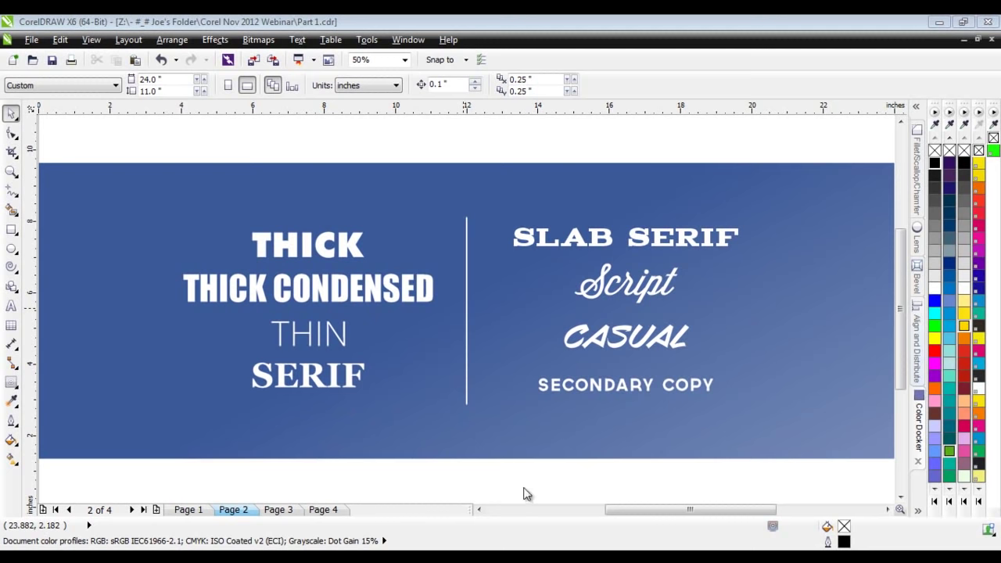
# - Show page 3 of the typeface styles document
pyautogui.click(278, 509)
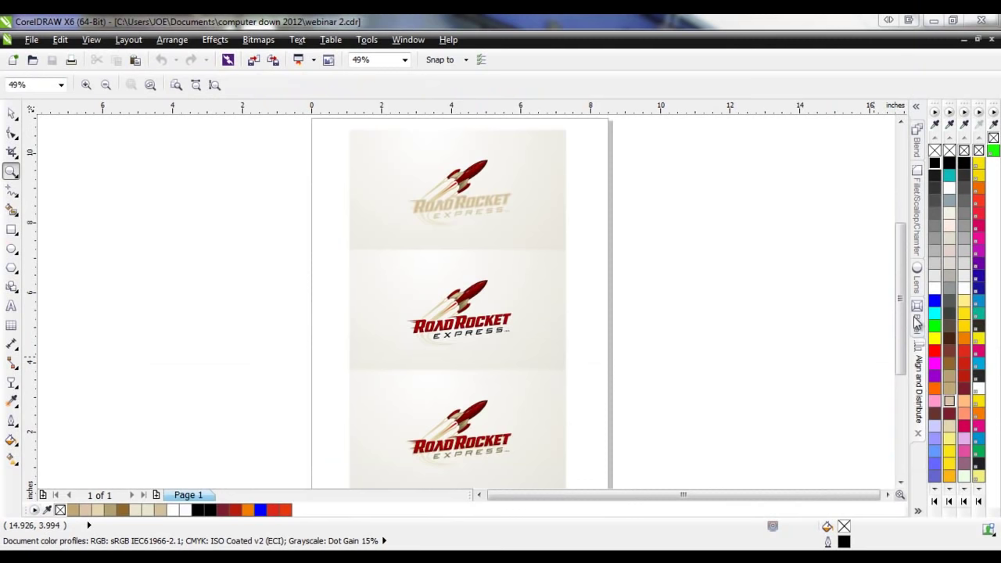
# - Examine the three Road Rocket Express logo versions up close and compare their lettering colours and outlines
pyautogui.moveTo(900, 335); pyautogui.dragTo(900, 342)
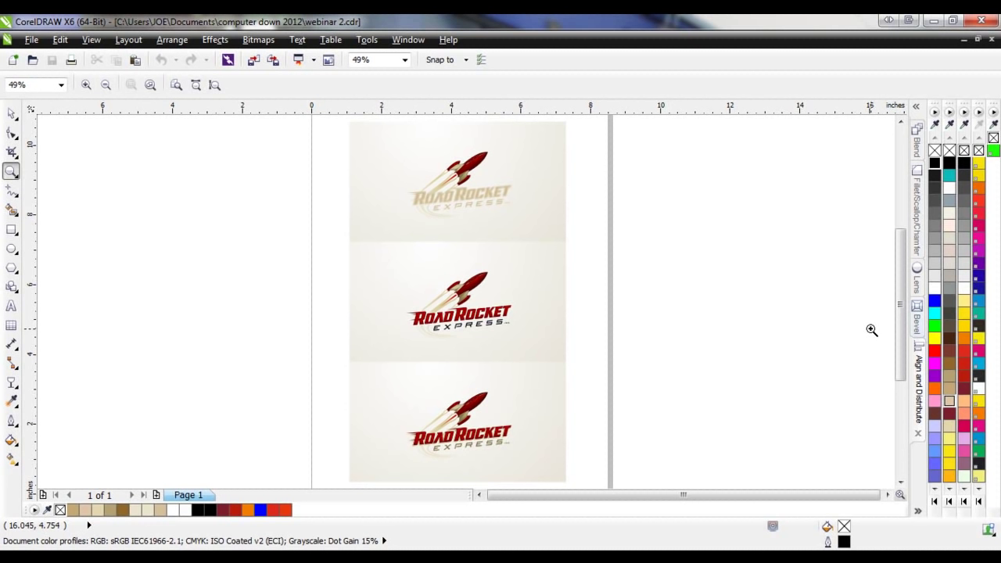
pyautogui.moveTo(552, 470); pyautogui.dragTo(374, 379)
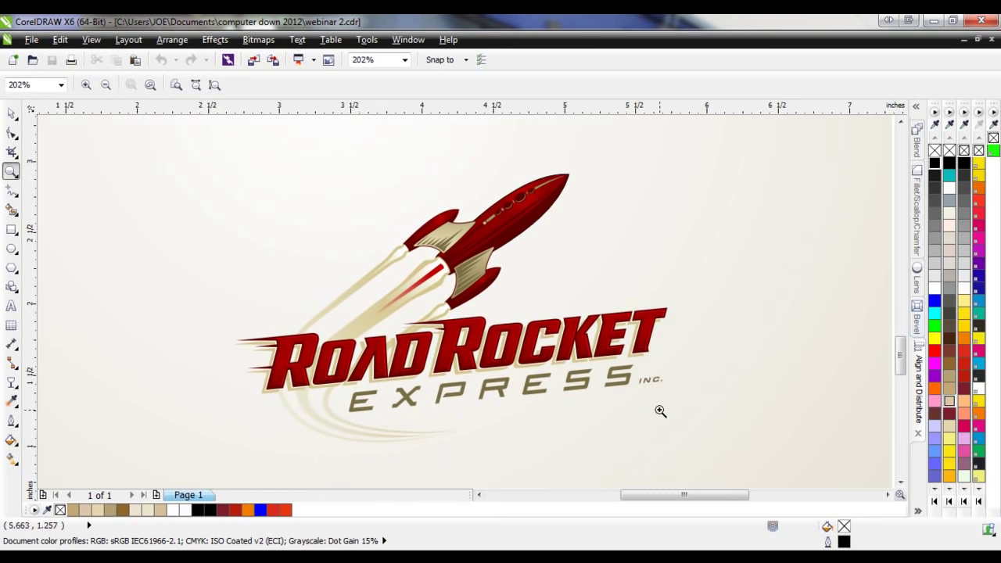
pyautogui.scroll(-3, 659, 409)
pyautogui.scroll(1, 656, 316)
pyautogui.scroll(1, 656, 317)
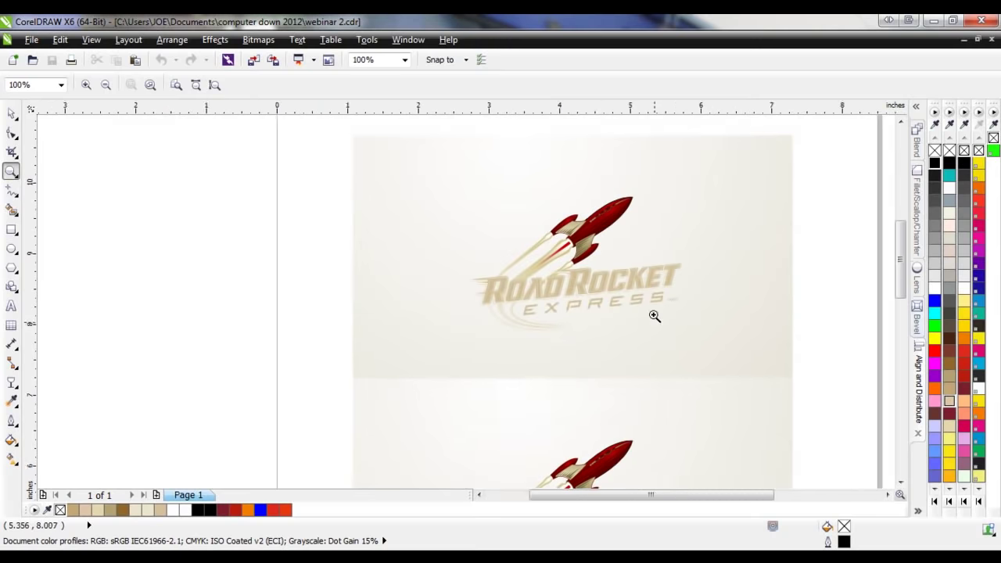
pyautogui.scroll(1, 654, 251)
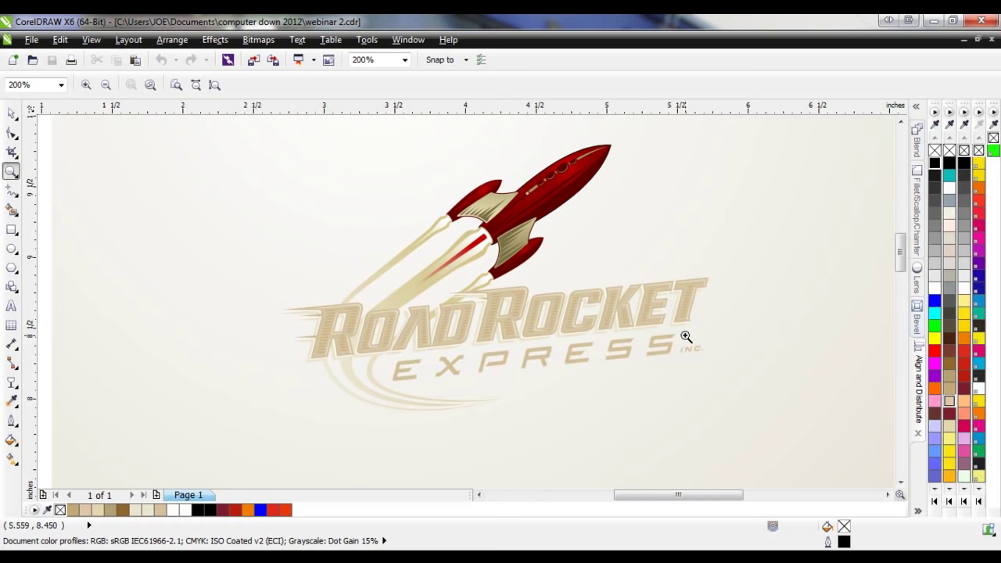
pyautogui.rightClick(505, 270)
pyautogui.click(563, 284)
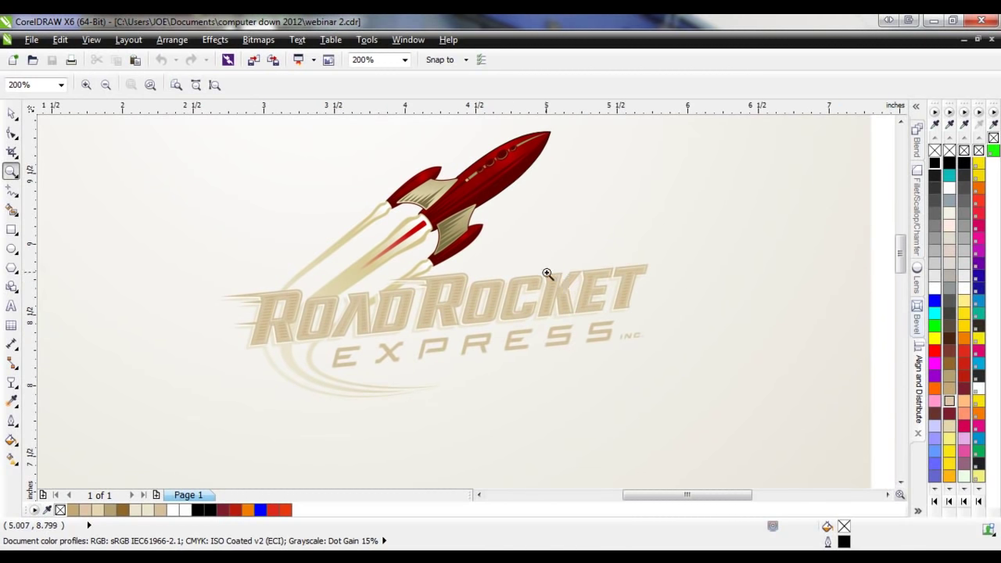
pyautogui.rightClick(547, 274)
pyautogui.click(543, 295)
pyautogui.click(548, 287)
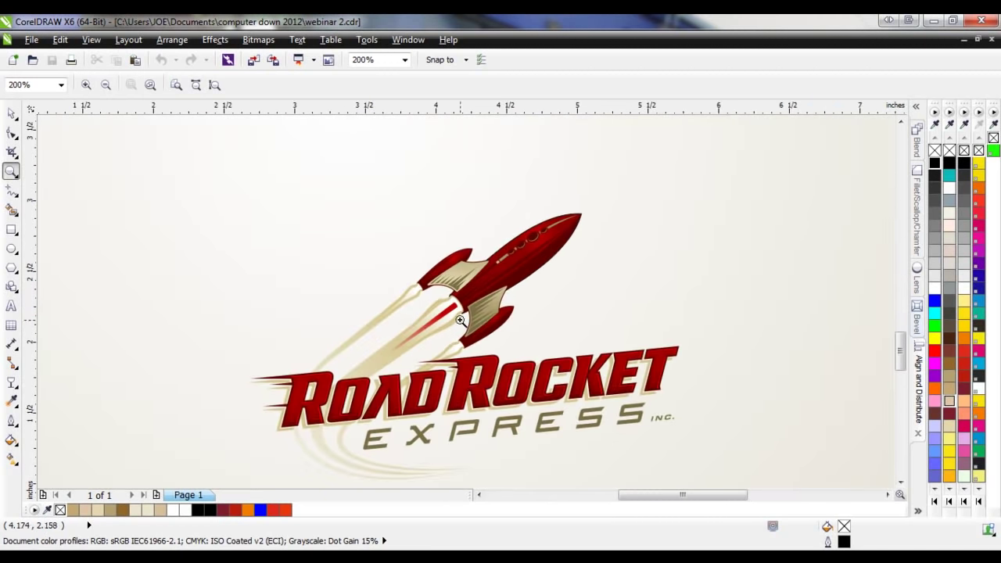
pyautogui.rightClick(566, 367)
pyautogui.click(563, 382)
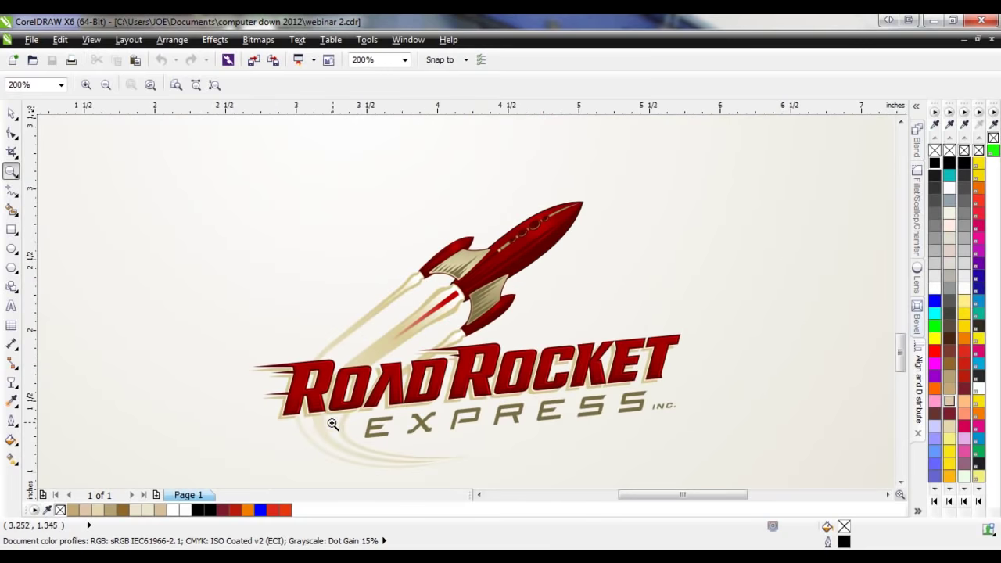
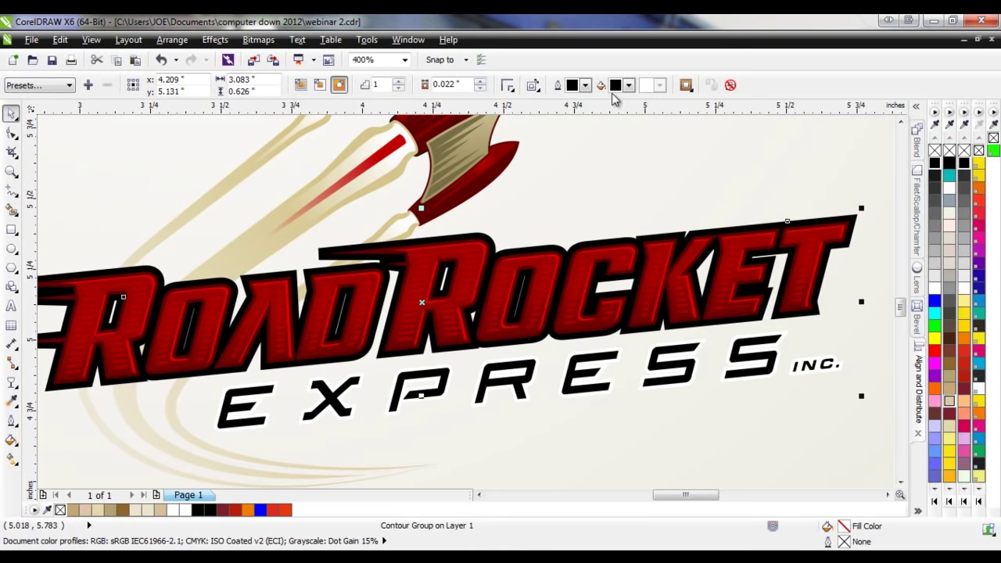
# - Break apart the contour around EXPRESS in the middle logo, filling the outline shape black and the letters white
pyautogui.click(773, 378)
pyautogui.hotkey('ctrl', 'k')
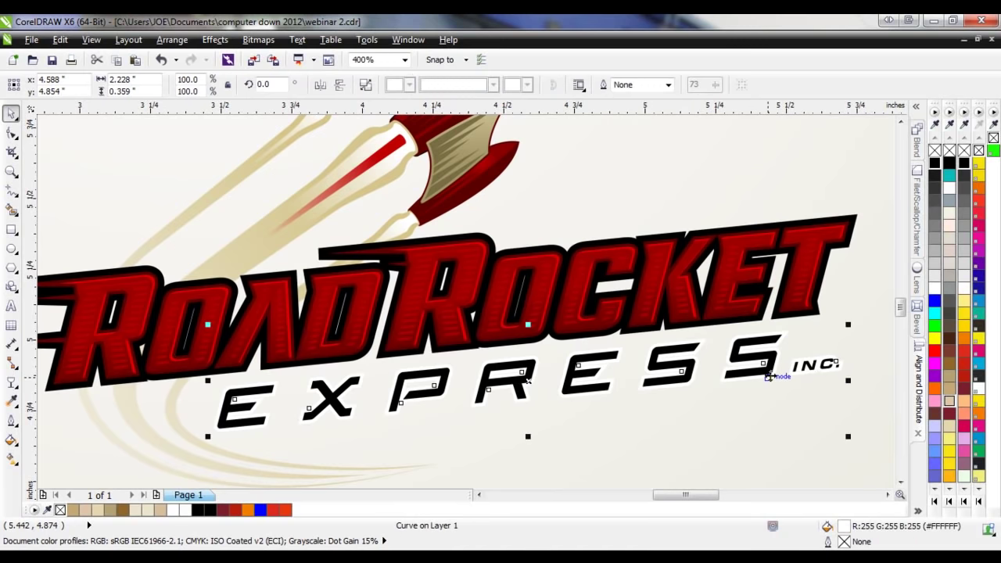
pyautogui.click(948, 162)
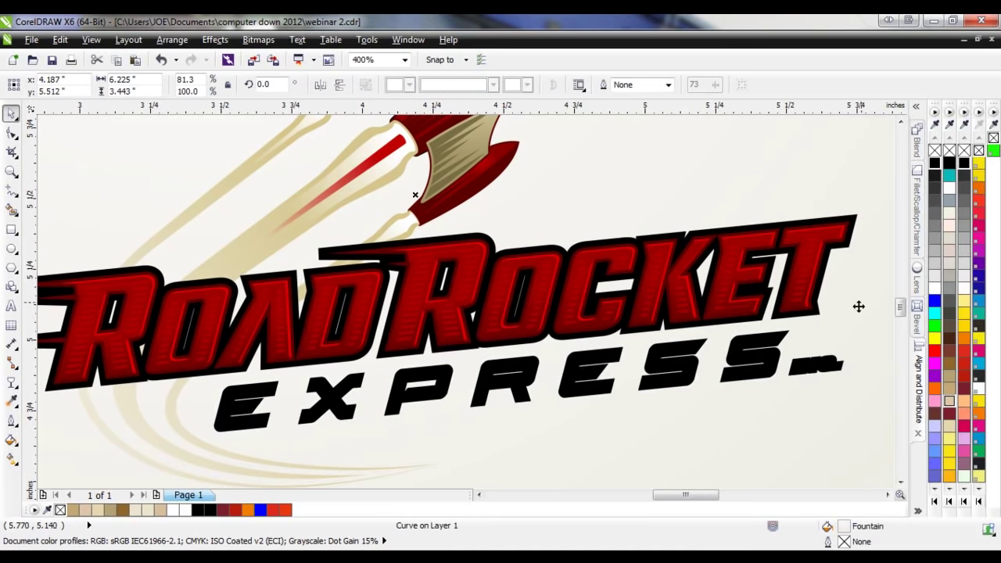
pyautogui.click(762, 354)
pyautogui.click(935, 290)
pyautogui.click(770, 230)
# - Examine the middle logo's black outlines and white EXPRESS lettering from afar and up close against the other versions
pyautogui.scroll(-3, 751, 247)
pyautogui.scroll(2, 751, 248)
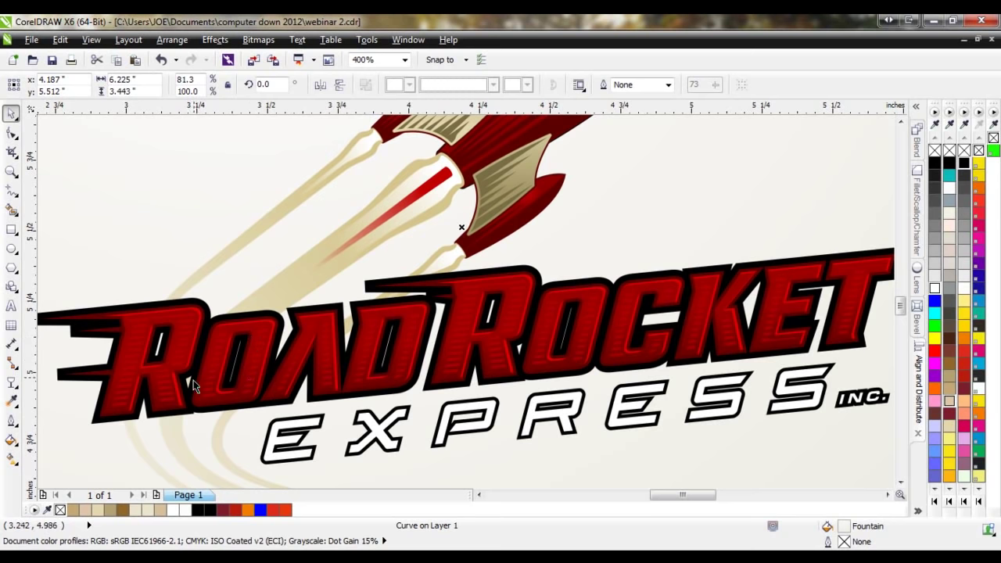
pyautogui.scroll(-4, 293, 327)
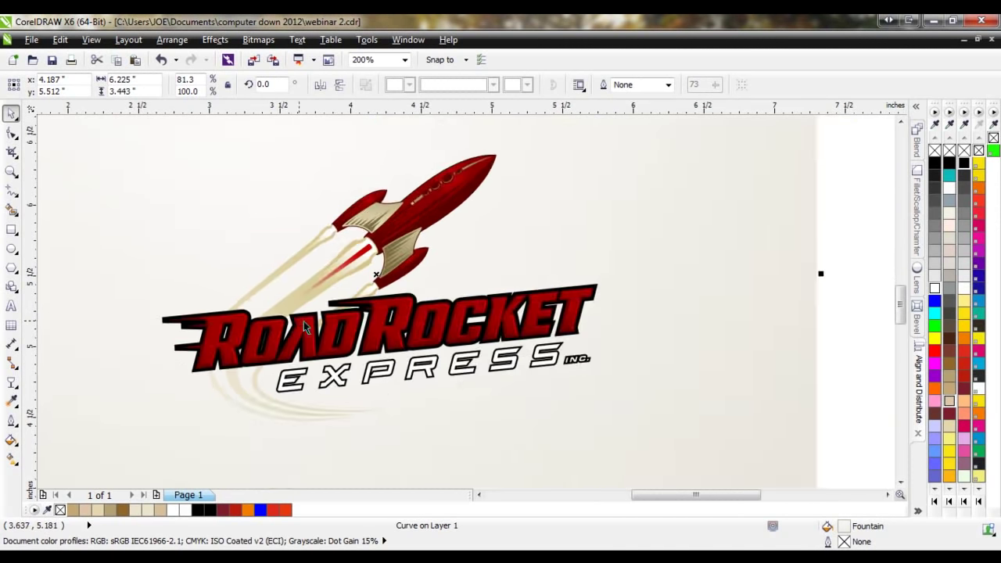
pyautogui.scroll(-1, 364, 330)
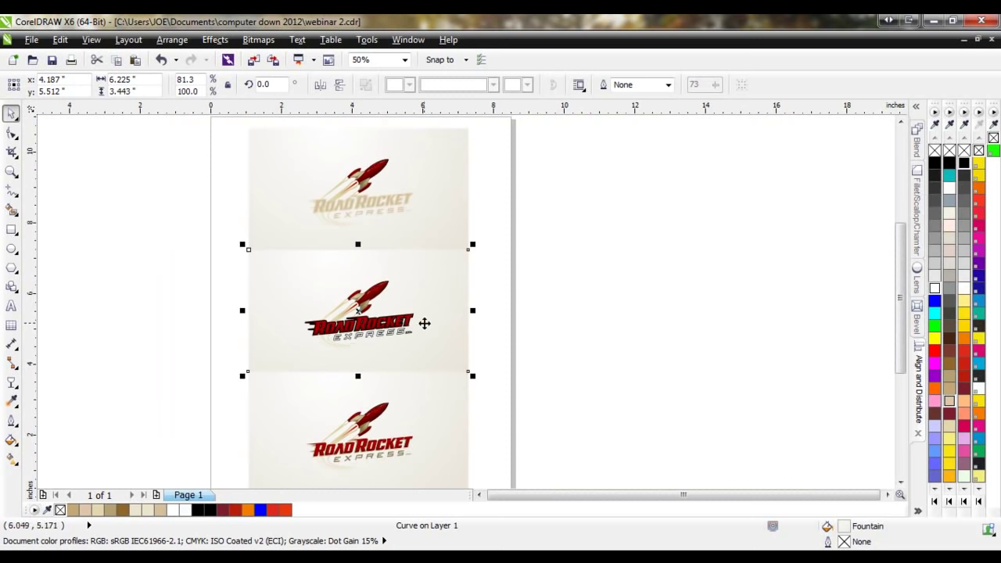
pyautogui.scroll(1, 383, 329)
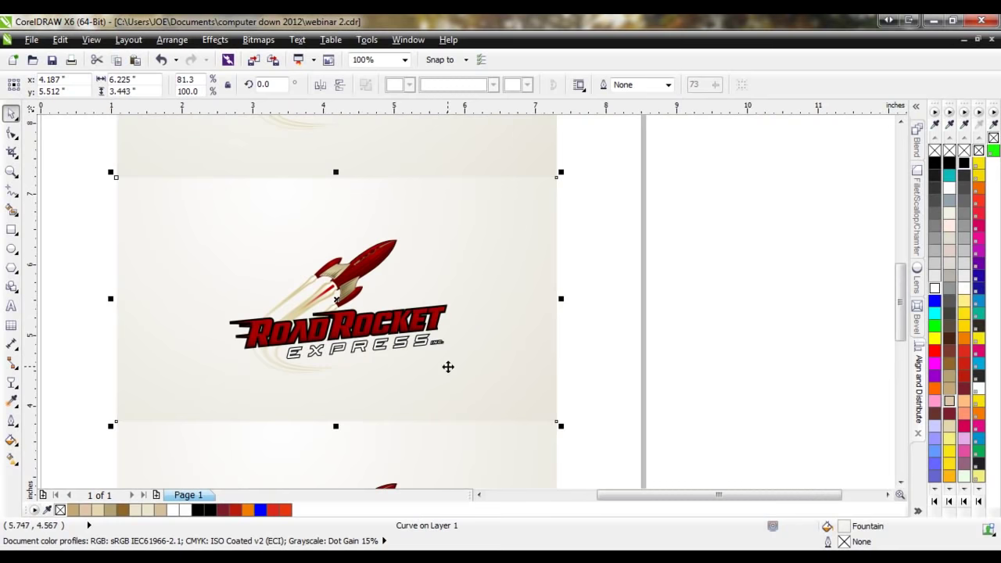
pyautogui.scroll(1, 338, 360)
pyautogui.scroll(1, 384, 330)
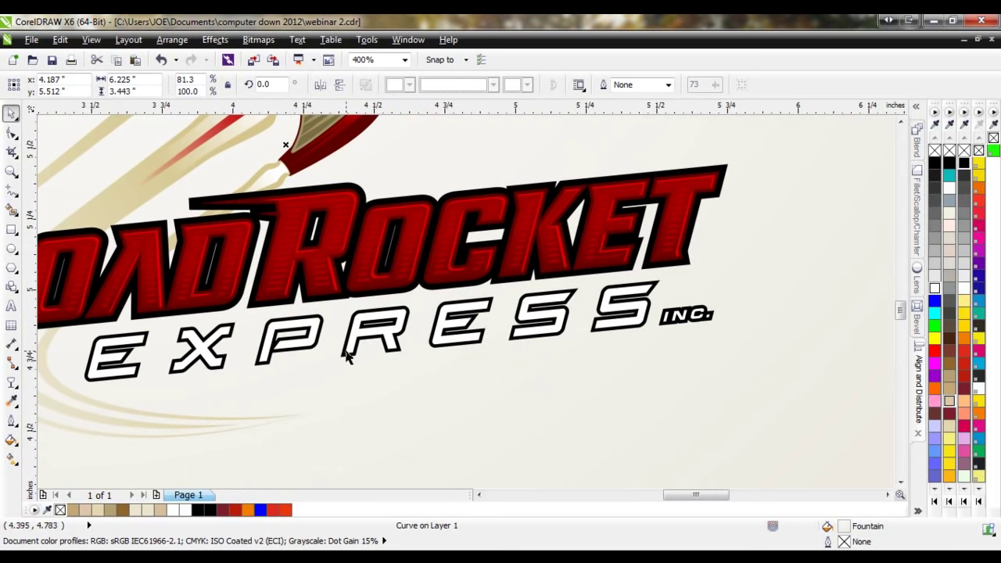
pyautogui.scroll(-5, 415, 373)
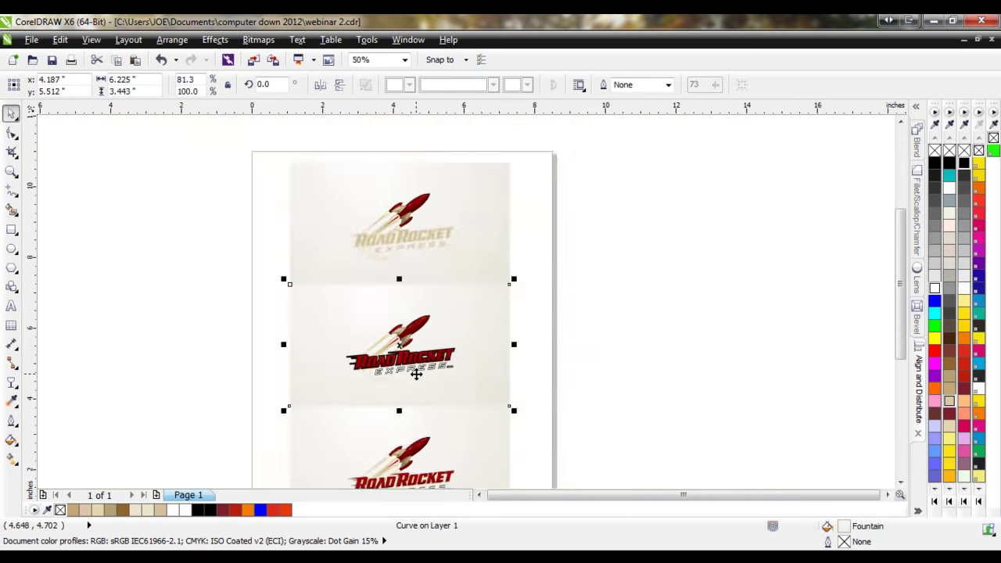
pyautogui.scroll(-1, 417, 382)
pyautogui.scroll(1, 418, 385)
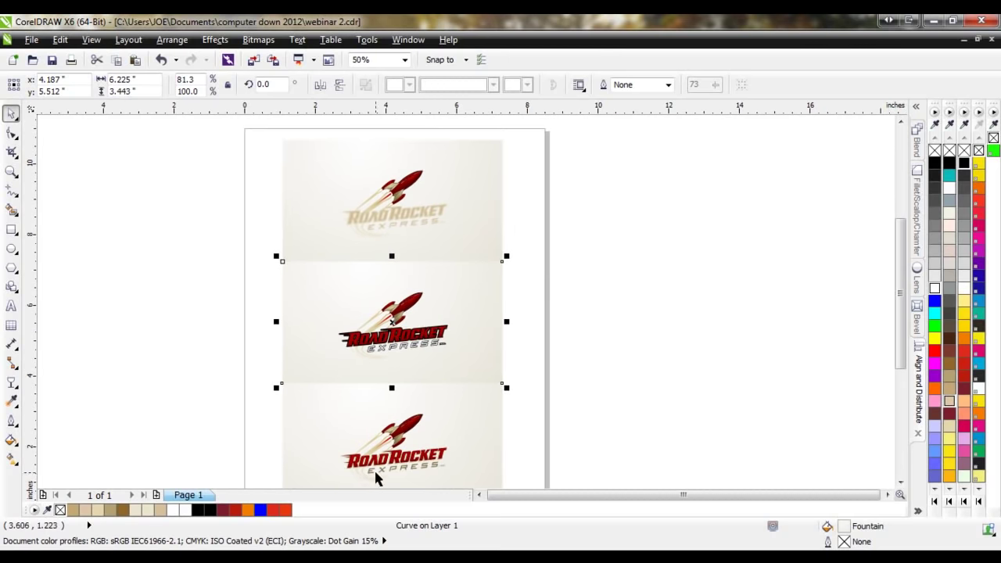
# - Fill the outline shape around EXPRESS white and the EXPRESS letters black in the middle logo
pyautogui.scroll(7, 384, 354)
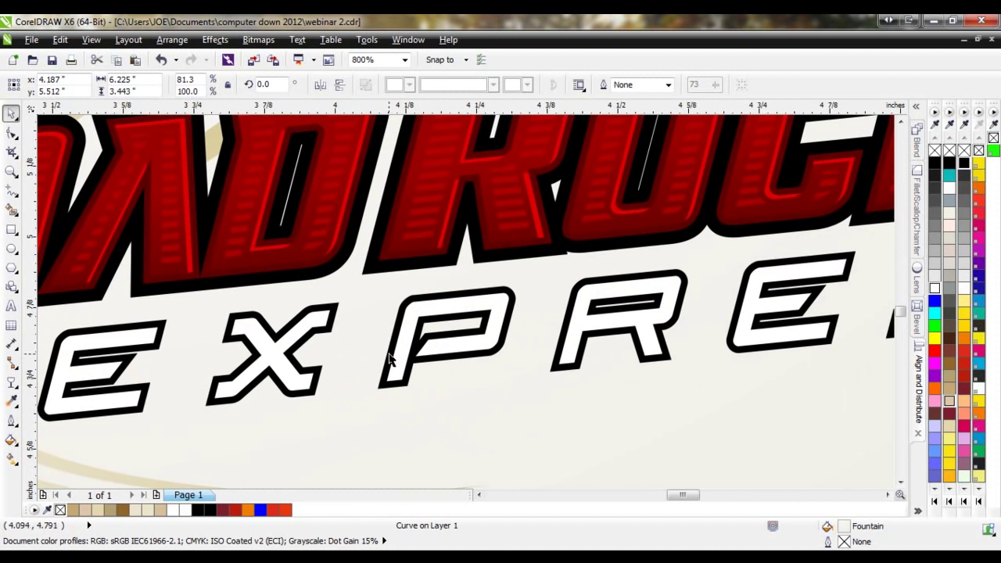
pyautogui.click(429, 367)
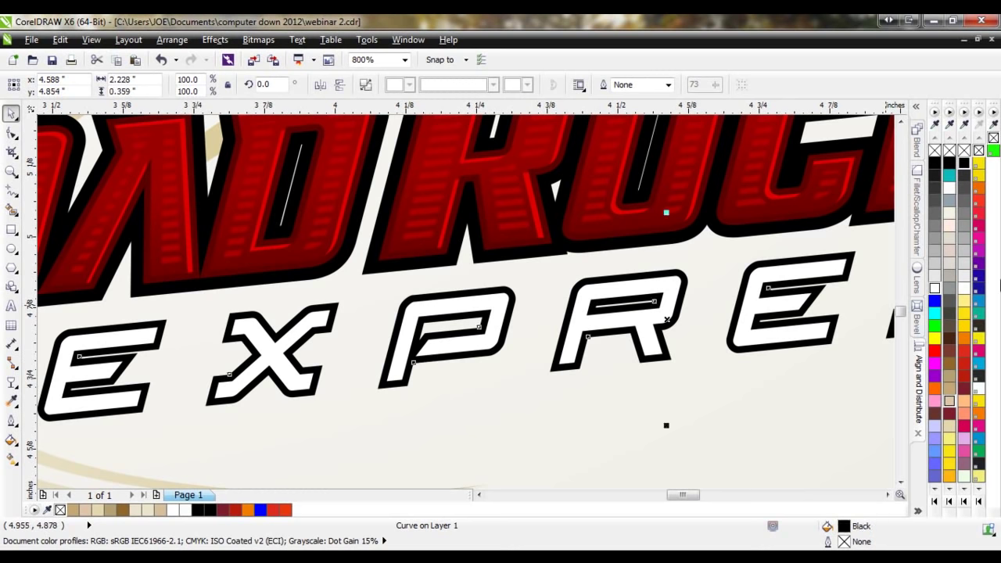
pyautogui.click(934, 288)
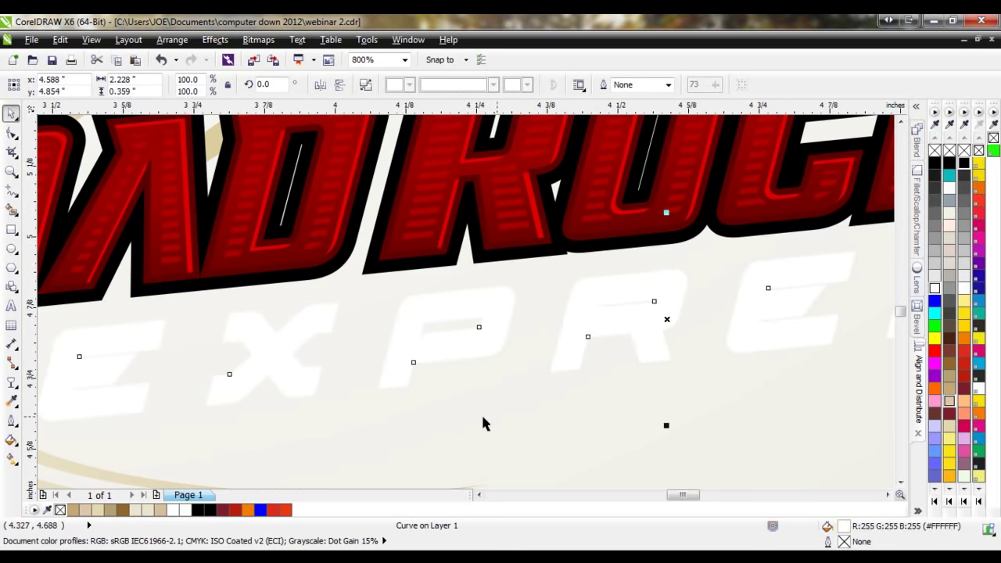
pyautogui.click(476, 341)
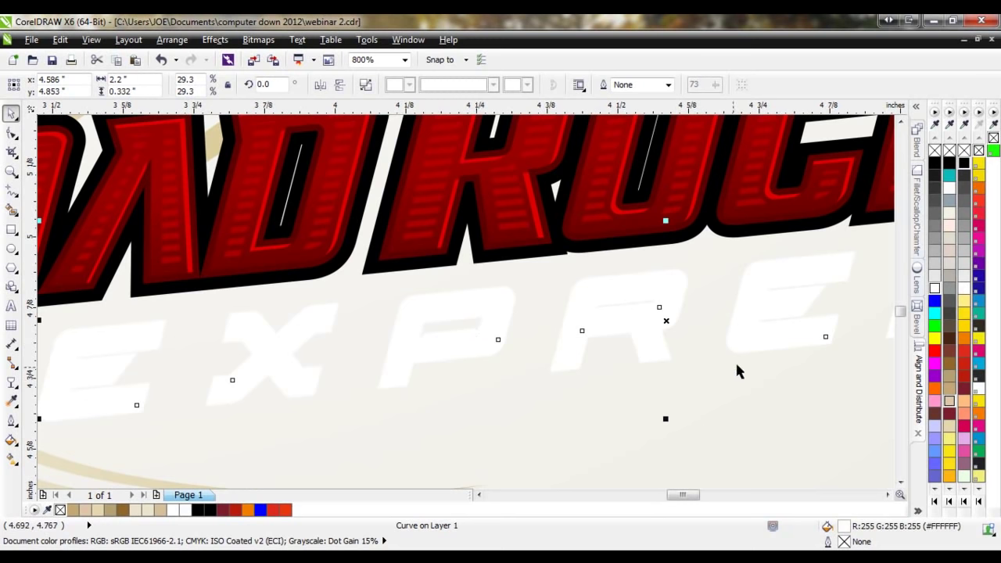
pyautogui.click(935, 164)
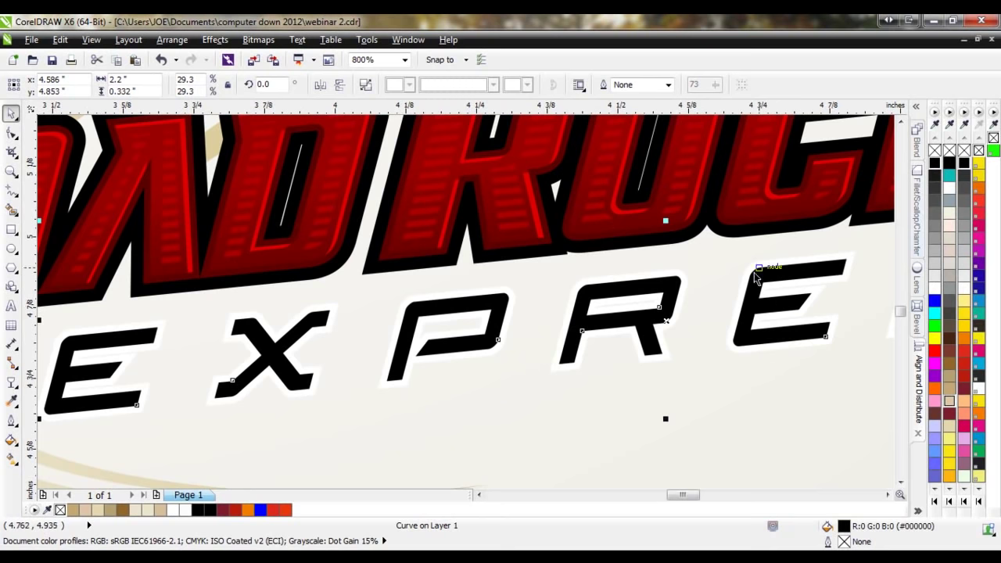
pyautogui.click(709, 249)
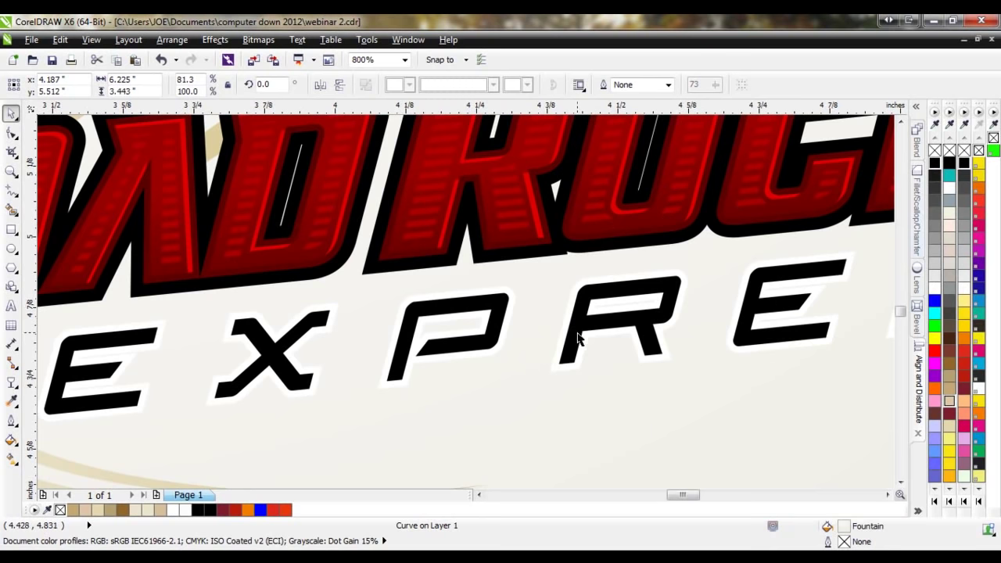
# - Set the fill colour of the contour around ROAD ROCKET in the middle logo to white
pyautogui.scroll(-1, 550, 347)
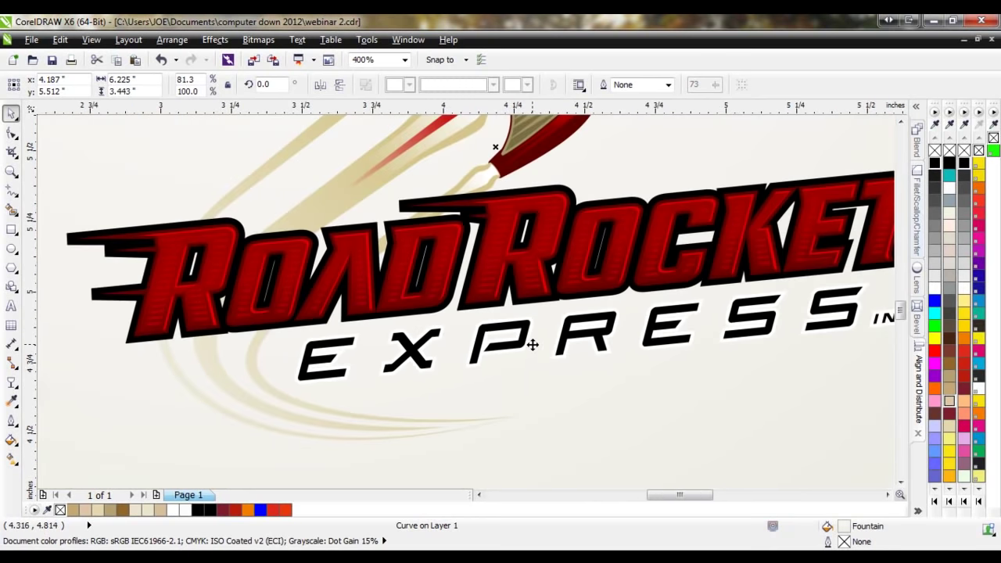
pyautogui.scroll(-1, 535, 347)
pyautogui.scroll(1, 636, 347)
pyautogui.scroll(1, 514, 293)
pyautogui.click(618, 291)
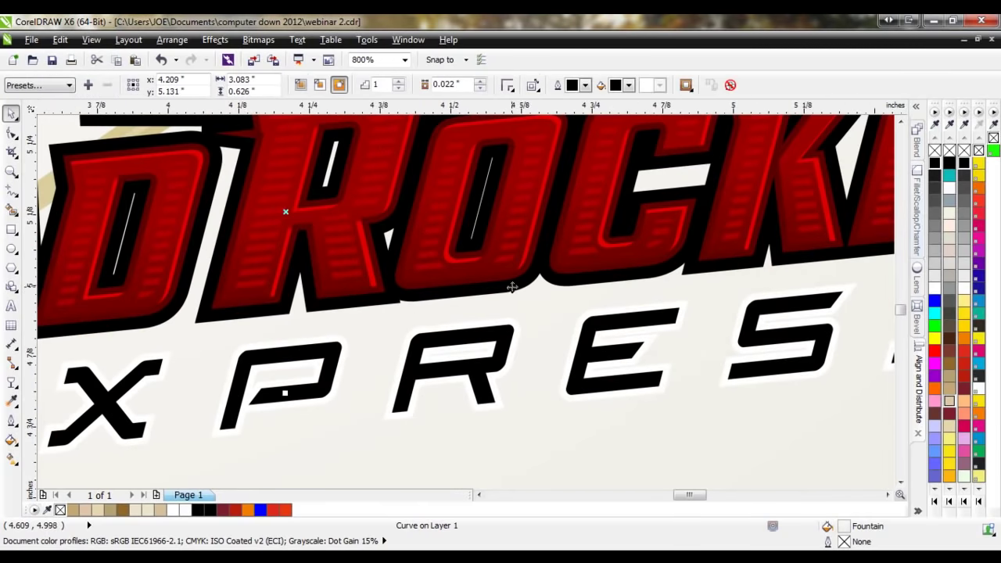
pyautogui.click(628, 86)
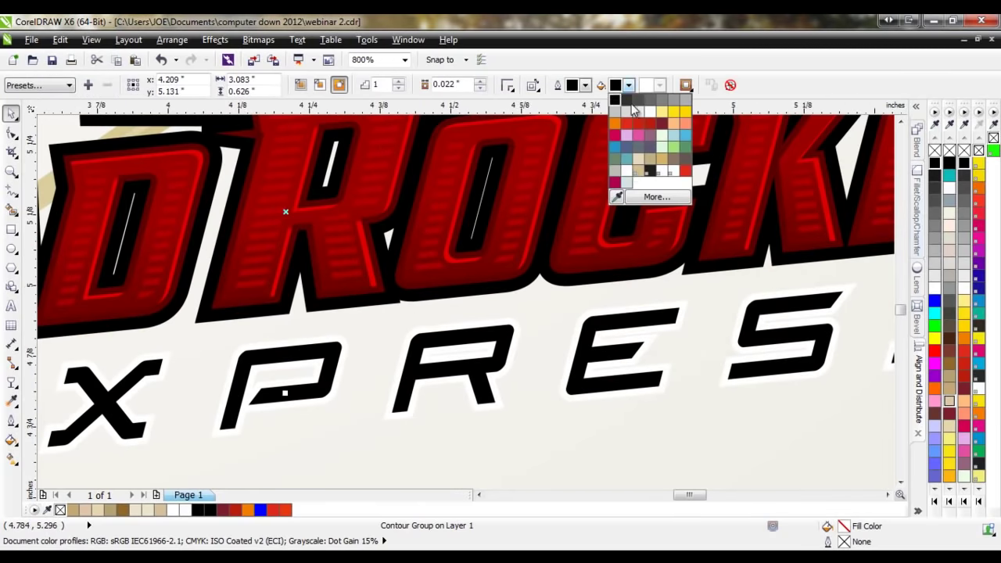
pyautogui.click(625, 173)
pyautogui.scroll(-1, 591, 276)
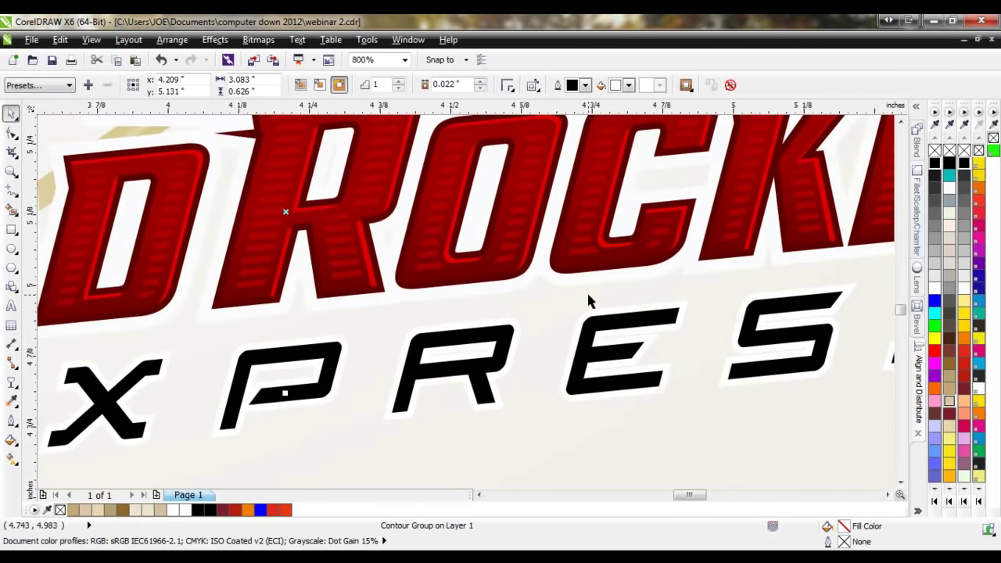
# - Compare the middle logo's white-outlined lettering with the bottom logo version
pyautogui.scroll(-1, 586, 290)
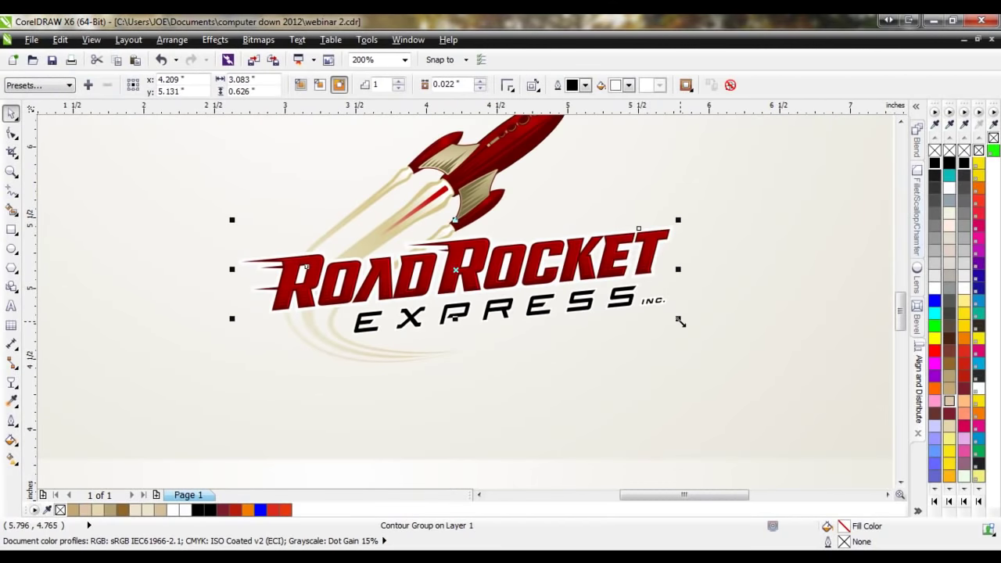
pyautogui.scroll(-2, 595, 376)
pyautogui.scroll(1, 593, 380)
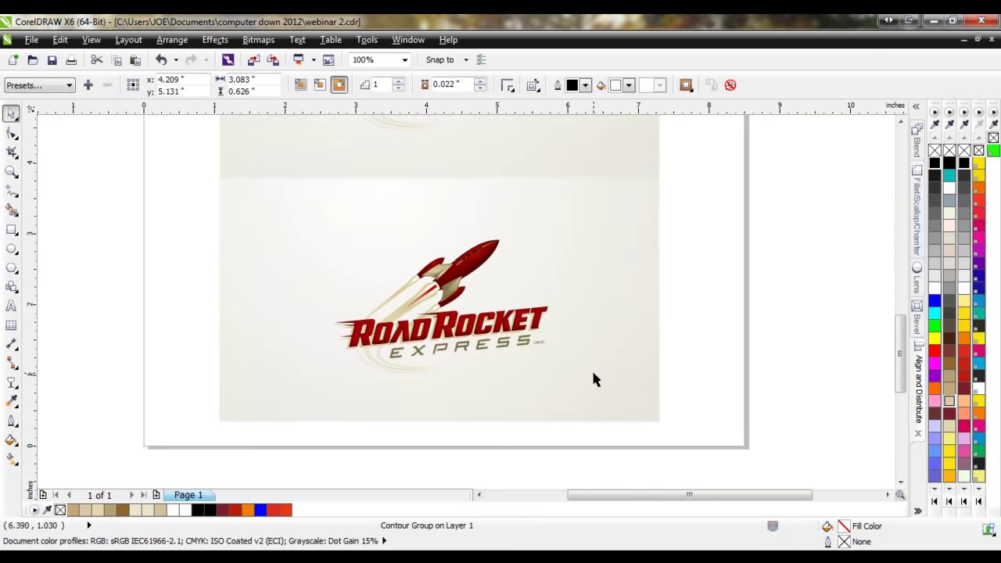
pyautogui.scroll(1, 455, 353)
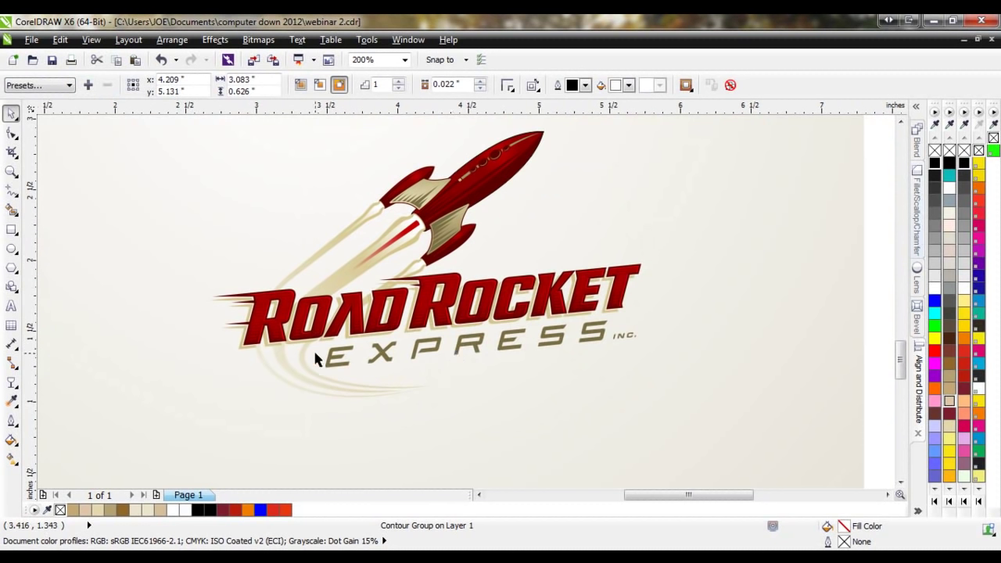
pyautogui.click(12, 309)
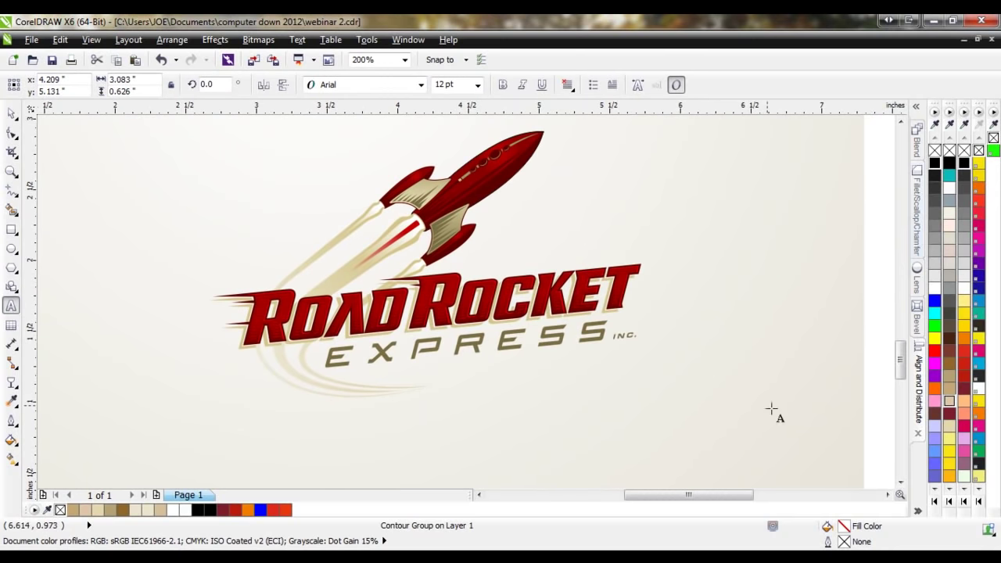
pyautogui.click(902, 483)
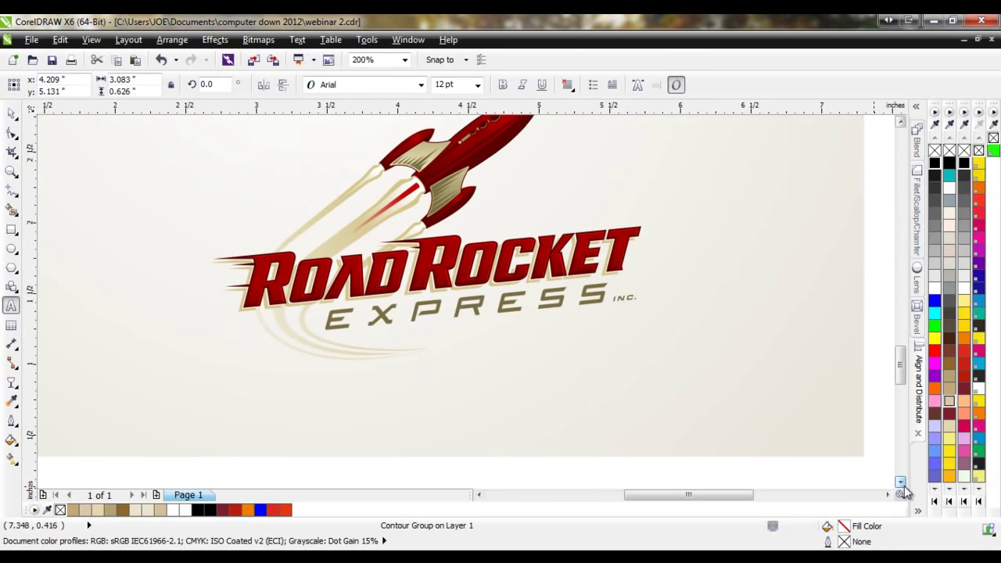
# - Move the bottom logo with its background below the page, centred at about x 4.3, y -4.0 inches
pyautogui.click(11, 113)
pyautogui.scroll(-2, 197, 176)
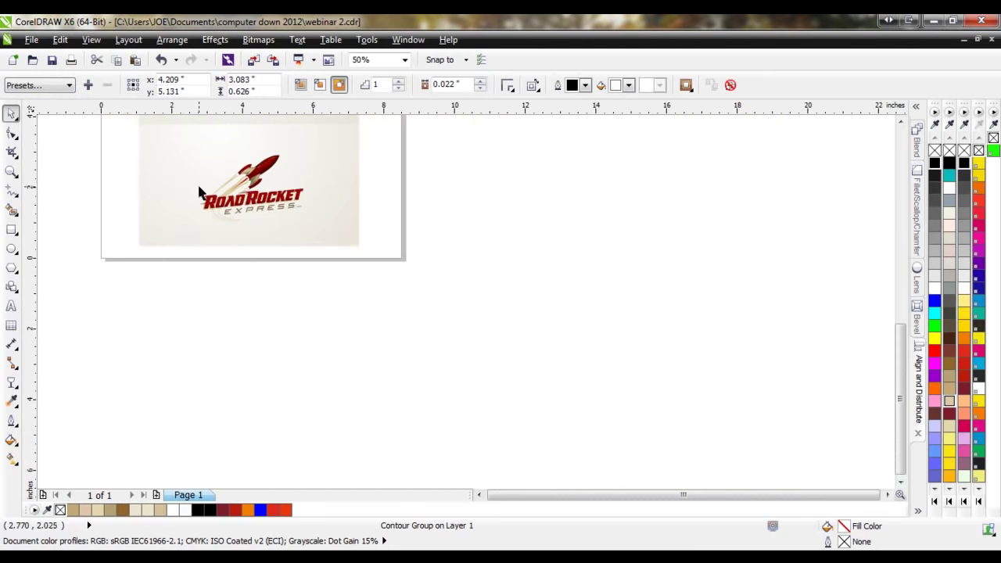
pyautogui.click(183, 237)
pyautogui.moveTo(101, 309); pyautogui.dragTo(409, 128)
pyautogui.moveTo(329, 151); pyautogui.dragTo(334, 366)
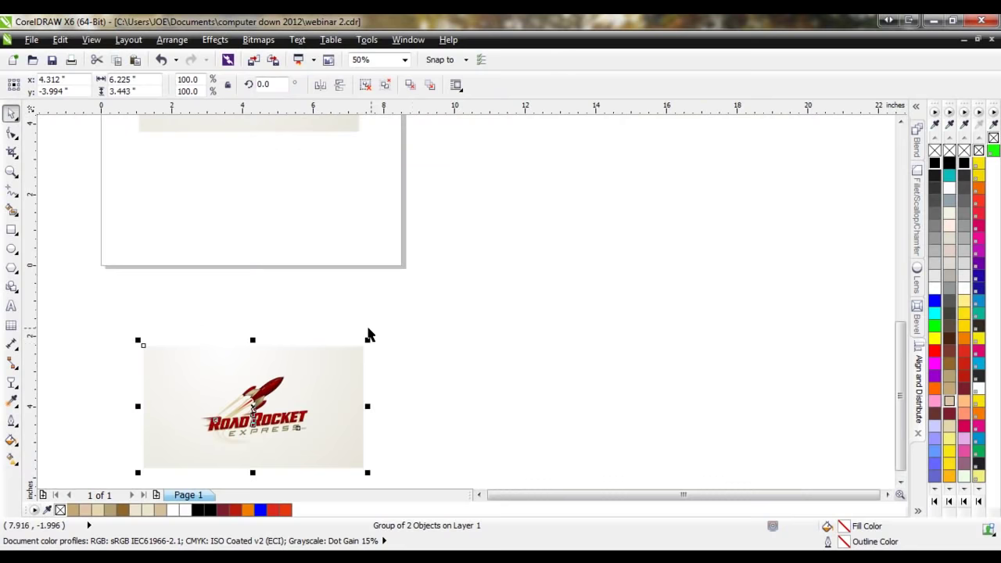
# - Move the bottom logo with its background outside the page, centred at about x 9.4, y -6.5 inches
pyautogui.click(900, 482)
pyautogui.moveTo(353, 238); pyautogui.dragTo(567, 342)
pyautogui.click(900, 482)
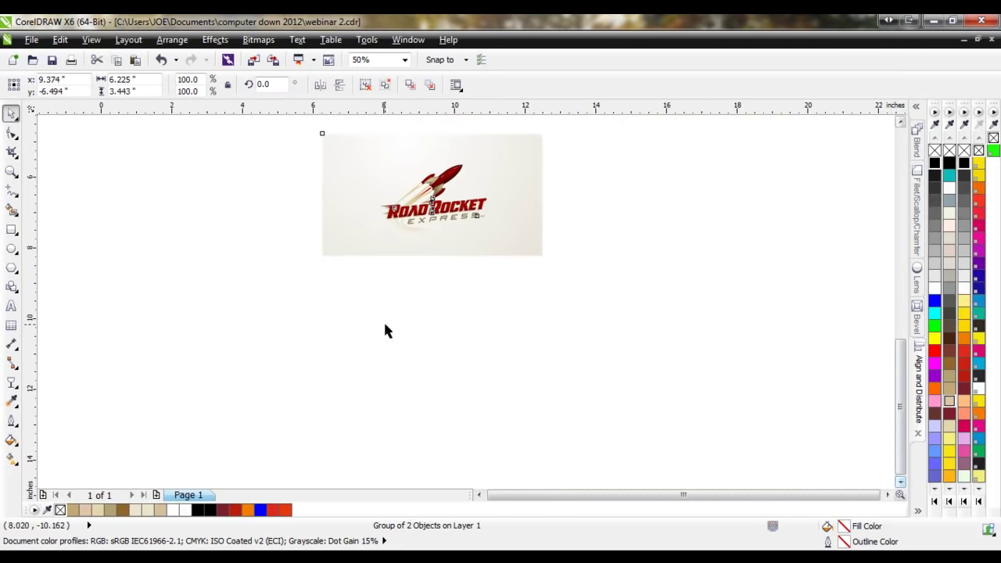
# - Ungroup the logo from its background and stretch the background downward to about 6.95 inches tall
pyautogui.moveTo(433, 256); pyautogui.dragTo(427, 313)
pyautogui.hotkey('ctrl', 'z')
pyautogui.rightClick(467, 245)
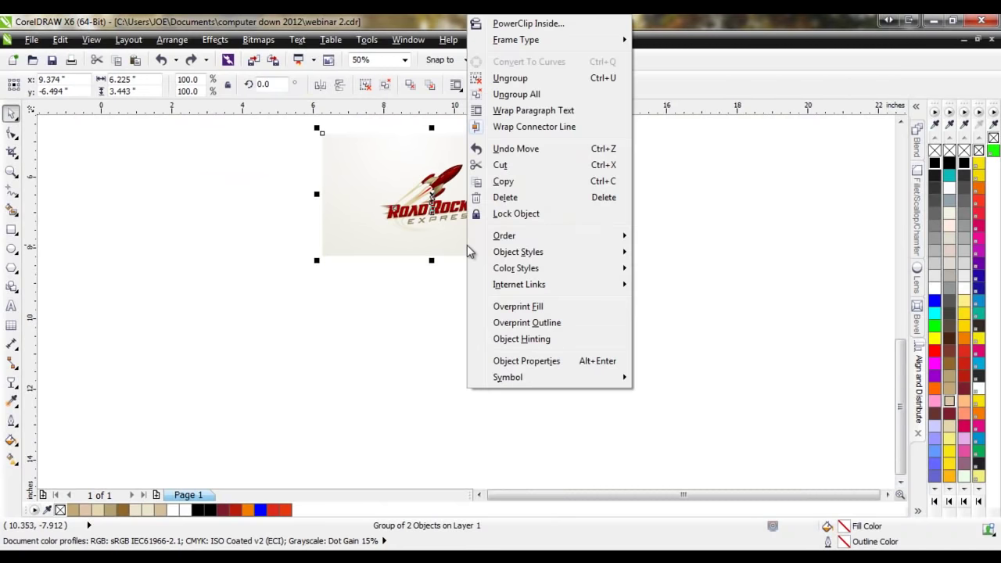
pyautogui.click(501, 76)
pyautogui.click(446, 250)
pyautogui.moveTo(431, 260); pyautogui.dragTo(429, 384)
pyautogui.click(595, 249)
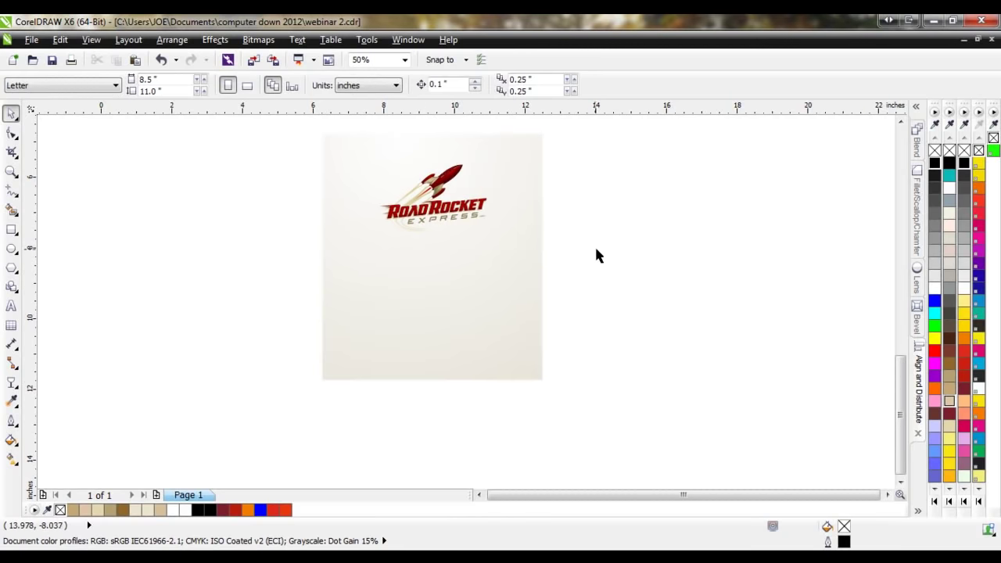
# - Add the artistic text ROAD ROCKET below the logo and enlarge it to about 33 pt
pyautogui.scroll(2, 435, 198)
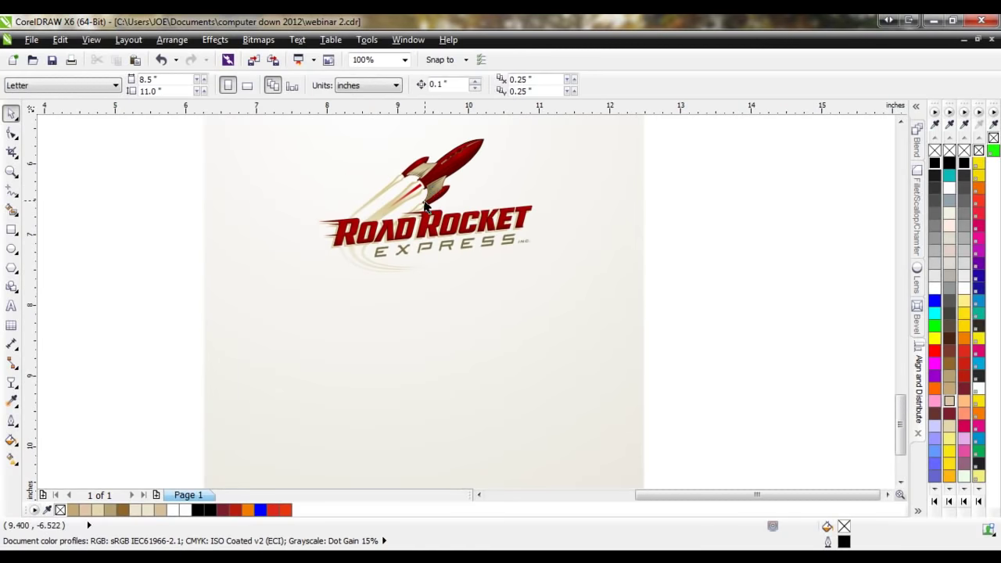
pyautogui.click(11, 307)
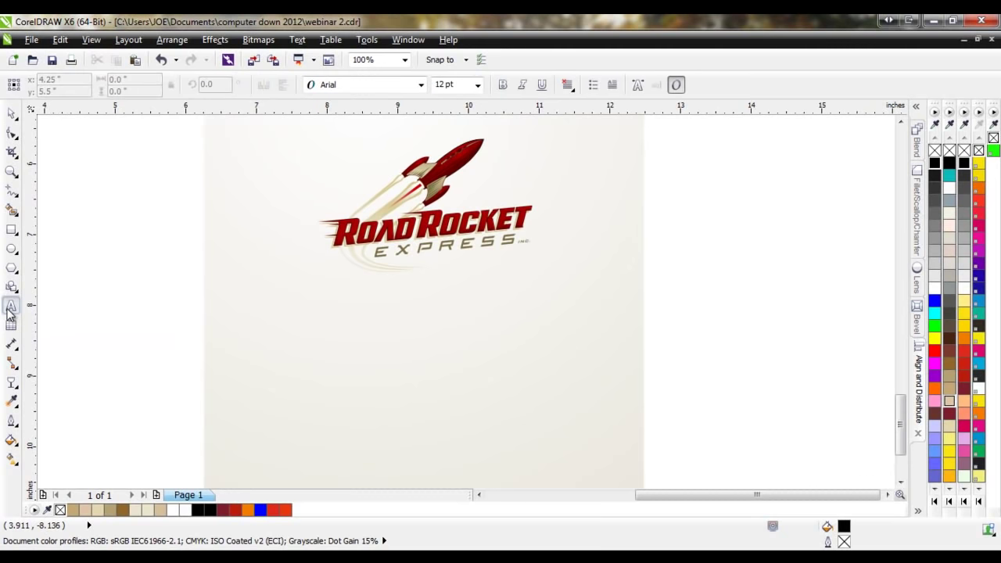
pyautogui.click(322, 383)
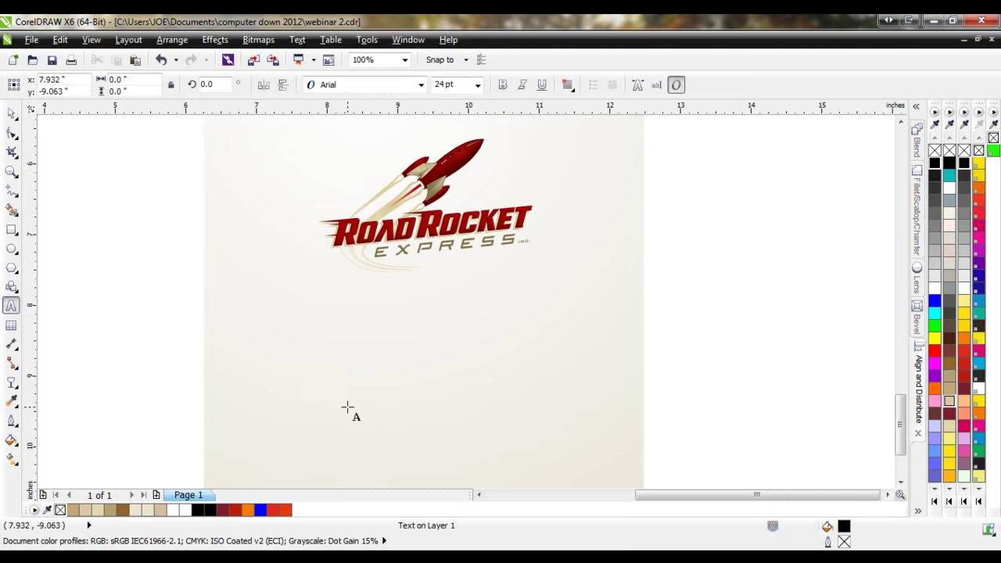
pyautogui.write('R')
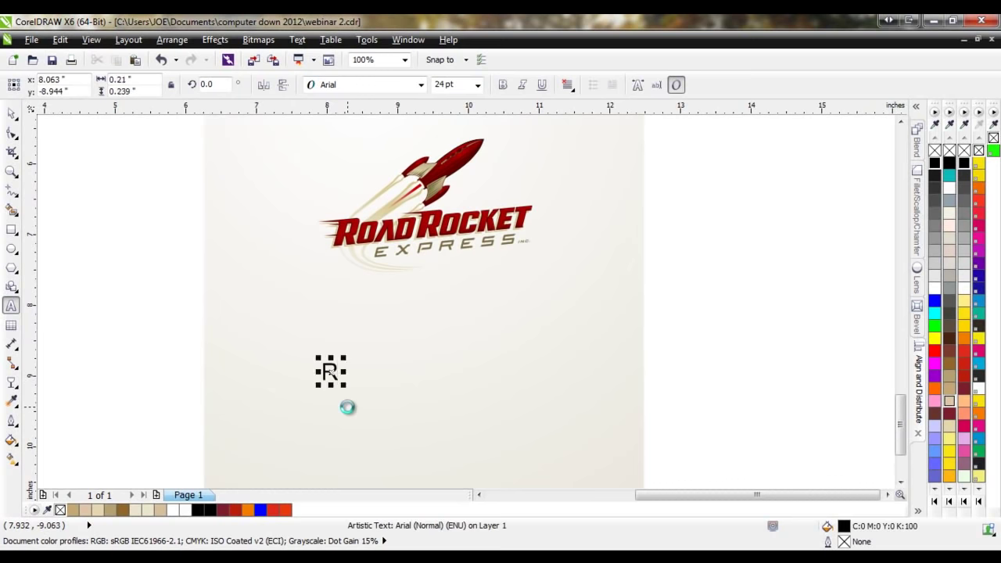
pyautogui.write('OAD ROCKET')
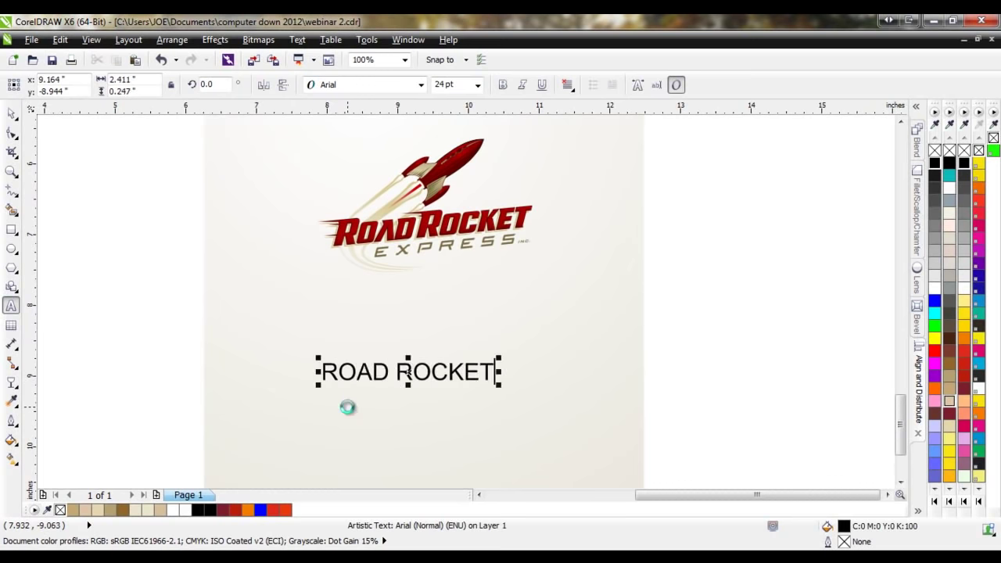
pyautogui.hotkey('ctrl', 'space')
pyautogui.moveTo(498, 385); pyautogui.dragTo(532, 407)
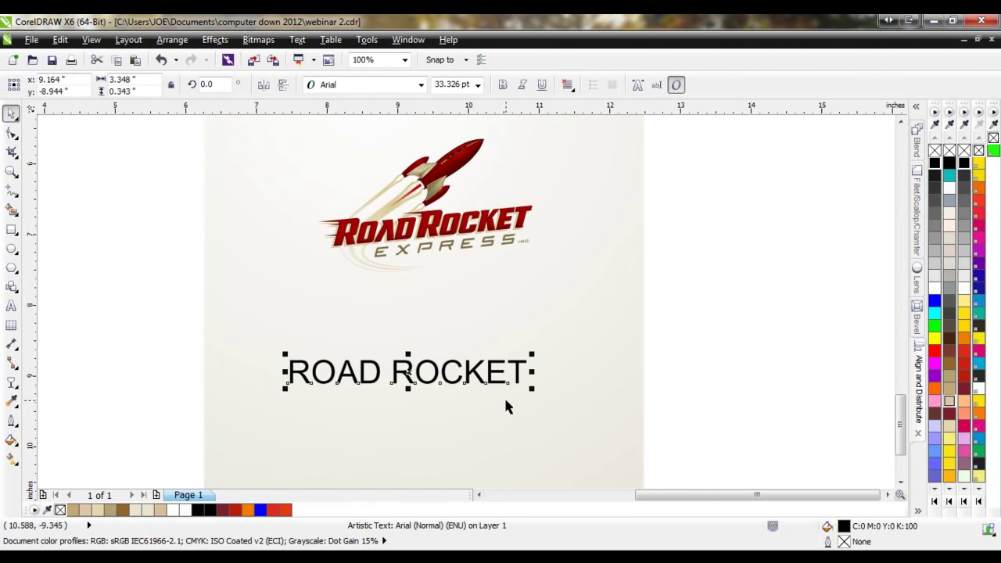
# - Set the ROAD ROCKET text's font to RACE1 Wave 85
pyautogui.click(348, 85)
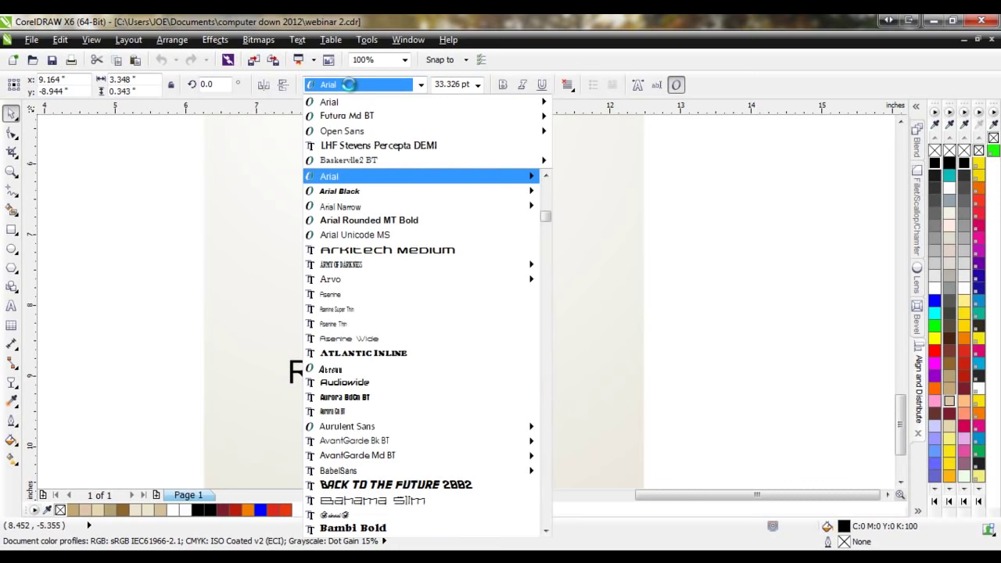
pyautogui.write('Raavi')
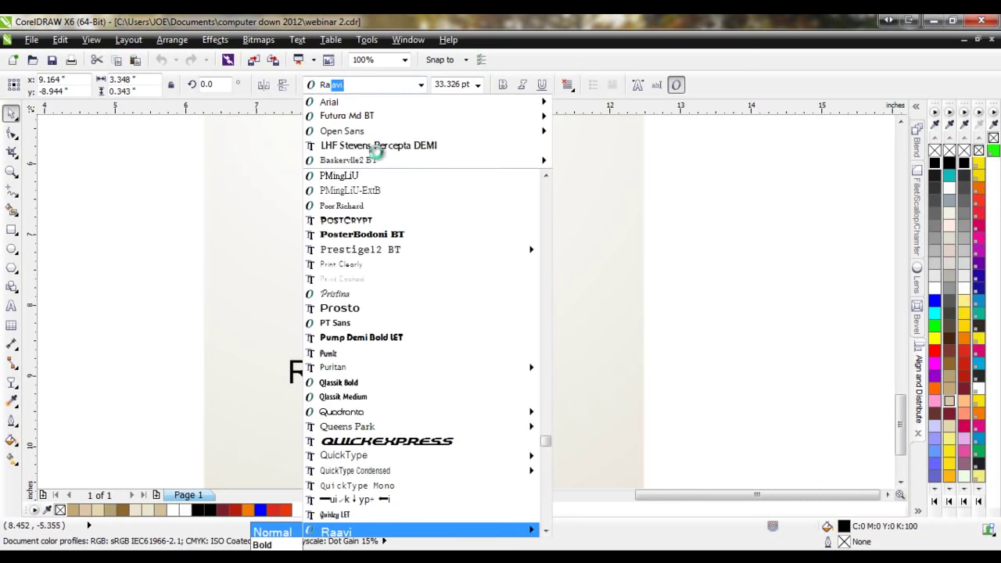
pyautogui.scroll(-2, 391, 329)
pyautogui.moveTo(399, 499)
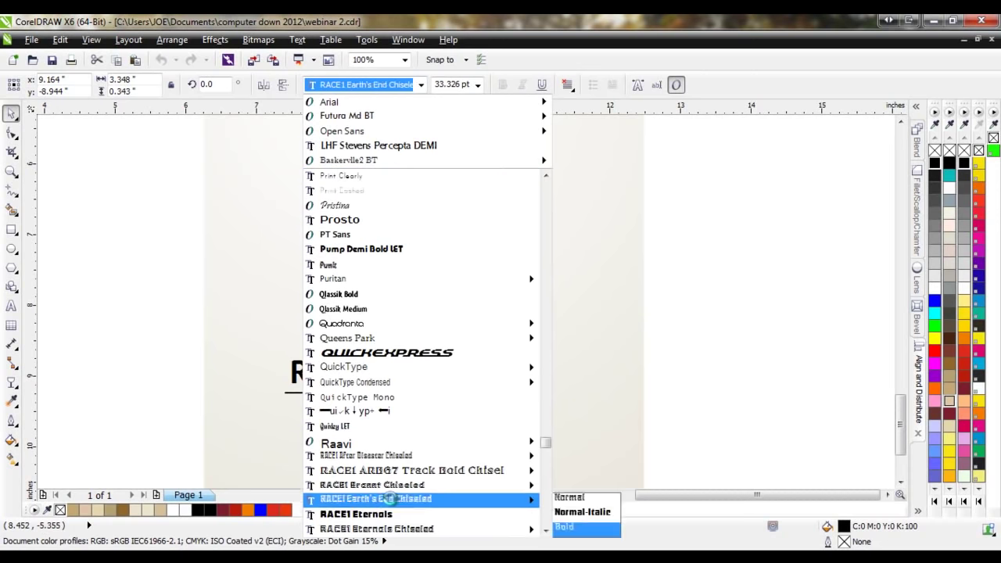
pyautogui.scroll(-1, 395, 469)
pyautogui.click(383, 505)
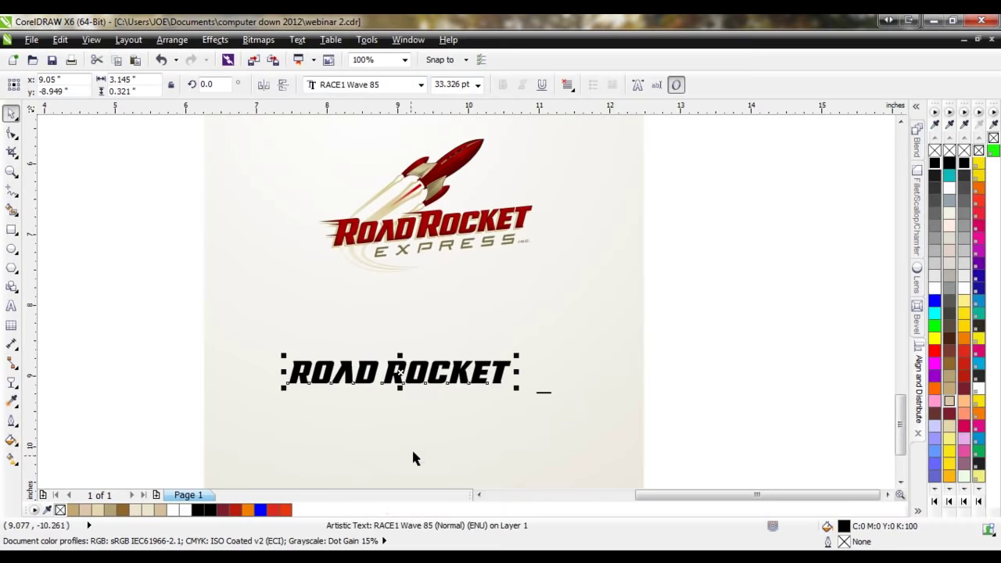
# - Tighten the letter spacing of ROAD ROCKET with the Shape tool and widen it again to about 3.18 inches overall
pyautogui.scroll(1, 432, 366)
pyautogui.scroll(-1, 432, 365)
pyautogui.scroll(1, 432, 366)
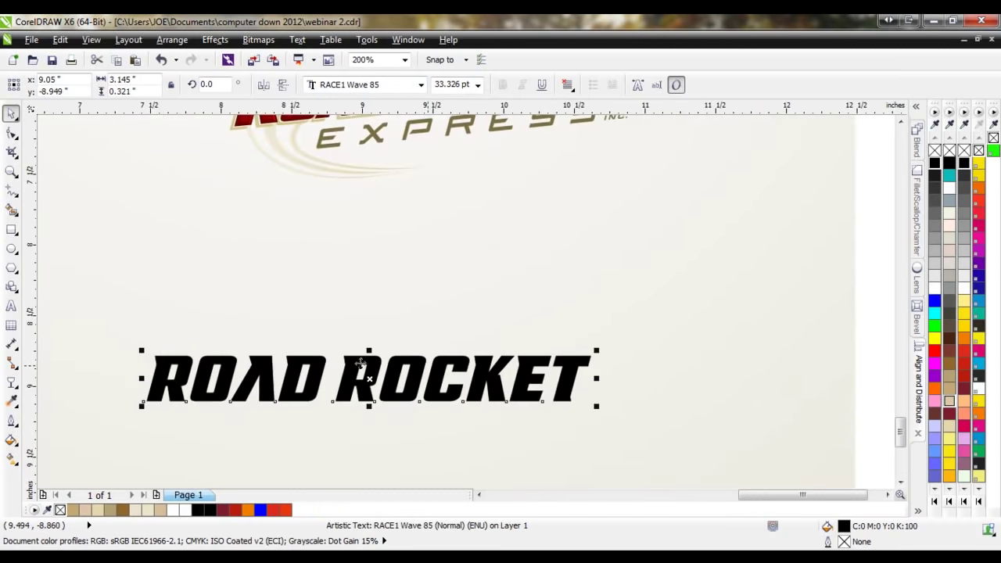
pyautogui.click(12, 135)
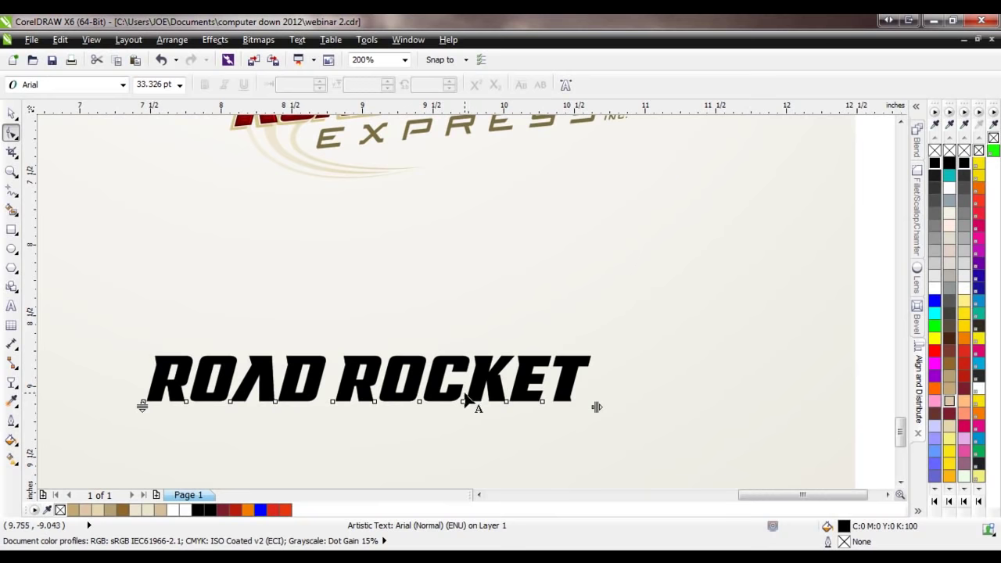
pyautogui.moveTo(596, 406); pyautogui.dragTo(563, 407)
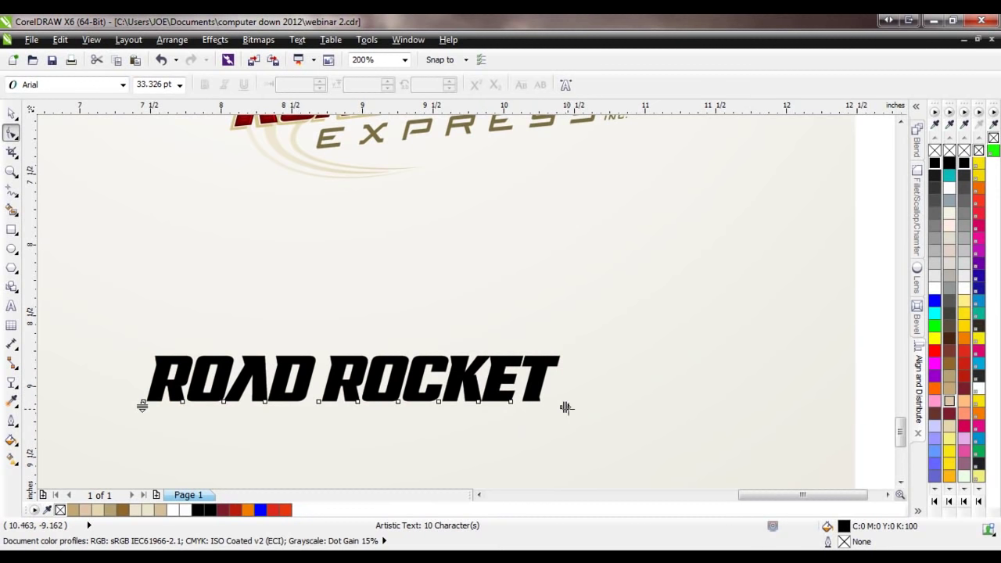
pyautogui.moveTo(564, 407); pyautogui.dragTo(597, 409)
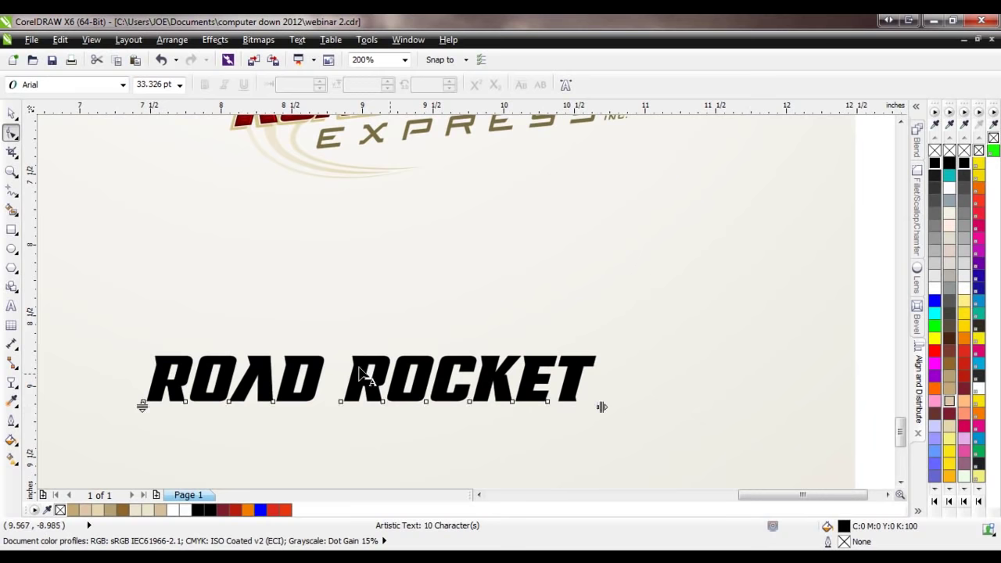
# - Copy the ROAD ROCKET wording and paste it as a second line within the same text object
pyautogui.click(12, 114)
pyautogui.doubleClick(575, 380)
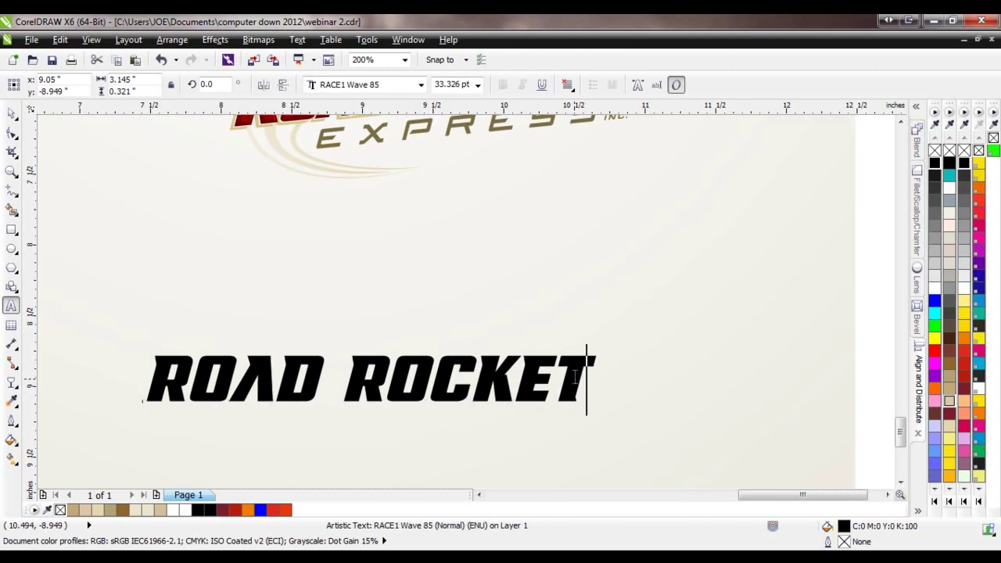
pyautogui.moveTo(588, 377); pyautogui.dragTo(49, 364)
pyautogui.hotkey('ctrl', 'c')
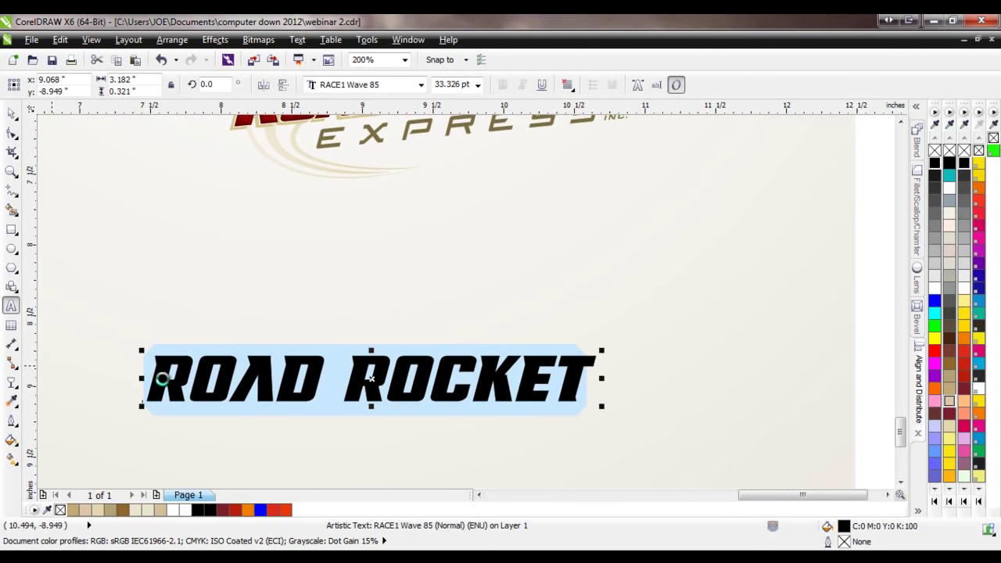
pyautogui.click(585, 384)
pyautogui.press('Return')
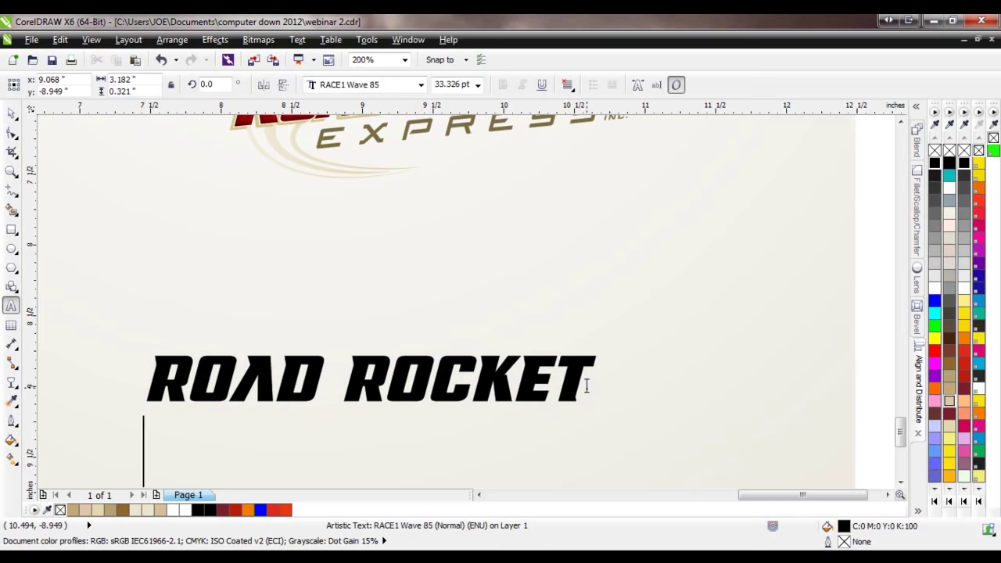
pyautogui.hotkey('ctrl', 'v')
# - Reduce the line spacing between the two ROAD ROCKET lines with the Shape tool
pyautogui.click(13, 136)
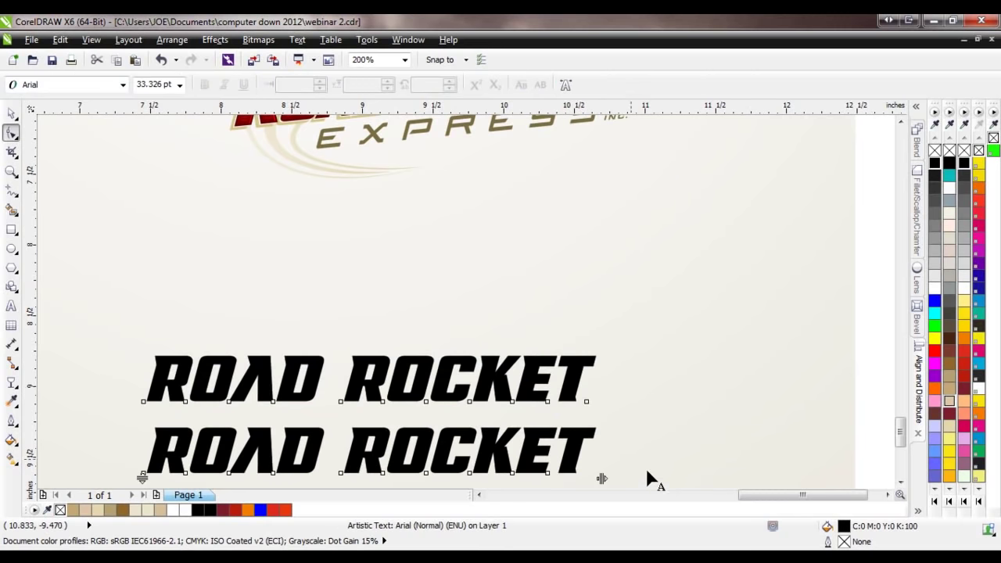
pyautogui.click(901, 482)
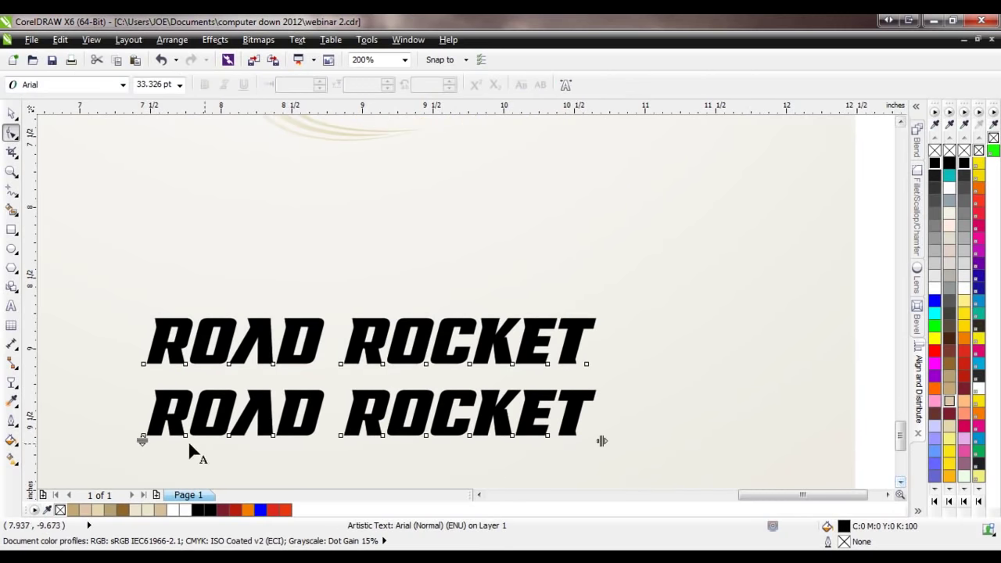
pyautogui.moveTo(141, 440); pyautogui.dragTo(132, 405)
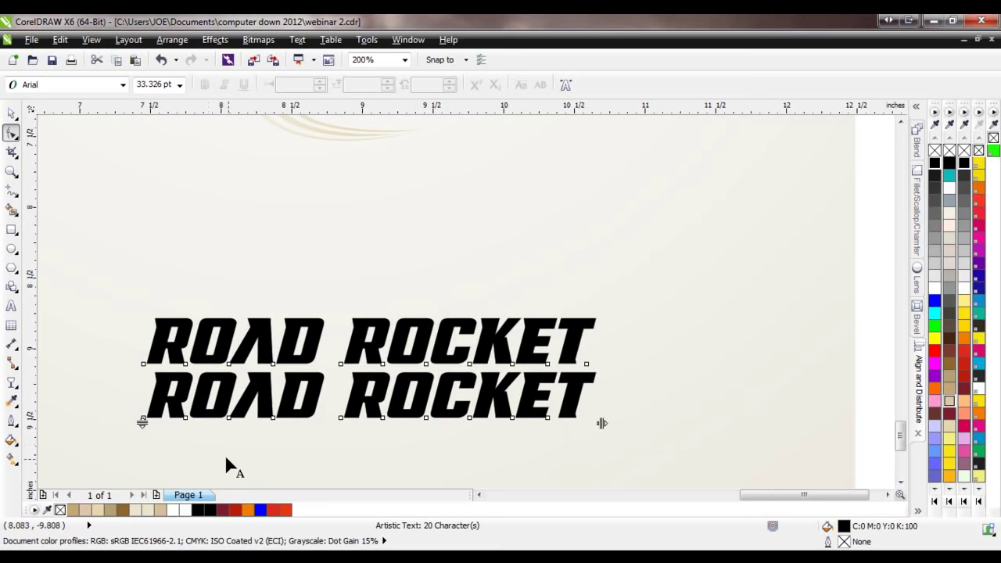
# - Try moving the first R of the upper ROAD ROCKET line by its node and undo the moves
pyautogui.click(144, 366)
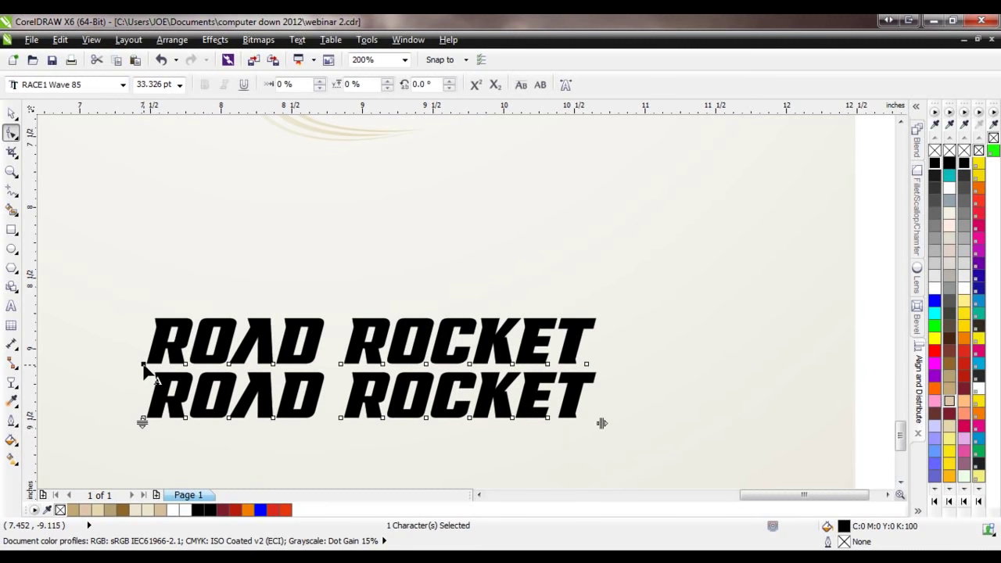
pyautogui.moveTo(144, 366); pyautogui.dragTo(118, 415)
pyautogui.hotkey('ctrl', 'z')
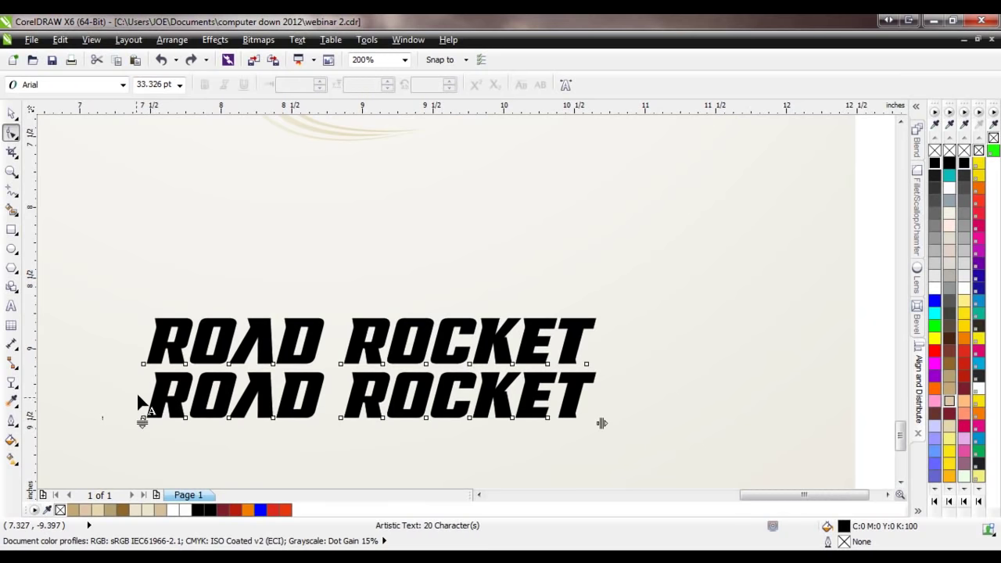
pyautogui.moveTo(144, 365)
pyautogui.mouseDown()
pyautogui.moveTo(76, 373)
pyautogui.moveTo(121, 377)
pyautogui.moveTo(144, 361)
pyautogui.moveTo(149, 336)
pyautogui.moveTo(99, 289)
pyautogui.moveTo(628, 370)
pyautogui.moveTo(144, 378)
pyautogui.mouseUp()
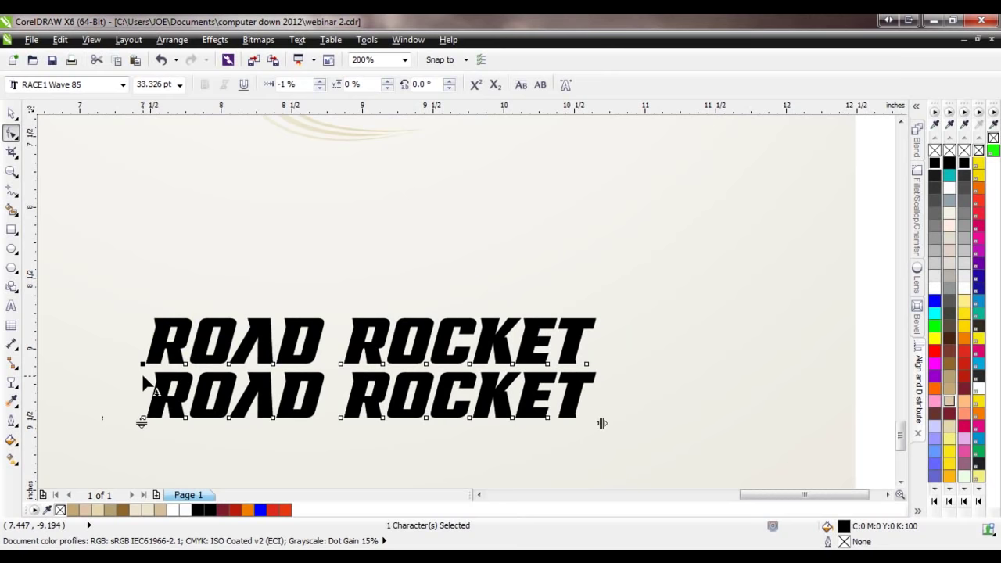
pyautogui.hotkey('ctrl', 'z')
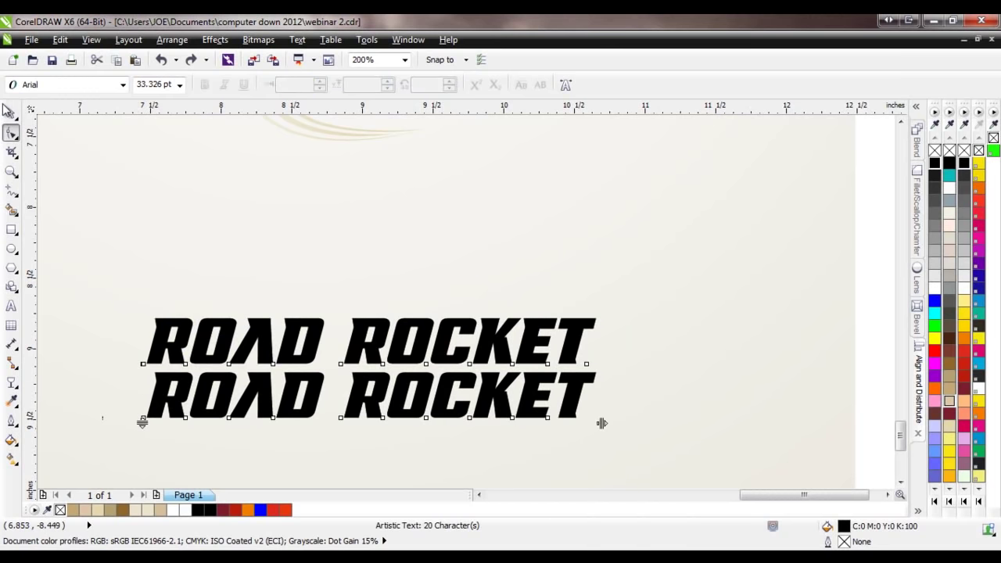
# - Delete the second ROAD ROCKET line from the text object
pyautogui.press('space')
pyautogui.press('F8')
pyautogui.moveTo(578, 407); pyautogui.dragTo(109, 407)
pyautogui.press('BackSpace')
pyautogui.press('BackSpace')
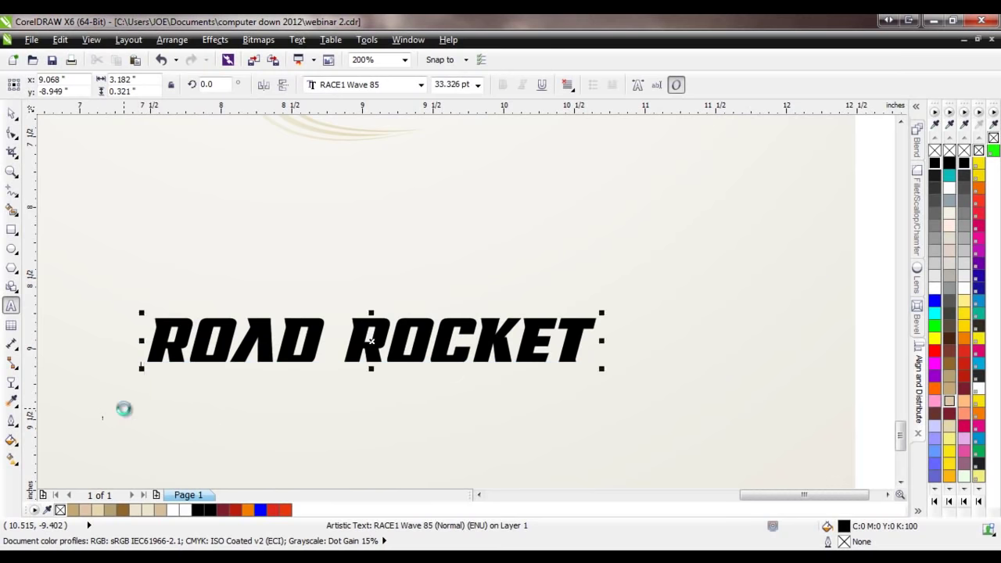
# - Move the ROAD ROCKET text to about x 9.3, y -8.9 inches and tighten its letter spacing to about 3.07 inches overall
pyautogui.click(12, 113)
pyautogui.moveTo(419, 363); pyautogui.dragTo(462, 350)
pyautogui.press('F10')
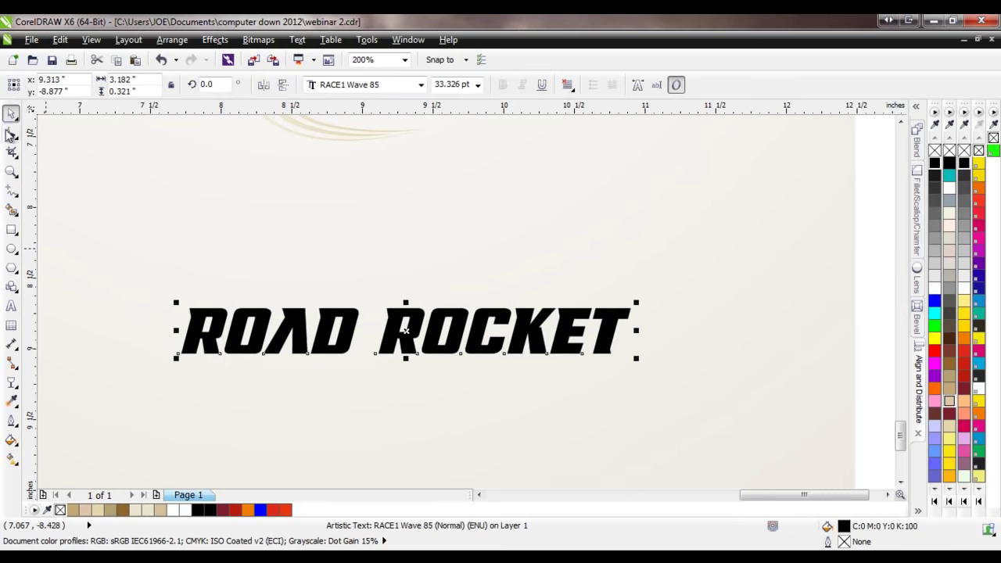
pyautogui.scroll(3, 902, 431)
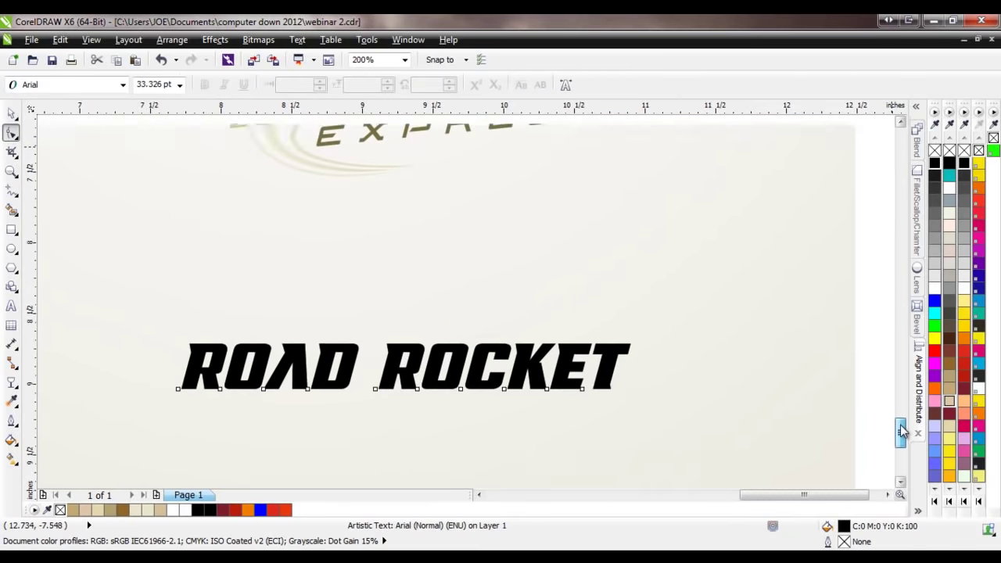
pyautogui.moveTo(636, 464); pyautogui.dragTo(615, 463)
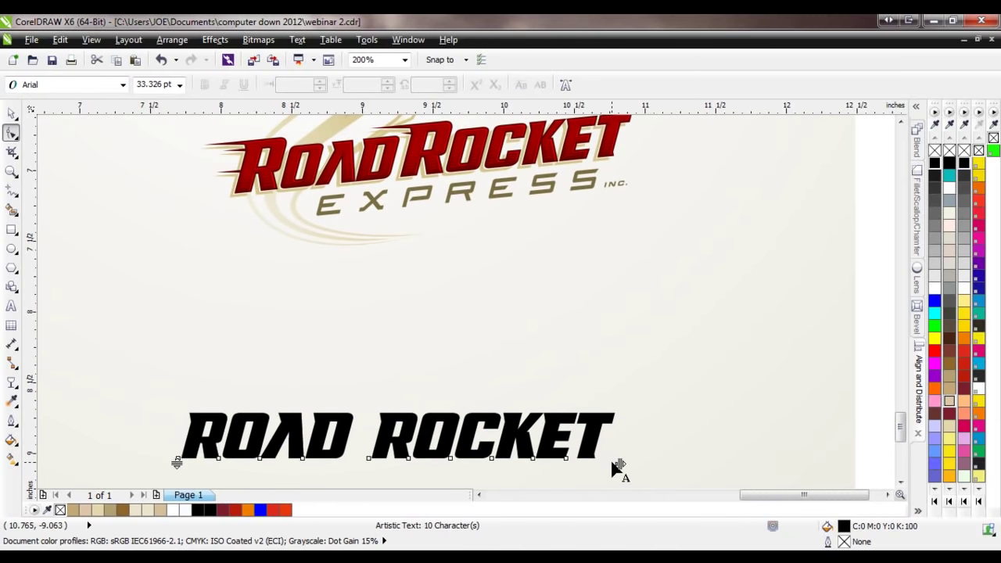
# - Convert the ROAD ROCKET text to curves and deselect it
pyautogui.click(12, 113)
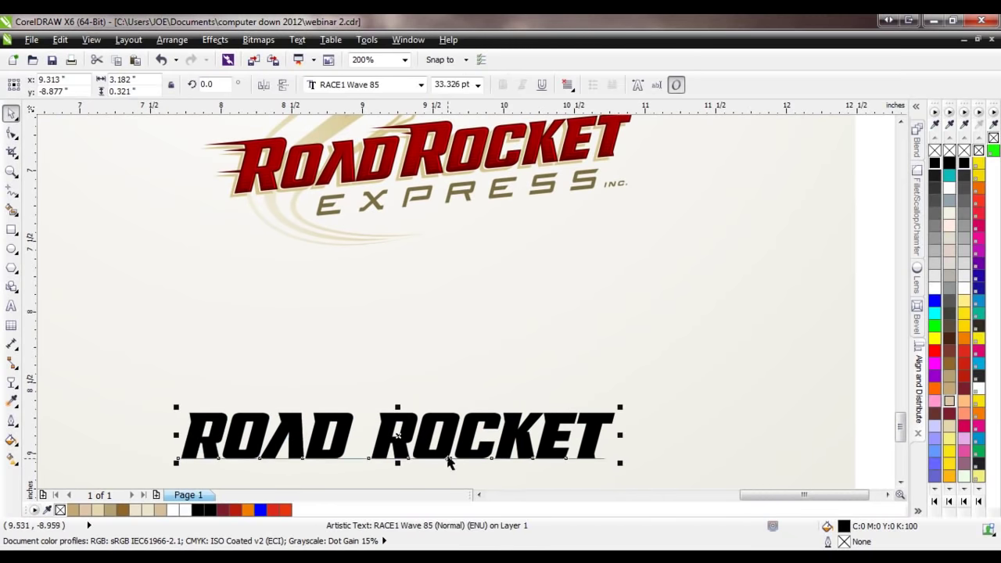
pyautogui.rightClick(407, 429)
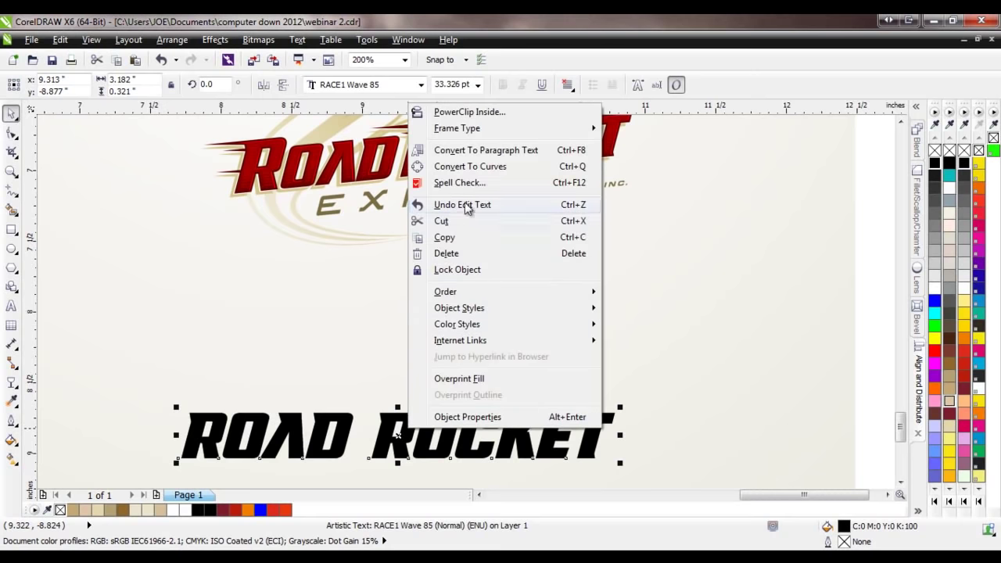
pyautogui.click(472, 166)
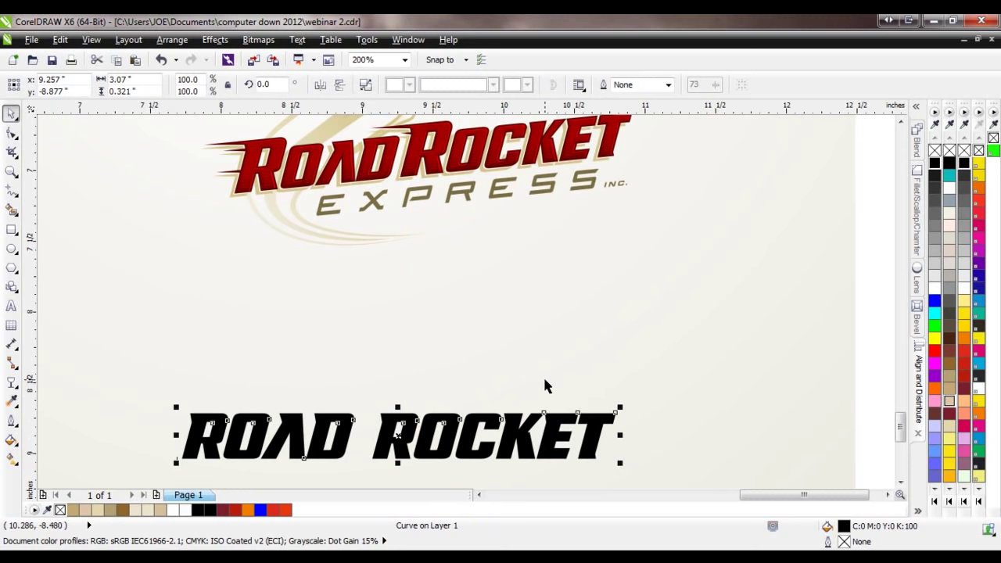
pyautogui.click(485, 357)
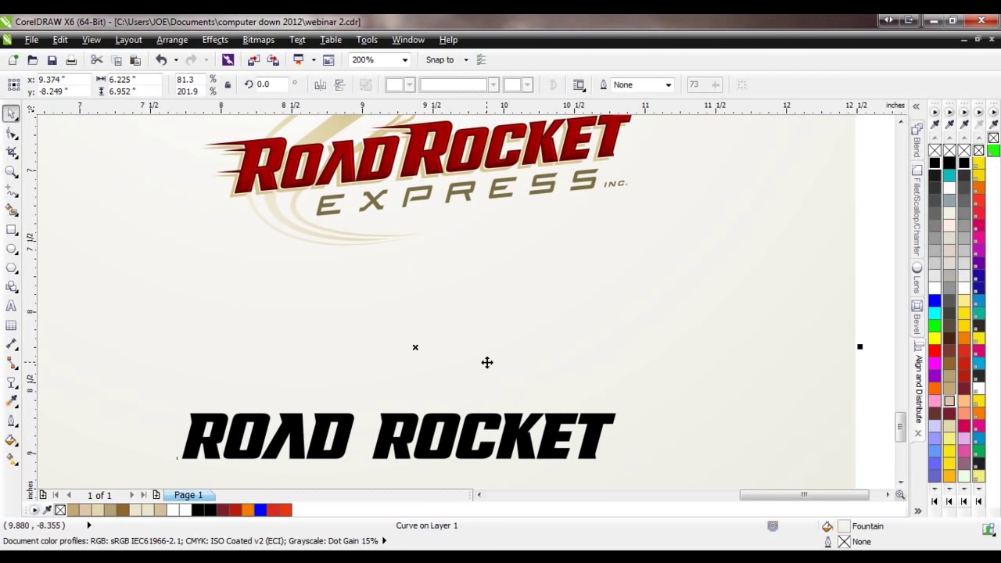
# - Move the ROAD ROCKET curves up to about x 9.39, y -8.53 inches and break them apart
pyautogui.click(390, 445)
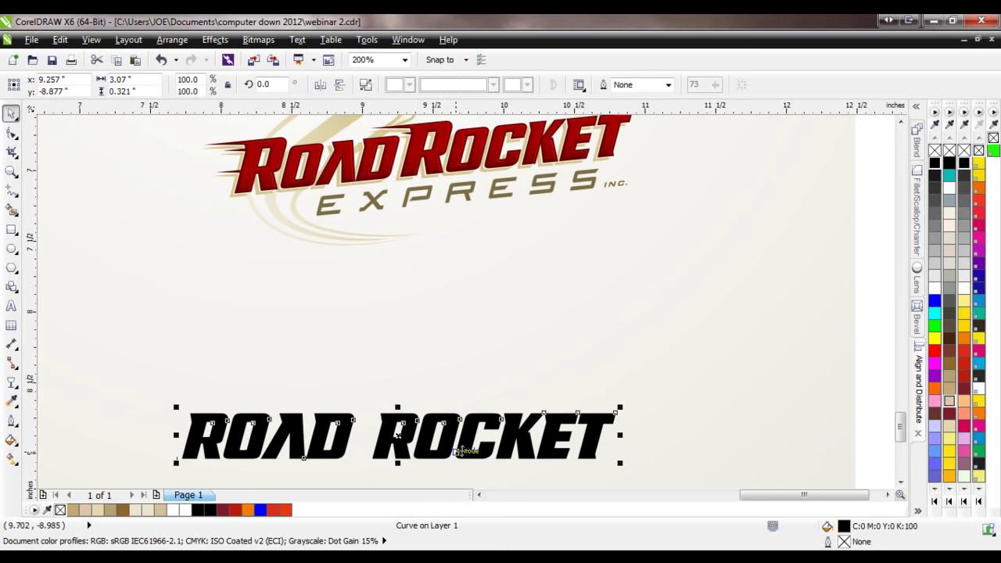
pyautogui.moveTo(425, 440); pyautogui.dragTo(445, 391)
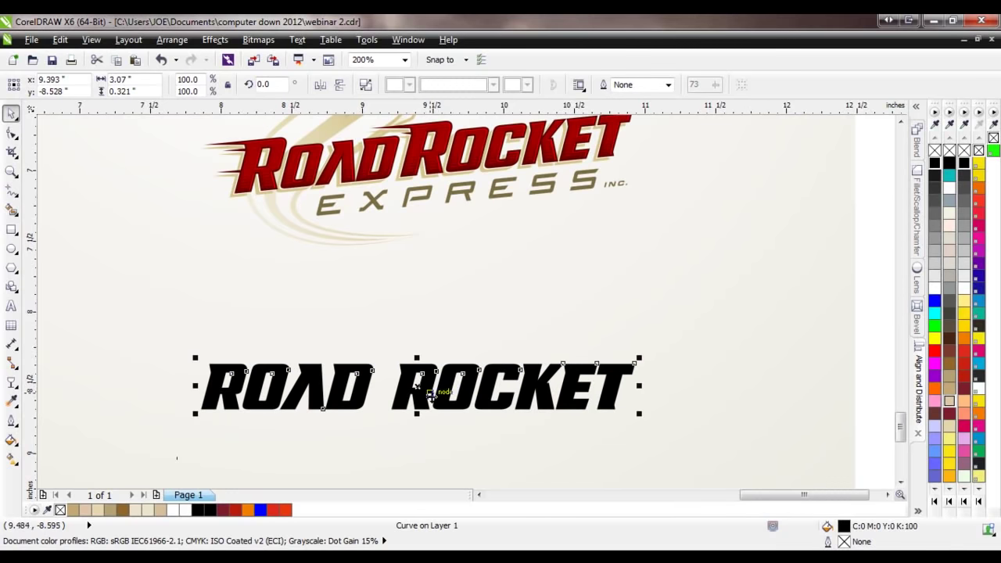
pyautogui.rightClick(448, 404)
pyautogui.click(372, 345)
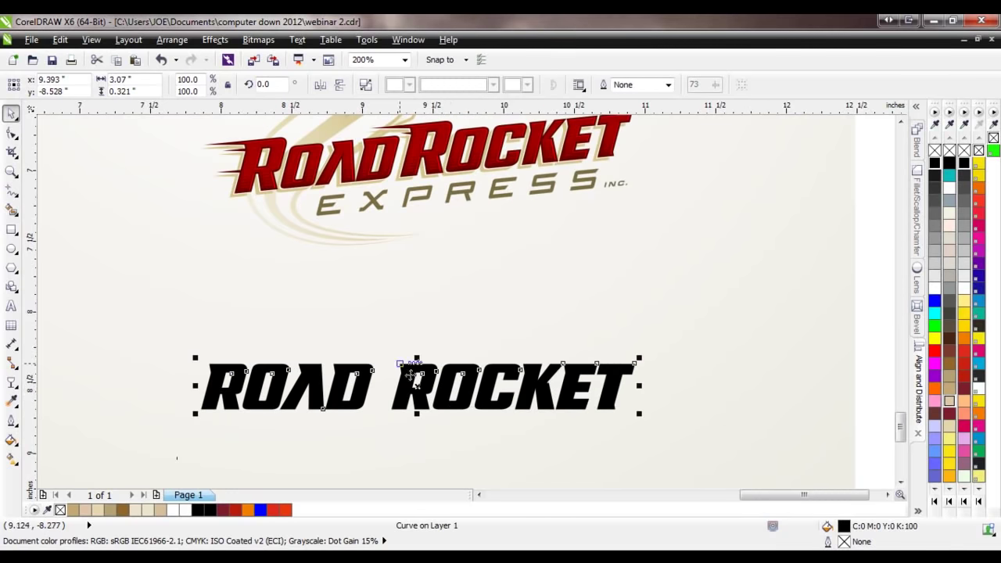
pyautogui.rightClick(457, 412)
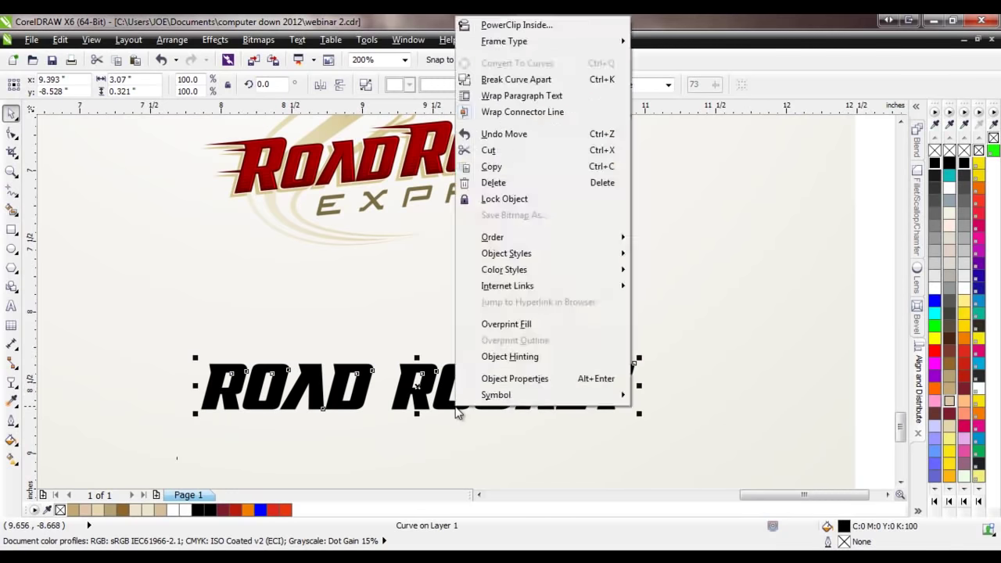
pyautogui.click(512, 80)
# - Lock the fountain-filled background object behind the logo and lettering
pyautogui.rightClick(693, 323)
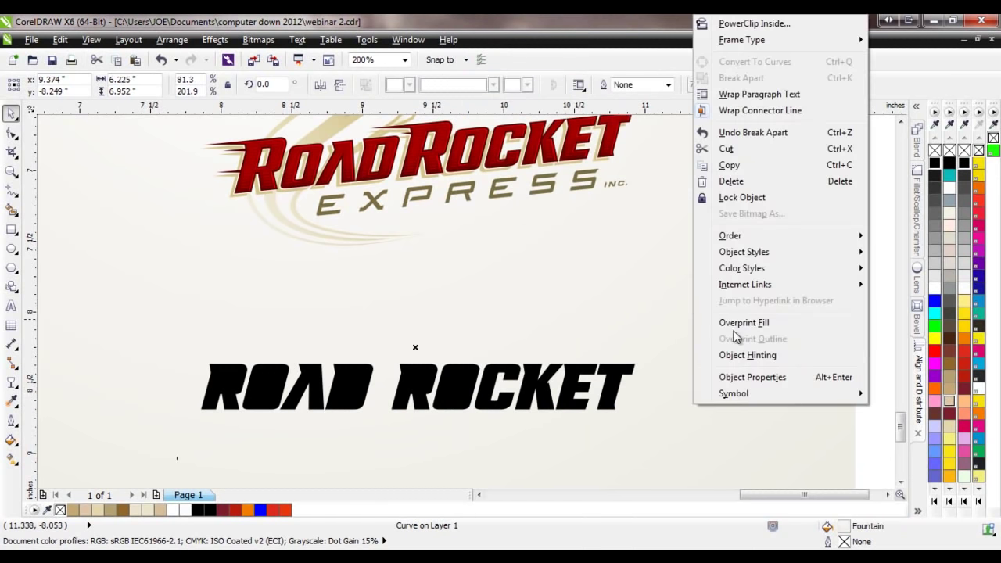
pyautogui.click(888, 448)
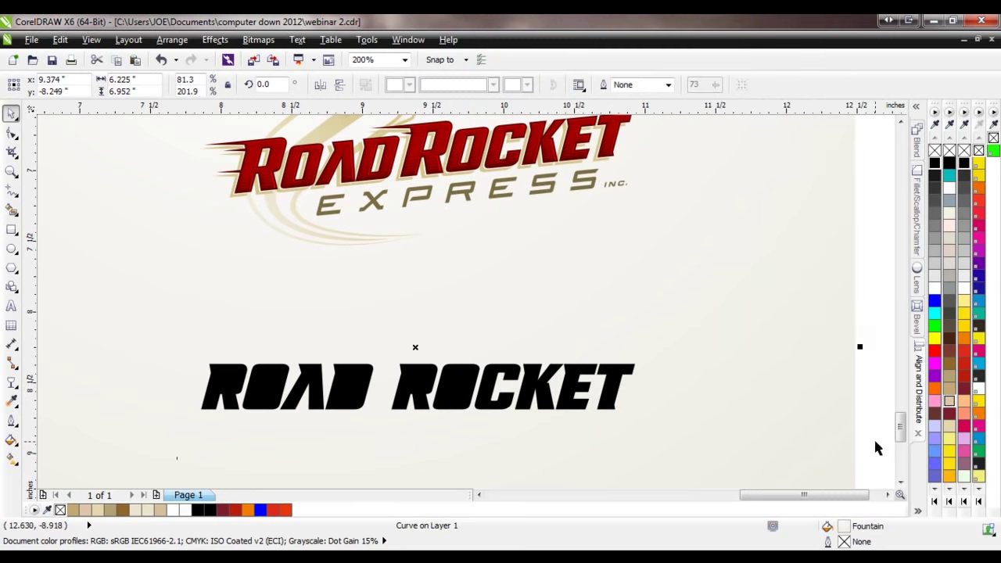
pyautogui.scroll(-1, 612, 415)
pyautogui.scroll(-1, 436, 386)
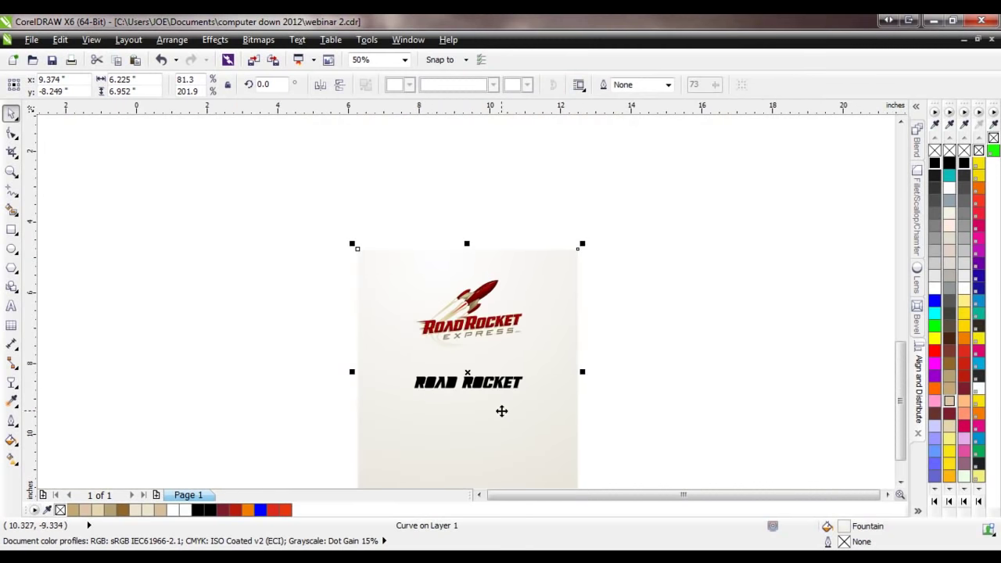
pyautogui.scroll(1, 501, 411)
pyautogui.scroll(1, 525, 371)
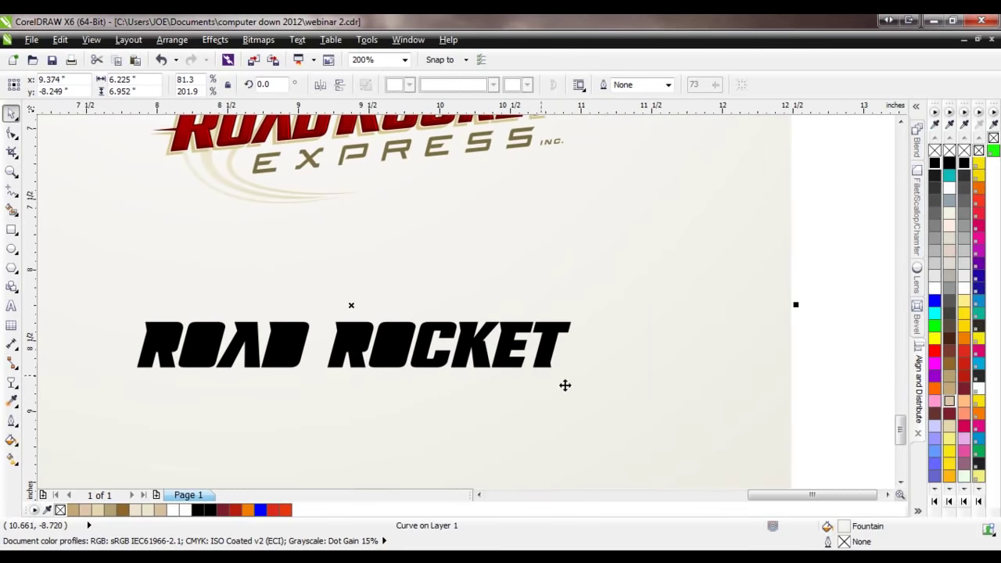
pyautogui.rightClick(594, 246)
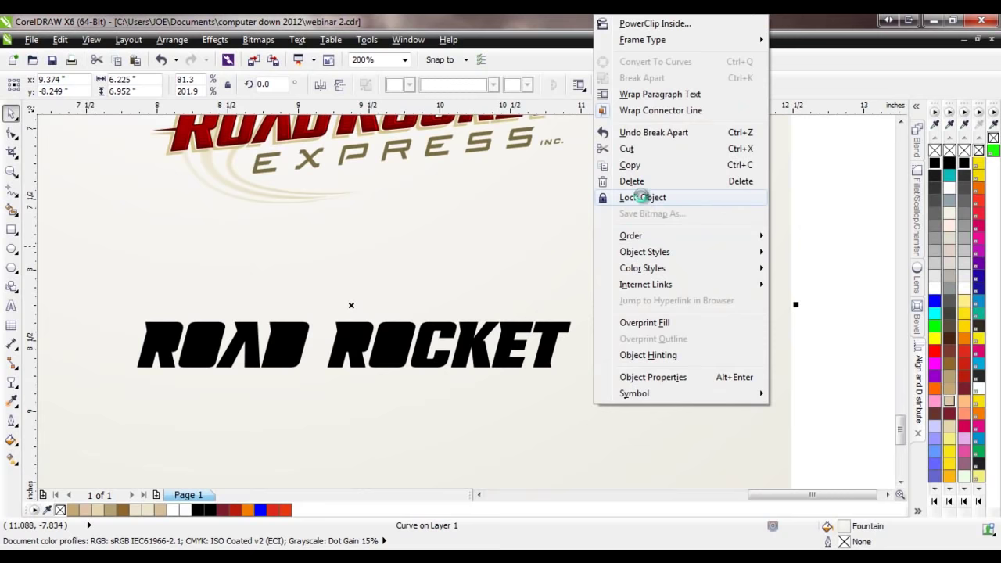
pyautogui.click(642, 197)
pyautogui.click(716, 346)
pyautogui.scroll(-1, 696, 368)
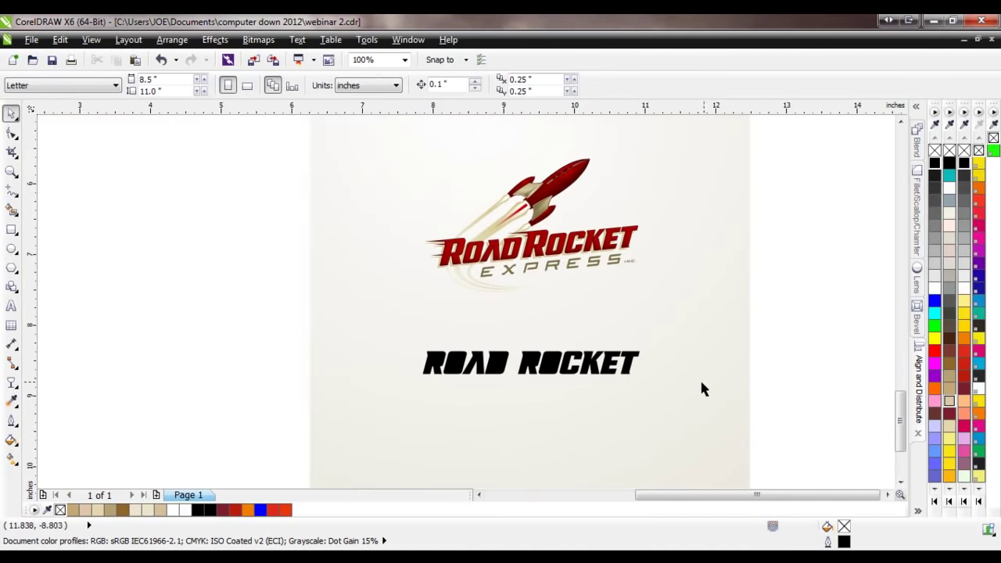
pyautogui.scroll(-1, 453, 391)
pyautogui.moveTo(481, 442); pyautogui.dragTo(552, 411)
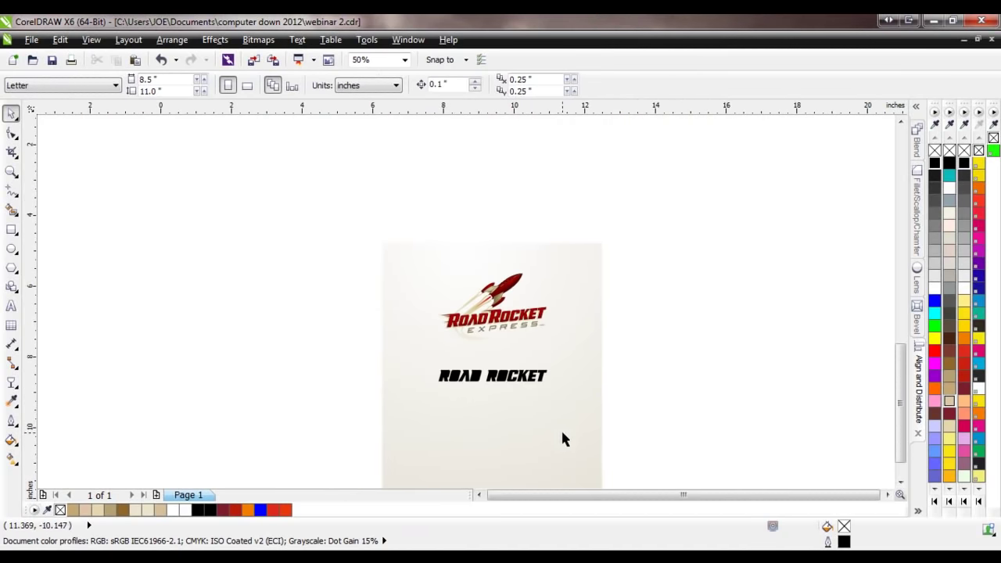
pyautogui.scroll(1, 562, 433)
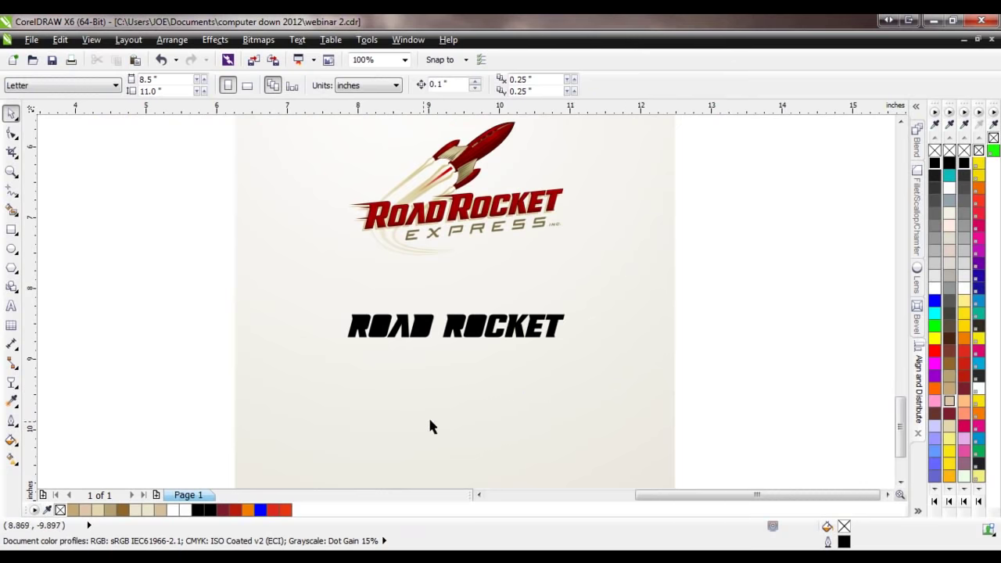
pyautogui.scroll(1, 487, 339)
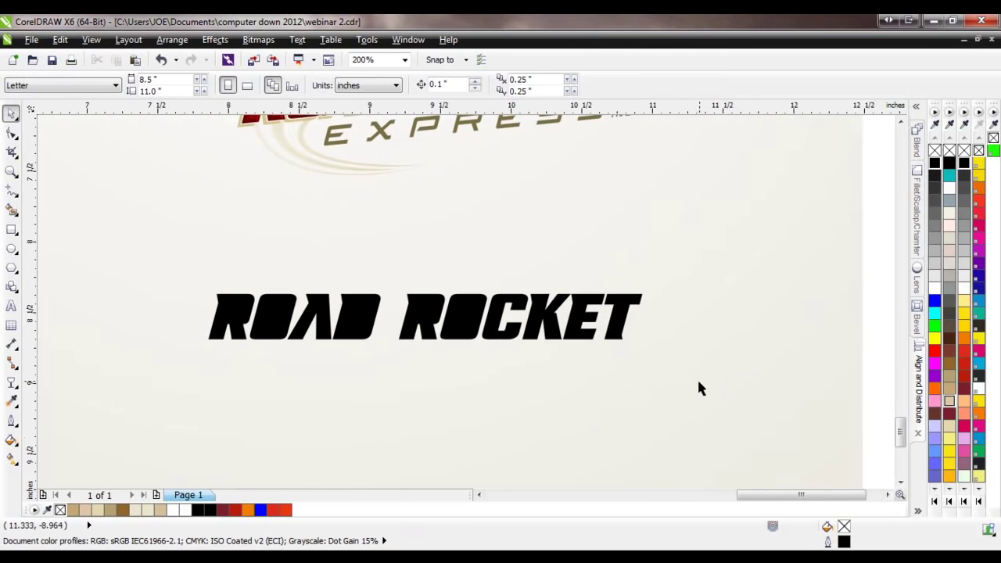
pyautogui.moveTo(749, 406); pyautogui.dragTo(431, 262)
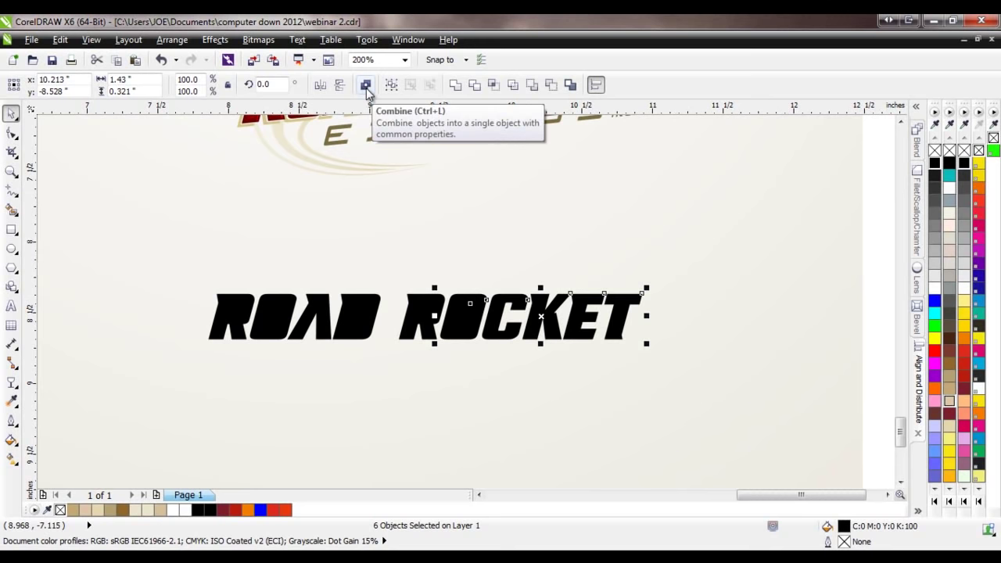
pyautogui.scroll(1, 517, 331)
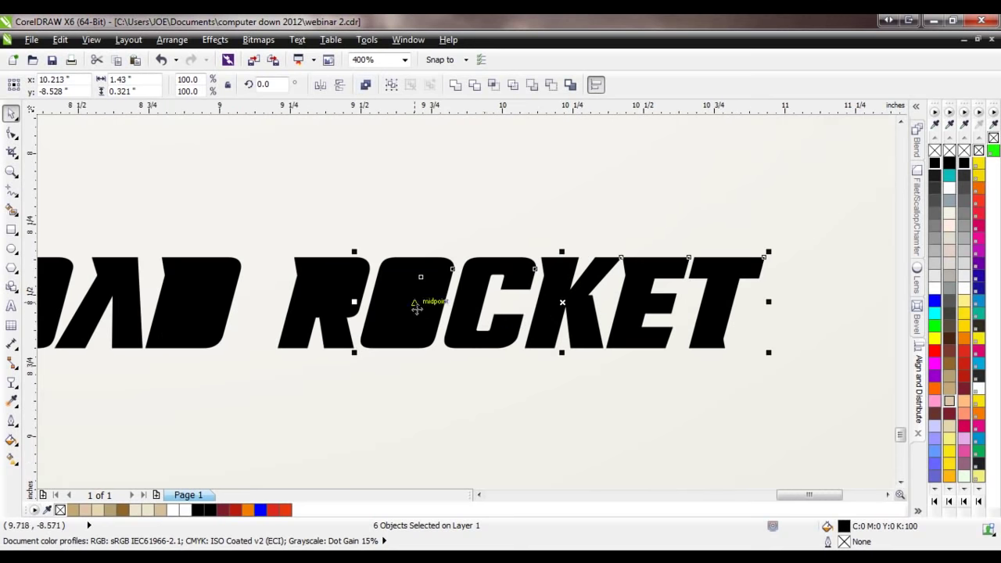
pyautogui.click(443, 405)
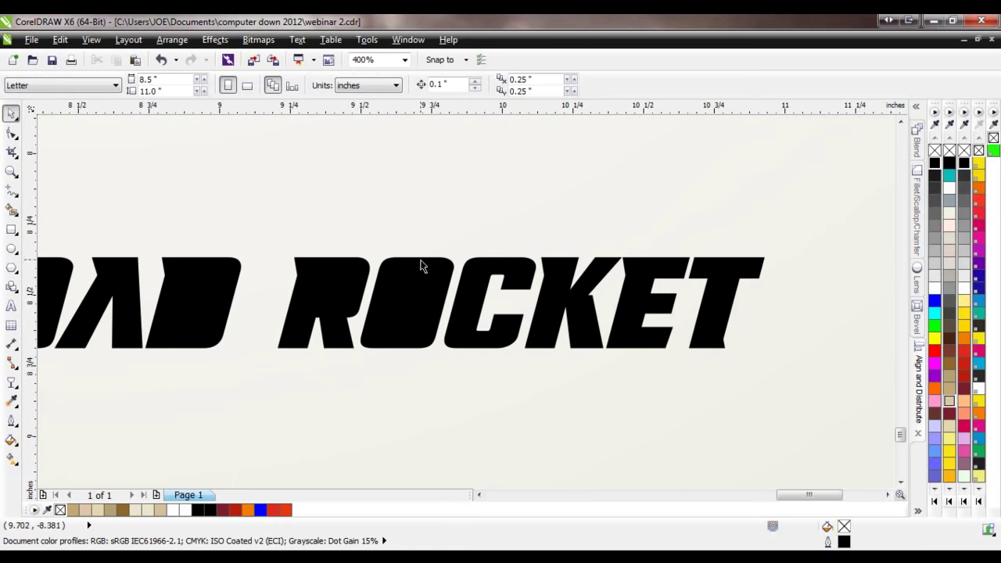
# - Examine the letter outlines and their separate counters in Wireframe view, and return to Enhanced view
pyautogui.click(90, 40)
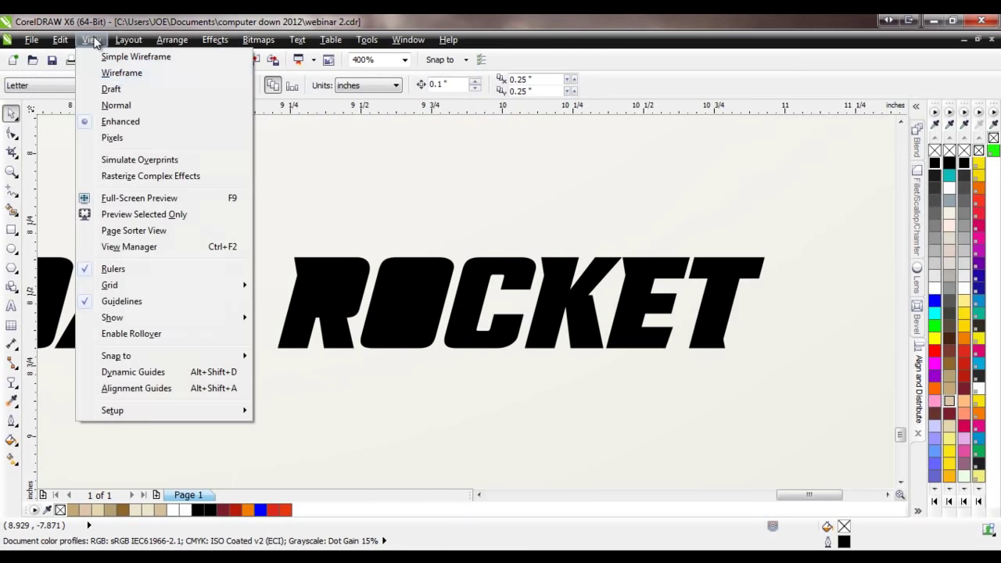
pyautogui.click(115, 75)
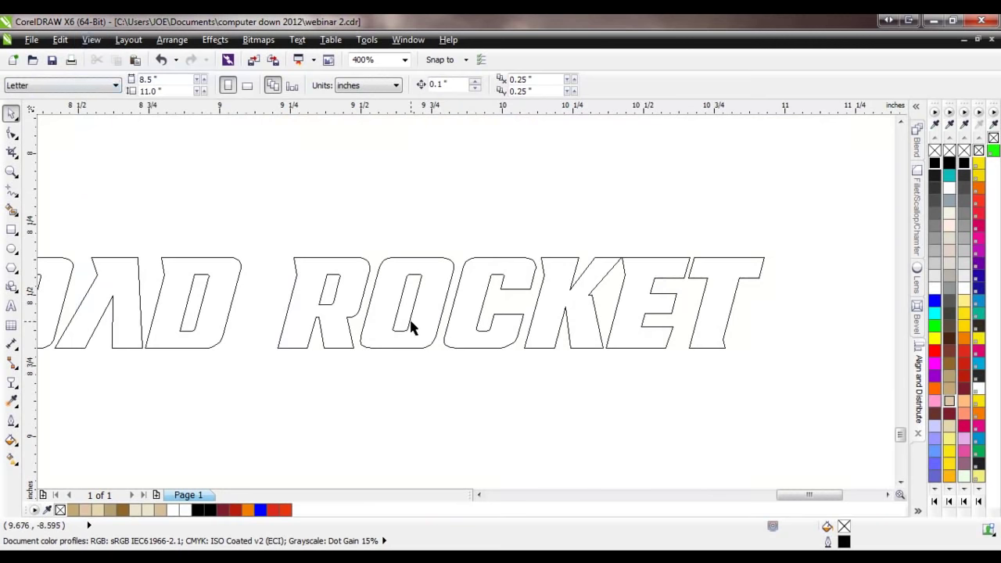
pyautogui.click(89, 39)
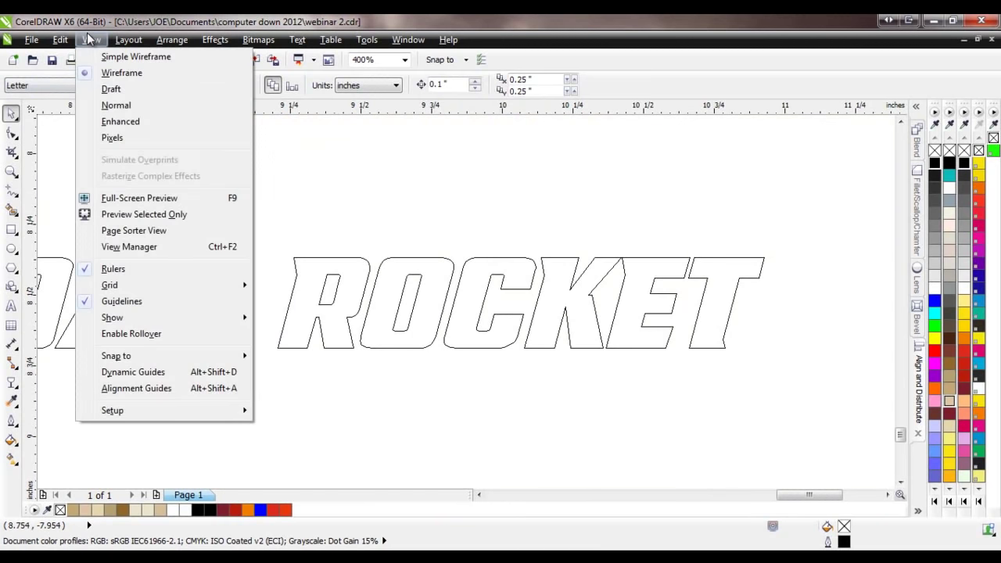
pyautogui.click(119, 122)
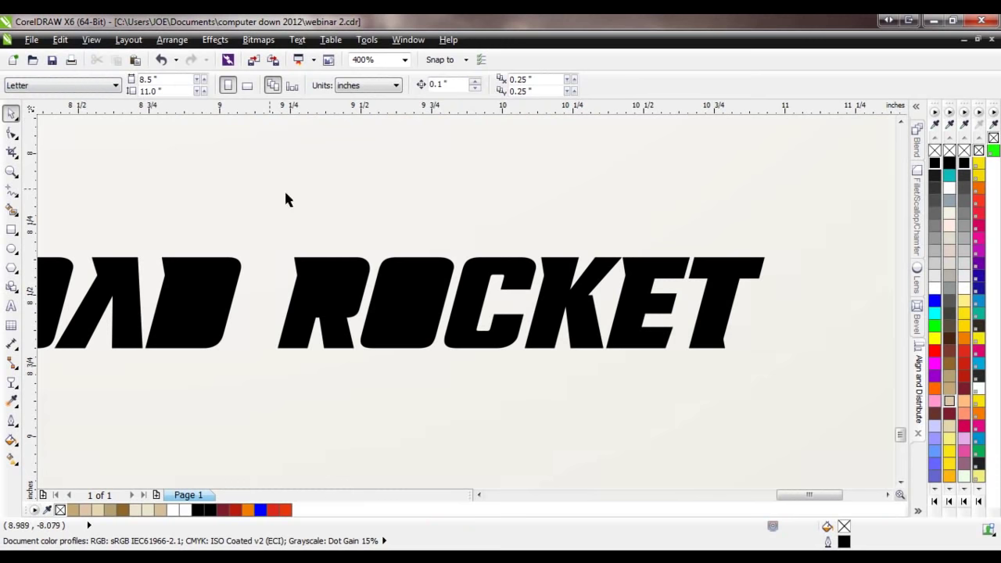
# - Combine the OCKET shapes with the O's counter into one curve, and combine the R of ROCKET with its counter
pyautogui.moveTo(354, 189); pyautogui.dragTo(806, 389)
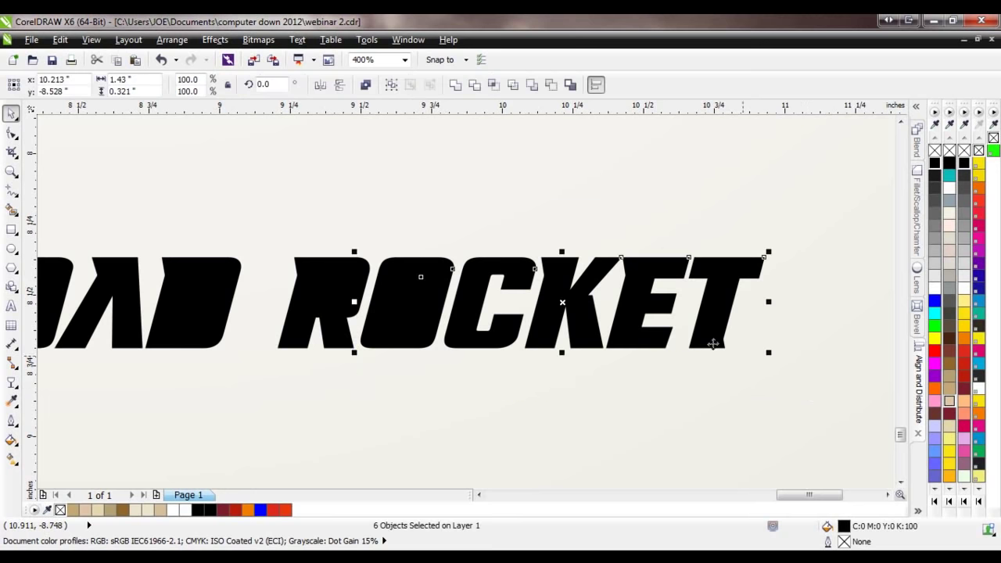
pyautogui.click(367, 86)
pyautogui.click(258, 342)
pyautogui.moveTo(258, 193); pyautogui.dragTo(380, 383)
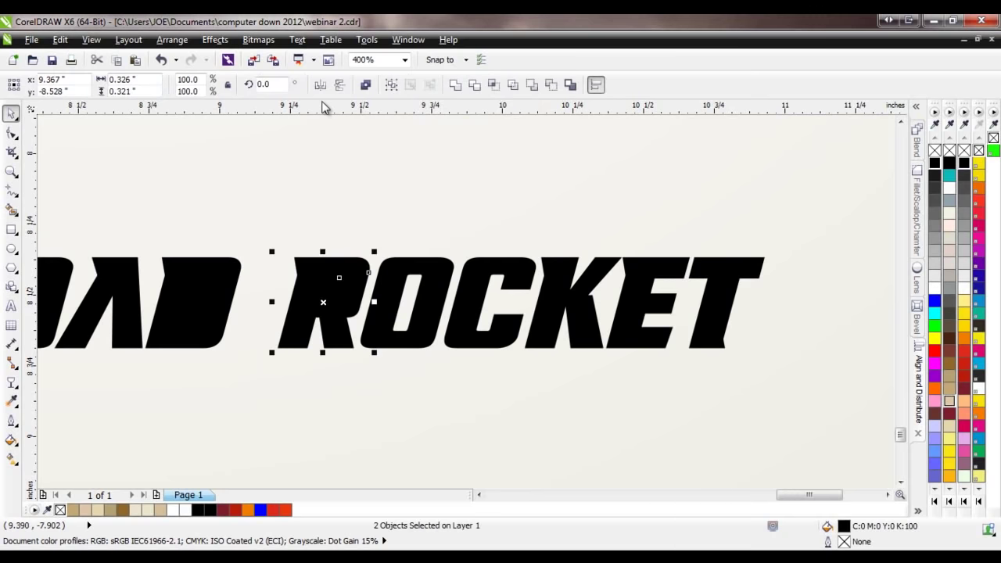
pyautogui.click(365, 85)
# - Combine the OAD shapes with their counters into one curve, and combine the R of ROAD with its counter
pyautogui.scroll(-1, 312, 266)
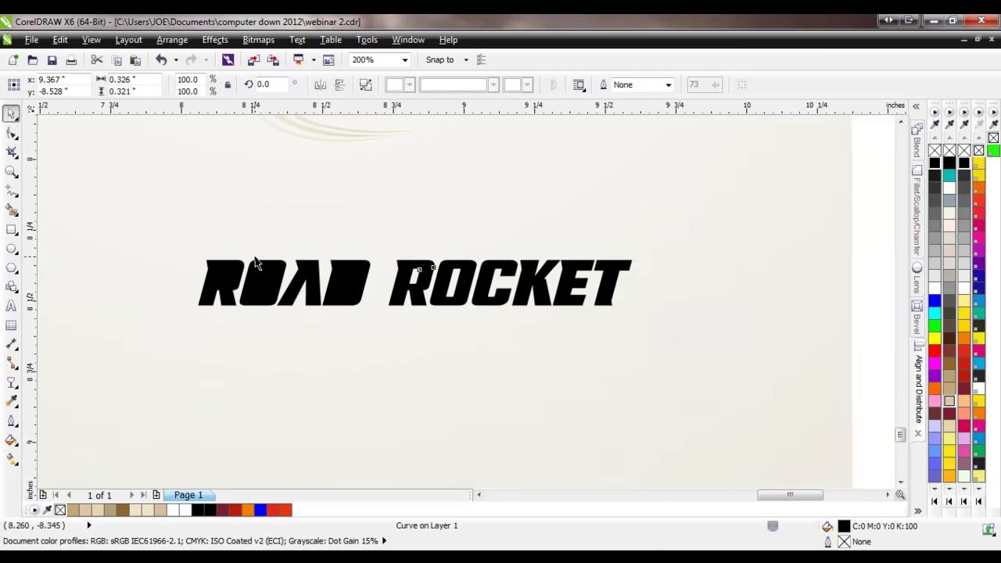
pyautogui.scroll(1, 255, 263)
pyautogui.moveTo(219, 220); pyautogui.dragTo(495, 393)
pyautogui.click(365, 84)
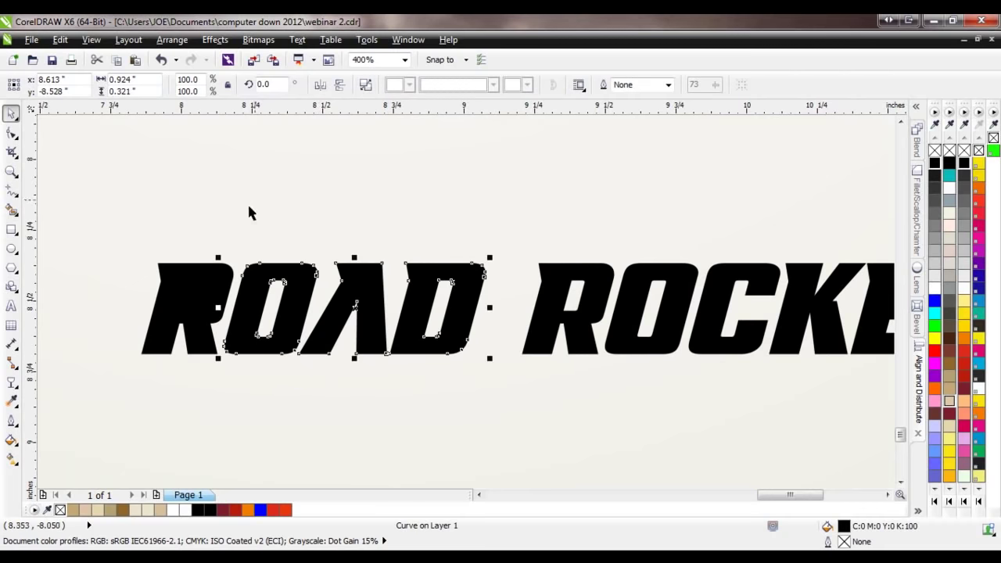
pyautogui.moveTo(51, 209); pyautogui.dragTo(247, 382)
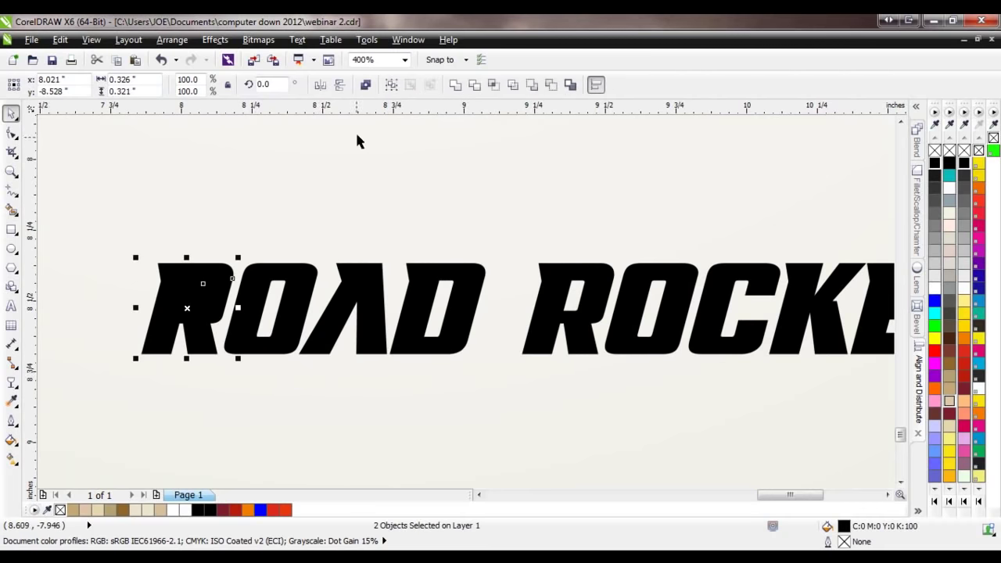
pyautogui.click(365, 85)
pyautogui.click(176, 171)
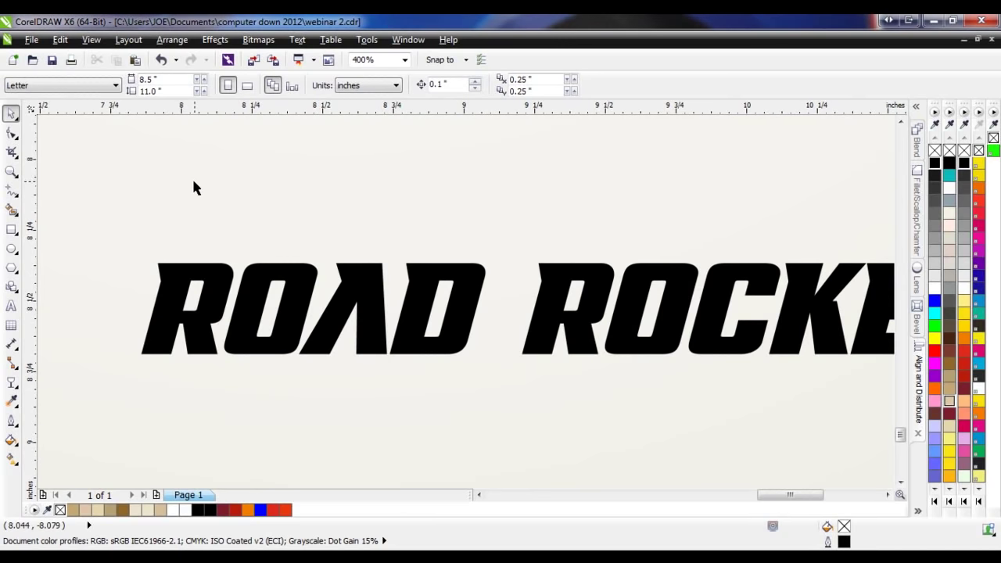
# - Select the initial Rs of both words and scale them up proportionally to about 121%, keeping their baseline
pyautogui.click(228, 299)
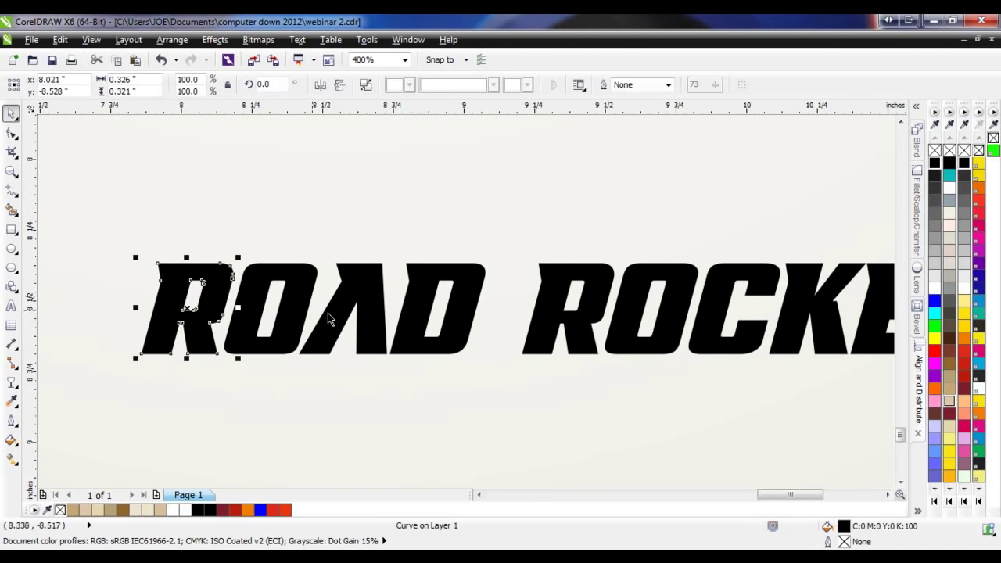
pyautogui.keyDown('shift'); pyautogui.click(550, 333); pyautogui.keyUp('shift')
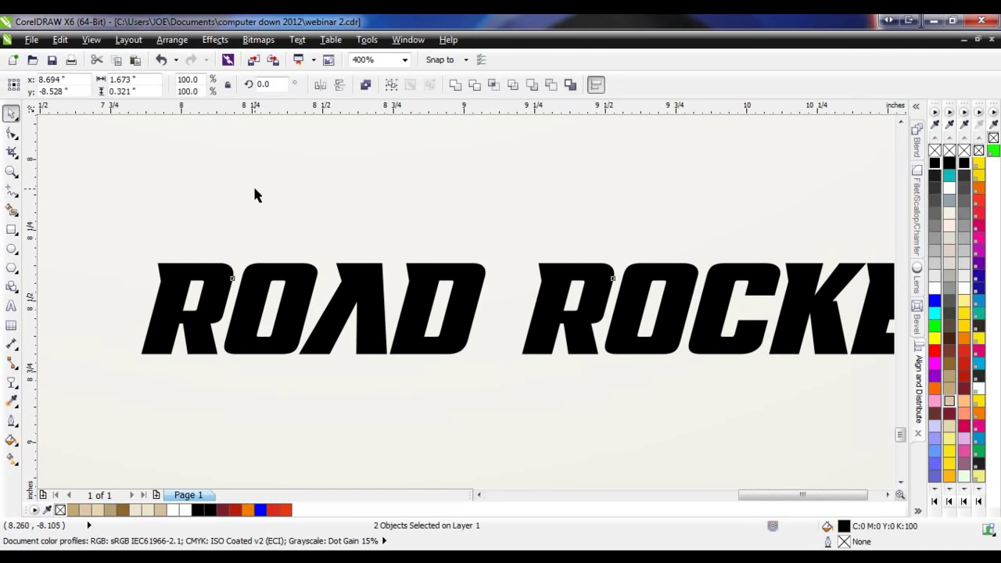
pyautogui.scroll(-1, 255, 195)
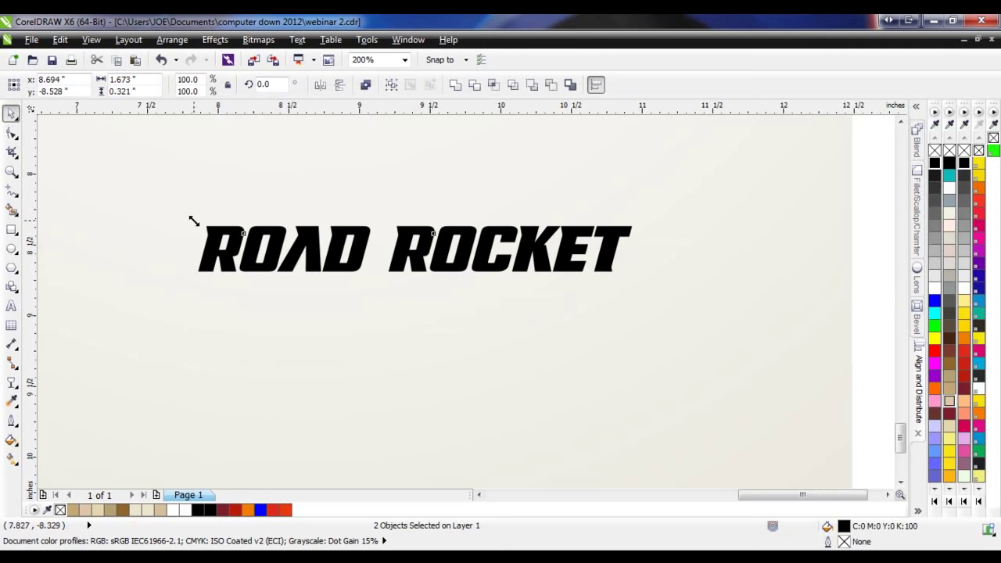
pyautogui.click(274, 195)
pyautogui.click(235, 234)
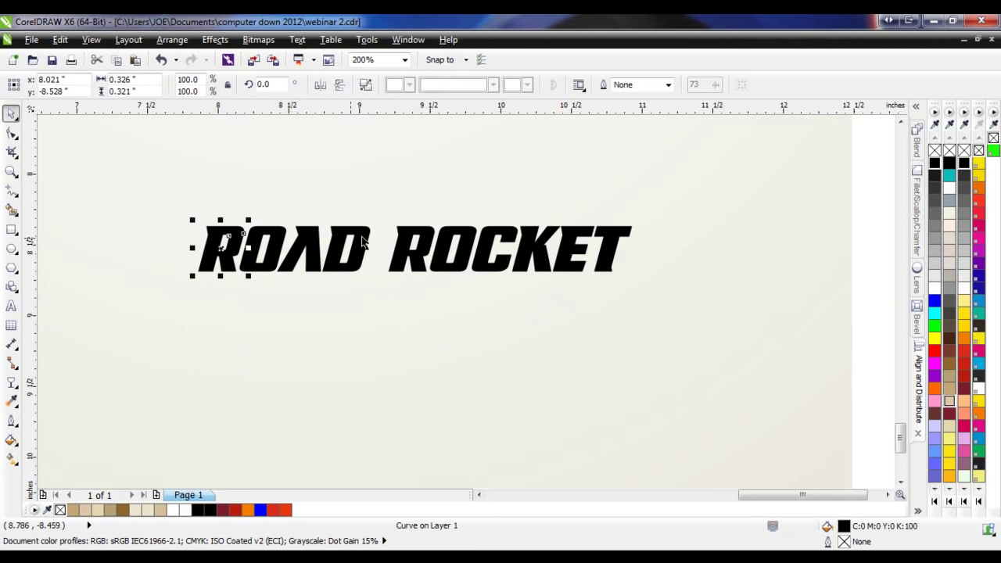
pyautogui.keyDown('shift'); pyautogui.click(405, 227); pyautogui.keyUp('shift')
pyautogui.moveTo(192, 219); pyautogui.dragTo(141, 201)
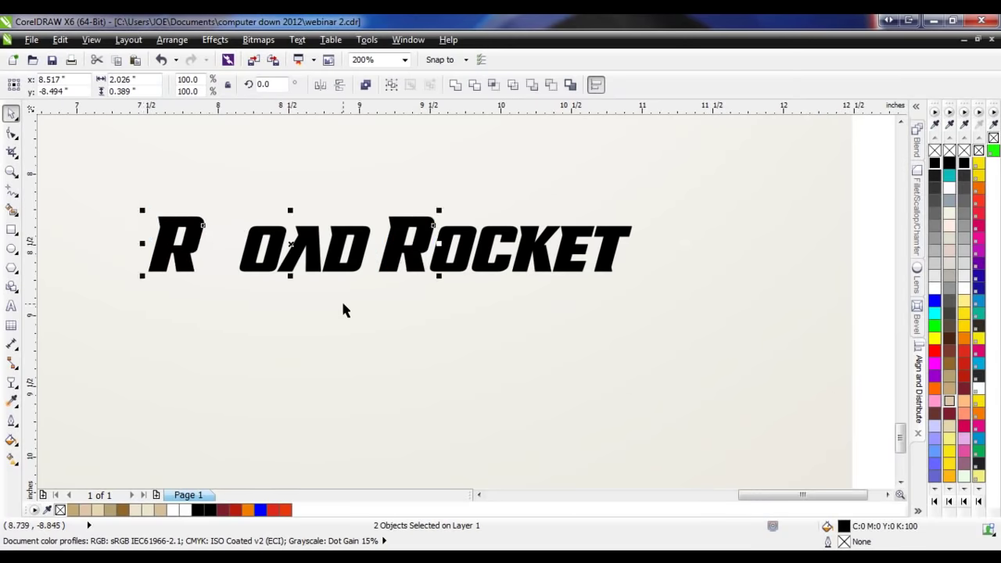
# - Shift the enlarged R of ROCKET slightly right, closer to the O, to about x 9.34 inches
pyautogui.scroll(-2, 202, 241)
pyautogui.scroll(1, 384, 331)
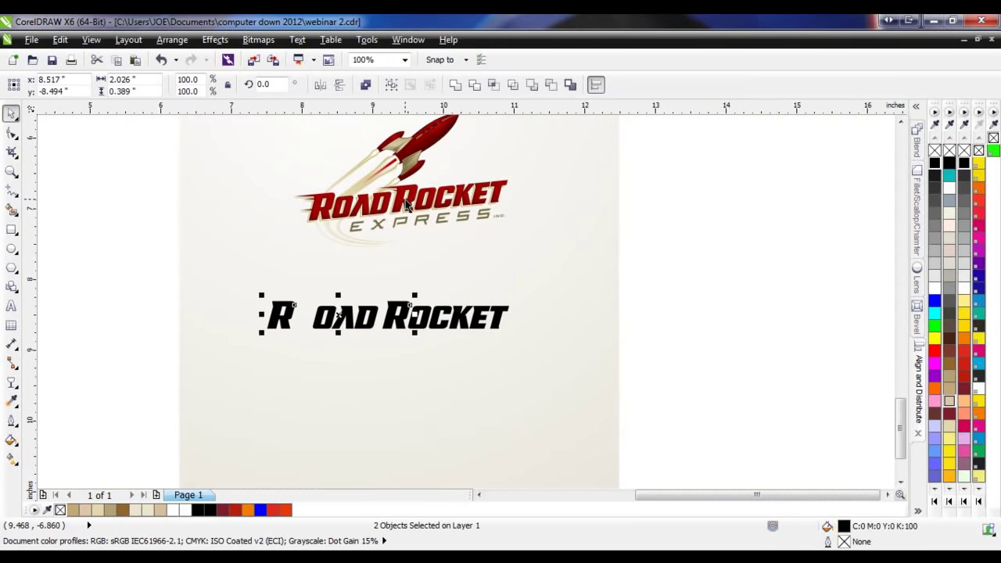
pyautogui.scroll(1, 338, 321)
pyautogui.click(322, 381)
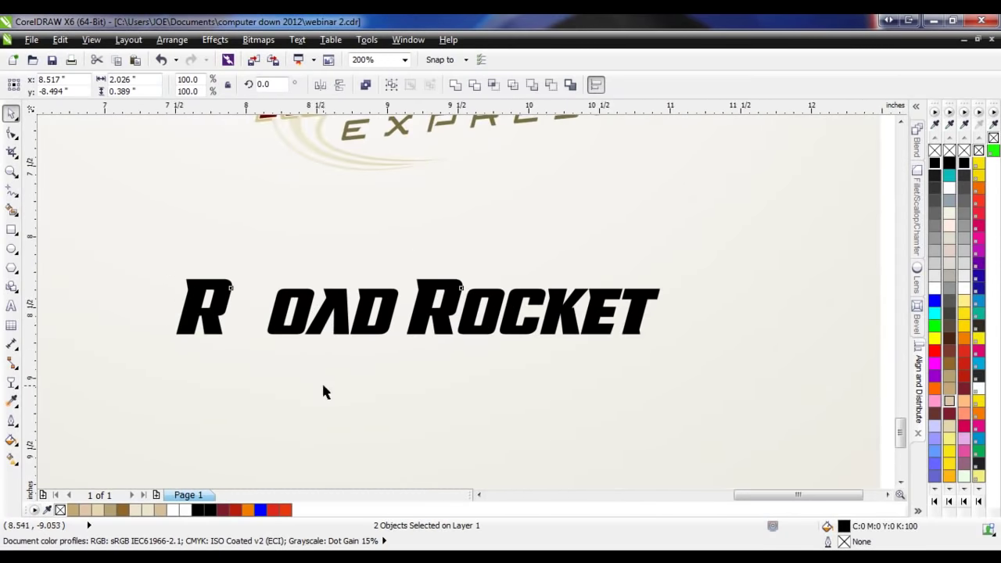
pyautogui.scroll(1, 391, 335)
pyautogui.click(473, 317)
pyautogui.scroll(1, 506, 327)
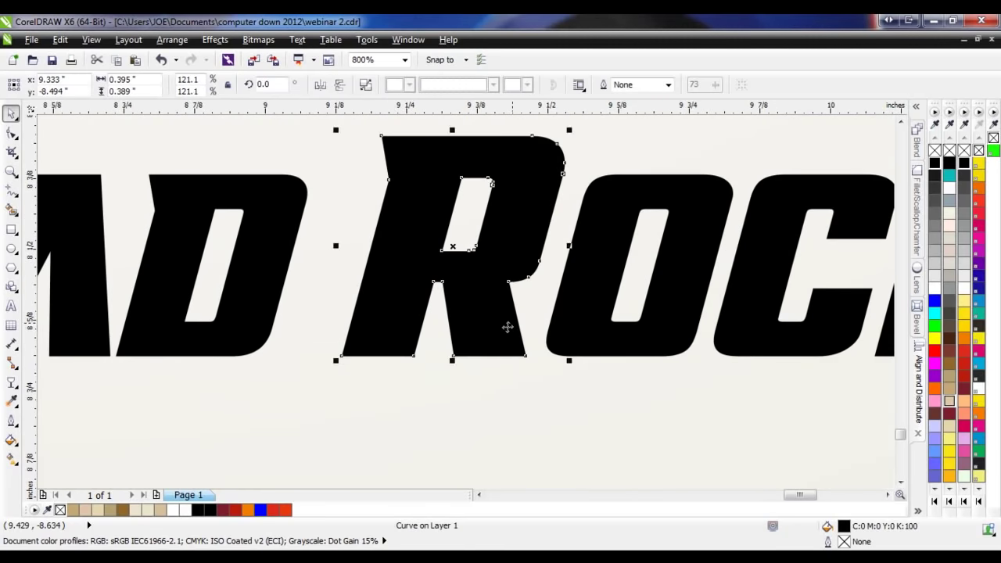
pyautogui.moveTo(506, 329); pyautogui.dragTo(509, 331)
pyautogui.moveTo(509, 332); pyautogui.dragTo(512, 335)
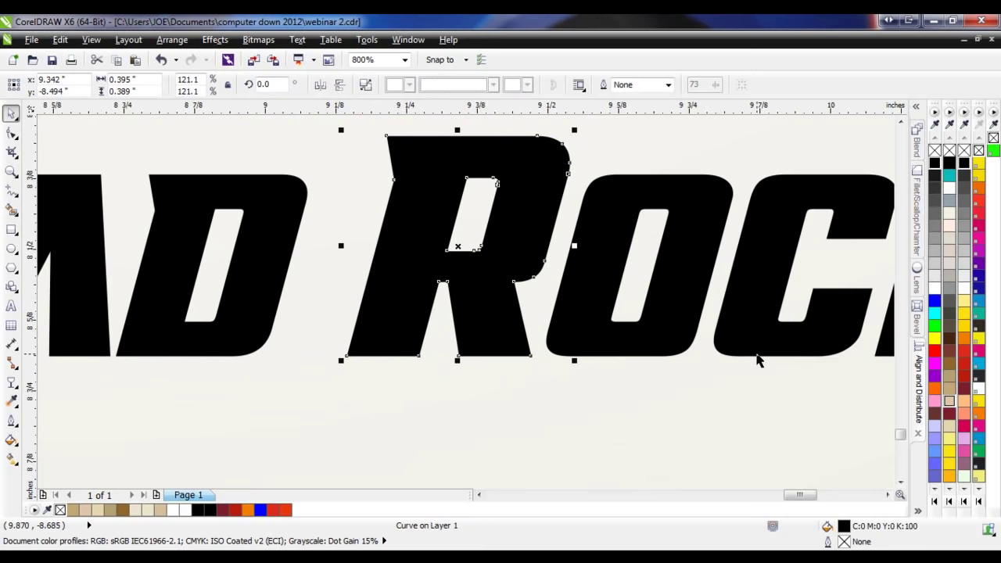
# - Move the enlarged R of ROAD horizontally up against the OAD letters, to about x 8.0 inches
pyautogui.press('F3')
pyautogui.scroll(-2, 110, 253)
pyautogui.click(160, 274)
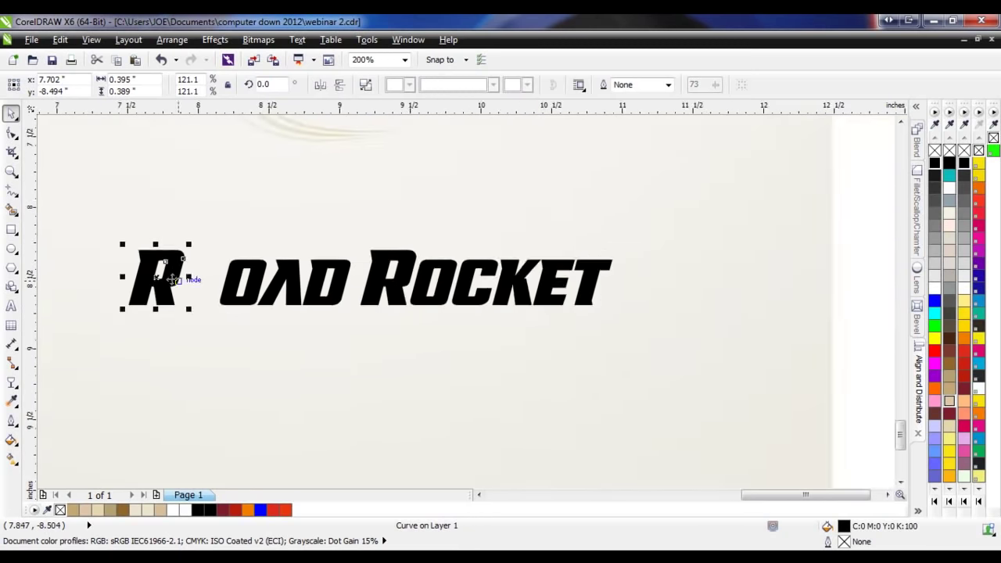
pyautogui.scroll(2, 163, 275)
pyautogui.moveTo(182, 271); pyautogui.dragTo(266, 289)
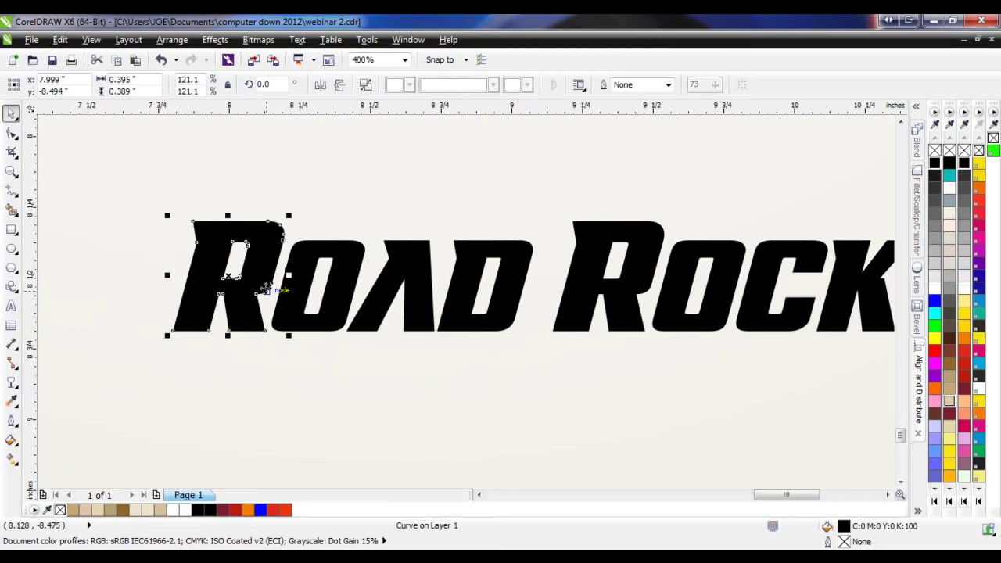
pyautogui.click(154, 203)
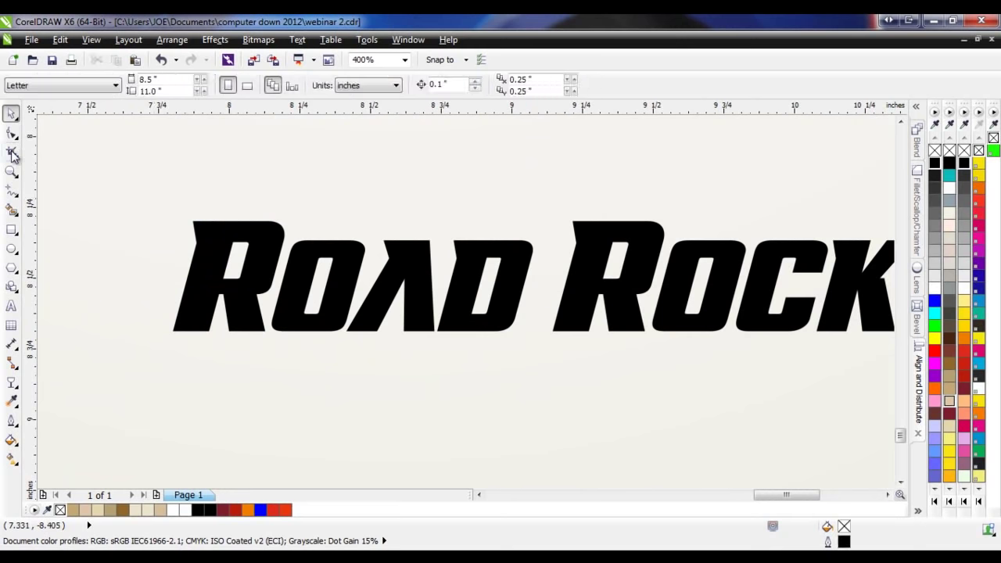
# - Draw a spacer rectangle about 0.04 by 0.074 inches between the R and O of ROCKET and fill it Chrome Yellow
pyautogui.click(11, 229)
pyautogui.scroll(1, 709, 288)
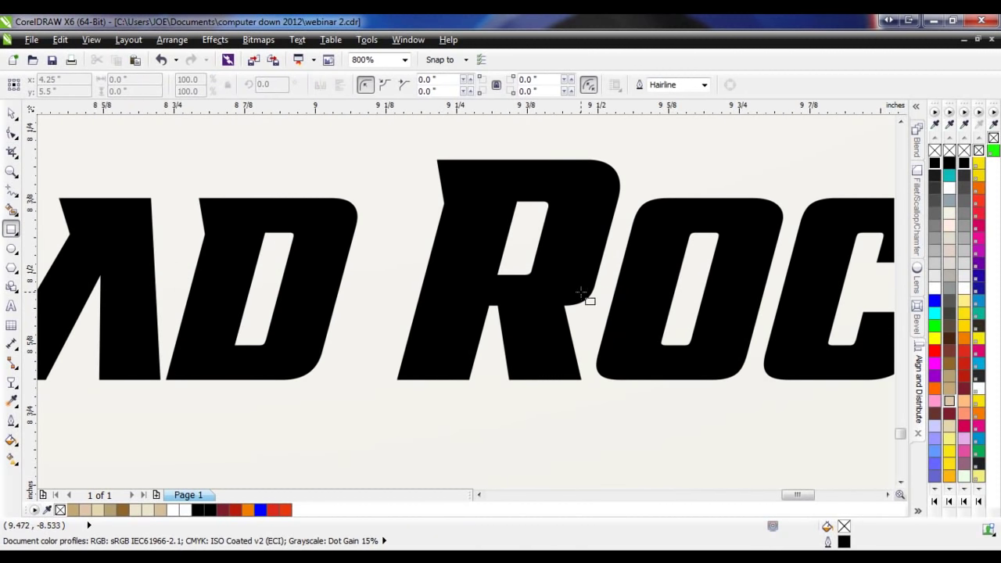
pyautogui.moveTo(591, 293); pyautogui.dragTo(616, 294)
pyautogui.click(963, 329)
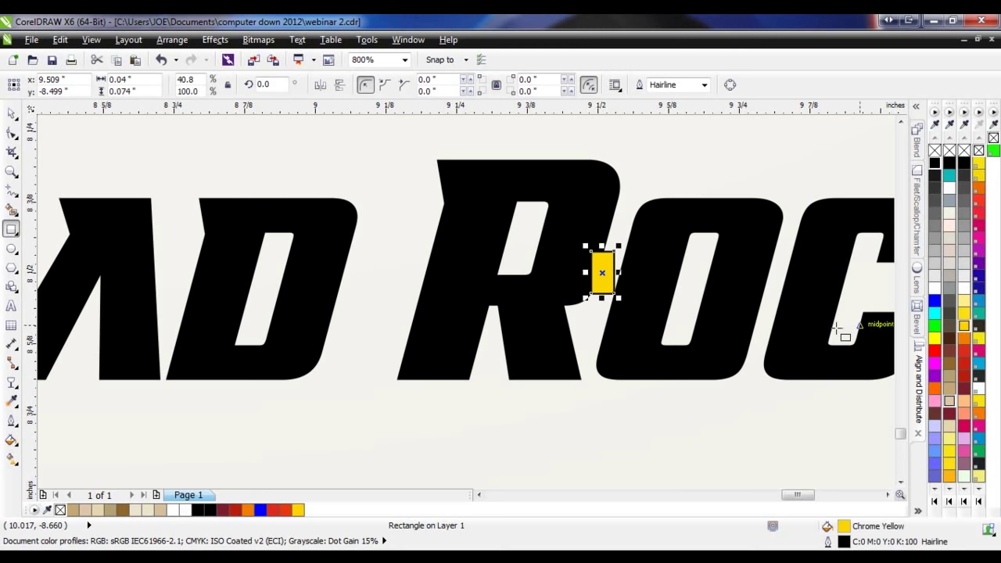
pyautogui.click(11, 114)
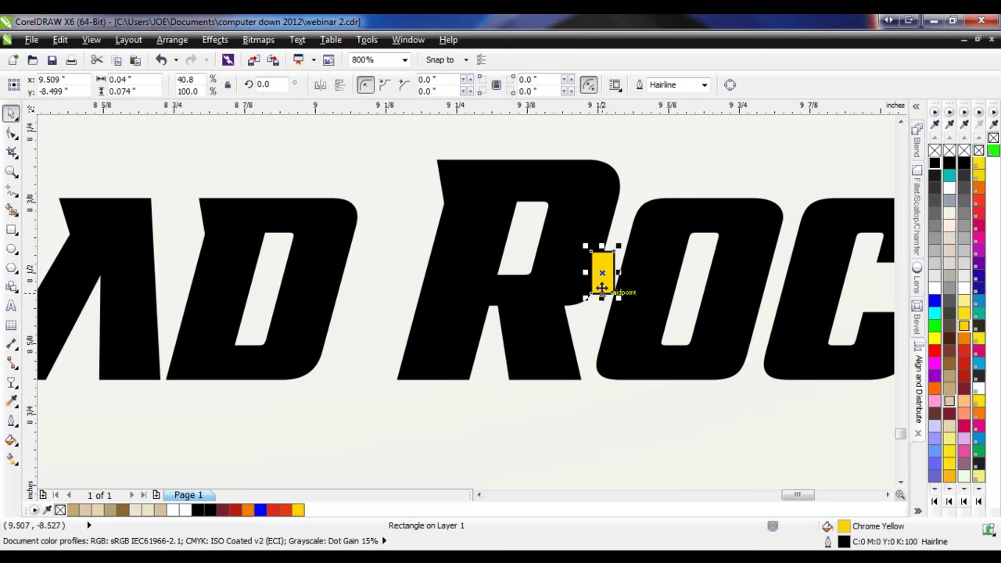
pyautogui.scroll(1, 601, 290)
pyautogui.scroll(-1, 663, 306)
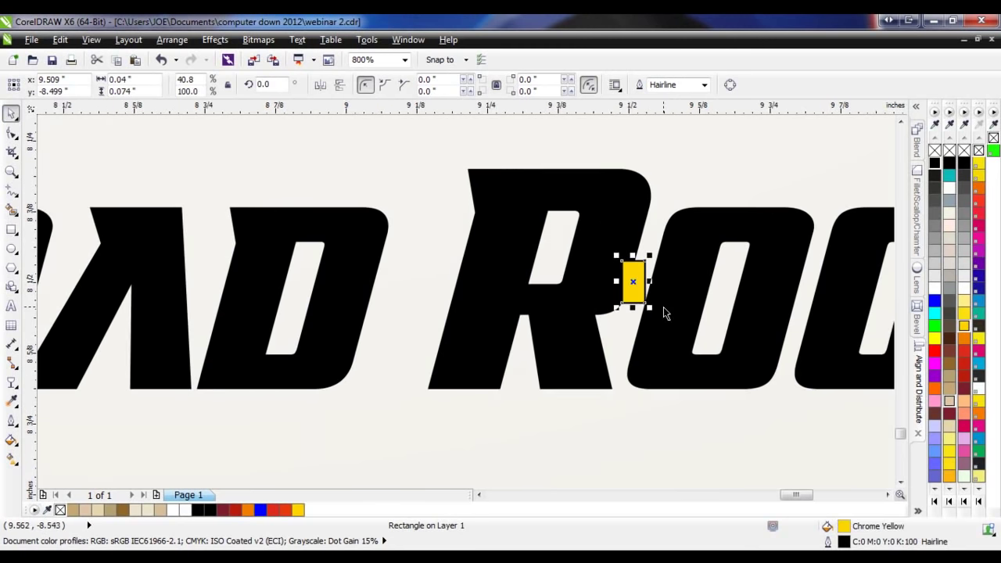
# - Place the yellow spacer in the gap between ROAD's R and O and shift the R to fit it, at about x 7.995 inches
pyautogui.scroll(-1, 663, 307)
pyautogui.moveTo(648, 294); pyautogui.dragTo(236, 280)
pyautogui.scroll(2, 271, 306)
pyautogui.click(222, 315)
pyautogui.click(209, 303)
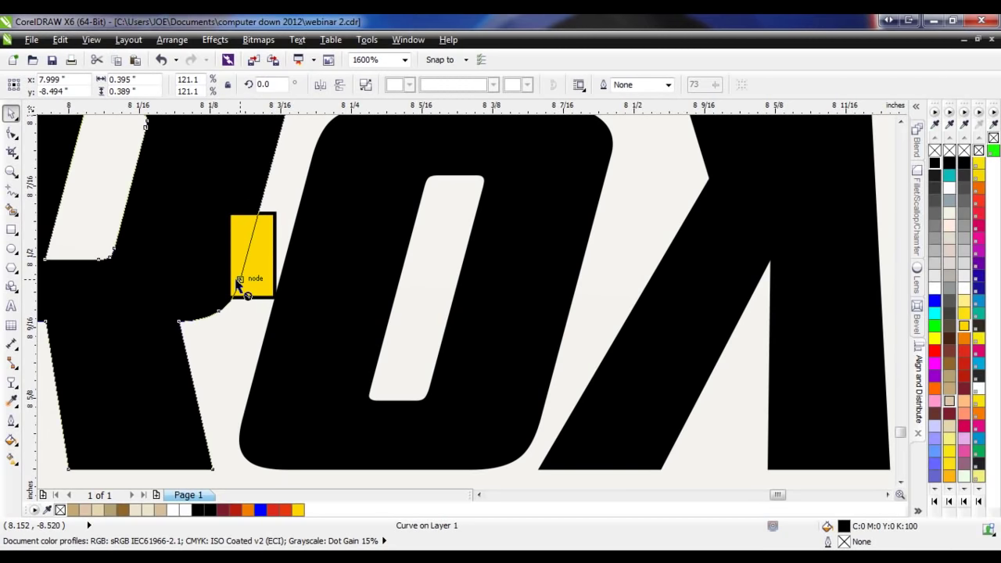
pyautogui.scroll(1, 239, 283)
pyautogui.moveTo(227, 311); pyautogui.dragTo(224, 309)
pyautogui.scroll(-2, 227, 310)
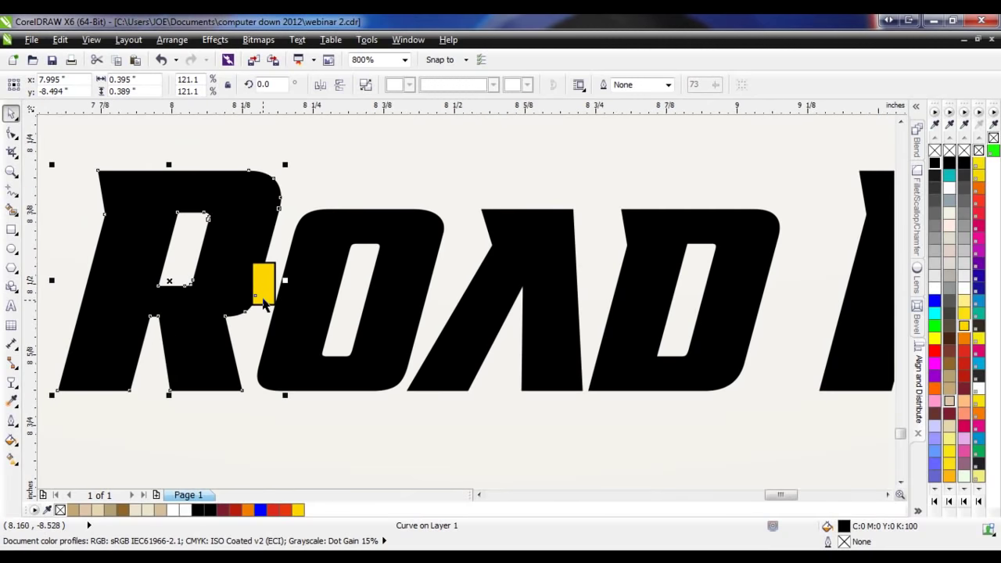
# - Delete the yellow spacer rectangle between the R and O of ROAD
pyautogui.click(265, 295)
pyautogui.press('Delete')
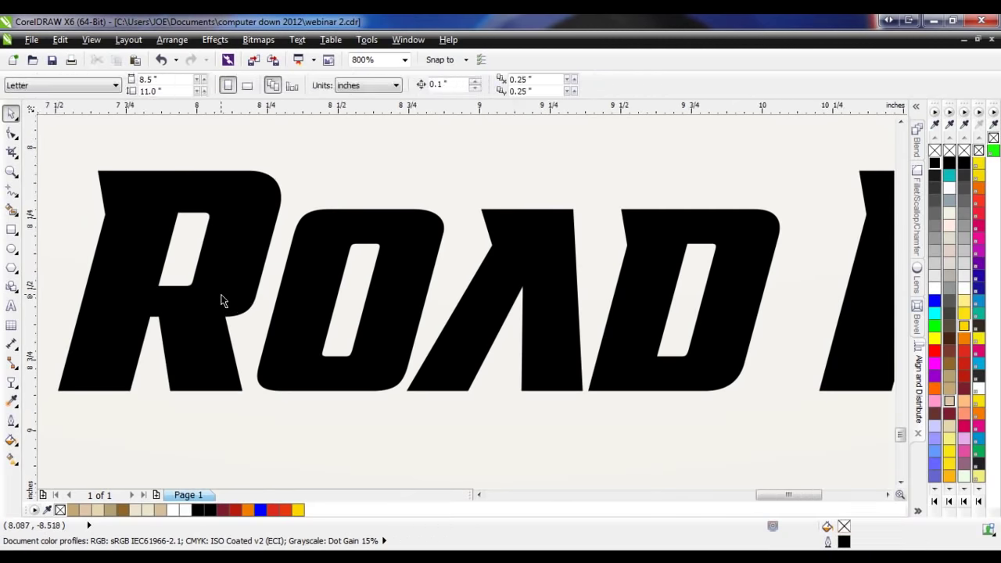
pyautogui.scroll(-1, 222, 298)
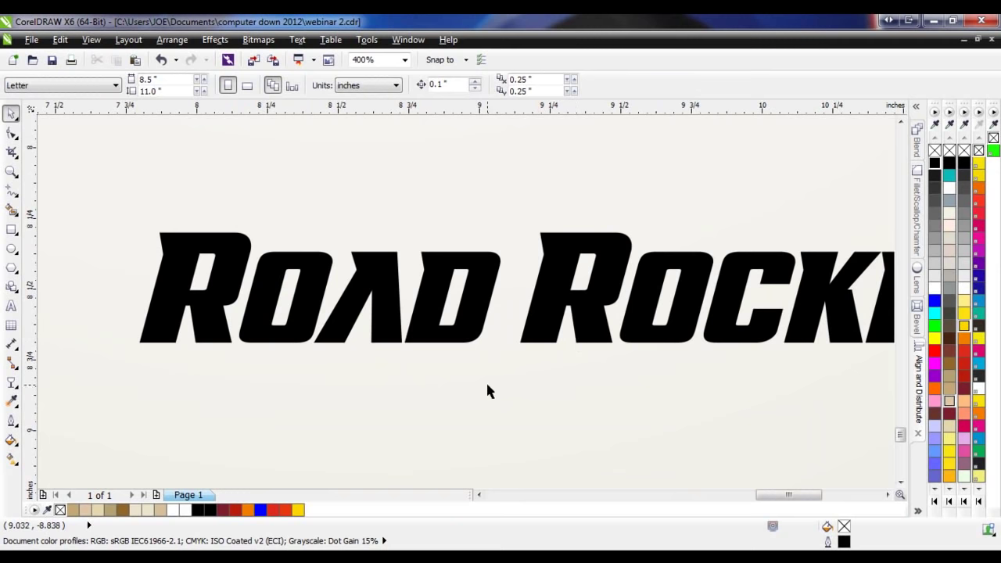
# - Draw an unfilled rectangle about 0.078 by 0.074 inches above the A and D of ROAD
pyautogui.click(268, 346)
pyautogui.press('F6')
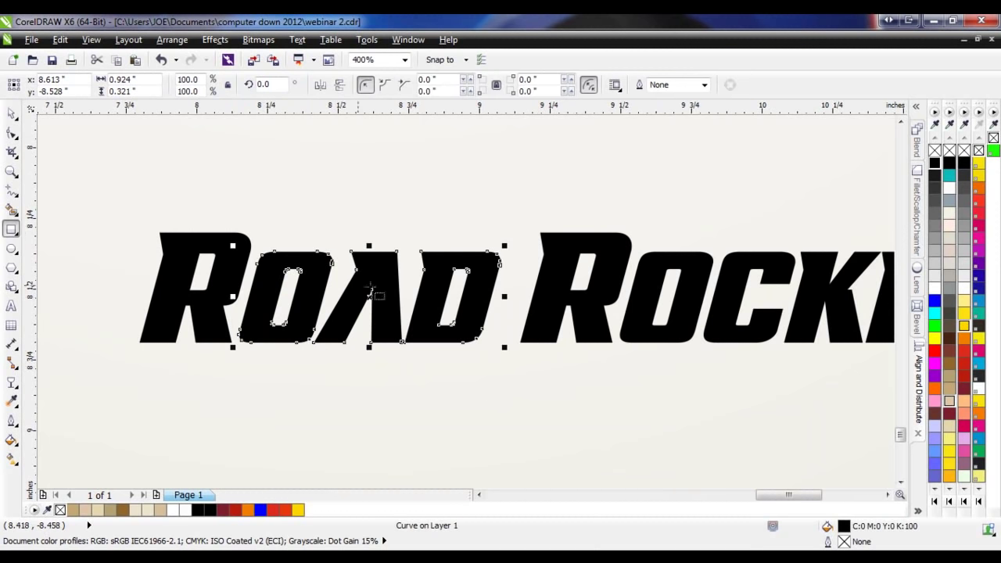
pyautogui.scroll(1, 374, 293)
pyautogui.moveTo(381, 132)
pyautogui.mouseDown()
pyautogui.moveTo(434, 181)
pyautogui.moveTo(456, 263)
pyautogui.moveTo(420, 230)
pyautogui.moveTo(450, 250)
pyautogui.moveTo(455, 265)
pyautogui.moveTo(436, 245)
pyautogui.moveTo(453, 271)
pyautogui.moveTo(477, 235)
pyautogui.moveTo(563, 253)
pyautogui.moveTo(566, 273)
pyautogui.moveTo(516, 219)
pyautogui.mouseUp()
pyautogui.click(11, 113)
pyautogui.scroll(1, 427, 173)
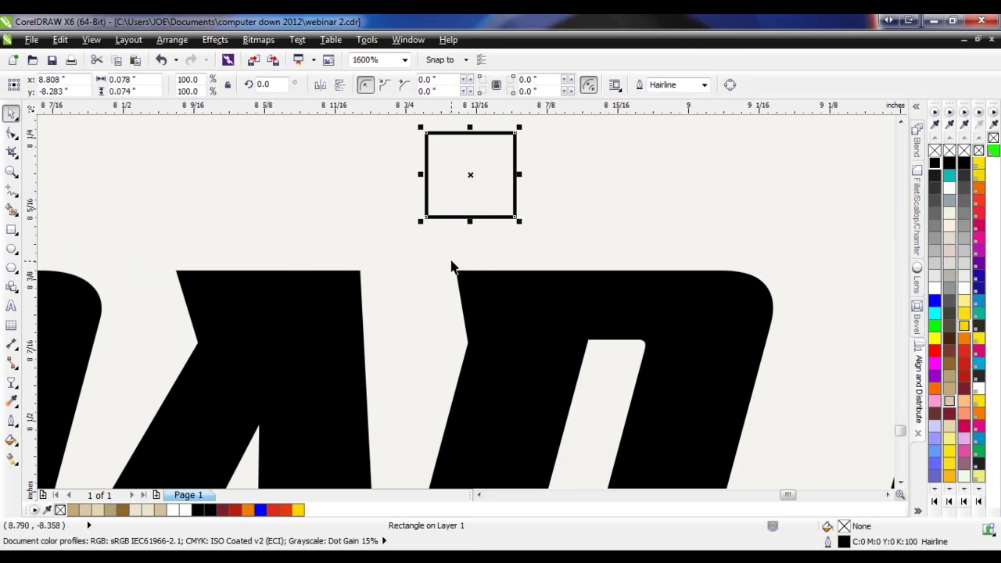
# - Snap the small rectangle's lower corner to the D's top edge, and move the rectangle back above the A
pyautogui.moveTo(513, 217); pyautogui.dragTo(590, 272)
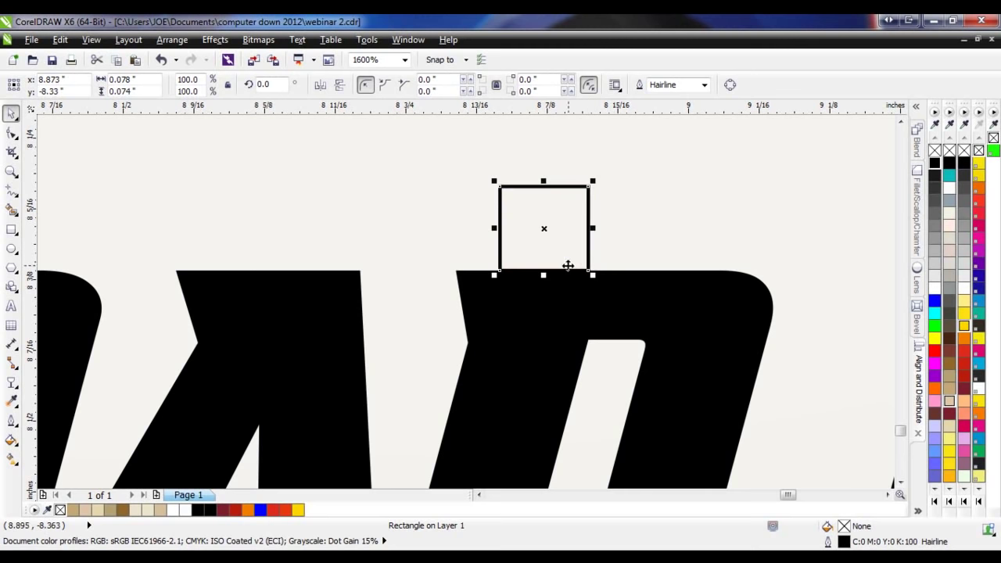
pyautogui.scroll(-1, 514, 229)
pyautogui.moveTo(525, 229); pyautogui.dragTo(430, 189)
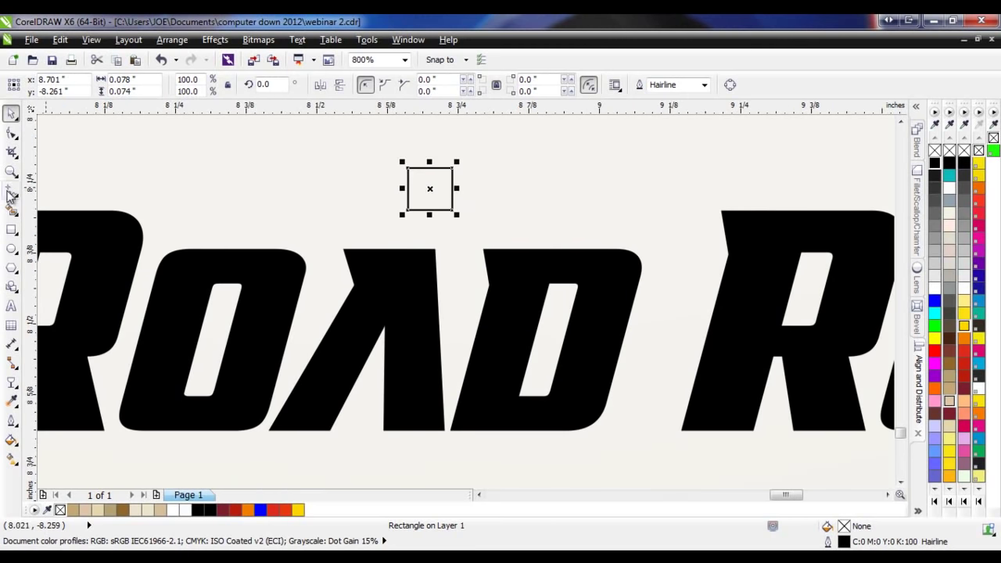
# - Draw a circle about 0.132 inches in diameter above the D and snap the small rectangle's corner onto its edge
pyautogui.click(11, 248)
pyautogui.moveTo(560, 191); pyautogui.dragTo(602, 225)
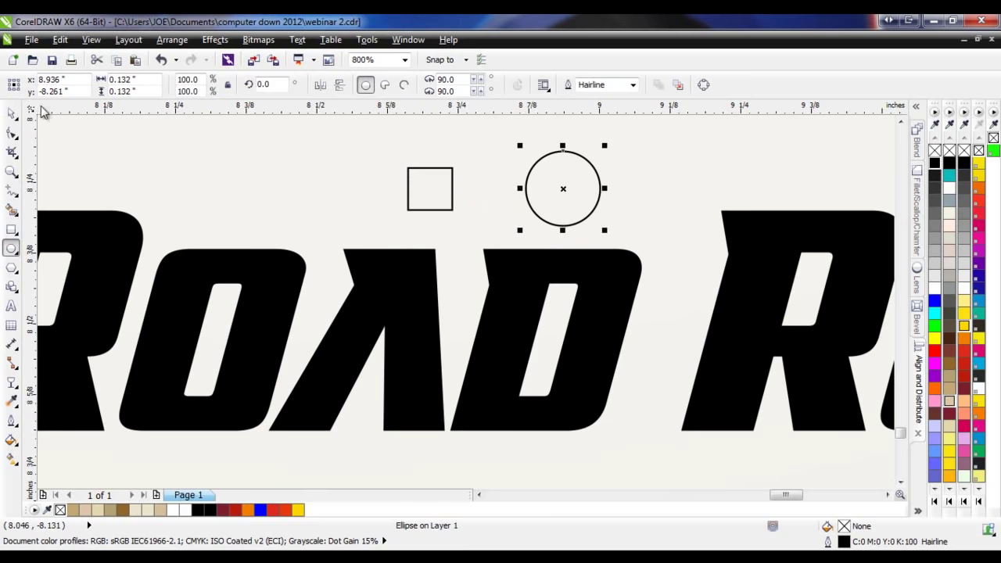
pyautogui.click(11, 114)
pyautogui.click(452, 209)
pyautogui.moveTo(453, 209); pyautogui.dragTo(536, 166)
# - Delete the small rectangle and the circle above the ROAD lettering
pyautogui.scroll(2, 560, 164)
pyautogui.press('Delete')
pyautogui.click(570, 203)
pyautogui.moveTo(571, 203); pyautogui.dragTo(383, 228)
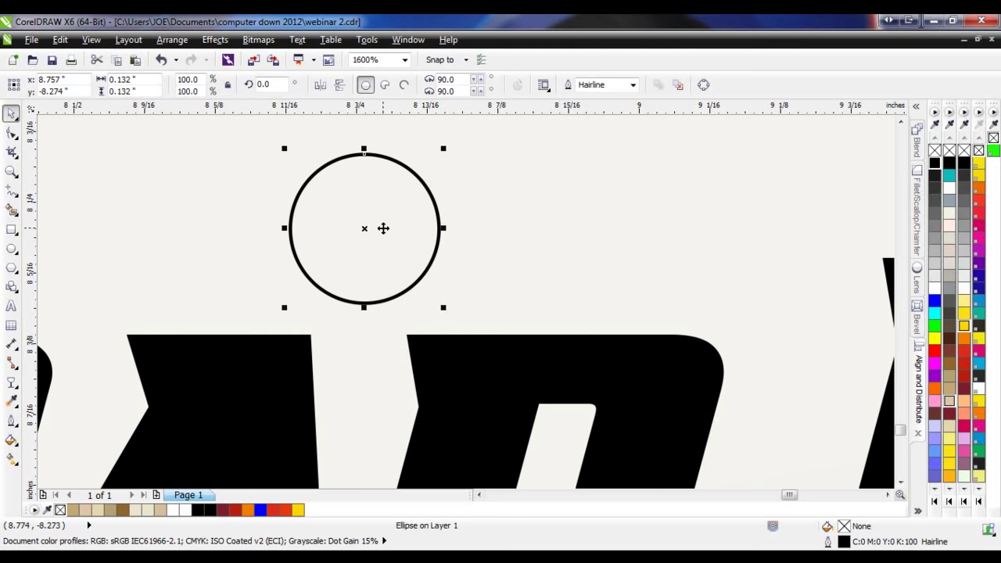
pyautogui.press('Delete')
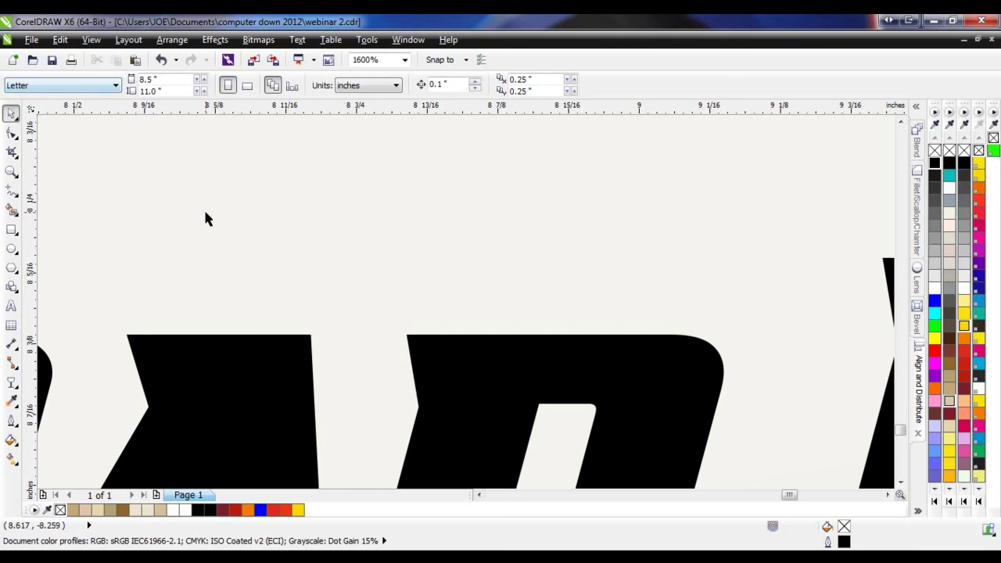
# - Look up the Snap to Objects option and its shortcut among the snapping settings
pyautogui.click(92, 40)
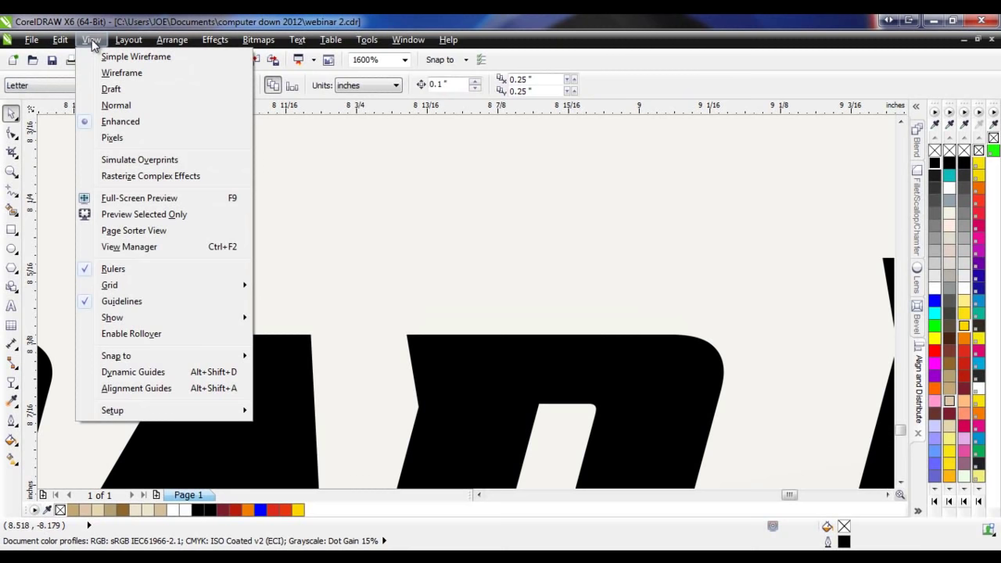
pyautogui.moveTo(135, 359)
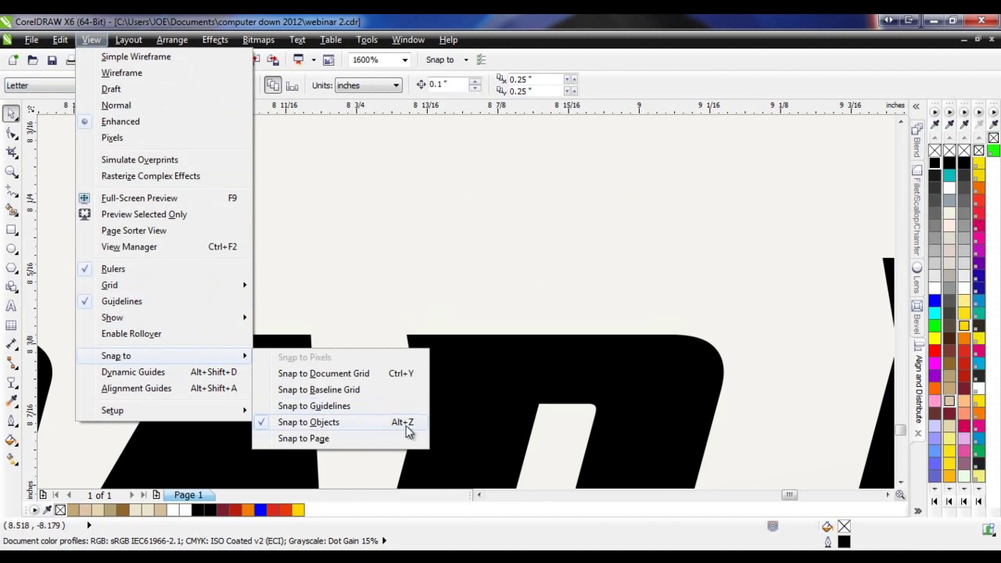
pyautogui.click(409, 248)
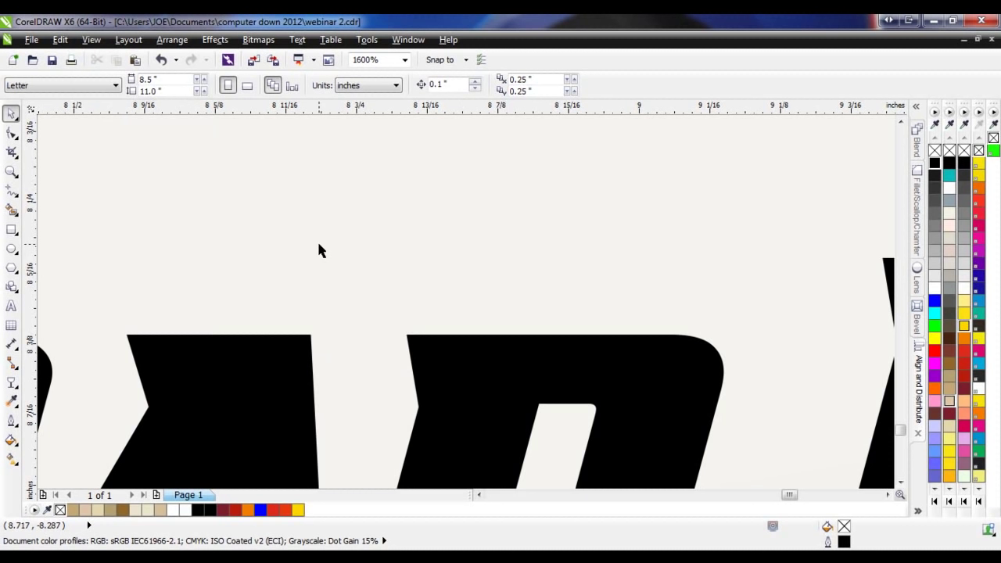
# - Select all the ROAD ROCKET lettering parts and combine them into one curve
pyautogui.scroll(-1, 319, 251)
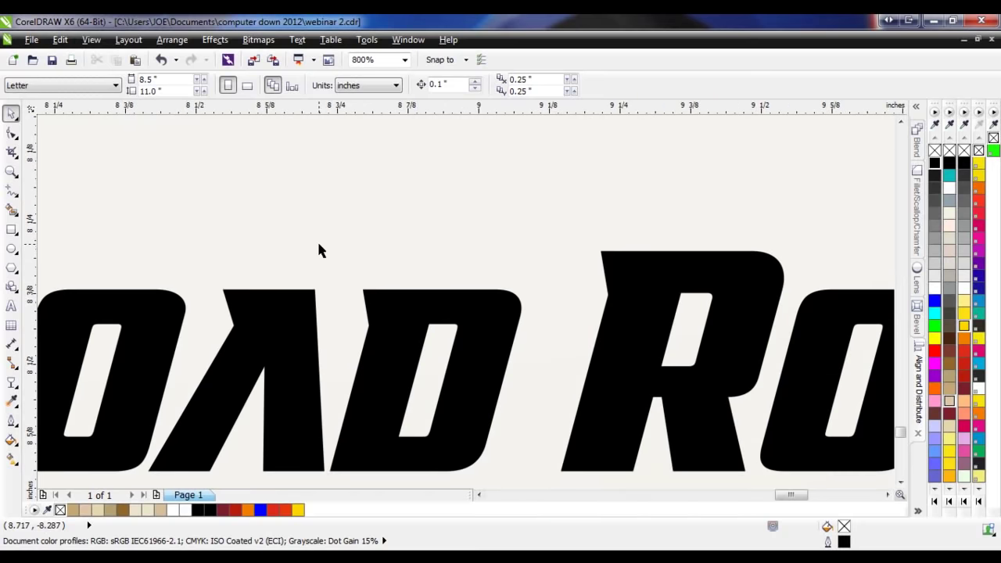
pyautogui.scroll(-1, 338, 243)
pyautogui.scroll(-1, 367, 297)
pyautogui.moveTo(698, 380); pyautogui.dragTo(147, 244)
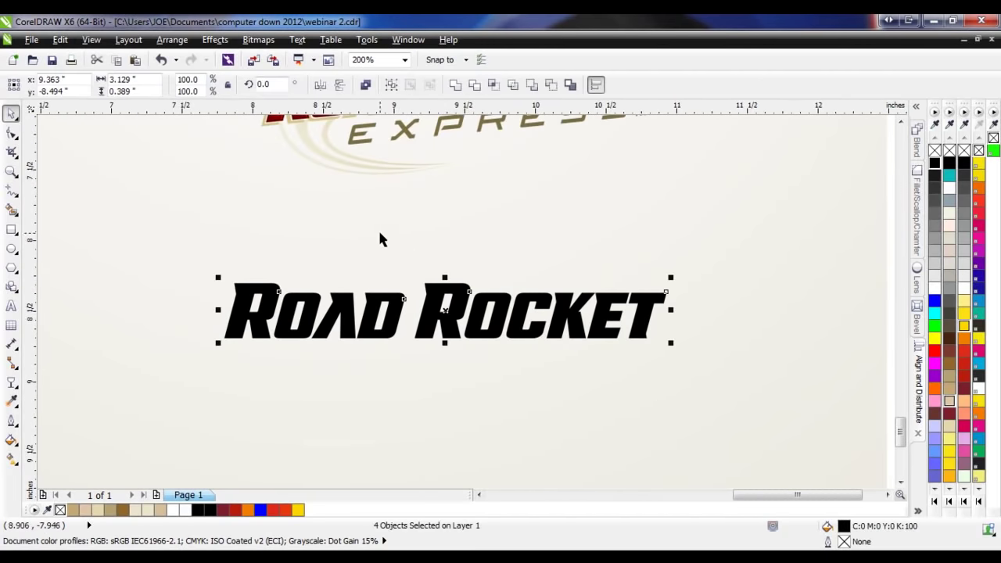
pyautogui.click(365, 88)
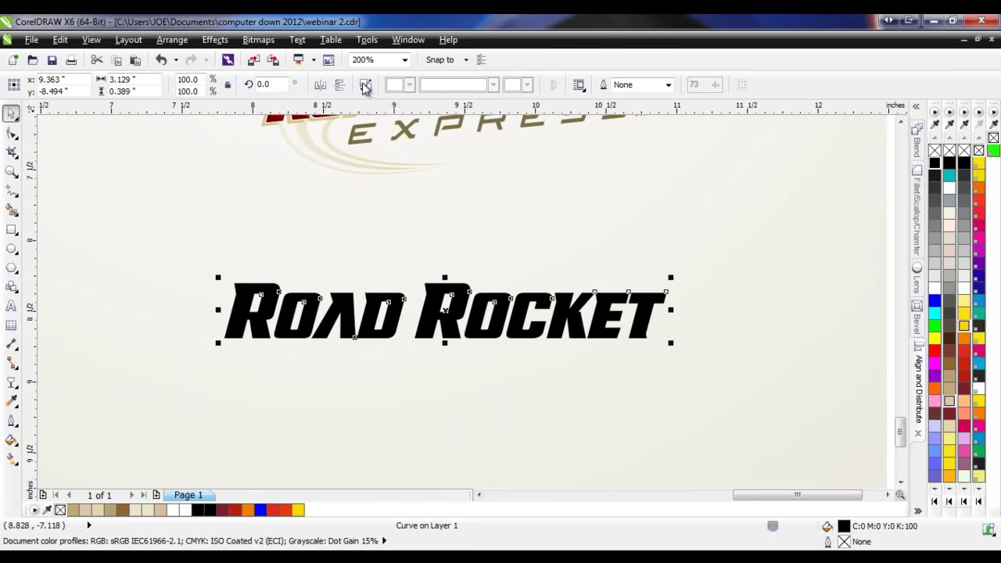
pyautogui.click(376, 231)
# - Draw a closed, wavy freehand curve about 0.737 by 0.325 inches above the black ROAD lettering
pyautogui.scroll(-1, 411, 321)
pyautogui.scroll(1, 388, 210)
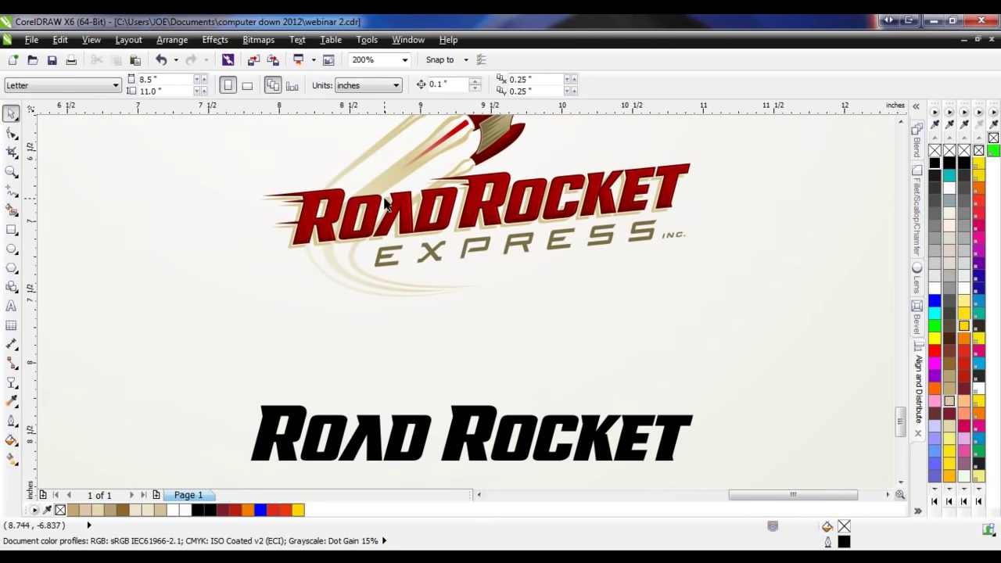
pyautogui.scroll(1, 398, 175)
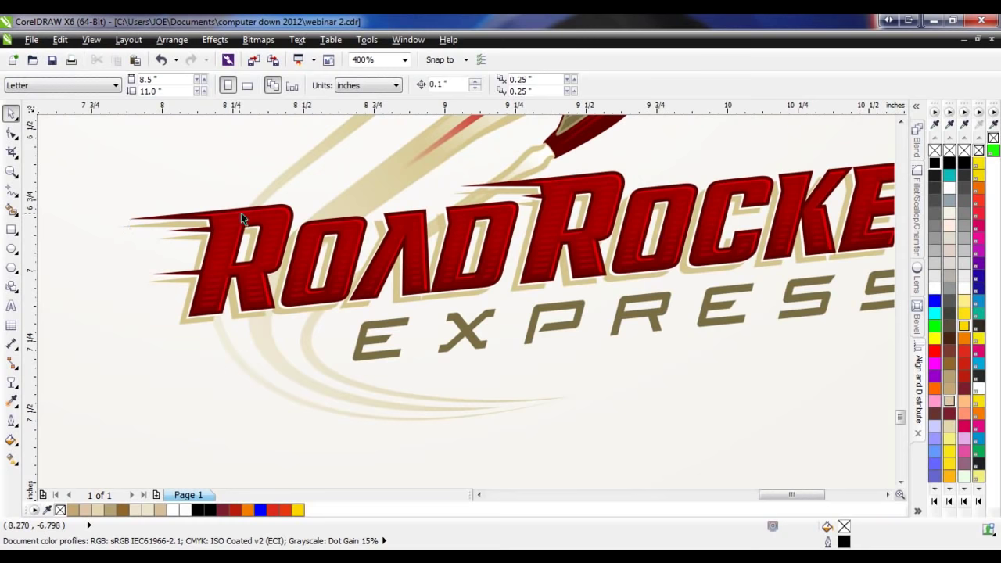
pyautogui.scroll(-1, 229, 321)
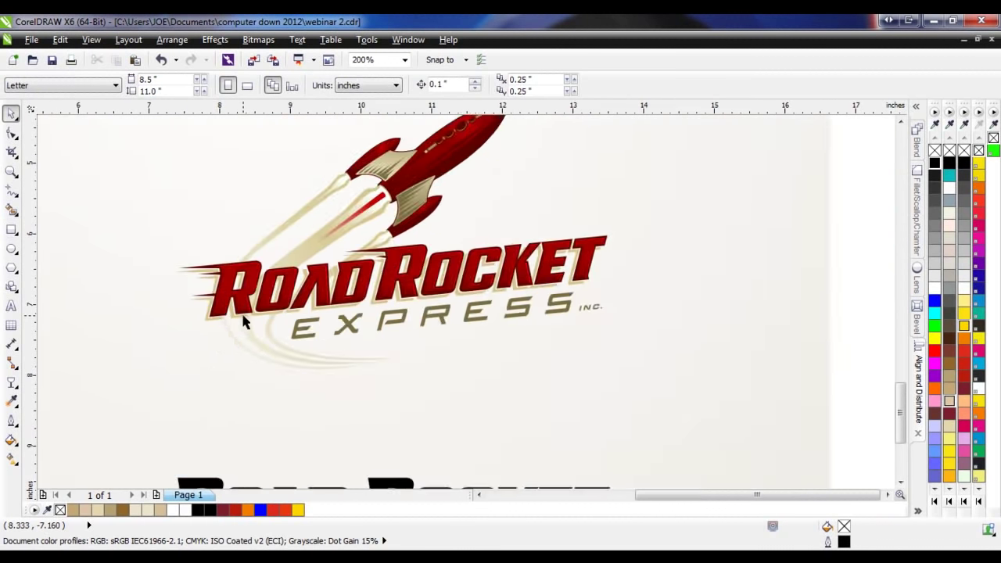
pyautogui.scroll(-2, 195, 395)
pyautogui.scroll(1, 129, 415)
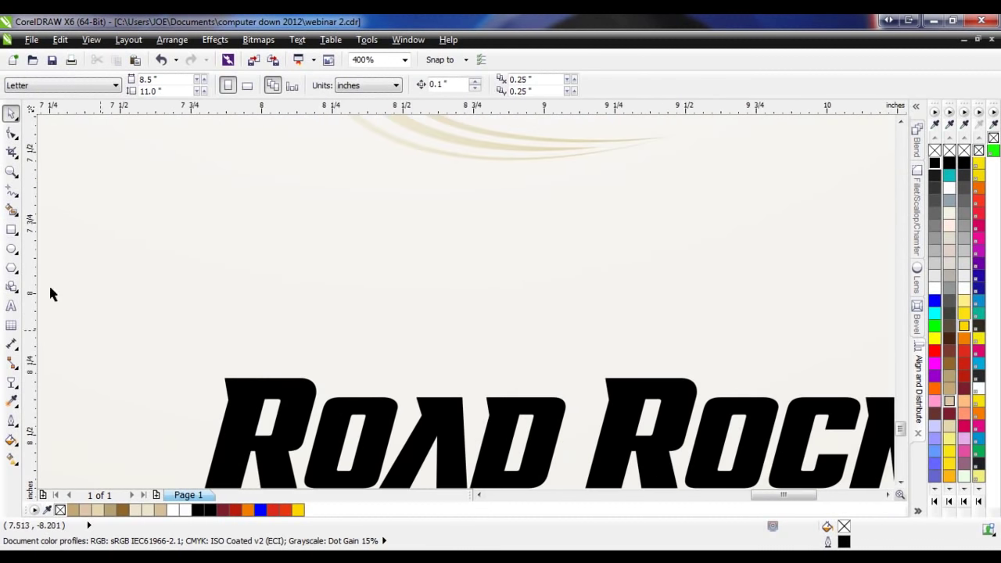
pyautogui.click(11, 196)
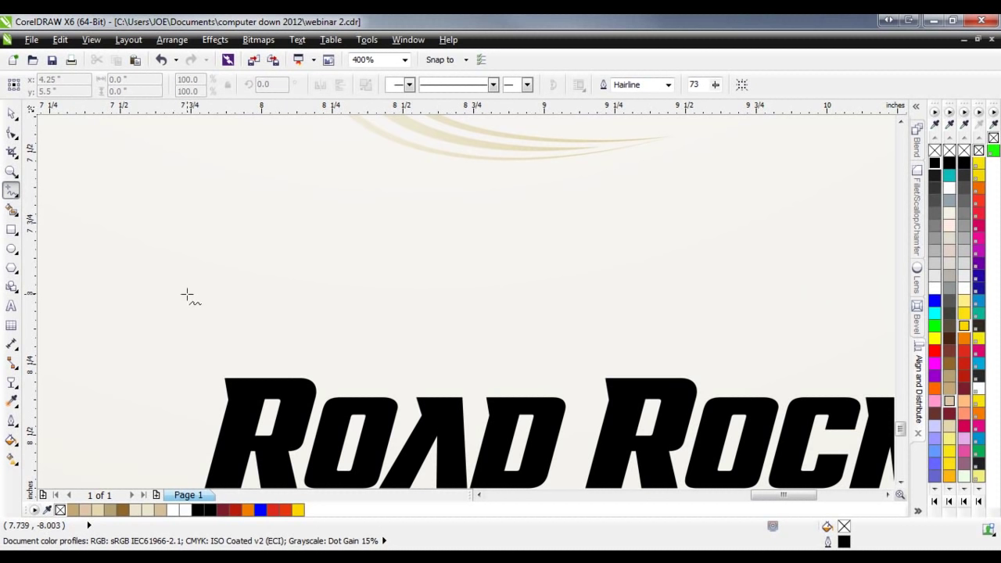
pyautogui.moveTo(185, 296)
pyautogui.mouseDown()
pyautogui.moveTo(218, 276)
pyautogui.moveTo(220, 299)
pyautogui.moveTo(237, 305)
pyautogui.moveTo(250, 273)
pyautogui.moveTo(267, 268)
pyautogui.moveTo(292, 306)
pyautogui.moveTo(310, 310)
pyautogui.moveTo(320, 297)
pyautogui.moveTo(315, 268)
pyautogui.moveTo(342, 266)
pyautogui.moveTo(358, 295)
pyautogui.moveTo(342, 316)
pyautogui.moveTo(288, 328)
pyautogui.moveTo(287, 347)
pyautogui.moveTo(243, 349)
pyautogui.moveTo(239, 326)
pyautogui.moveTo(157, 338)
pyautogui.moveTo(165, 310)
pyautogui.moveTo(186, 298)
pyautogui.mouseUp()
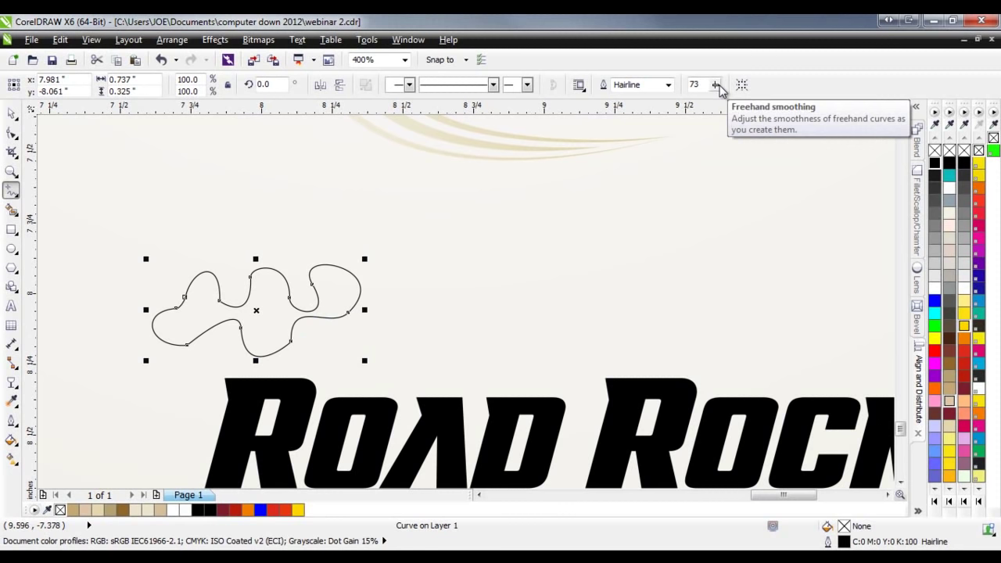
# - Set freehand smoothing to 7 and draw a second closed freehand shape about 0.344 by 0.246 inches beside the first, comparing their edges
pyautogui.moveTo(716, 85)
pyautogui.mouseDown()
pyautogui.moveTo(725, 97)
pyautogui.moveTo(713, 105)
pyautogui.moveTo(730, 103)
pyautogui.moveTo(672, 109)
pyautogui.mouseUp()
pyautogui.moveTo(469, 325)
pyautogui.mouseDown()
pyautogui.moveTo(486, 293)
pyautogui.moveTo(505, 304)
pyautogui.moveTo(520, 281)
pyautogui.moveTo(531, 287)
pyautogui.moveTo(521, 308)
pyautogui.moveTo(548, 310)
pyautogui.moveTo(521, 323)
pyautogui.mouseUp()
pyautogui.moveTo(504, 352)
pyautogui.mouseDown()
pyautogui.moveTo(470, 347)
pyautogui.moveTo(485, 338)
pyautogui.moveTo(453, 340)
pyautogui.moveTo(476, 324)
pyautogui.mouseUp()
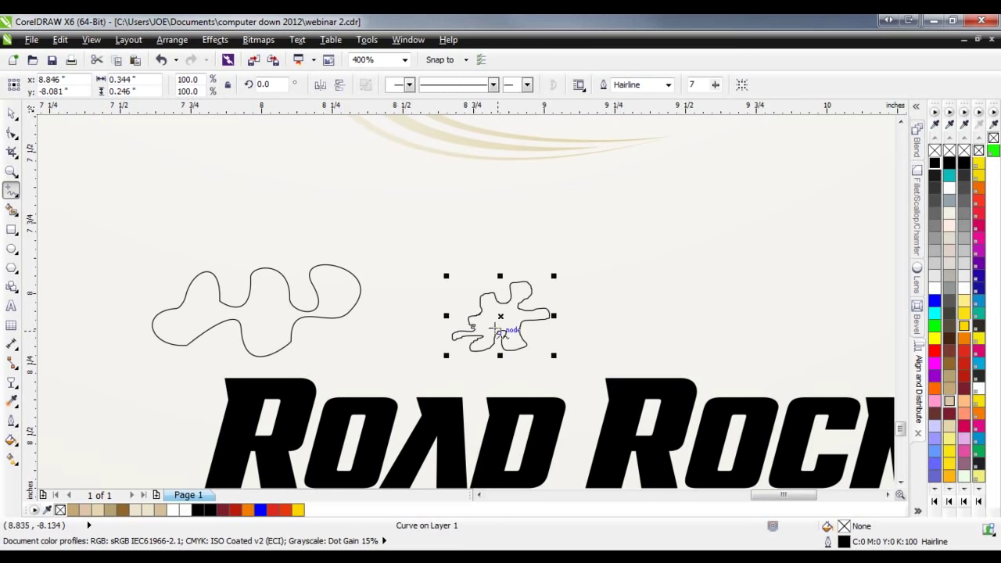
pyautogui.scroll(1, 511, 335)
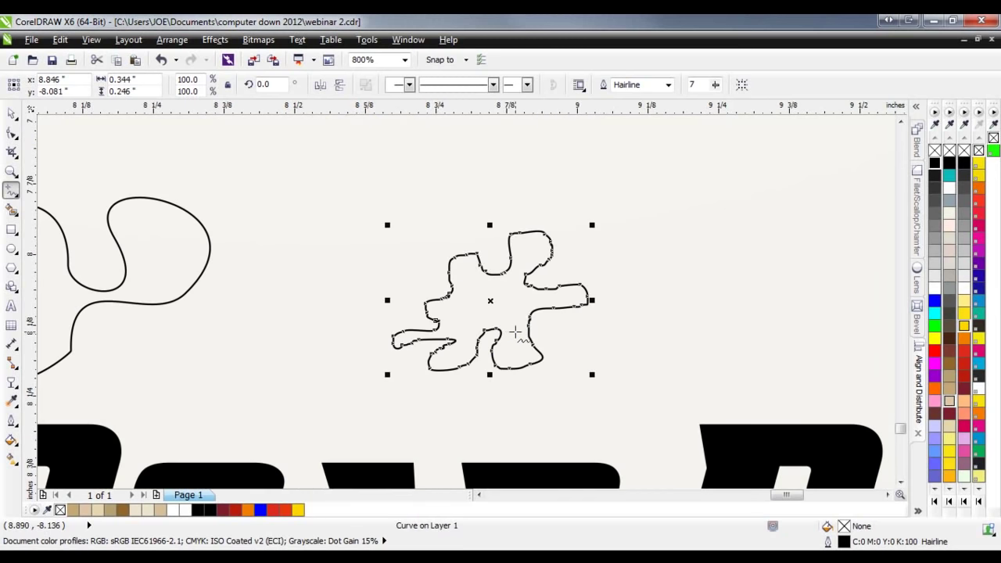
pyautogui.scroll(1, 515, 334)
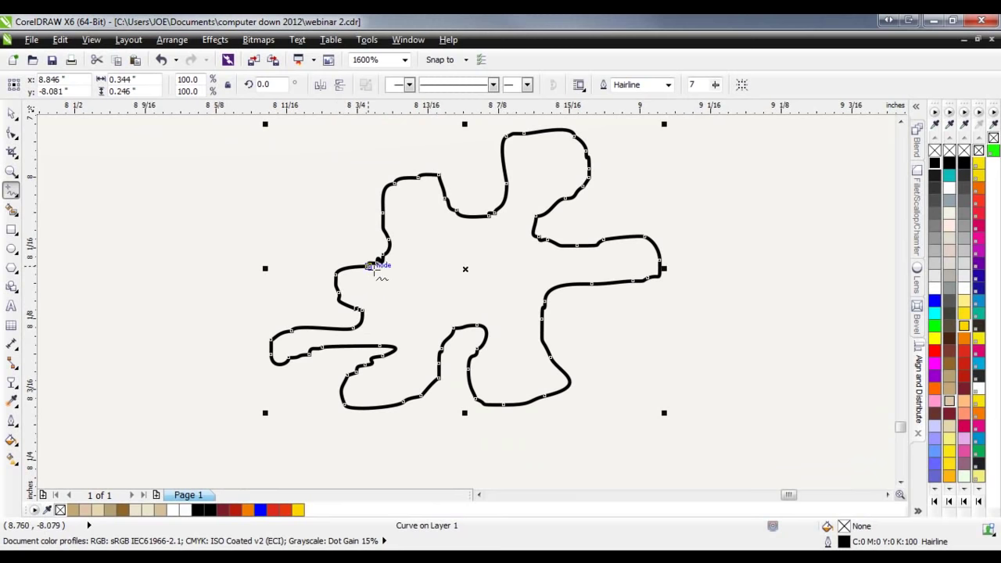
pyautogui.scroll(-1, 524, 223)
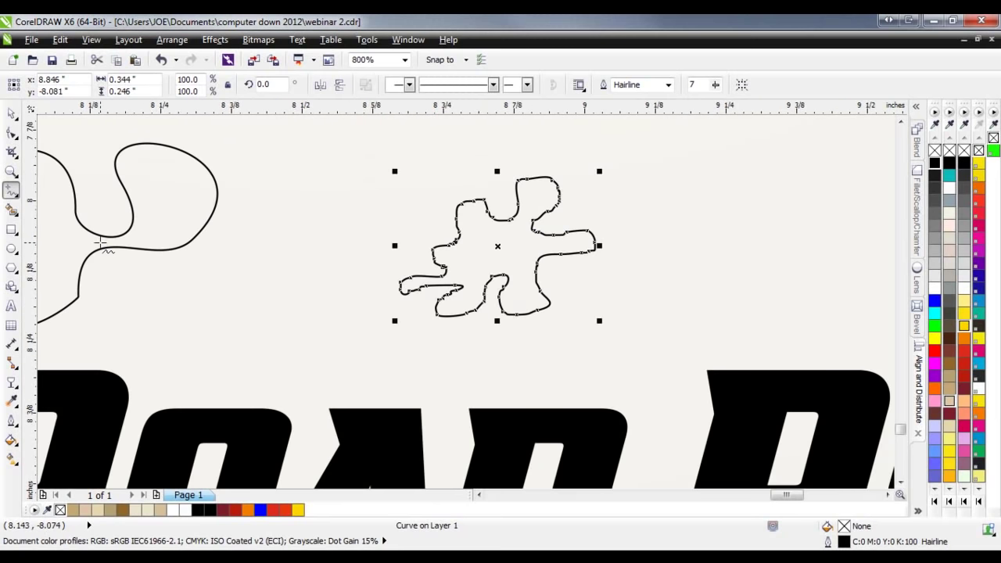
pyautogui.scroll(1, 100, 244)
pyautogui.scroll(-1, 175, 273)
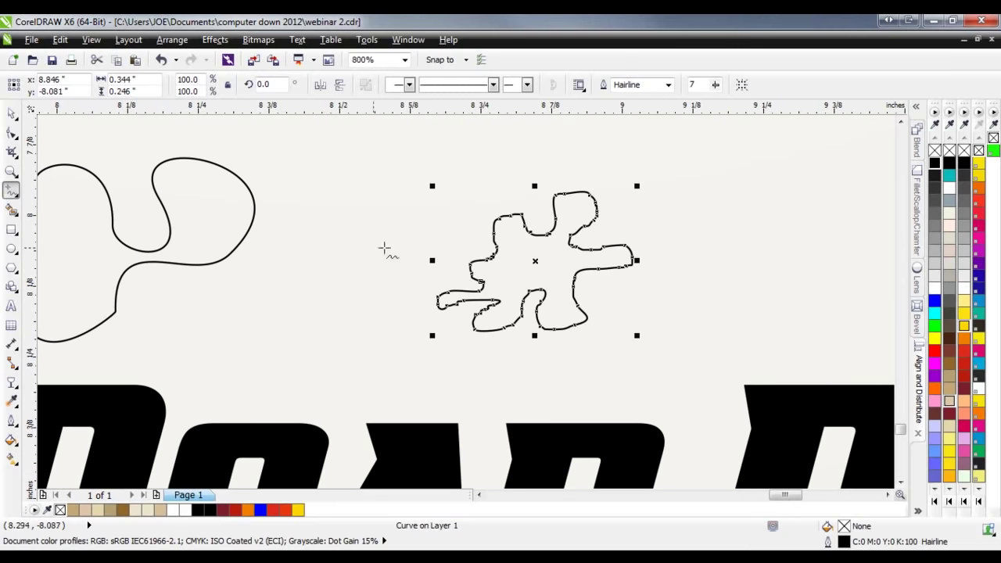
# - Set freehand smoothing to 90 and try it on a closed shape about 0.472 by 0.36 inches, undoing back to the small shape
pyautogui.press('Delete')
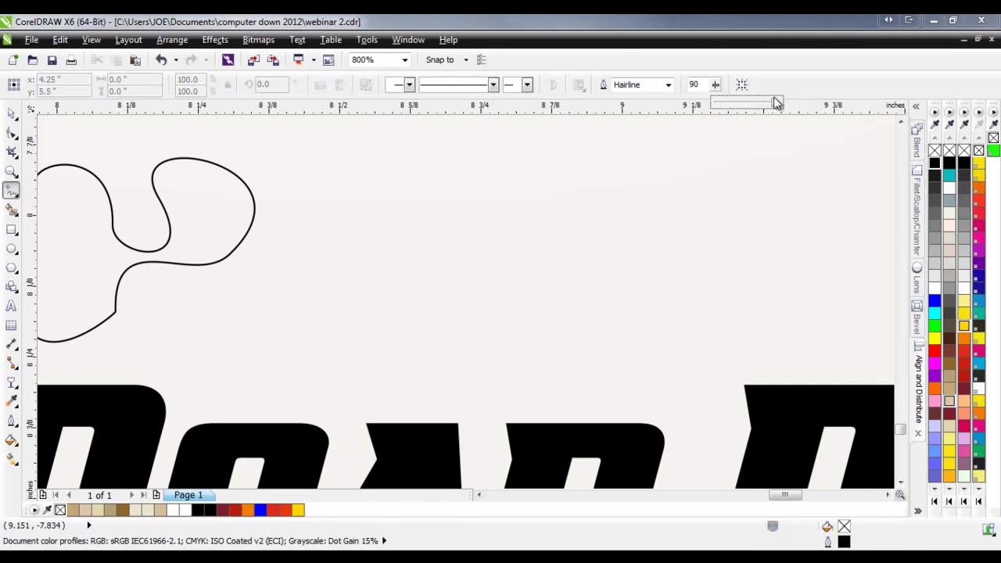
pyautogui.moveTo(361, 334)
pyautogui.mouseDown()
pyautogui.moveTo(359, 293)
pyautogui.moveTo(425, 239)
pyautogui.moveTo(447, 310)
pyautogui.moveTo(510, 297)
pyautogui.moveTo(505, 209)
pyautogui.moveTo(604, 219)
pyautogui.moveTo(542, 374)
pyautogui.moveTo(418, 341)
pyautogui.moveTo(352, 373)
pyautogui.moveTo(358, 342)
pyautogui.mouseUp()
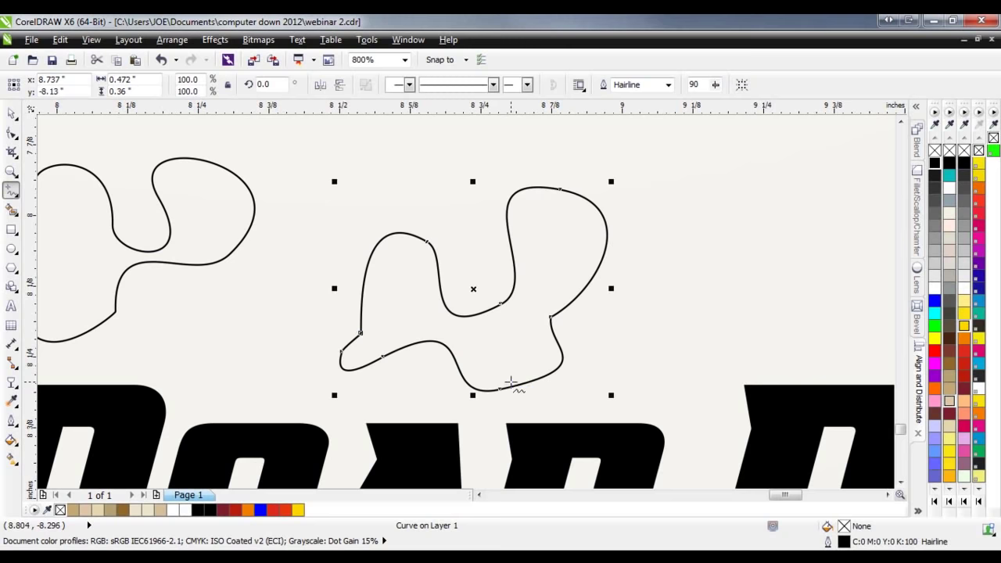
pyautogui.hotkey('ctrl', 'z')
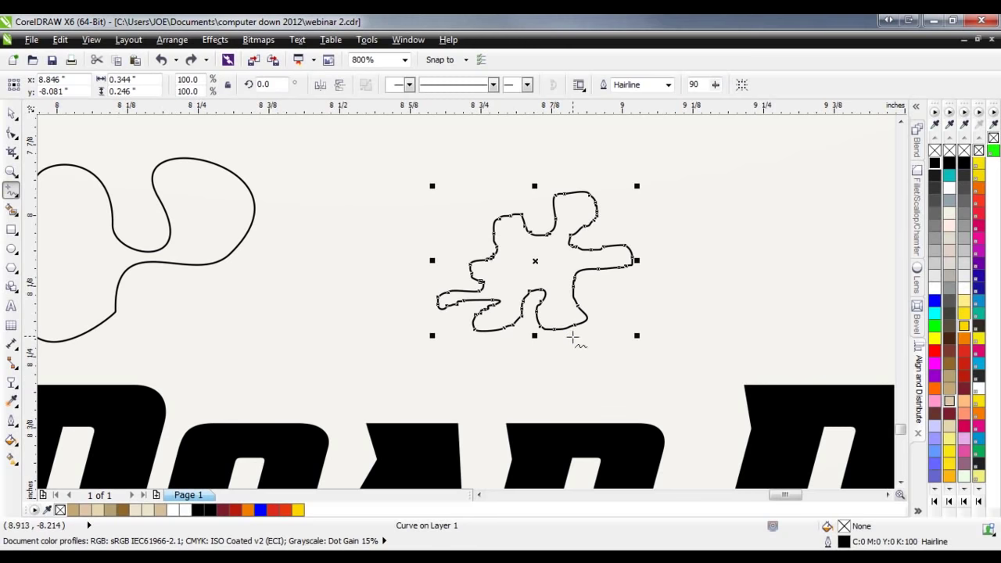
# - Select all nodes of the small freehand shape and reduce their number with the curve smoothness setting
pyautogui.click(7, 116)
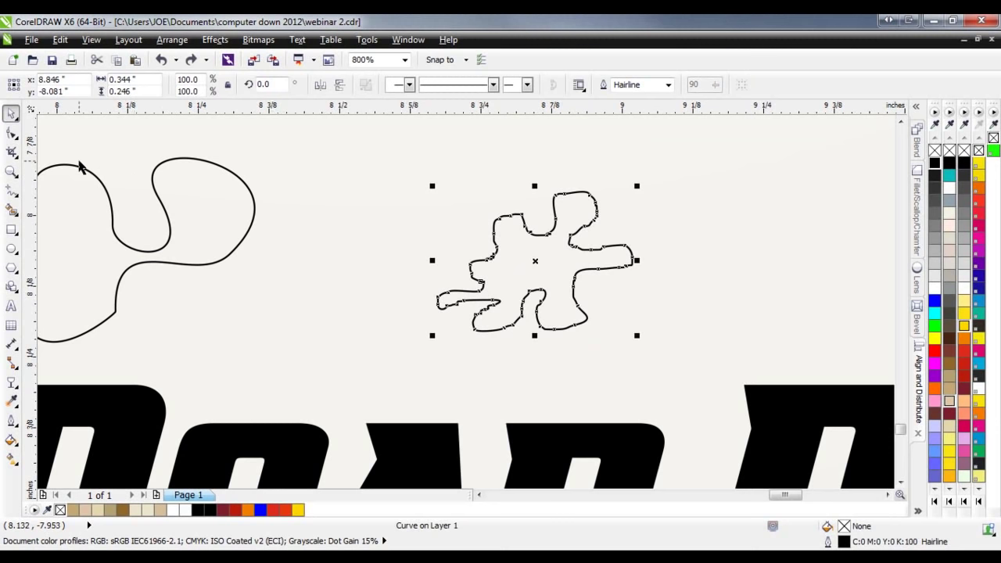
pyautogui.click(12, 133)
pyautogui.moveTo(380, 168); pyautogui.dragTo(669, 368)
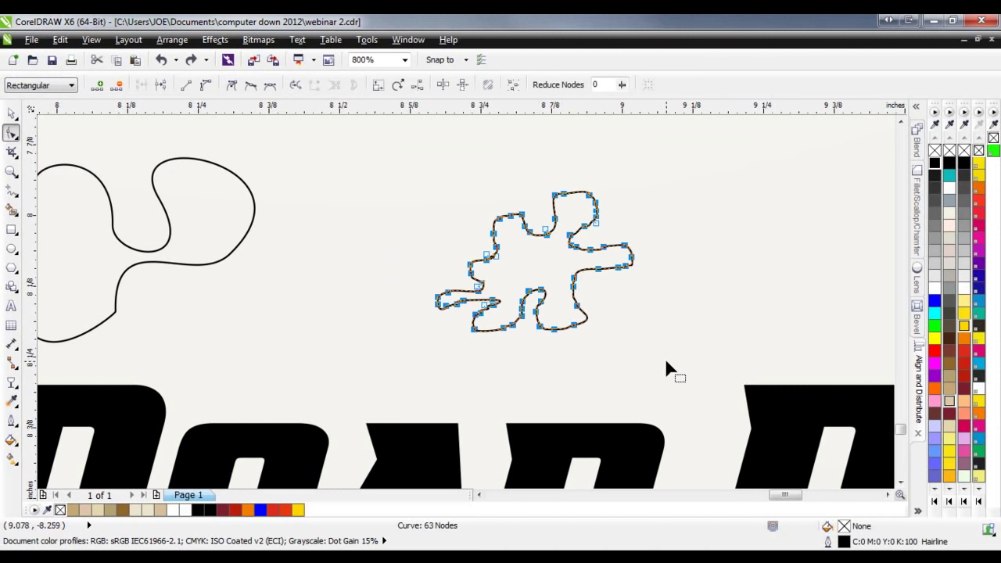
pyautogui.click(385, 298)
pyautogui.click(12, 115)
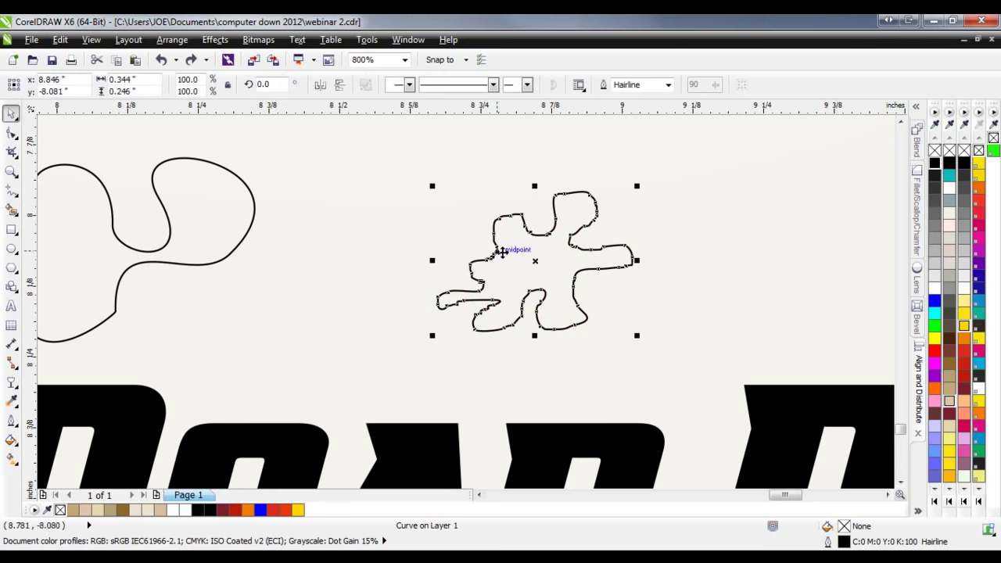
pyautogui.click(11, 134)
pyautogui.moveTo(384, 141); pyautogui.dragTo(682, 374)
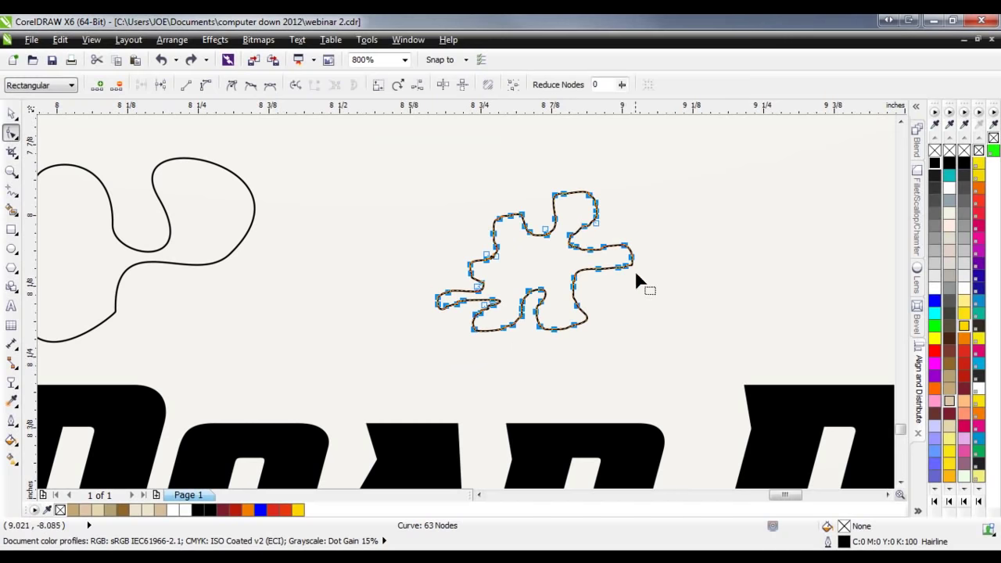
pyautogui.click(558, 87)
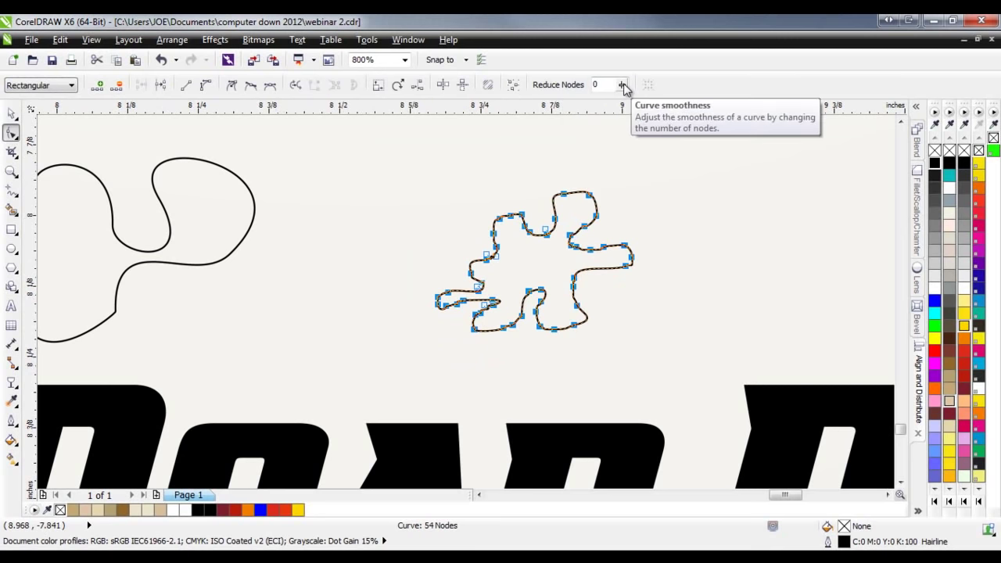
pyautogui.moveTo(624, 88)
pyautogui.mouseDown()
pyautogui.moveTo(648, 99)
pyautogui.moveTo(637, 95)
pyautogui.mouseUp()
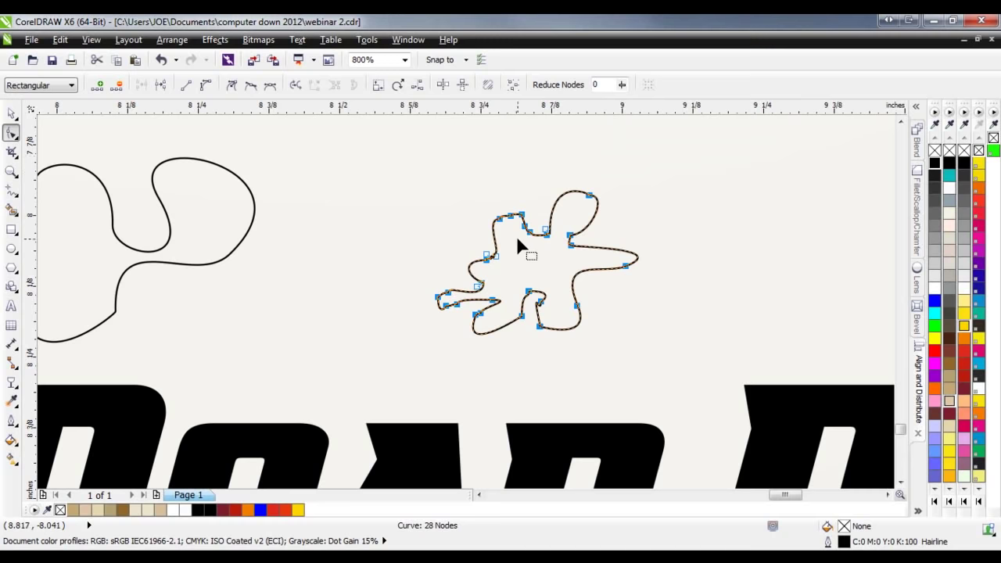
# - Delete the surplus nodes along the small shape's upper-left bump and the cluster at the dent below it
pyautogui.scroll(1, 517, 236)
pyautogui.moveTo(497, 166); pyautogui.dragTo(512, 211)
pyautogui.press('Delete')
pyautogui.moveTo(474, 179); pyautogui.dragTo(495, 217)
pyautogui.press('Delete')
pyautogui.moveTo(449, 261); pyautogui.dragTo(471, 278)
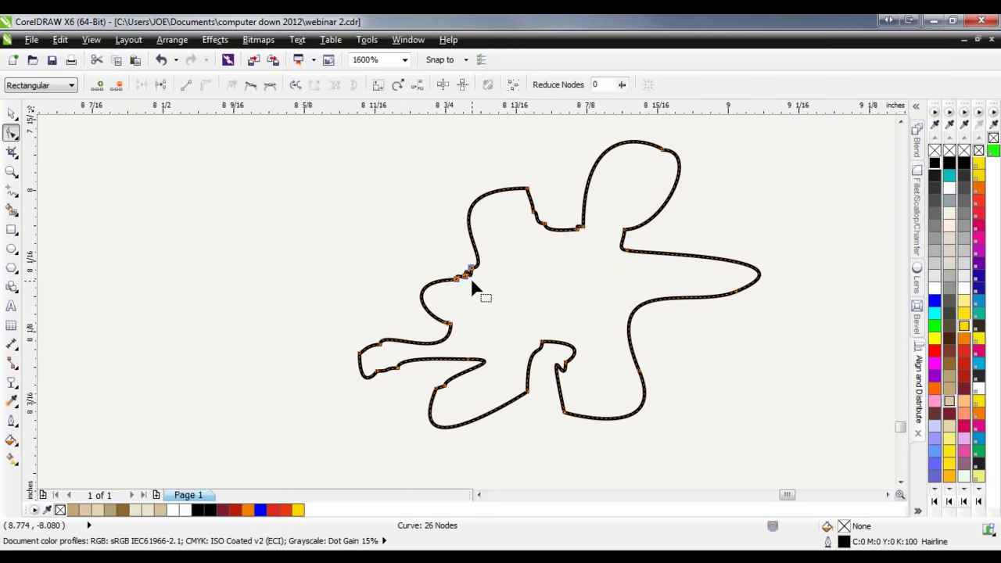
pyautogui.press('Delete')
pyautogui.hotkey('ctrl', 'z')
pyautogui.moveTo(452, 239); pyautogui.dragTo(464, 279)
pyautogui.press('Delete')
pyautogui.click(471, 269)
pyautogui.press('Delete')
# - Add nodes to the small shape's upper-left bump and pull its side outward into a pointed lobe
pyautogui.doubleClick(469, 242)
pyautogui.moveTo(470, 242); pyautogui.dragTo(453, 199)
pyautogui.doubleClick(507, 214)
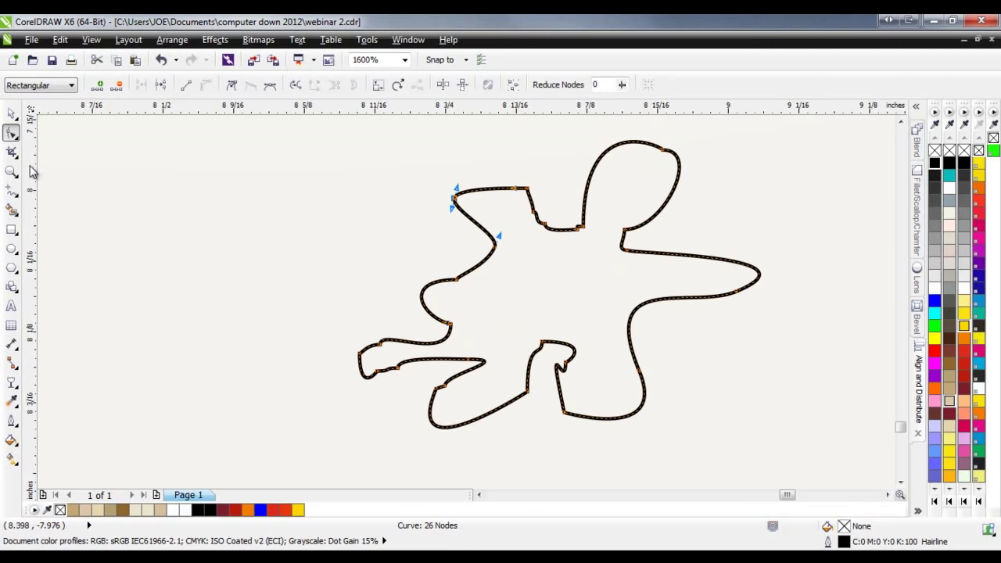
# - Delete both practice shapes, the node-edited one and the larger wavy freehand curve
pyautogui.scroll(-2, 517, 269)
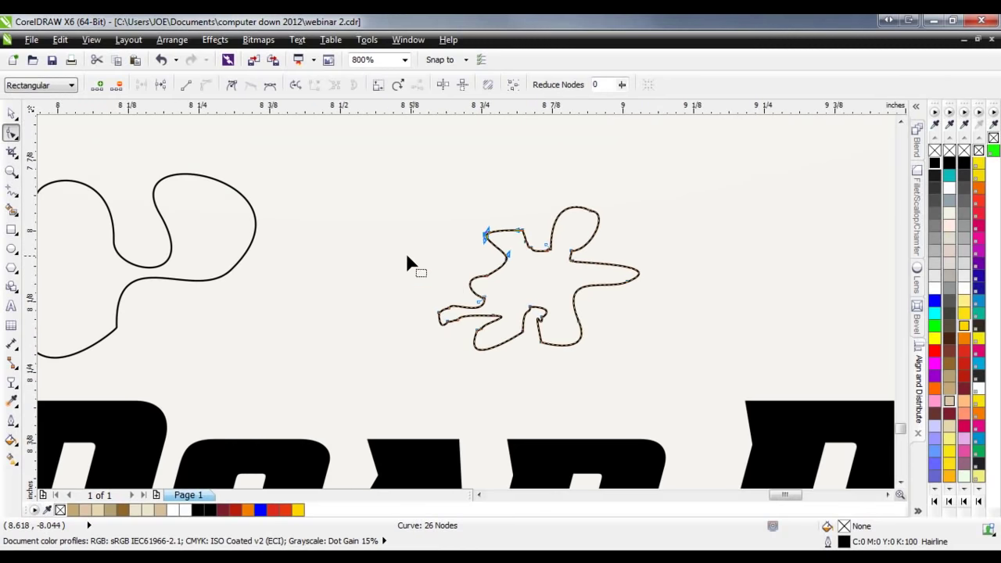
pyautogui.click(12, 114)
pyautogui.press('Delete')
pyautogui.click(224, 268)
pyautogui.press('Delete')
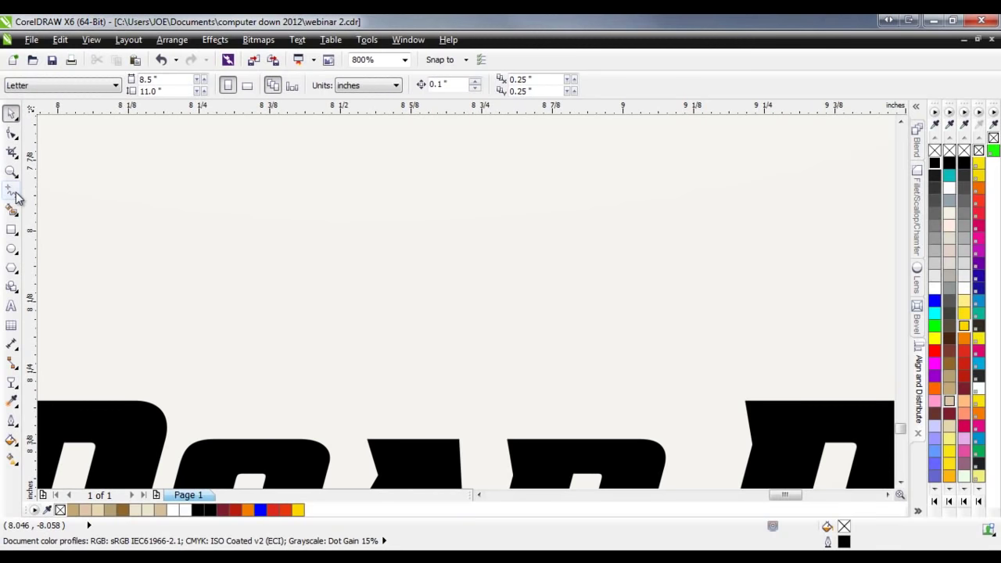
# - Try a freehand stroke and a slanted straight line spanning about 0.564 by 0.085 inches above the lettering, deleting each
pyautogui.click(15, 194)
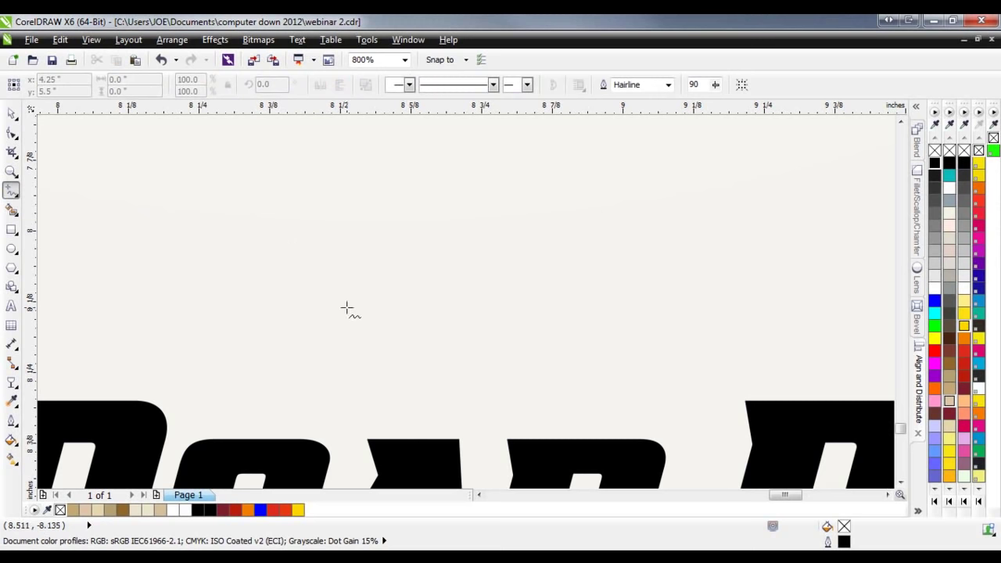
pyautogui.moveTo(347, 308)
pyautogui.mouseDown()
pyautogui.moveTo(315, 250)
pyautogui.moveTo(369, 268)
pyautogui.moveTo(448, 265)
pyautogui.moveTo(449, 232)
pyautogui.moveTo(516, 262)
pyautogui.moveTo(431, 360)
pyautogui.moveTo(363, 384)
pyautogui.moveTo(359, 344)
pyautogui.moveTo(324, 323)
pyautogui.moveTo(282, 338)
pyautogui.moveTo(313, 309)
pyautogui.mouseUp()
pyautogui.press('Delete')
pyautogui.click(231, 213)
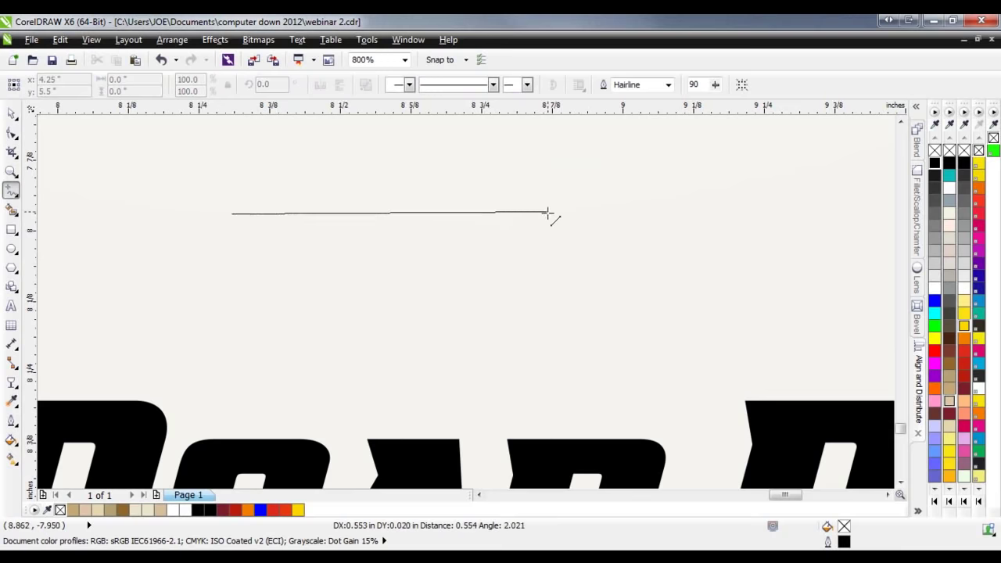
pyautogui.click(551, 167)
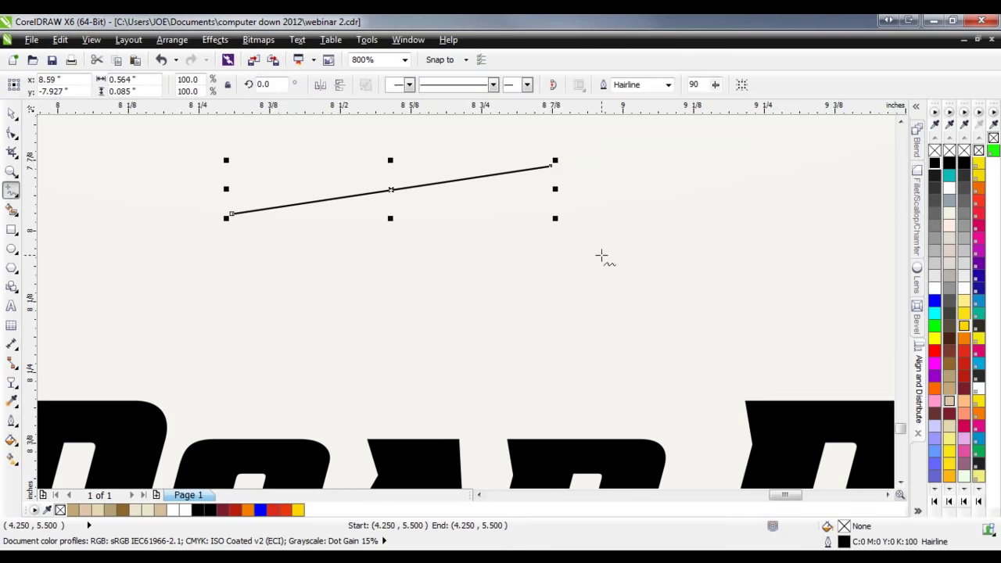
pyautogui.press('Delete')
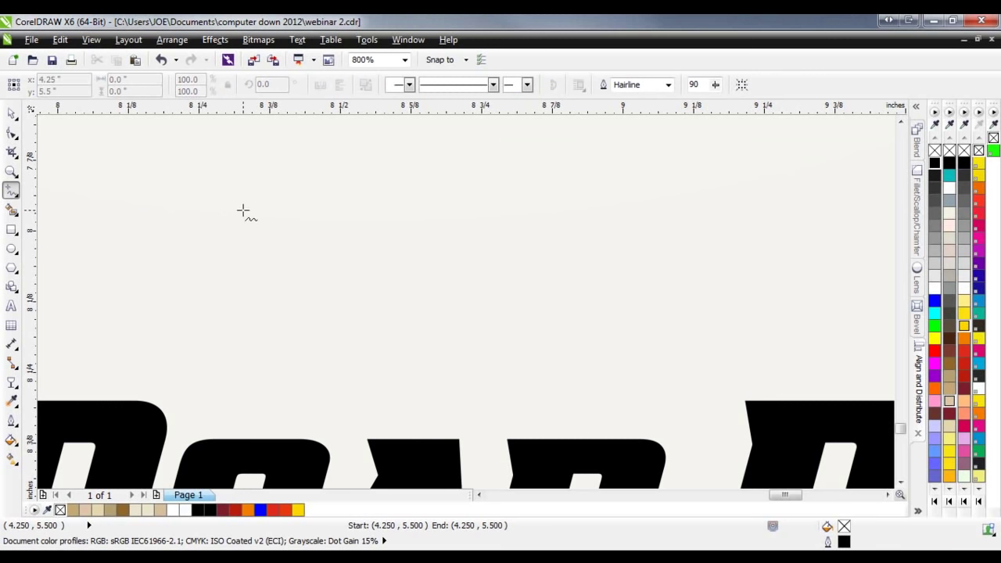
# - Draw a closed seven-sided outline of connected straight segments, with a top edge about 0.462 inches long, and delete it
pyautogui.click(505, 207)
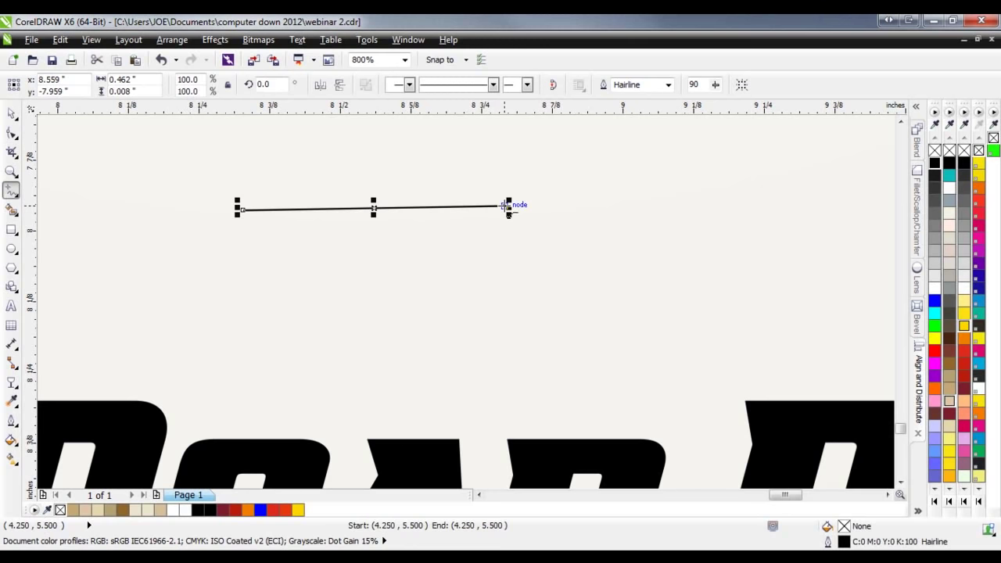
pyautogui.click(506, 206)
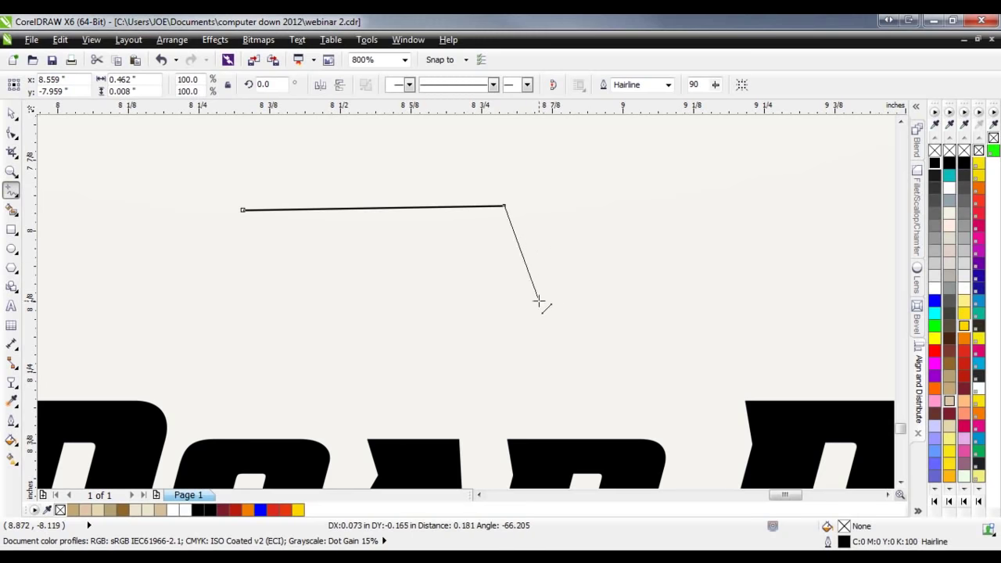
pyautogui.click(554, 338)
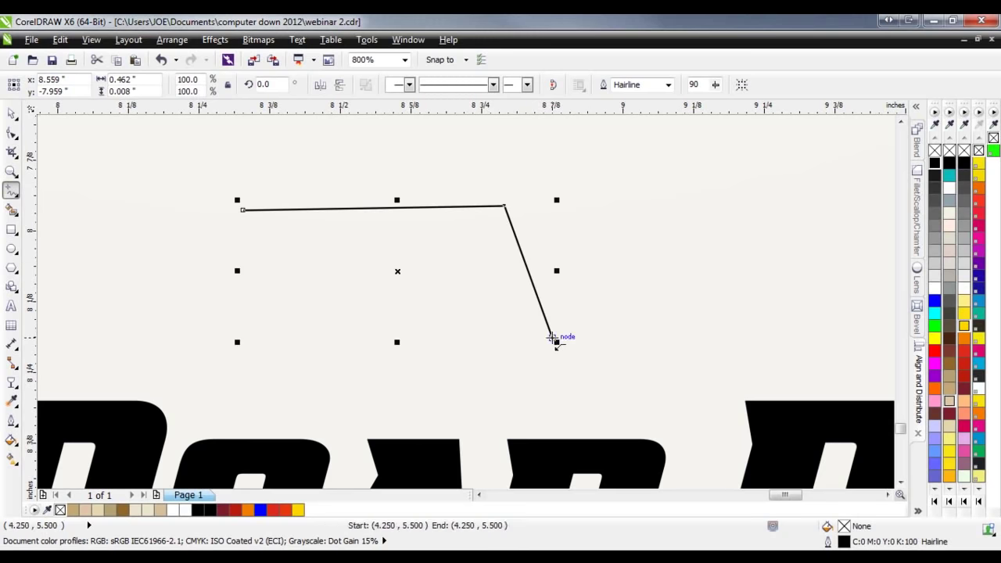
pyautogui.click(252, 352)
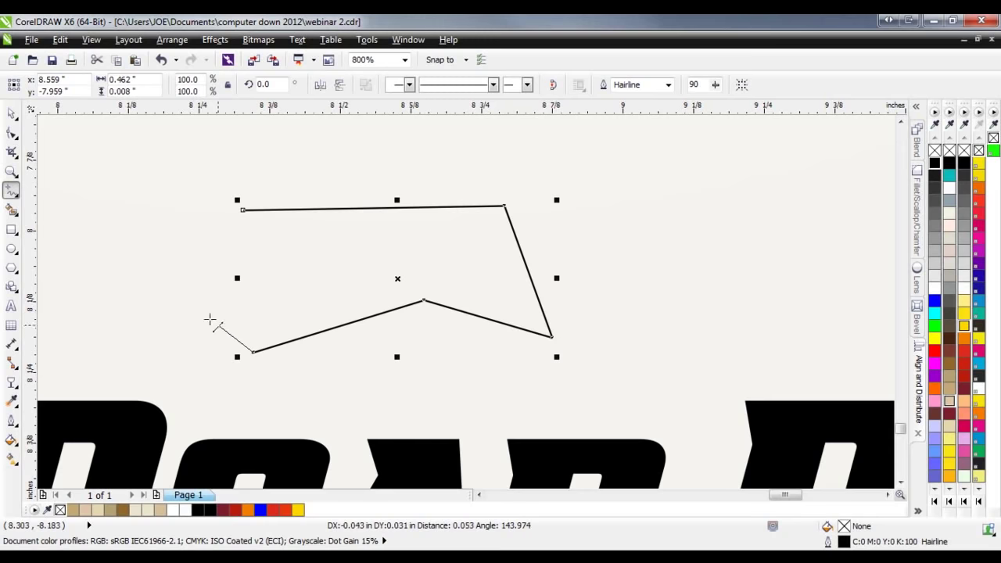
pyautogui.click(121, 253)
pyautogui.click(281, 277)
pyautogui.click(244, 210)
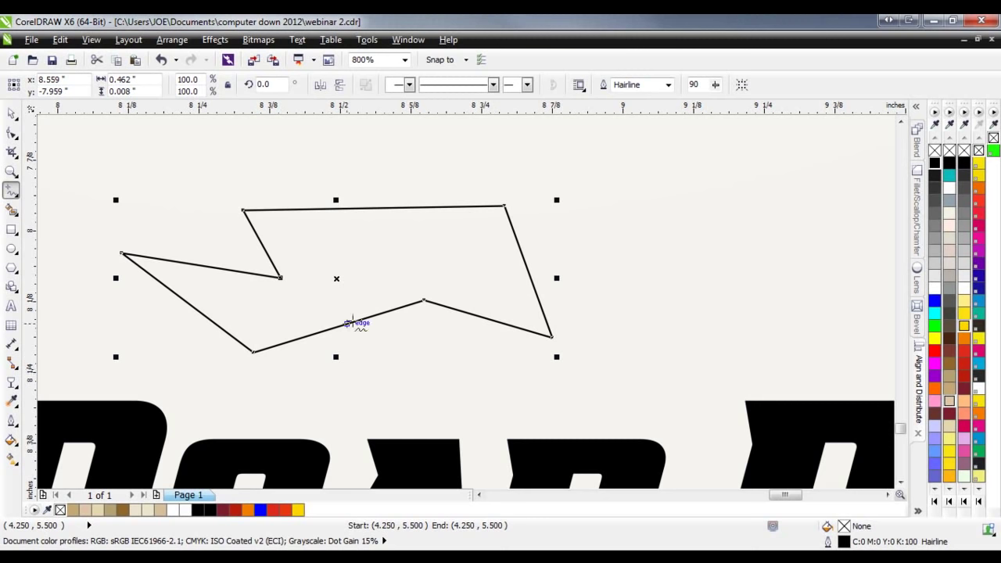
pyautogui.press('Delete')
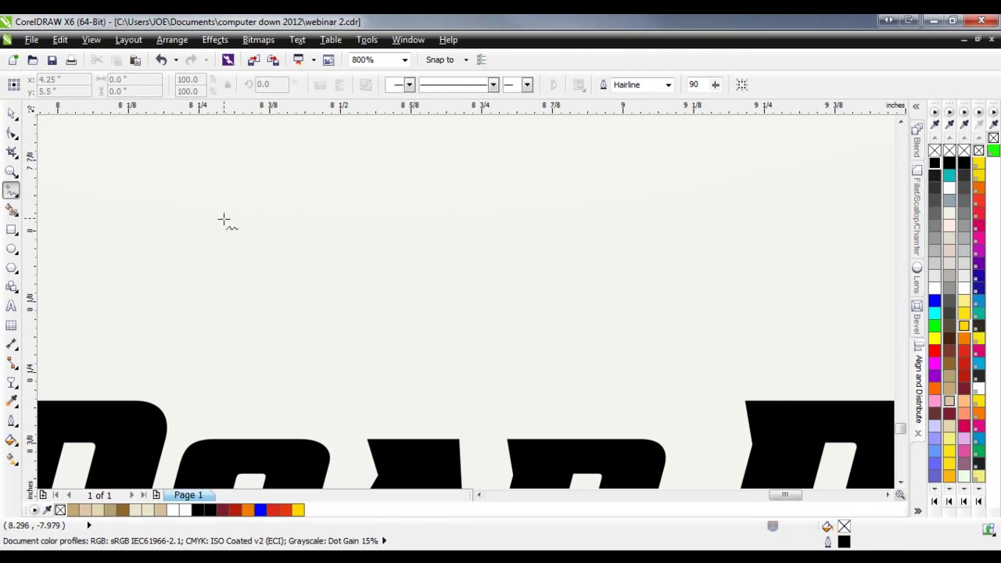
# - Draw a closed six-node outline of straight segments above the ROAD lettering, with an inward notch on its right side
pyautogui.click(432, 362)
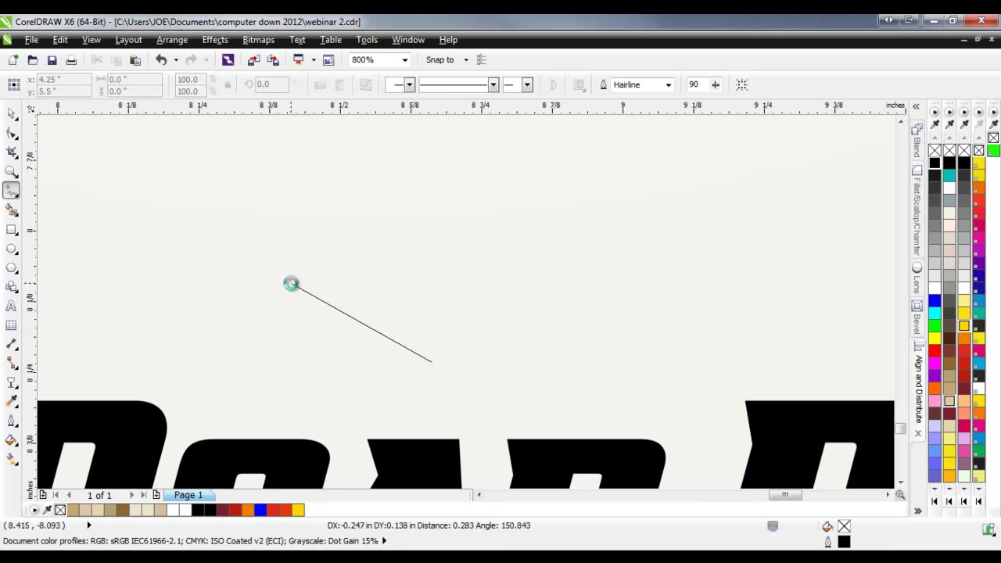
pyautogui.click(290, 283)
pyautogui.click(380, 168)
pyautogui.click(580, 239)
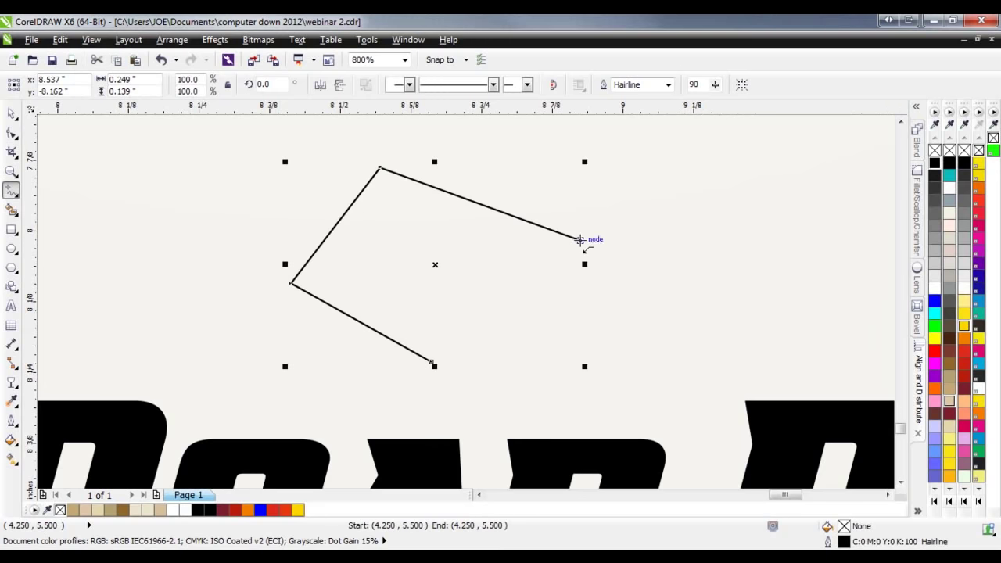
pyautogui.click(490, 284)
pyautogui.click(553, 358)
pyautogui.click(432, 362)
# - Convert all segments of the six-node outline to curves and bend its top and upper-left edges outward
pyautogui.click(12, 133)
pyautogui.moveTo(238, 150); pyautogui.dragTo(665, 403)
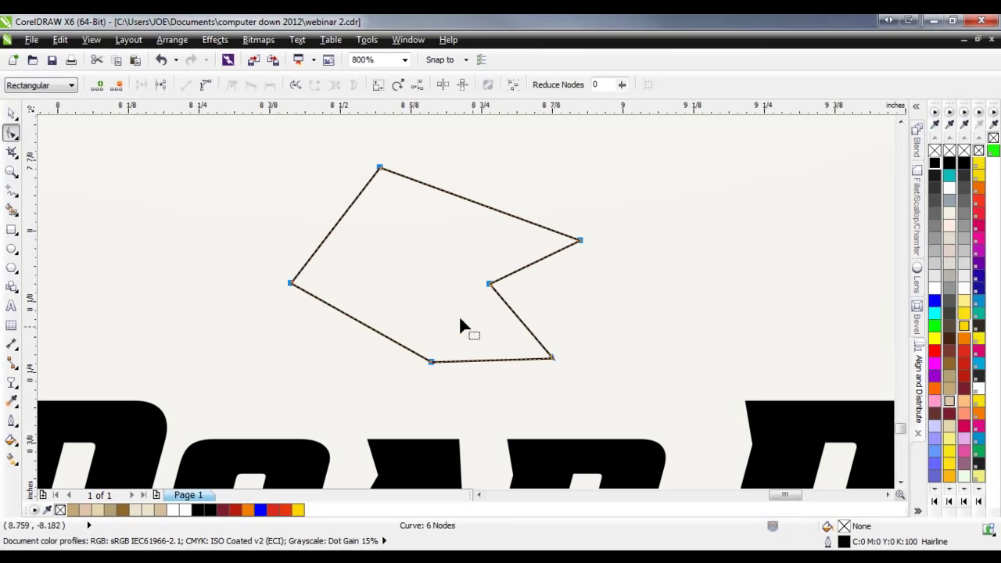
pyautogui.click(207, 90)
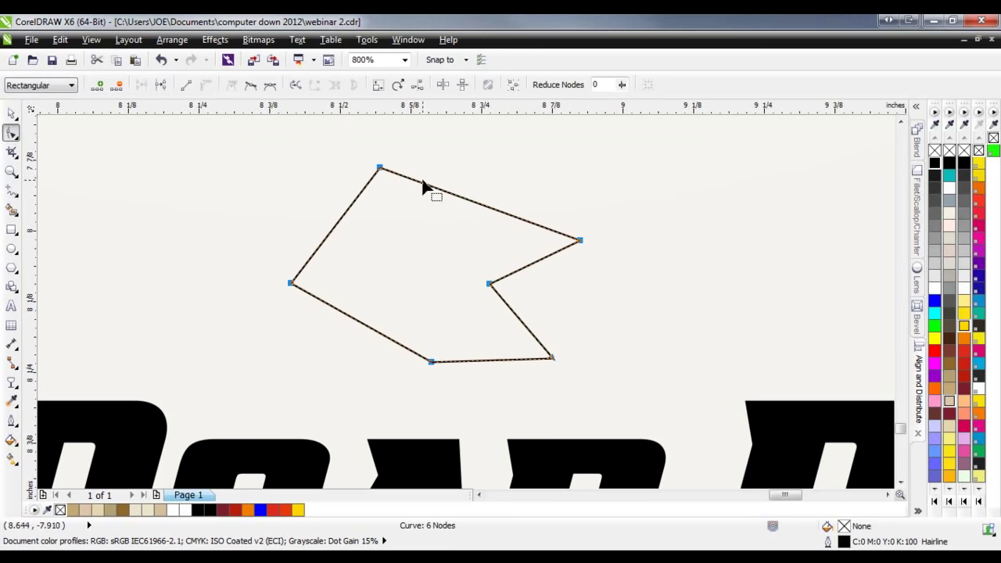
pyautogui.moveTo(440, 190); pyautogui.dragTo(460, 168)
pyautogui.moveTo(356, 208); pyautogui.dragTo(380, 183)
# - Add two nodes on the outline's left edge and one on top, remove the upper-left corner node, and bend that stretch inward
pyautogui.doubleClick(323, 202)
pyautogui.doubleClick(304, 230)
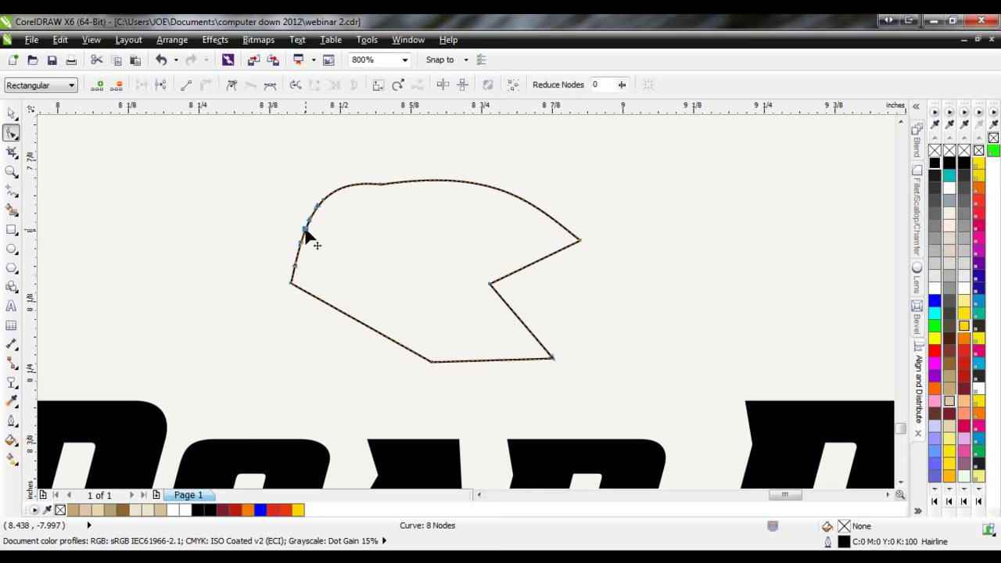
pyautogui.click(437, 186)
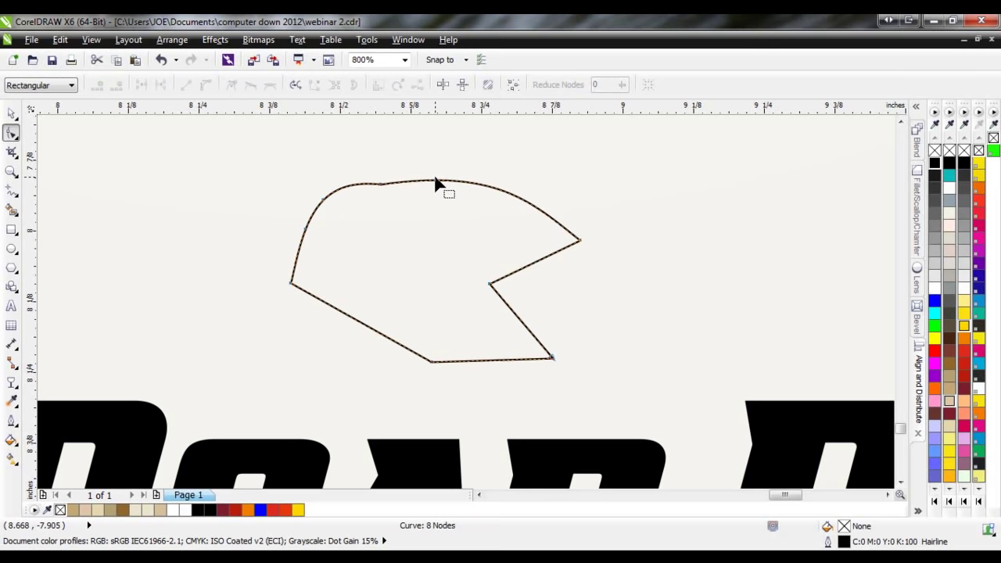
pyautogui.click(438, 187)
pyautogui.click(383, 188)
pyautogui.click(383, 192)
pyautogui.moveTo(383, 192); pyautogui.dragTo(380, 212)
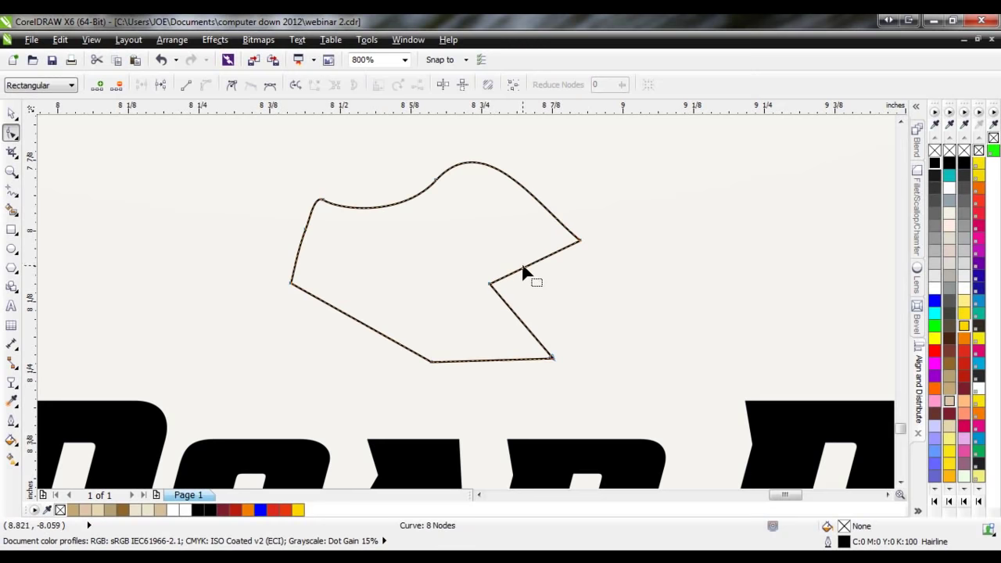
# - Check the segment options on the notch's upper edge, try adjusting that edge, and delete the whole outline
pyautogui.rightClick(529, 265)
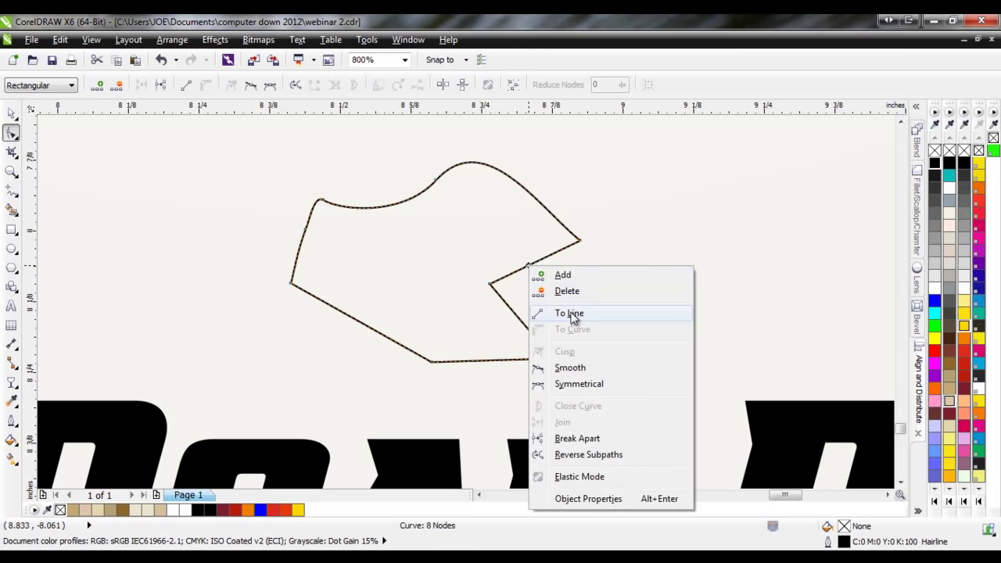
pyautogui.click(510, 257)
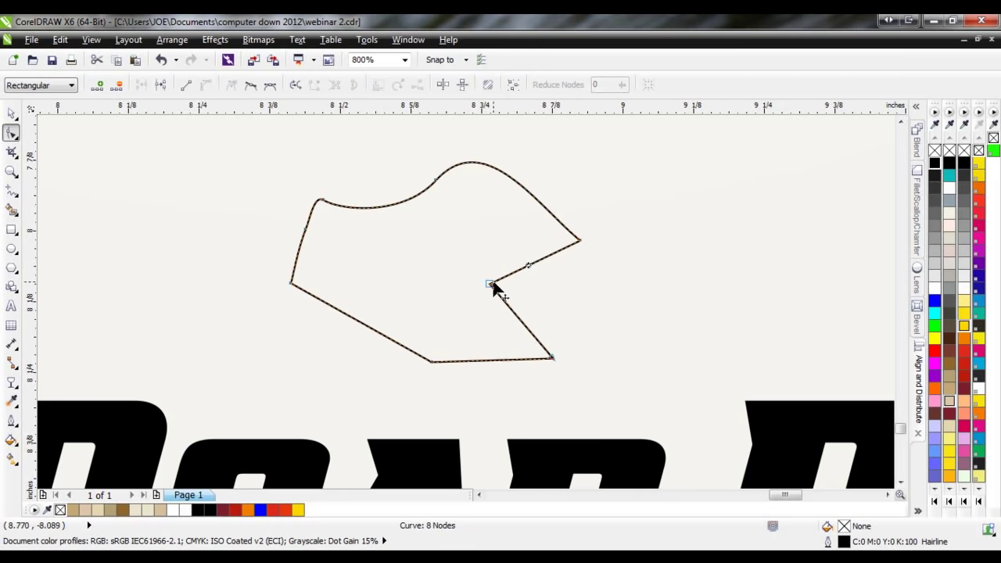
pyautogui.moveTo(540, 264); pyautogui.dragTo(588, 306)
pyautogui.moveTo(199, 151); pyautogui.dragTo(628, 389)
pyautogui.press('Delete')
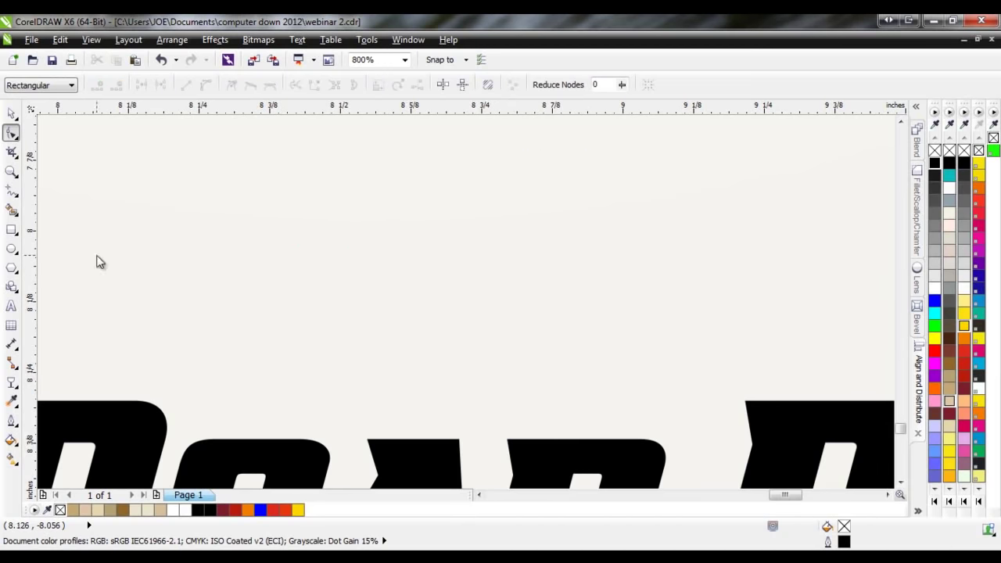
# - Draw a closed, thin triangular sliver about 0.49 by 0.03 inches above the ROAD lettering, tapering to a point at its left end
pyautogui.click(12, 190)
pyautogui.scroll(-1, 520, 322)
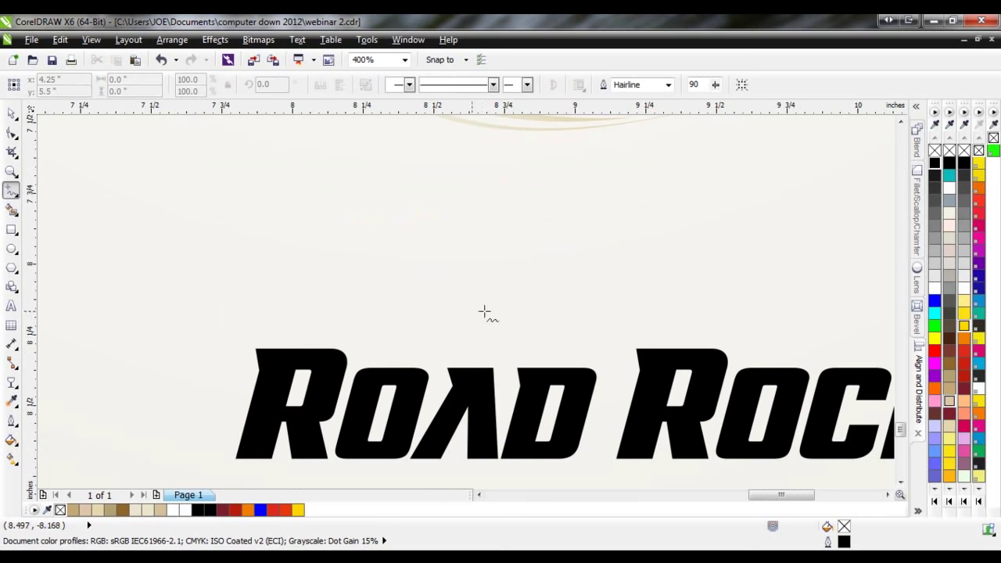
pyautogui.click(394, 269)
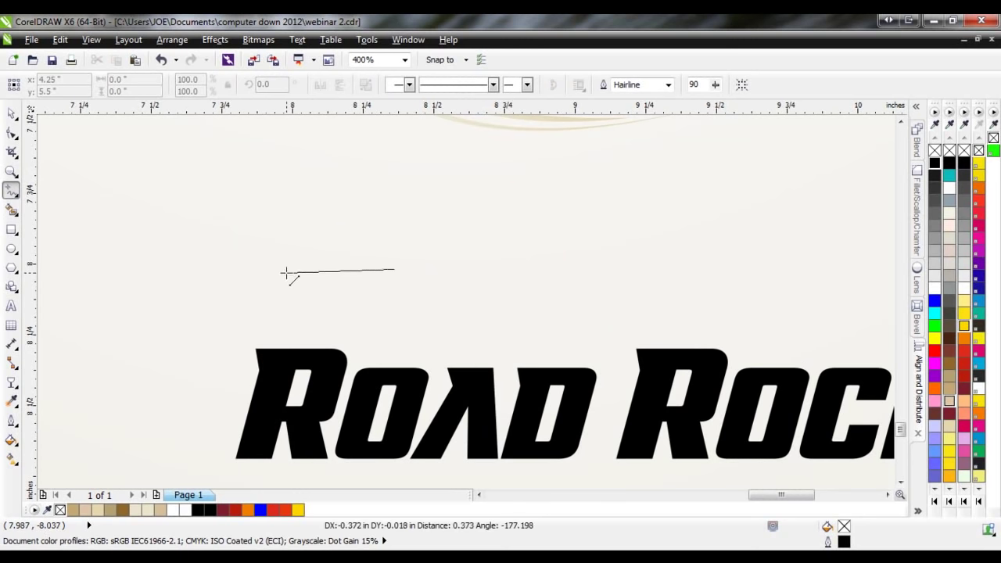
pyautogui.click(255, 270)
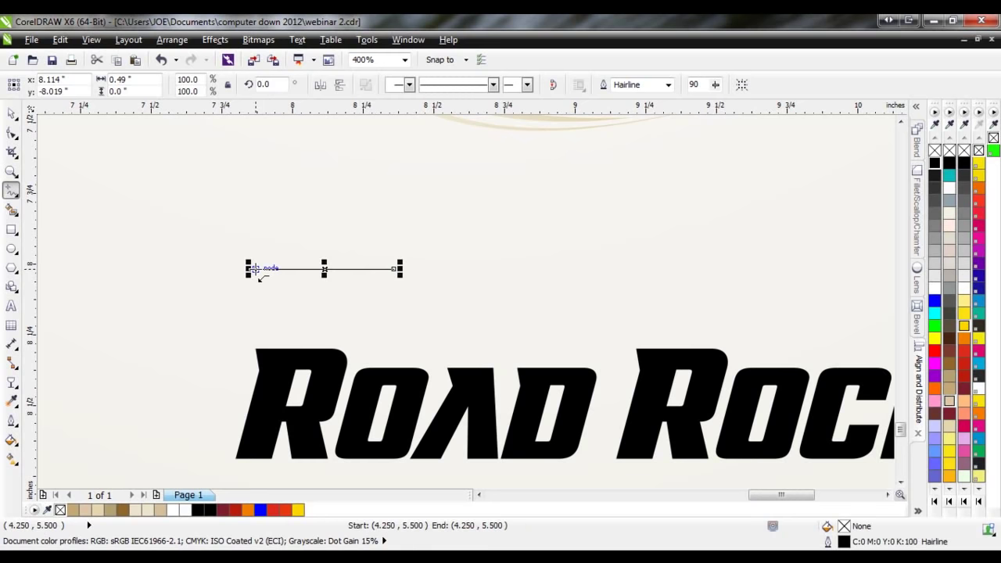
pyautogui.click(255, 269)
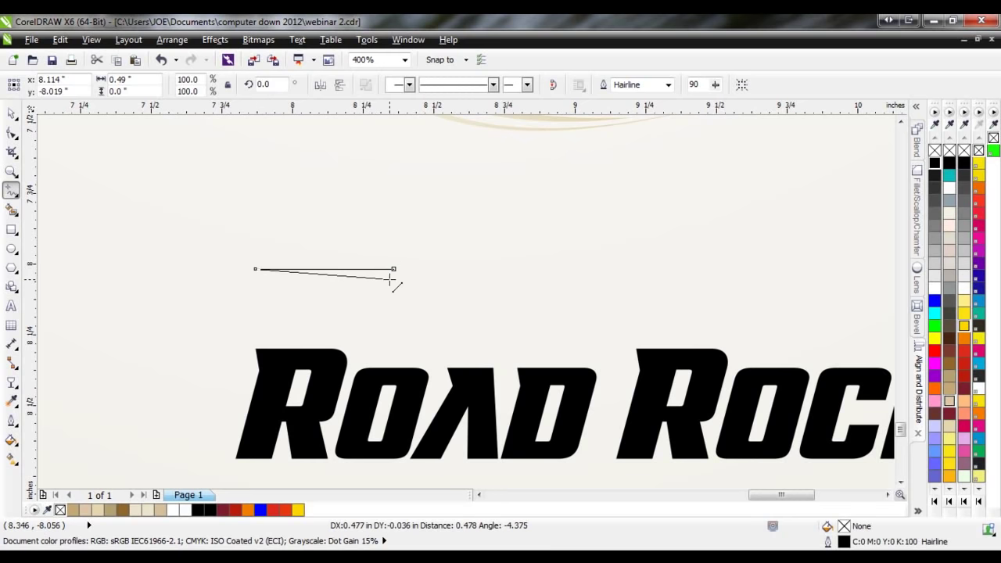
pyautogui.click(394, 278)
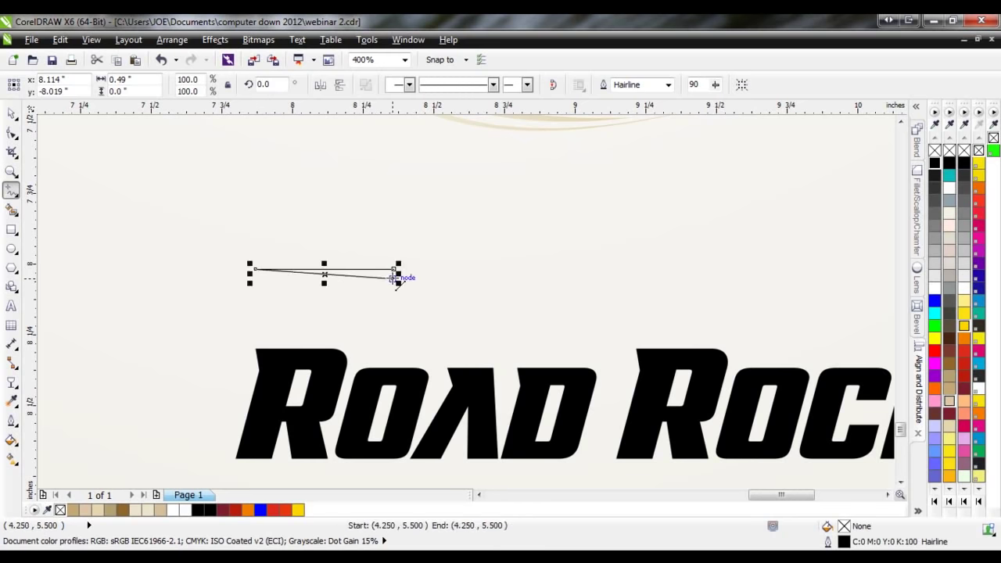
pyautogui.click(395, 270)
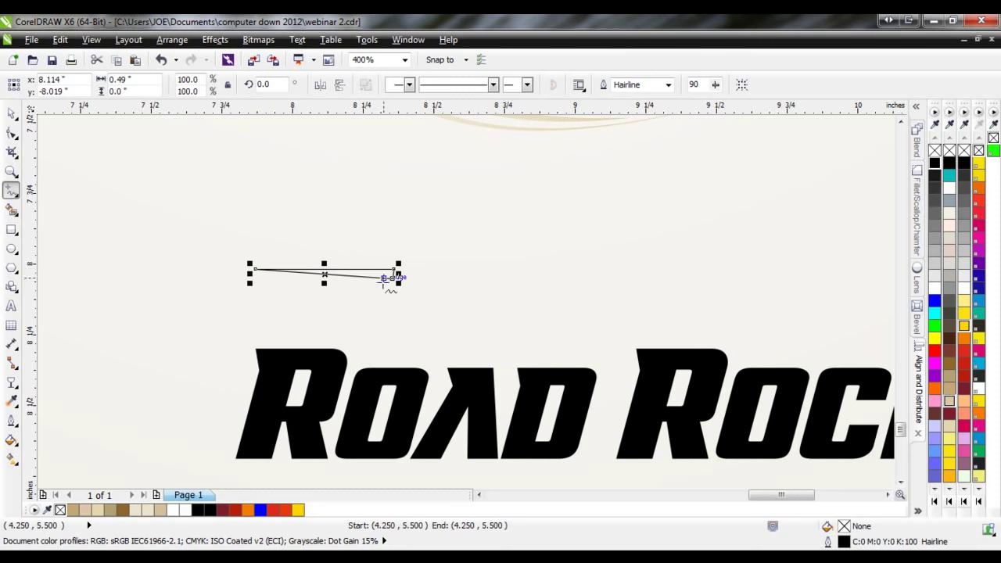
# - Align the sliver with the top of the R in ROAD, fill it black, and scale it to 83%
pyautogui.click(8, 114)
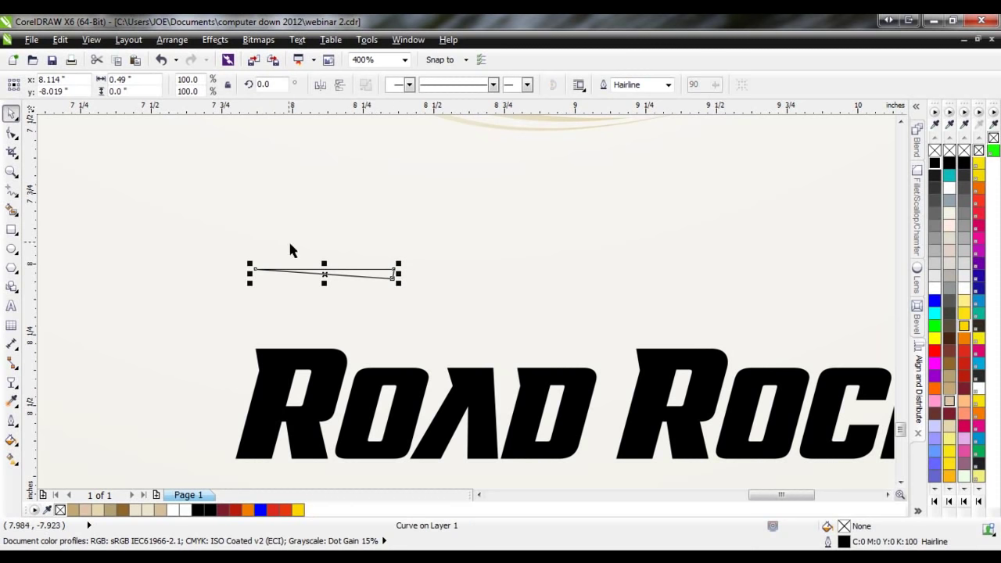
pyautogui.moveTo(394, 277); pyautogui.dragTo(270, 352)
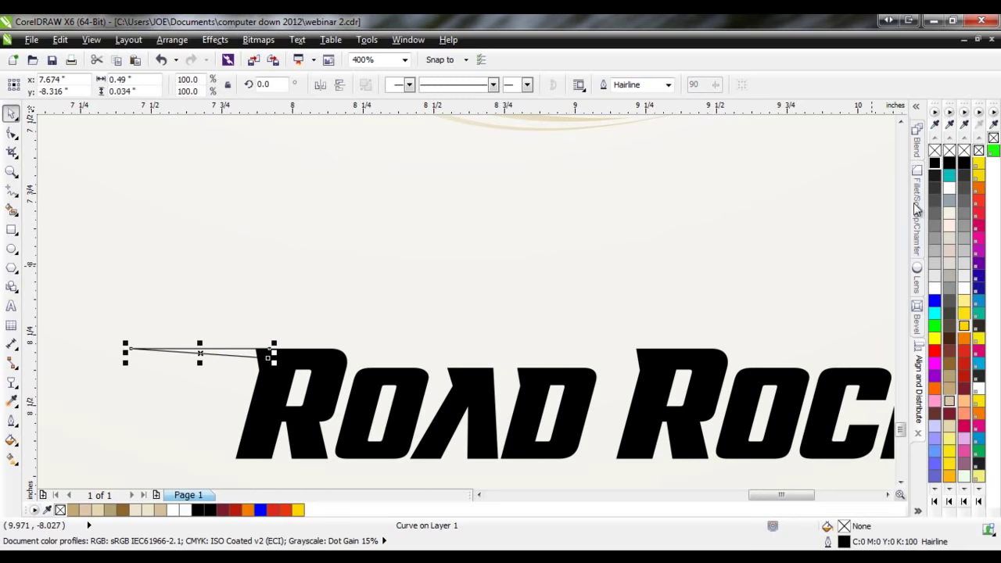
pyautogui.click(934, 163)
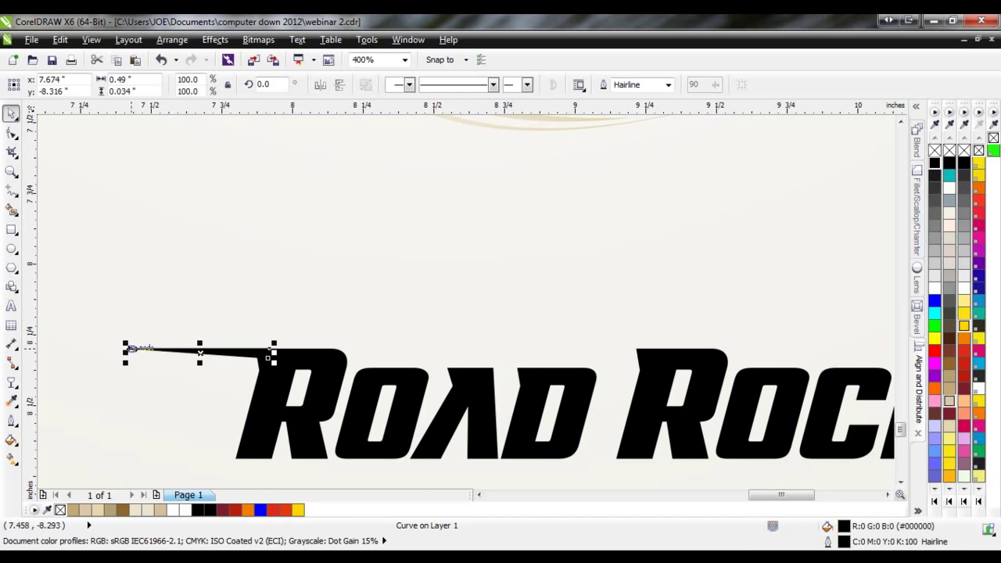
pyautogui.moveTo(126, 353); pyautogui.dragTo(152, 374)
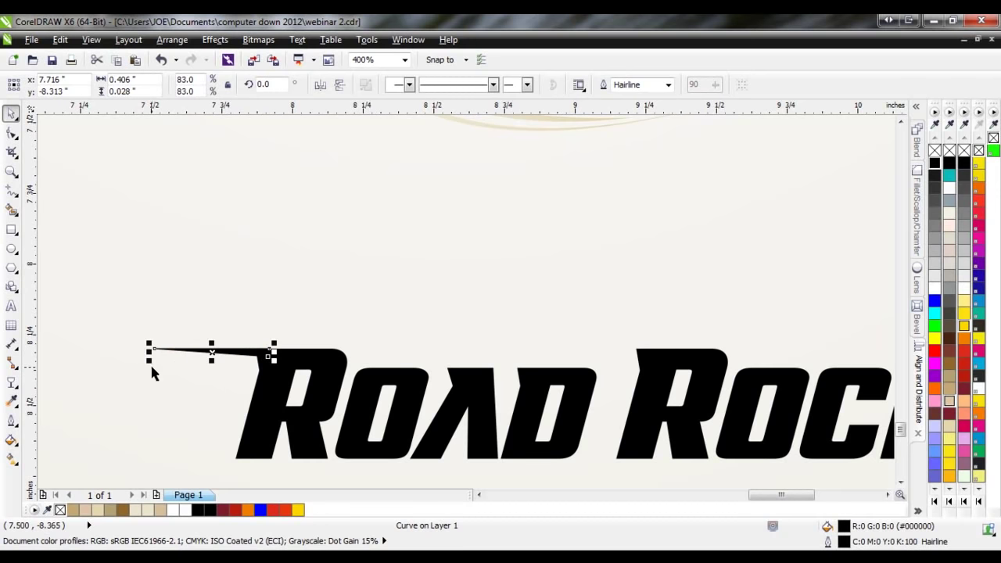
# - Duplicate the spike to make two progressively shorter ones below it, overlapping the left side of the R in ROAD
pyautogui.hotkey('ctrl', 'd')
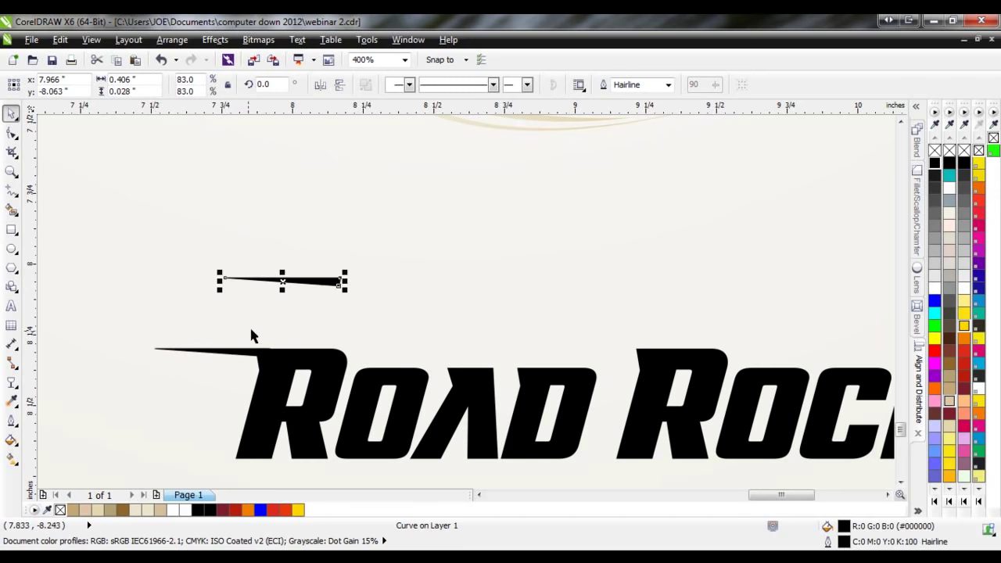
pyautogui.moveTo(287, 289); pyautogui.dragTo(280, 373)
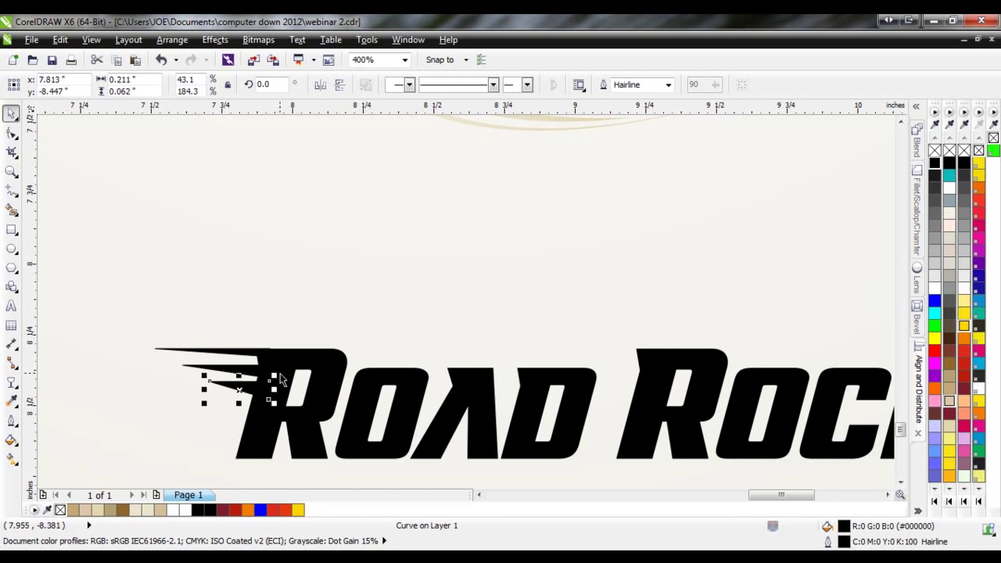
pyautogui.moveTo(240, 403); pyautogui.dragTo(256, 416)
# - Select all three spikes on the first R and remove their outlines
pyautogui.click(108, 313)
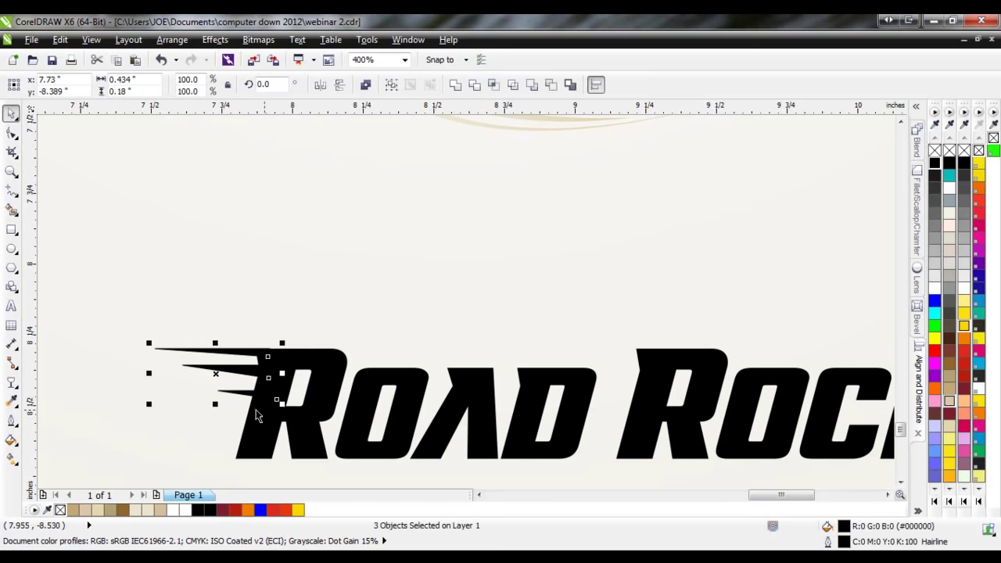
pyautogui.click(11, 422)
pyautogui.click(79, 232)
pyautogui.moveTo(114, 328); pyautogui.dragTo(312, 427)
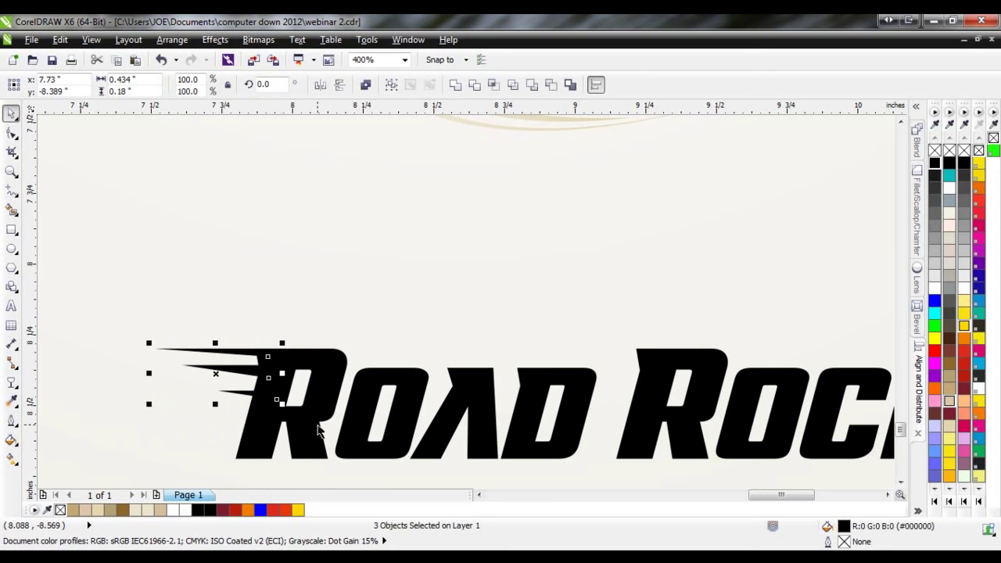
# - Copy the spikes to the left side of the R in ROCKET, keeping only the upper two there
pyautogui.hotkey('ctrl', 'z')
pyautogui.moveTo(348, 282); pyautogui.dragTo(588, 391)
pyautogui.click(605, 364)
pyautogui.click(510, 295)
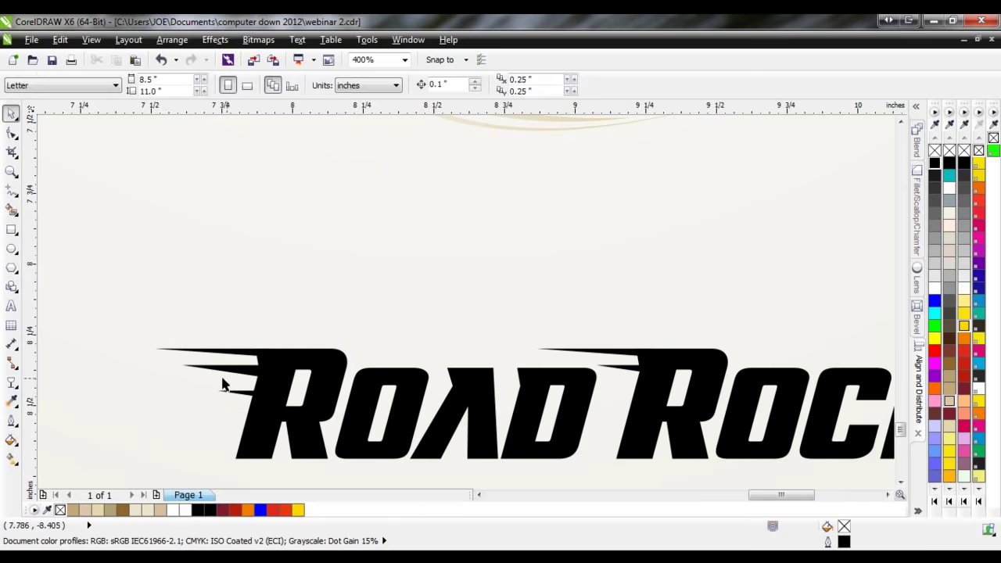
# - Move the lowest spike on the R in ROAD further down the letter's left side
pyautogui.scroll(-1, 224, 397)
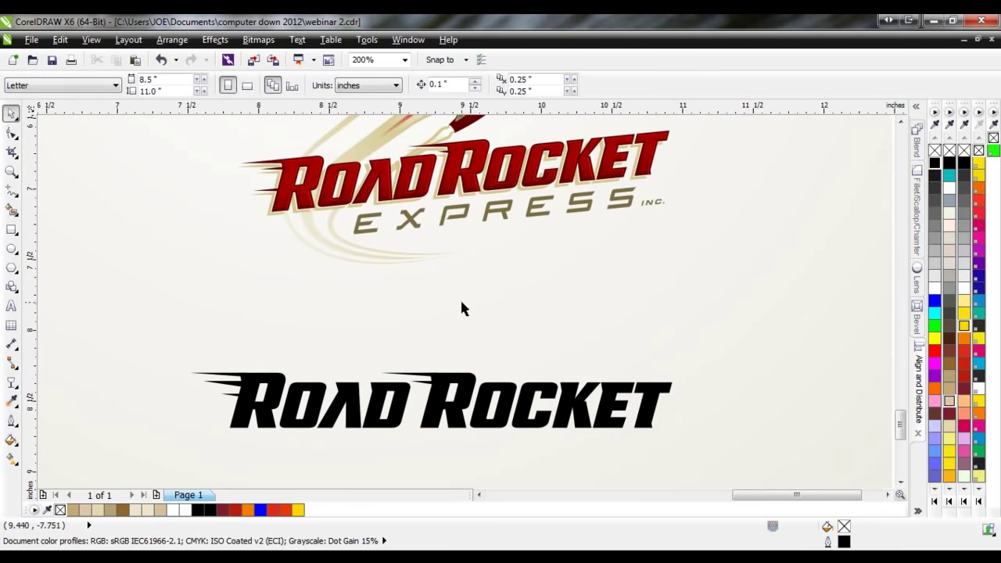
pyautogui.scroll(1, 419, 408)
pyautogui.click(464, 365)
pyautogui.moveTo(465, 365); pyautogui.dragTo(278, 381)
pyautogui.scroll(-1, 469, 365)
pyautogui.scroll(1, 282, 387)
pyautogui.moveTo(222, 395); pyautogui.dragTo(241, 389)
pyautogui.click(264, 336)
pyautogui.moveTo(231, 342); pyautogui.dragTo(241, 345)
pyautogui.click(183, 374)
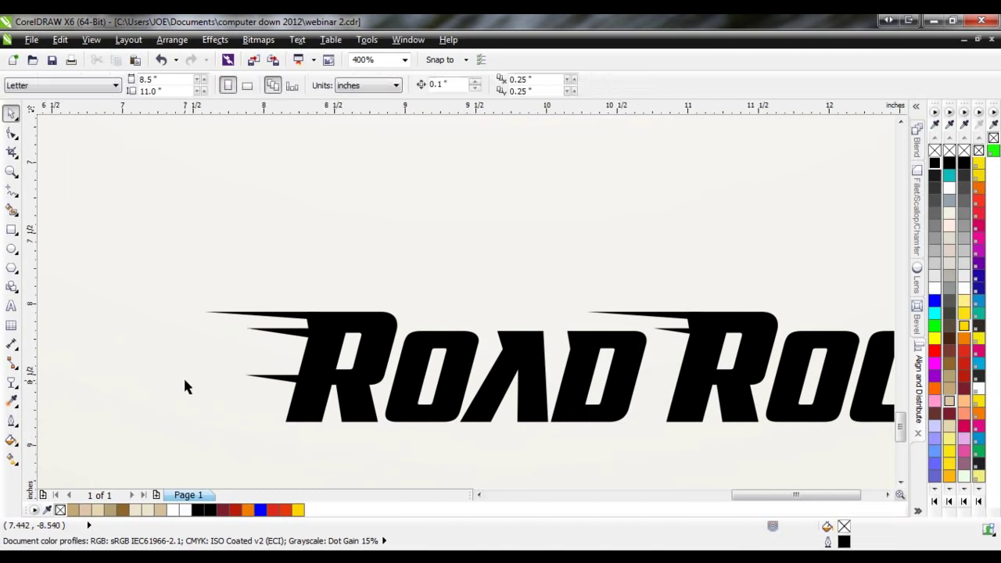
pyautogui.scroll(-4, 186, 374)
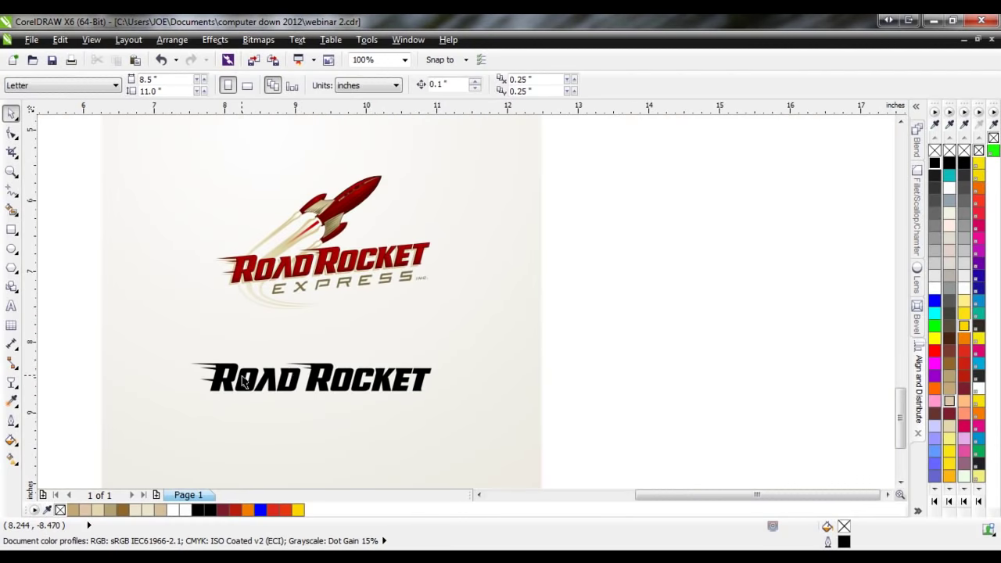
pyautogui.scroll(2, 242, 381)
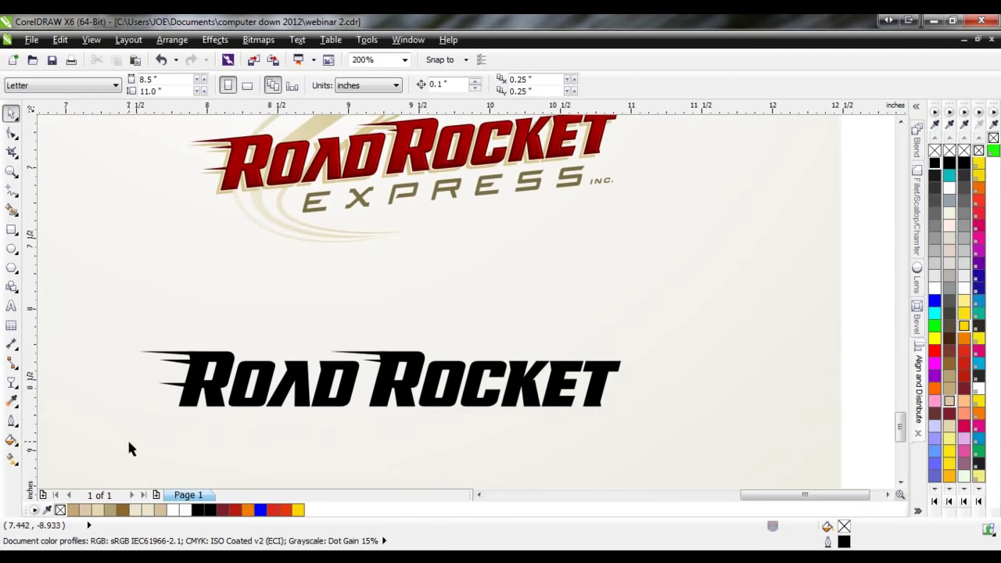
# - Select the ROAD ROCKET lettering together with all five spikes and weld them into one shape
pyautogui.moveTo(112, 314); pyautogui.dragTo(219, 413)
pyautogui.scroll(2, 219, 410)
pyautogui.scroll(-2, 219, 410)
pyautogui.moveTo(105, 307); pyautogui.dragTo(678, 437)
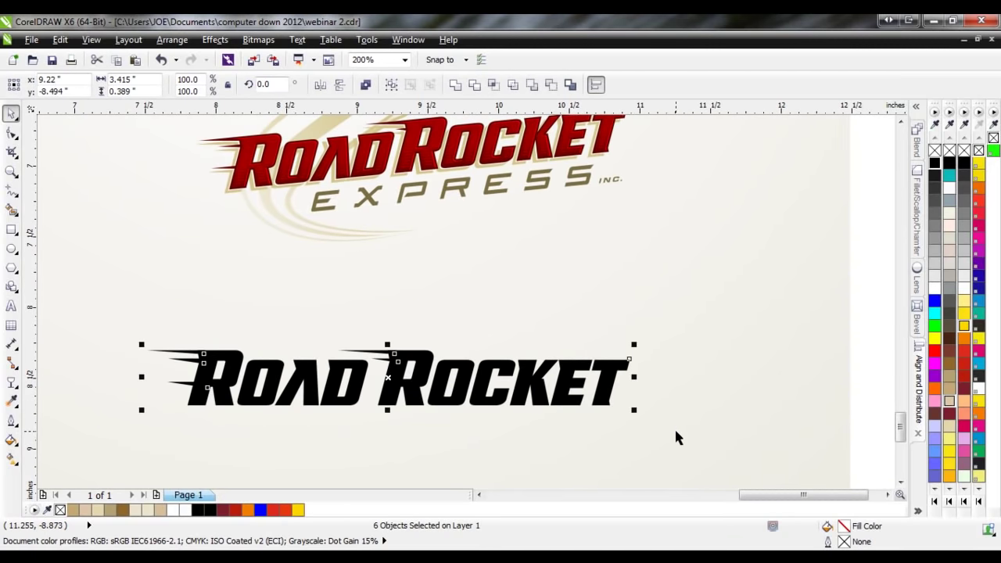
pyautogui.click(678, 439)
pyautogui.moveTo(705, 443); pyautogui.dragTo(97, 306)
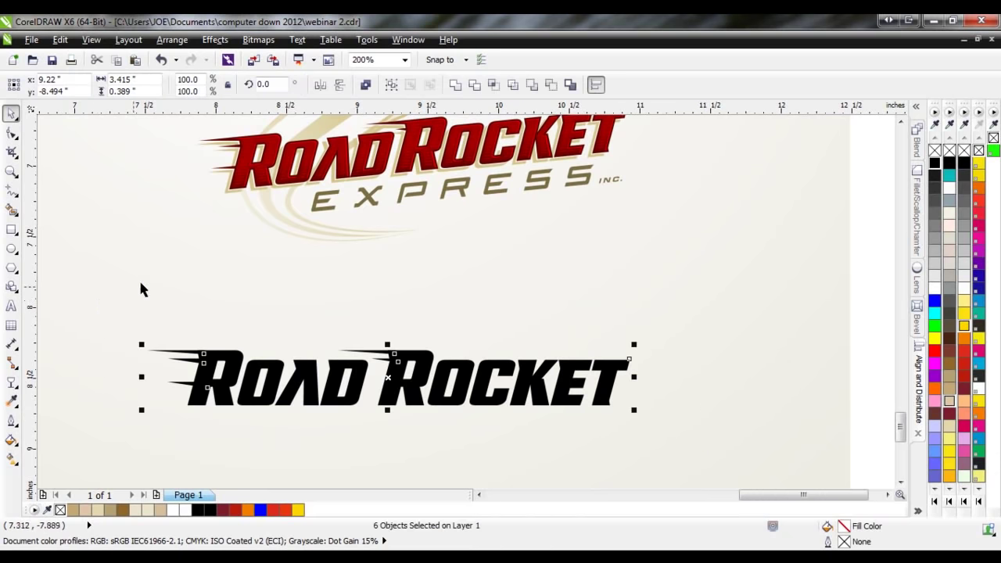
pyautogui.click(452, 83)
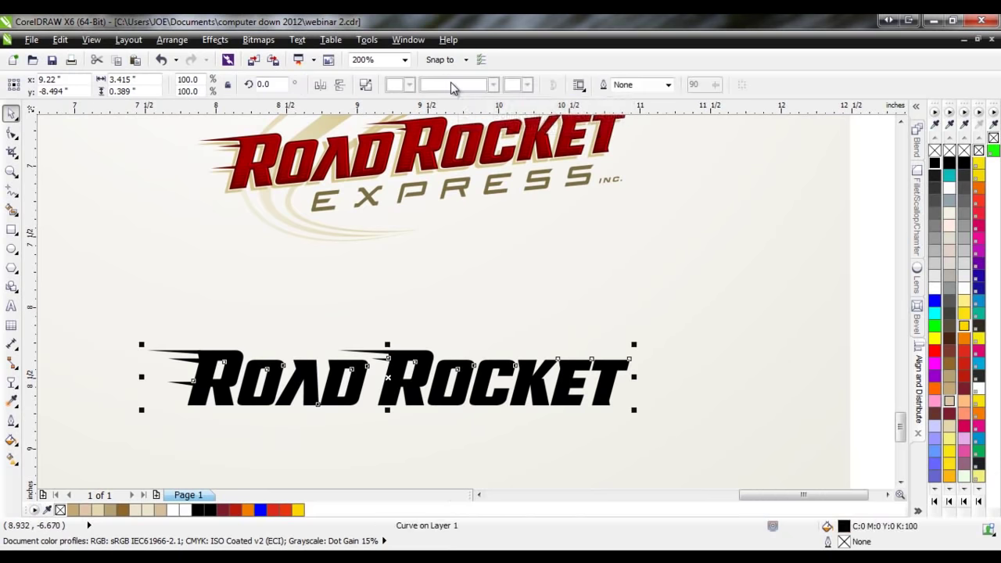
# - Check the welded lettering's outlines in Wireframe view and return to Enhanced view
pyautogui.click(475, 313)
pyautogui.click(419, 352)
pyautogui.click(89, 41)
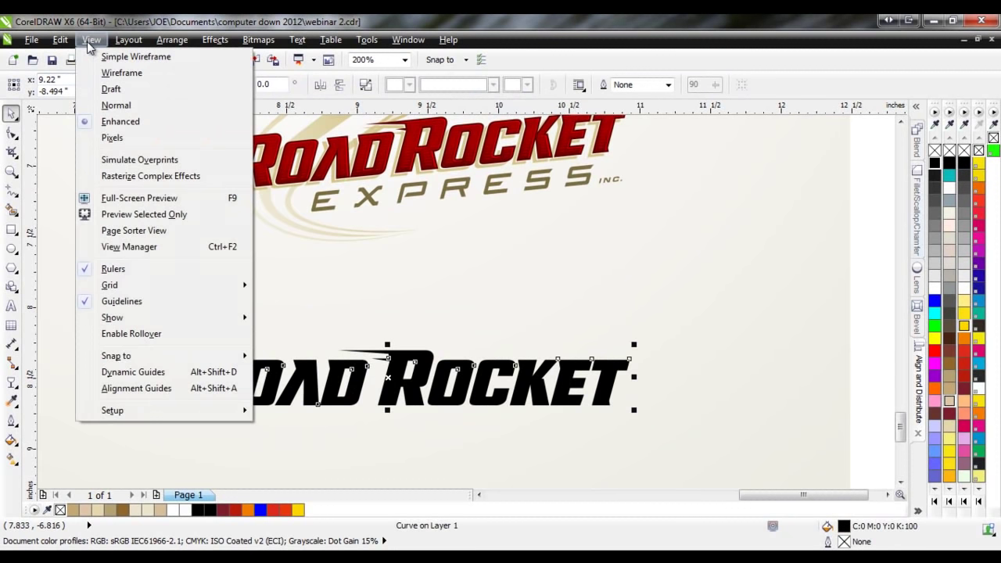
pyautogui.click(105, 73)
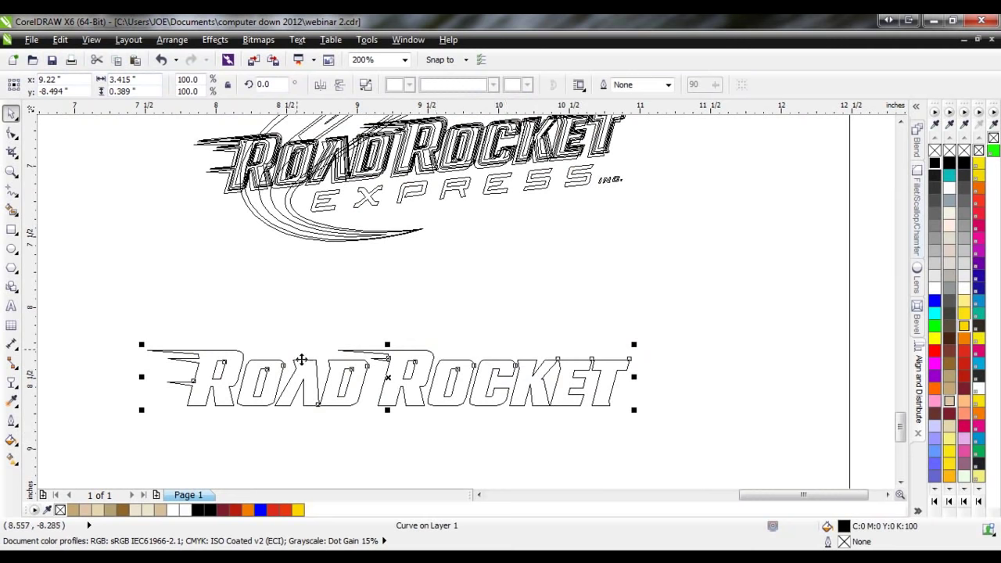
pyautogui.click(91, 39)
pyautogui.click(109, 119)
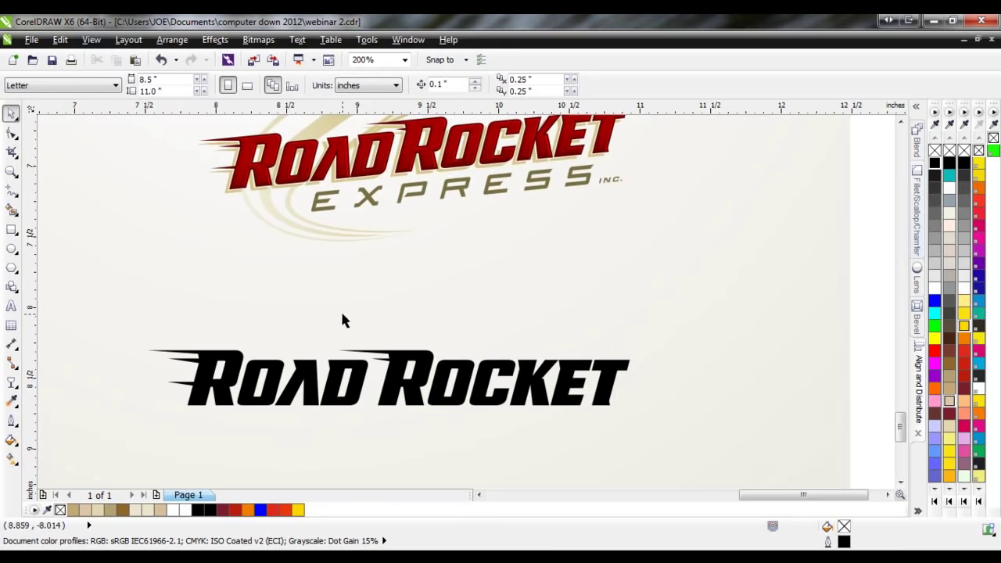
# - Shift the welded lettering slightly upward, try brown and orange fills on it, and undo both fills
pyautogui.moveTo(345, 380); pyautogui.dragTo(342, 361)
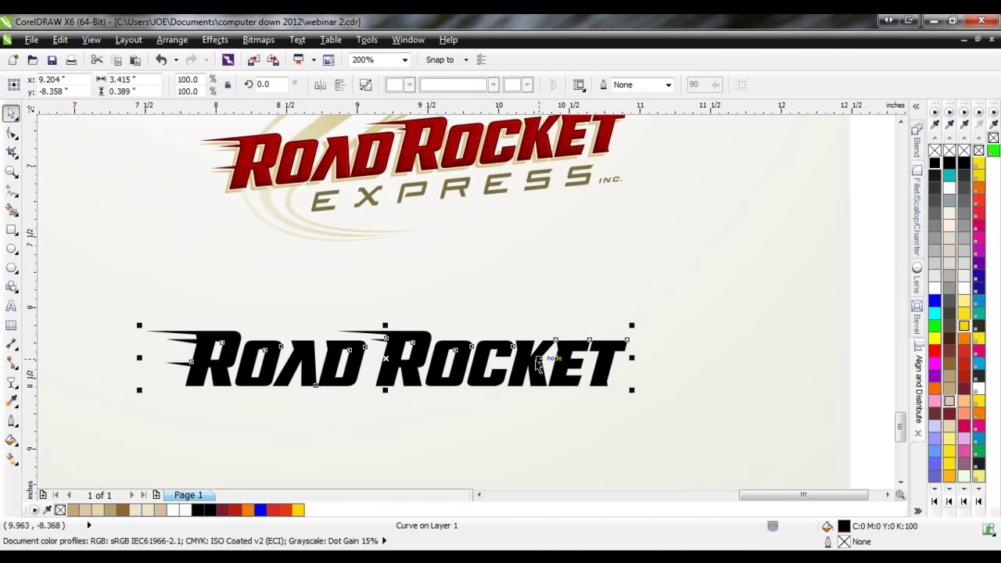
pyautogui.click(955, 356)
pyautogui.click(935, 387)
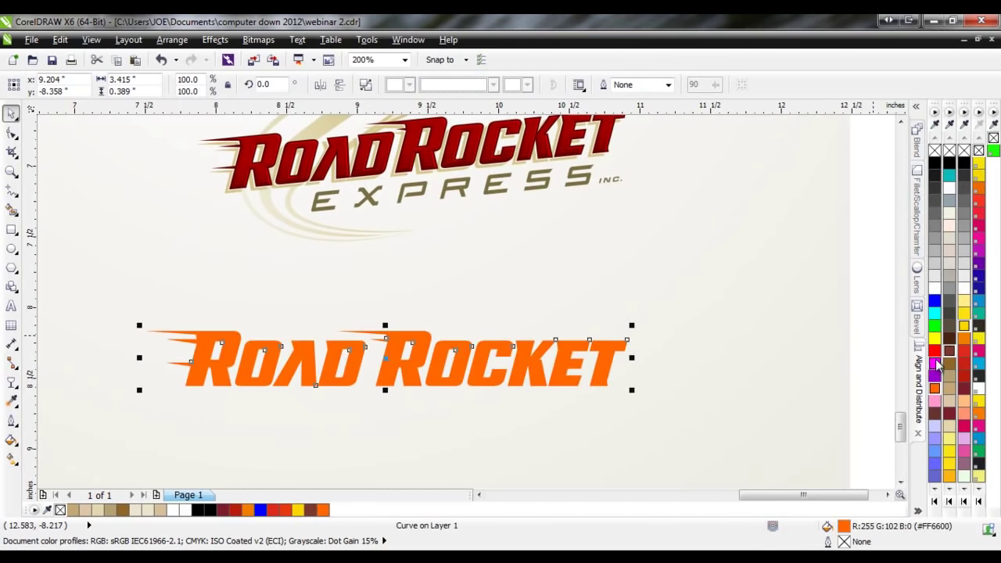
pyautogui.hotkey('ctrl', 'z')
pyautogui.hotkey('ctrl', 'z')
pyautogui.click(453, 434)
# - Nudge the welded lettering down and right, and skew it vertically about 4.3 degrees so its right end rises
pyautogui.moveTo(467, 373)
pyautogui.mouseDown()
pyautogui.moveTo(466, 385)
pyautogui.moveTo(483, 385)
pyautogui.mouseUp()
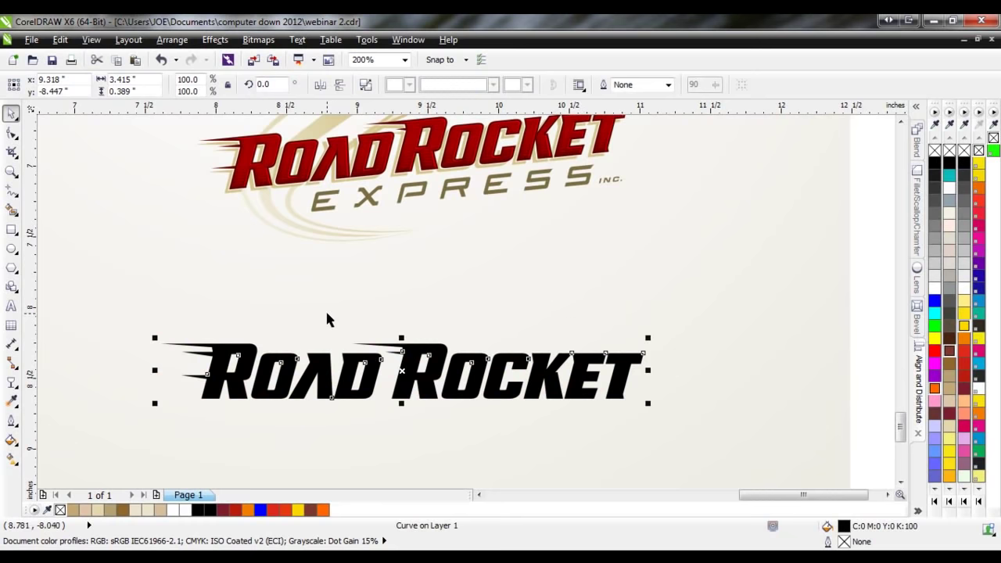
pyautogui.click(327, 318)
pyautogui.click(373, 381)
pyautogui.click(367, 306)
pyautogui.click(370, 381)
pyautogui.click(426, 387)
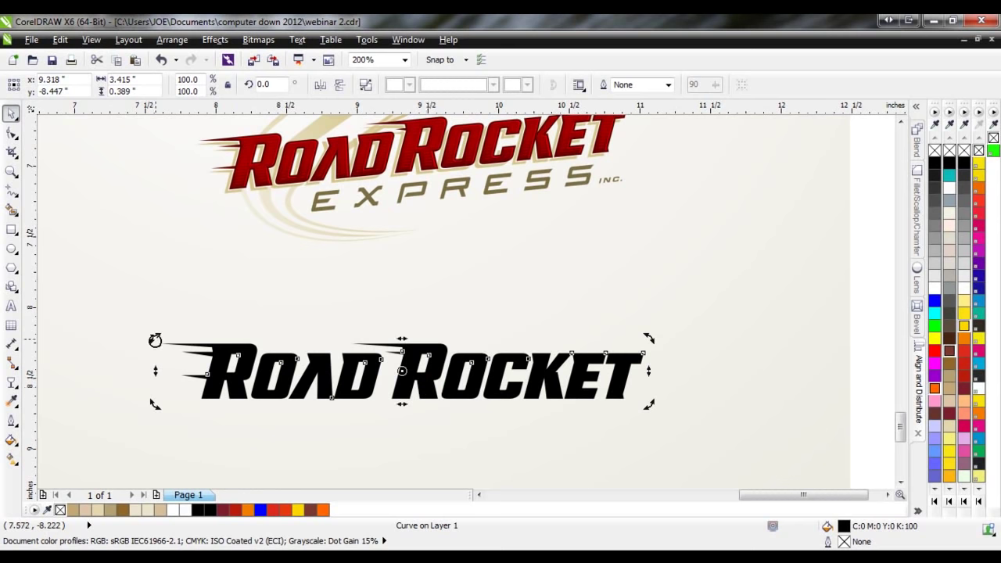
pyautogui.moveTo(647, 374); pyautogui.dragTo(652, 336)
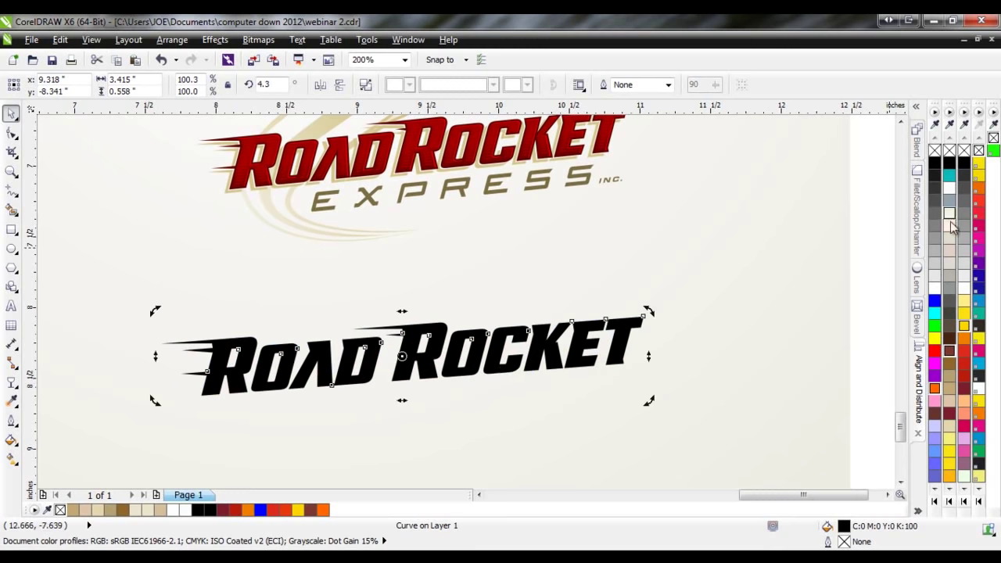
# - Move the skewed lettering up and slightly right beneath the finished logo, and compare it with the logo's outlined letters
pyautogui.moveTo(900, 435); pyautogui.dragTo(899, 430)
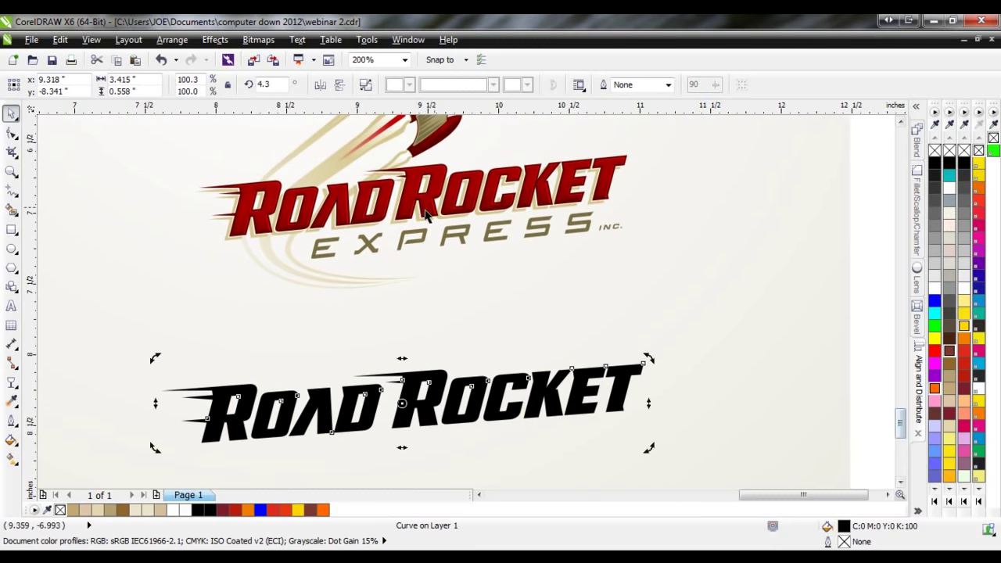
pyautogui.click(425, 407)
pyautogui.moveTo(428, 418); pyautogui.dragTo(454, 392)
pyautogui.click(458, 427)
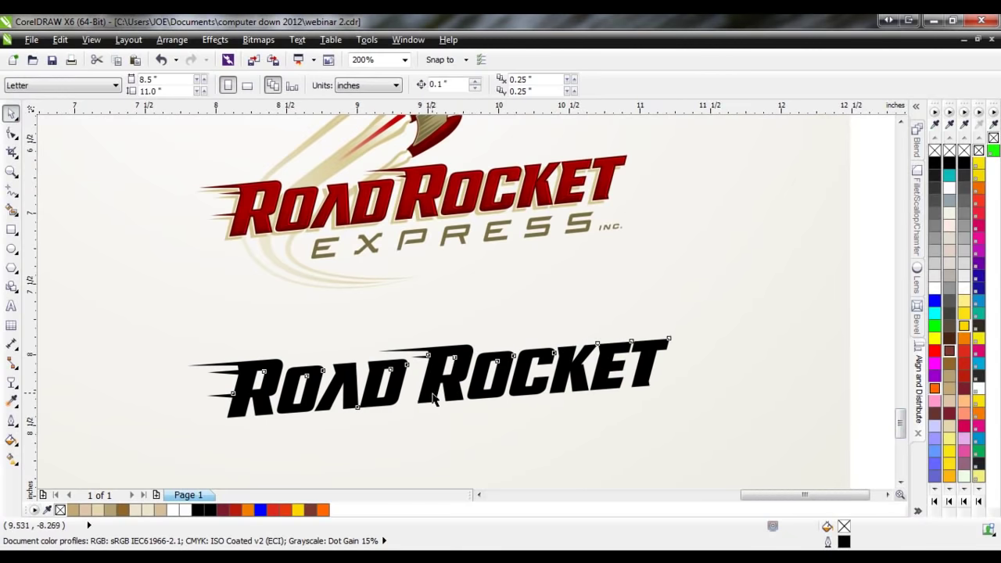
pyautogui.click(433, 399)
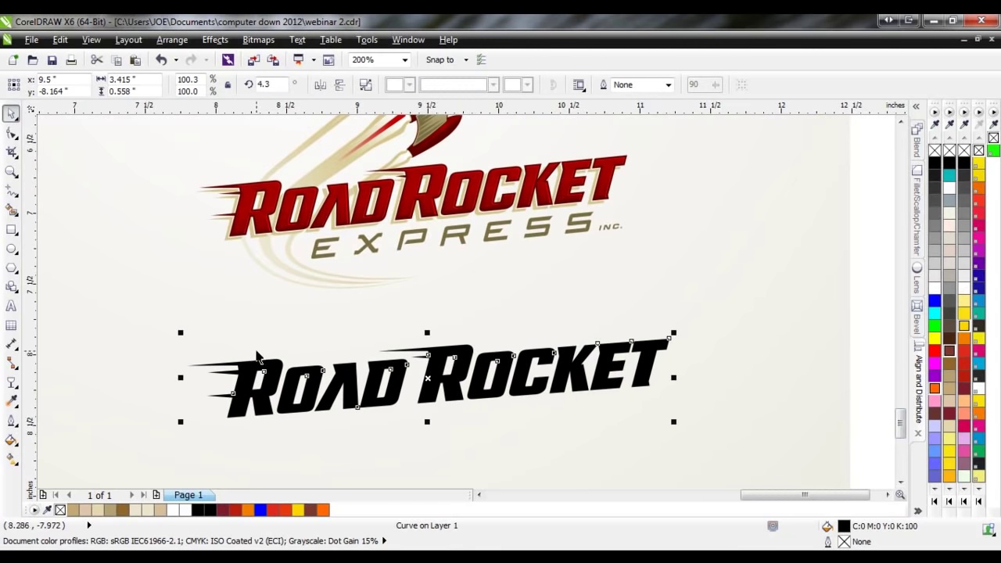
pyautogui.scroll(2, 229, 243)
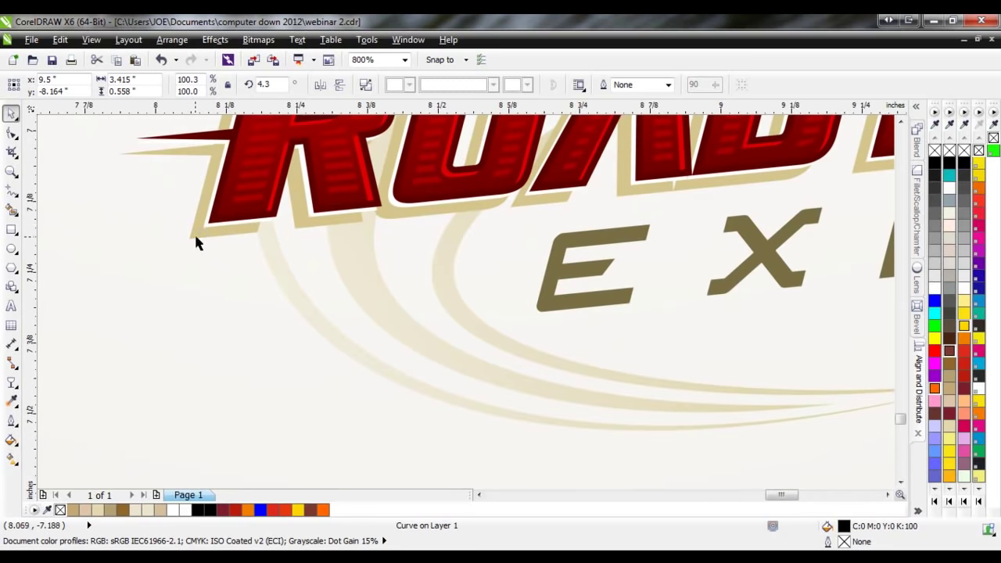
pyautogui.scroll(-2, 210, 239)
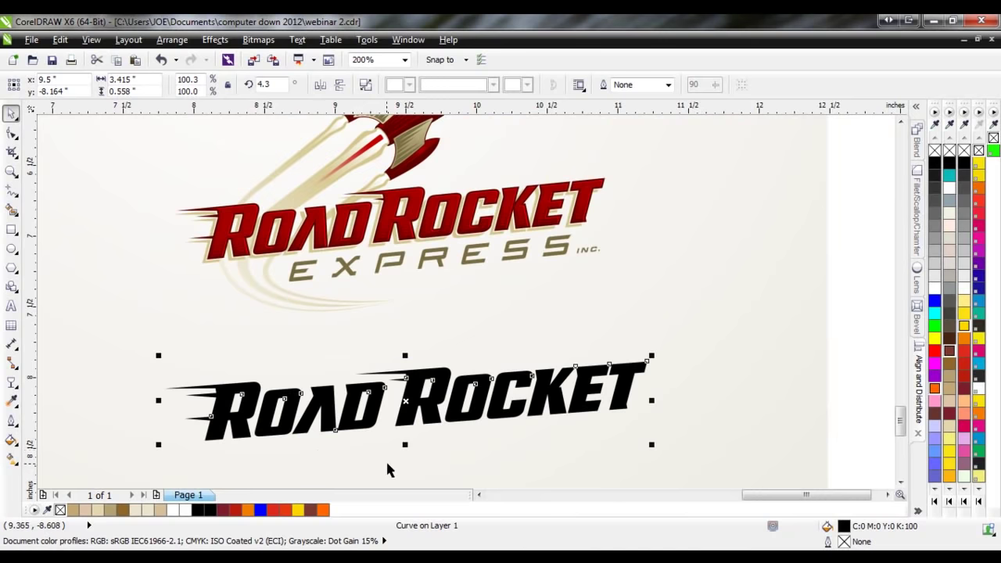
# - Add a single outside contour around the Road Rocket lettering with a 0.032 inch offset and fill it red
pyautogui.scroll(-1, 391, 465)
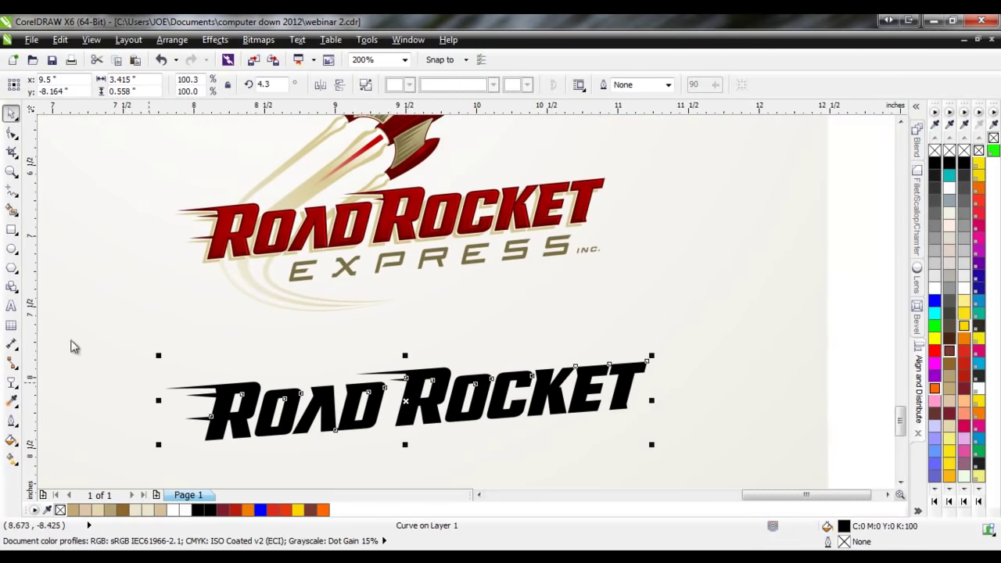
pyautogui.click(12, 170)
pyautogui.moveTo(147, 335); pyautogui.dragTo(702, 467)
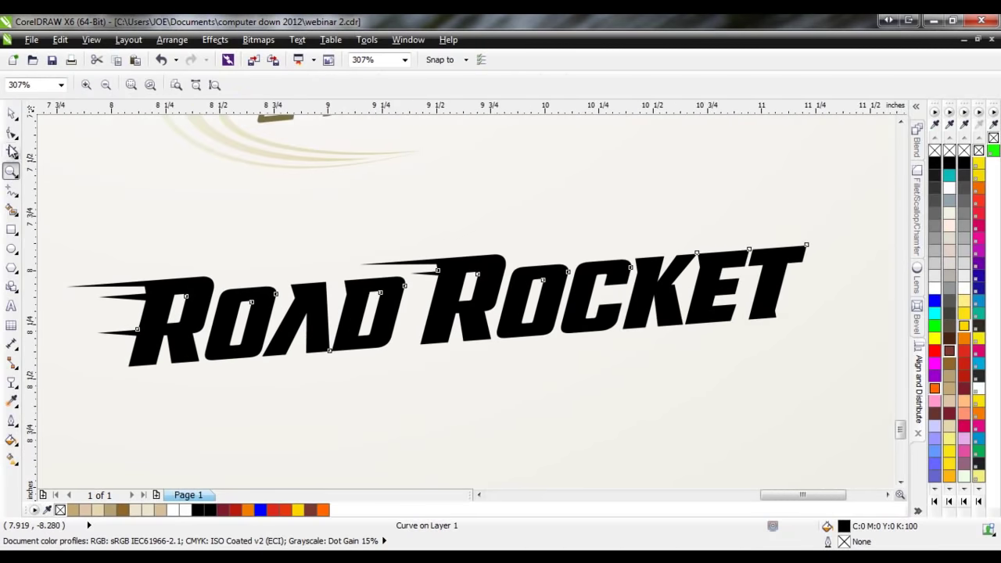
pyautogui.click(12, 113)
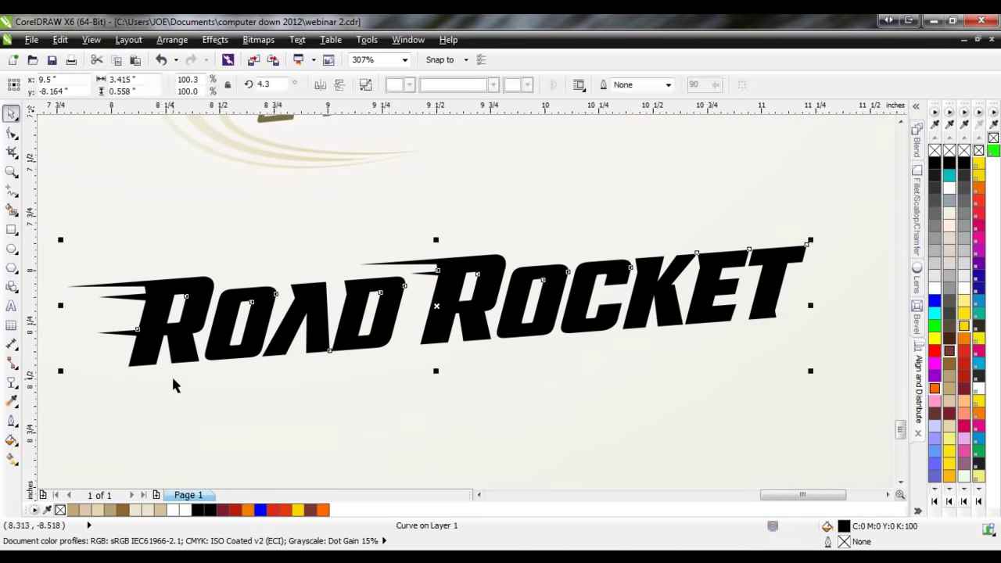
pyautogui.click(18, 390)
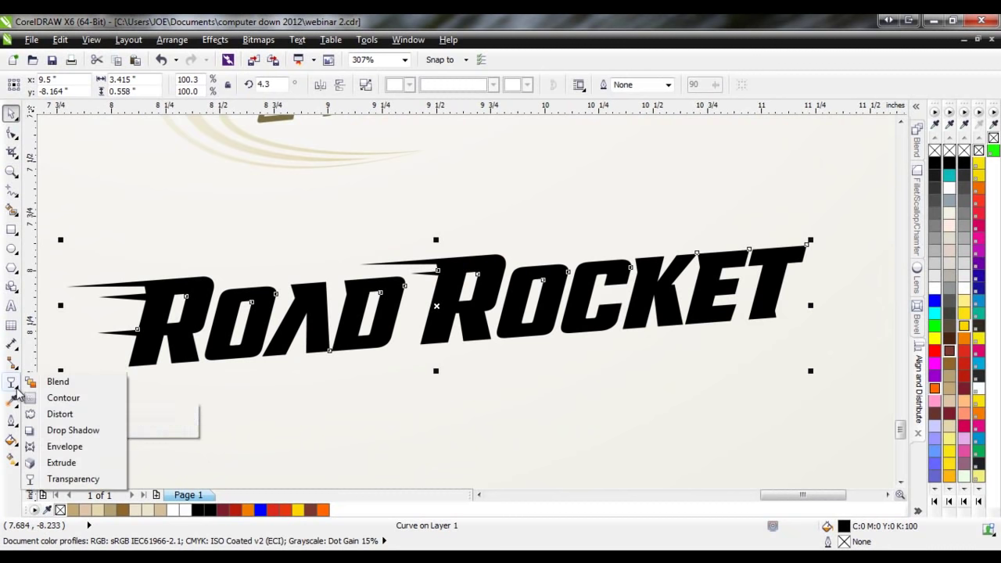
pyautogui.click(73, 400)
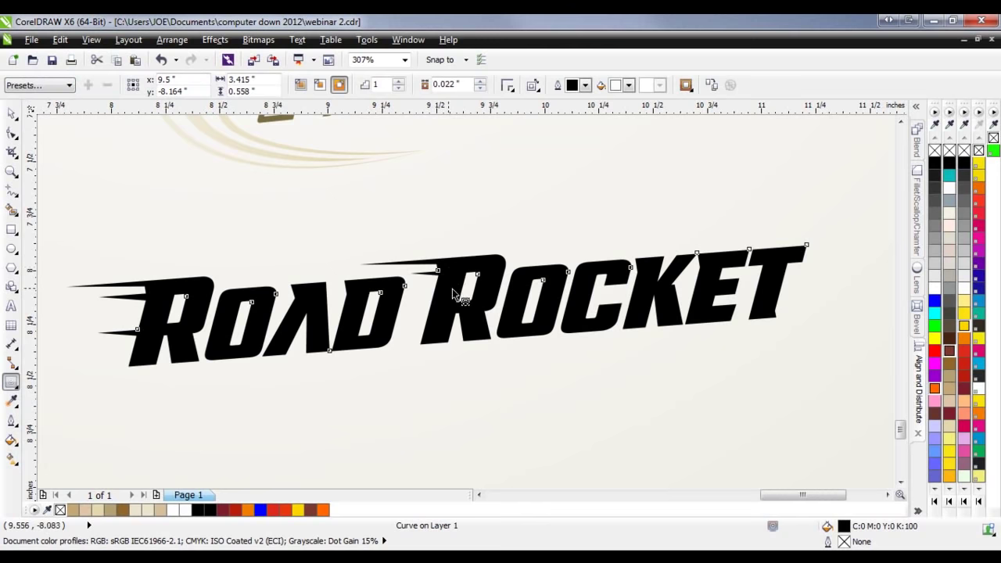
pyautogui.moveTo(436, 253)
pyautogui.mouseDown()
pyautogui.moveTo(514, 262)
pyautogui.moveTo(437, 244)
pyautogui.mouseUp()
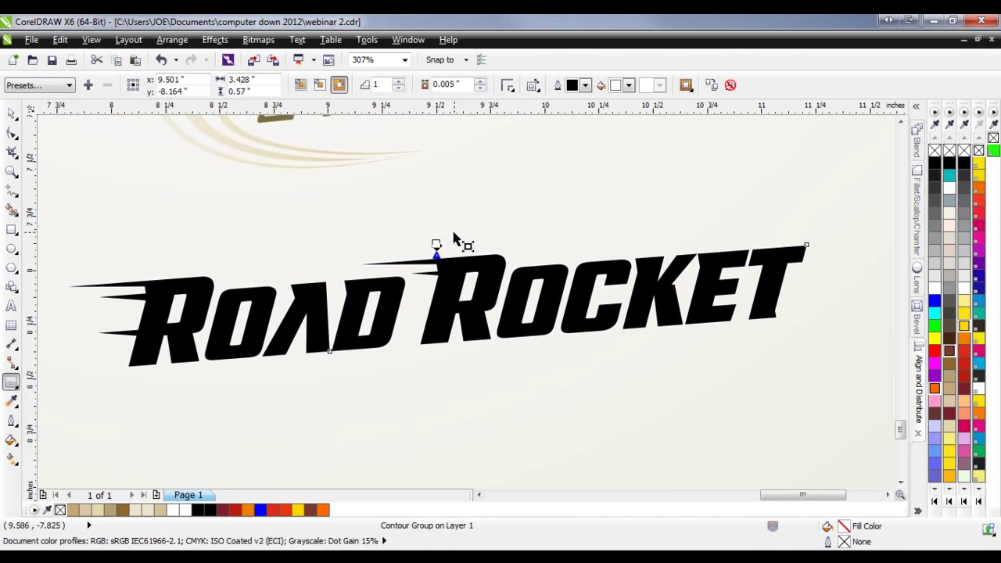
pyautogui.hotkey('ctrl', 'z')
pyautogui.scroll(2, 454, 266)
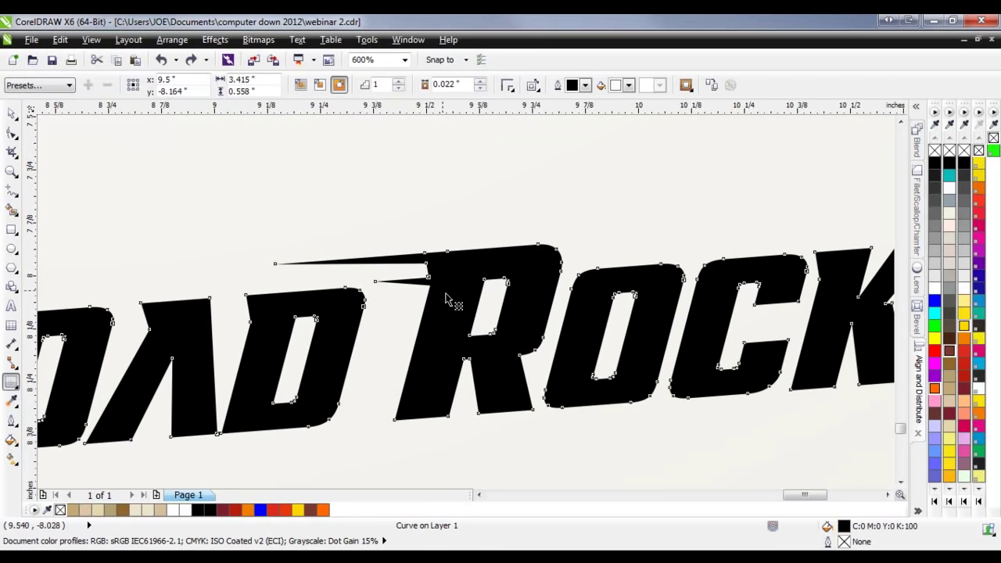
pyautogui.click(479, 80)
pyautogui.click(628, 85)
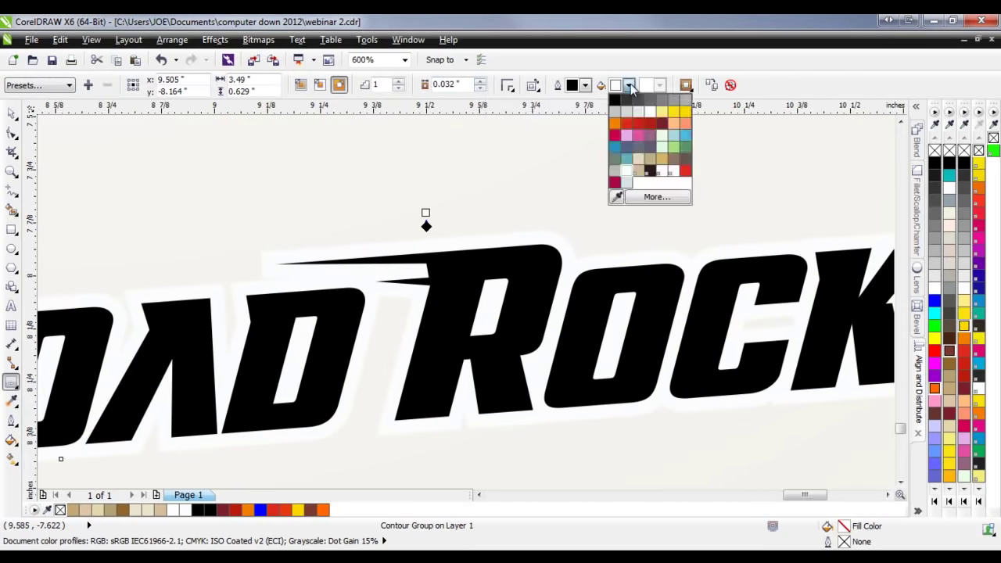
pyautogui.click(644, 128)
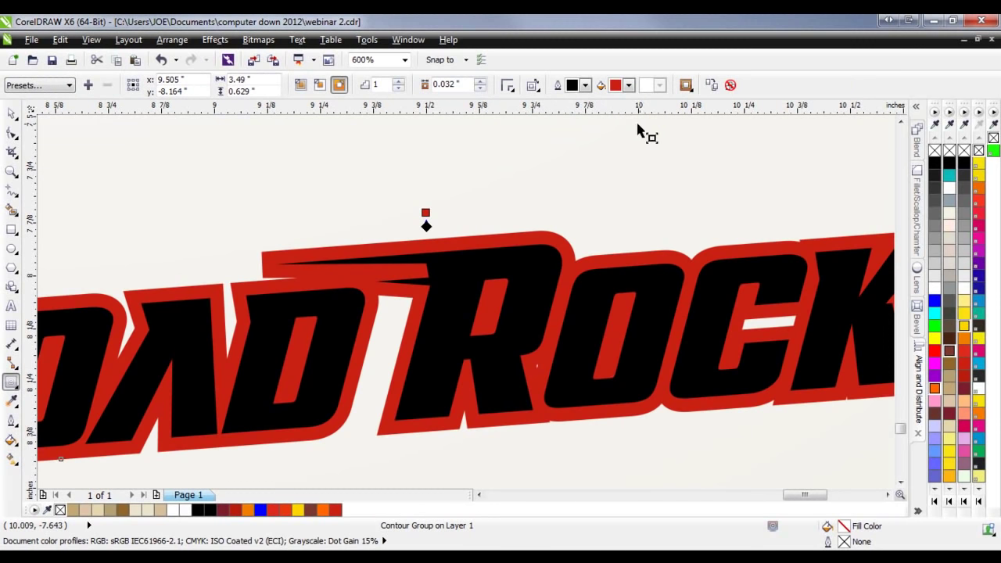
# - Reduce the red contour's offset to 0.01 inch so it forms a thin edge around the letters
pyautogui.click(480, 88)
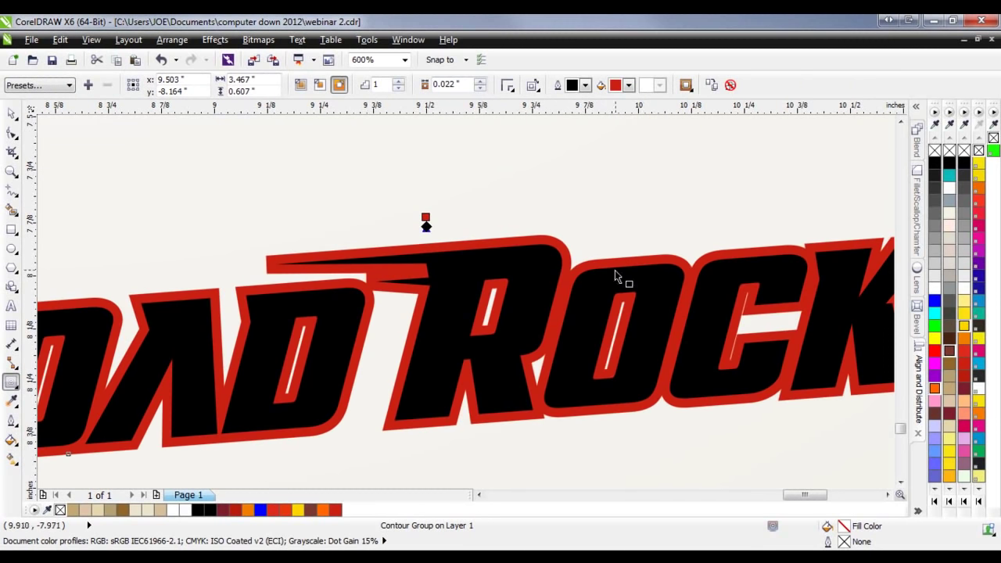
pyautogui.scroll(-2, 499, 351)
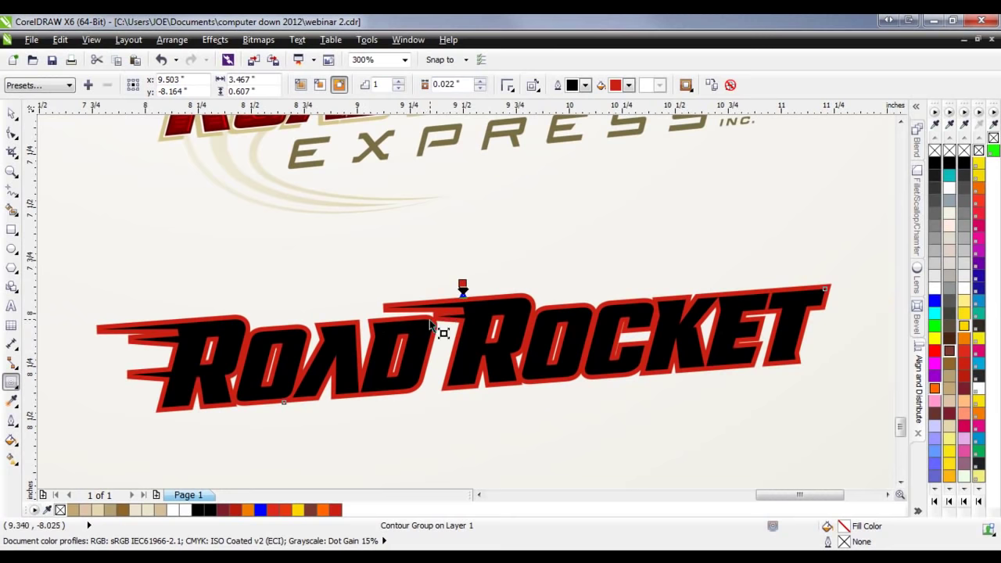
pyautogui.scroll(2, 516, 395)
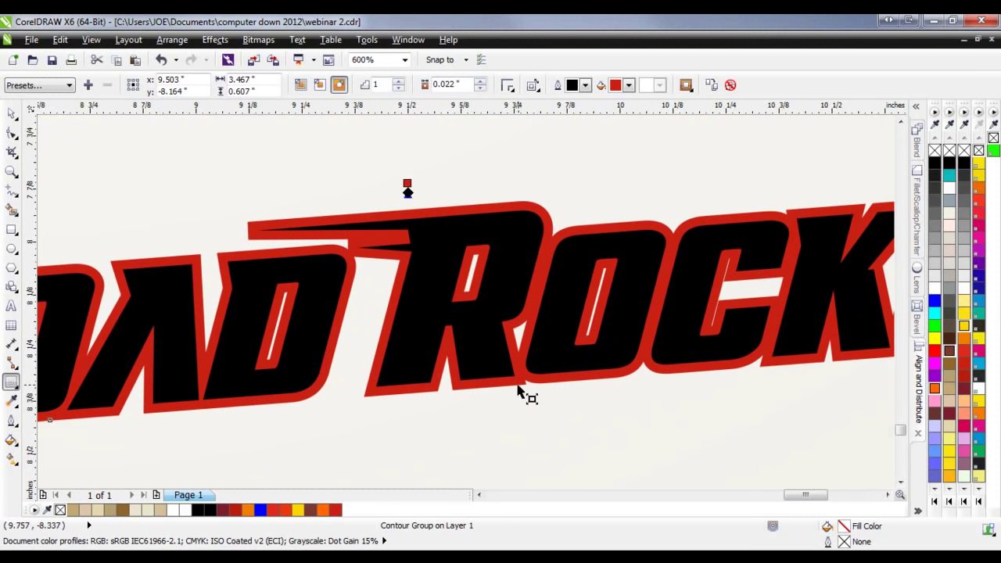
pyautogui.click(481, 88)
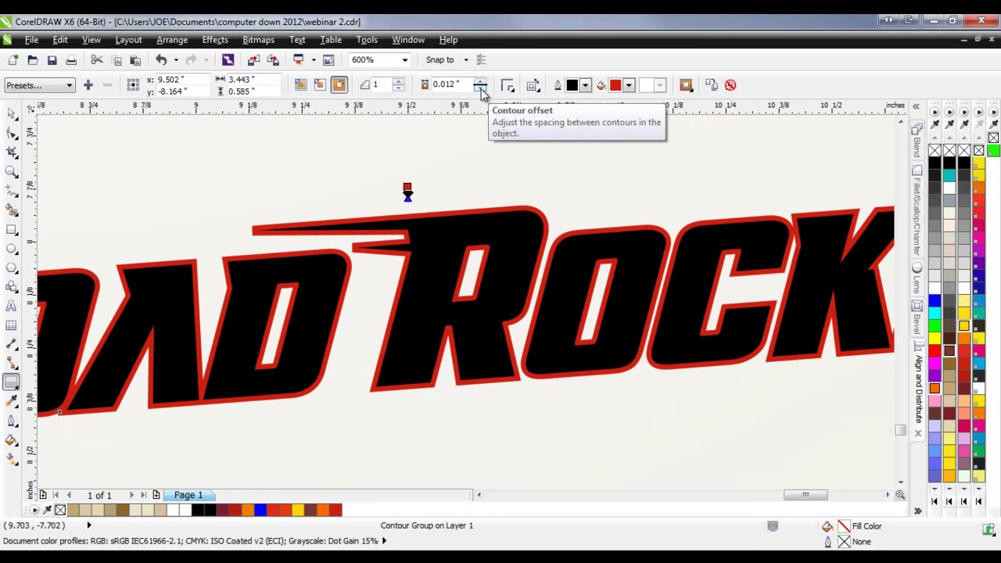
pyautogui.moveTo(452, 84); pyautogui.dragTo(448, 86)
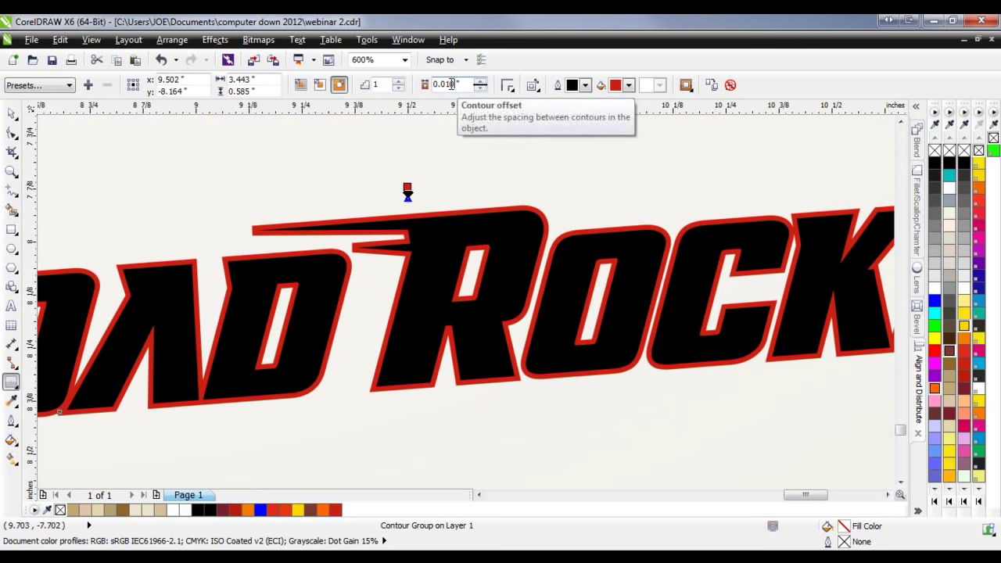
pyautogui.press('BackSpace')
pyautogui.press('Return')
# - Break the contour group apart into separate lettering and red contour shapes
pyautogui.click(11, 114)
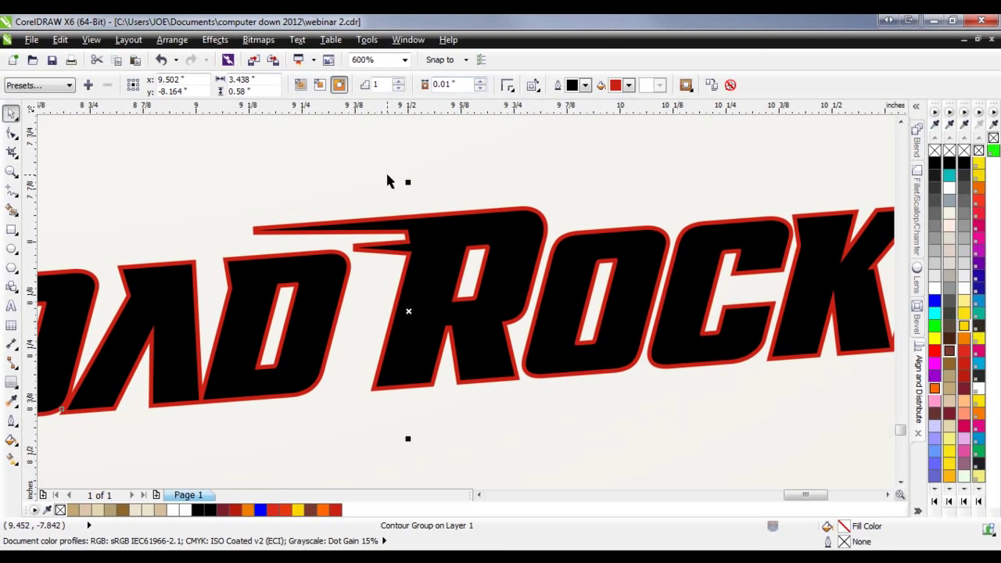
pyautogui.click(388, 180)
pyautogui.rightClick(392, 221)
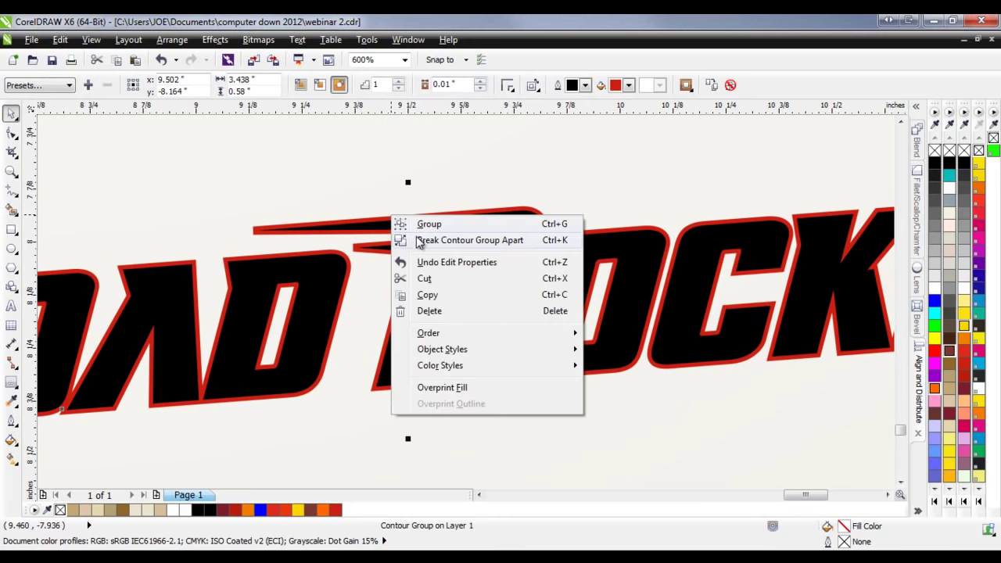
pyautogui.click(421, 239)
# - Select the black lettering and the red contour in turn to check that they are separate objects
pyautogui.click(403, 190)
pyautogui.click(402, 216)
pyautogui.moveTo(402, 216)
pyautogui.mouseDown()
pyautogui.moveTo(402, 178)
pyautogui.moveTo(402, 217)
pyautogui.mouseUp()
pyautogui.click(402, 364)
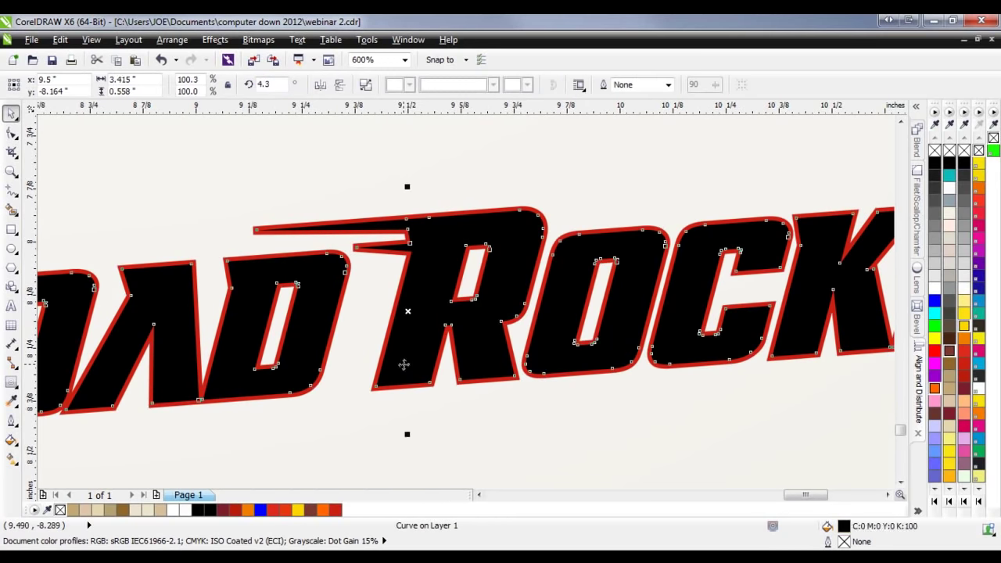
pyautogui.click(368, 438)
pyautogui.click(405, 392)
pyautogui.rightClick(405, 392)
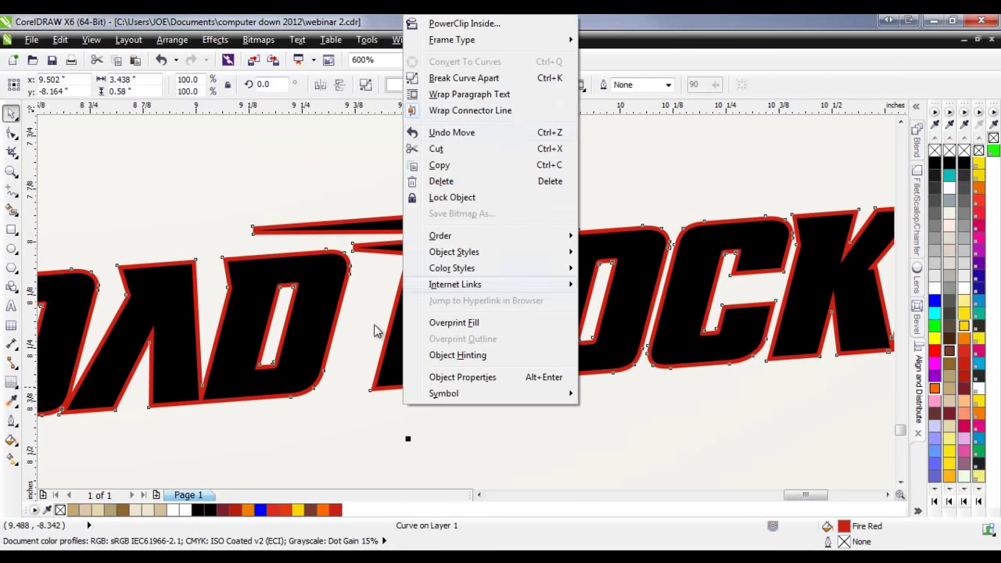
pyautogui.click(331, 446)
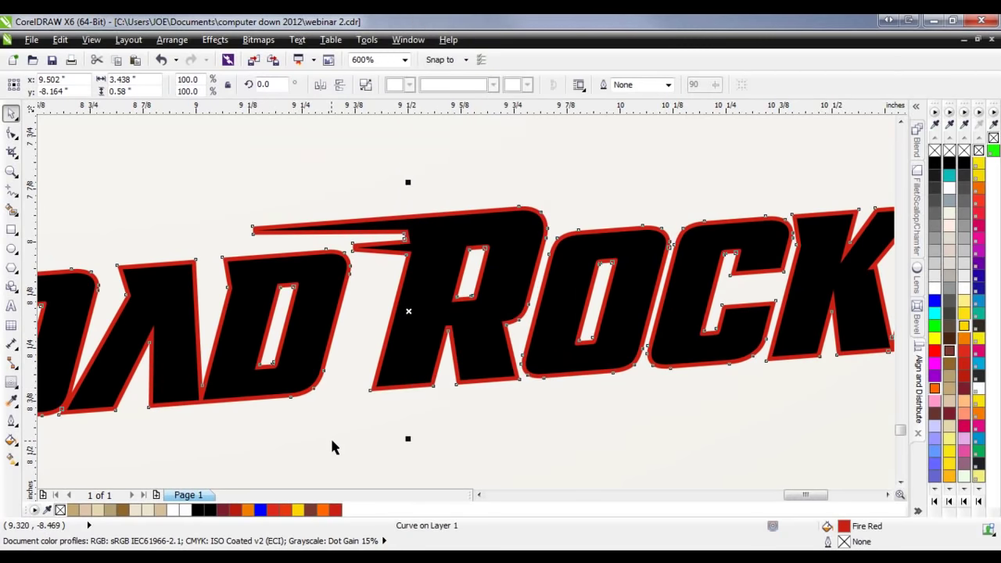
# - Place a duplicate of the black lettering slightly below and right of the original, and fill it blue
pyautogui.click(481, 408)
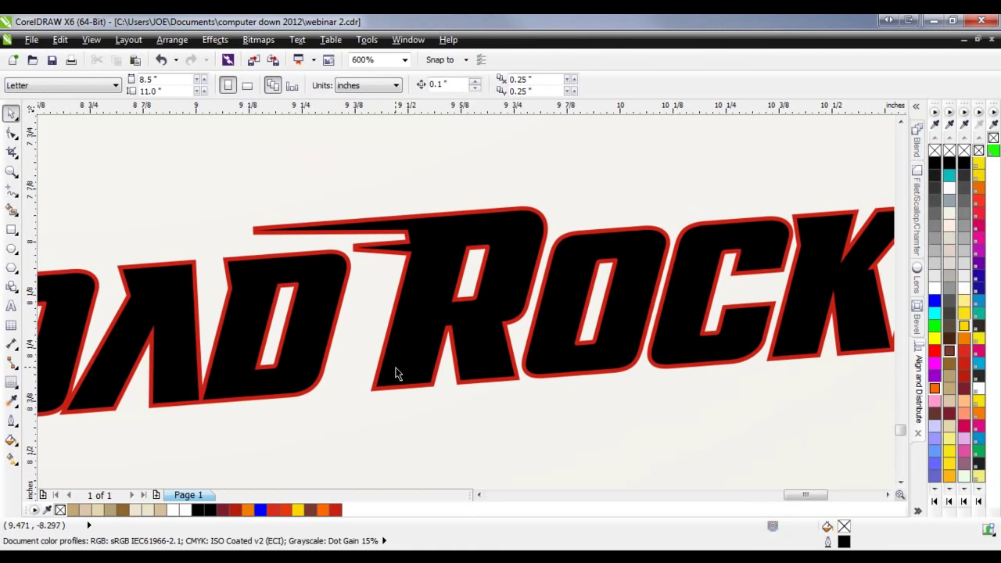
pyautogui.click(395, 372)
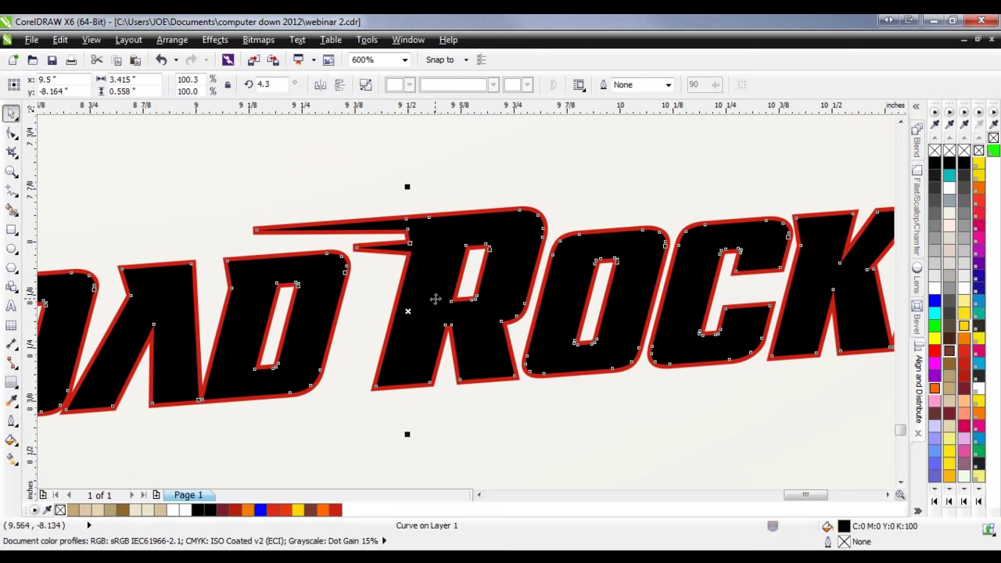
pyautogui.moveTo(435, 299); pyautogui.dragTo(442, 340)
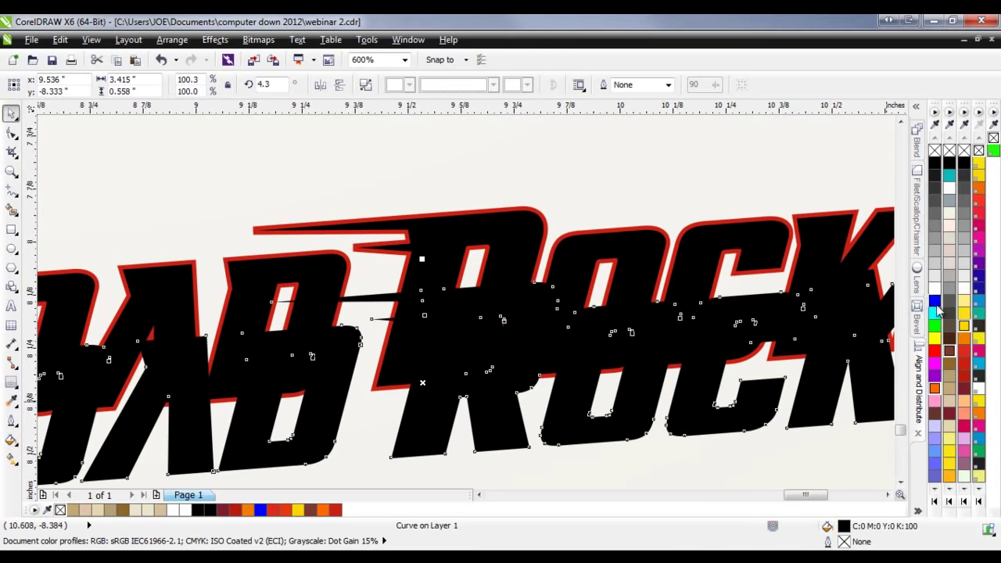
pyautogui.click(936, 303)
pyautogui.moveTo(425, 414); pyautogui.dragTo(434, 419)
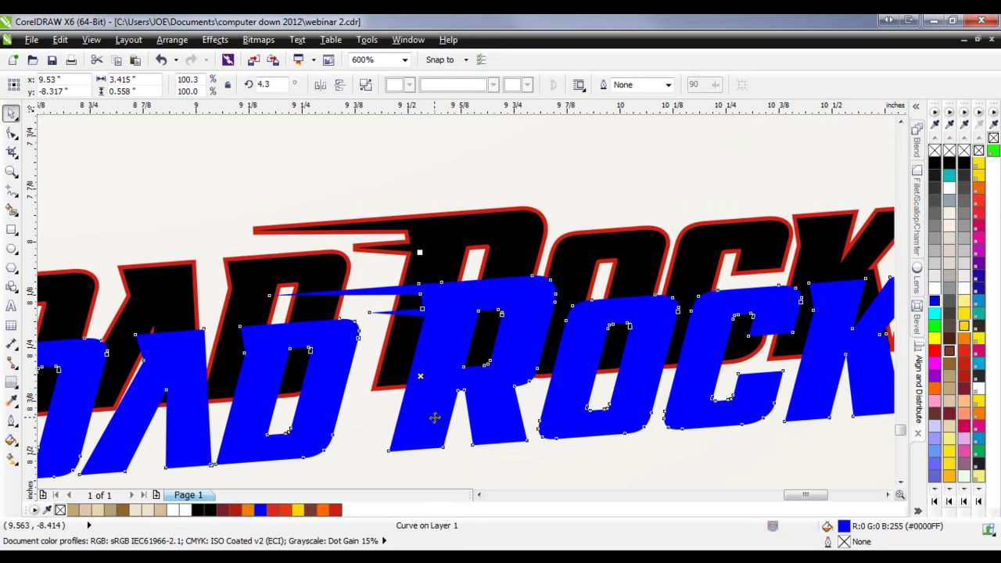
# - Try ordering the blue copy behind the red contour, and undo the reordering
pyautogui.click(172, 40)
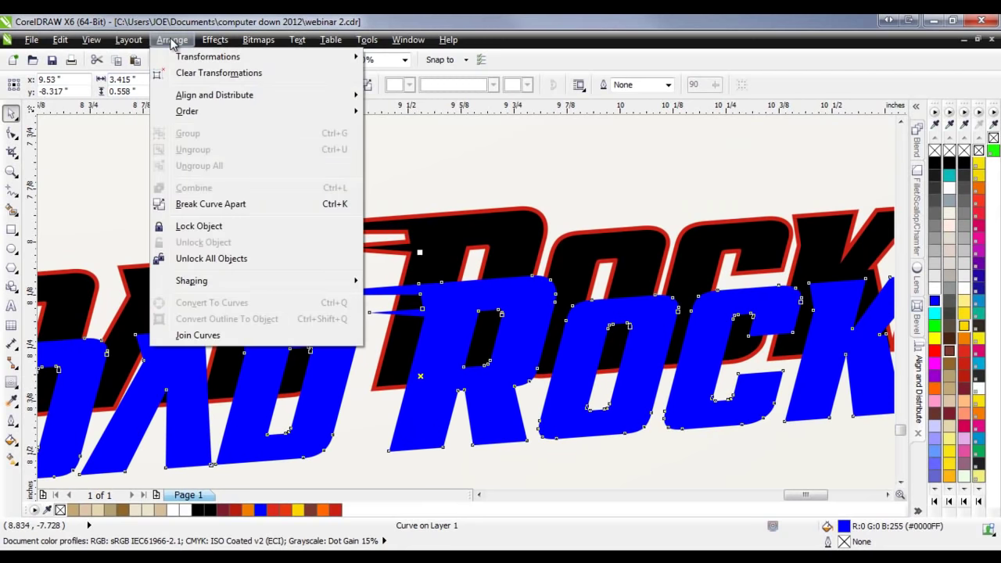
pyautogui.moveTo(226, 106)
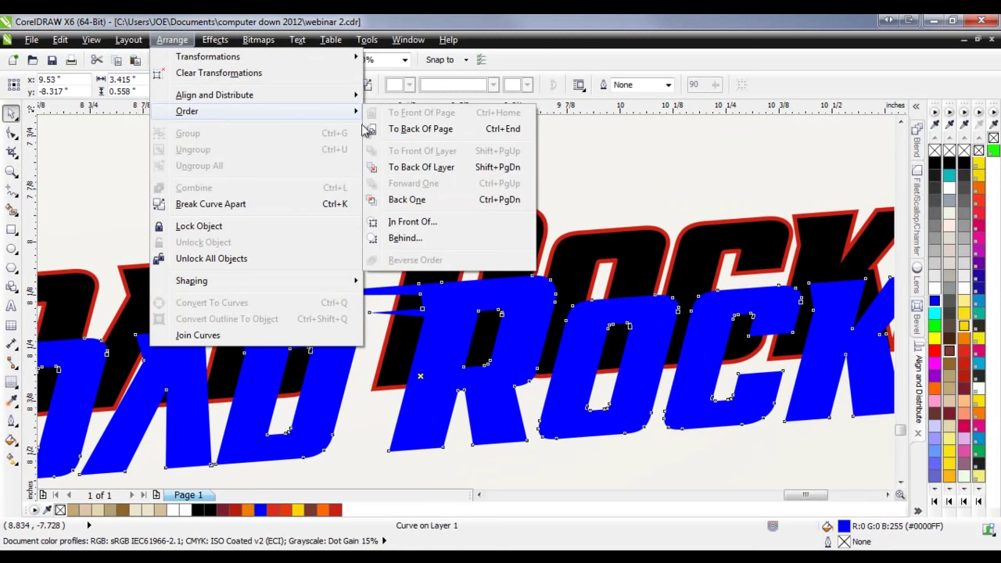
pyautogui.click(406, 239)
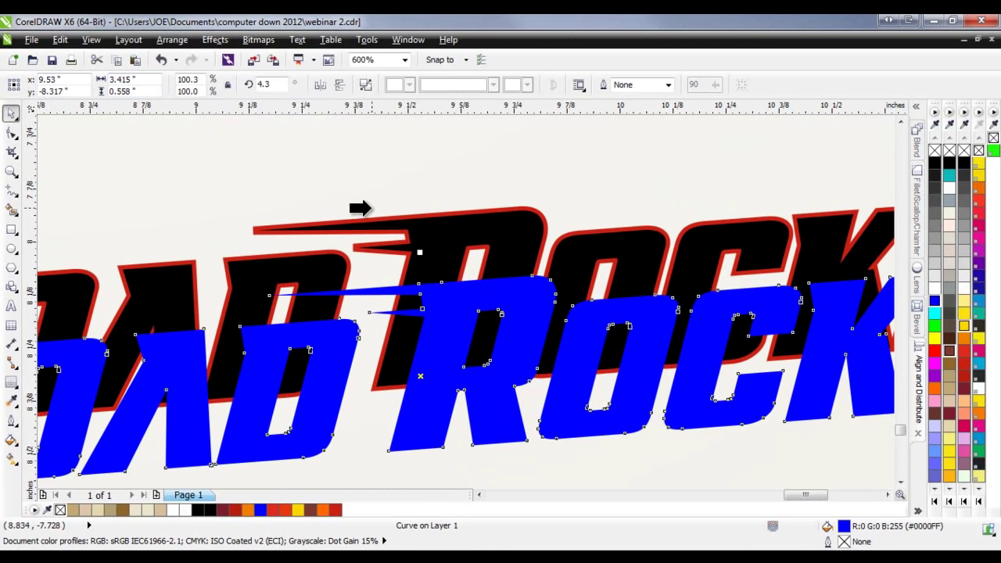
pyautogui.click(366, 225)
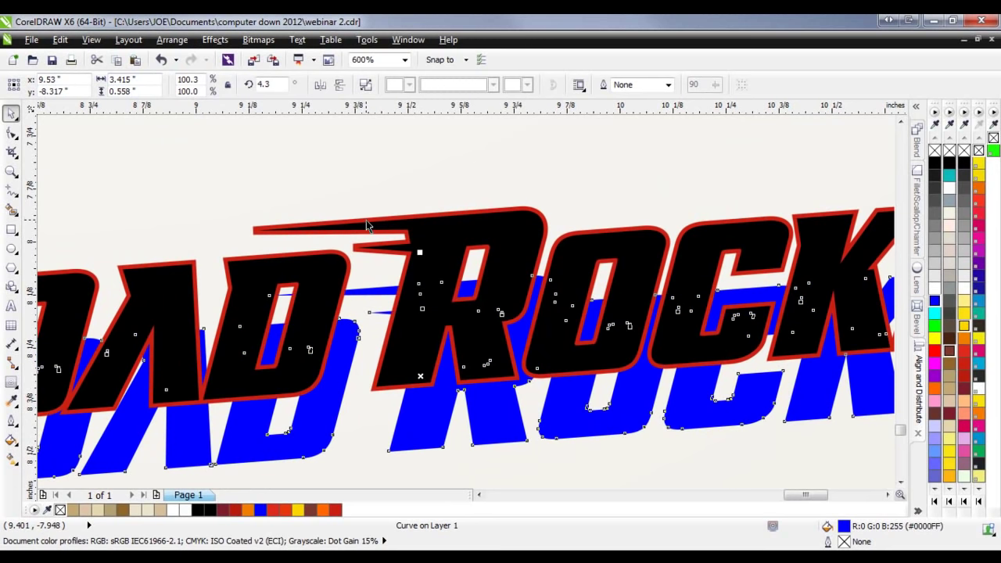
pyautogui.hotkey('ctrl', 'z')
pyautogui.click(405, 158)
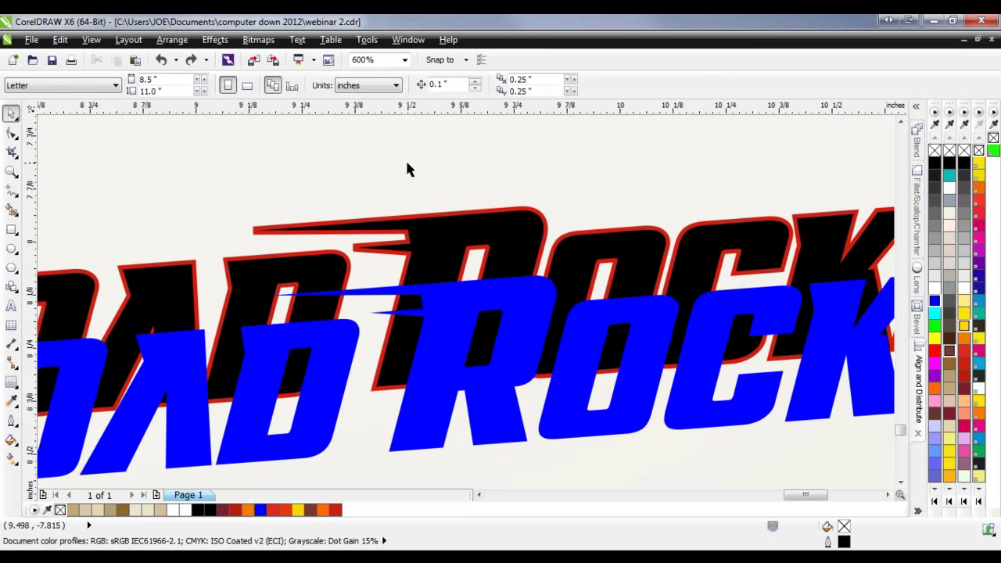
# - Send the blue copy of the lettering to the back of the layer
pyautogui.click(431, 399)
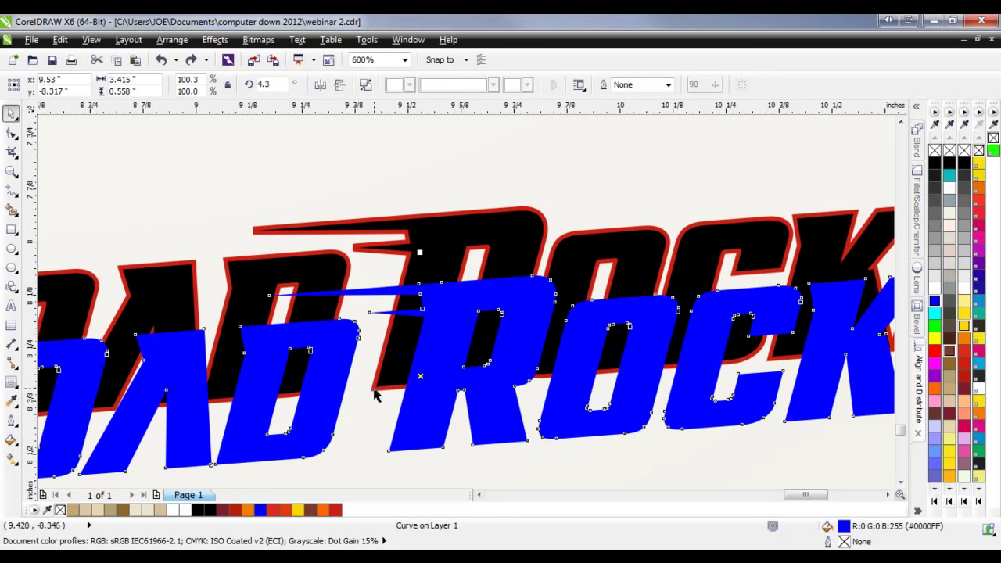
pyautogui.click(373, 431)
pyautogui.click(436, 418)
pyautogui.hotkey('shift', 'pagedown')
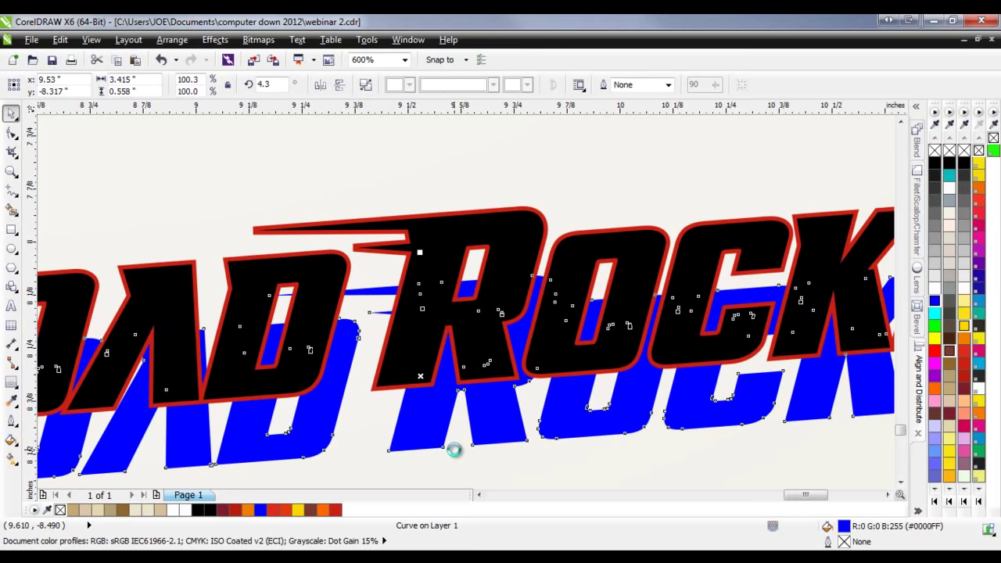
# - Move the blue copy up and left so it sits as a drop shadow just below and left of the letters
pyautogui.moveTo(431, 410); pyautogui.dragTo(399, 384)
pyautogui.scroll(2, 383, 401)
pyautogui.scroll(-2, 452, 433)
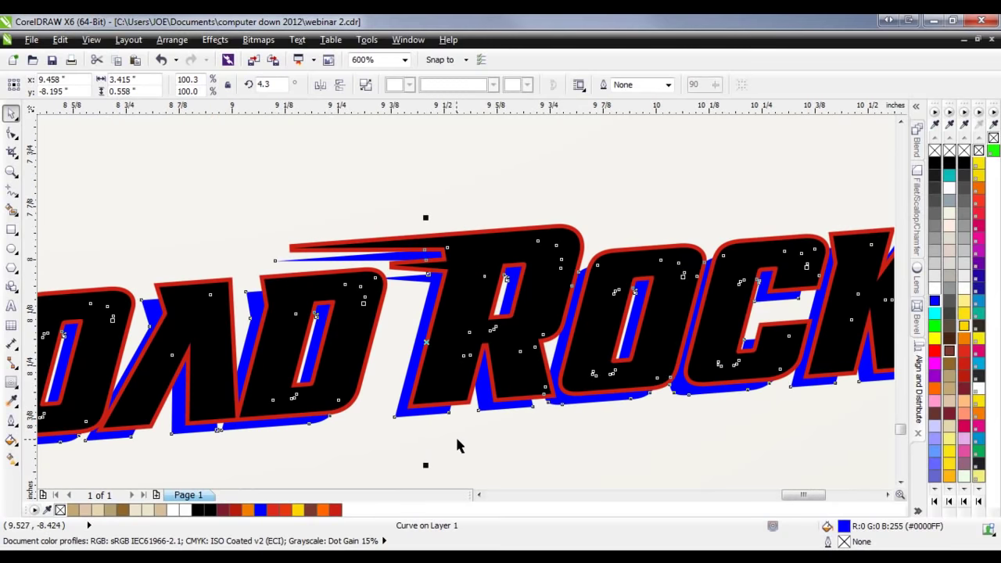
pyautogui.click(457, 444)
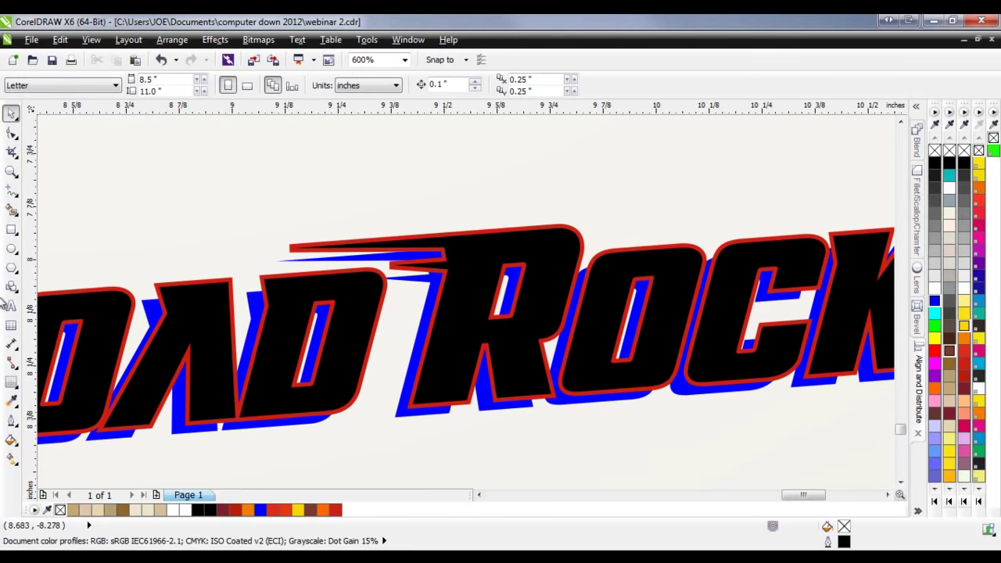
# - Sample the page background with the Attributes Eyedropper and apply its properties to the red contour
pyautogui.click(14, 402)
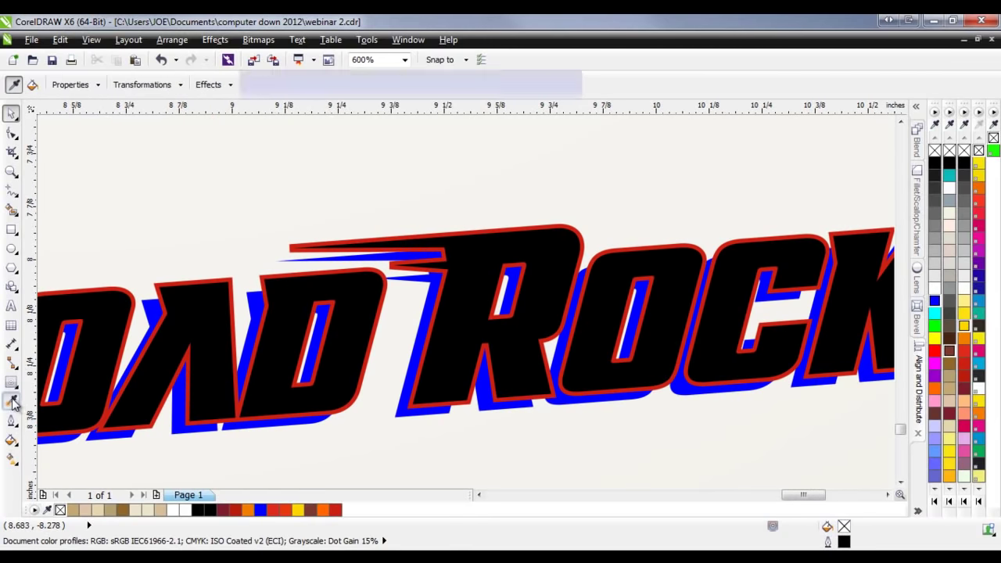
pyautogui.click(234, 244)
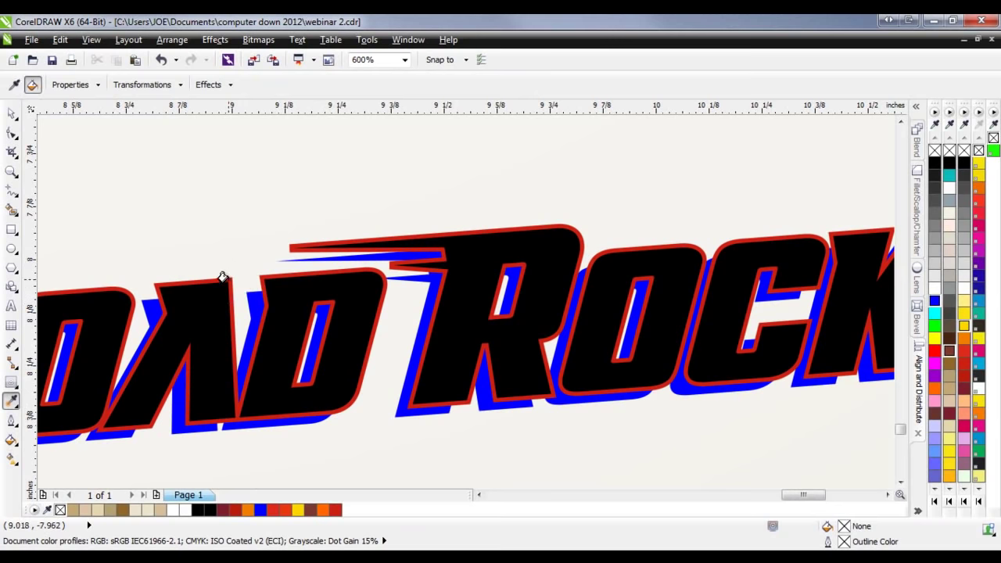
pyautogui.click(227, 278)
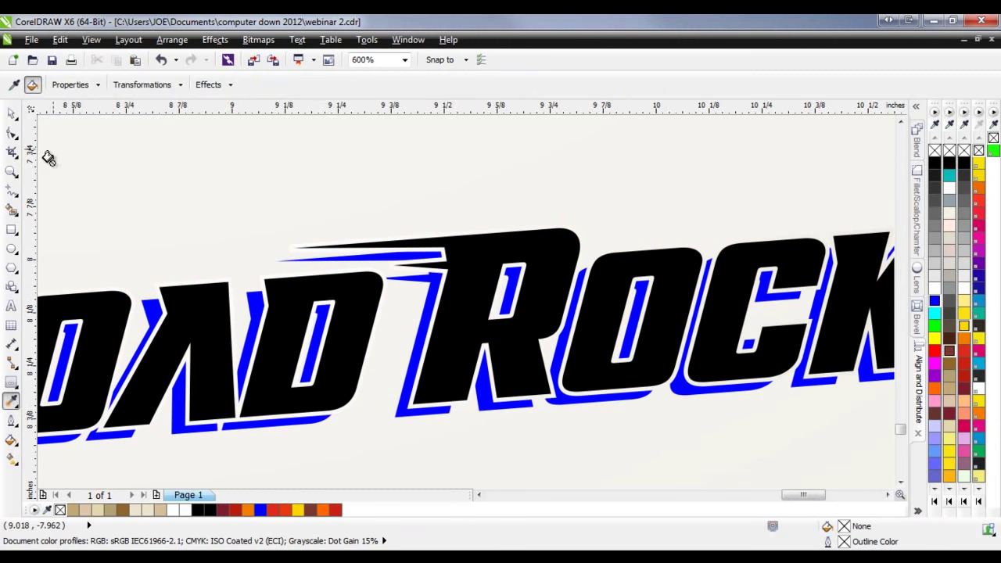
# - Fill the blue drop-shadow copy of the lettering with beige from the colour palette
pyautogui.click(11, 114)
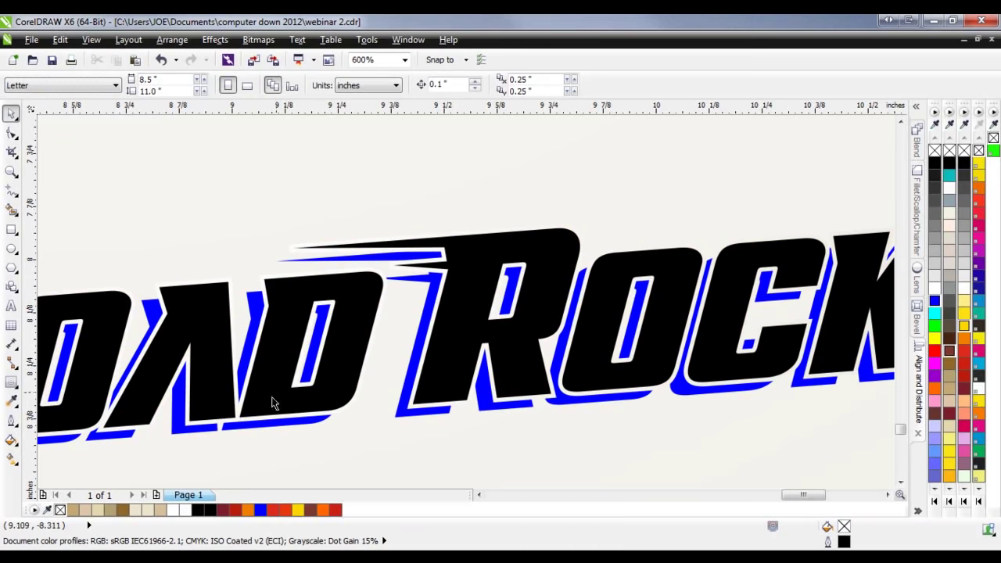
pyautogui.click(259, 429)
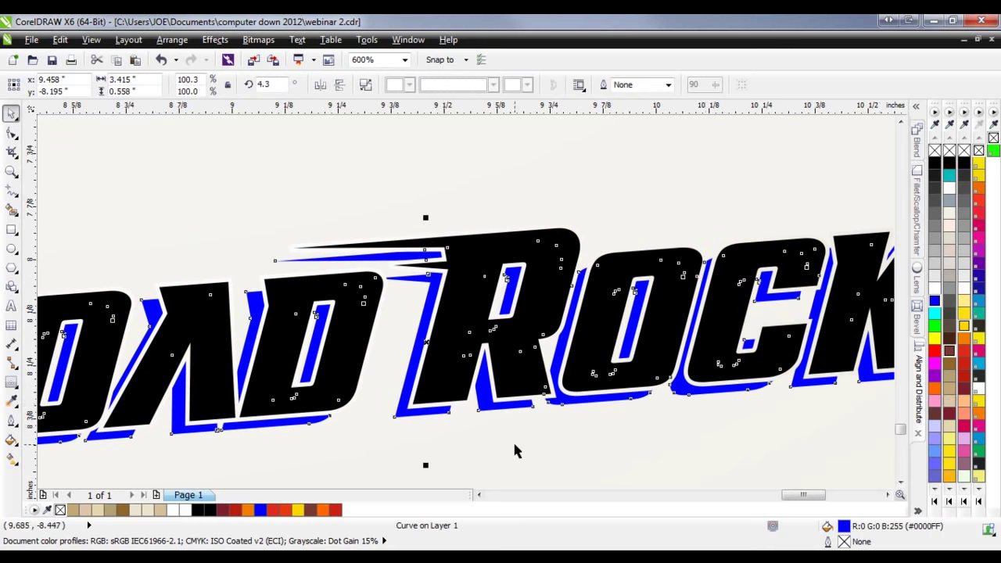
pyautogui.click(949, 390)
pyautogui.click(949, 400)
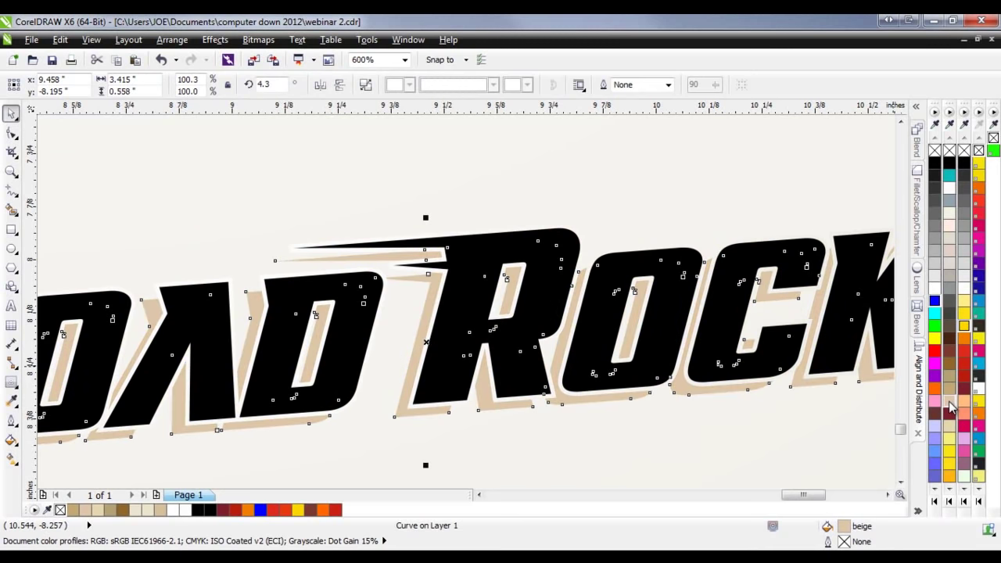
pyautogui.click(609, 464)
pyautogui.scroll(-2, 409, 415)
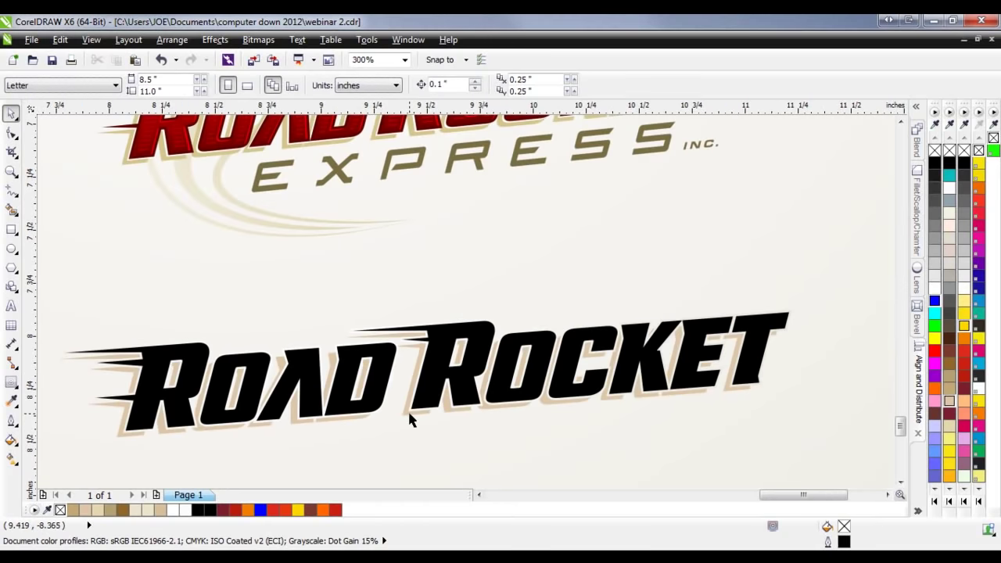
# - Examine the edges, inner fill and shadow of the red lettering in the finished reference logo
pyautogui.click(193, 352)
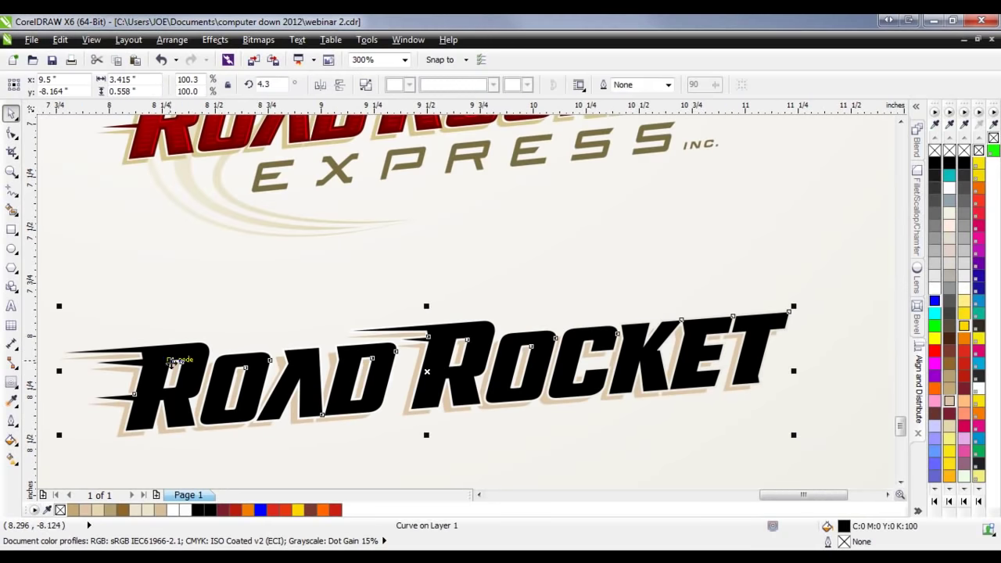
pyautogui.scroll(-2, 206, 276)
pyautogui.scroll(3, 207, 282)
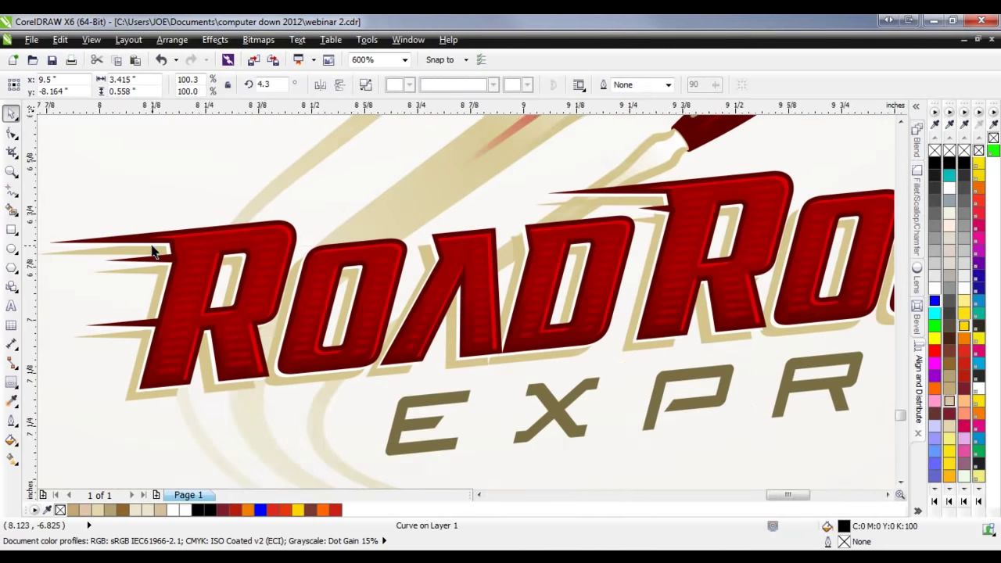
pyautogui.scroll(-1, 104, 309)
pyautogui.scroll(1, 107, 311)
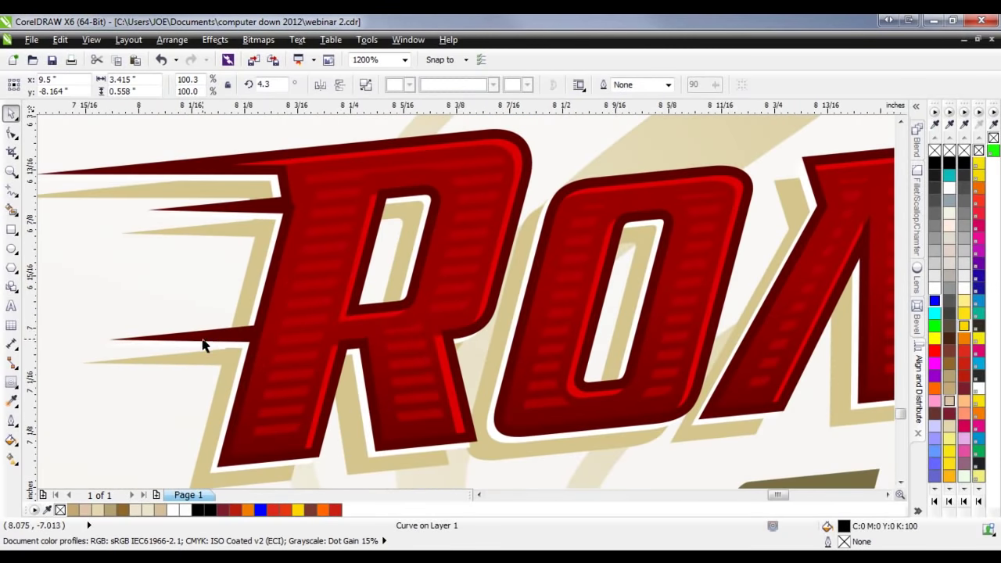
pyautogui.scroll(-1, 219, 347)
pyautogui.scroll(1, 247, 332)
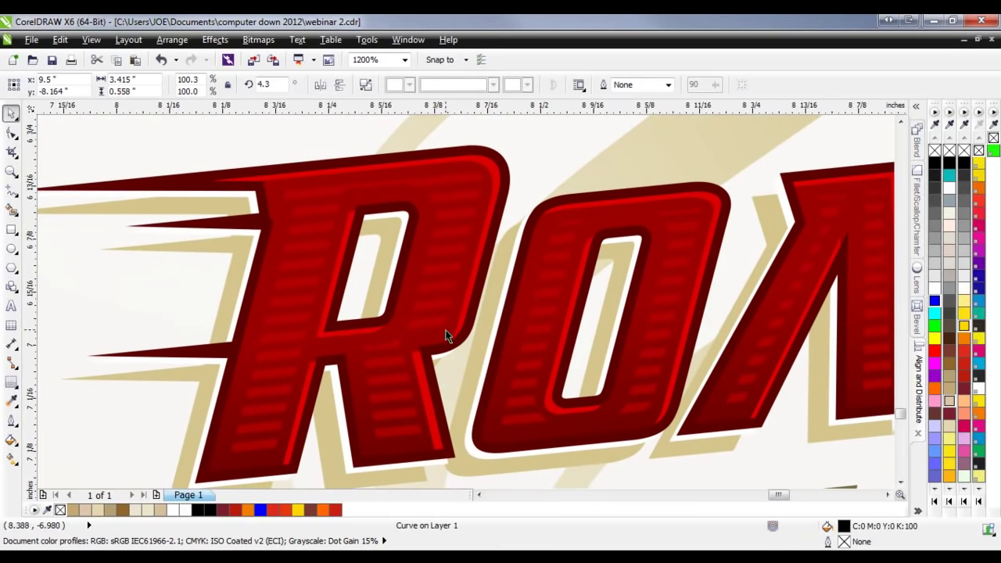
pyautogui.scroll(-3, 446, 335)
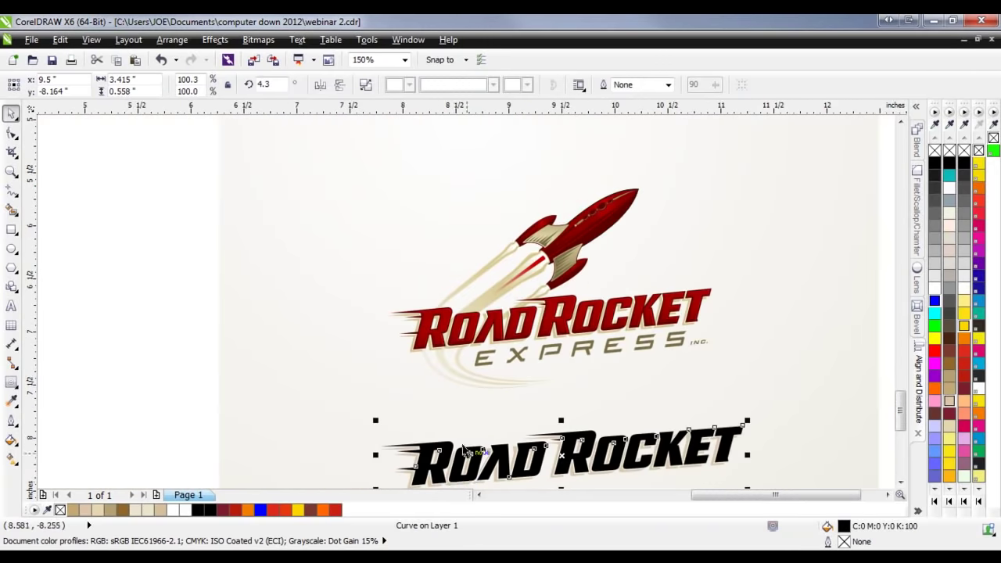
pyautogui.scroll(3, 469, 450)
pyautogui.click(552, 403)
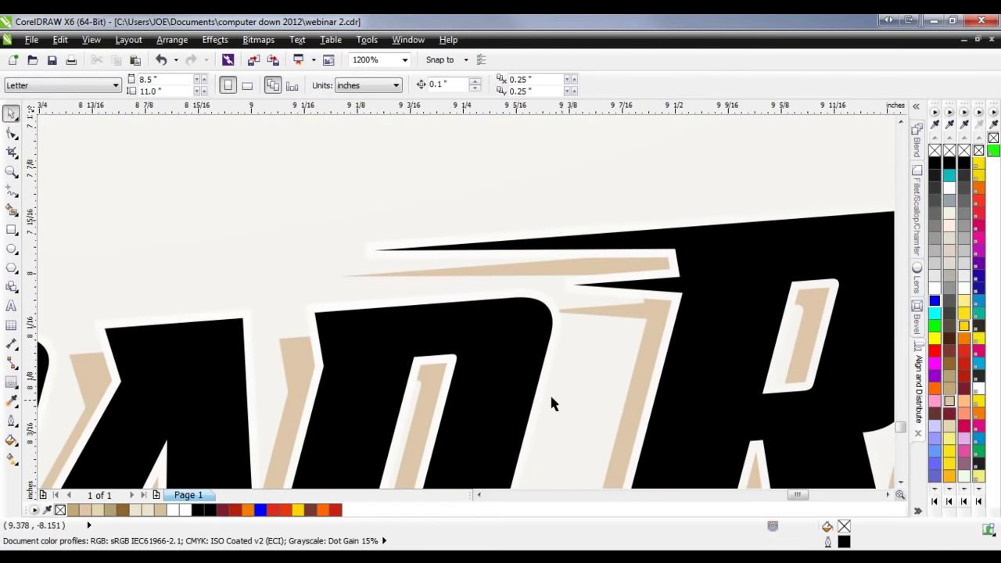
# - Try a maroon fill on the black lettering, and replace it with pure red (R255 G0 B0)
pyautogui.click(349, 342)
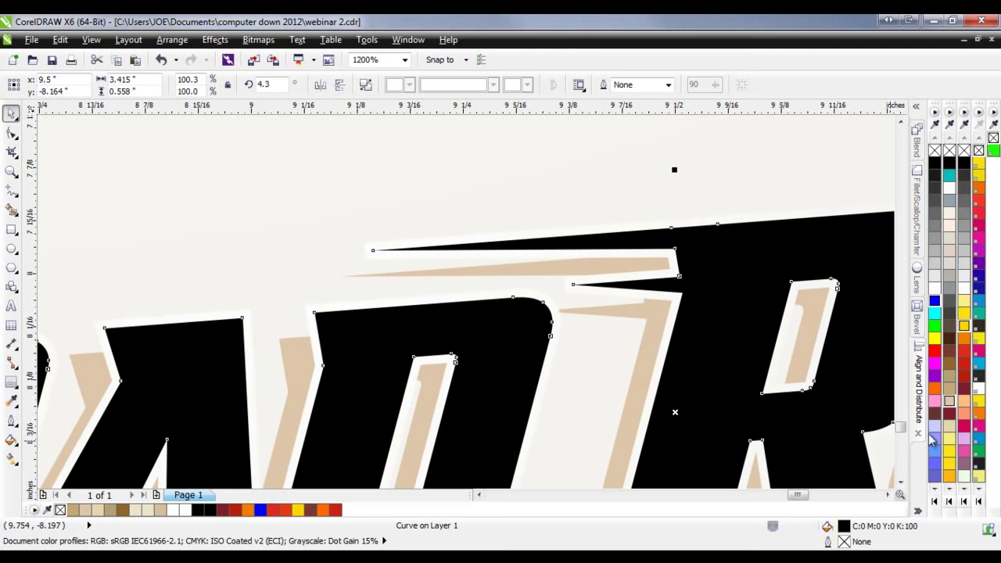
pyautogui.click(966, 390)
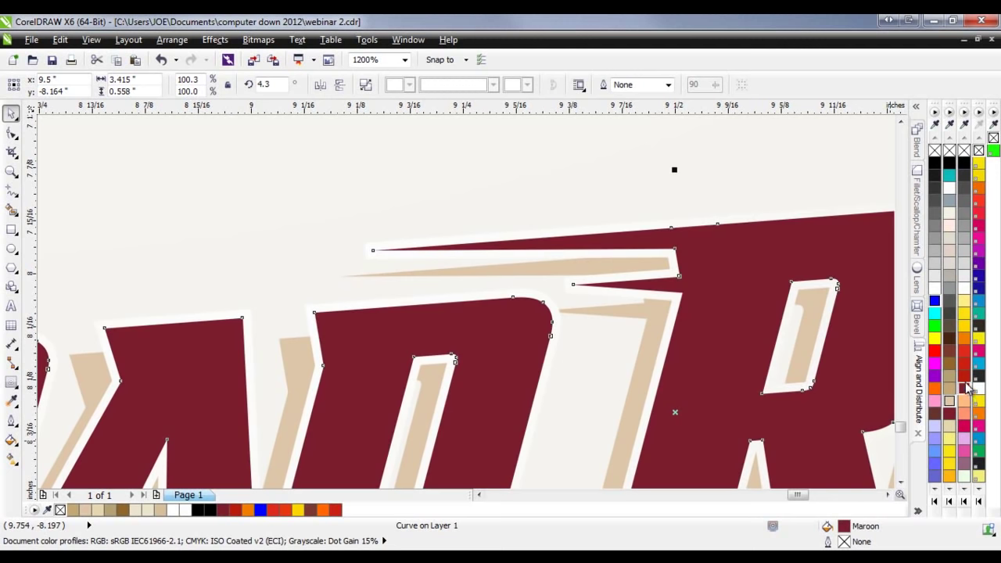
pyautogui.click(936, 357)
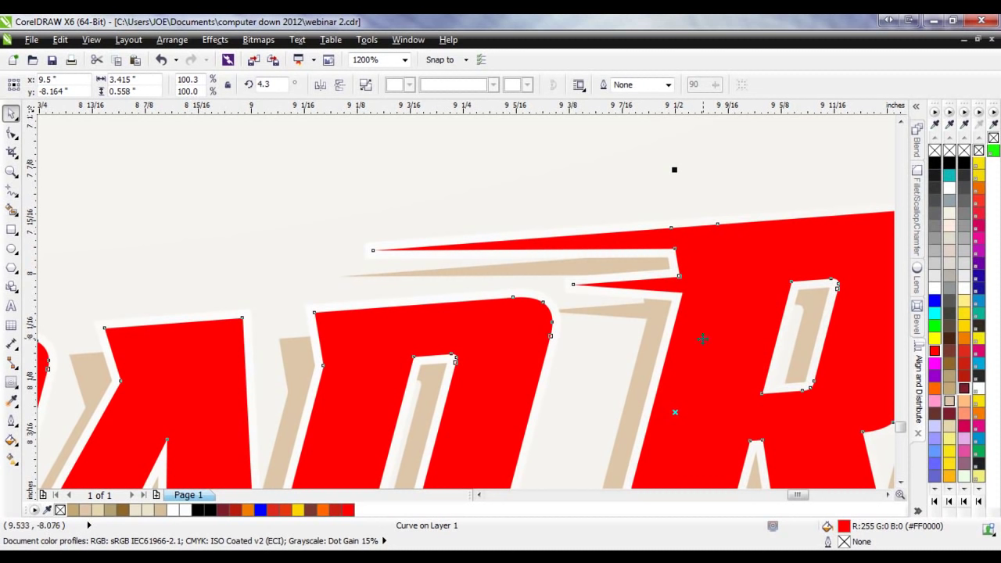
# - Darken the lettering's red fill by gradually mixing in black until it is #7A0000
pyautogui.keyDown('ctrl'); pyautogui.click(933, 164); pyautogui.keyUp('ctrl')
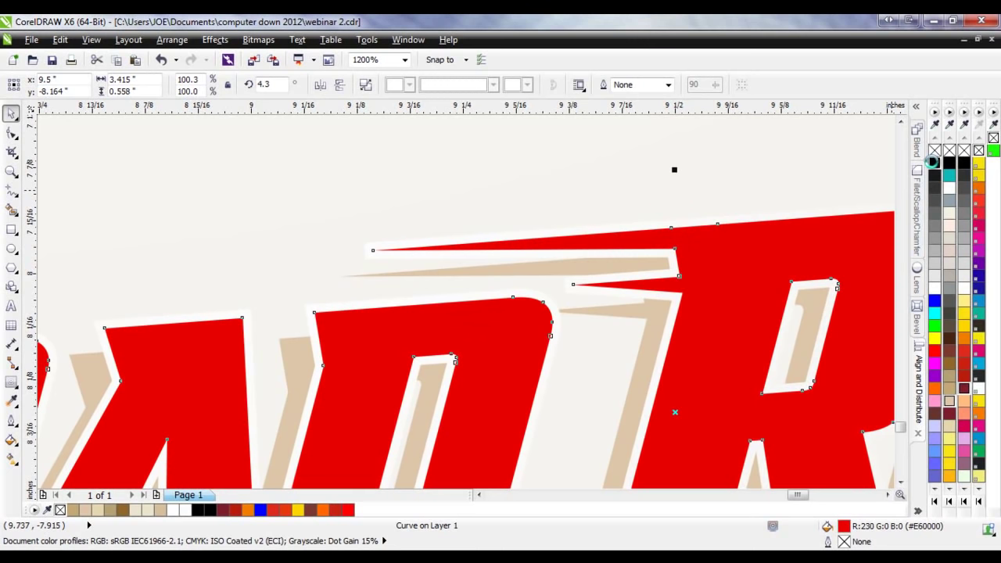
pyautogui.keyDown('ctrl'); pyautogui.click(933, 164); pyautogui.keyUp('ctrl')
pyautogui.keyDown('ctrl'); pyautogui.click(934, 164); pyautogui.keyUp('ctrl')
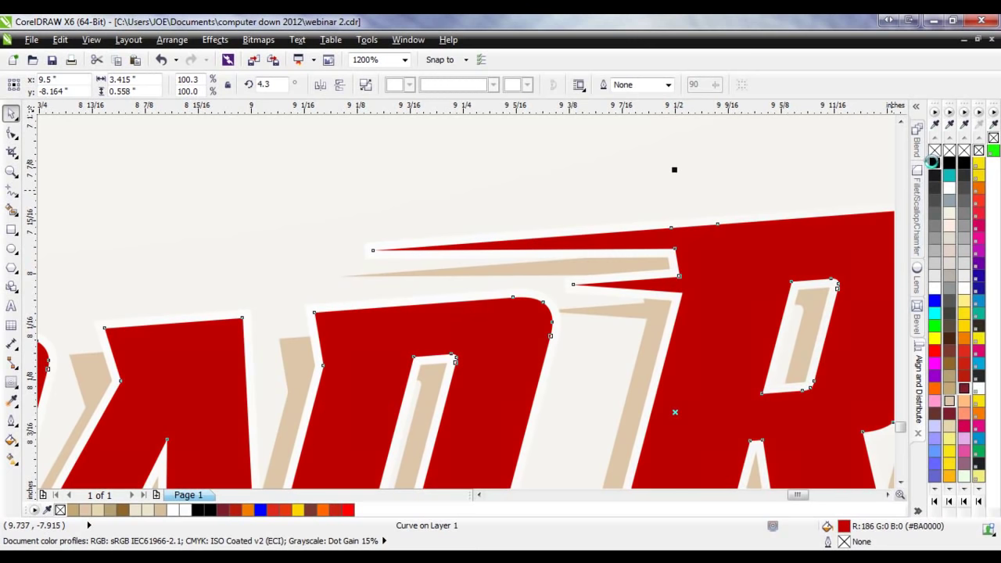
pyautogui.keyDown('ctrl'); pyautogui.click(933, 164); pyautogui.keyUp('ctrl')
pyautogui.keyDown('ctrl'); pyautogui.click(934, 163); pyautogui.keyUp('ctrl')
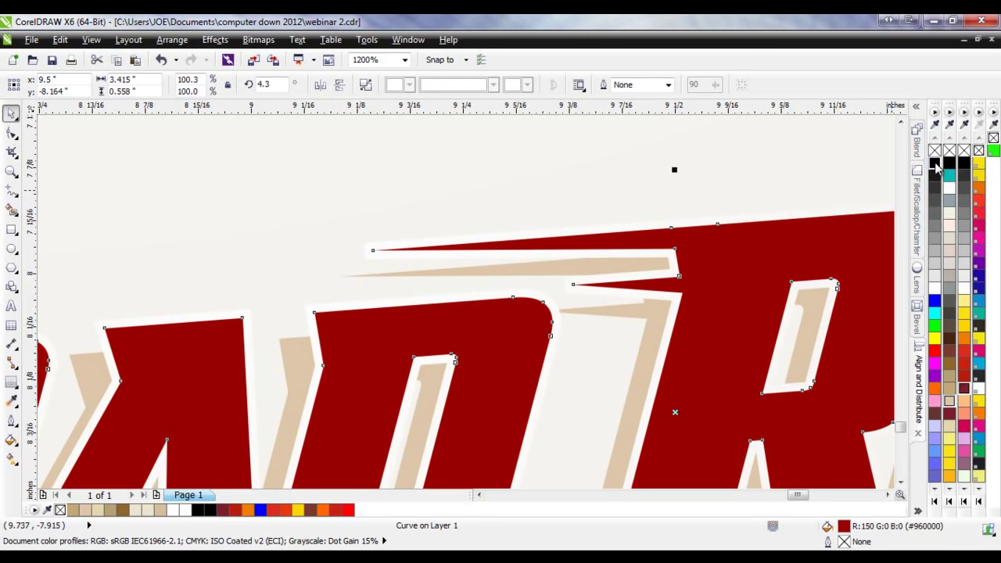
pyautogui.keyDown('ctrl'); pyautogui.click(936, 165); pyautogui.keyUp('ctrl')
pyautogui.keyDown('ctrl'); pyautogui.click(935, 165); pyautogui.keyUp('ctrl')
# - Apply a one-step inside contour with a 0.01" offset and a red fill to the dark red lettering
pyautogui.scroll(-2, 675, 383)
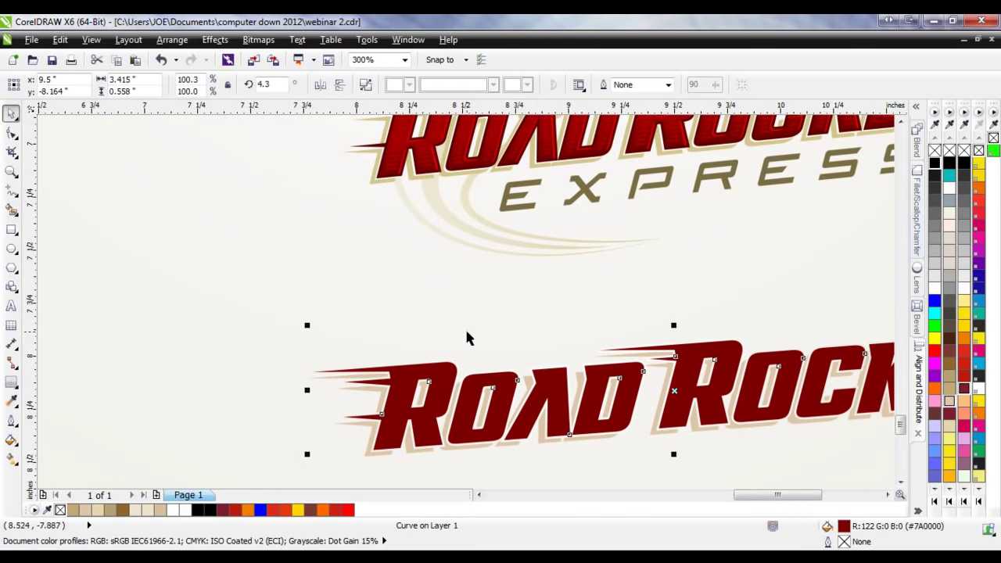
pyautogui.scroll(1, 470, 415)
pyautogui.scroll(1, 493, 395)
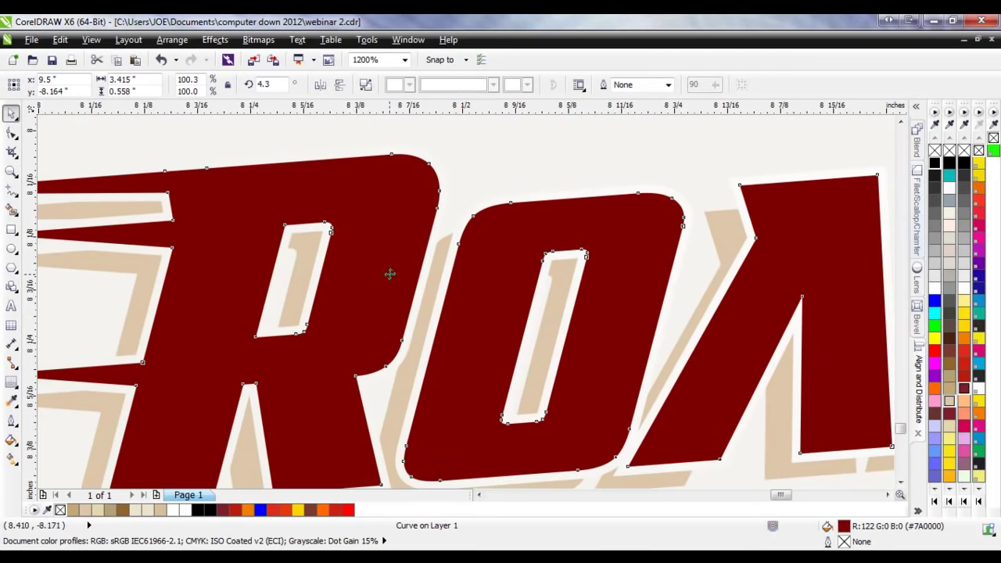
pyautogui.scroll(-1, 370, 276)
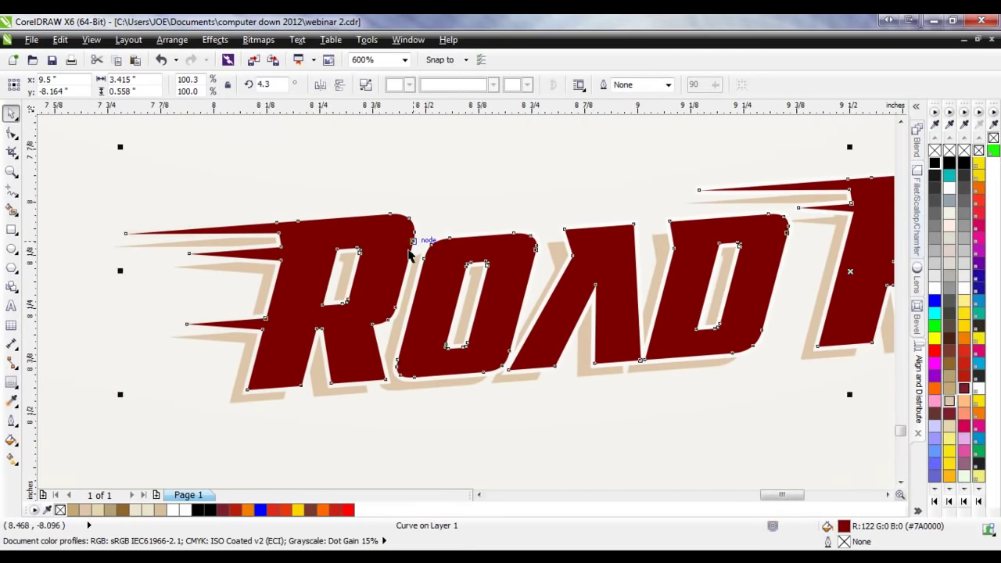
pyautogui.click(11, 383)
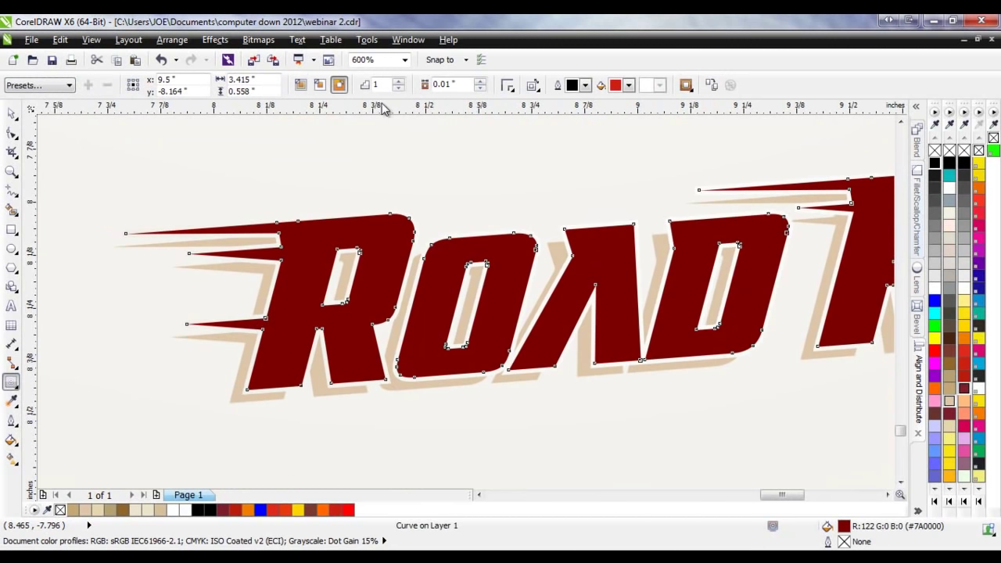
pyautogui.click(320, 85)
pyautogui.scroll(2, 416, 232)
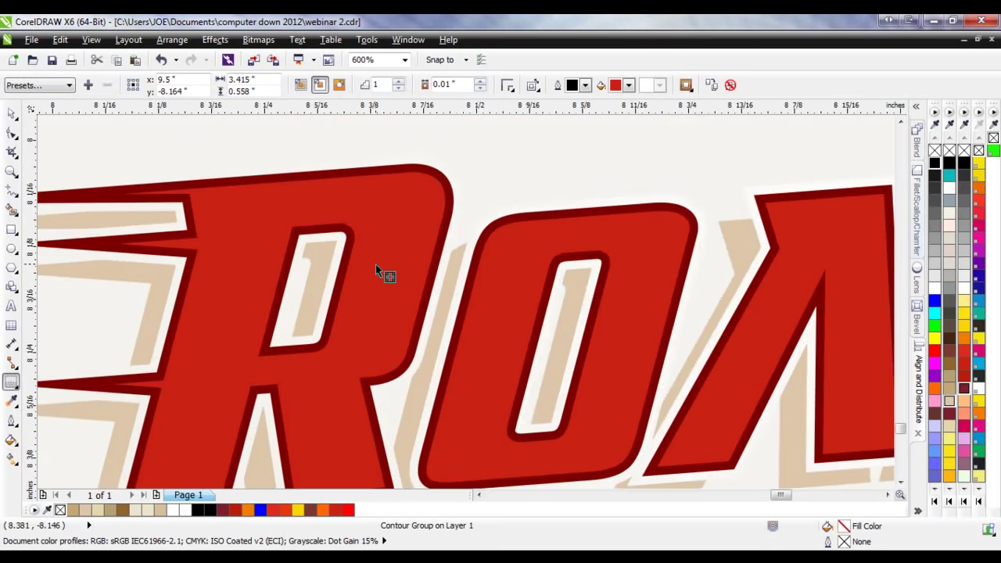
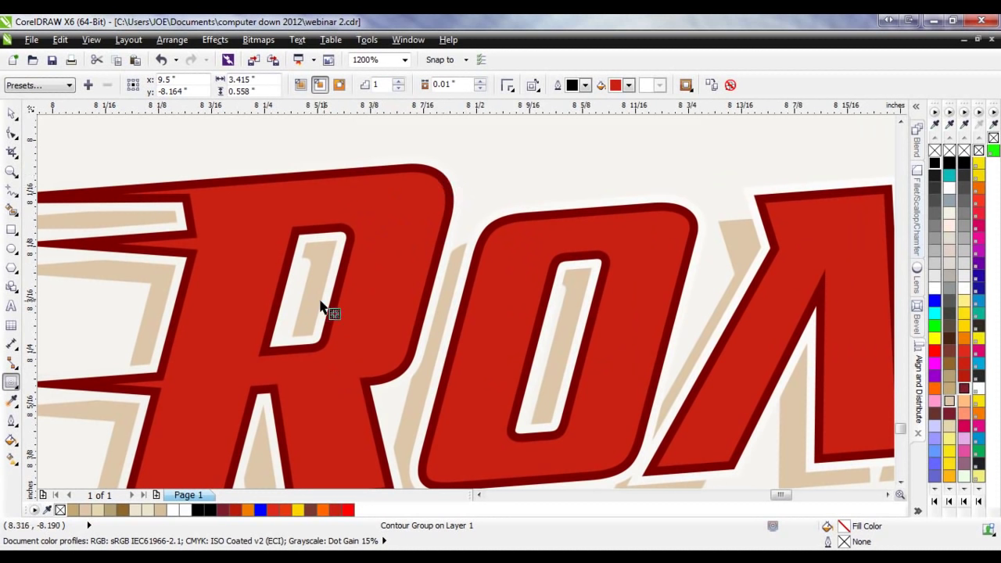
# - Compare the contoured lettering with the inner shading and outline of the finished reference logo's letters
pyautogui.click(12, 114)
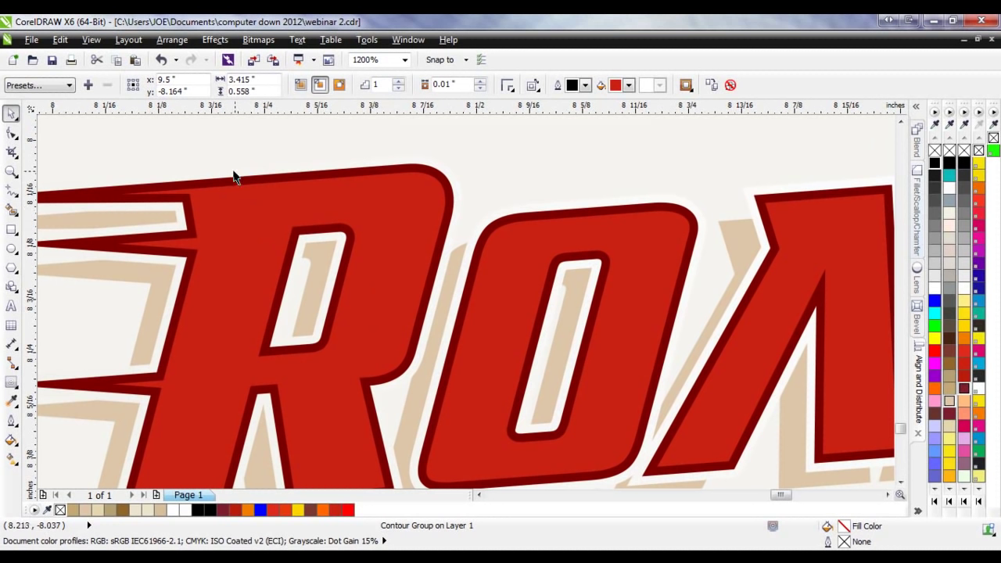
pyautogui.click(484, 170)
pyautogui.scroll(-2, 312, 324)
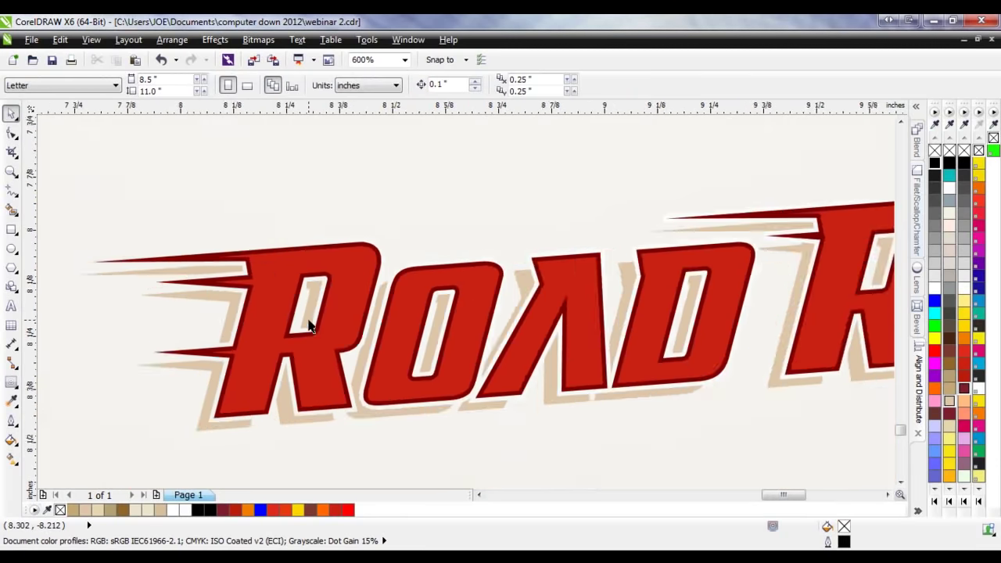
pyautogui.scroll(-1, 413, 277)
pyautogui.scroll(3, 344, 164)
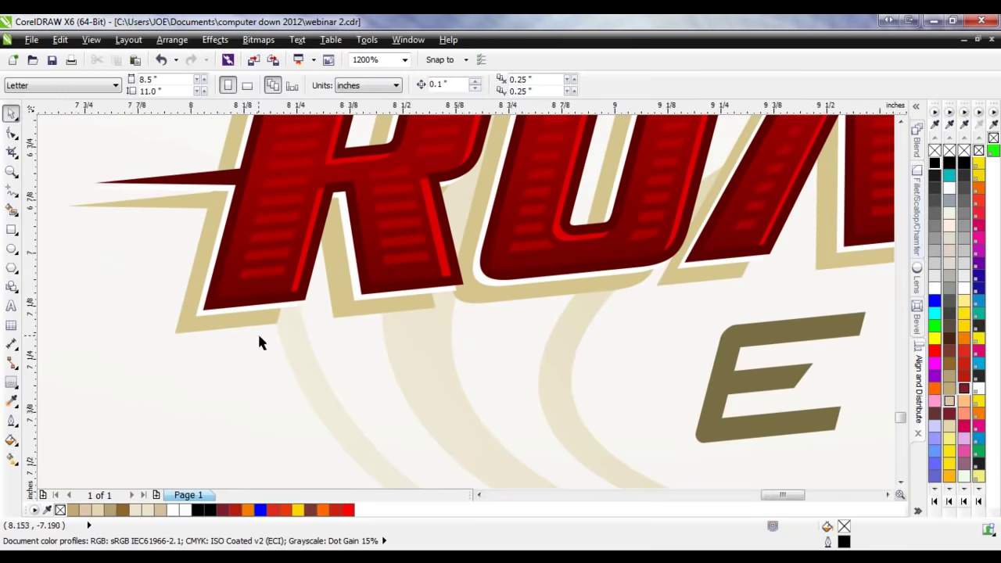
pyautogui.scroll(2, 280, 212)
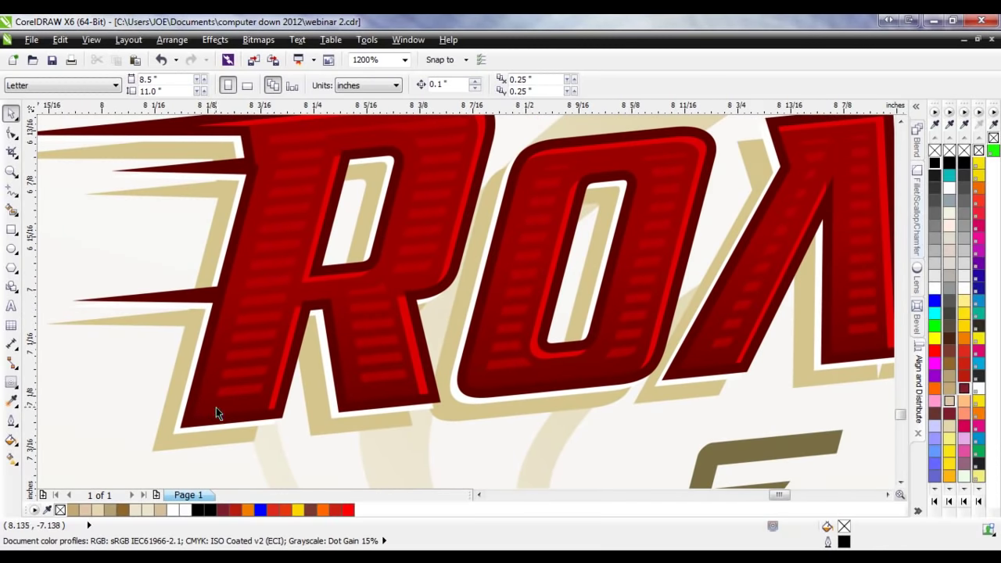
pyautogui.scroll(-2, 234, 407)
pyautogui.scroll(-1, 234, 219)
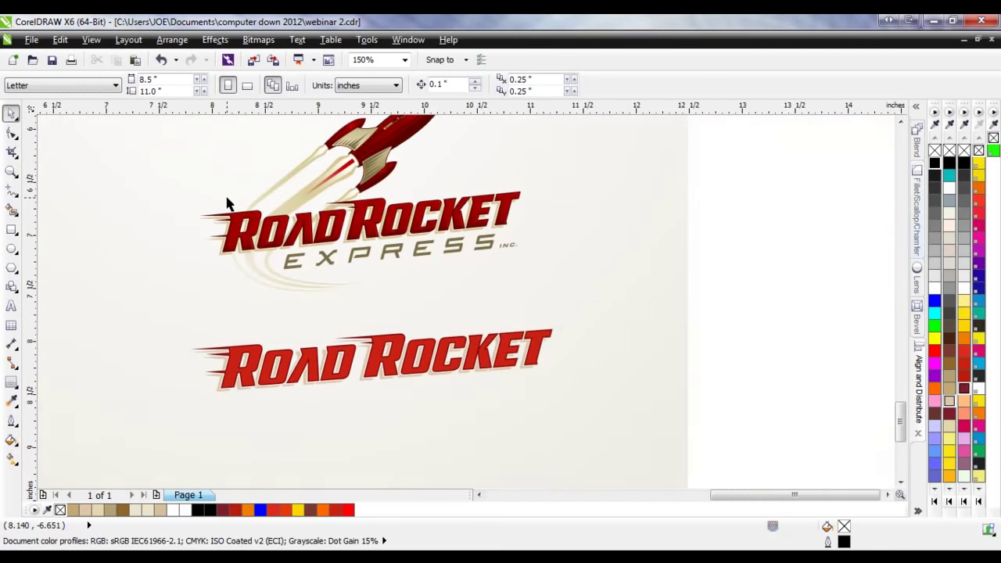
pyautogui.scroll(2, 287, 420)
# - Break the lettering's contour group apart so the inner red shape is a separate curve
pyautogui.click(277, 389)
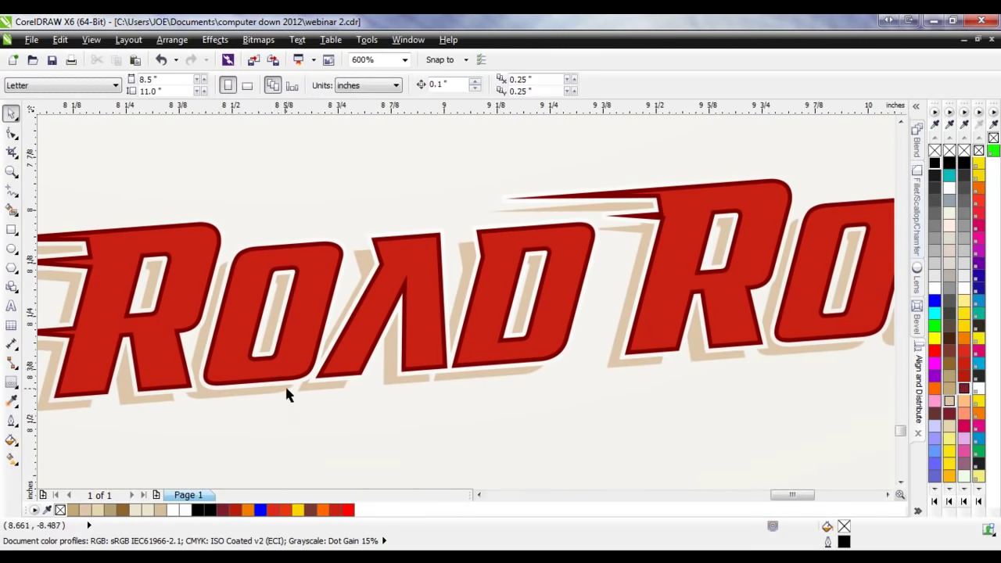
pyautogui.rightClick(282, 378)
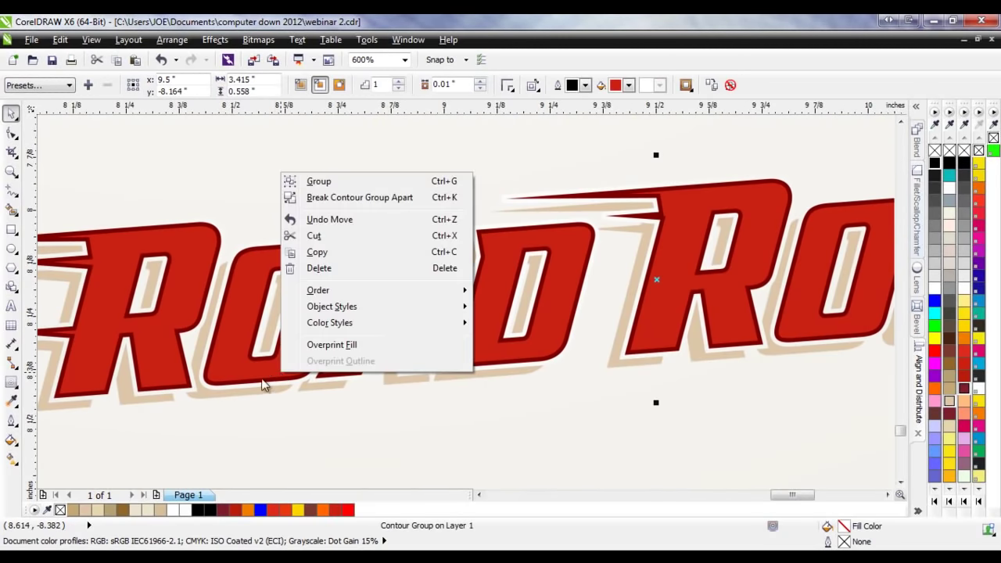
pyautogui.click(258, 415)
pyautogui.rightClick(238, 363)
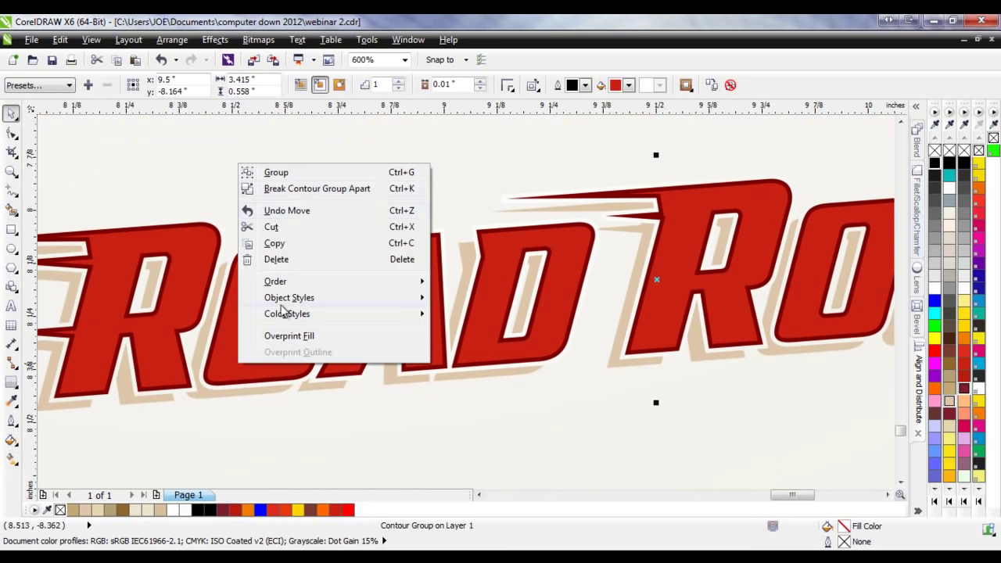
pyautogui.click(316, 190)
# - Try moving the separated inner red lettering upward, and undo the move
pyautogui.click(318, 226)
pyautogui.click(321, 275)
pyautogui.moveTo(322, 275); pyautogui.dragTo(321, 190)
pyautogui.hotkey('ctrl', 'z')
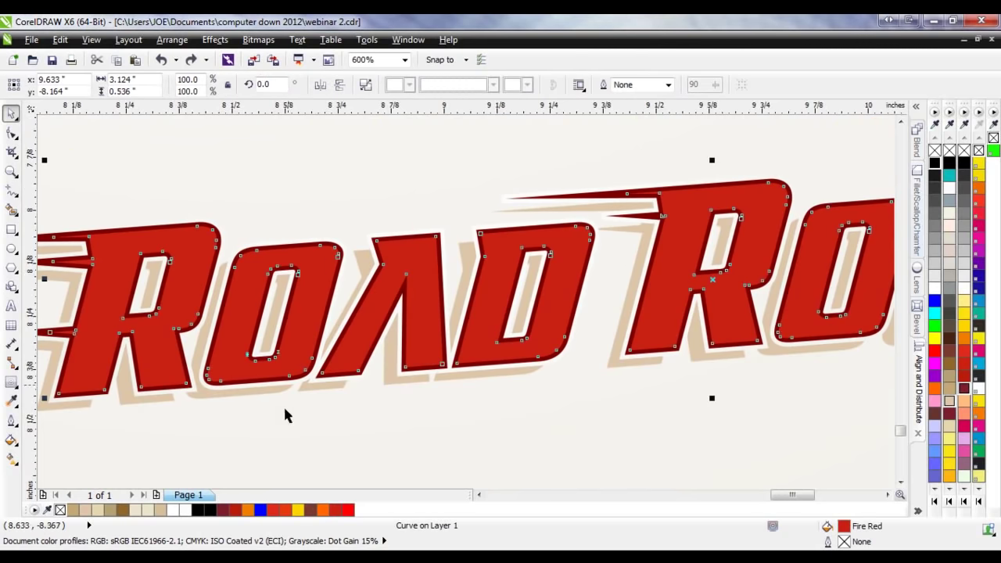
pyautogui.click(261, 437)
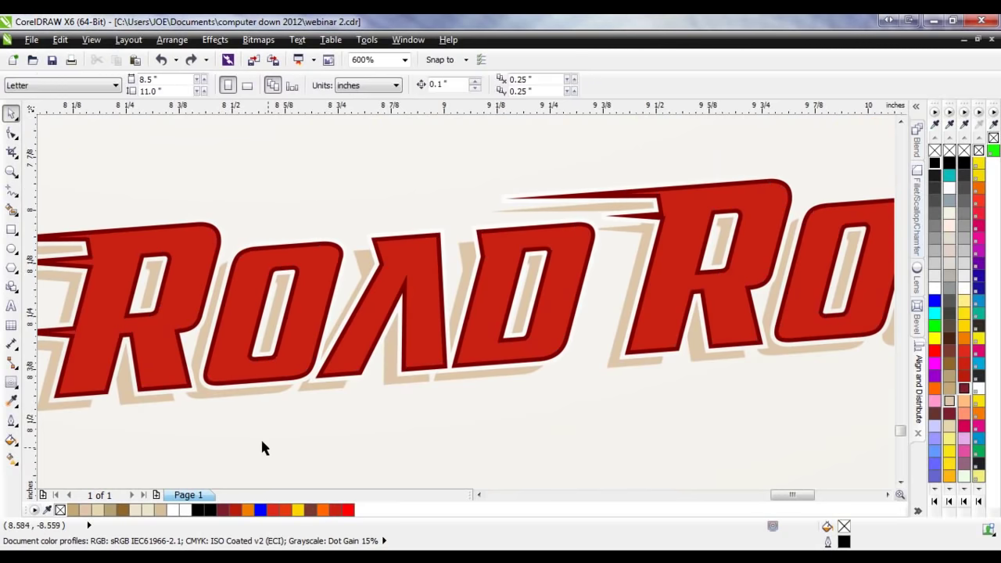
# - Apply a linear red-to-white fountain fill to the inner Fire Red lettering, running downward through the O of Road
pyautogui.click(255, 376)
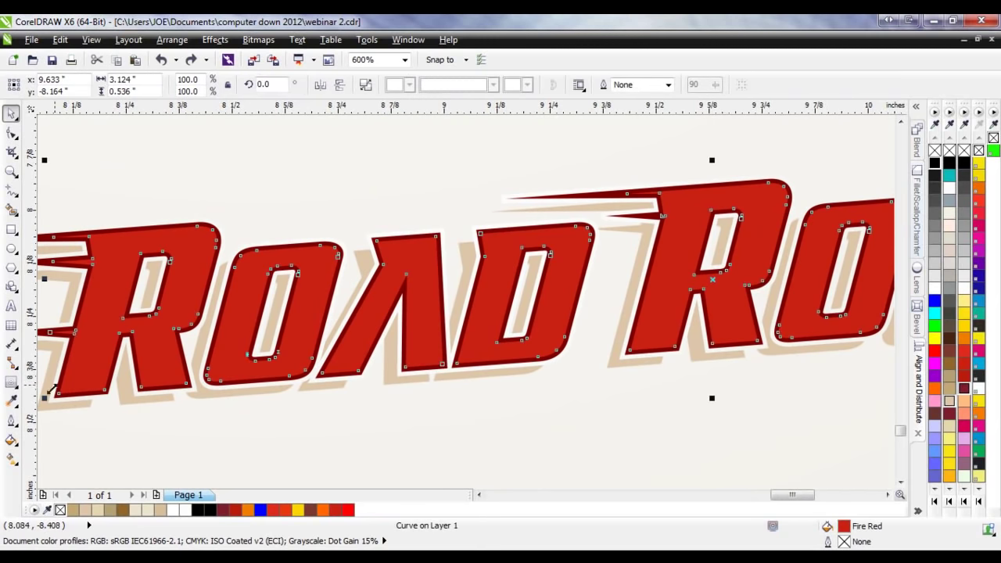
pyautogui.click(12, 459)
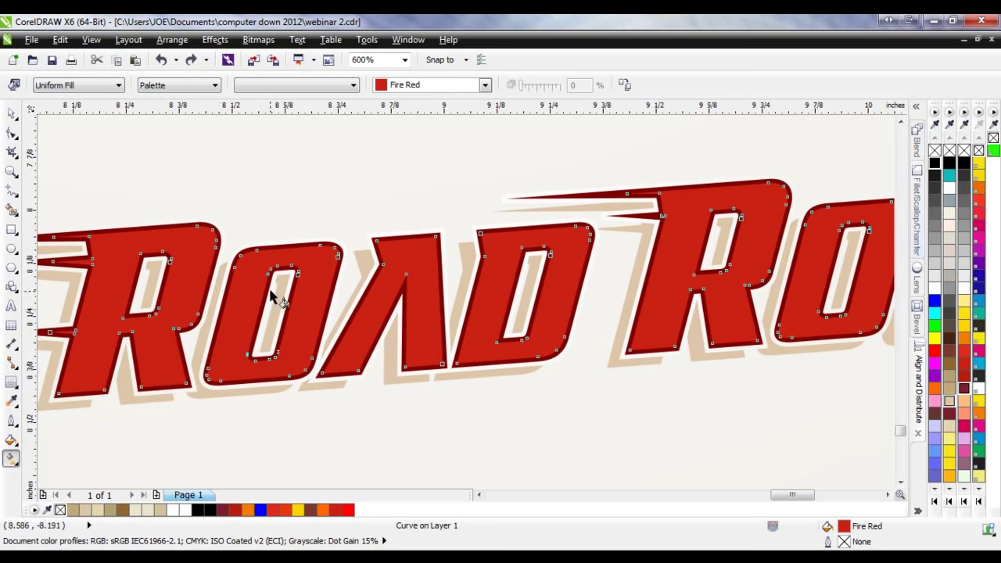
pyautogui.moveTo(250, 270); pyautogui.dragTo(244, 367)
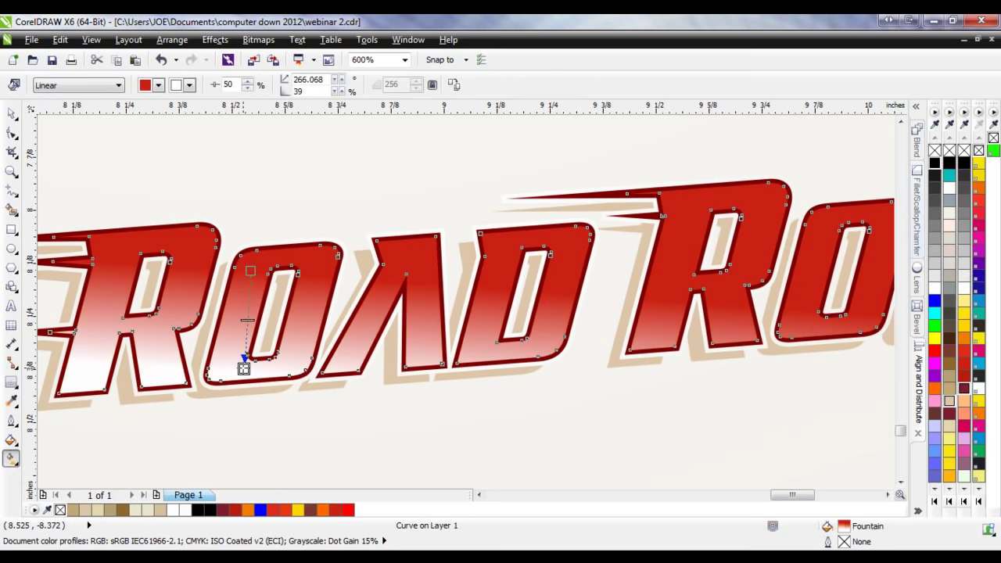
# - Move the white end of the inner lettering's linear gradient to the base of the O in Road, at about 272°
pyautogui.scroll(-1, 201, 380)
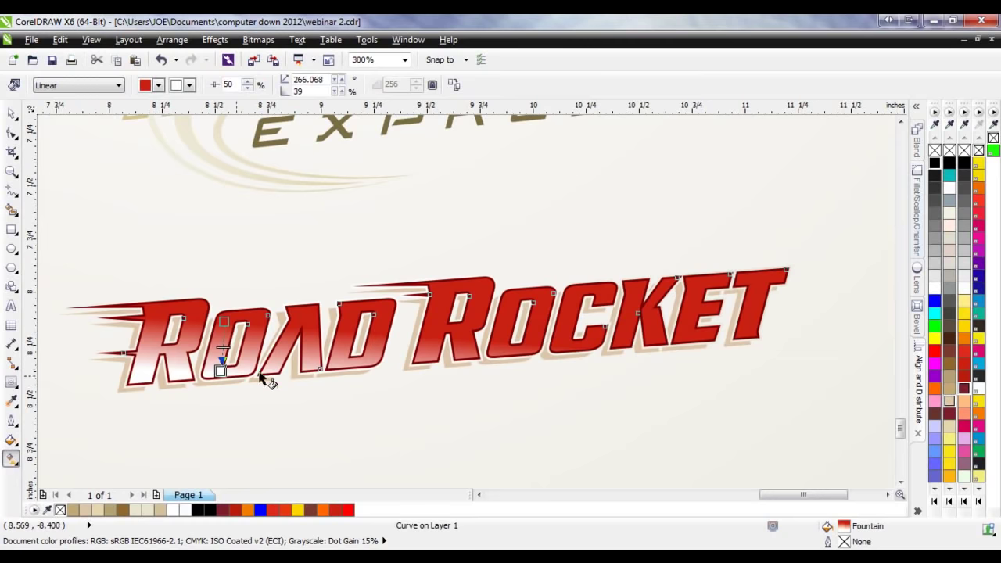
pyautogui.scroll(1, 233, 374)
pyautogui.moveTo(217, 372); pyautogui.dragTo(221, 381)
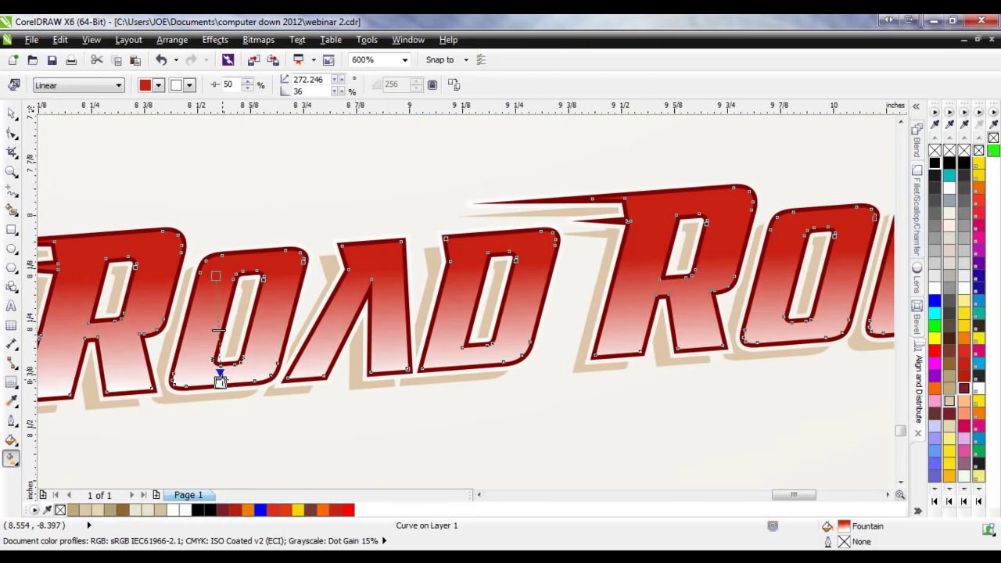
pyautogui.scroll(-1, 220, 381)
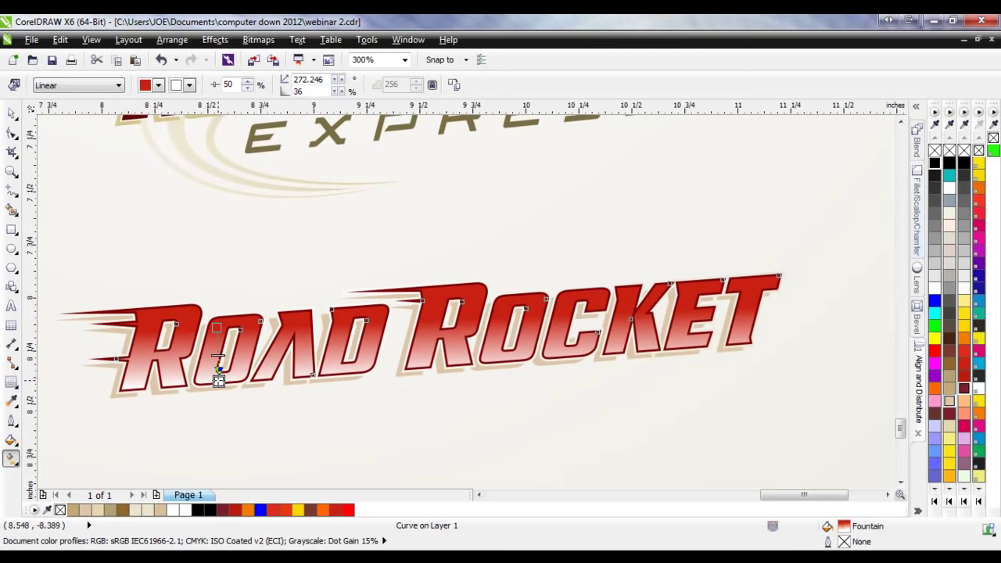
pyautogui.scroll(1, 219, 381)
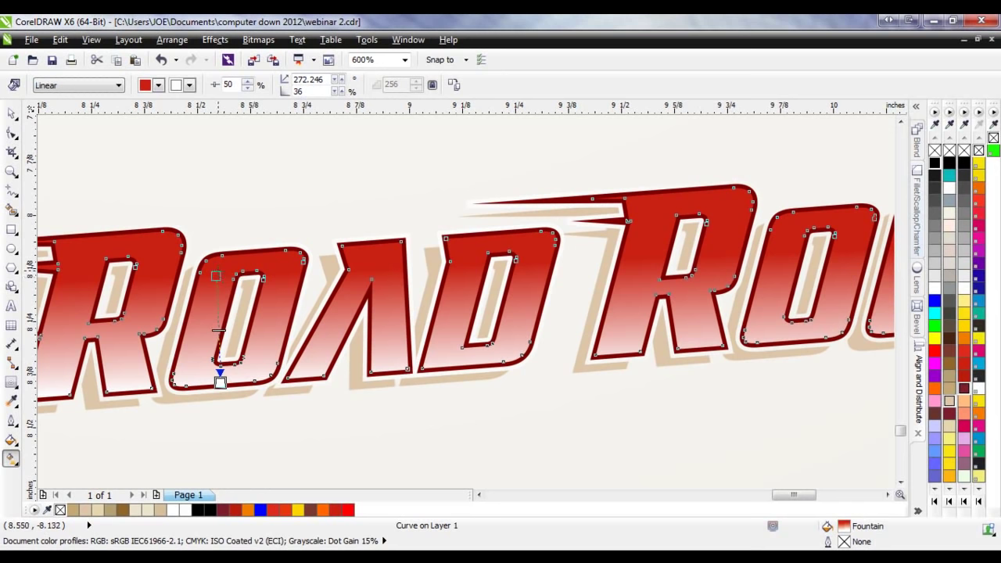
# - Try a dark maroon end colour for the inner lettering's gradient, and undo the change
pyautogui.click(217, 303)
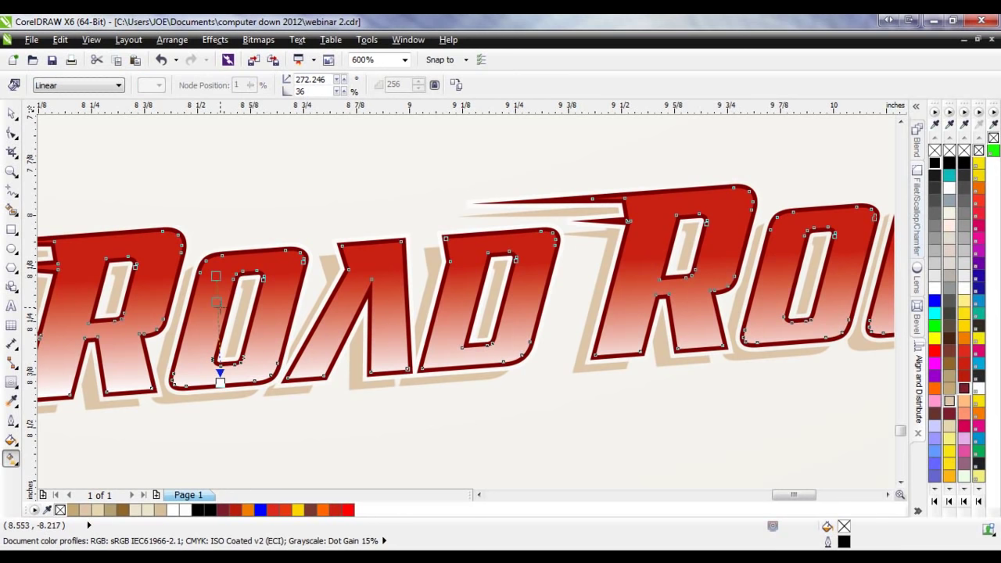
pyautogui.click(232, 338)
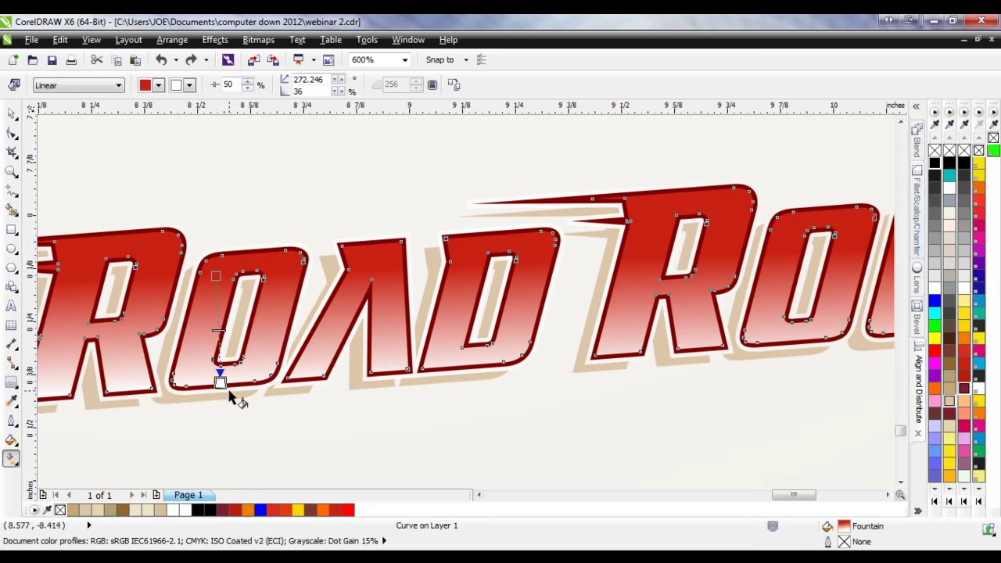
pyautogui.click(965, 388)
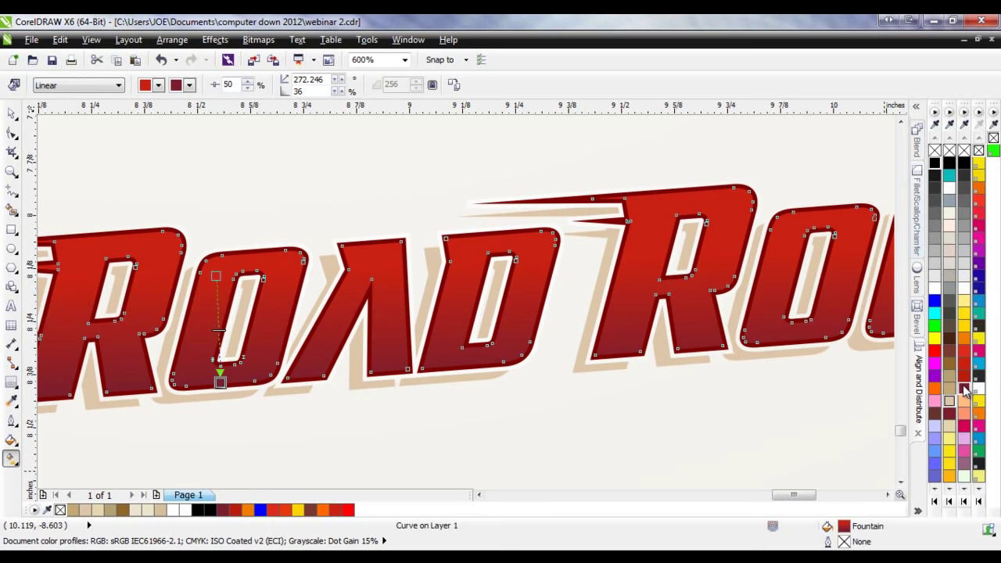
pyautogui.hotkey('ctrl', 'z')
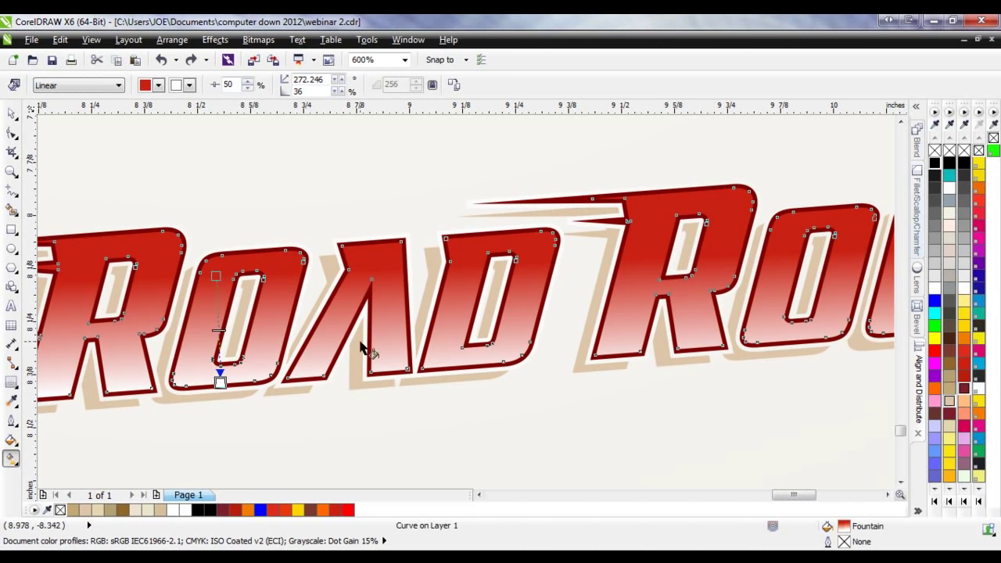
# - Sample the letters' dark red outline colour (#7A0000) as the gradient's end colour, and extend the gradient just below the O
pyautogui.click(189, 85)
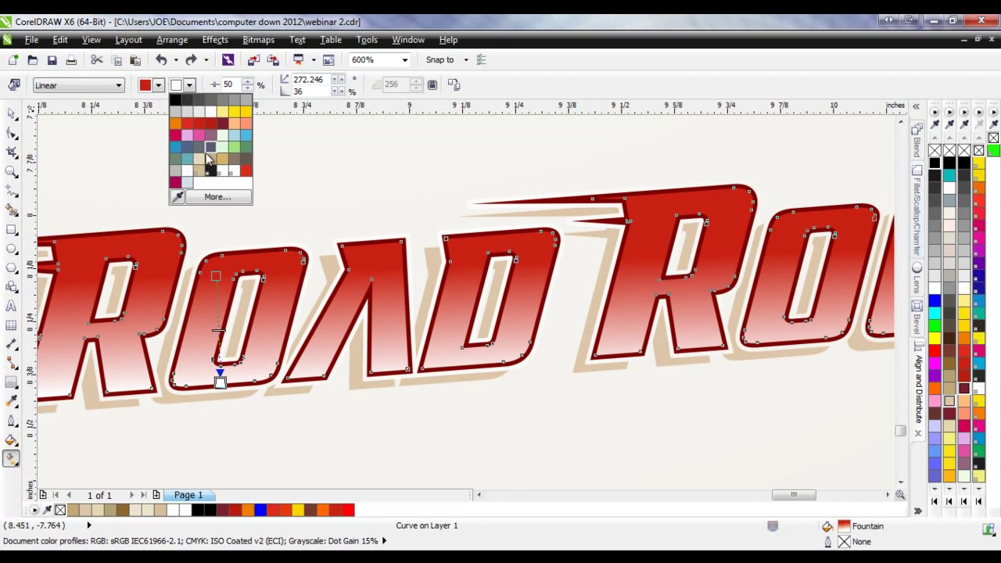
pyautogui.click(177, 198)
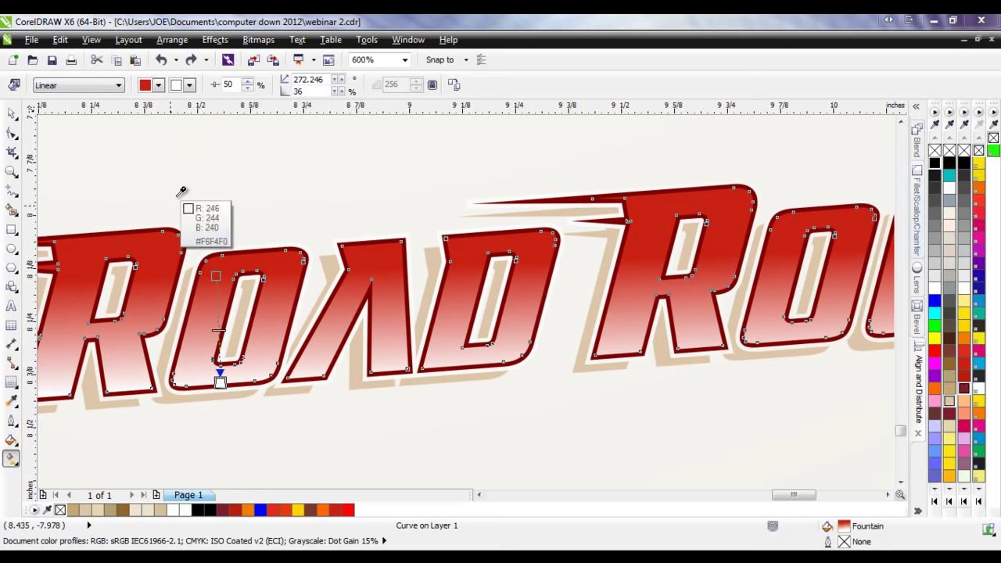
pyautogui.click(256, 246)
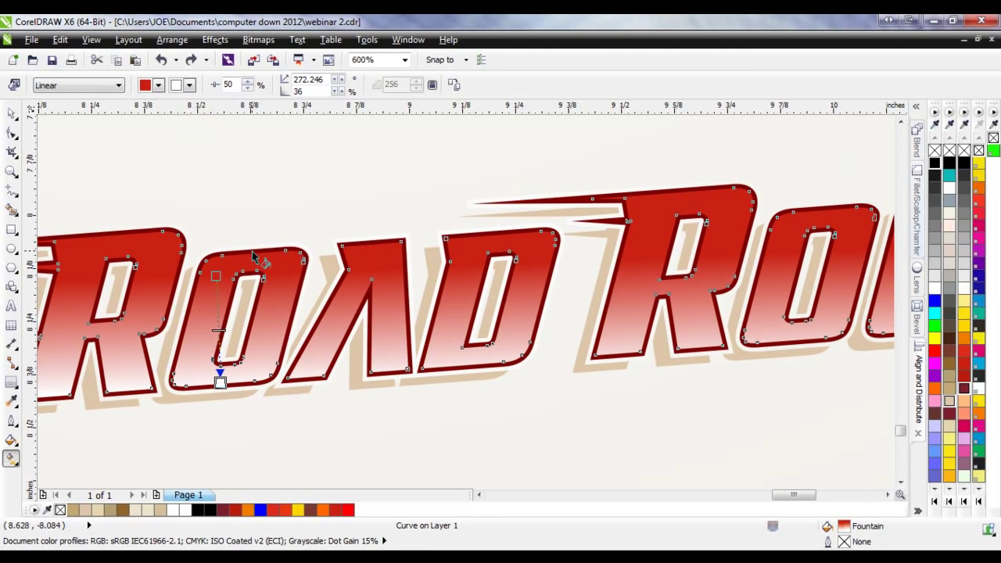
pyautogui.scroll(1, 243, 272)
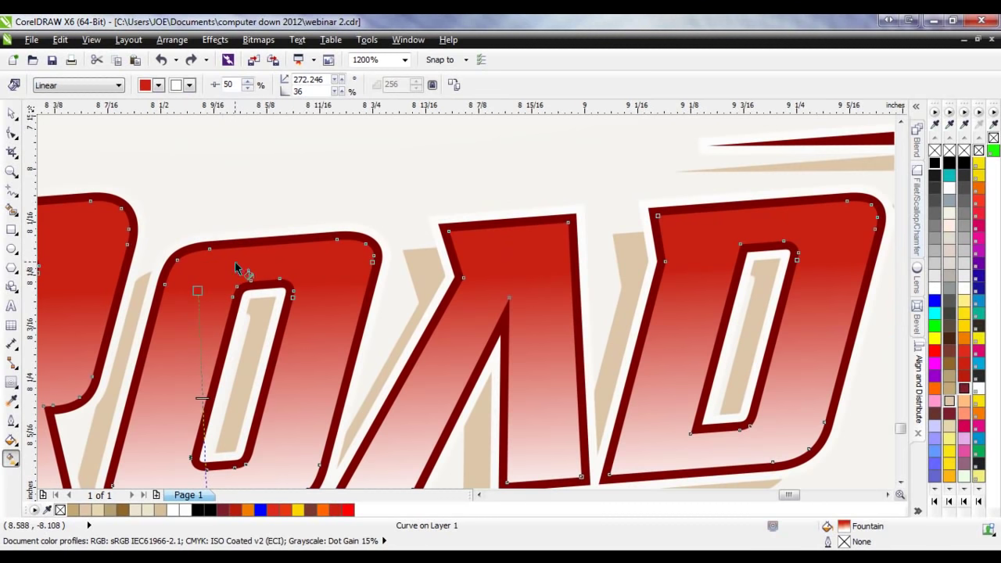
pyautogui.click(189, 86)
pyautogui.click(179, 195)
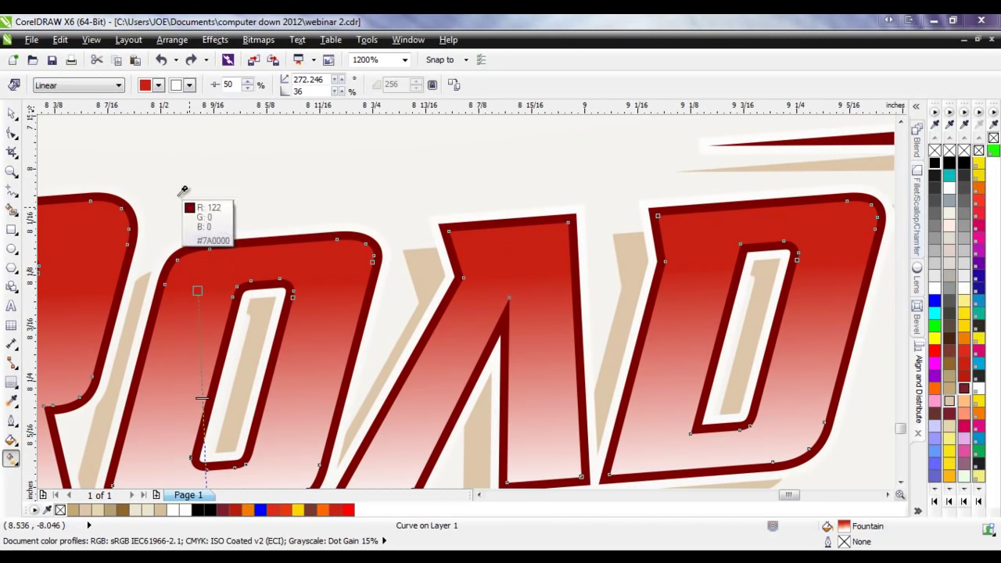
pyautogui.click(258, 238)
pyautogui.scroll(-1, 262, 248)
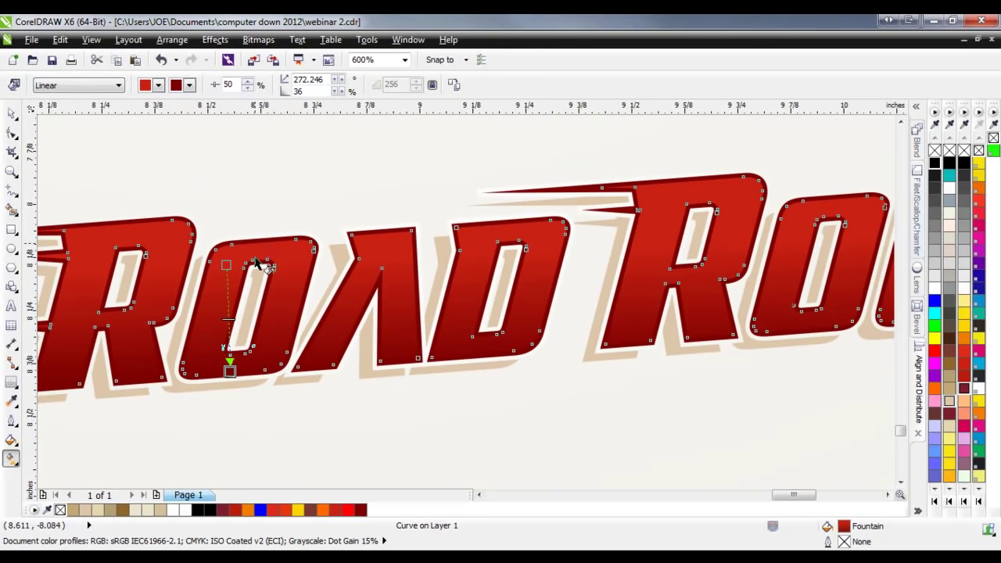
pyautogui.moveTo(230, 372); pyautogui.dragTo(236, 399)
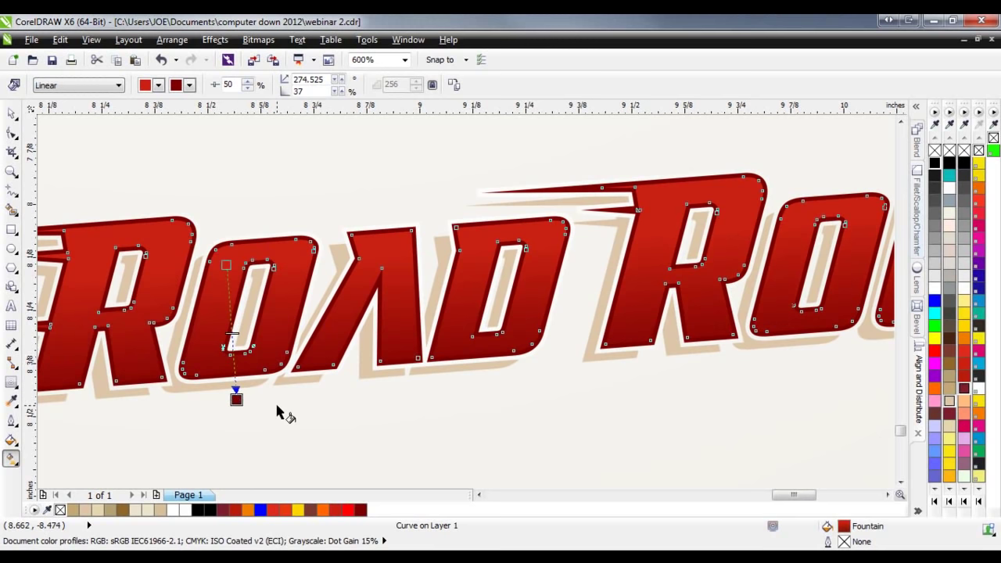
# - Compare the gradient-filled lettering with the bright highlights and shading of the finished reference logo's letters
pyautogui.scroll(-2, 284, 411)
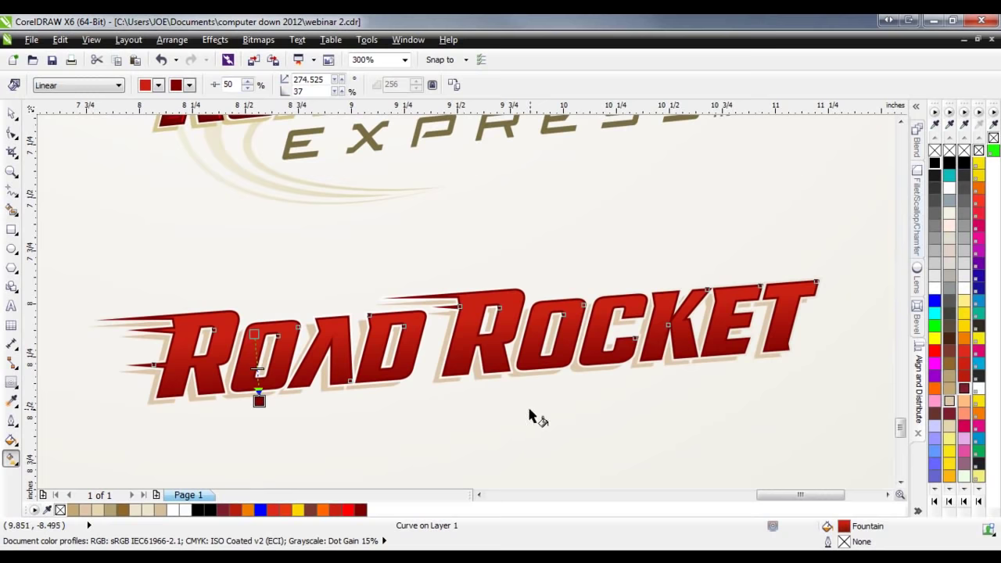
pyautogui.scroll(-1, 426, 403)
pyautogui.scroll(1, 440, 356)
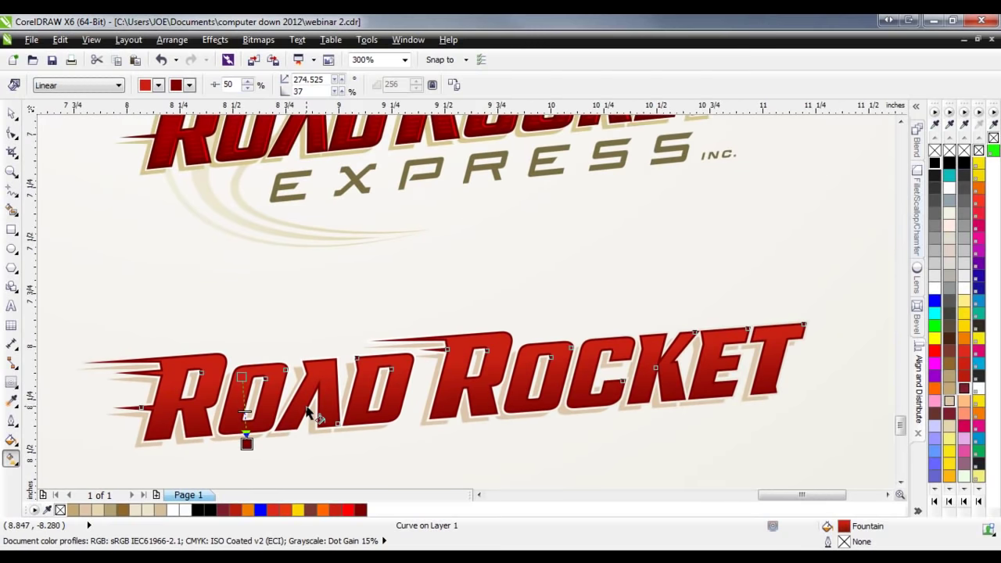
pyautogui.scroll(-1, 310, 408)
pyautogui.scroll(1, 268, 384)
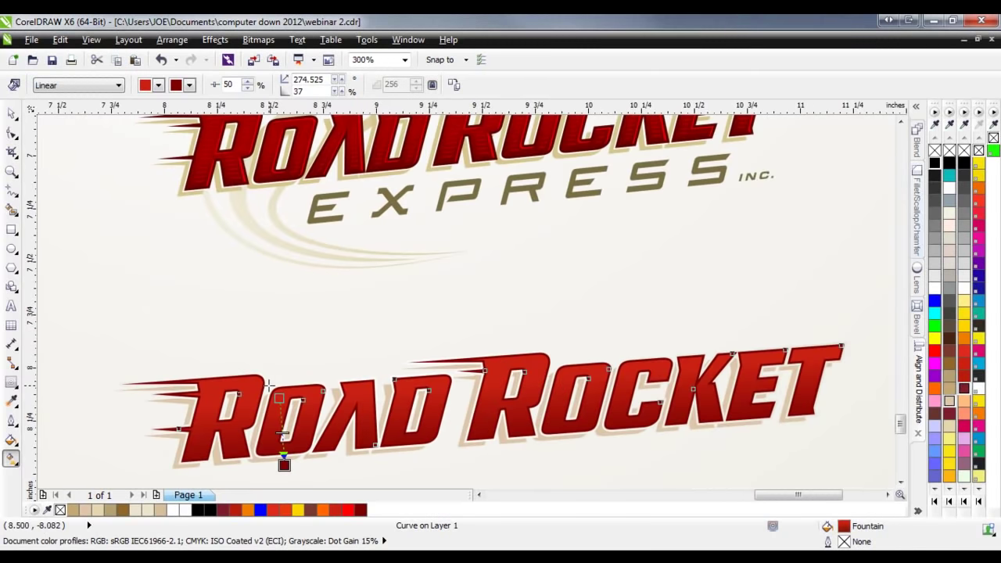
pyautogui.scroll(-1, 269, 384)
pyautogui.scroll(3, 258, 257)
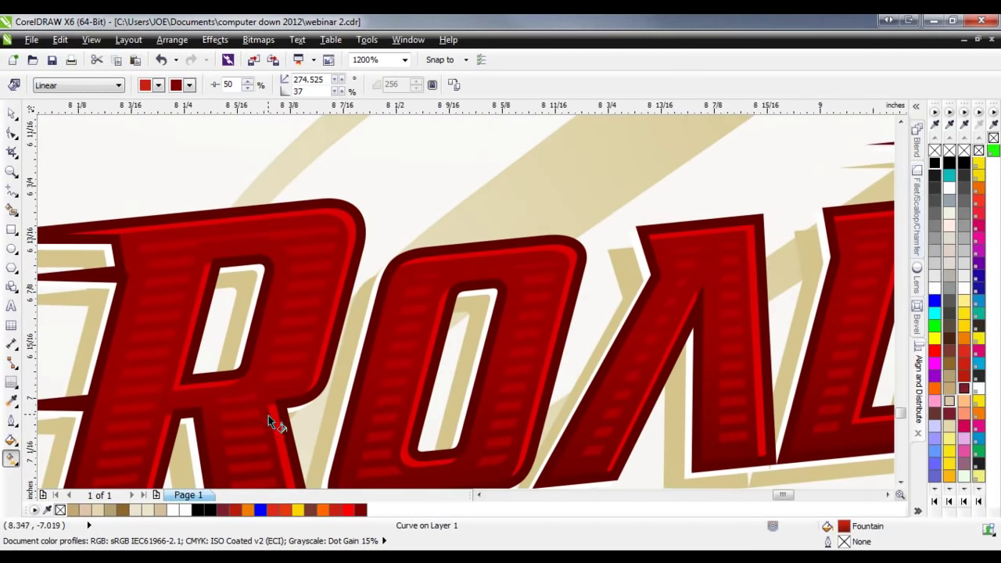
pyautogui.scroll(-1, 268, 416)
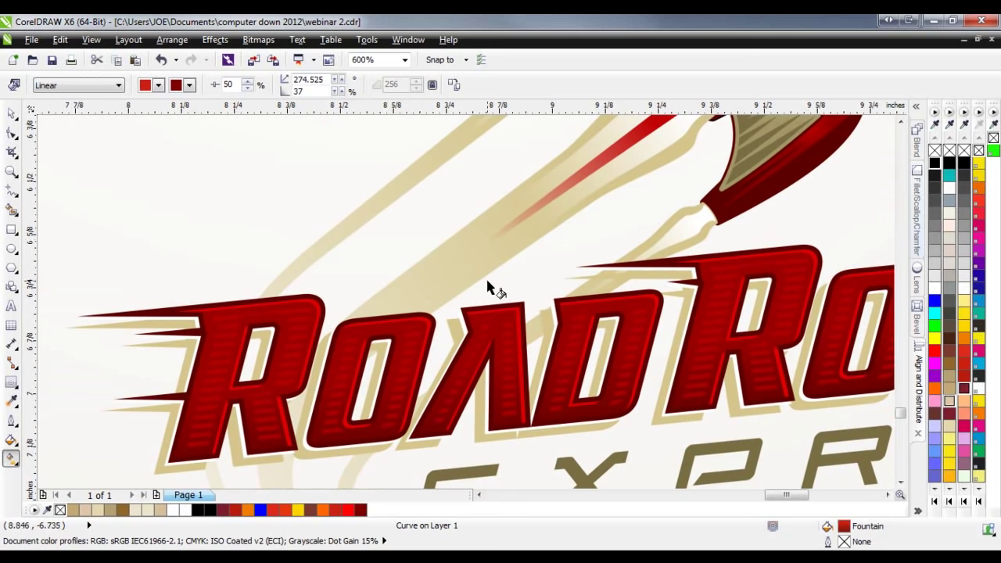
# - Duplicate the gradient-filled inner lettering and fill the copy with yellow (#FFFF00)
pyautogui.click(10, 114)
pyautogui.scroll(-5, 348, 252)
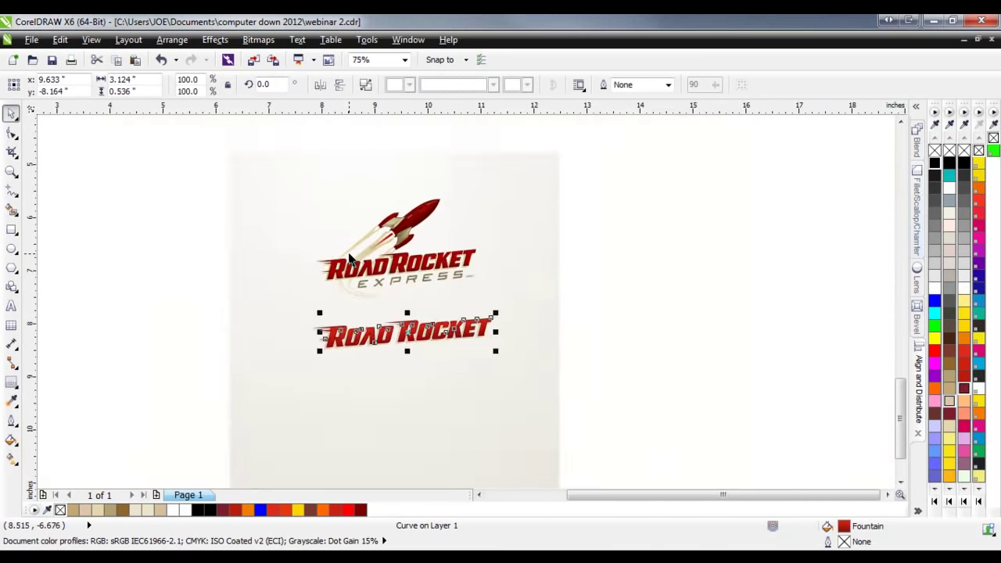
pyautogui.scroll(3, 376, 347)
pyautogui.click(371, 349)
pyautogui.scroll(2, 241, 268)
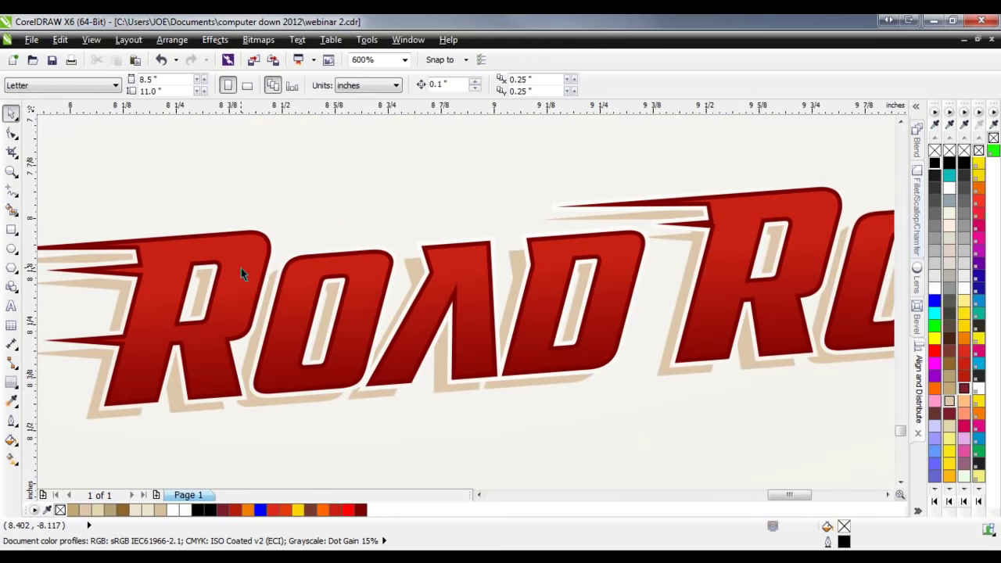
pyautogui.click(241, 268)
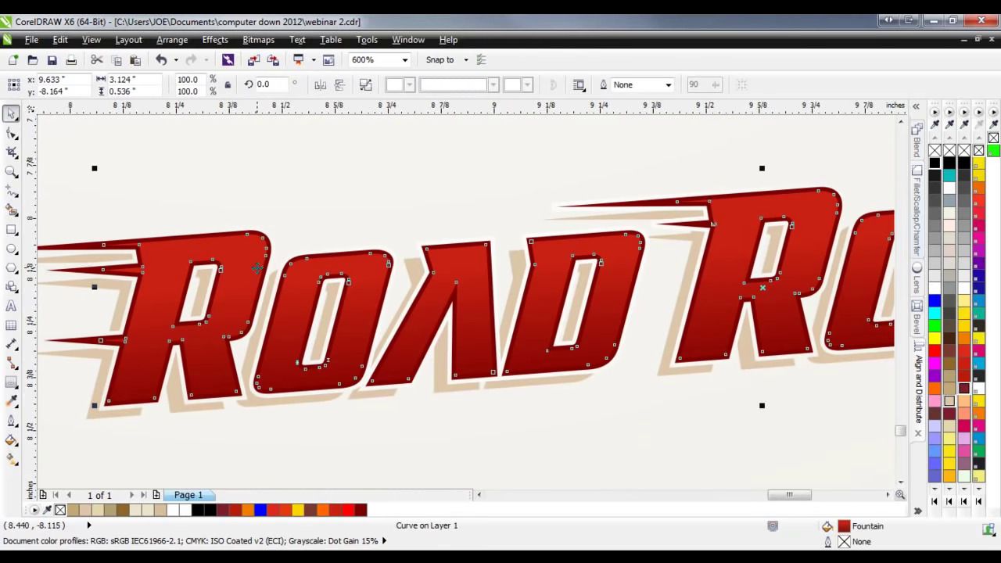
pyautogui.hotkey('ctrl', 'd')
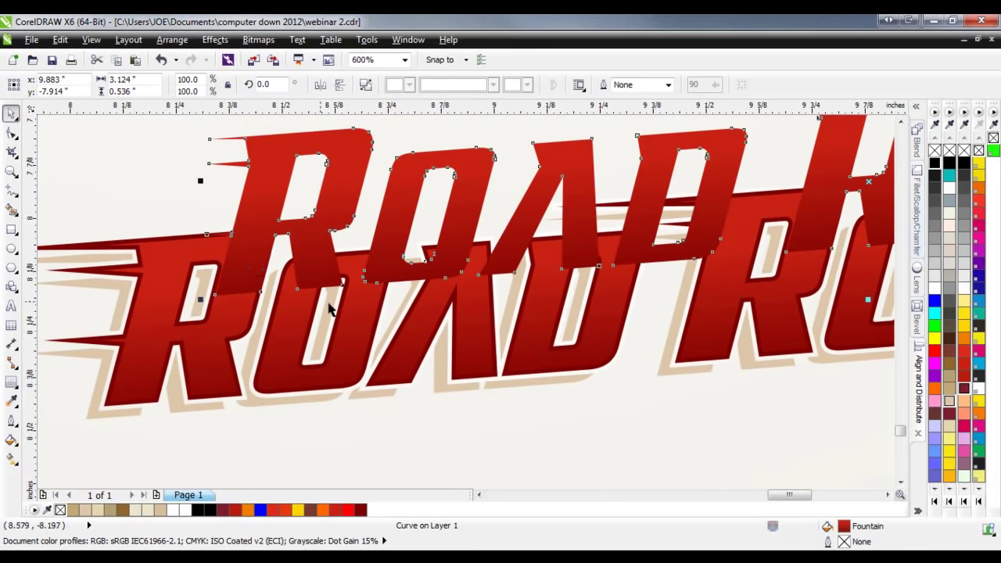
pyautogui.click(935, 341)
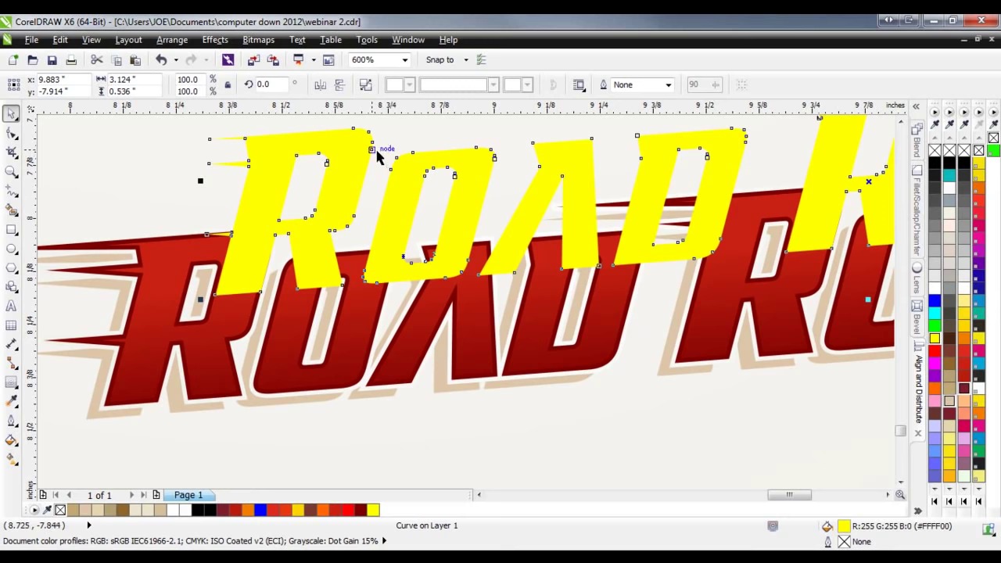
# - Move the yellow copy exactly over the gradient-filled inner lettering, centred at x 9.633, y -8.164 inches
pyautogui.moveTo(372, 149); pyautogui.dragTo(313, 132)
pyautogui.moveTo(284, 267); pyautogui.dragTo(237, 392)
pyautogui.click(275, 438)
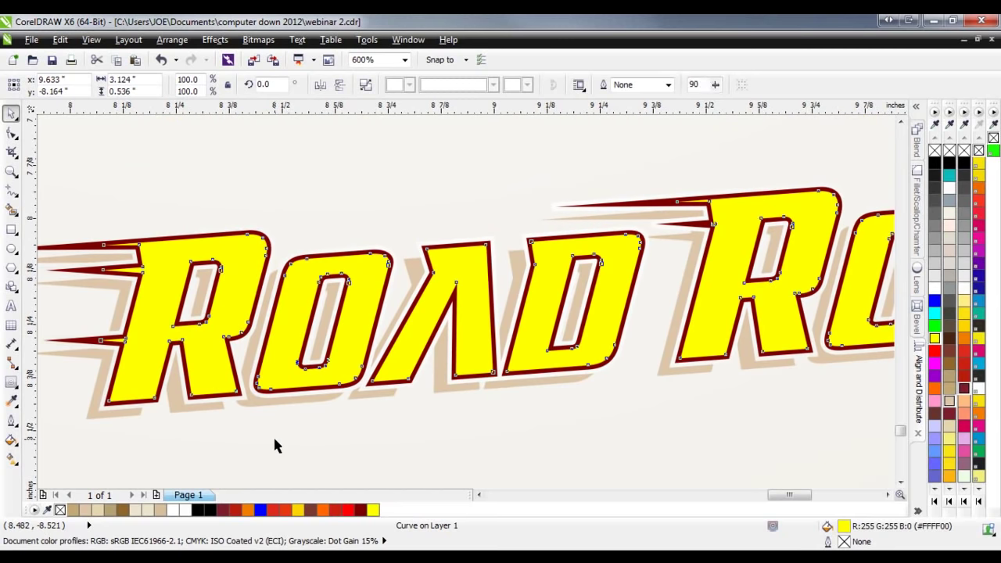
# - Duplicate the yellow lettering and fill the new copy with purple (#9900CC)
pyautogui.click(213, 365)
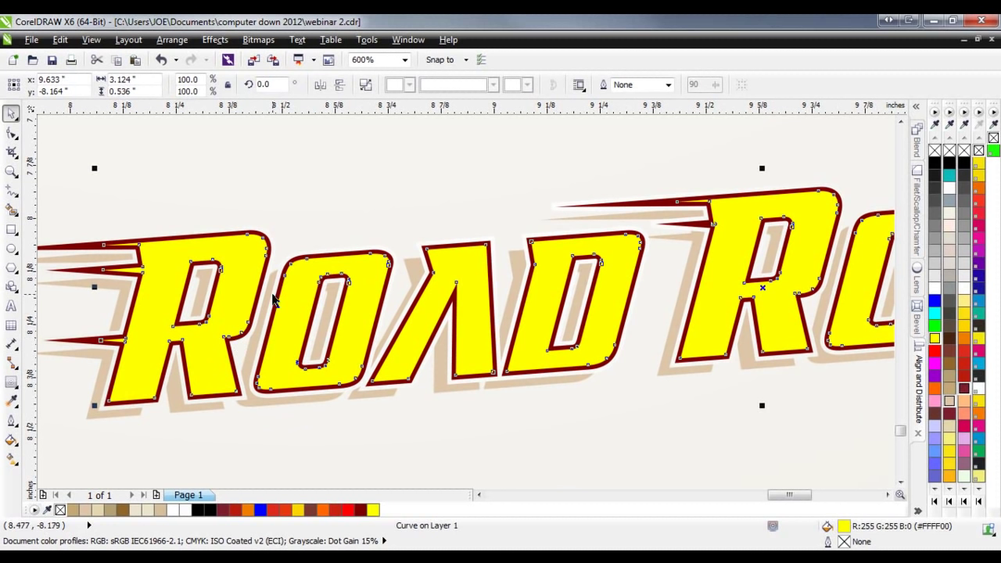
pyautogui.hotkey('ctrl', 'd')
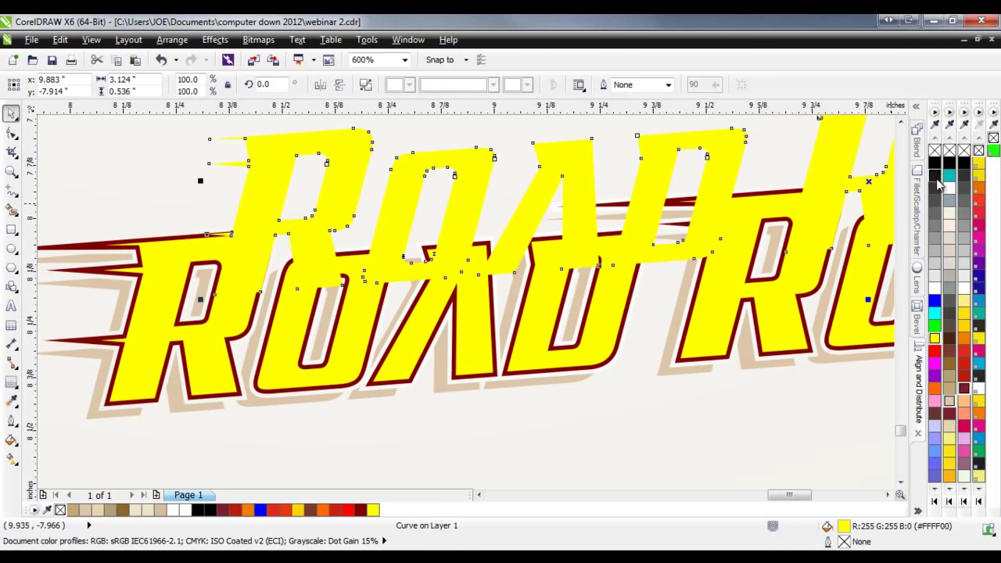
pyautogui.click(936, 376)
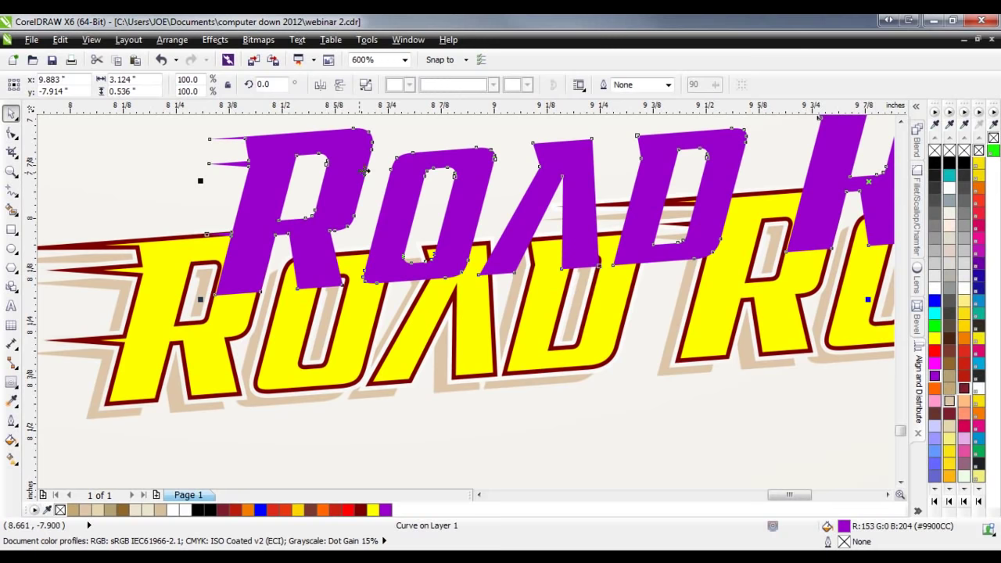
# - Place the purple copy over the yellow lettering, offset slightly down and left, centred at x 9.623, y -8.171 inches
pyautogui.moveTo(357, 168); pyautogui.dragTo(250, 257)
pyautogui.scroll(2, 248, 251)
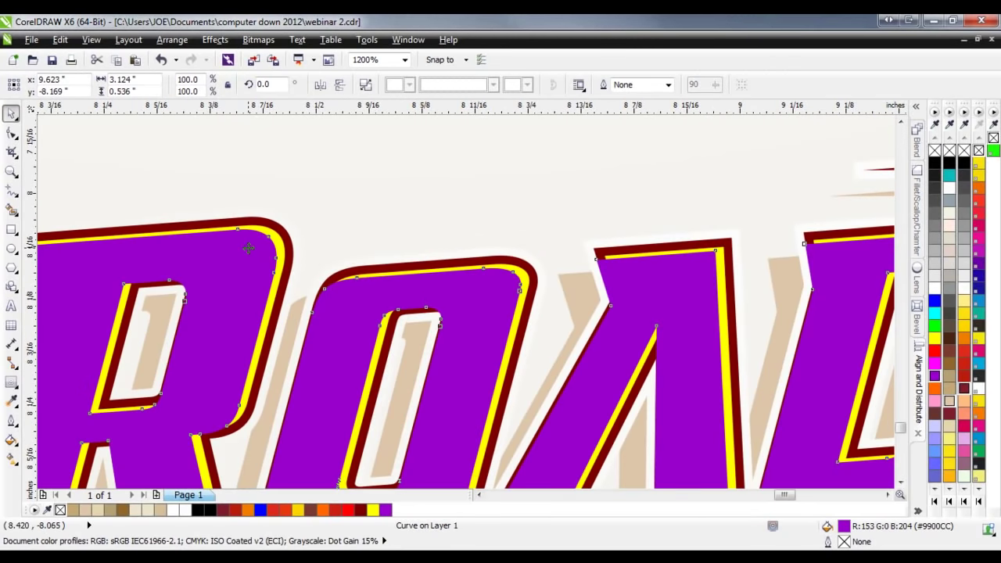
pyautogui.scroll(1, 249, 249)
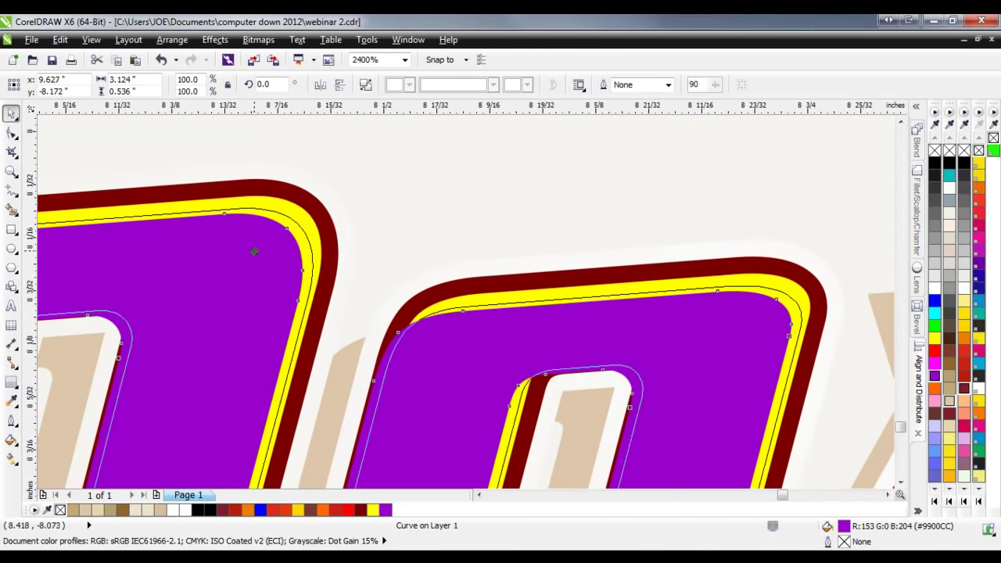
pyautogui.scroll(-2, 252, 250)
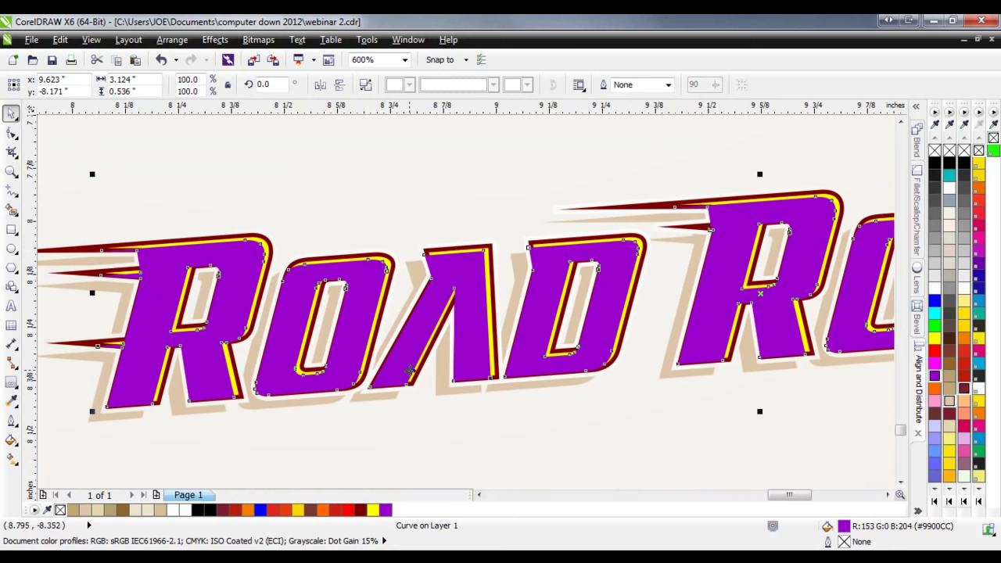
pyautogui.click(341, 173)
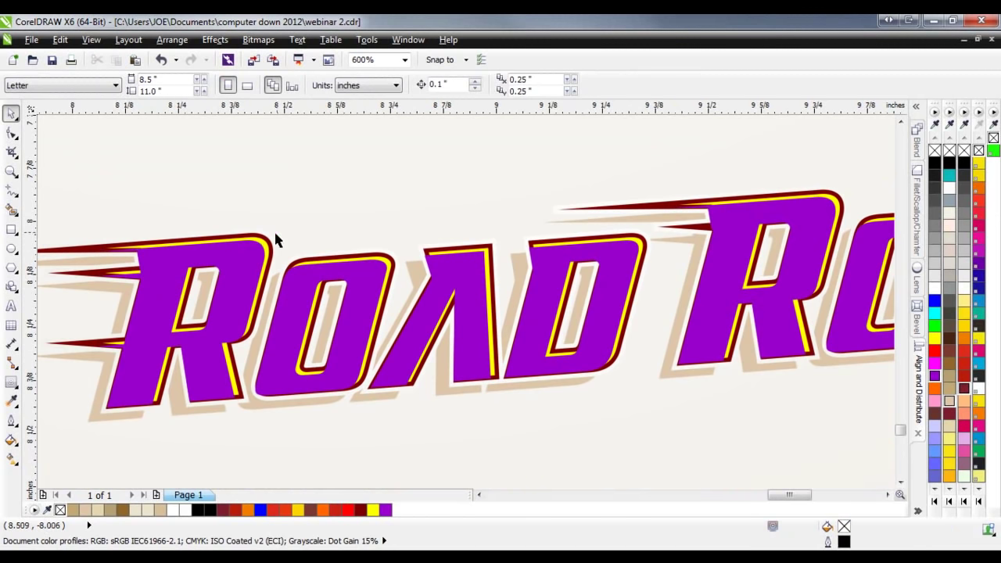
pyautogui.scroll(1, 217, 255)
pyautogui.click(228, 246)
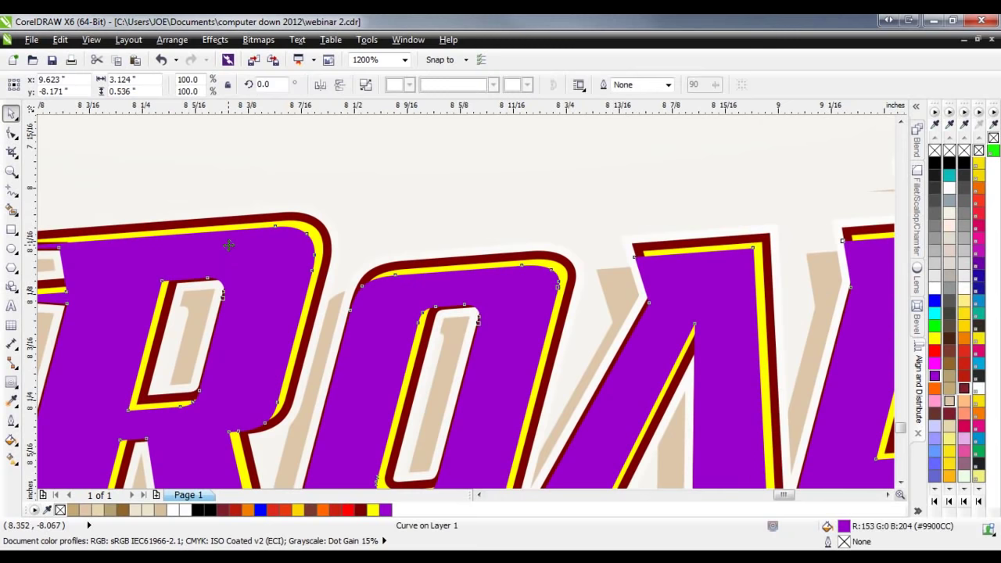
pyautogui.keyDown('shift'); pyautogui.click(319, 237); pyautogui.keyUp('shift')
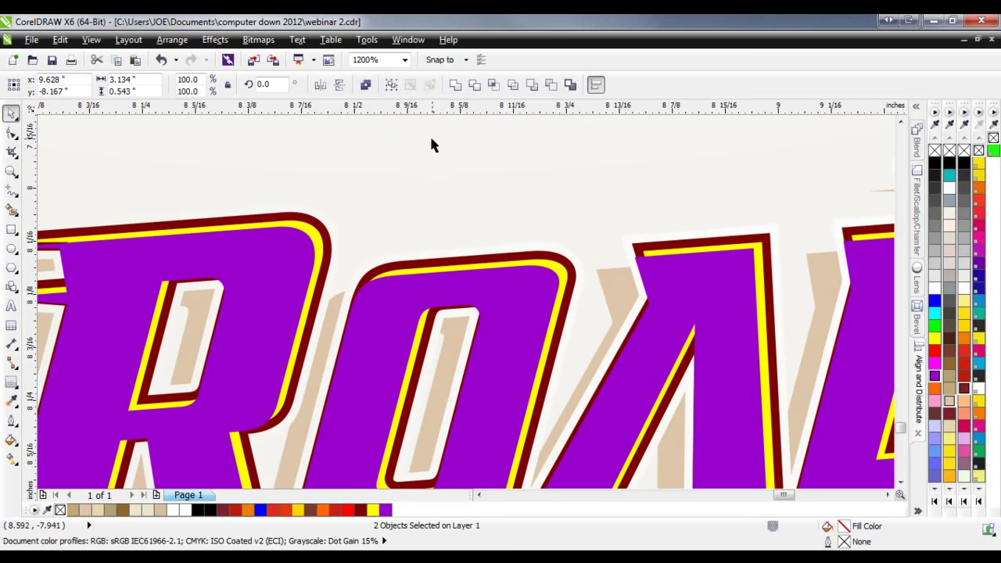
pyautogui.click(301, 142)
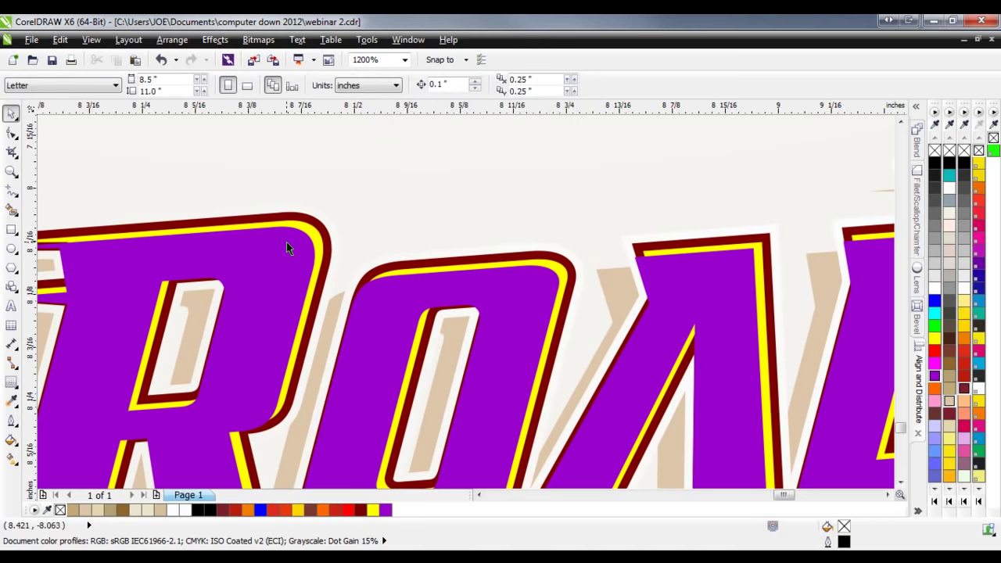
# - Trim the yellow lettering with the purple copy lying over it, leaving thin yellow highlight slivers along the letter edges
pyautogui.click(286, 244)
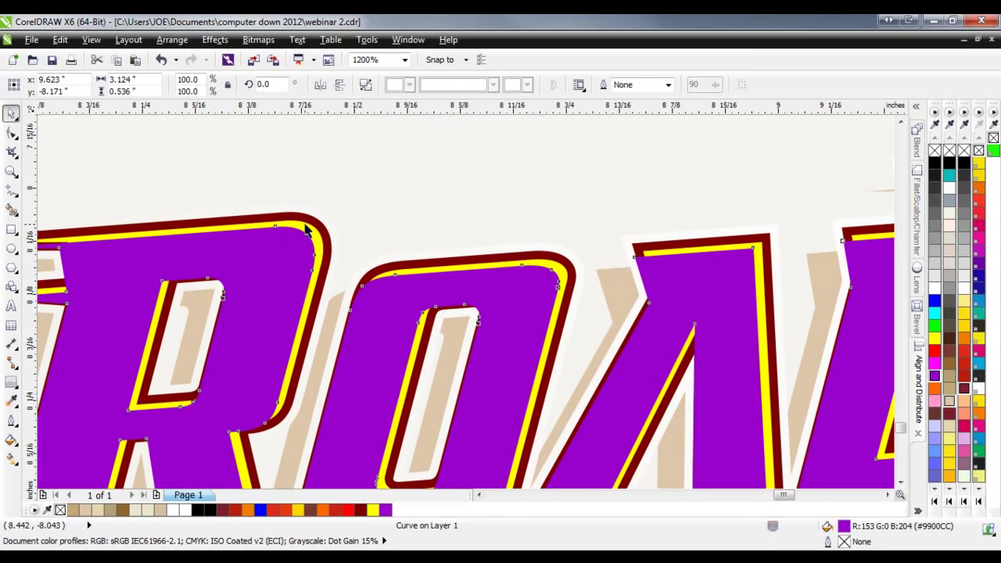
pyautogui.keyDown('shift'); pyautogui.click(305, 224); pyautogui.keyUp('shift')
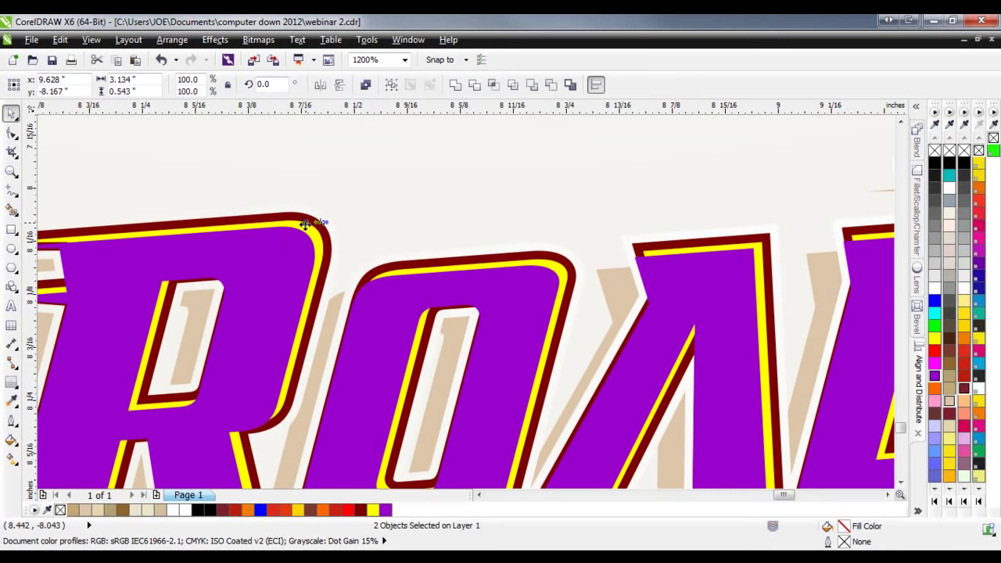
pyautogui.click(477, 84)
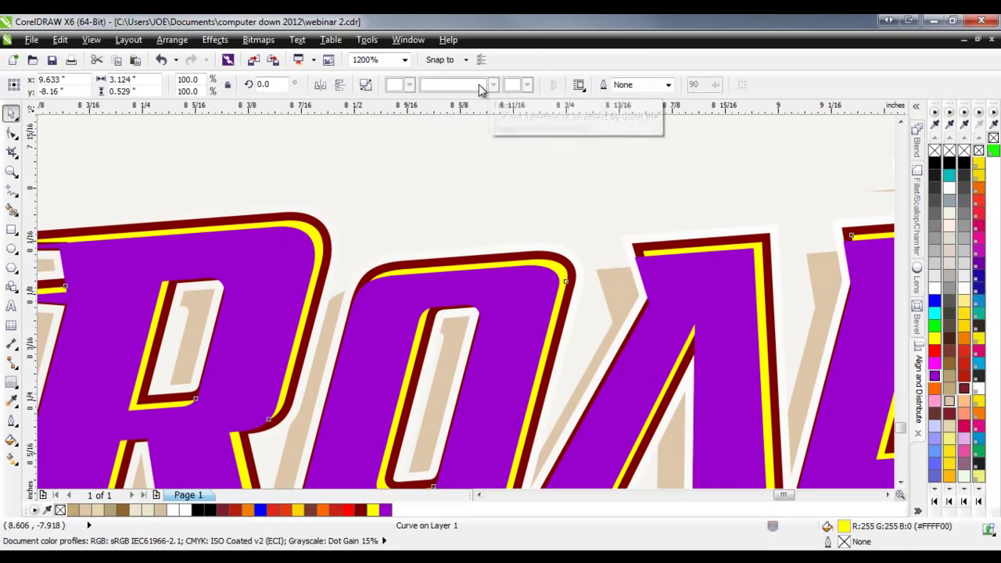
# - Move the purple copy down and left off the trimmed yellow highlights, centred at x 9.581, y -8.201 inches
pyautogui.click(419, 170)
pyautogui.moveTo(305, 238); pyautogui.dragTo(263, 274)
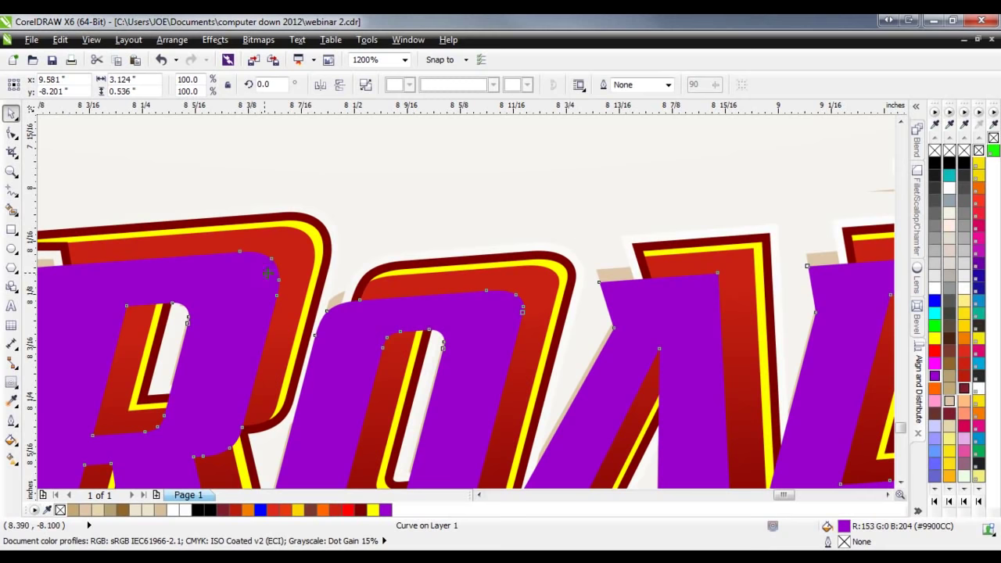
pyautogui.scroll(-2, 328, 262)
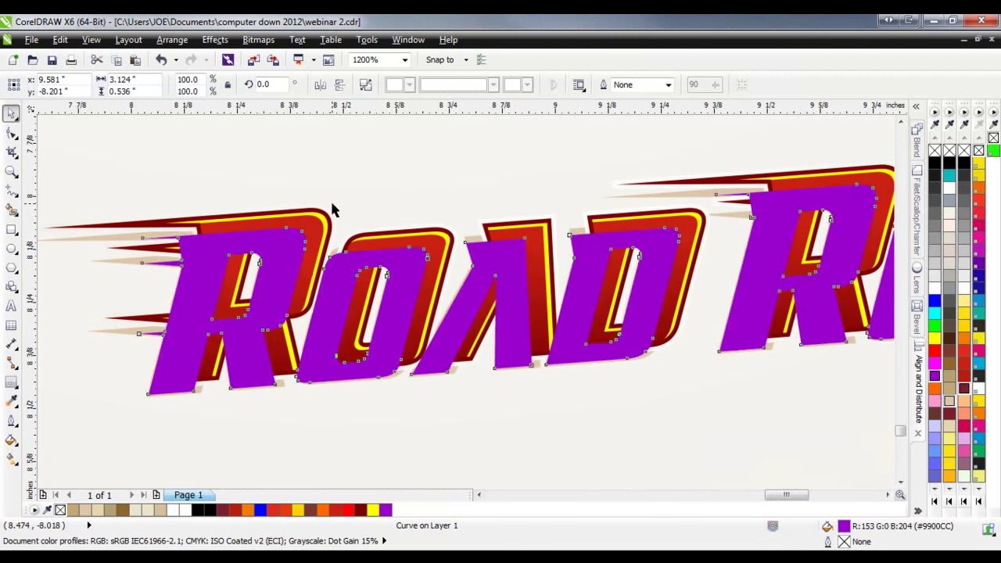
# - Delete the purple copy of the ROAD ROCKET lettering
pyautogui.press('Delete')
pyautogui.scroll(-3, 295, 224)
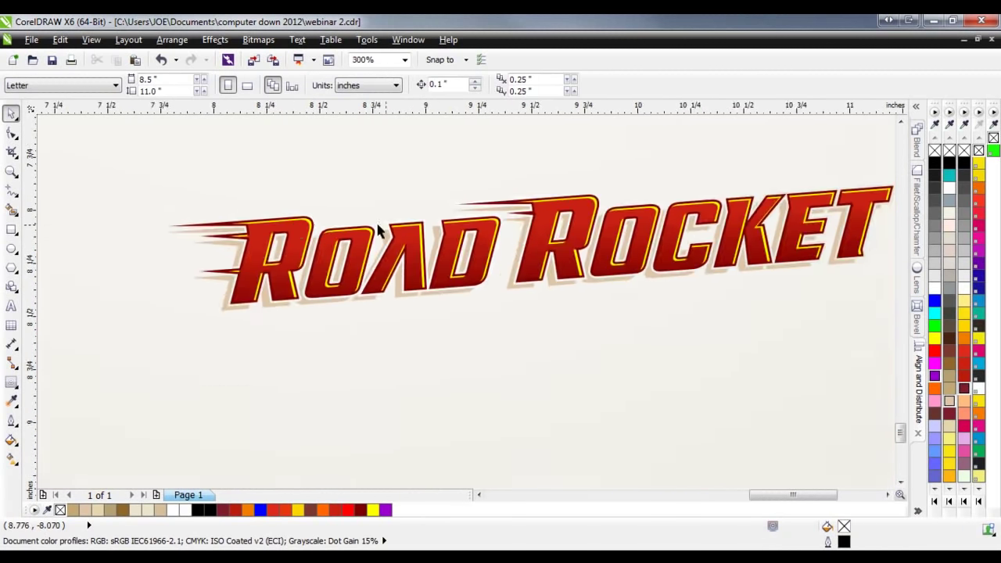
pyautogui.scroll(3, 348, 232)
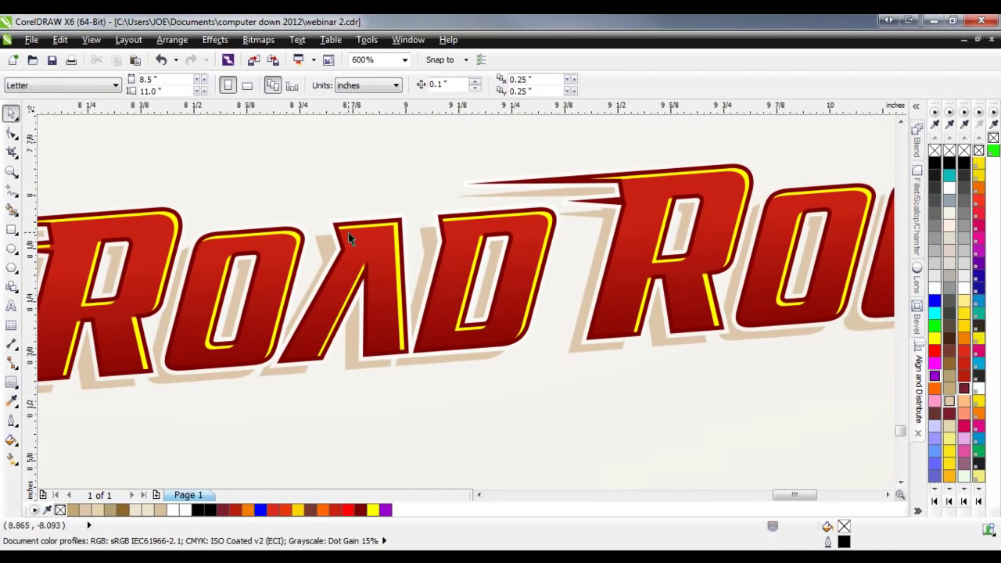
# - Fill the yellow highlight shape on the letters with pure red, and tint it with small amounts of orange and white
pyautogui.click(397, 252)
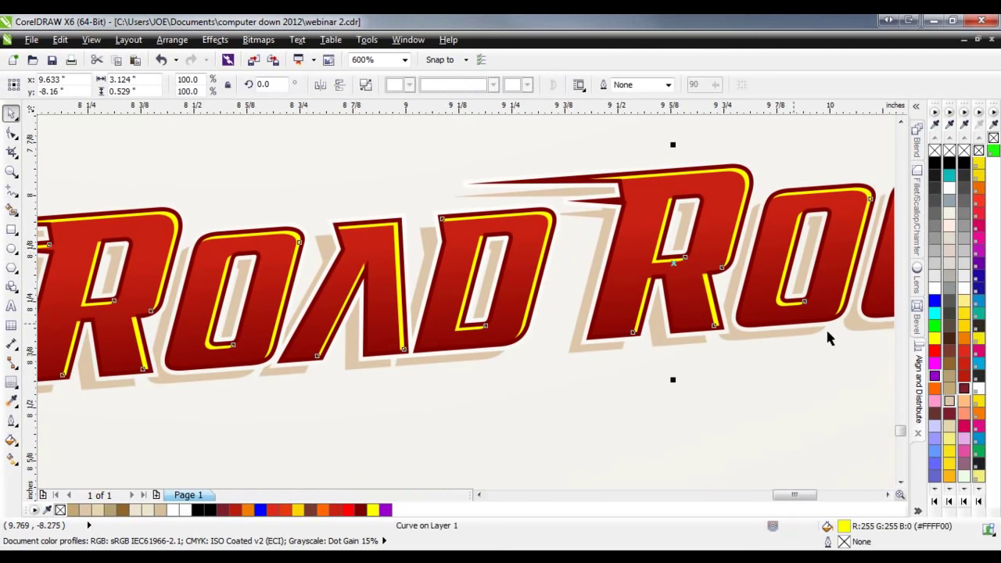
pyautogui.rightClick(935, 352)
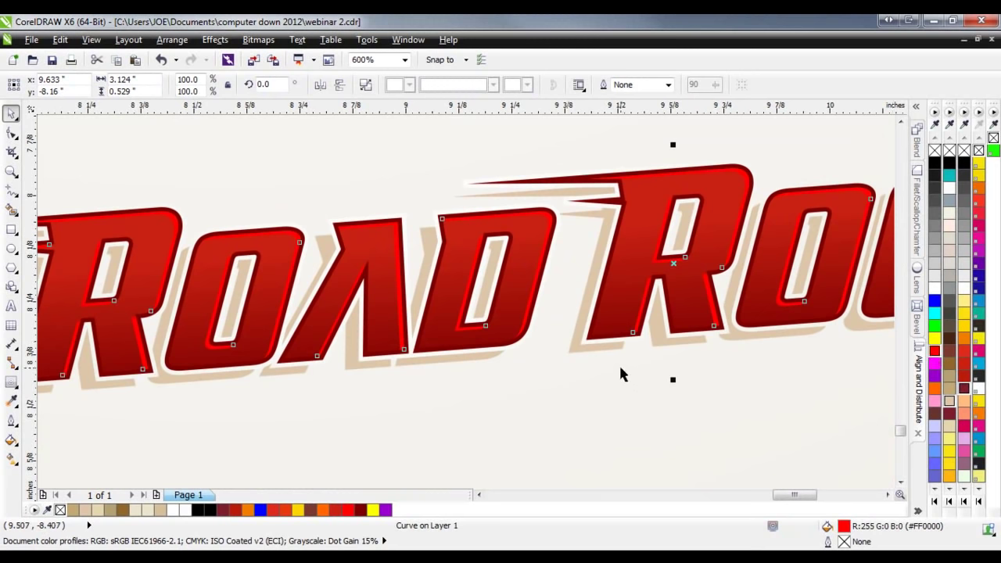
pyautogui.rightClick(966, 343)
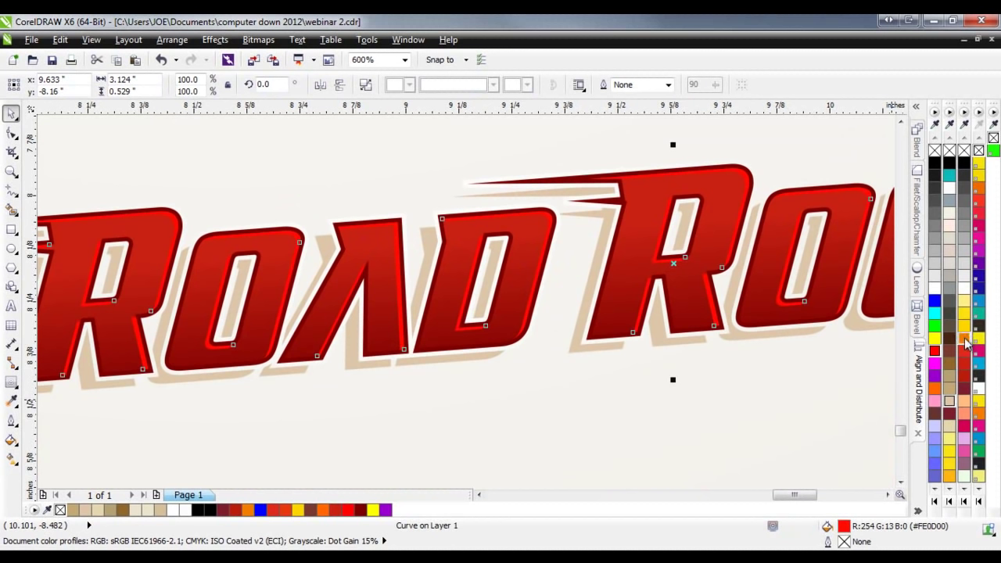
pyautogui.keyDown('ctrl'); pyautogui.rightClick(966, 342); pyautogui.keyUp('ctrl')
pyautogui.keyDown('ctrl'); pyautogui.rightClick(965, 338); pyautogui.keyUp('ctrl')
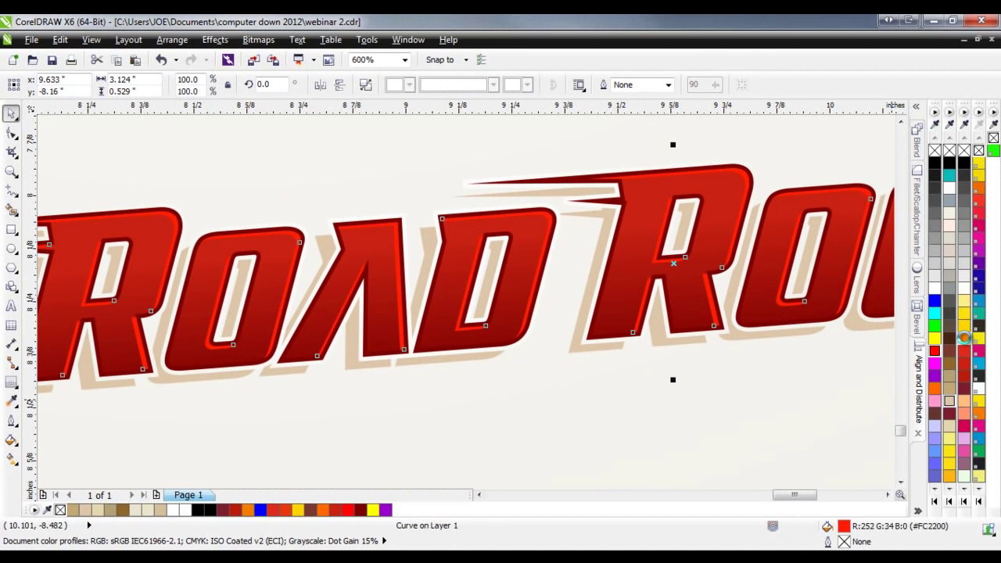
pyautogui.keyDown('ctrl'); pyautogui.rightClick(934, 289); pyautogui.keyUp('ctrl')
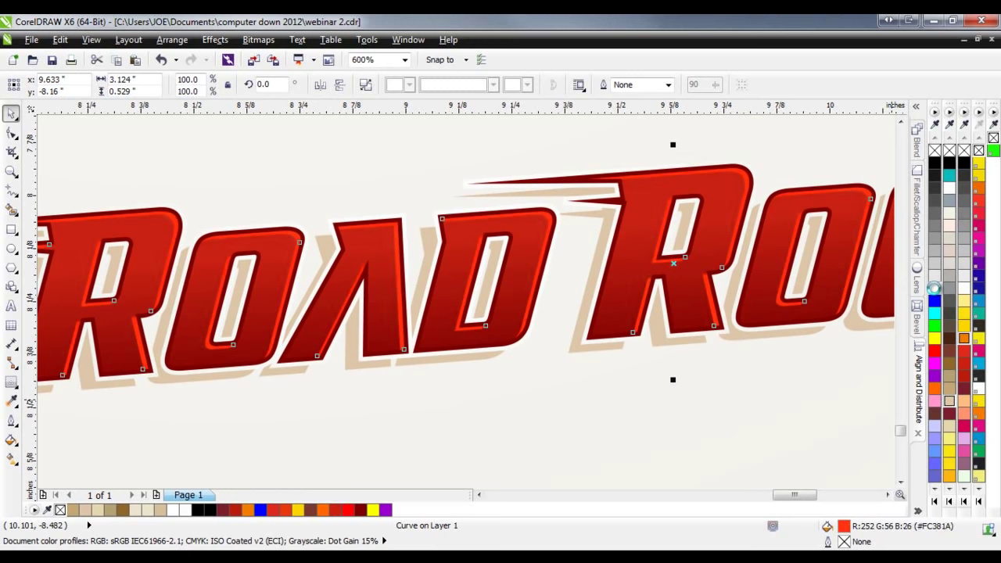
pyautogui.click(532, 455)
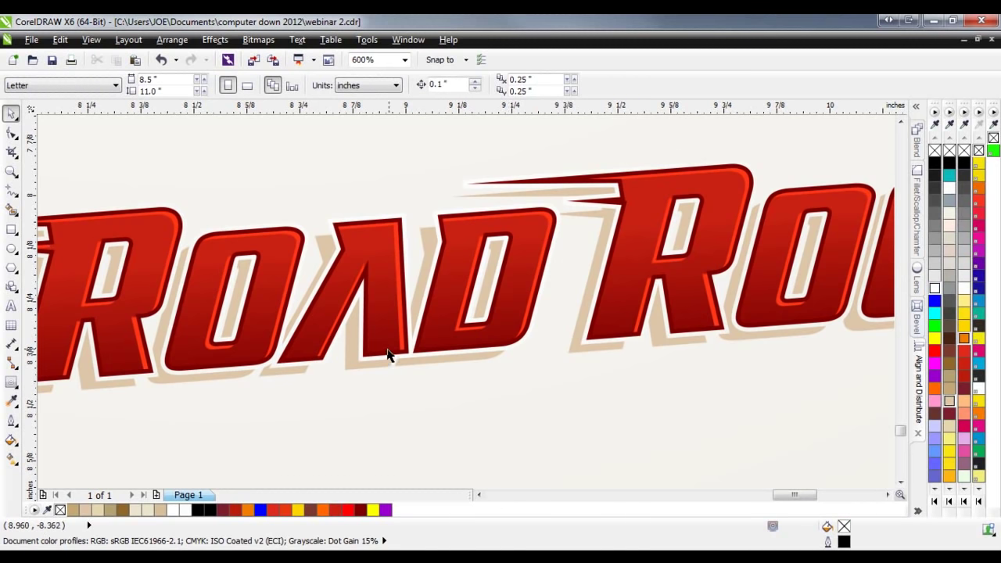
# - Examine the highlights and horizontal stripes inside the ROAD ROCKET lettering of the finished rocket logo
pyautogui.scroll(-2, 387, 354)
pyautogui.scroll(-2, 393, 357)
pyautogui.scroll(6, 336, 188)
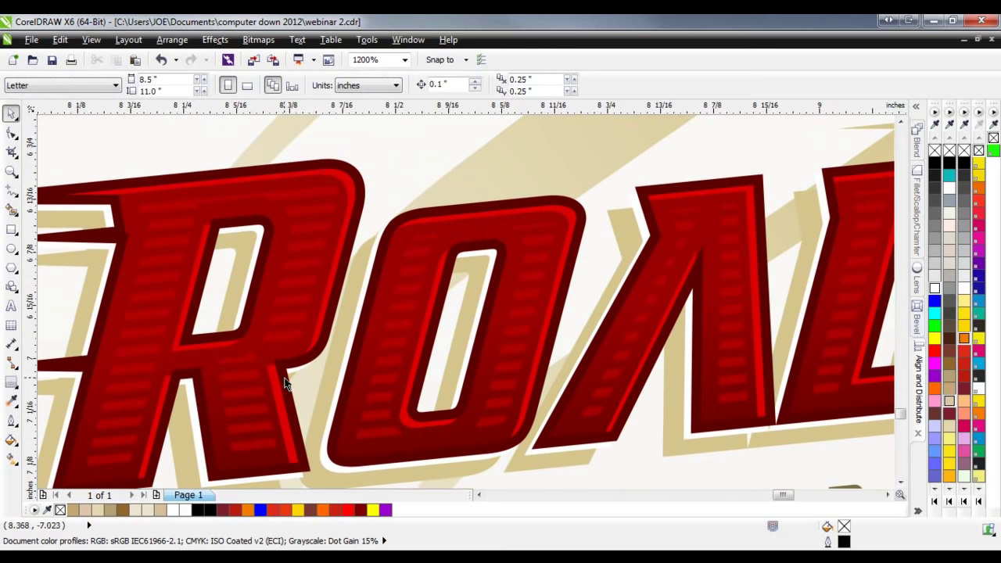
pyautogui.scroll(-2, 249, 353)
pyautogui.scroll(-2, 224, 267)
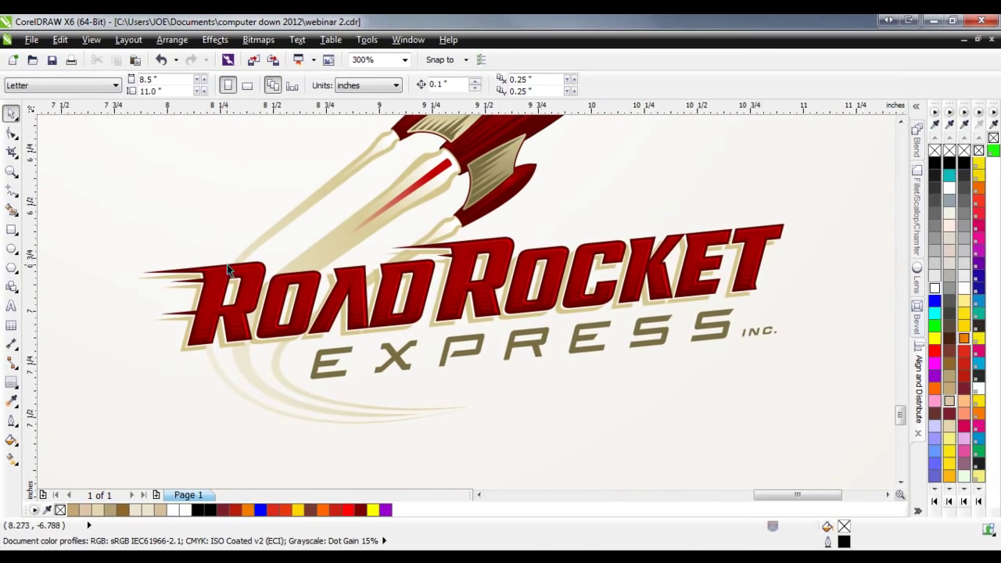
pyautogui.scroll(-2, 225, 266)
pyautogui.scroll(4, 213, 229)
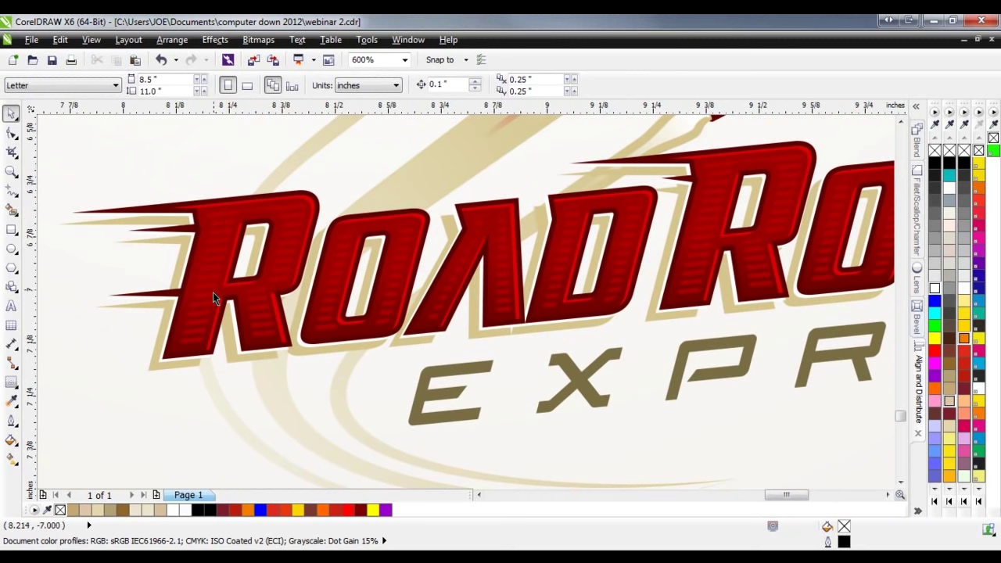
pyautogui.scroll(-8, 245, 274)
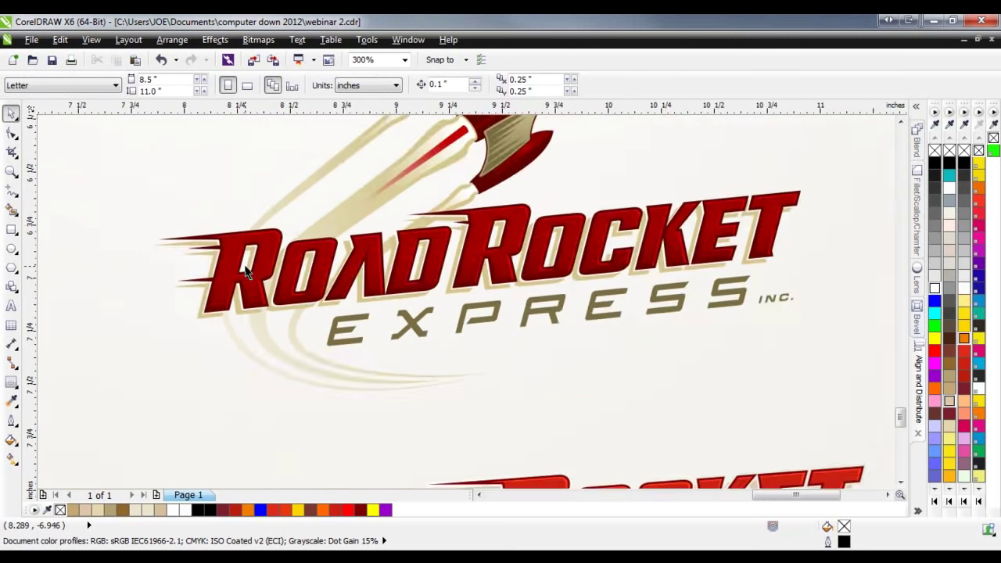
# - Apply a one-step inside contour with a 0.02" offset to the gradient-filled red letter faces of the working copy
pyautogui.scroll(8, 243, 302)
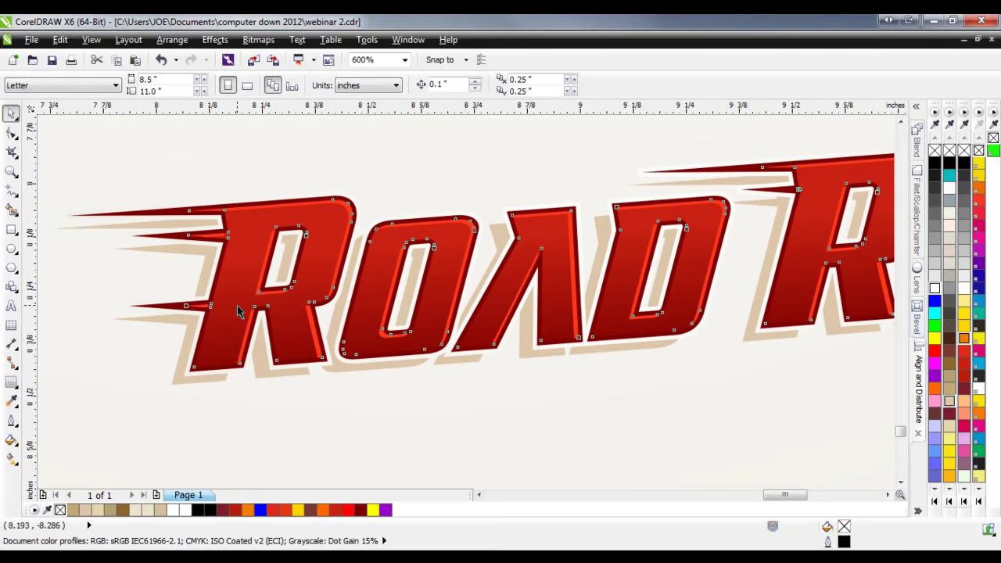
pyautogui.click(239, 311)
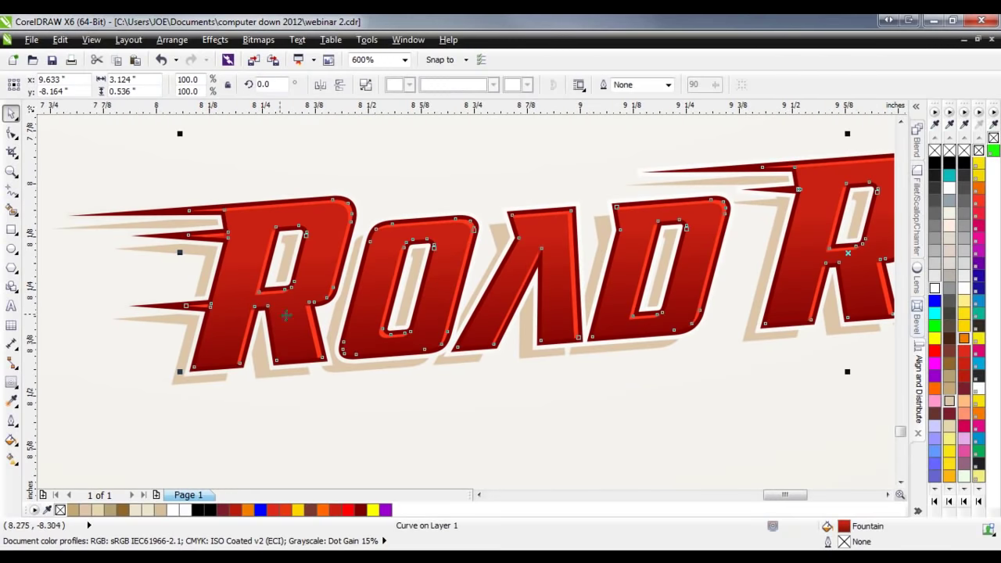
pyautogui.click(10, 383)
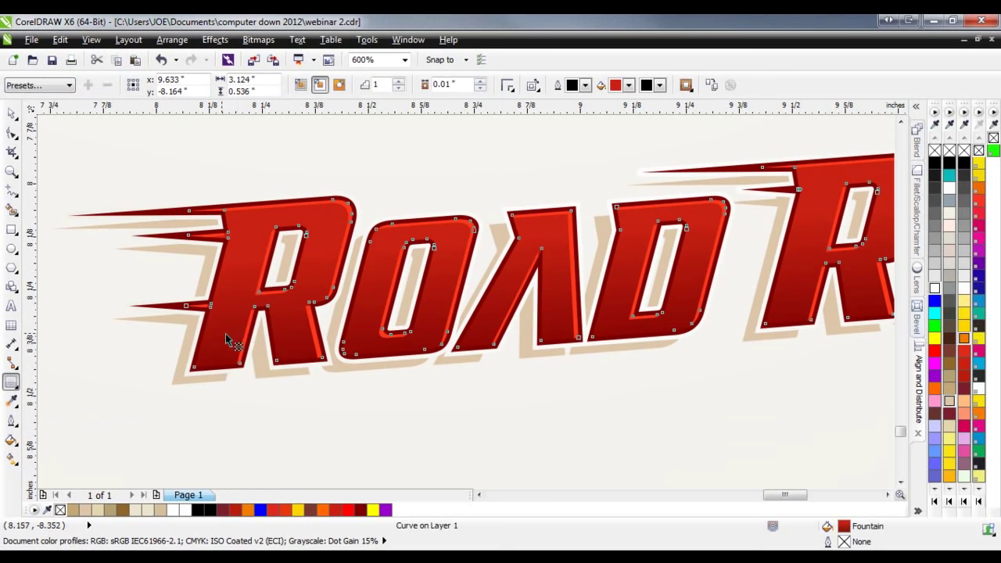
pyautogui.click(327, 85)
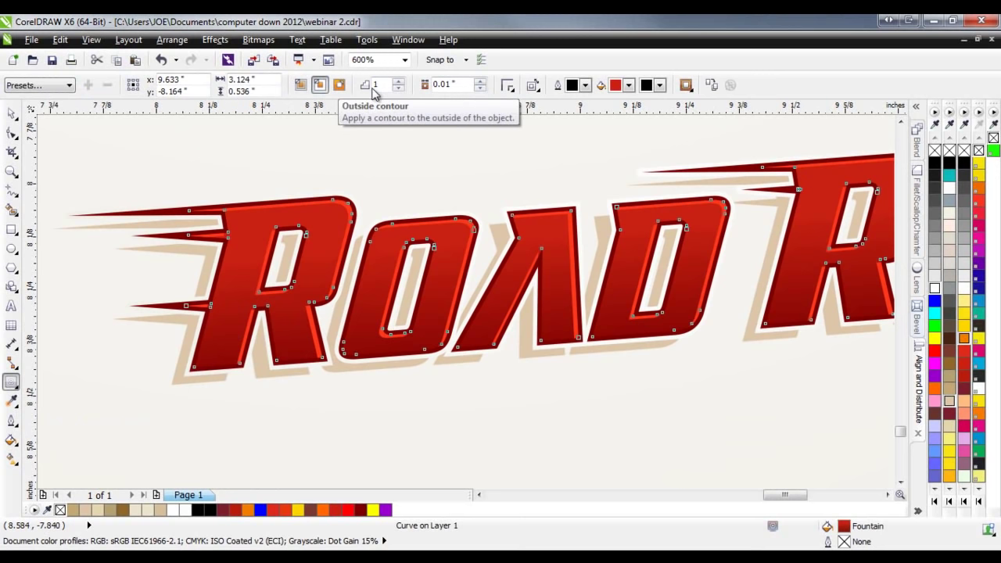
pyautogui.click(482, 81)
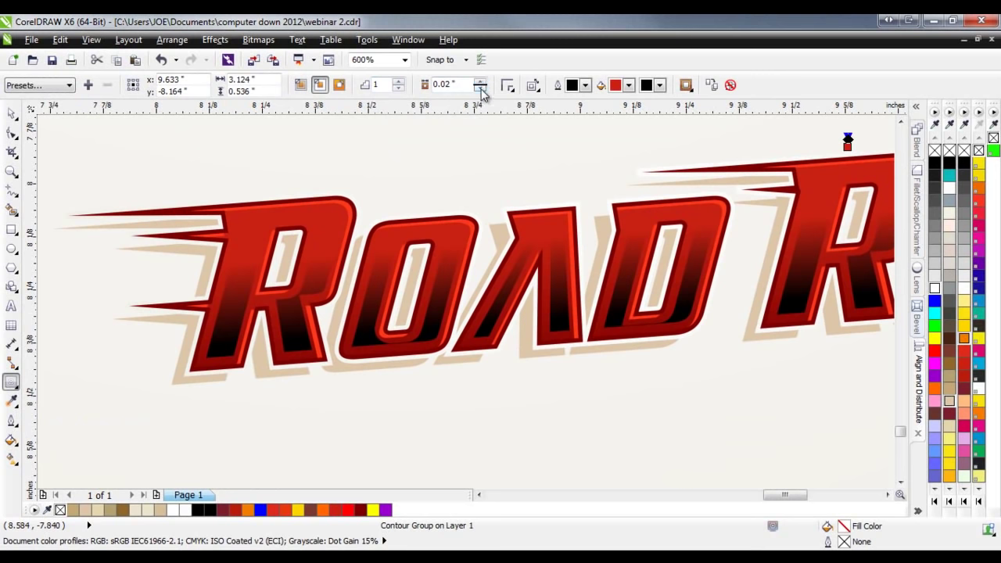
pyautogui.click(481, 89)
pyautogui.click(480, 81)
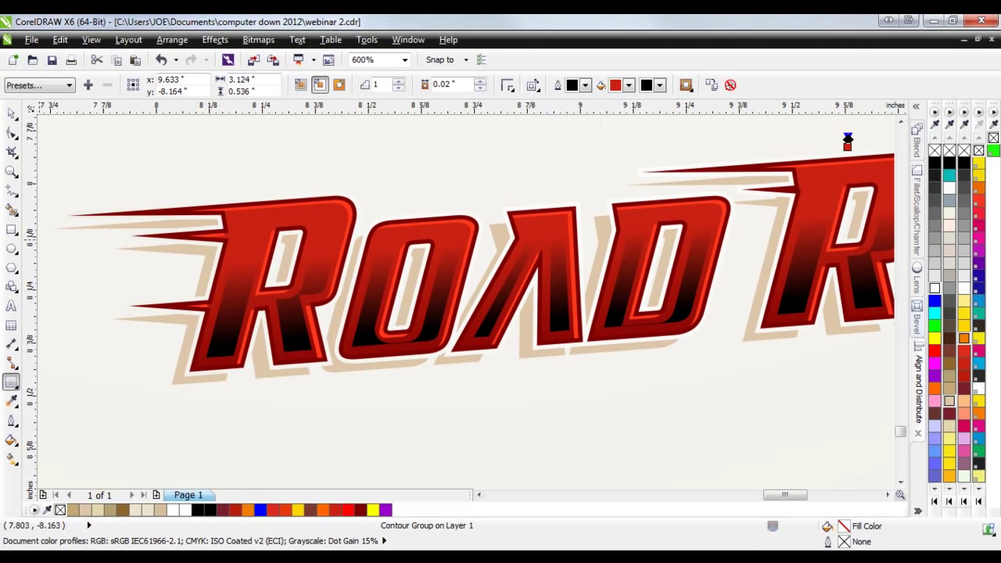
pyautogui.click(13, 114)
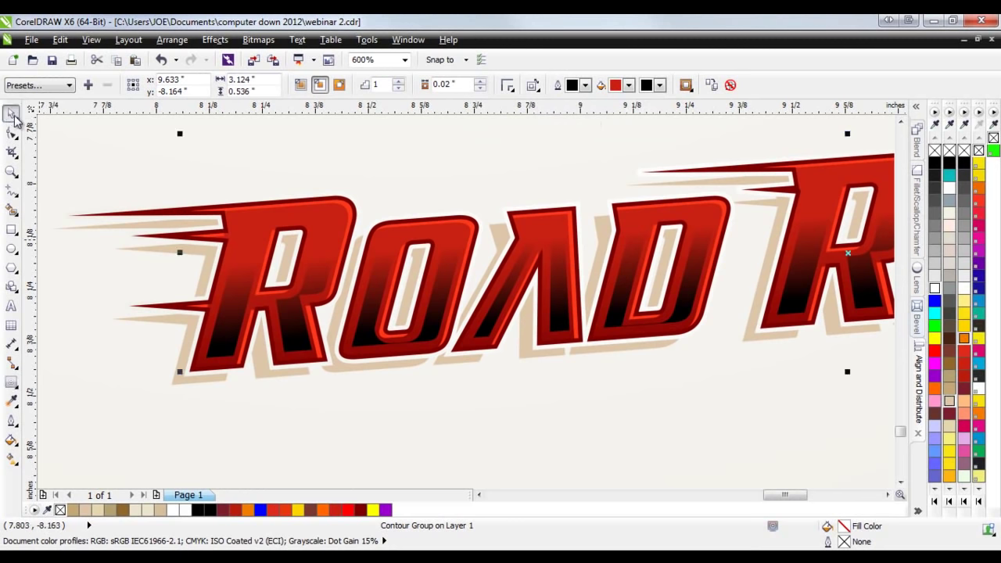
pyautogui.rightClick(223, 341)
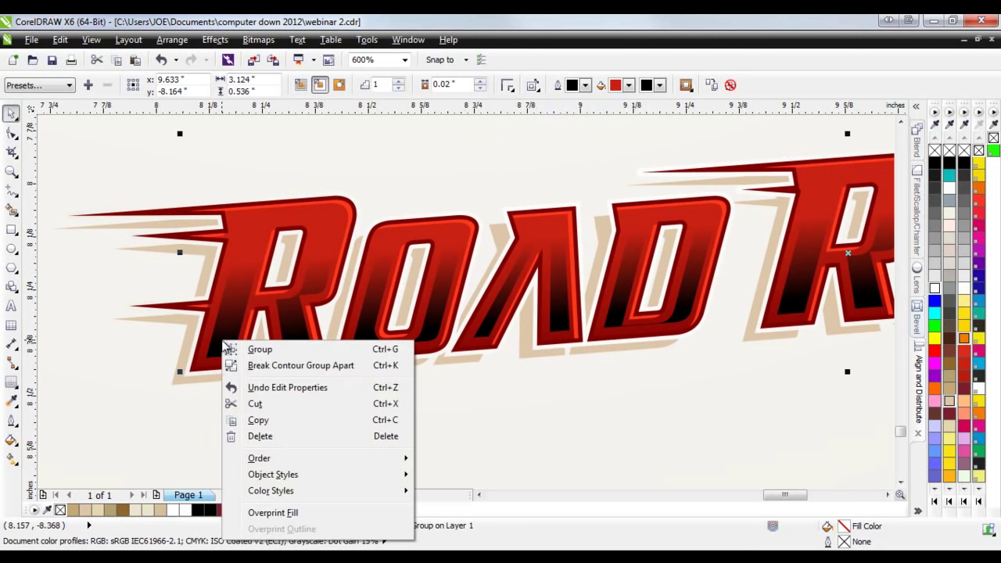
pyautogui.click(157, 368)
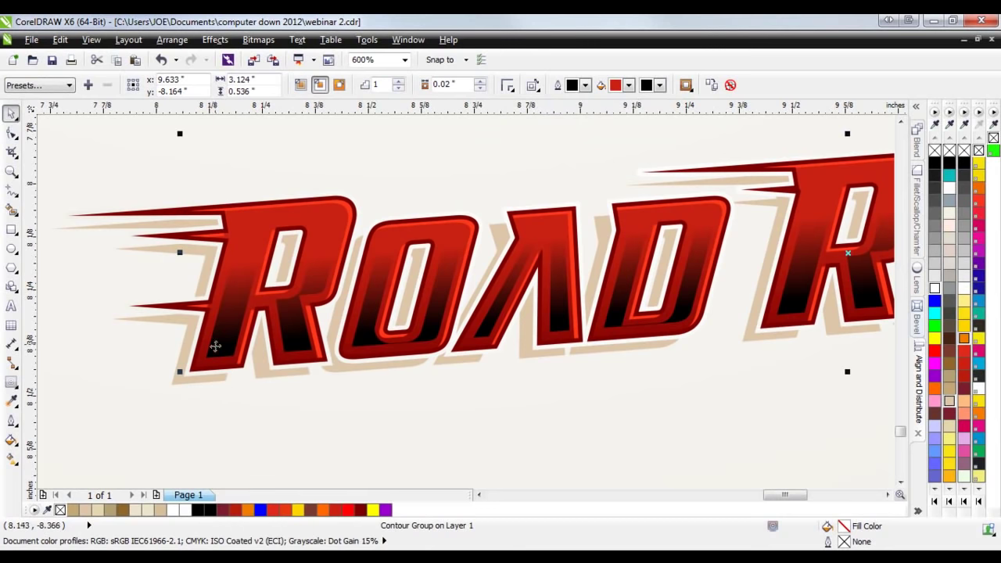
pyautogui.click(238, 407)
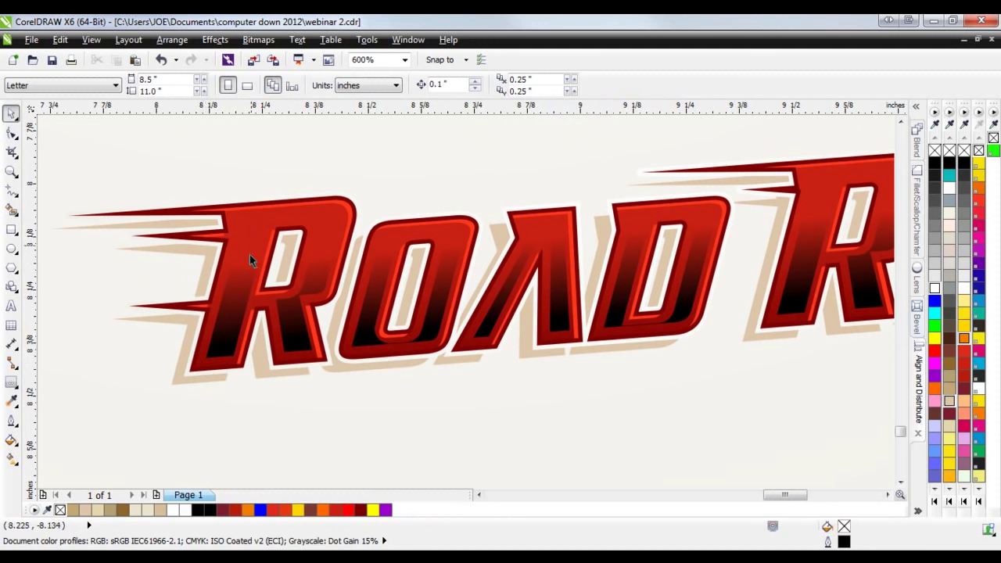
pyautogui.click(234, 334)
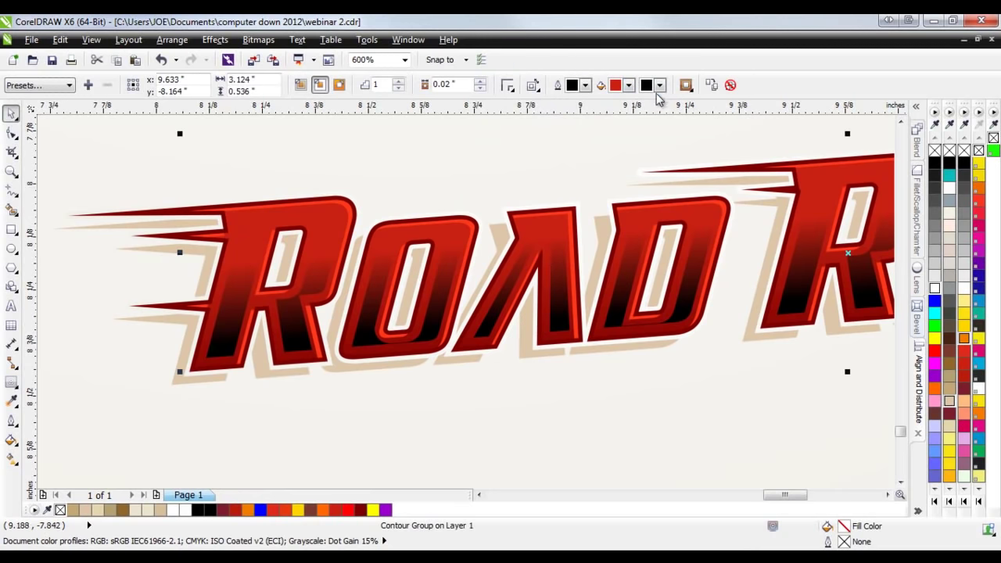
pyautogui.click(268, 179)
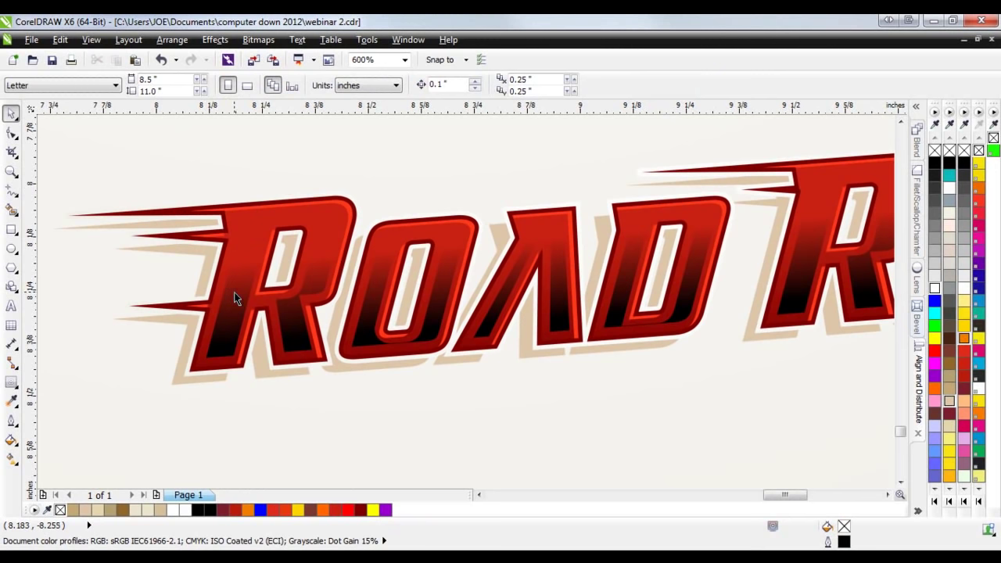
# - Break the letters' contour group apart into separate objects
pyautogui.rightClick(234, 304)
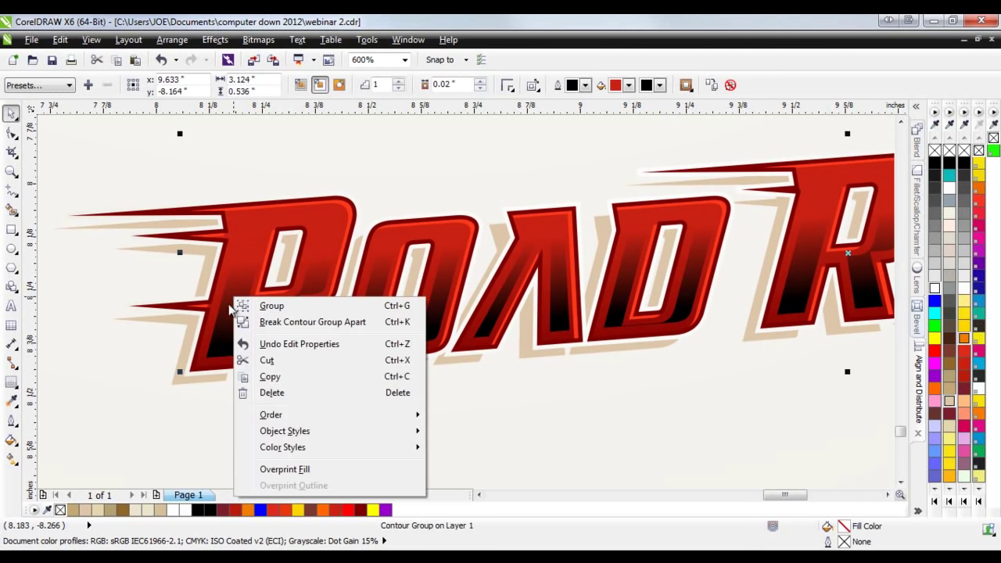
pyautogui.click(286, 328)
pyautogui.click(235, 353)
# - Remove the fill from the inner contour shape and give it a black hairline outline
pyautogui.click(223, 340)
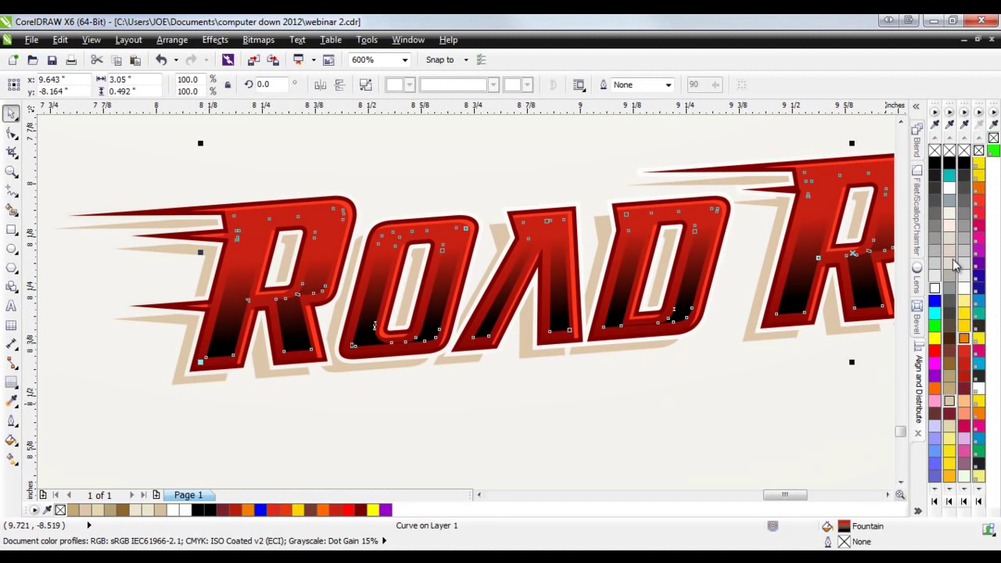
pyautogui.click(936, 150)
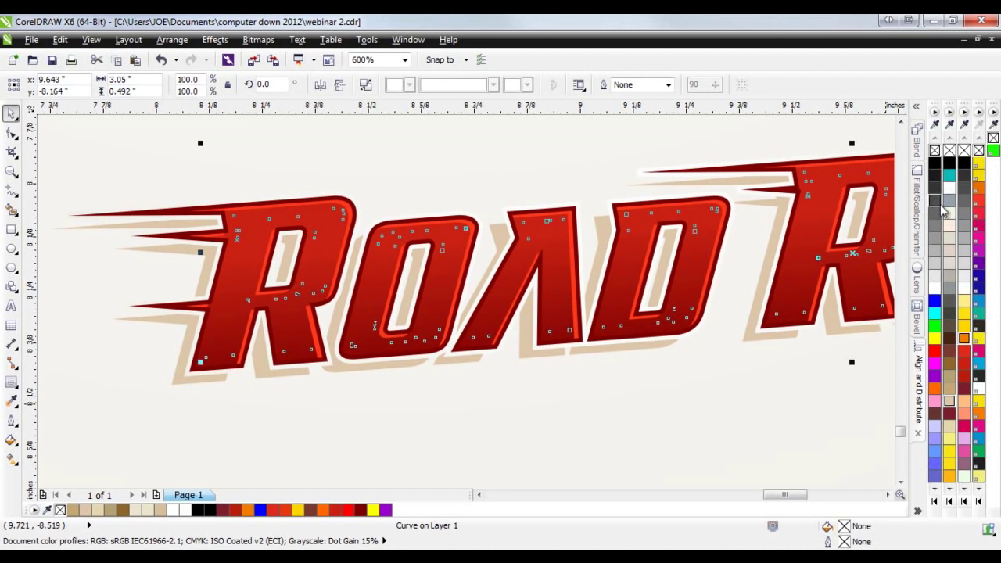
pyautogui.click(16, 426)
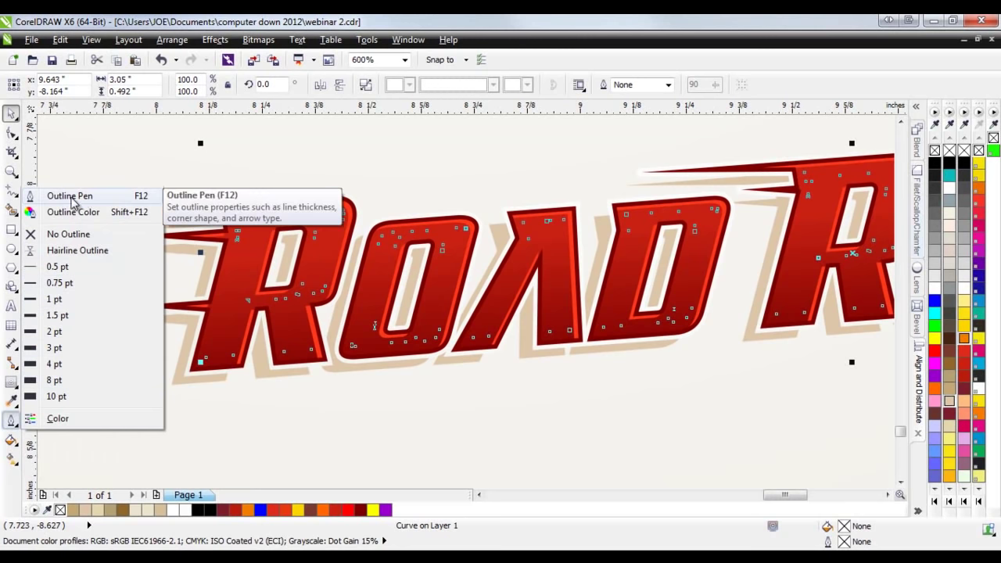
pyautogui.click(491, 458)
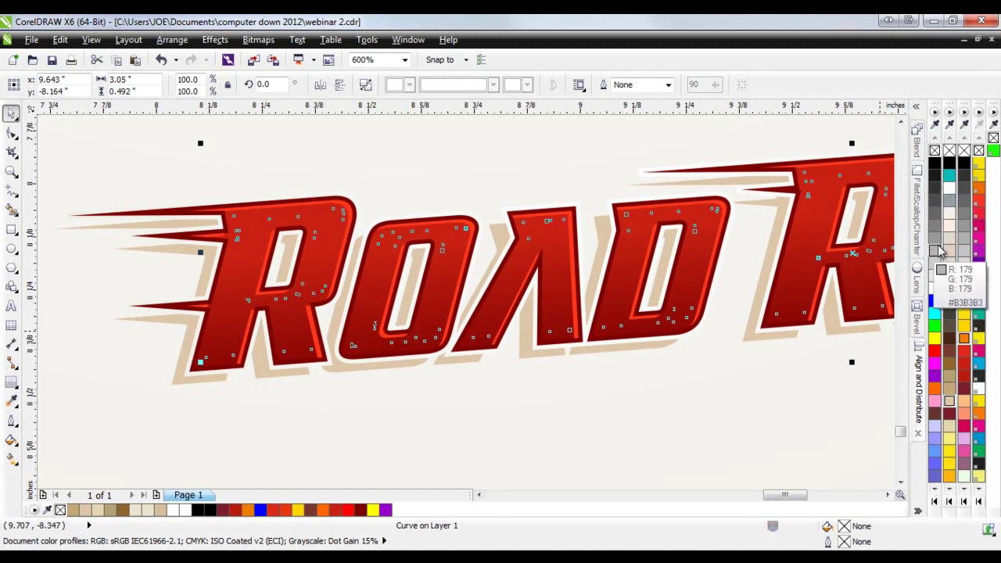
pyautogui.rightClick(938, 165)
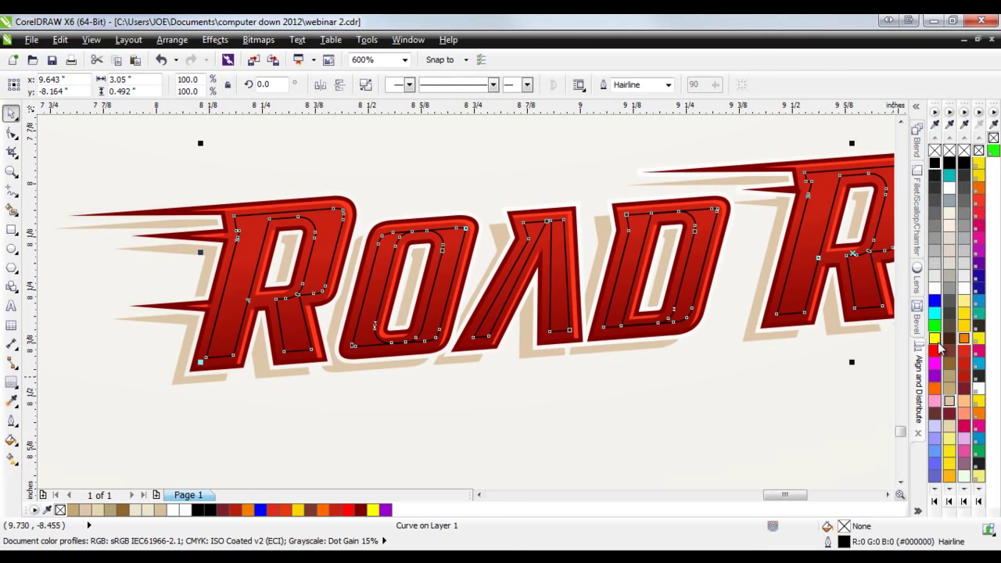
pyautogui.rightClick(936, 339)
pyautogui.rightClick(937, 165)
pyautogui.click(546, 410)
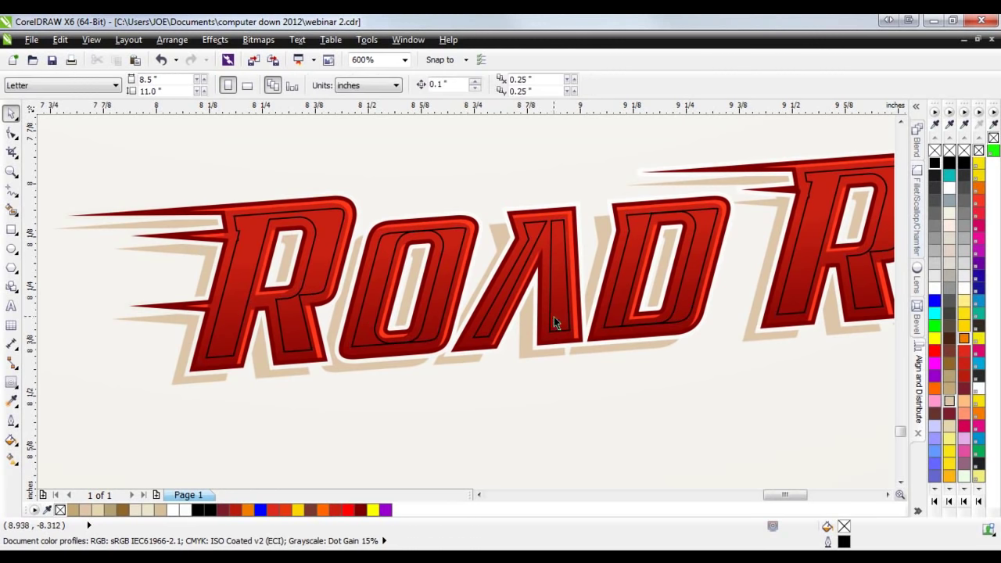
# - Delete the extra nodes that form the small notch on the upper stem of the inner outline in ROCKET's R
pyautogui.scroll(-1, 554, 316)
pyautogui.scroll(1, 774, 298)
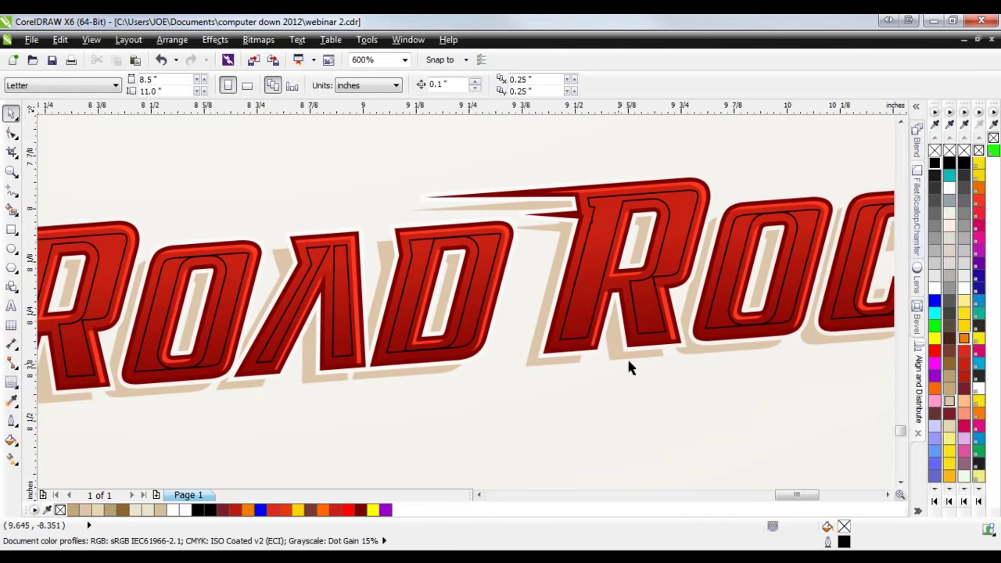
pyautogui.scroll(1, 598, 223)
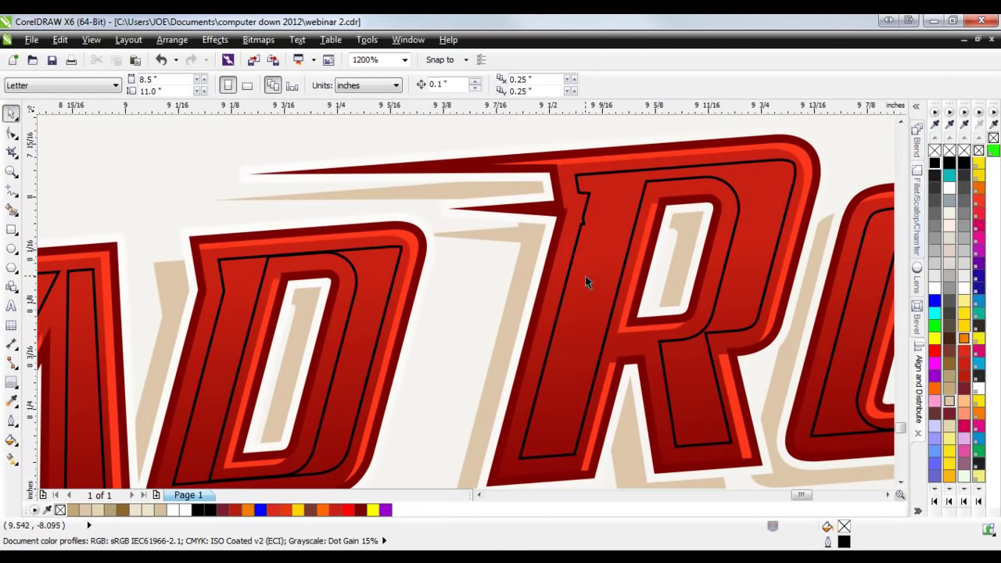
pyautogui.click(574, 258)
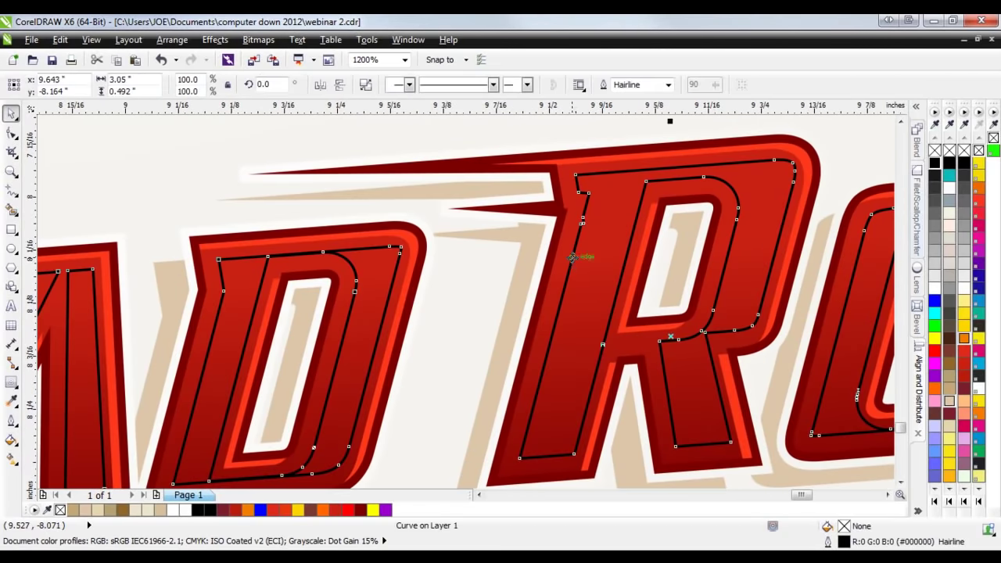
pyautogui.click(12, 133)
pyautogui.scroll(1, 603, 235)
pyautogui.moveTo(562, 205); pyautogui.dragTo(575, 235)
pyautogui.press('Delete')
pyautogui.click(530, 195)
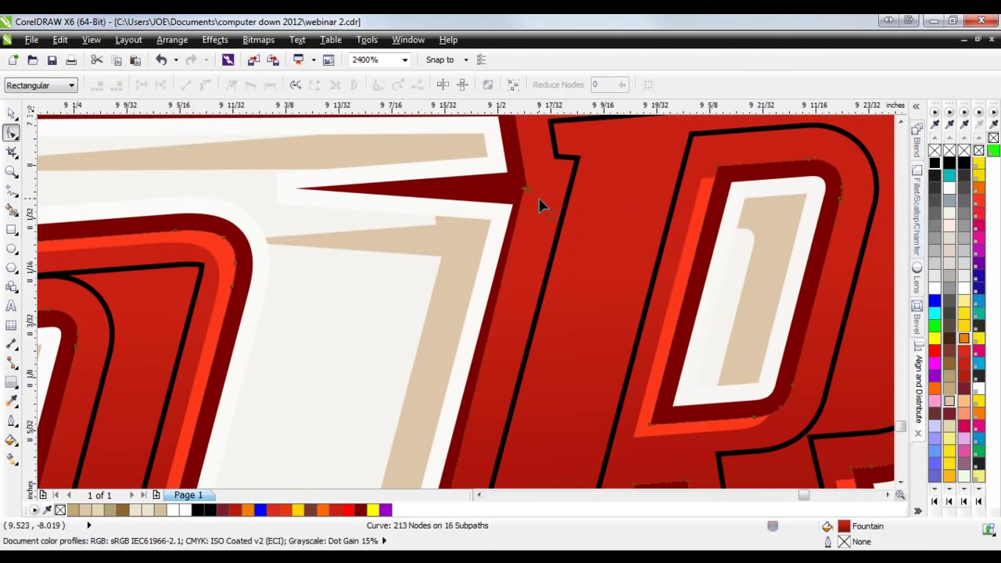
# - Move the stray node beside the lower speed spike down ROCKET's R stem edge on the gradient-red face and delete the extra node there
pyautogui.hotkey('ctrl', 'z')
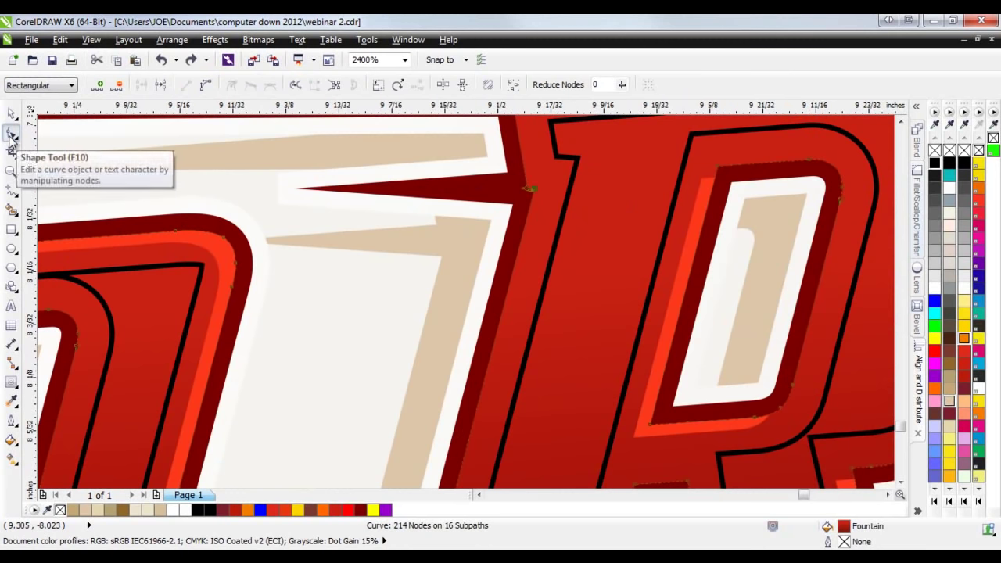
pyautogui.scroll(1, 518, 182)
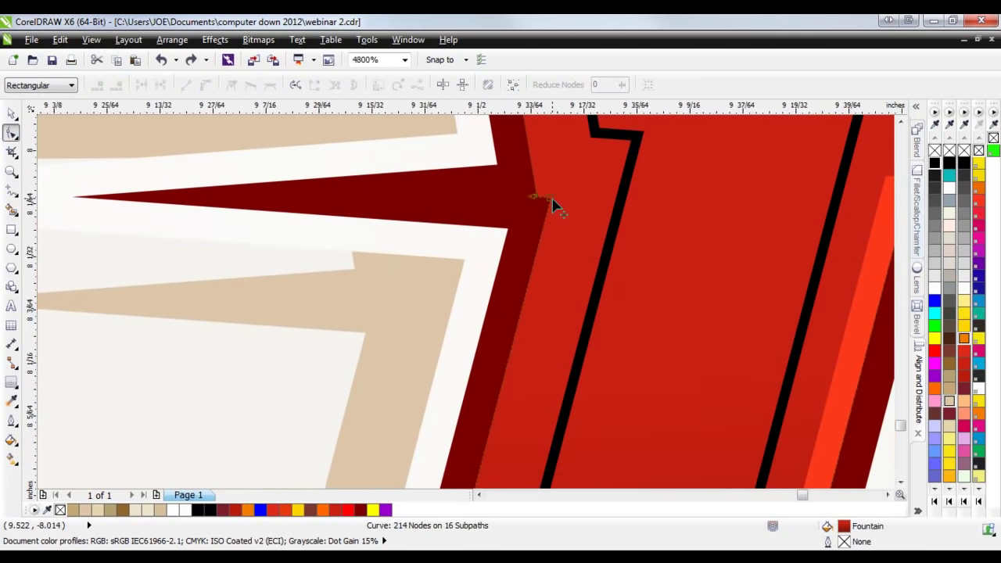
pyautogui.moveTo(551, 200); pyautogui.dragTo(540, 225)
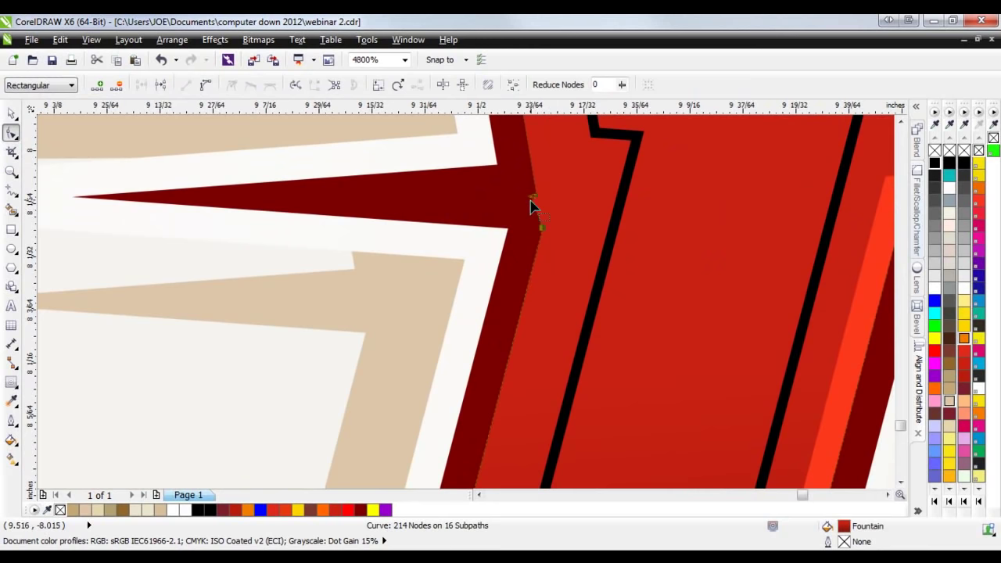
pyautogui.press('Delete')
pyautogui.scroll(-2, 415, 221)
pyautogui.scroll(-1, 395, 220)
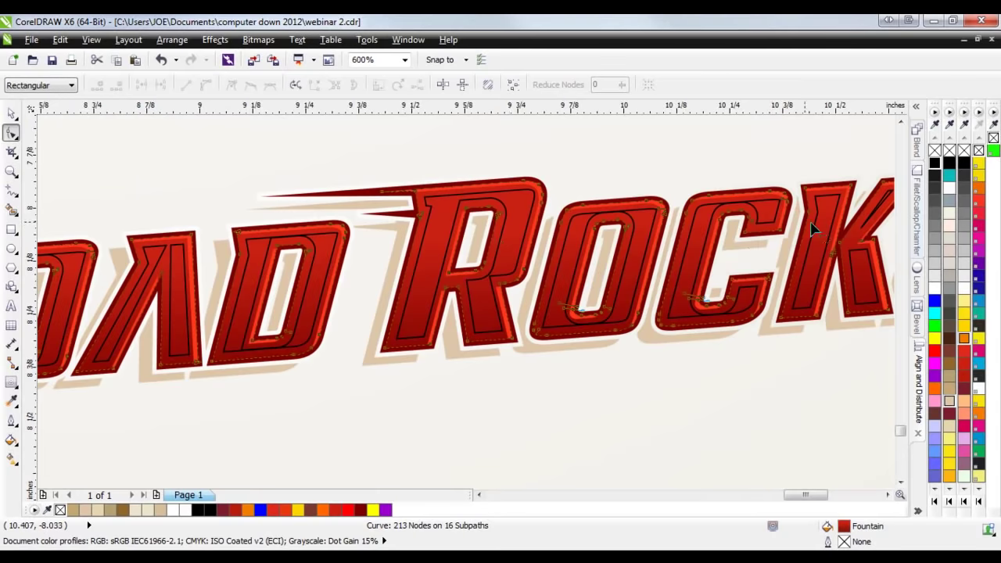
# - Delete the extra nodes on the bright red highlight along the stem of ROCKET's K, finishing with the inner outline selected
pyautogui.scroll(2, 861, 274)
pyautogui.scroll(2, 860, 308)
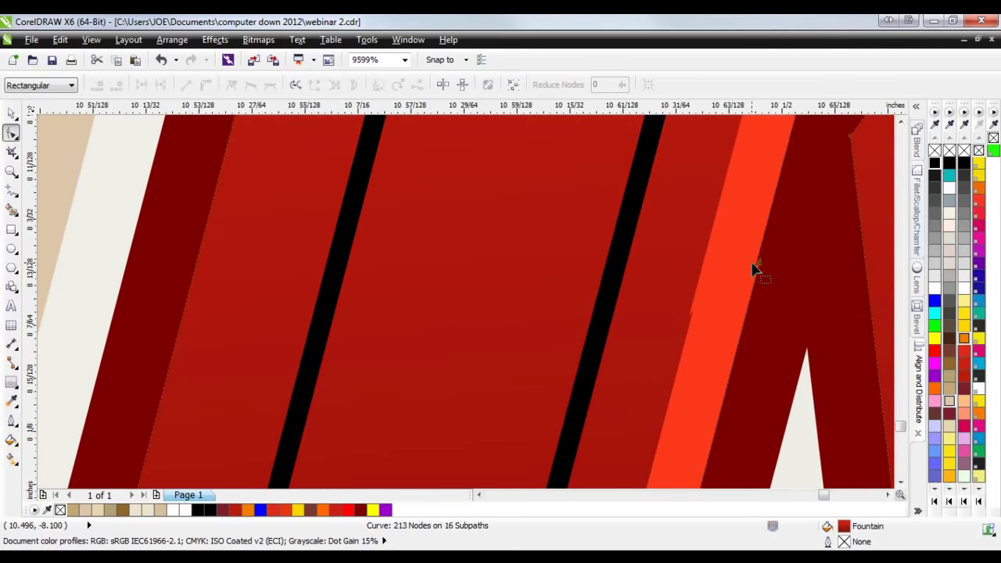
pyautogui.click(680, 327)
pyautogui.moveTo(719, 290); pyautogui.dragTo(719, 291)
pyautogui.press('Delete')
pyautogui.moveTo(810, 233); pyautogui.dragTo(811, 232)
pyautogui.press('Delete')
pyautogui.scroll(-3, 652, 331)
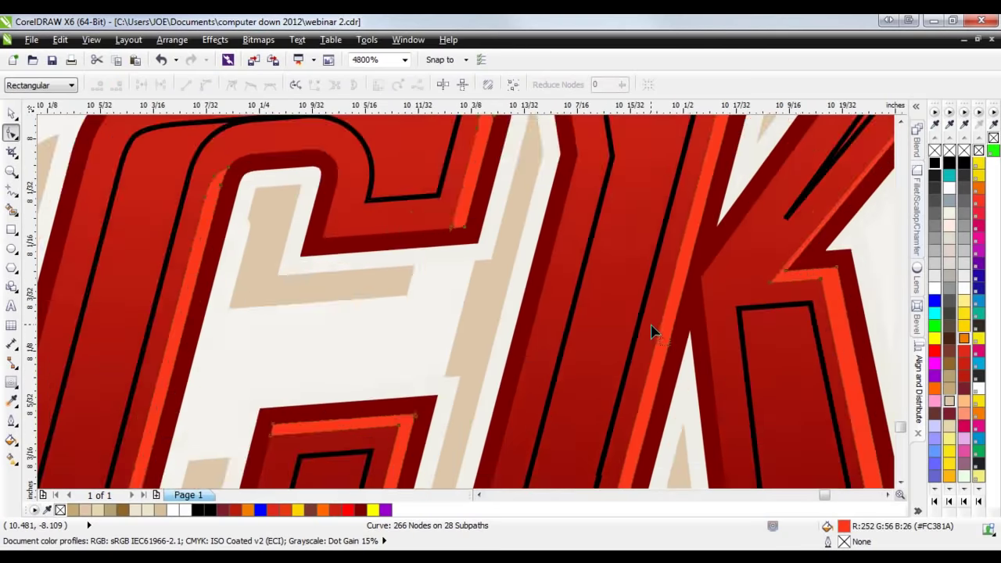
pyautogui.scroll(-1, 494, 229)
pyautogui.scroll(1, 818, 227)
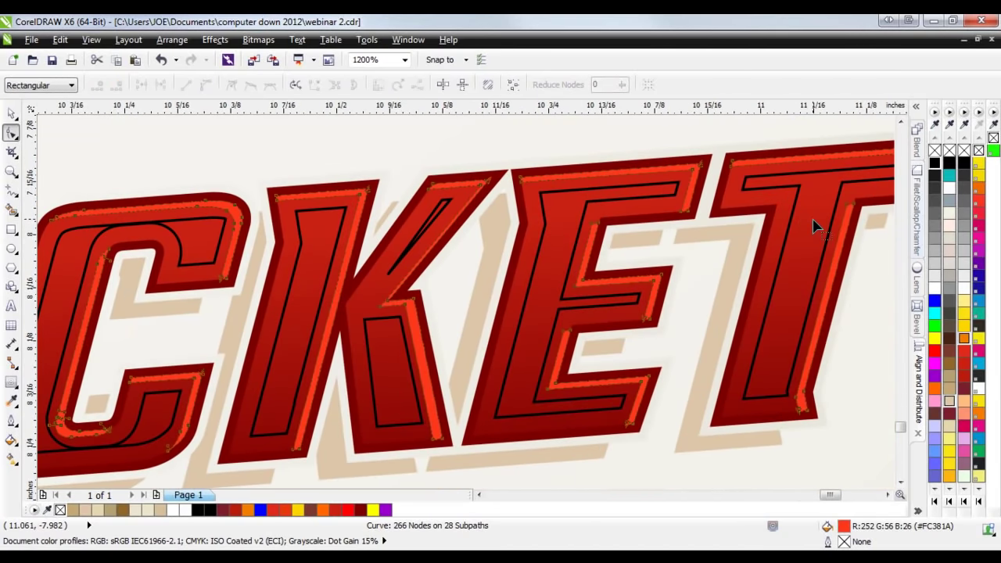
pyautogui.scroll(-2, 782, 256)
pyautogui.scroll(1, 476, 290)
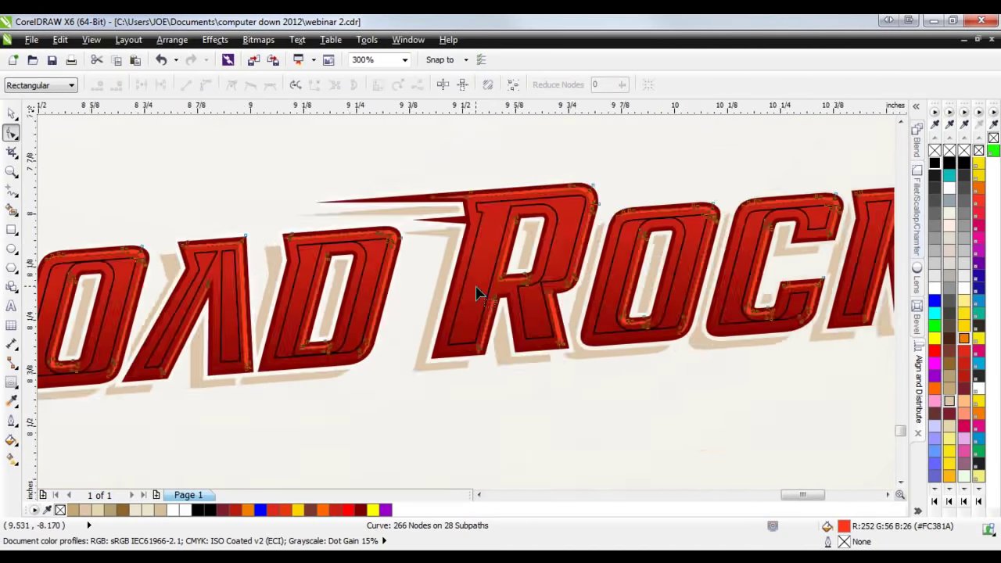
pyautogui.click(12, 113)
pyautogui.click(188, 219)
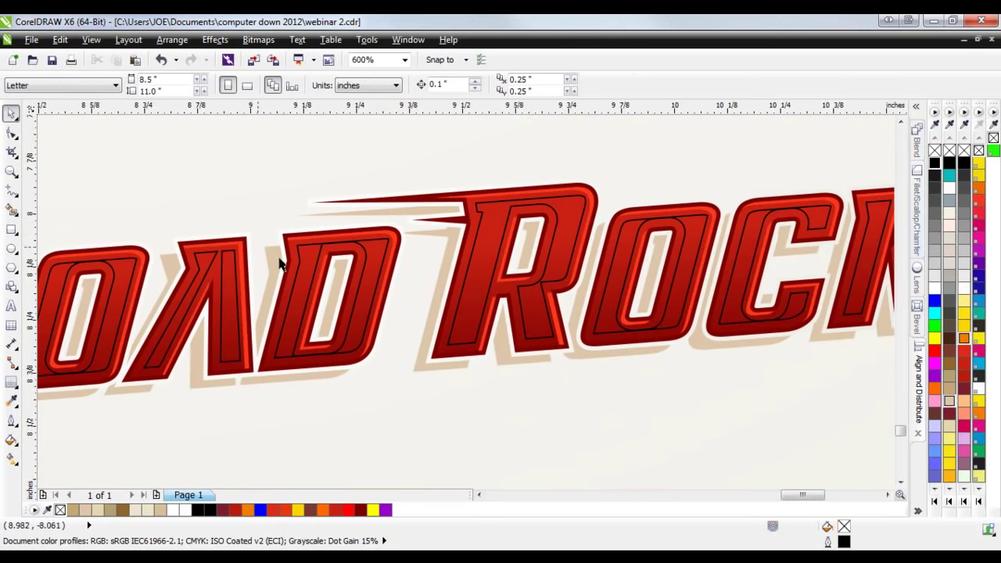
pyautogui.click(236, 284)
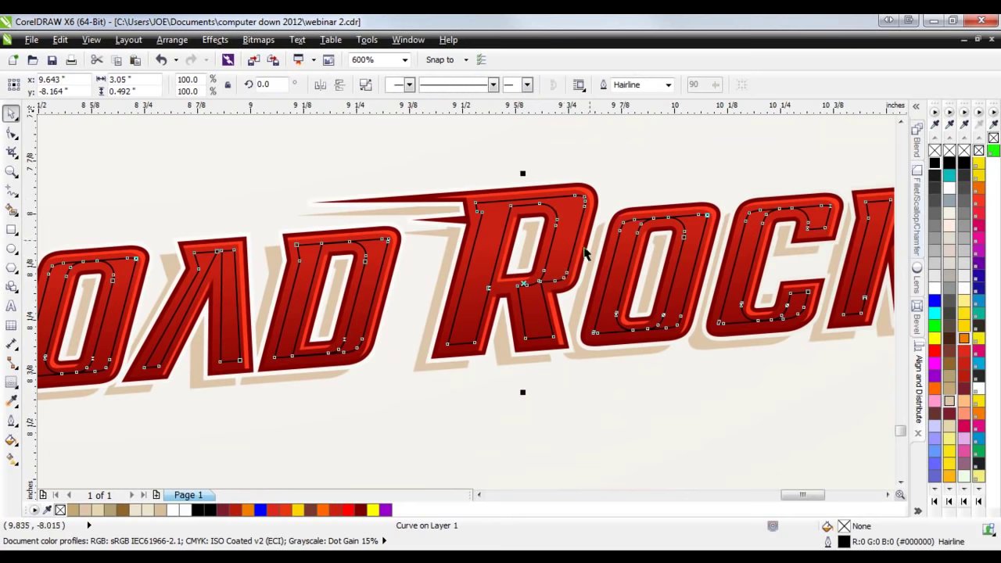
# - Draw a thin horizontal rectangle about 3.5" wide and 0.017" high below the ROAD ROCKET lettering
pyautogui.click(12, 229)
pyautogui.scroll(-2, 381, 399)
pyautogui.moveTo(117, 445); pyautogui.dragTo(859, 447)
pyautogui.scroll(-2, 908, 486)
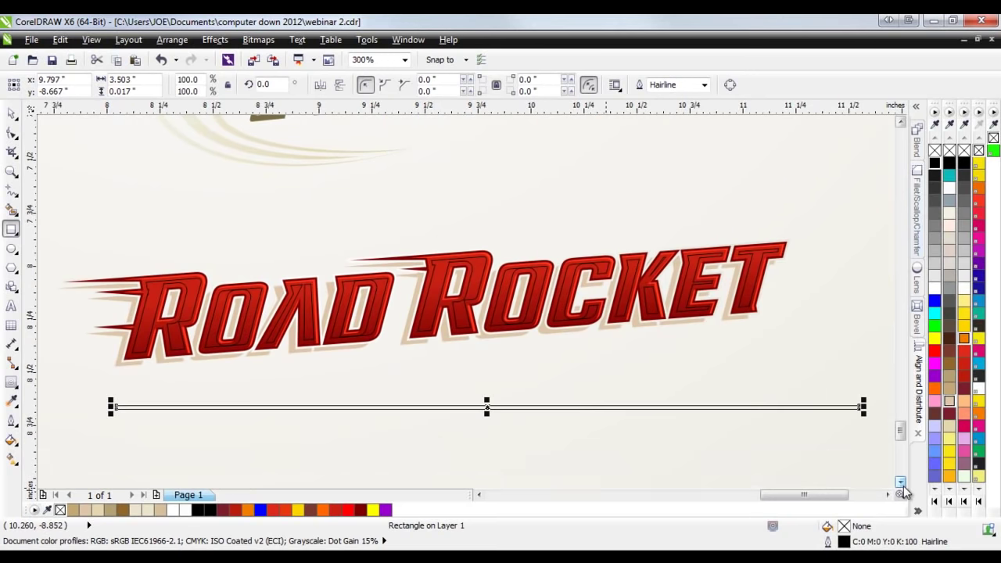
pyautogui.click(12, 114)
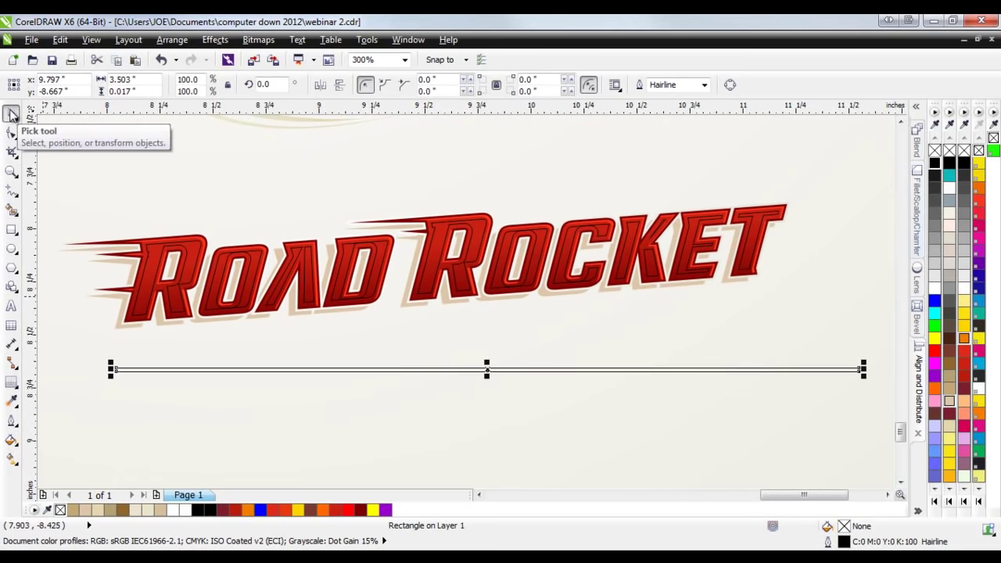
# - Duplicate the thin rectangle, place the copy just below it with a small gap, and repeat the duplication twice at that spacing
pyautogui.scroll(2, 107, 404)
pyautogui.hotkey('ctrl', 'd')
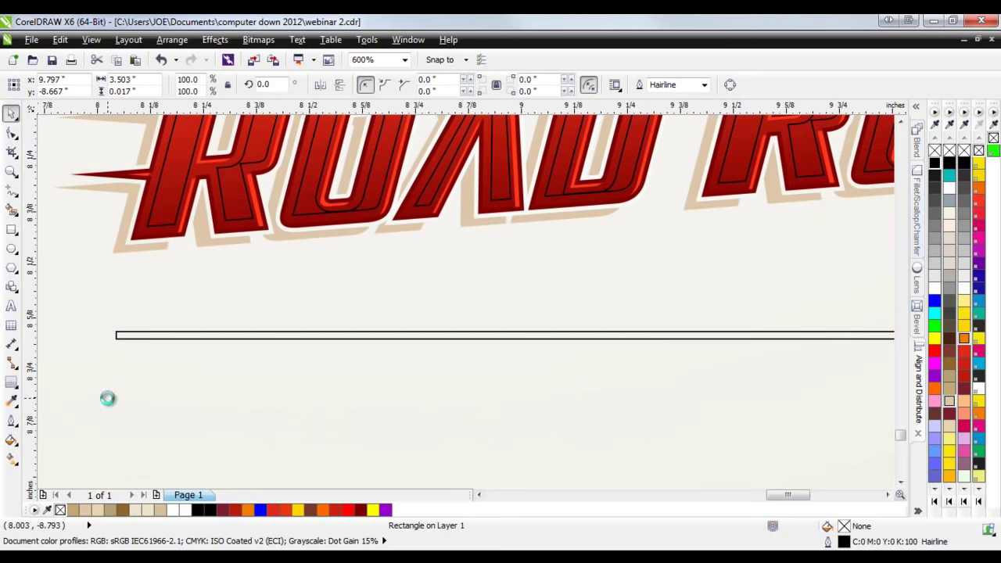
pyautogui.moveTo(222, 227); pyautogui.dragTo(118, 349)
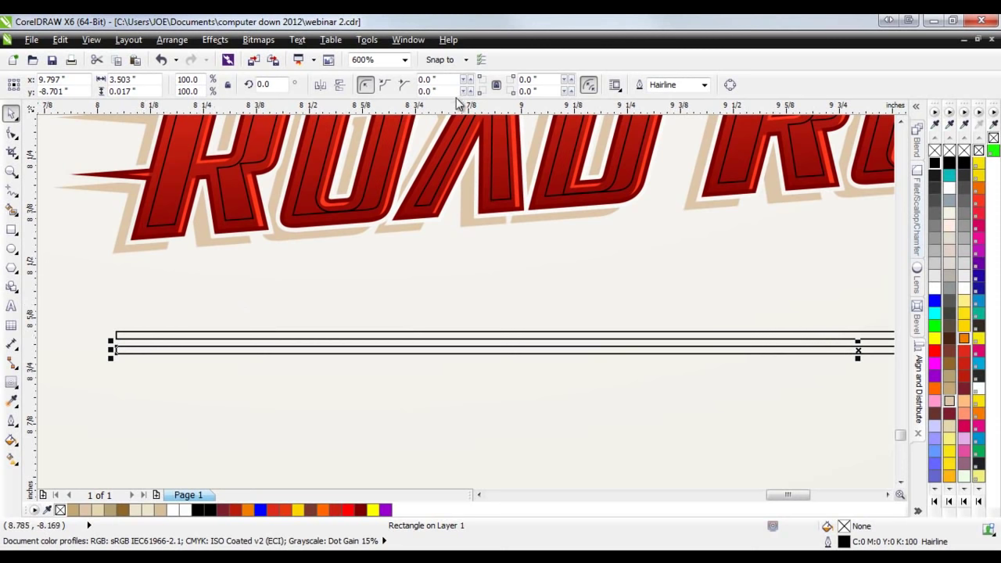
pyautogui.hotkey('ctrl', 'd')
pyautogui.hotkey('ctrl', 'd')
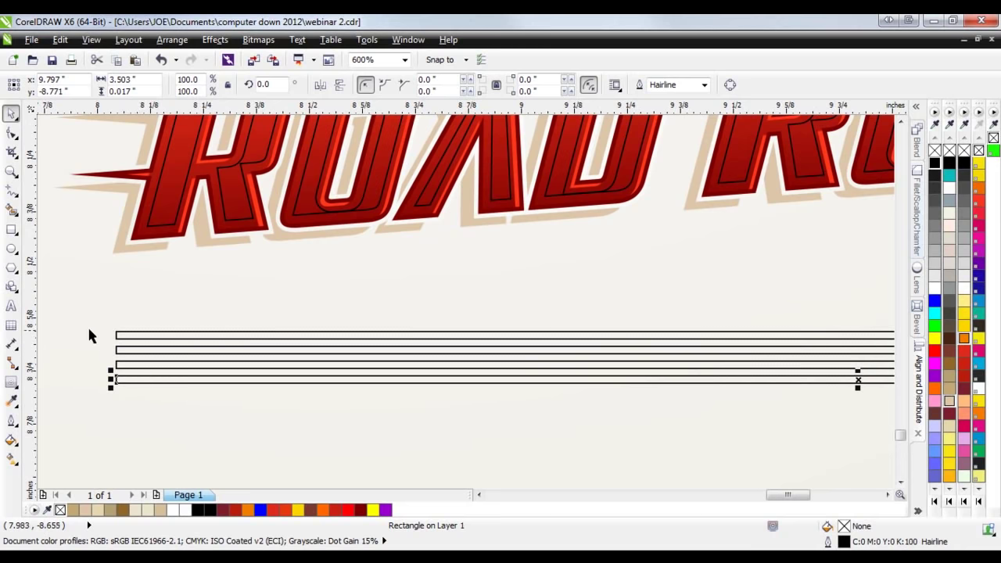
# - Continue duplicating the bar downward at the same spacing, undoing the surplus copies to leave a stack of 13 bars
pyautogui.scroll(-1, 88, 329)
pyautogui.hotkey('ctrl', 'd')
pyautogui.hotkey('ctrl', 'd')
pyautogui.hotkey('ctrl', 'd')
pyautogui.hotkey('ctrl', 'd')
pyautogui.hotkey('ctrl', 'd')
pyautogui.hotkey('ctrl', 'd')
pyautogui.hotkey('ctrl', 'd')
pyautogui.hotkey('ctrl', 'd')
pyautogui.hotkey('ctrl', 'd')
pyautogui.hotkey('ctrl', 'd')
pyautogui.hotkey('ctrl', 'd')
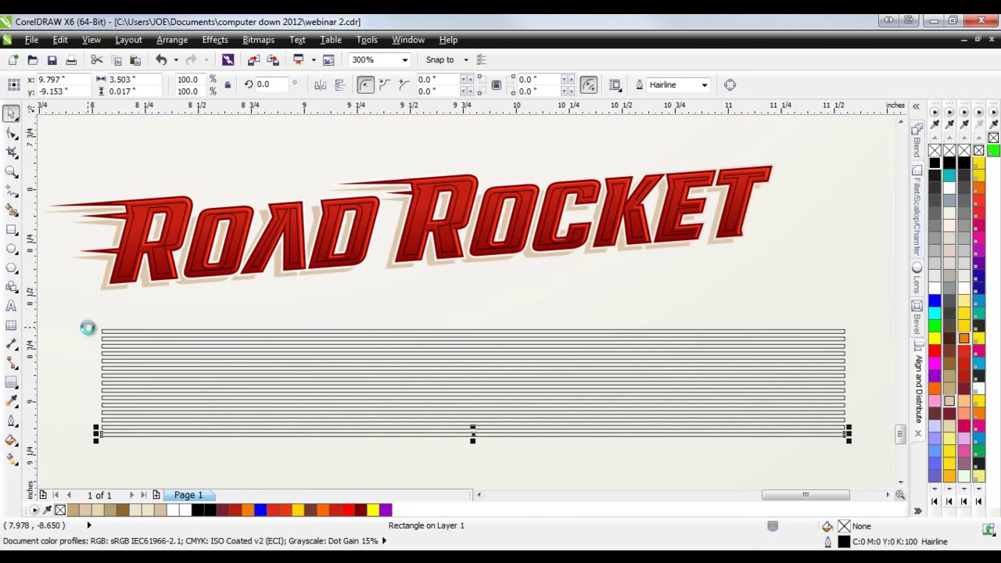
pyautogui.hotkey('ctrl', 'z')
# - Select all 13 thin bars and combine them into a single curve
pyautogui.moveTo(78, 306); pyautogui.dragTo(876, 437)
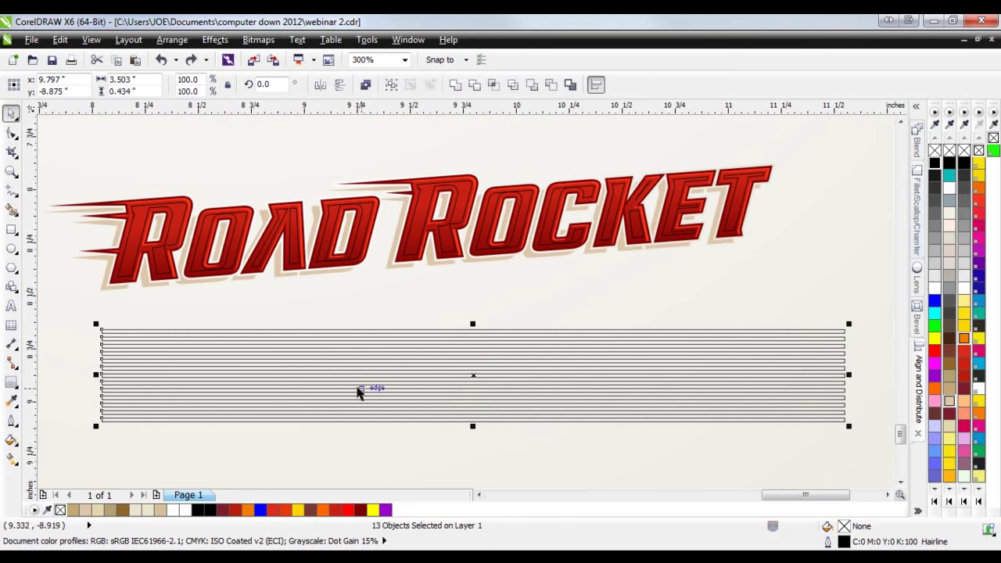
pyautogui.moveTo(63, 457); pyautogui.dragTo(871, 314)
pyautogui.click(365, 85)
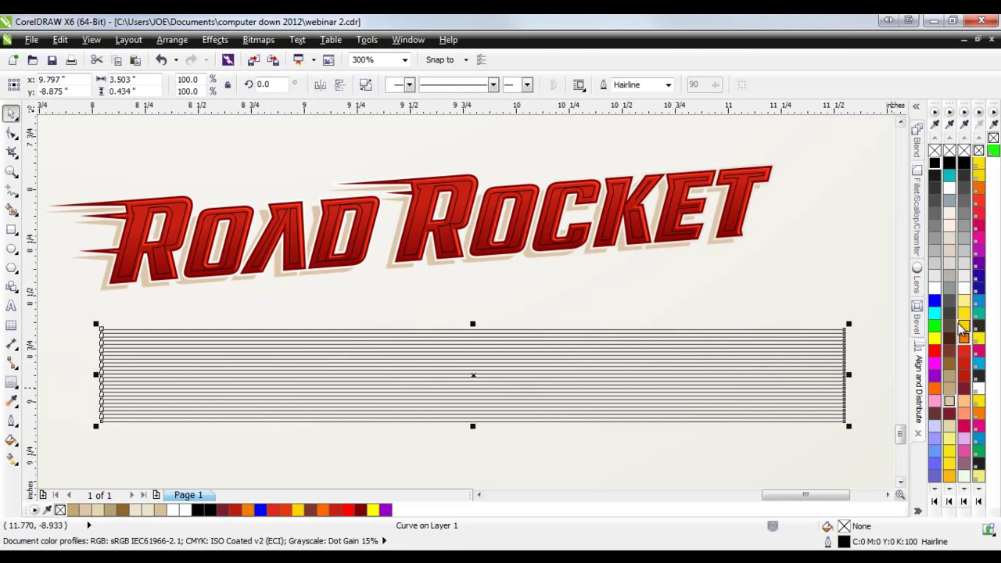
# - Fill the combined stripes with blue (R0 G0 B255) and remove their outline
pyautogui.click(935, 301)
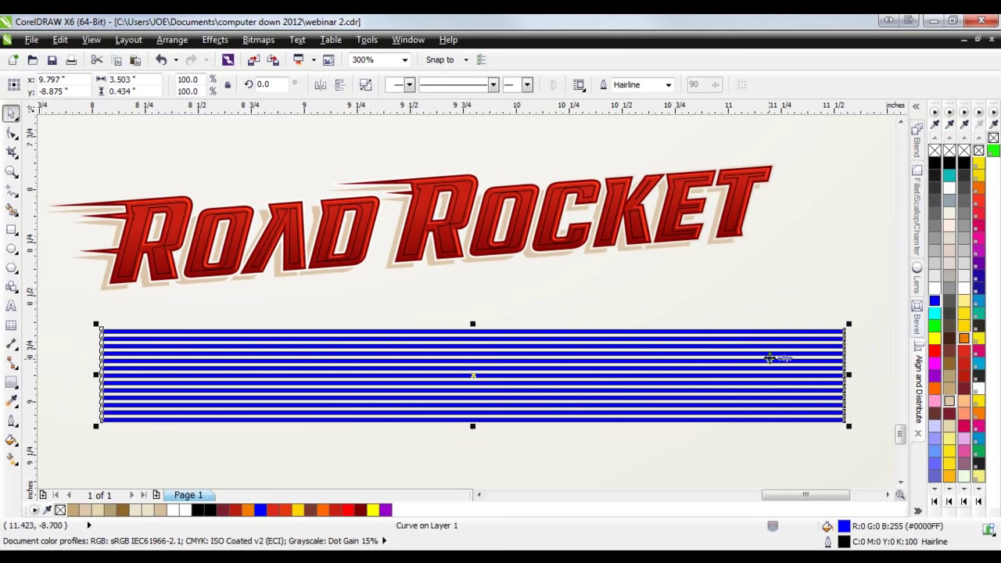
pyautogui.click(11, 420)
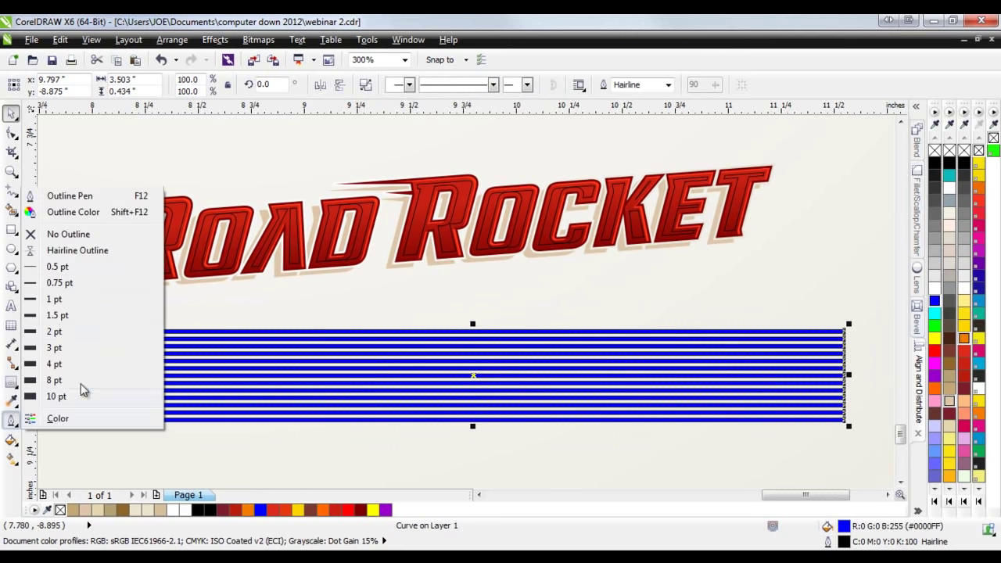
pyautogui.click(68, 235)
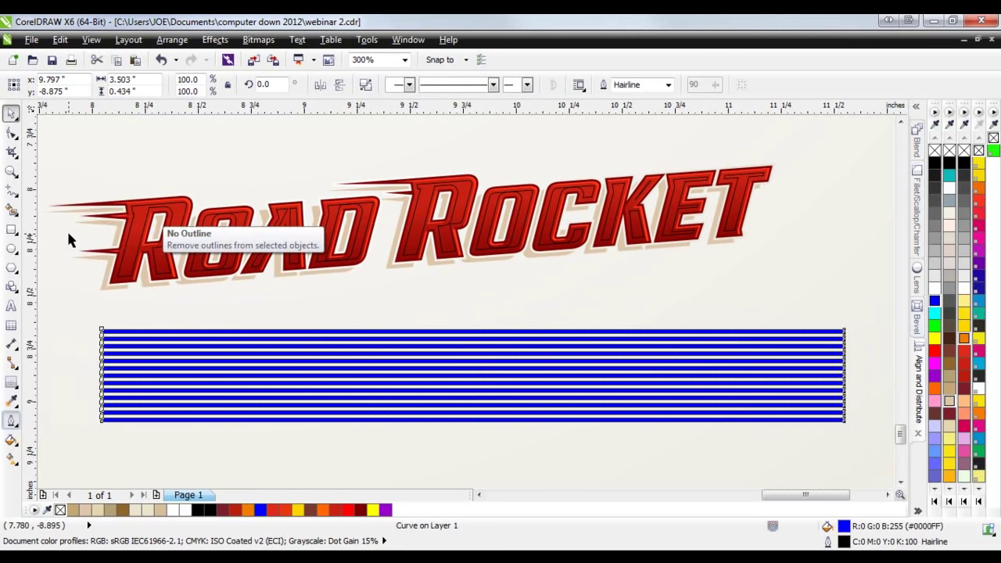
# - Move the blue stripes up over the ROAD ROCKET lettering so they overlap its letters
pyautogui.moveTo(362, 393); pyautogui.dragTo(370, 170)
pyautogui.moveTo(109, 199); pyautogui.dragTo(110, 288)
pyautogui.scroll(-2, 131, 305)
pyautogui.scroll(3, 492, 281)
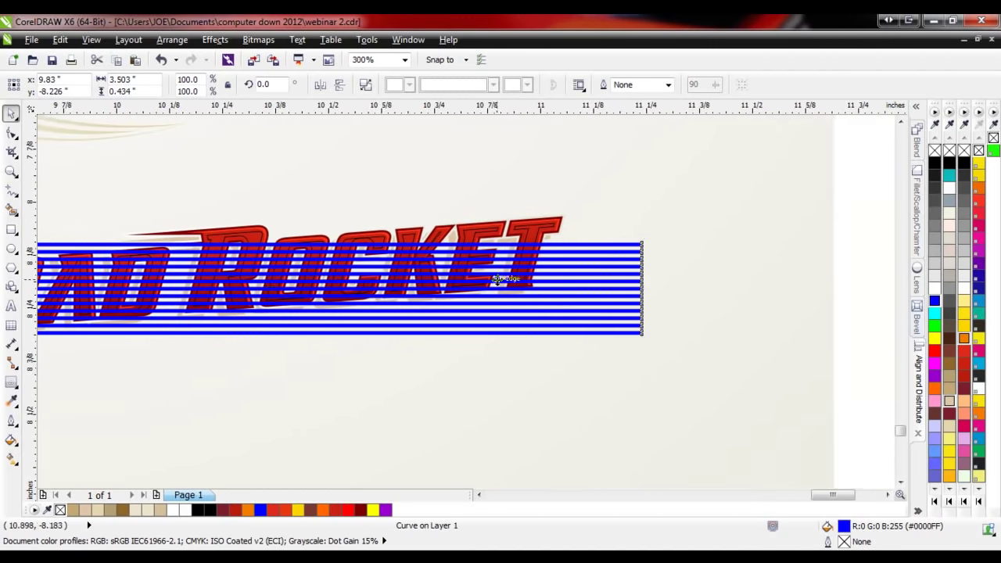
pyautogui.scroll(1, 496, 280)
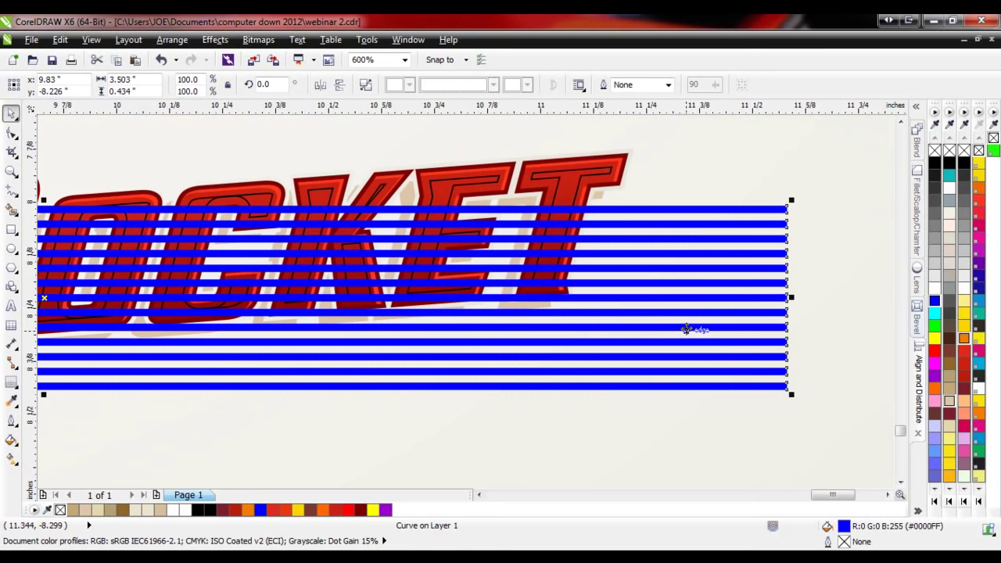
# - Skew the blue stripes vertically to about 4.3° so they follow the lettering's upward slant
pyautogui.click(686, 330)
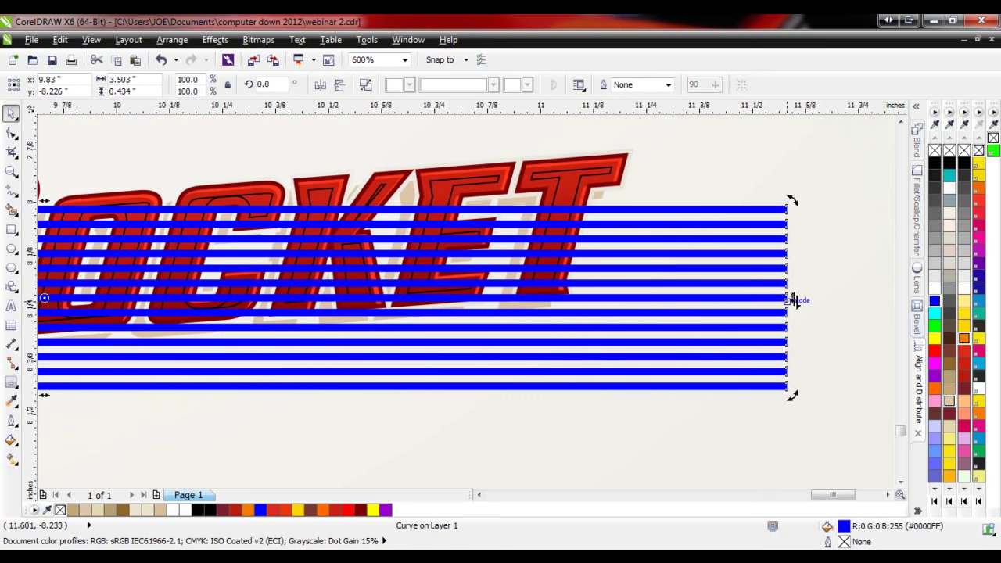
pyautogui.moveTo(794, 300); pyautogui.dragTo(791, 161)
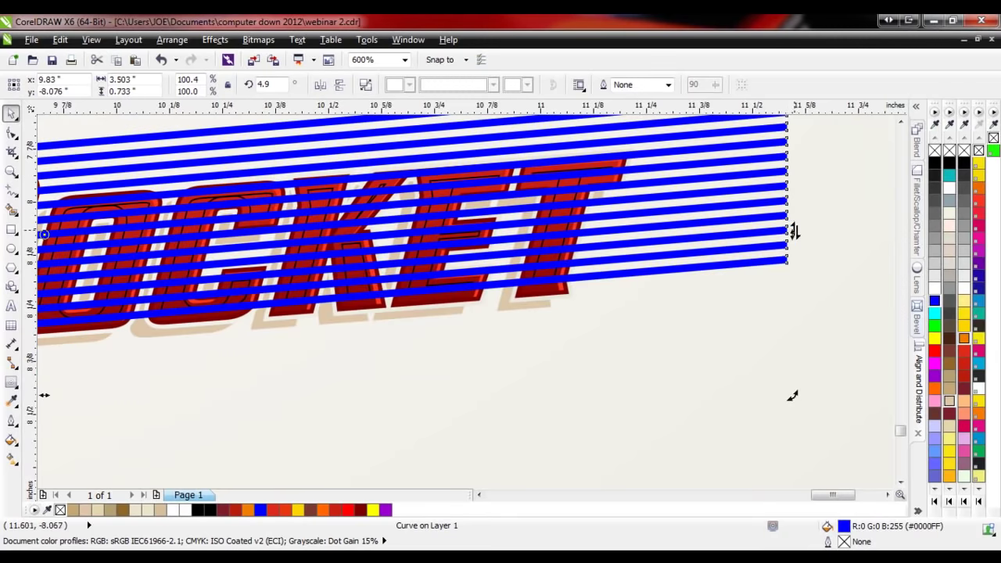
pyautogui.moveTo(794, 239); pyautogui.dragTo(794, 244)
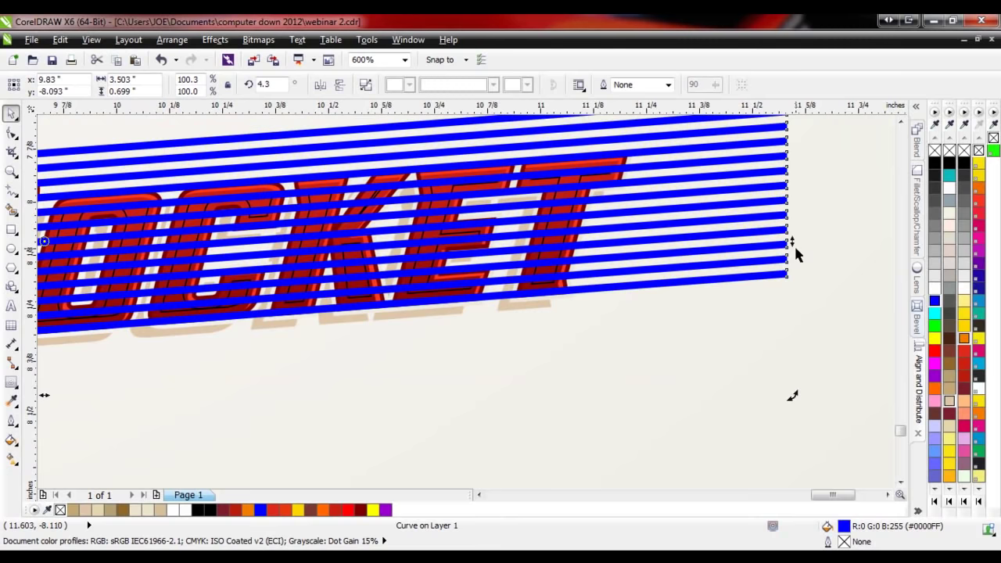
# - Resize the slanted stripes to about 3.16" wide and 0.63" high to fit over the lettering
pyautogui.scroll(-1, 794, 249)
pyautogui.moveTo(801, 184); pyautogui.dragTo(747, 191)
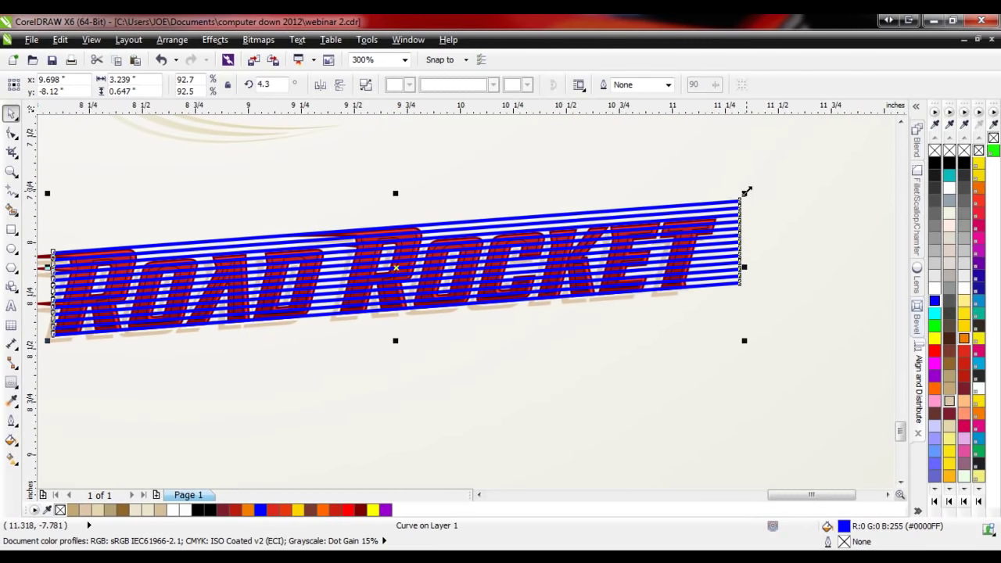
pyautogui.scroll(1, 689, 290)
pyautogui.moveTo(798, 392); pyautogui.dragTo(734, 373)
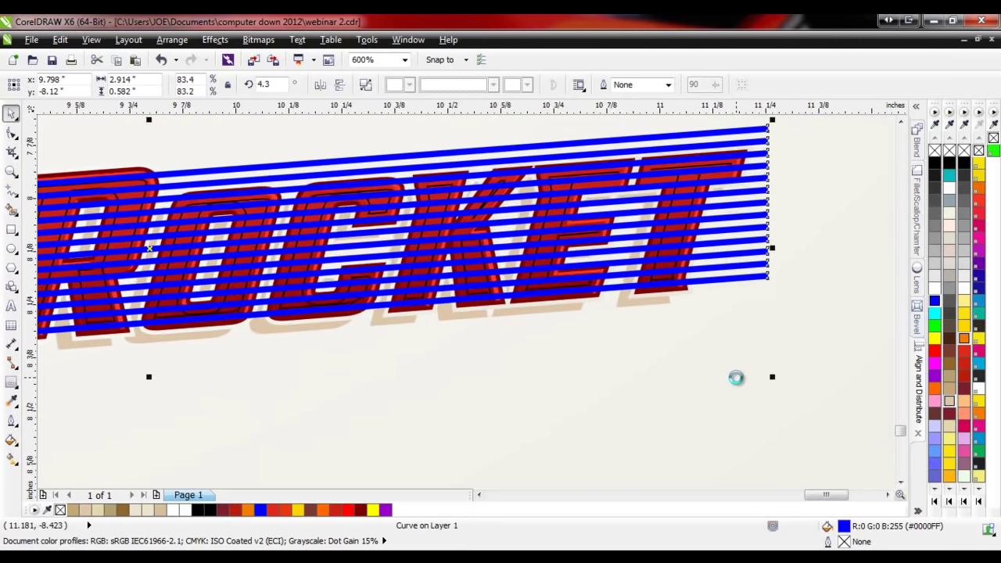
pyautogui.scroll(-1, 735, 371)
pyautogui.moveTo(129, 245); pyautogui.dragTo(61, 230)
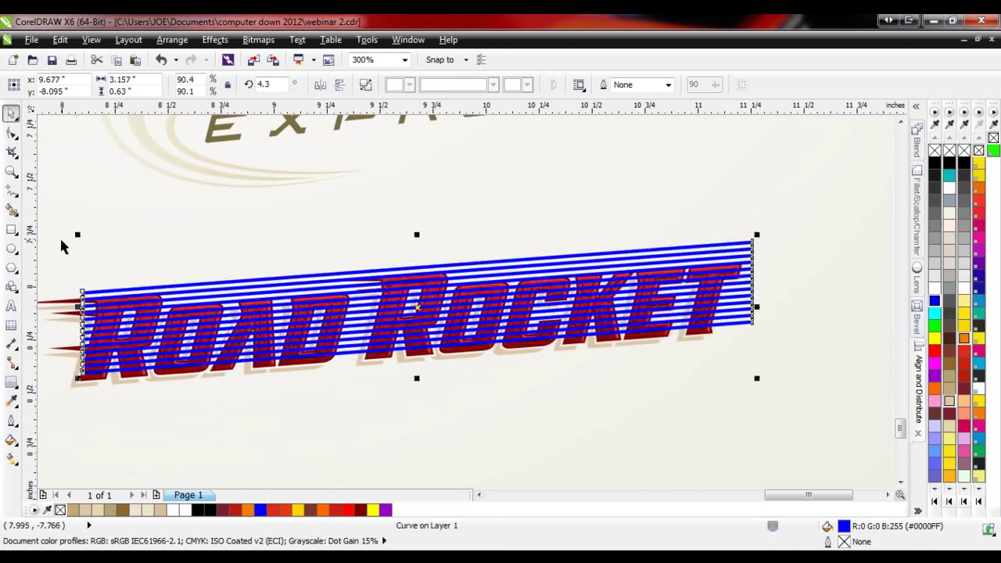
# - Examine the stripes' alignment and coverage over the letters, especially along ROAD's lower edge, and reselect the stripe curve
pyautogui.scroll(1, 67, 376)
pyautogui.scroll(1, 94, 377)
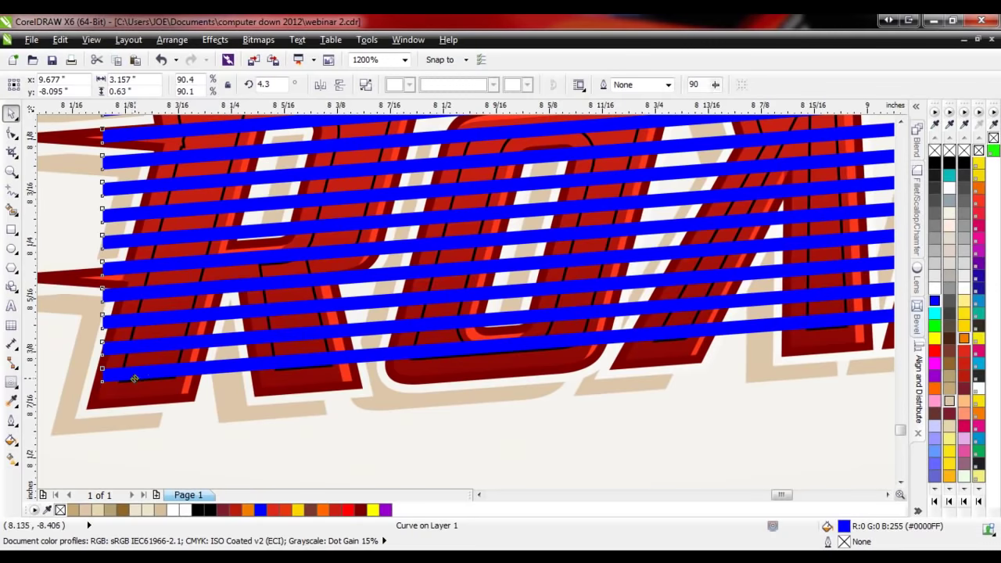
pyautogui.scroll(-1, 135, 380)
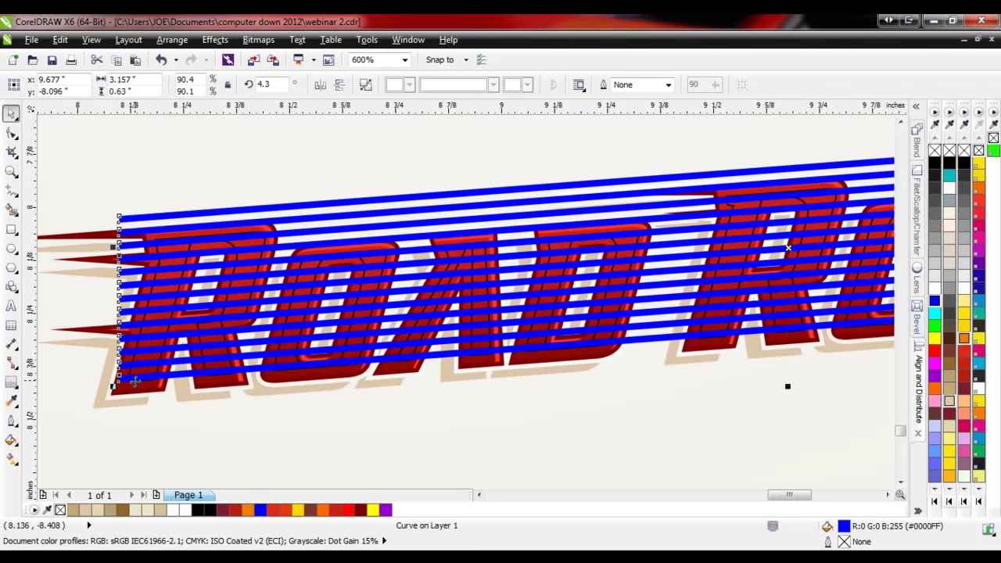
pyautogui.scroll(-1, 67, 266)
pyautogui.scroll(1, 238, 292)
pyautogui.scroll(-1, 234, 313)
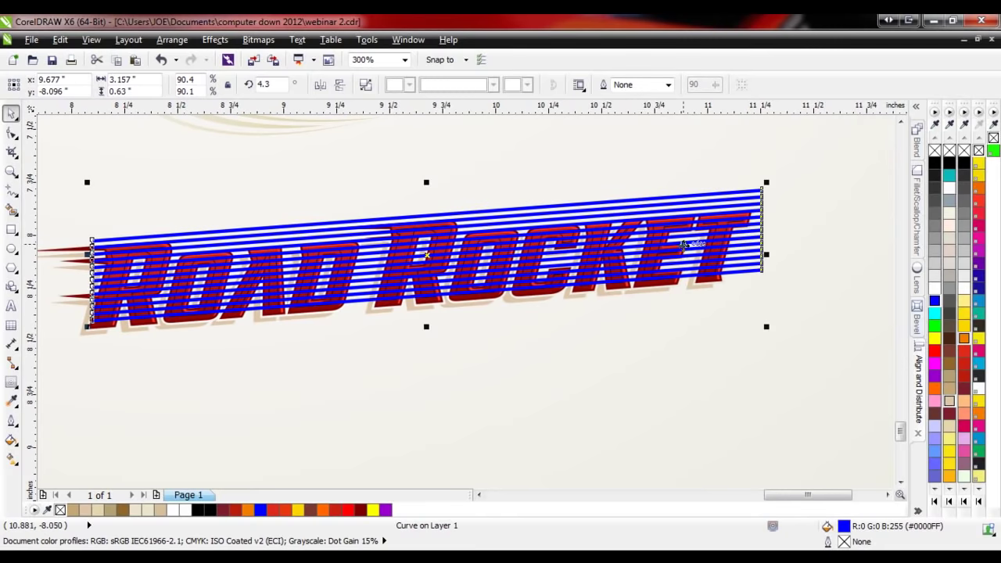
pyautogui.click(175, 361)
pyautogui.scroll(1, 81, 289)
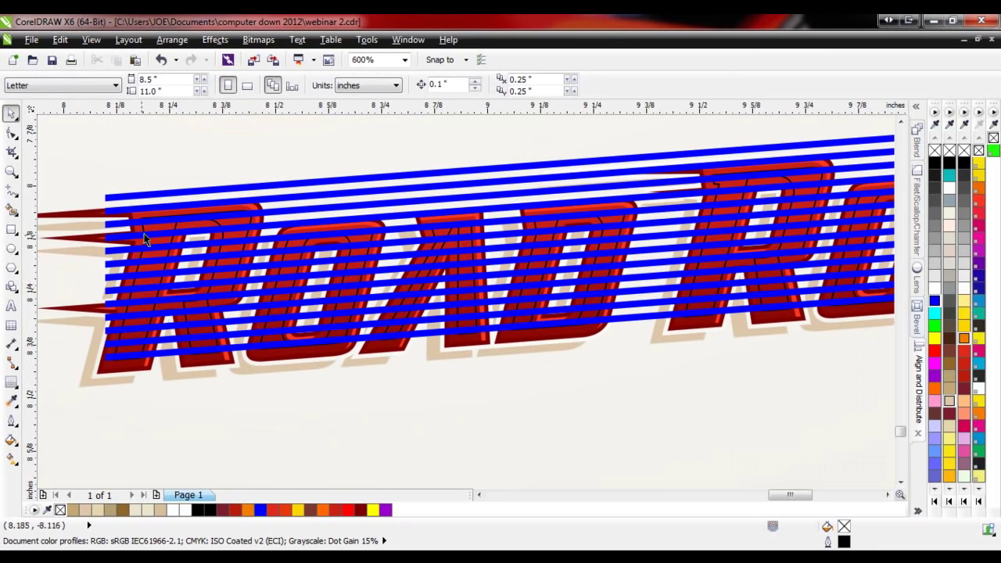
pyautogui.click(153, 193)
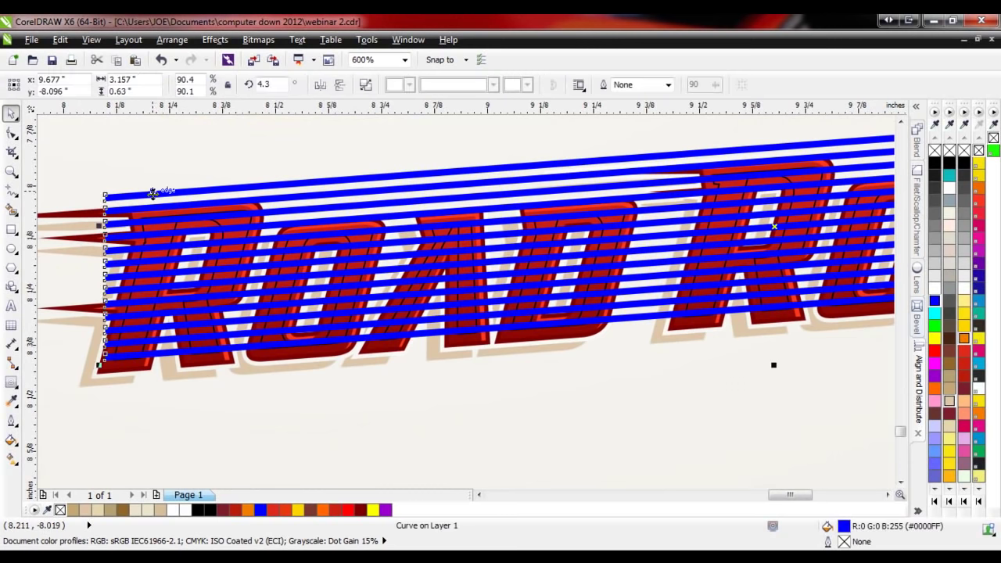
pyautogui.scroll(1, 100, 359)
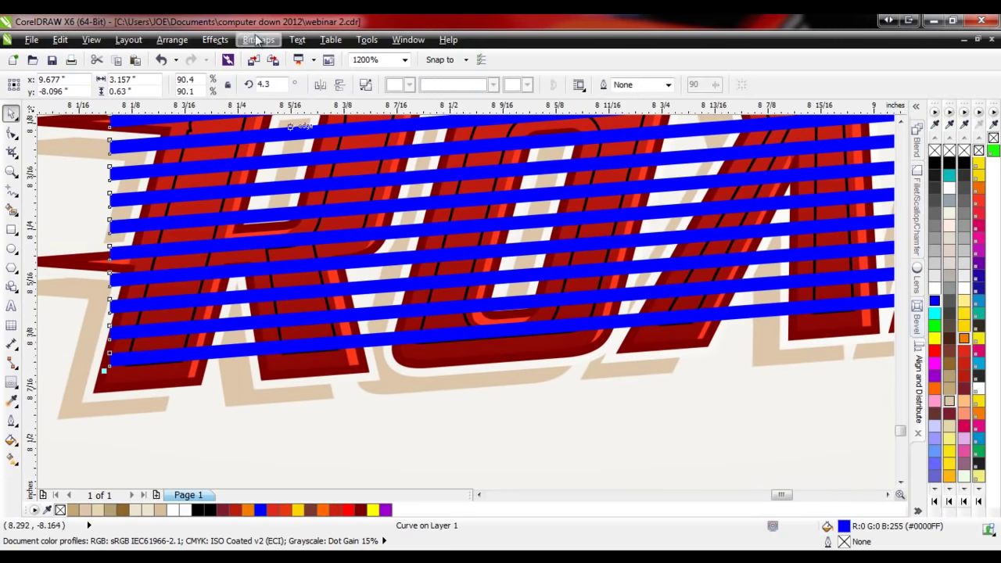
# - Place the slanted blue stripes inside the ROAD ROCKET lettering's inner contour curve as a PowerClip
pyautogui.click(215, 40)
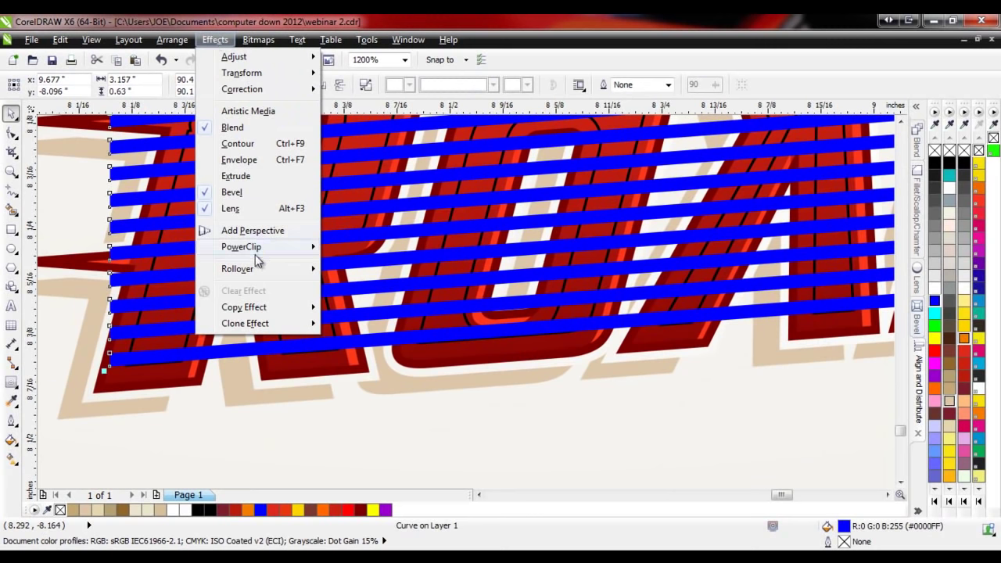
pyautogui.moveTo(255, 254)
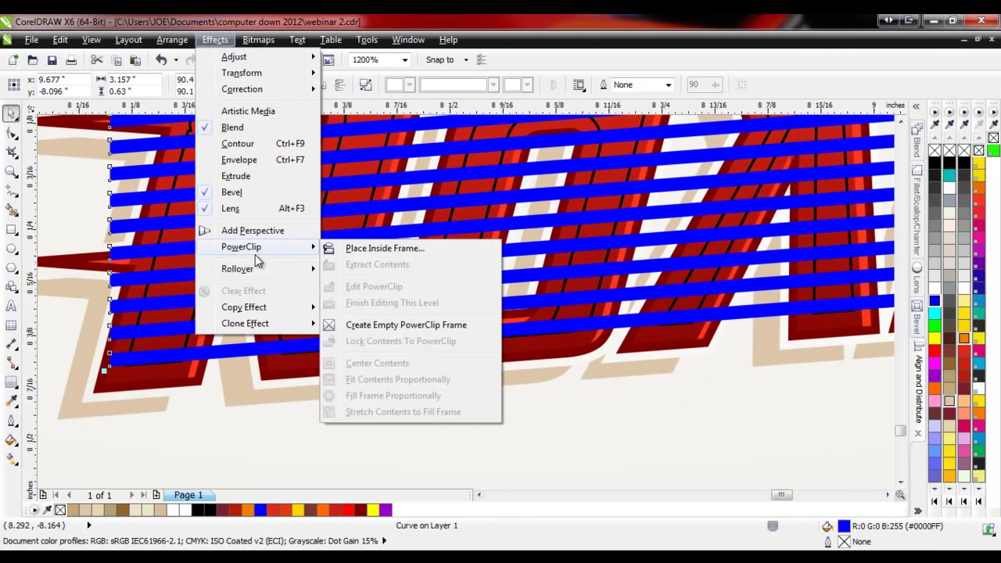
pyautogui.click(369, 248)
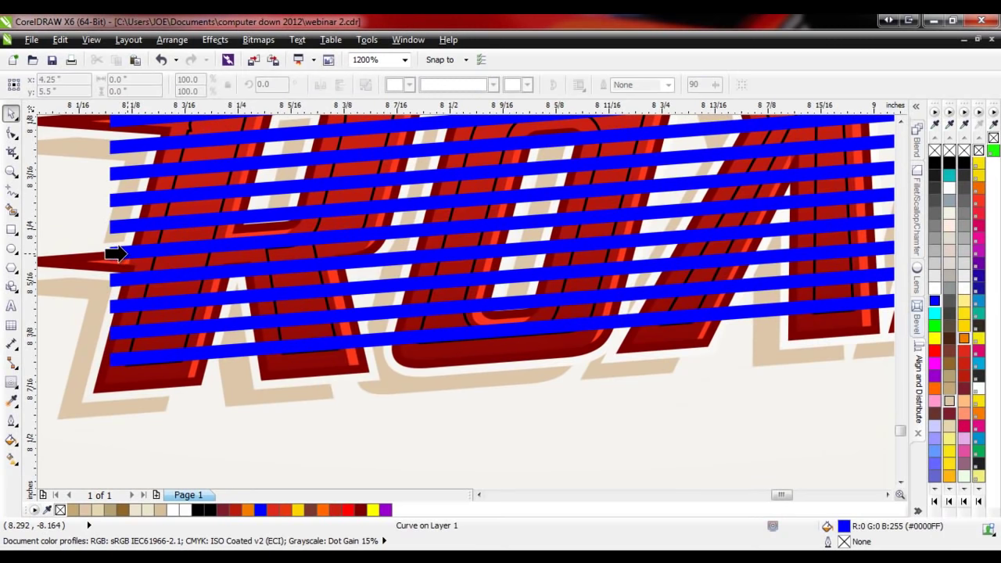
pyautogui.click(138, 318)
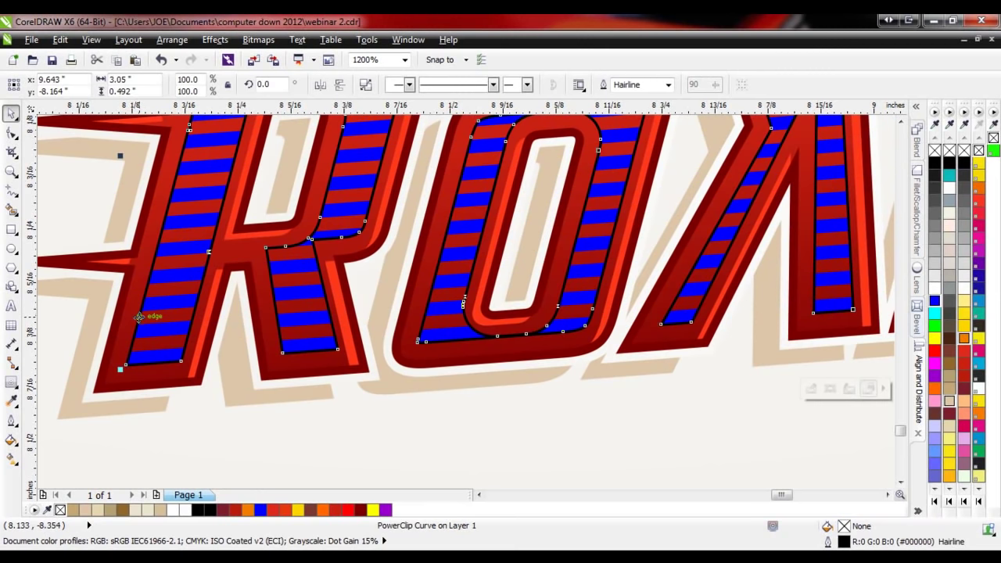
pyautogui.scroll(-1, 138, 318)
pyautogui.scroll(-1, 202, 354)
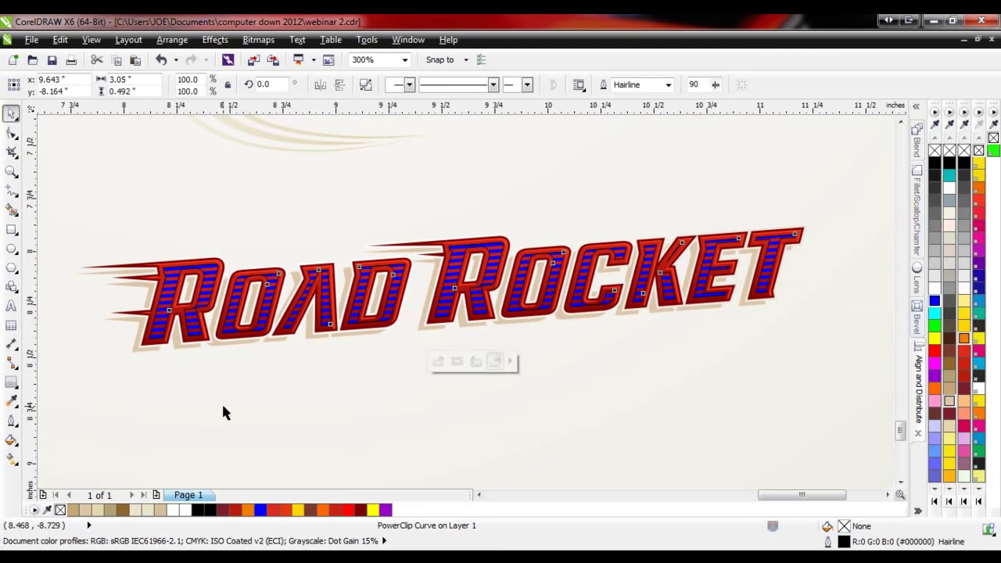
pyautogui.click(224, 412)
# - Open the striped lettering's PowerClip contents for editing, examine the full stripes, and finish editing
pyautogui.scroll(1, 153, 347)
pyautogui.click(166, 332)
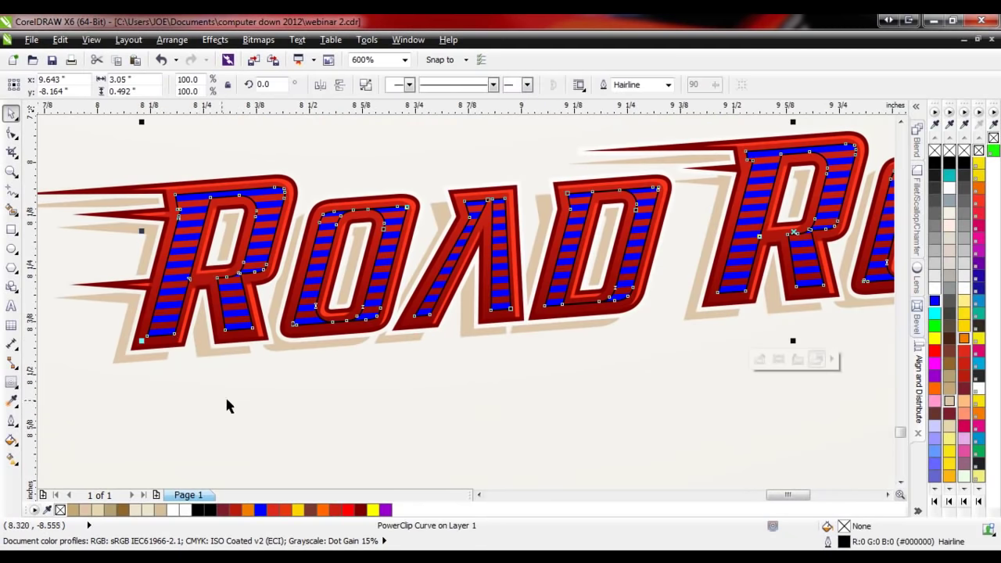
pyautogui.click(181, 388)
pyautogui.click(162, 335)
pyautogui.keyDown('ctrl'); pyautogui.click(162, 337); pyautogui.keyUp('ctrl')
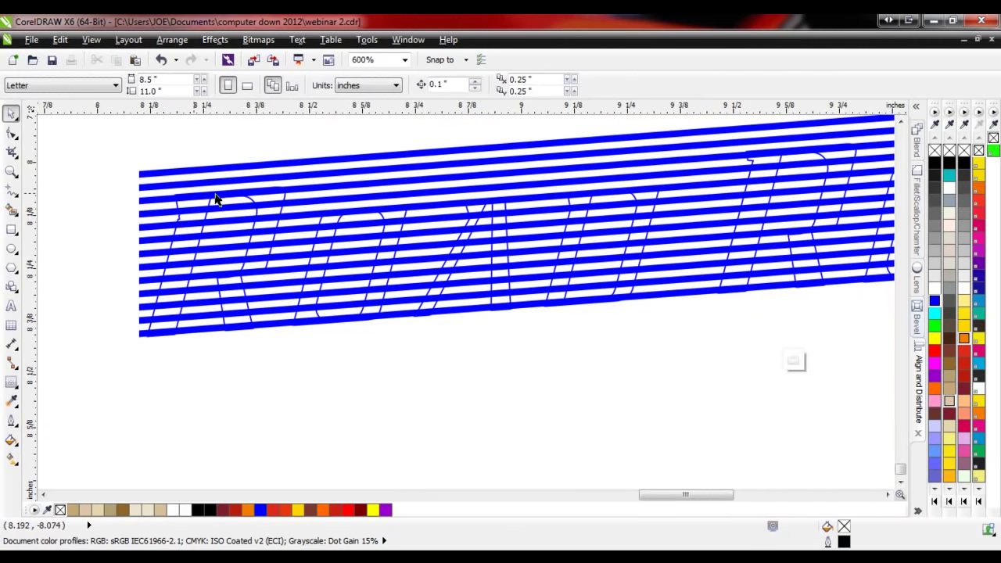
pyautogui.click(798, 365)
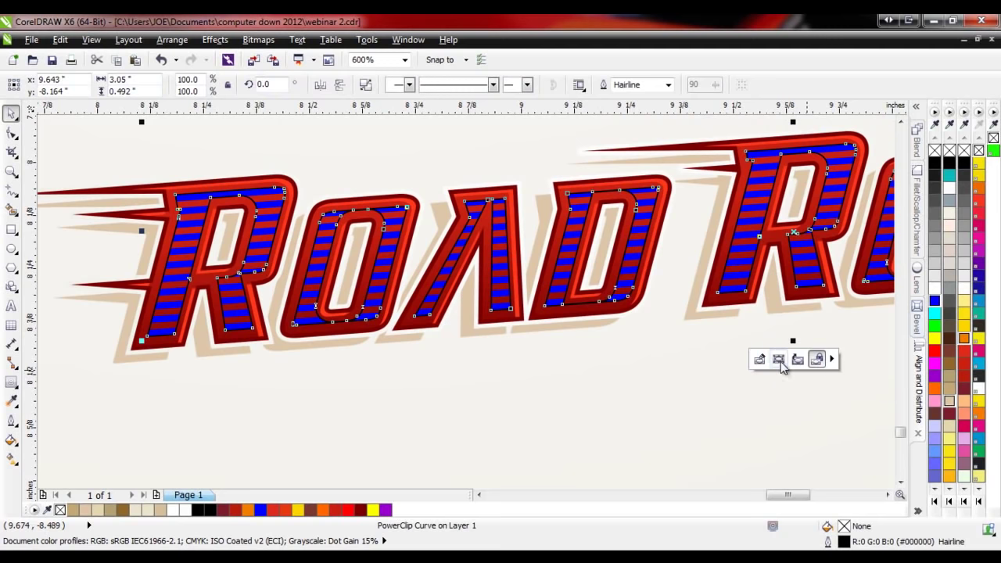
pyautogui.click(759, 361)
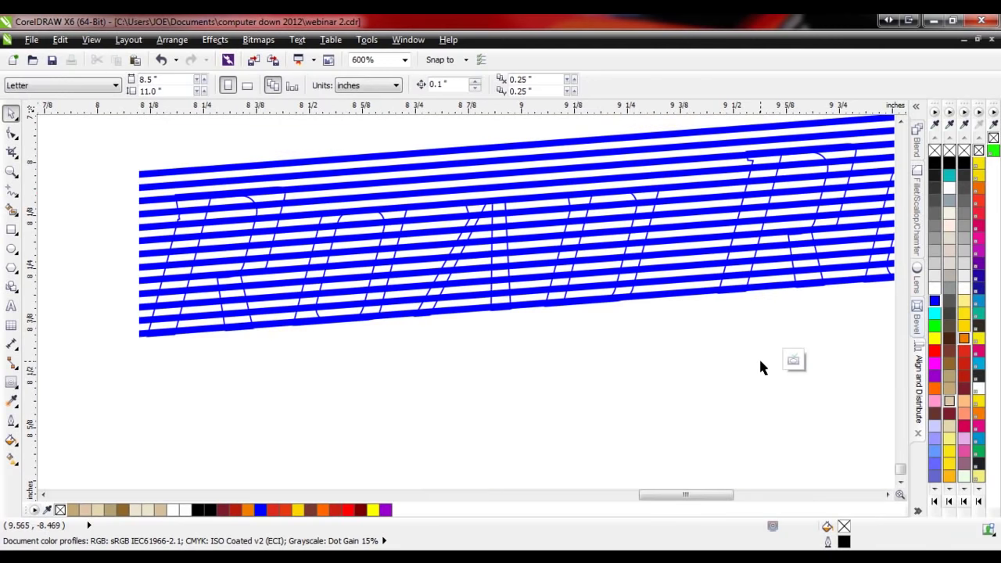
pyautogui.click(793, 360)
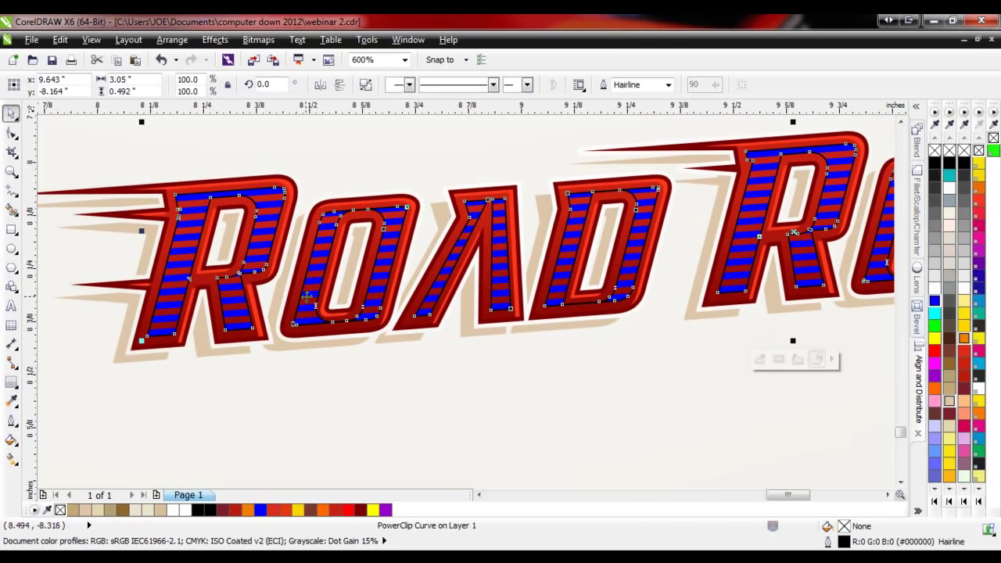
# - Reopen the PowerClip contents to inspect and select the stripe curve, and finish editing without altering it
pyautogui.rightClick(306, 297)
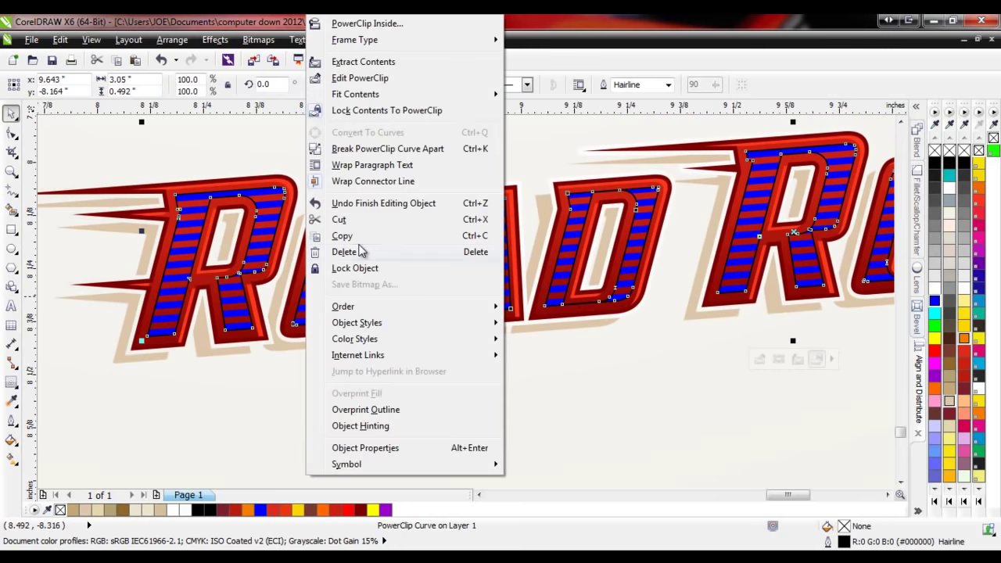
pyautogui.click(360, 78)
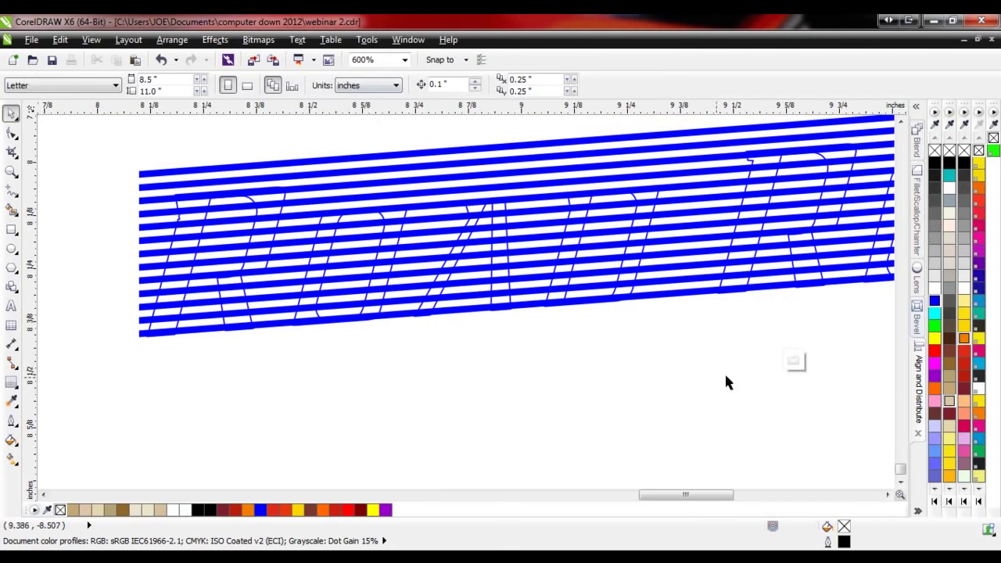
pyautogui.click(818, 358)
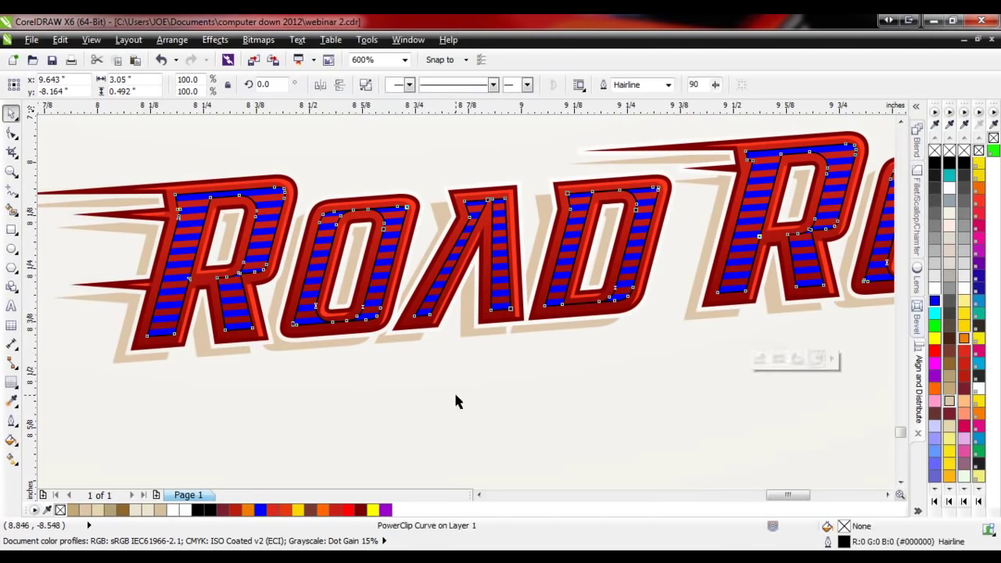
pyautogui.click(243, 318)
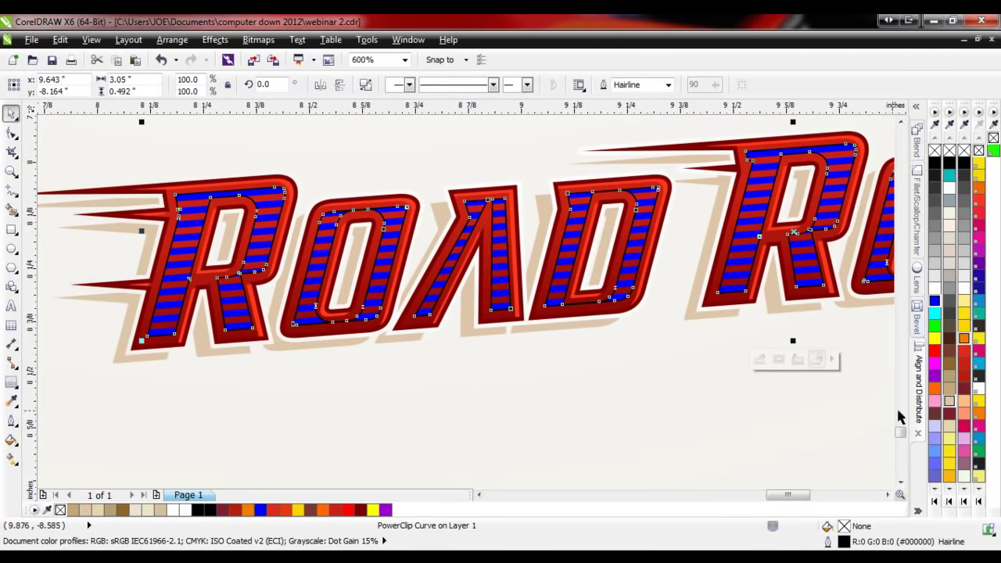
pyautogui.rightClick(239, 319)
pyautogui.click(310, 78)
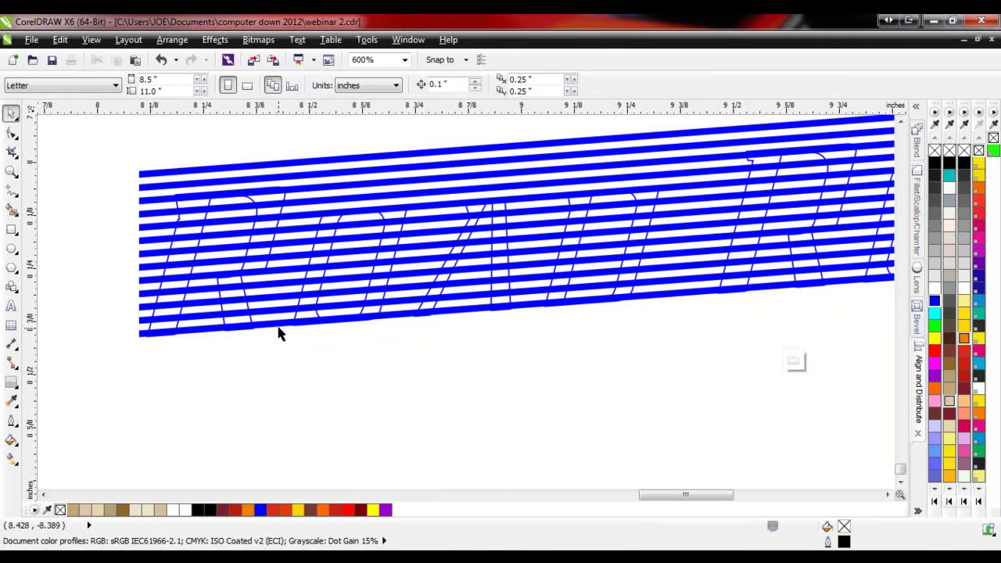
pyautogui.click(280, 327)
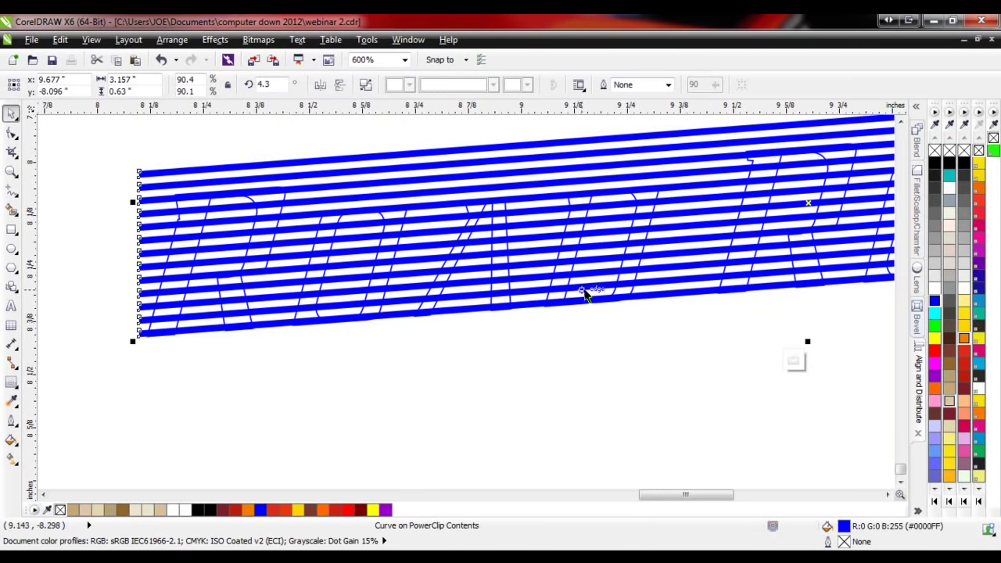
pyautogui.click(792, 360)
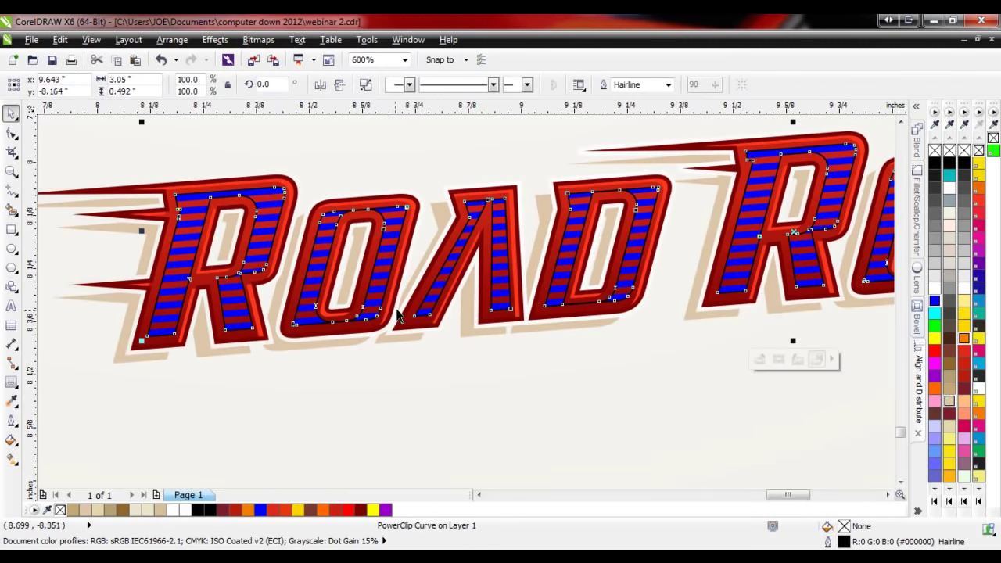
# - Extract the blue stripes from the lettering's PowerClip frame
pyautogui.rightClick(372, 307)
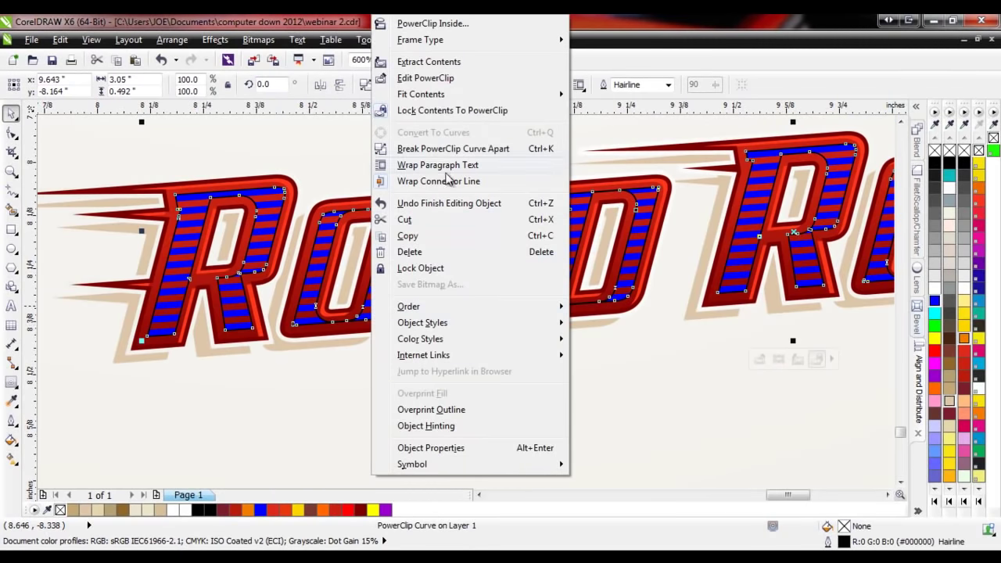
pyautogui.click(436, 69)
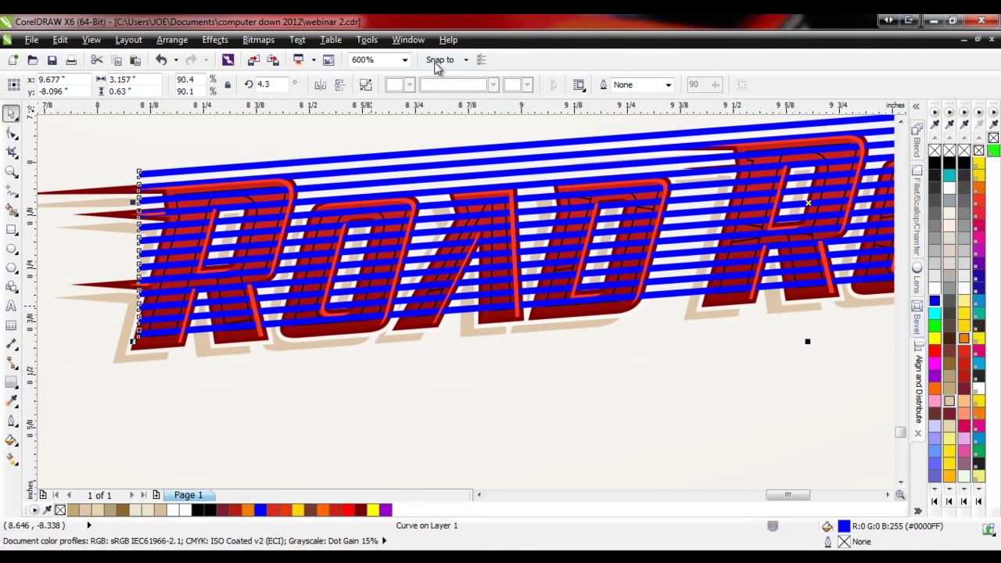
pyautogui.click(478, 398)
# - Move the extracted blue stripes straight down 0.6" so they sit below the ROAD ROCKET lettering
pyautogui.click(443, 189)
pyautogui.scroll(-2, 444, 189)
pyautogui.scroll(-2, 436, 293)
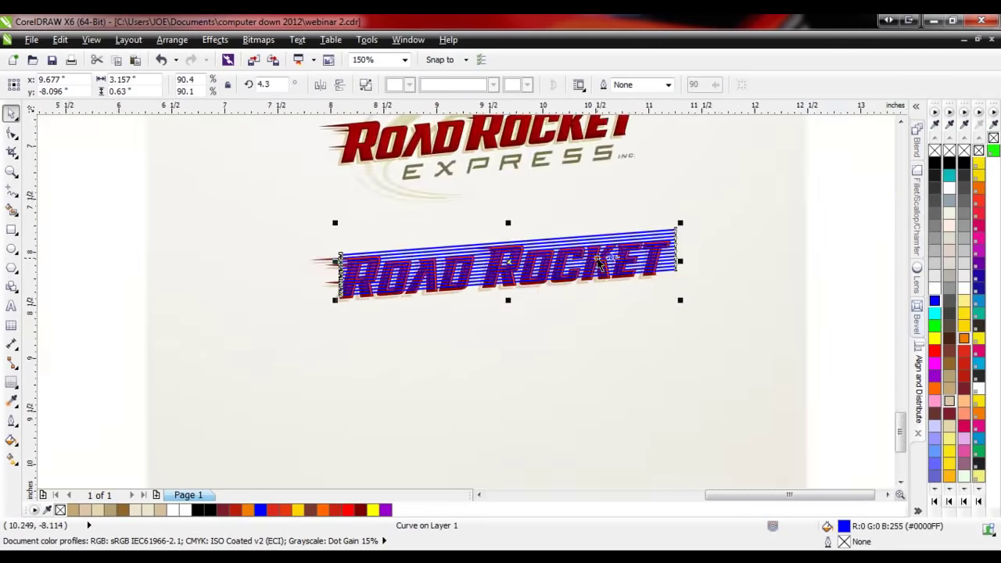
pyautogui.scroll(2, 442, 313)
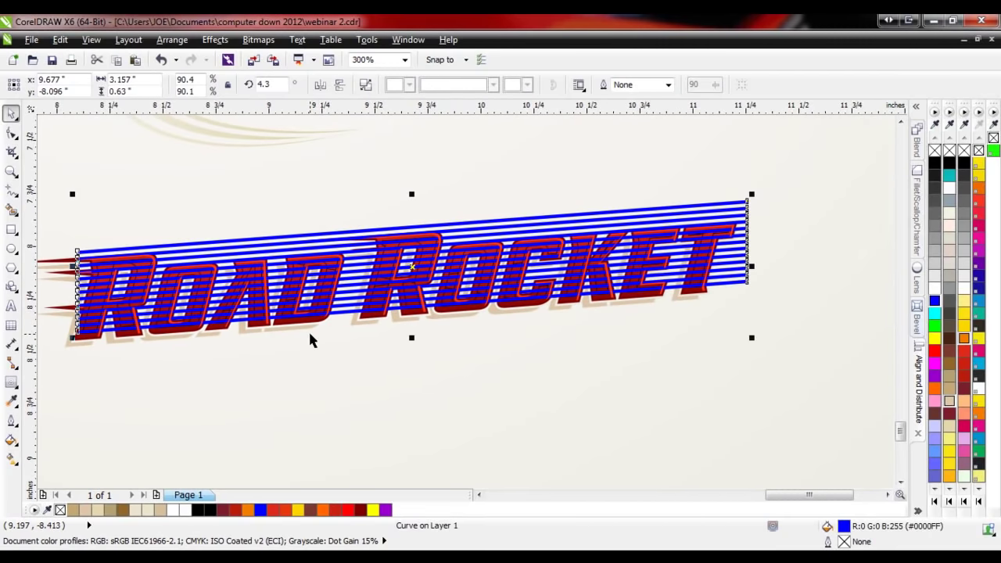
pyautogui.press('Down')
pyautogui.press('Down')
pyautogui.press('Down')
pyautogui.press('Down')
pyautogui.press('Down')
pyautogui.press('Down')
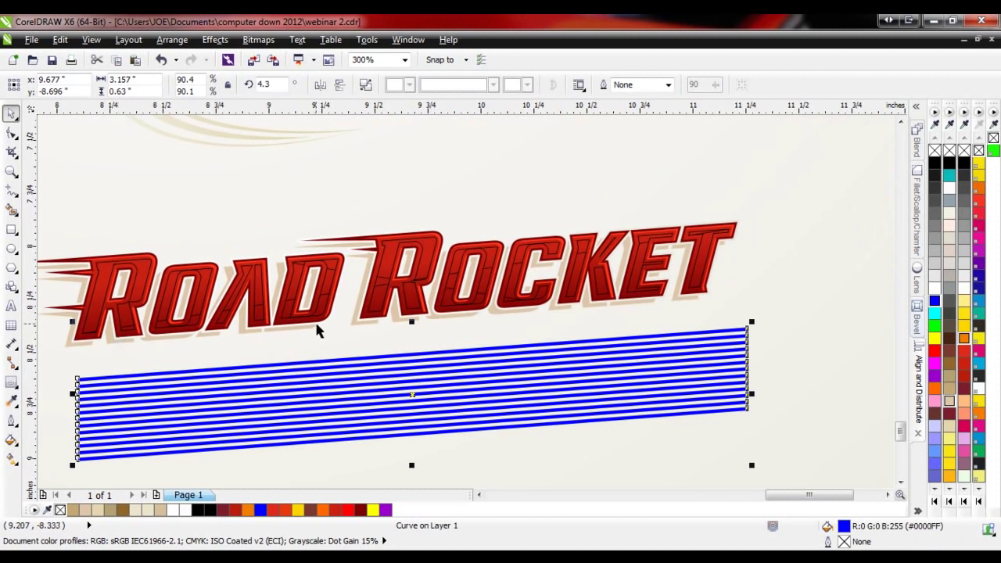
# - Set the empty PowerClip contour's frame type to None to make it an ordinary curve, and check its frame type options
pyautogui.click(373, 313)
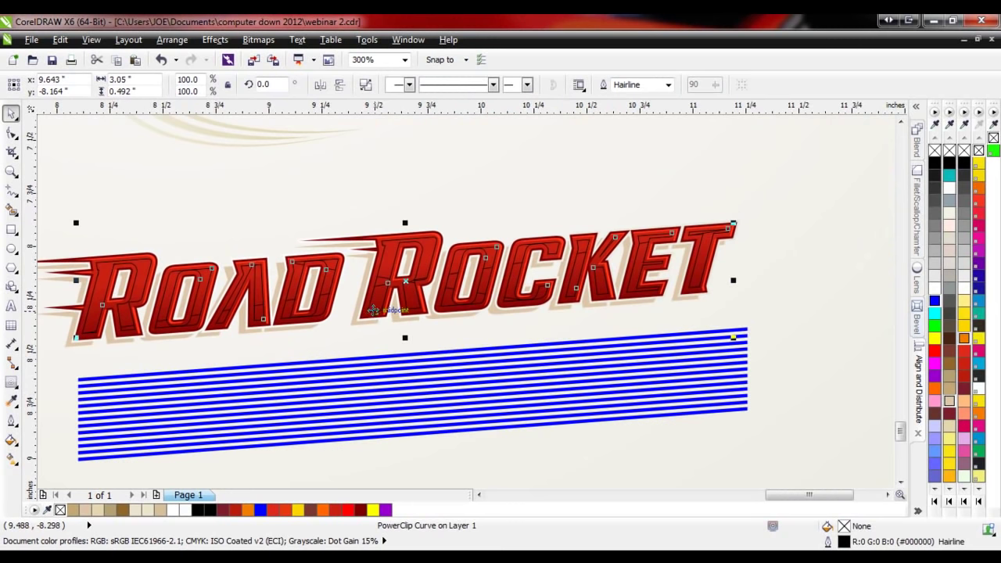
pyautogui.rightClick(374, 313)
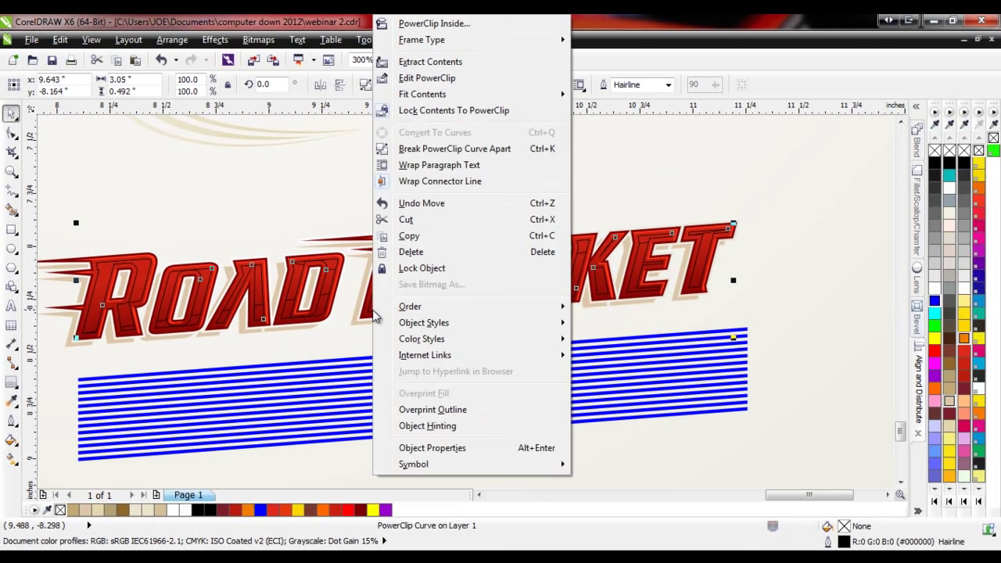
pyautogui.moveTo(442, 47)
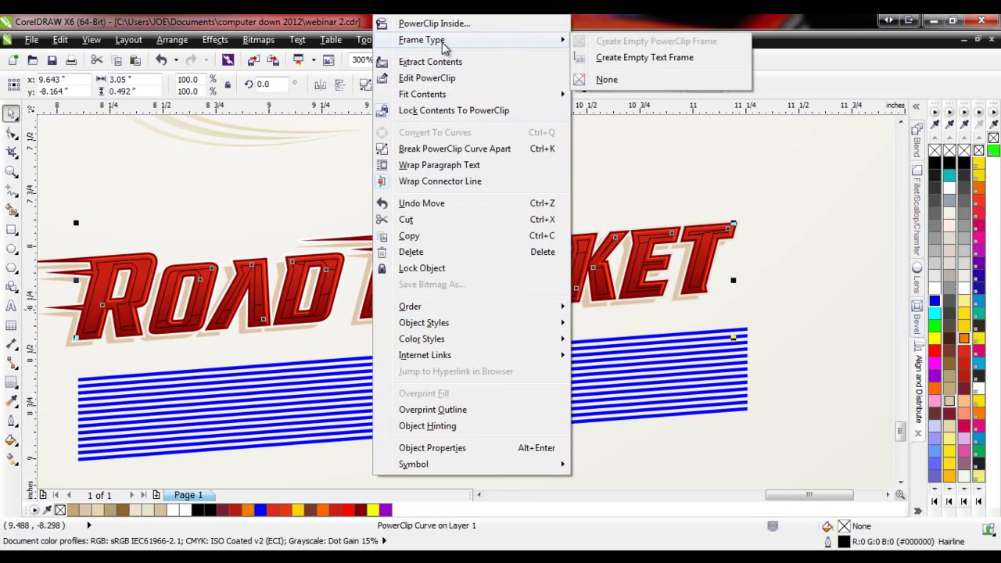
pyautogui.click(607, 80)
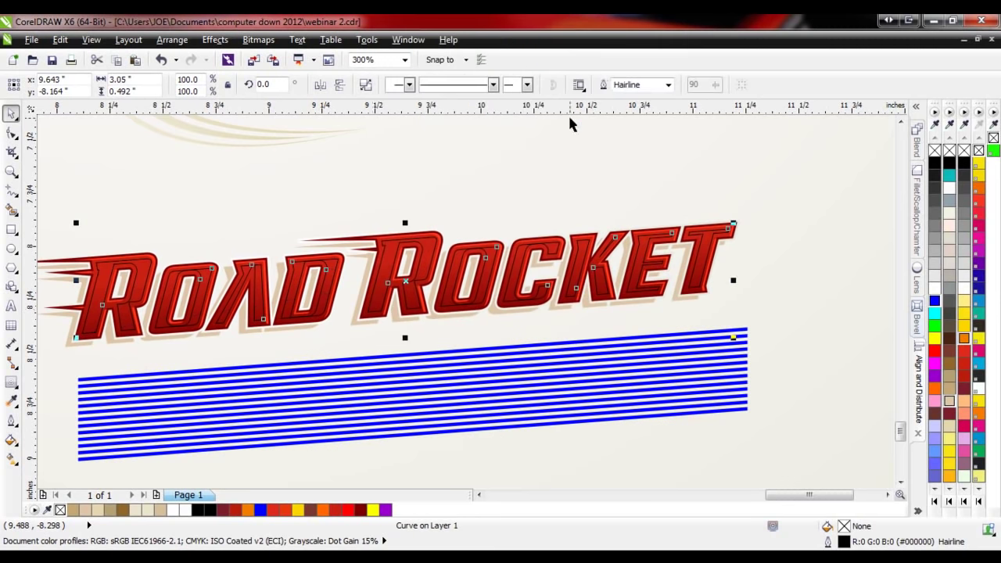
pyautogui.click(375, 316)
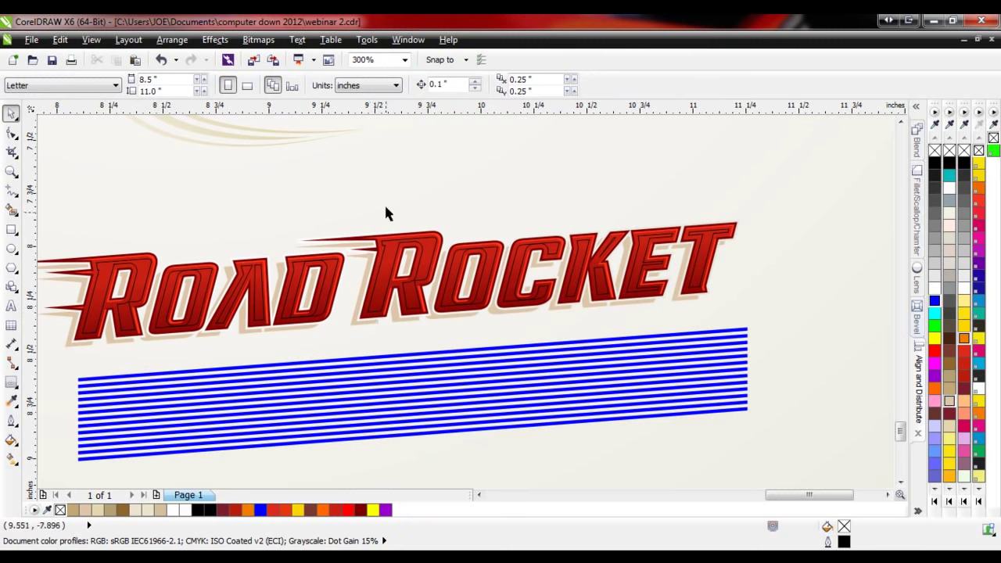
pyautogui.click(383, 256)
pyautogui.rightClick(383, 256)
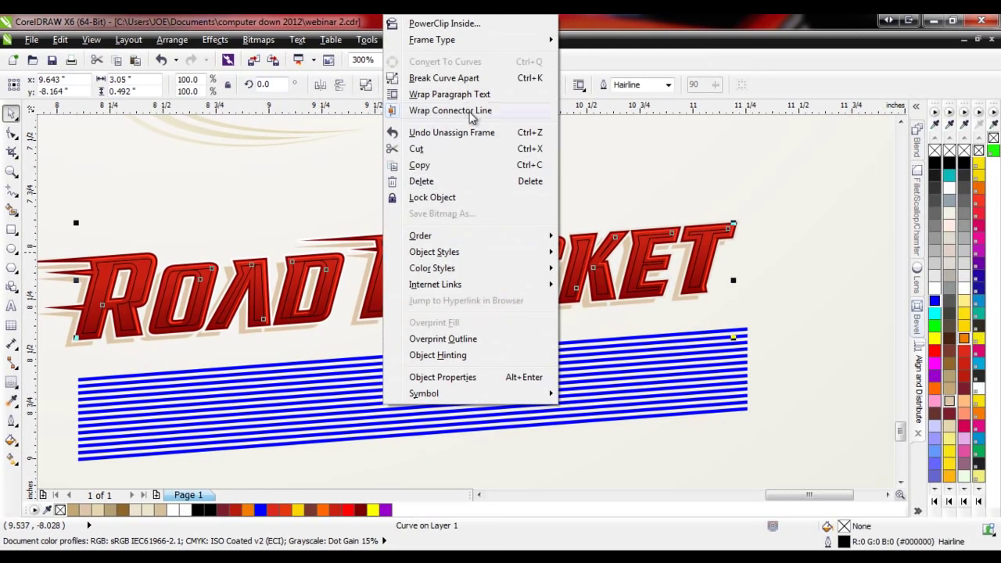
pyautogui.moveTo(450, 42)
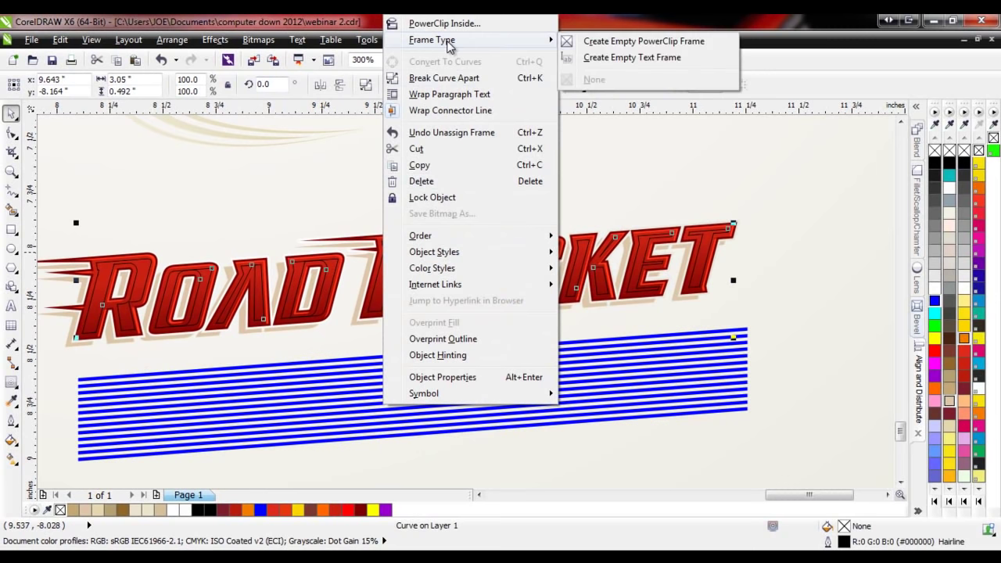
pyautogui.click(685, 197)
pyautogui.click(693, 190)
# - Move the blue stripes back up over the ROAD ROCKET lettering, aligning their lower end with the first R's base
pyautogui.click(131, 452)
pyautogui.moveTo(127, 455); pyautogui.dragTo(73, 334)
pyautogui.moveTo(82, 334); pyautogui.dragTo(73, 334)
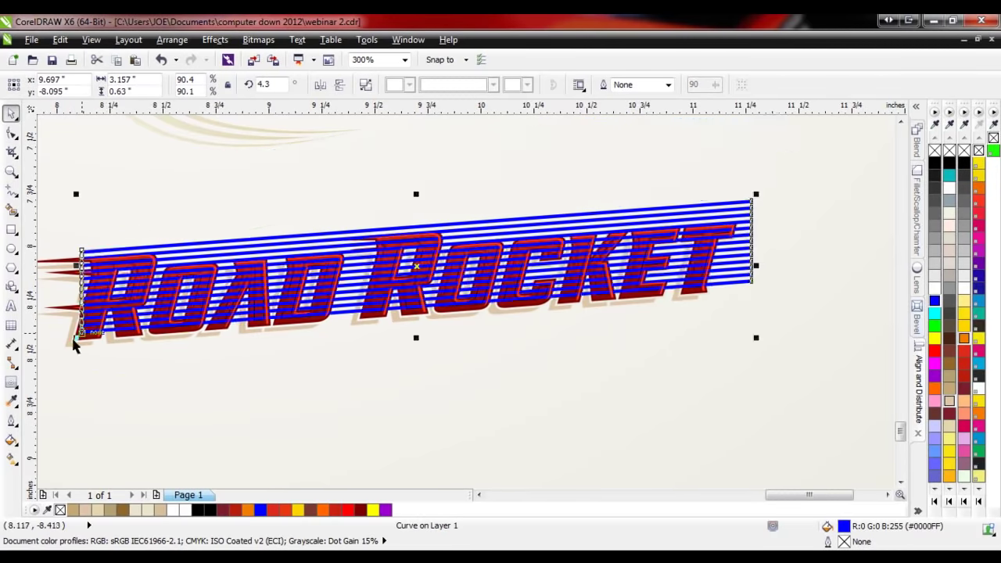
pyautogui.scroll(1, 63, 338)
pyautogui.click(103, 371)
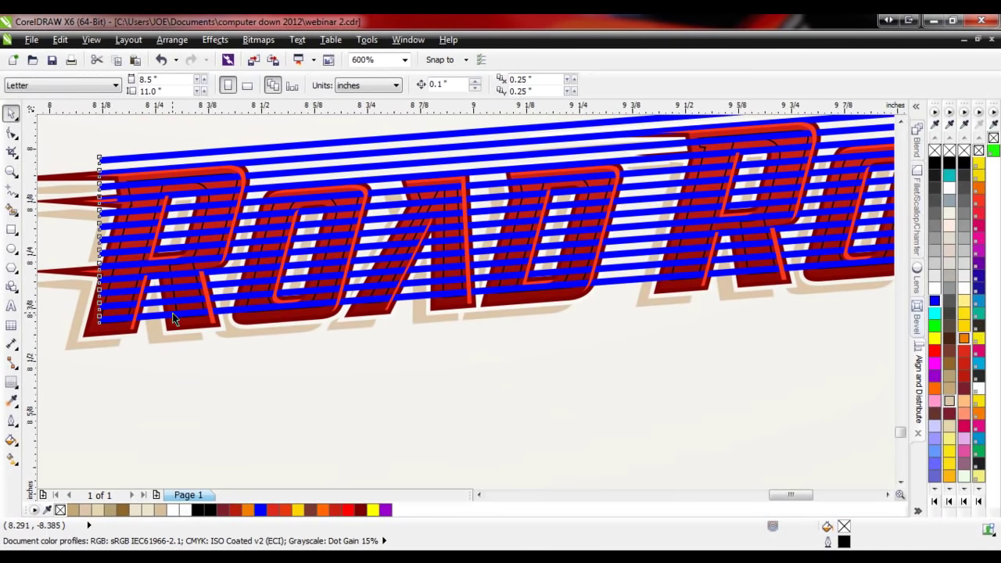
# - Intersect the slanted blue stripes with the lettering's inner contour curve, and deselect everything
pyautogui.click(172, 313)
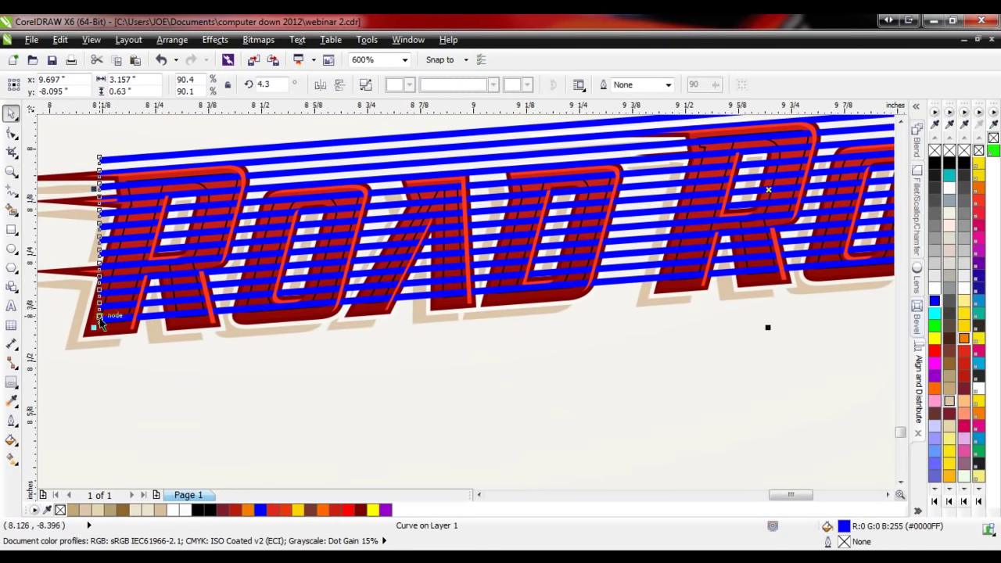
pyautogui.scroll(1, 125, 317)
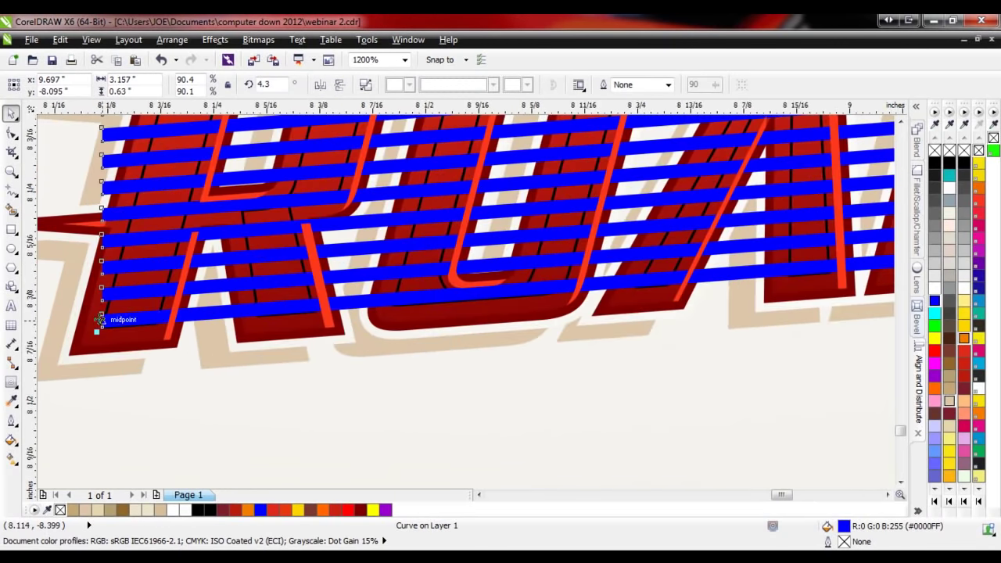
pyautogui.keyDown('shift'); pyautogui.click(162, 301); pyautogui.keyUp('shift')
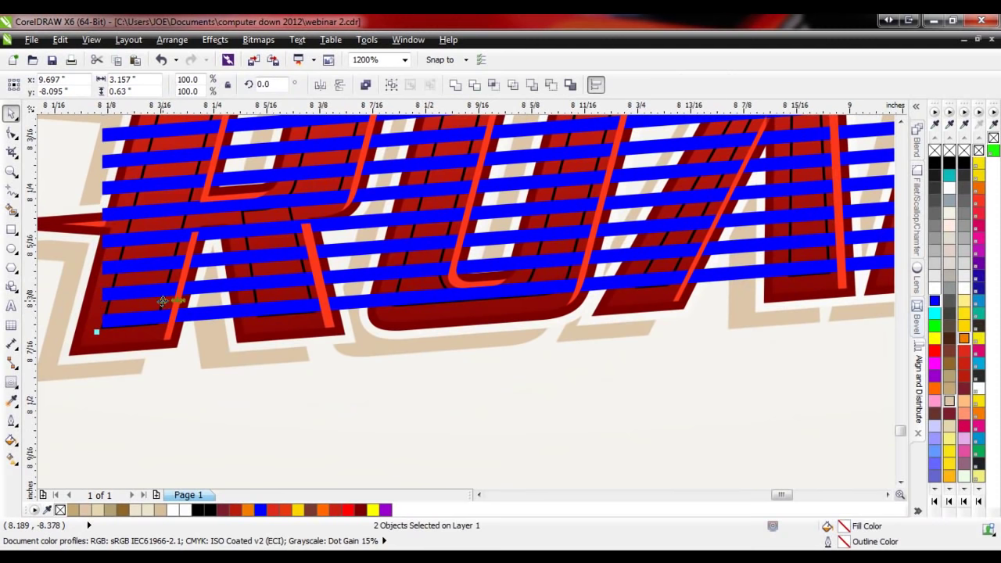
pyautogui.click(494, 90)
pyautogui.click(337, 406)
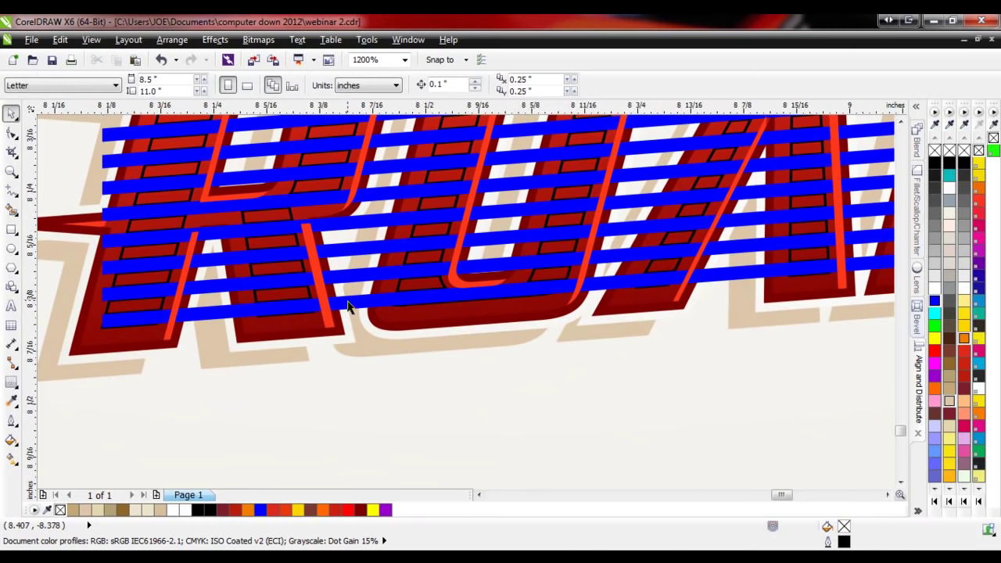
# - Delete the original slanted blue stripes lying over the ROAD ROCKET lettering
pyautogui.click(350, 305)
pyautogui.press('Delete')
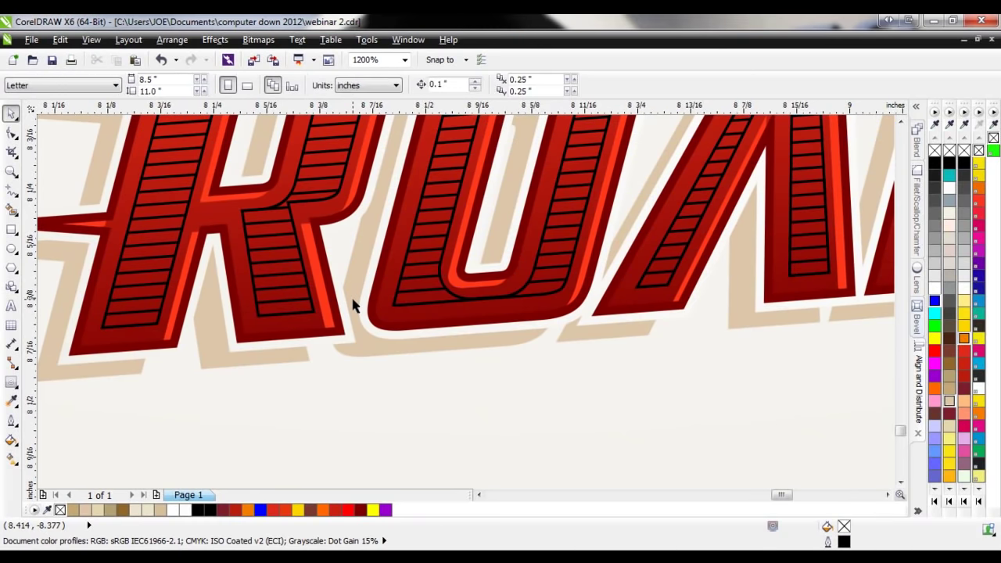
# - Nudge the intersected stripe outlines below the lettering for inspection and move them back into place inside the letters
pyautogui.click(136, 299)
pyautogui.scroll(-1, 193, 361)
pyautogui.moveTo(193, 361); pyautogui.dragTo(196, 373)
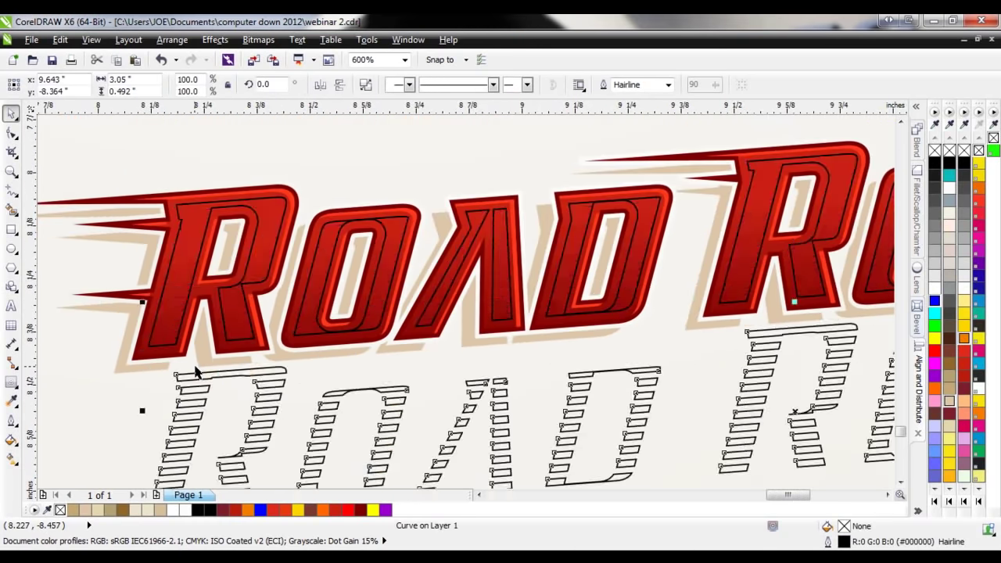
pyautogui.press('Up')
pyautogui.press('Up')
pyautogui.press('Down')
pyautogui.press('Down')
pyautogui.press('Down')
pyautogui.press('Down')
pyautogui.click(348, 406)
pyautogui.click(331, 407)
pyautogui.press('Up')
pyautogui.press('Up')
pyautogui.press('Up')
pyautogui.press('Up')
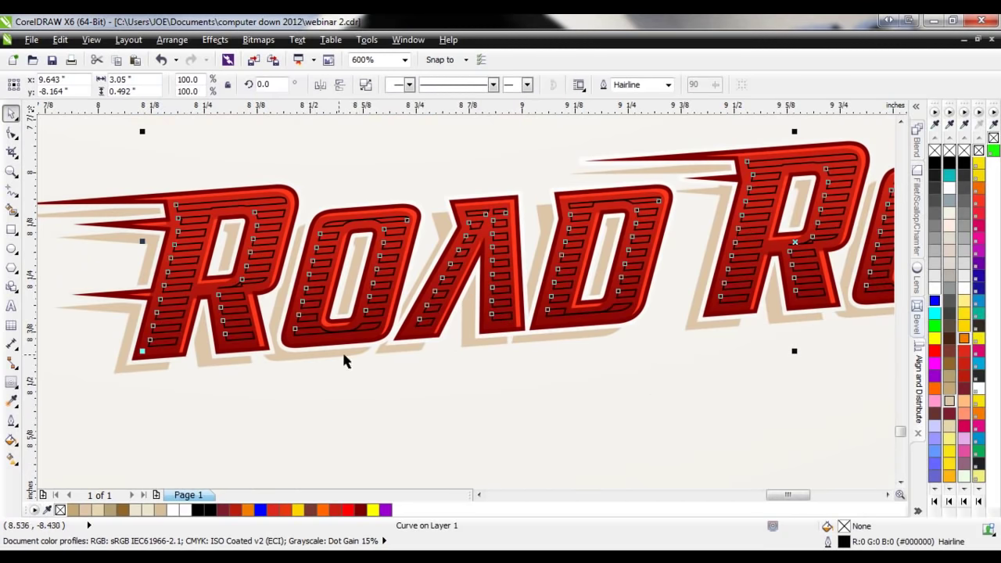
# - Fill the intersected stripes with the dark red (#7A0000) sampled from the first R's outer border
pyautogui.click(12, 399)
pyautogui.scroll(1, 154, 336)
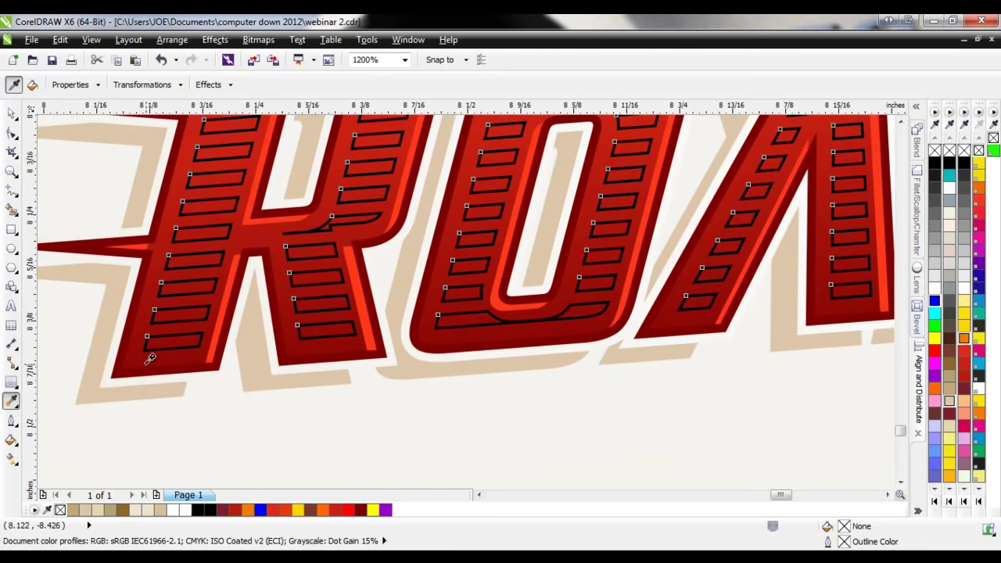
pyautogui.click(12, 407)
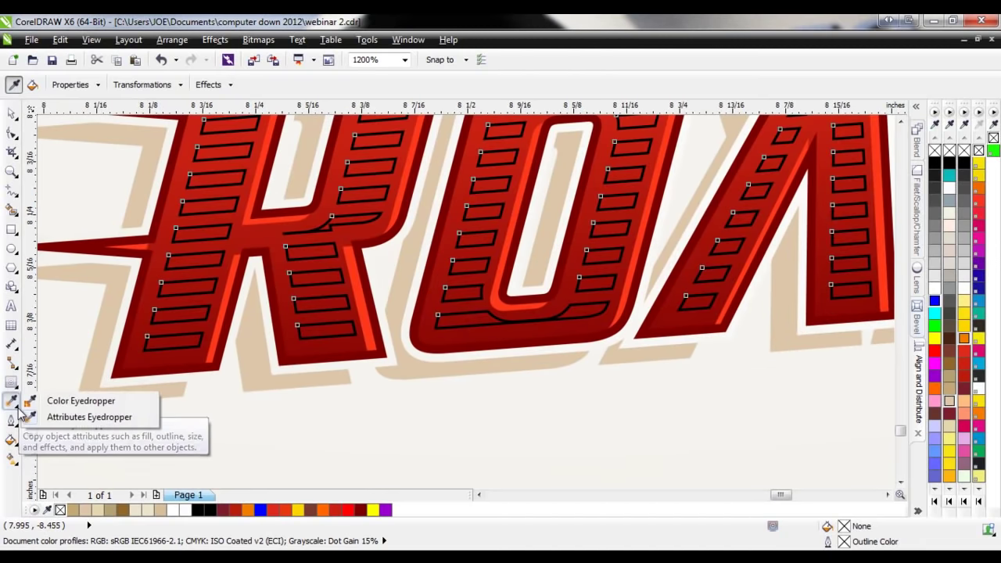
pyautogui.click(64, 404)
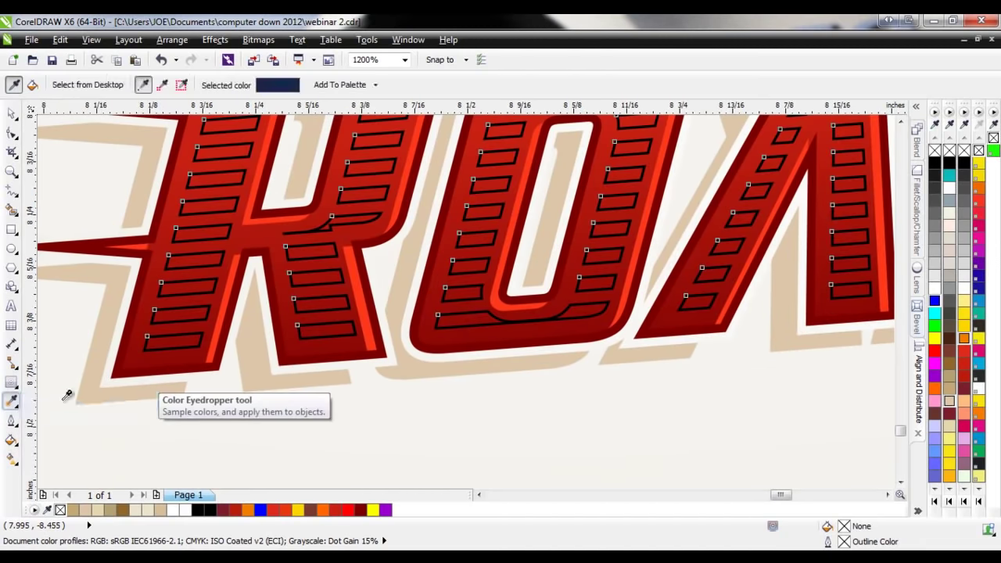
pyautogui.click(143, 368)
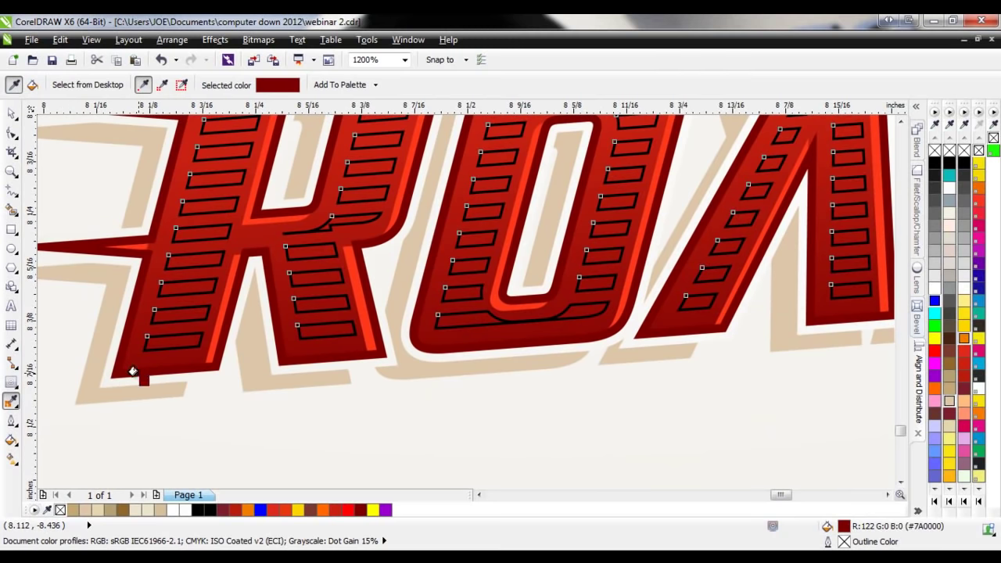
pyautogui.click(159, 337)
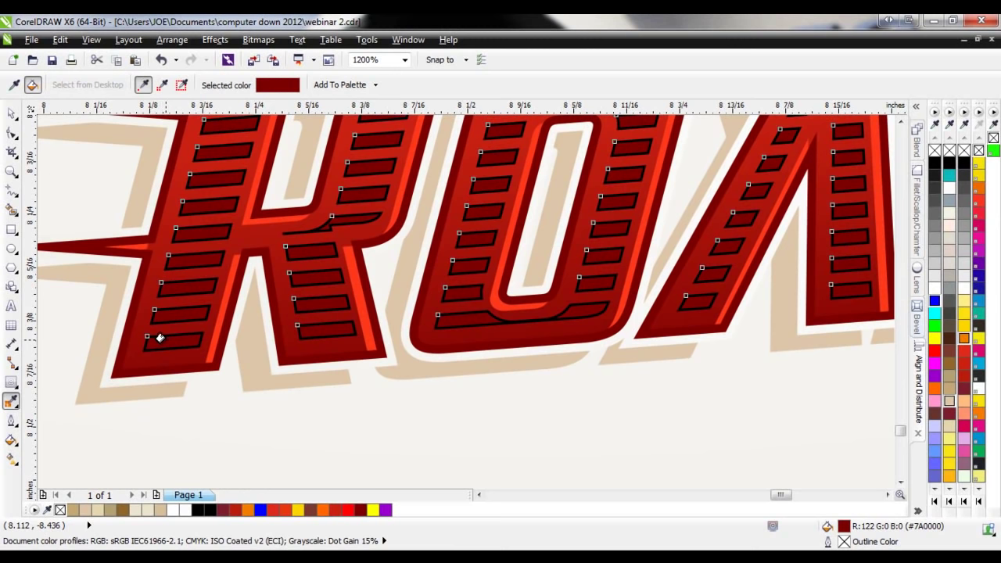
# - Remove the outline from the intersected stripes and deselect them
pyautogui.click(12, 423)
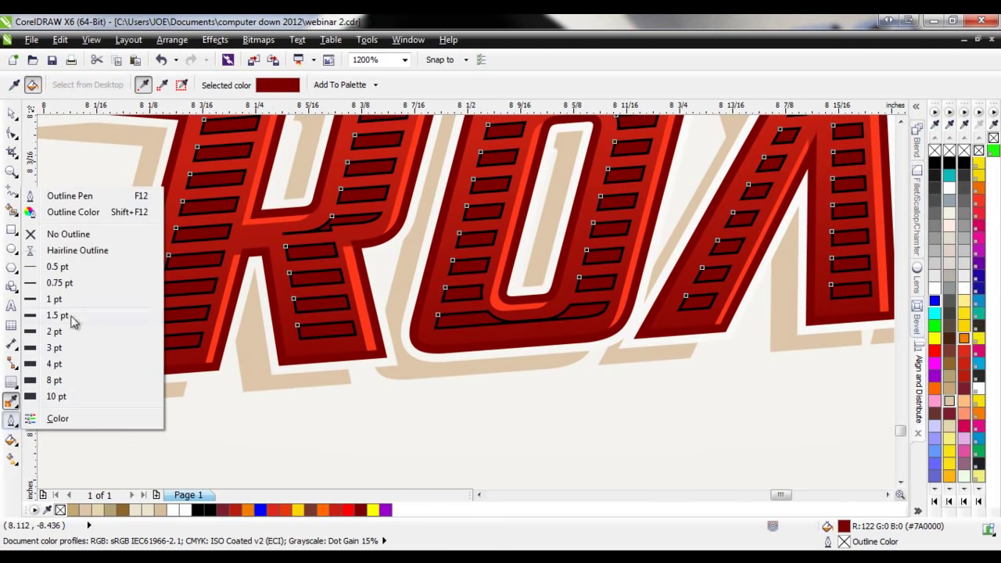
pyautogui.click(66, 234)
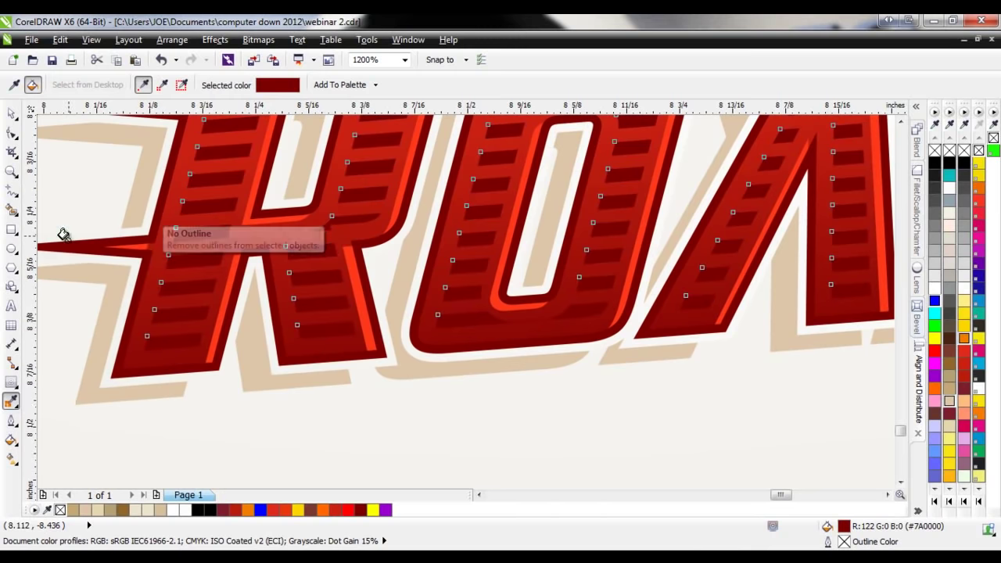
pyautogui.scroll(-1, 100, 428)
pyautogui.click(12, 113)
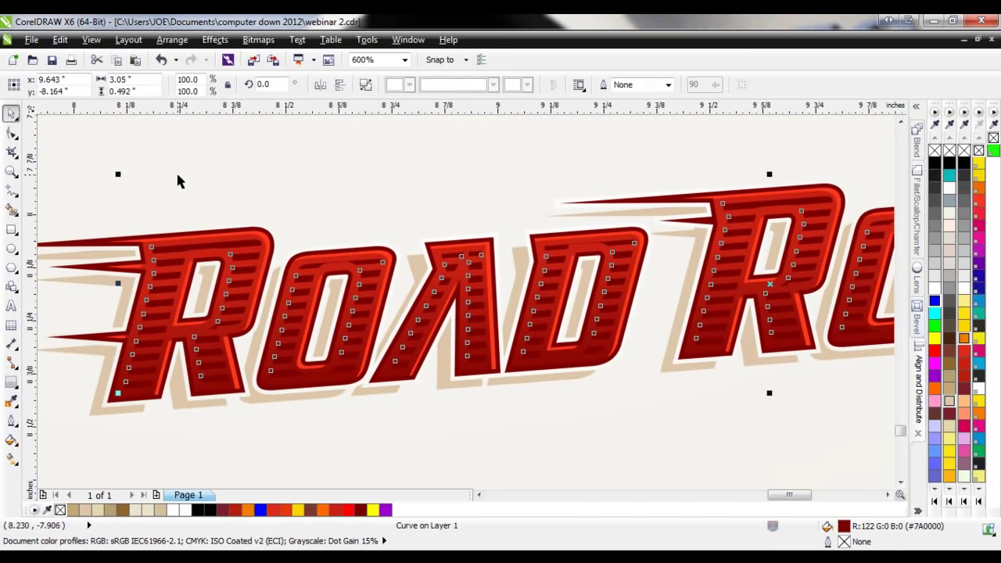
pyautogui.click(177, 181)
# - Compare the dark-red striped lettering with the finished ROAD ROCKET EXPRESS logo above it
pyautogui.click(209, 379)
pyautogui.scroll(-1, 210, 378)
pyautogui.click(313, 418)
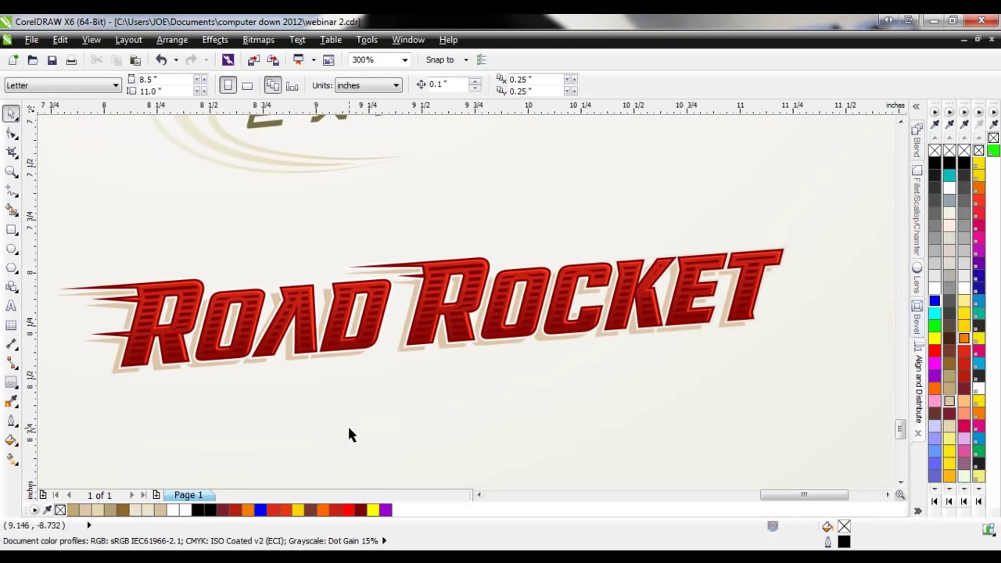
pyautogui.scroll(-1, 366, 424)
pyautogui.scroll(2, 238, 177)
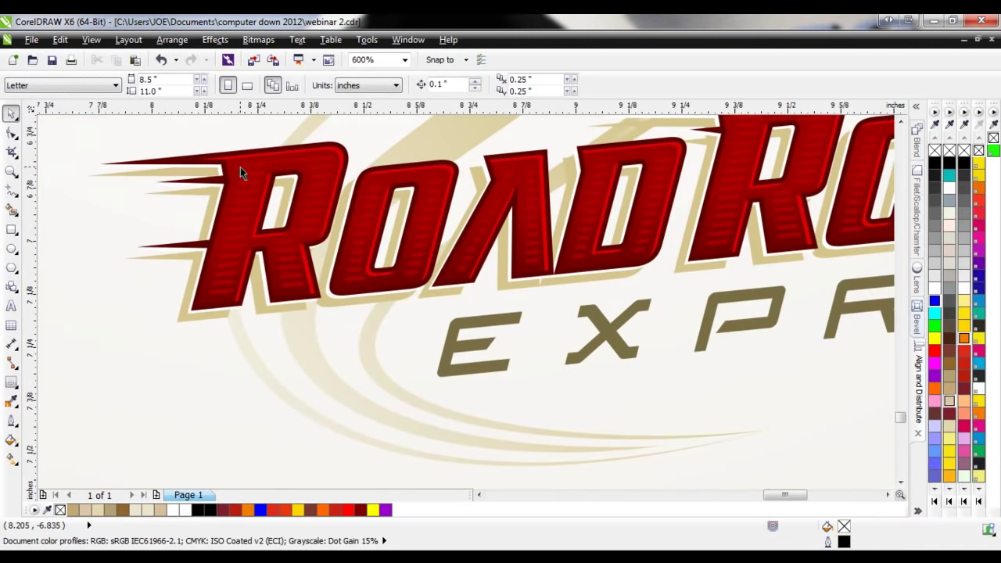
pyautogui.scroll(1, 238, 176)
pyautogui.scroll(-2, 284, 264)
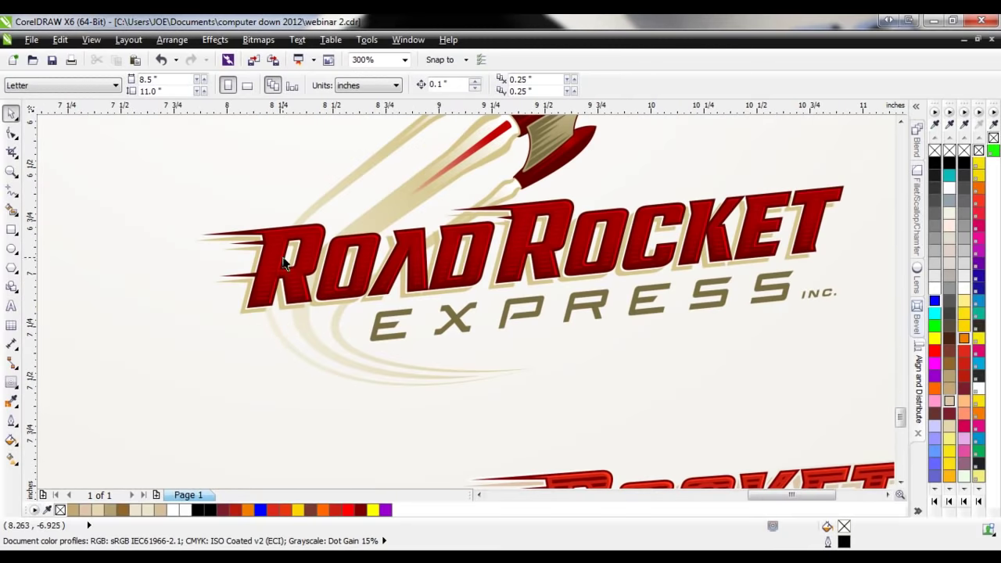
pyautogui.scroll(-1, 280, 331)
pyautogui.scroll(3, 273, 446)
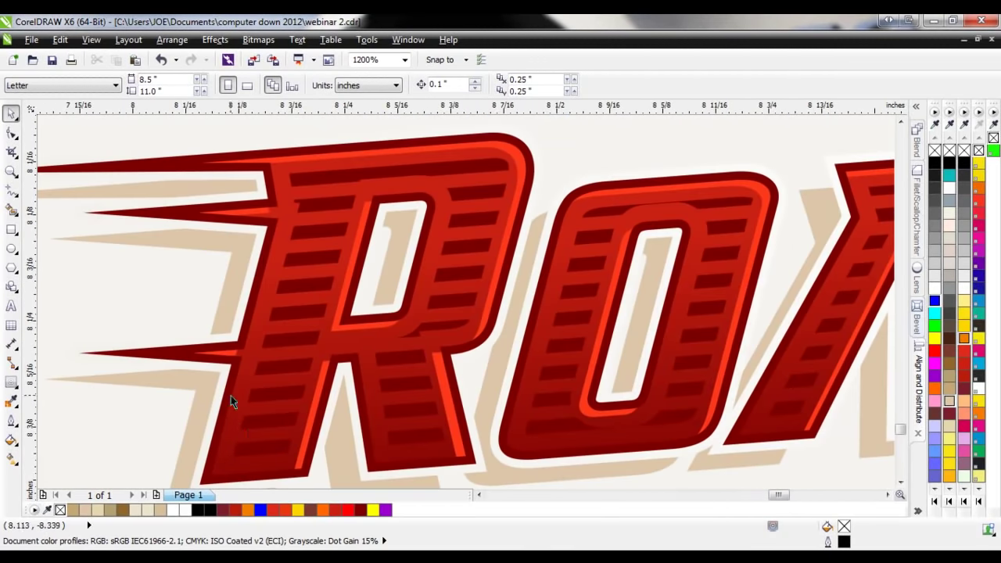
# - Recolor the stripes with the red (C:0 M:100 Y:100 K:15) sampled from the top of the first R
pyautogui.click(11, 401)
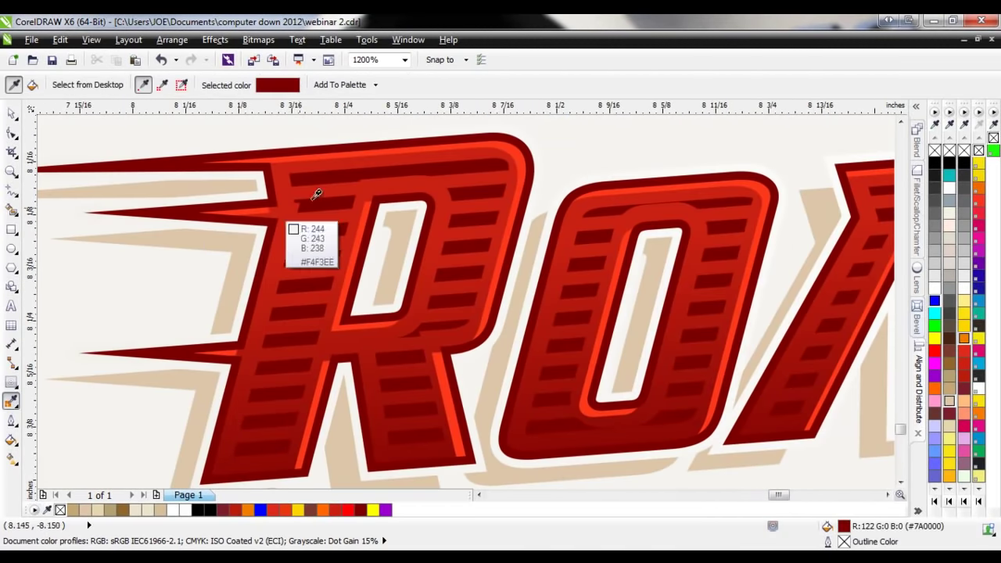
pyautogui.click(297, 154)
pyautogui.click(302, 173)
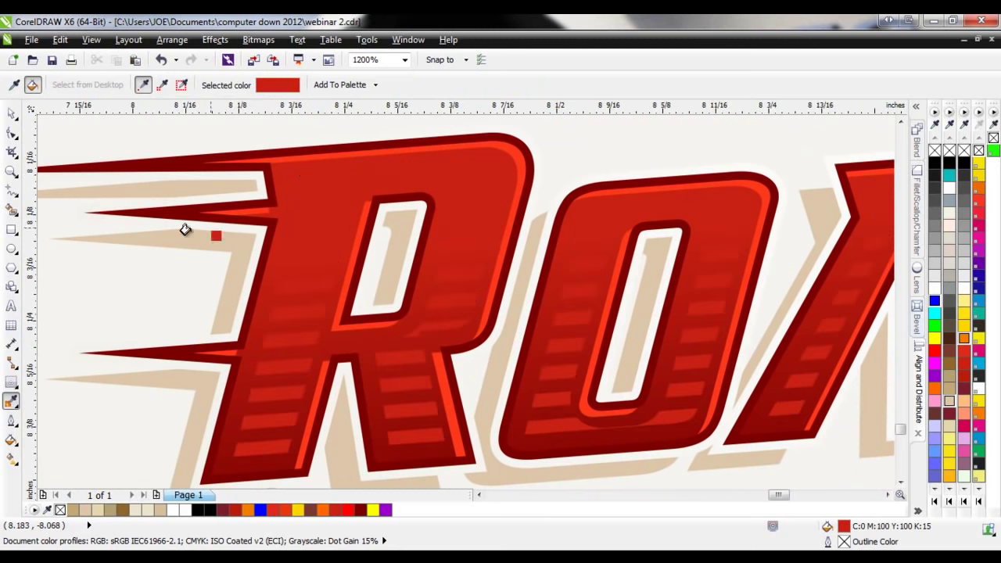
# - Give the stripes a linear fountain fill running from the first R's base to above its top, ending in the sampled bright highlight red
pyautogui.click(11, 458)
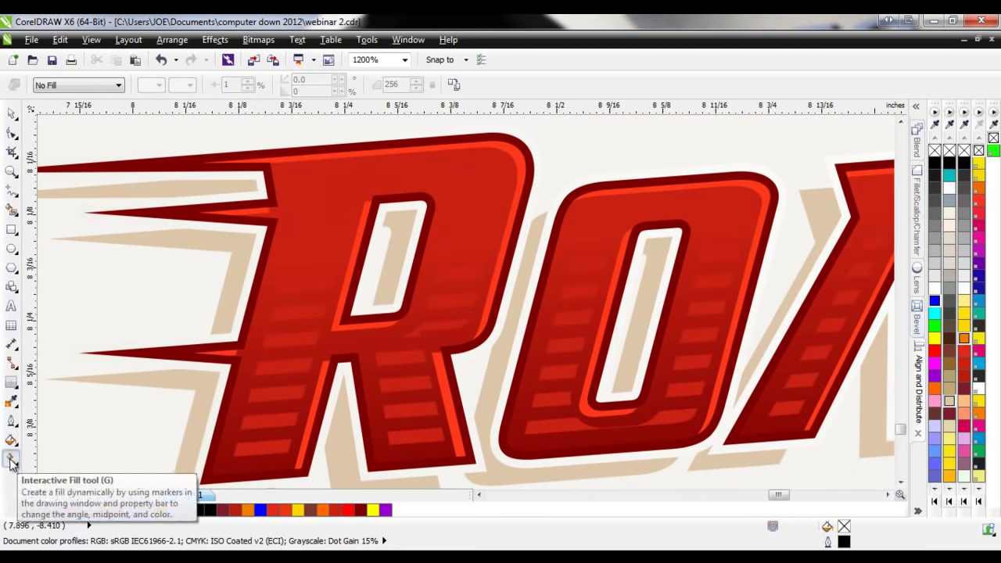
pyautogui.click(258, 451)
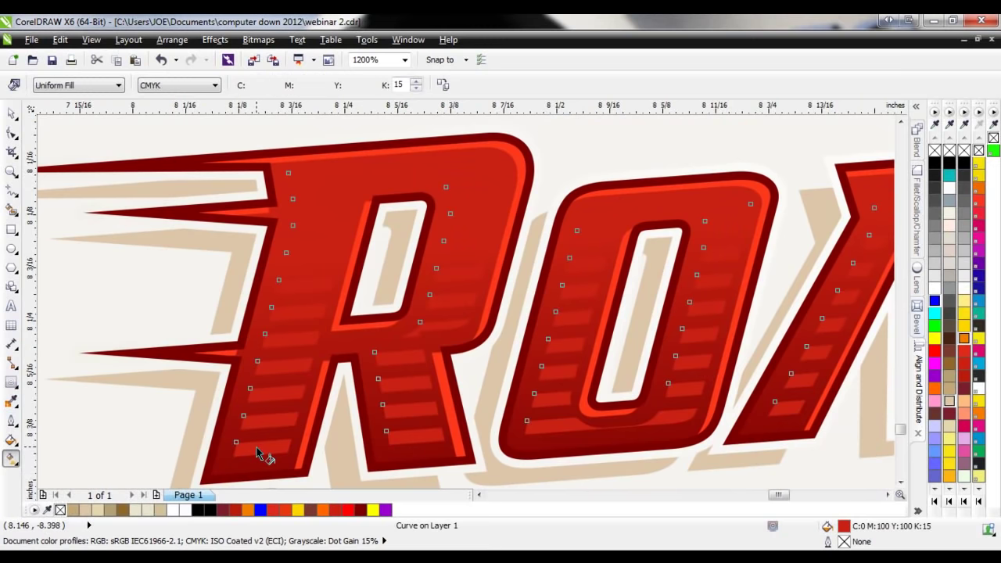
pyautogui.moveTo(256, 448); pyautogui.dragTo(245, 174)
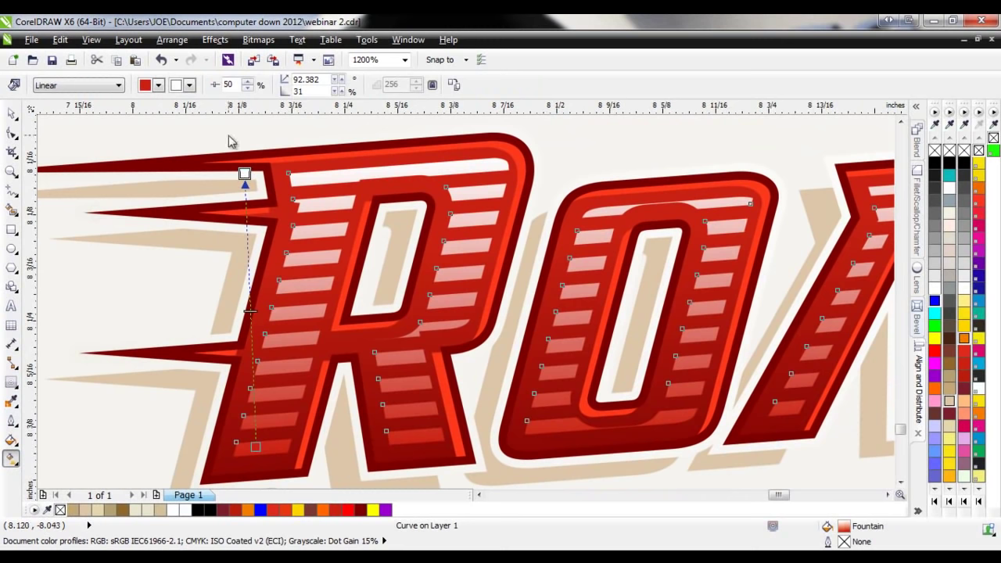
pyautogui.click(189, 85)
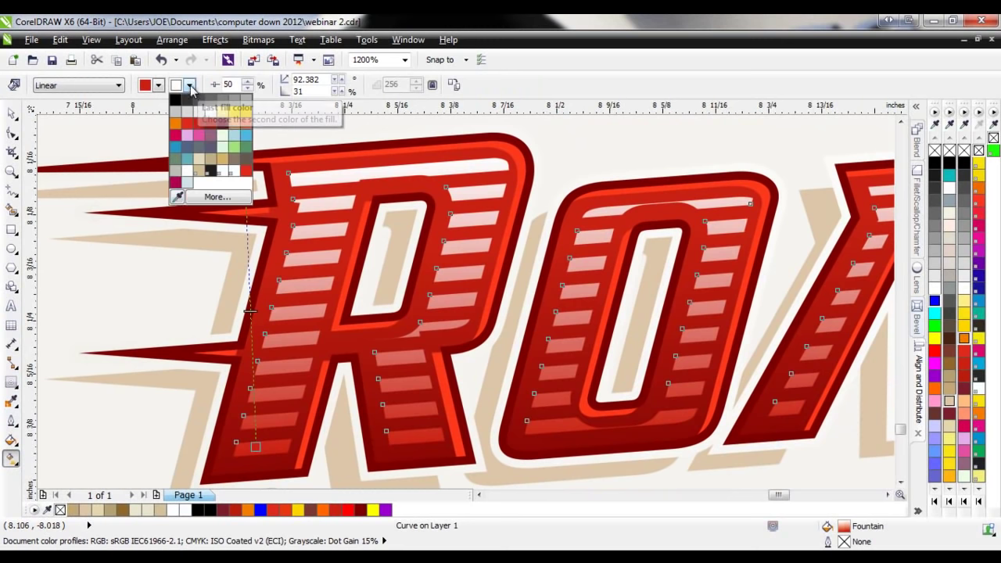
pyautogui.click(178, 198)
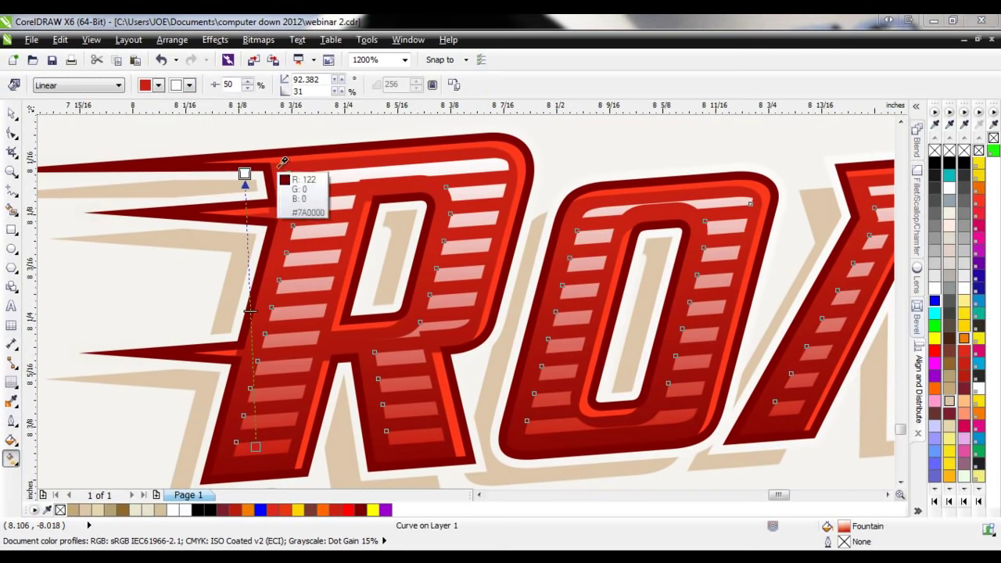
pyautogui.click(290, 164)
pyautogui.moveTo(245, 174); pyautogui.dragTo(234, 130)
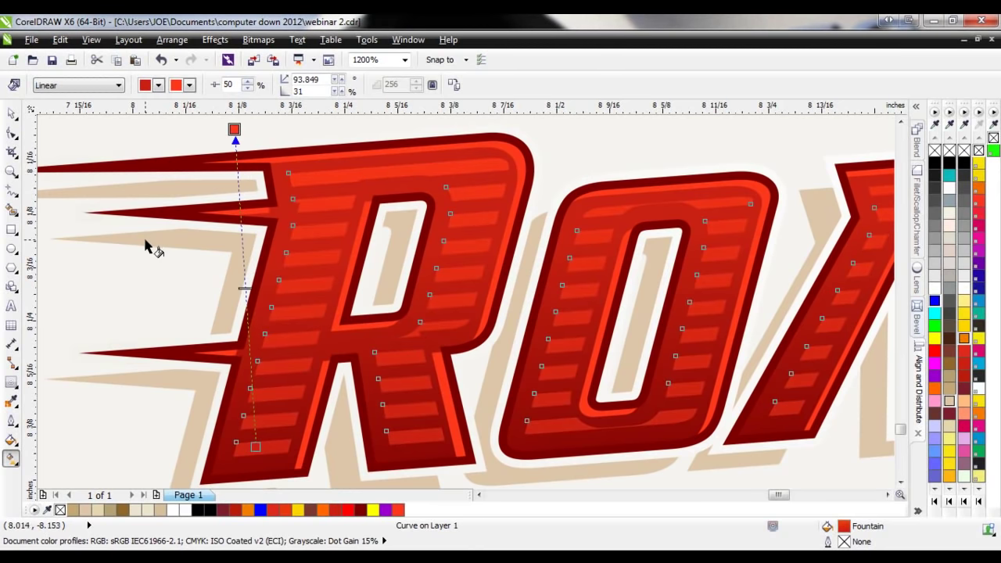
pyautogui.scroll(-1, 165, 262)
pyautogui.click(342, 384)
# - Compare the gradient-striped ROAD ROCKET lettering with the finished ROAD ROCKET EXPRESS logo
pyautogui.scroll(-1, 127, 344)
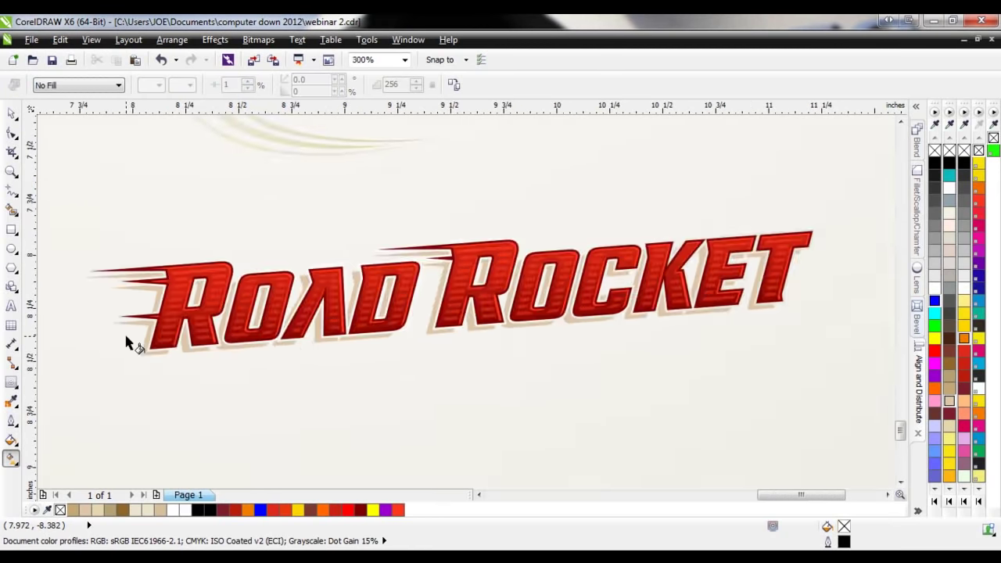
pyautogui.scroll(-1, 265, 390)
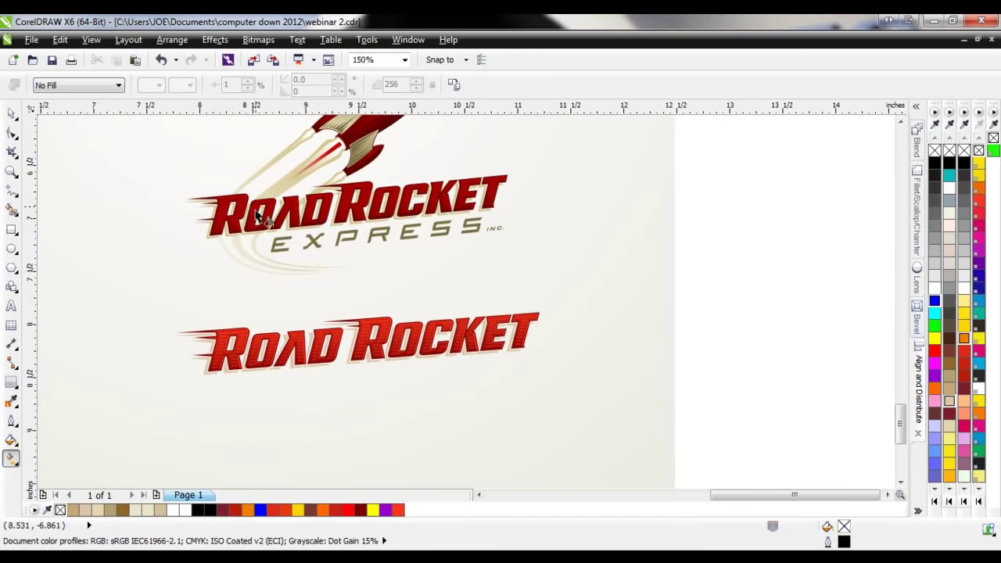
pyautogui.scroll(1, 255, 200)
pyautogui.scroll(-1, 246, 223)
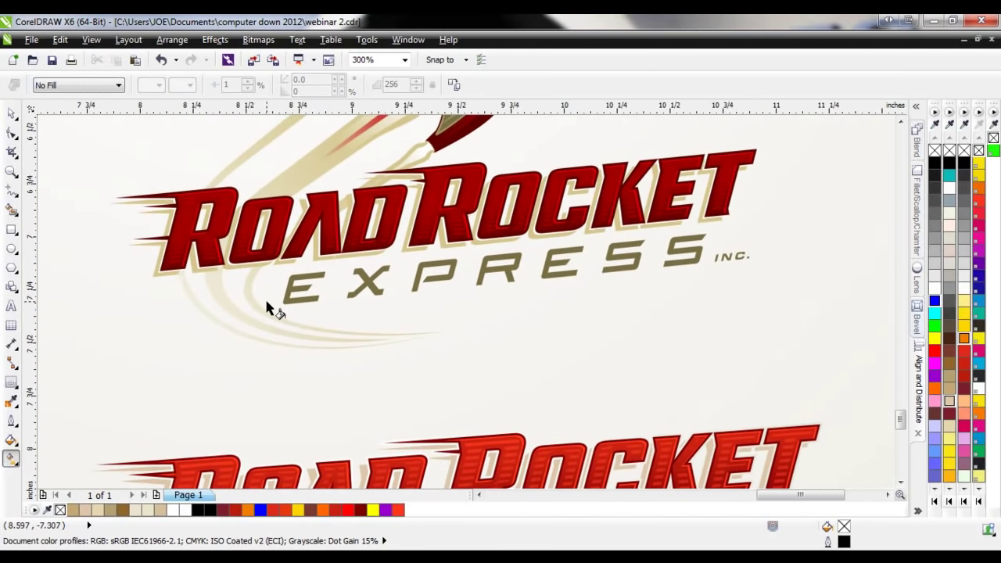
pyautogui.scroll(-1, 272, 313)
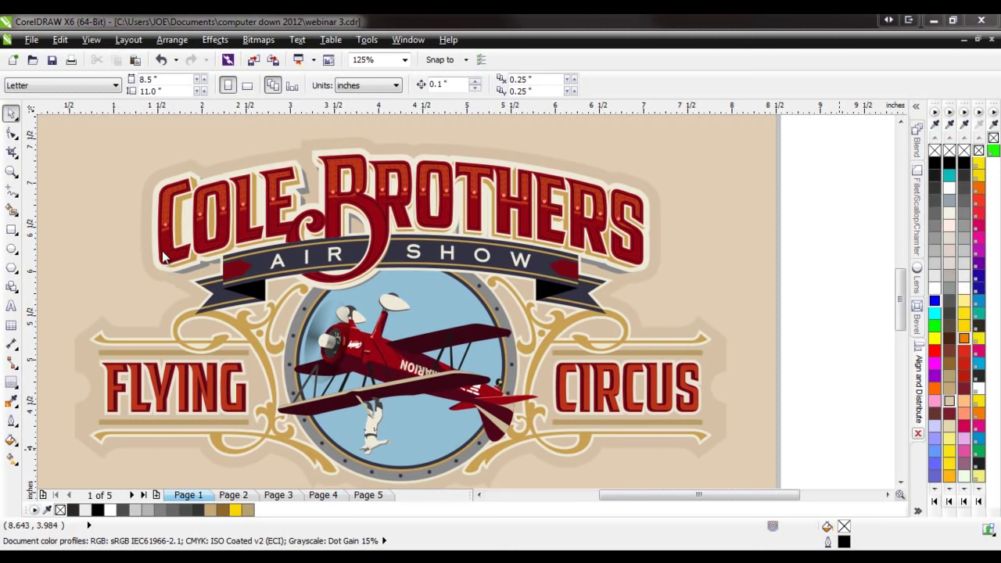
# - In the COLE BROTHERS artwork, draw a circle about 0.012" wide on the lower stem of the C and duplicate it
pyautogui.scroll(4, 152, 241)
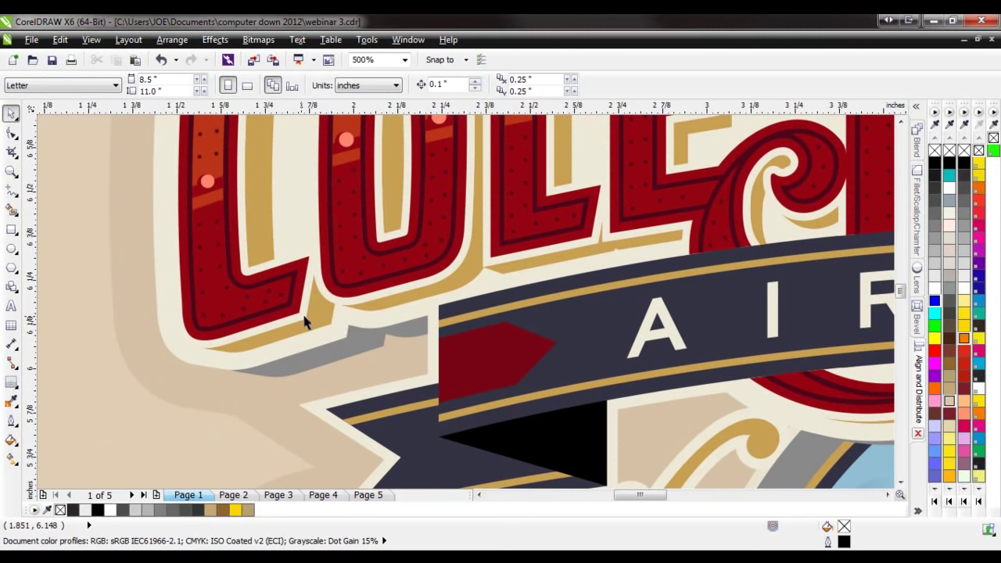
pyautogui.scroll(-2, 300, 330)
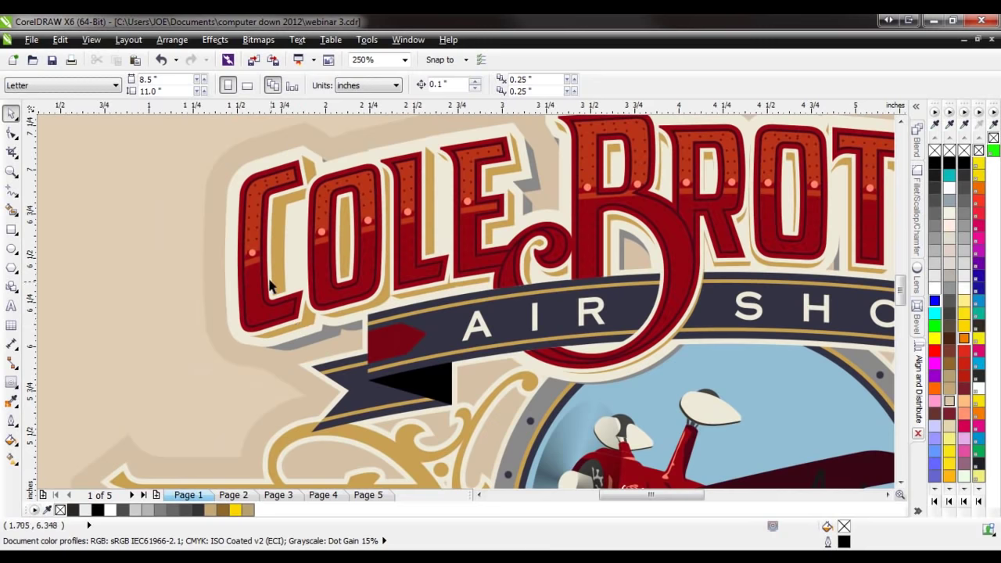
pyautogui.scroll(2, 270, 286)
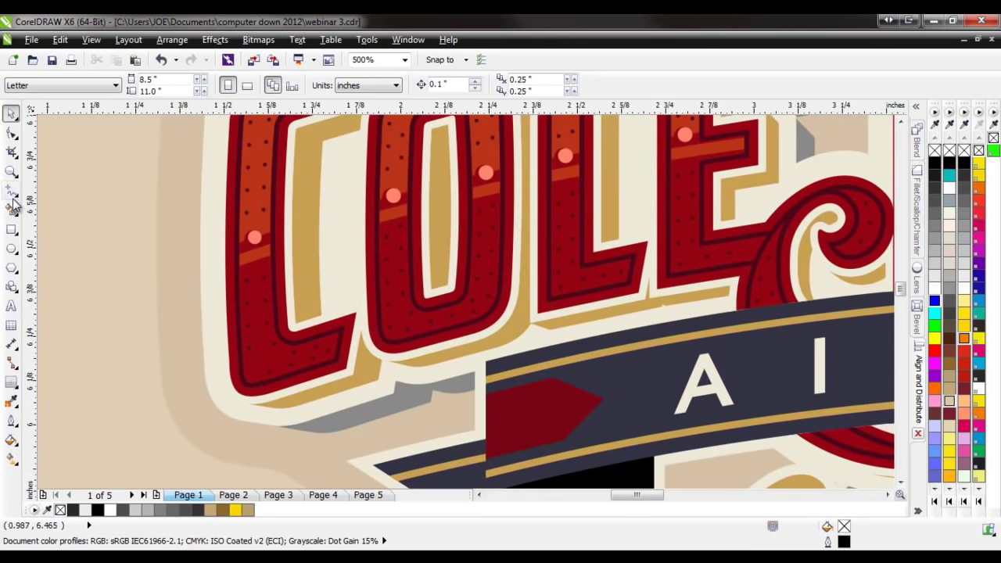
pyautogui.click(10, 249)
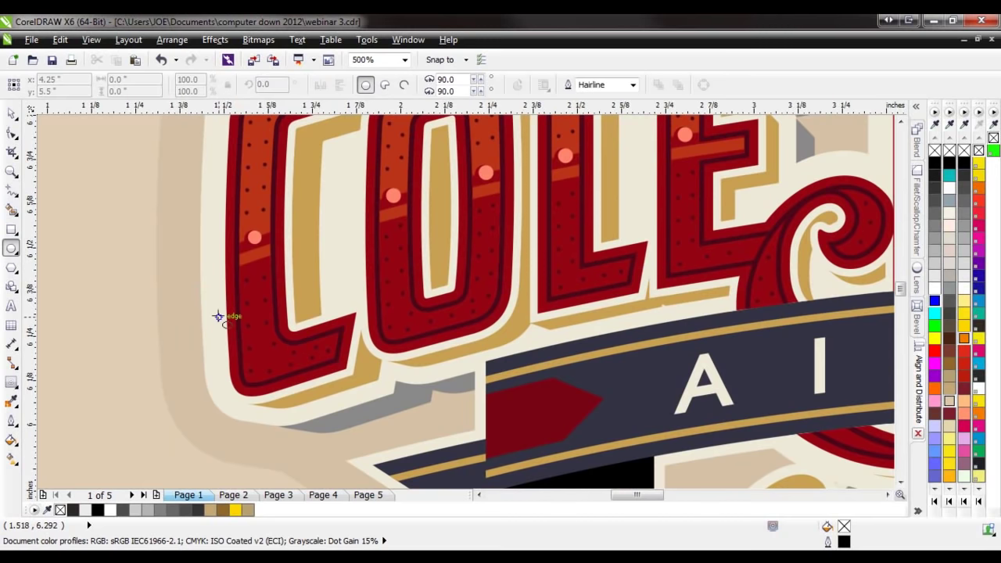
pyautogui.scroll(2, 191, 290)
pyautogui.moveTo(174, 274)
pyautogui.mouseDown()
pyautogui.moveTo(298, 286)
pyautogui.moveTo(304, 272)
pyautogui.mouseUp()
pyautogui.press('space')
pyautogui.hotkey('ctrl', 'd')
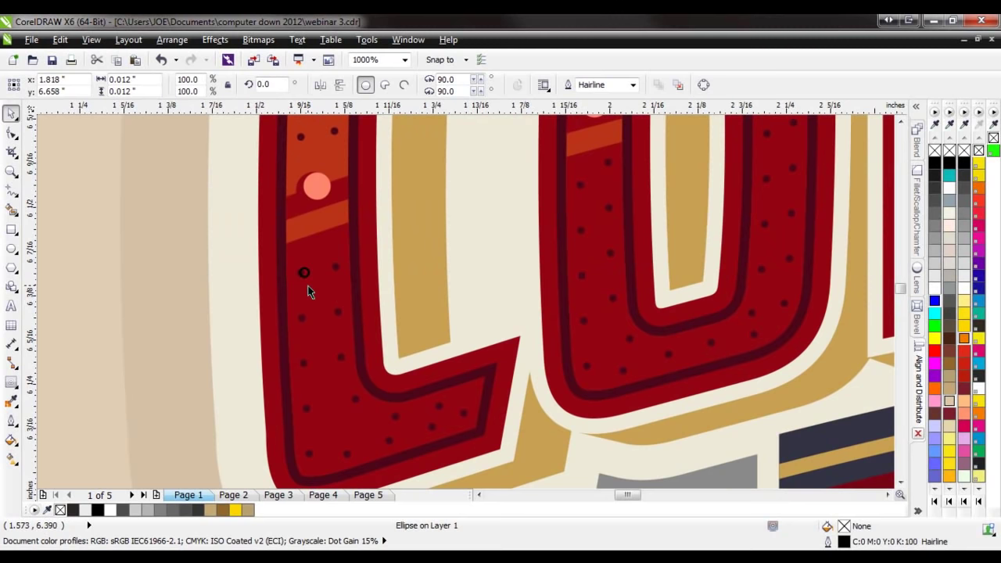
# - Position the duplicate below the first circle and add further copies down the C's stem as a trial dot pattern
pyautogui.scroll(-2, 309, 291)
pyautogui.moveTo(393, 189); pyautogui.dragTo(306, 298)
pyautogui.scroll(4, 313, 316)
pyautogui.hotkey('ctrl', 'd')
pyautogui.moveTo(274, 354); pyautogui.dragTo(293, 354)
pyautogui.hotkey('ctrl', 'd')
pyautogui.scroll(-2, 303, 423)
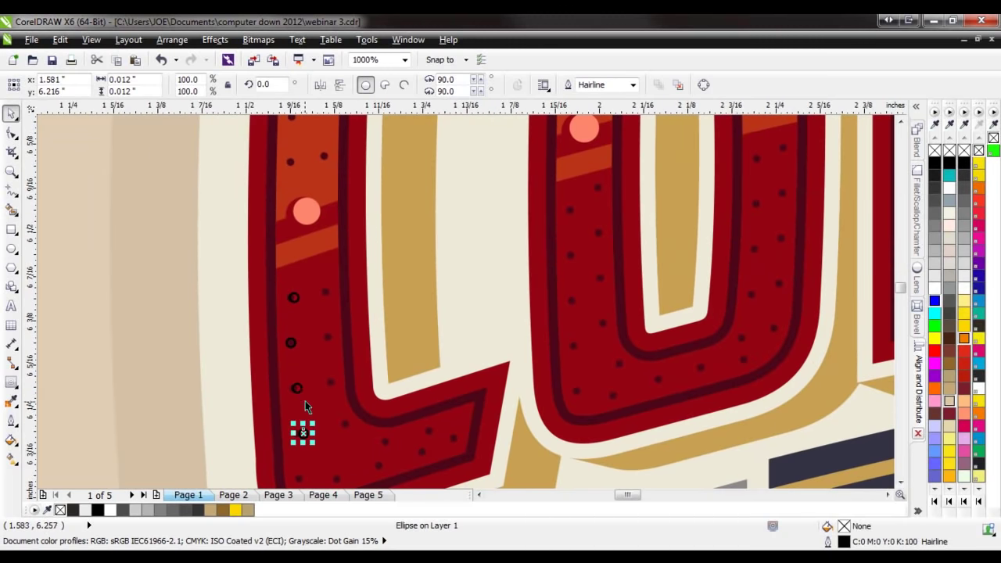
# - Delete the four trial circles from the lower stem of the C
pyautogui.press('Delete')
pyautogui.click(300, 389)
pyautogui.press('Delete')
pyautogui.click(294, 341)
pyautogui.press('Delete')
pyautogui.click(298, 298)
pyautogui.press('Delete')
pyautogui.scroll(-2, 305, 422)
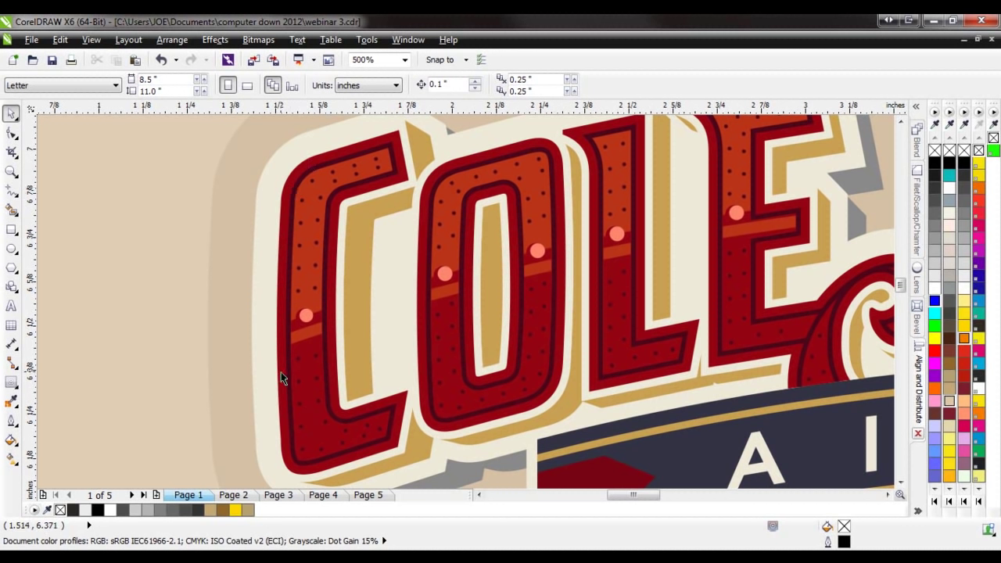
pyautogui.scroll(-3, 283, 378)
pyautogui.scroll(3, 348, 397)
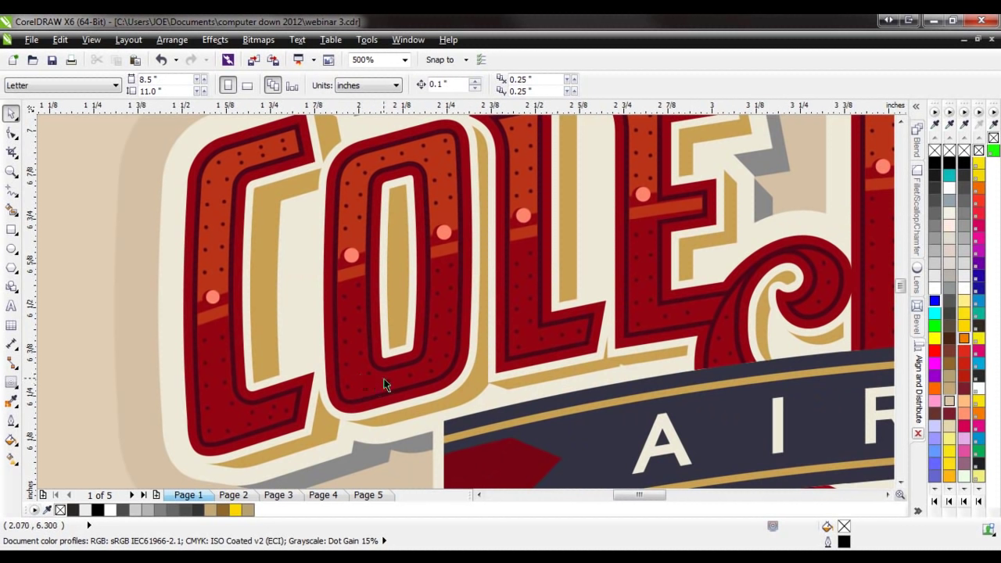
# - Add the artistic text COREL DRAW on the blank area beside the COLE BROTHERS page
pyautogui.scroll(-2, 421, 375)
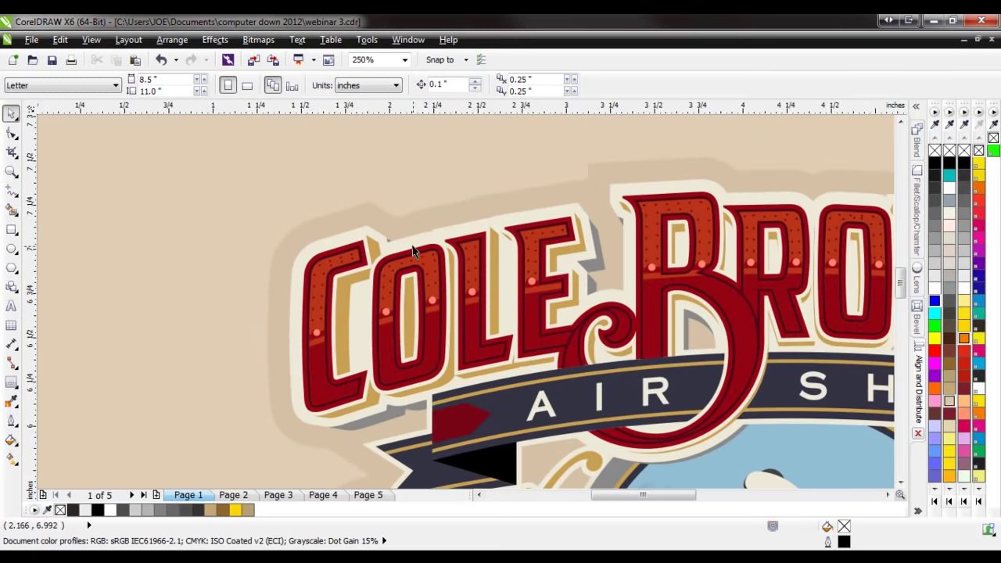
pyautogui.scroll(-2, 239, 342)
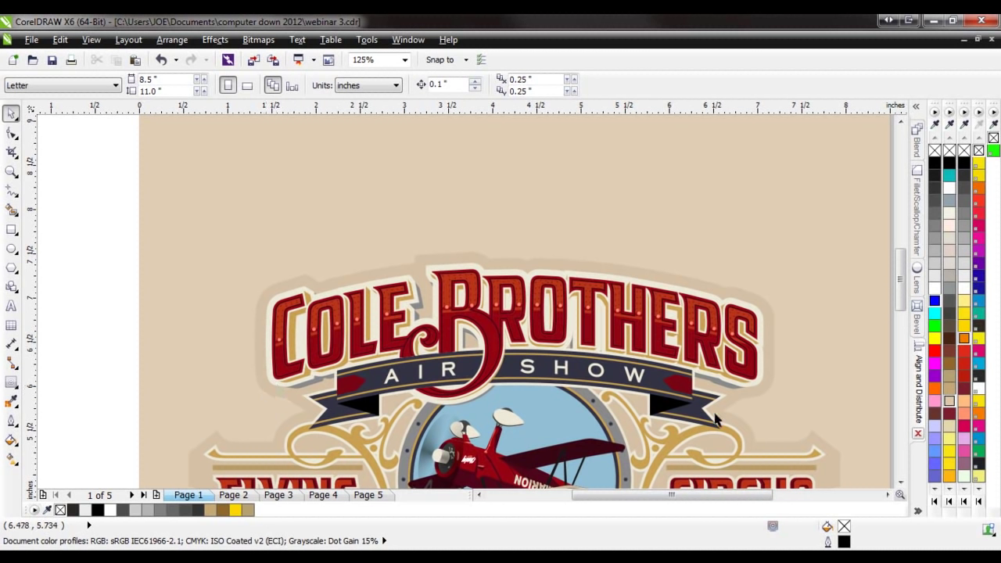
pyautogui.click(12, 306)
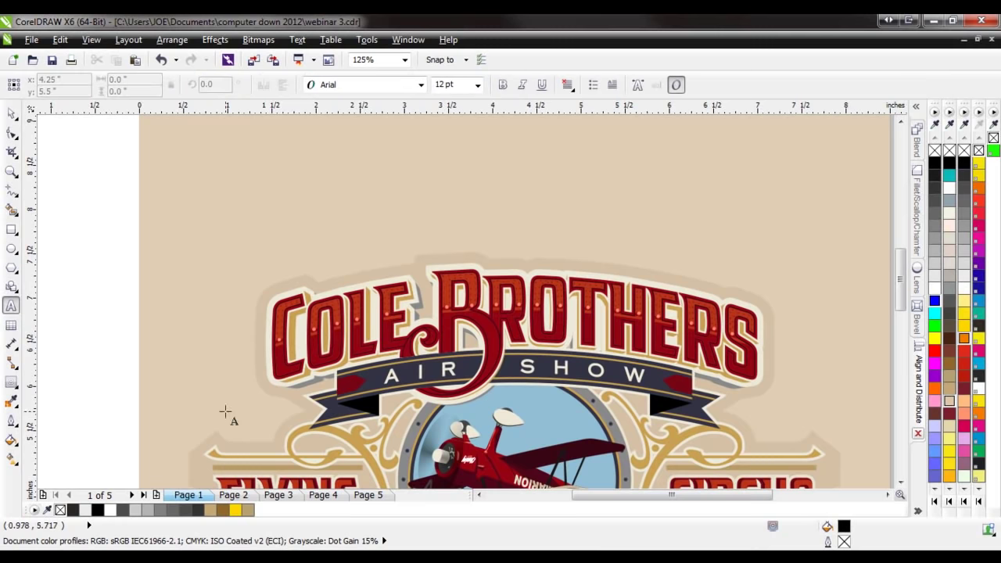
pyautogui.scroll(-2, 103, 352)
pyautogui.scroll(2, 797, 326)
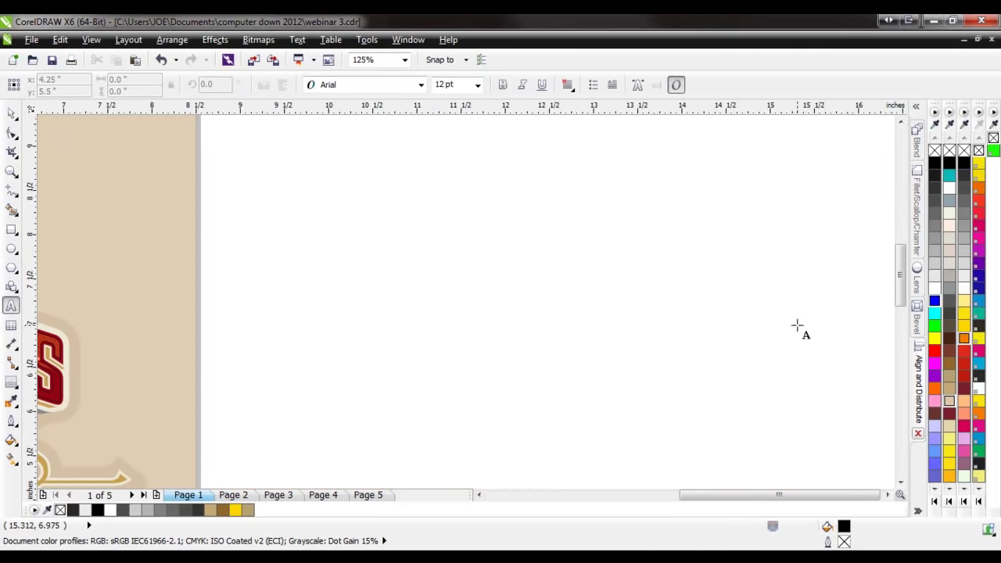
pyautogui.click(433, 343)
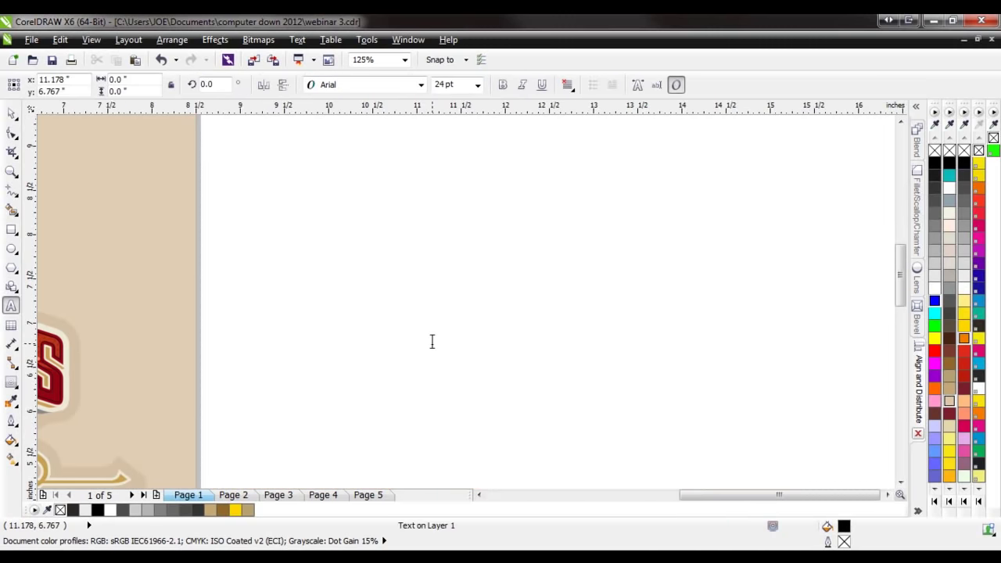
pyautogui.hscroll(3, 592, 320)
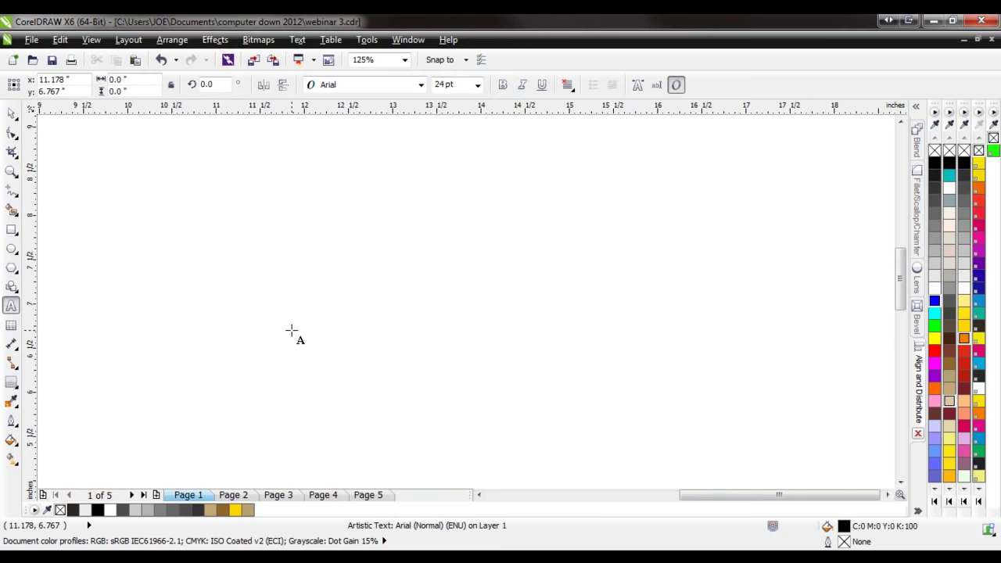
pyautogui.write('COR')
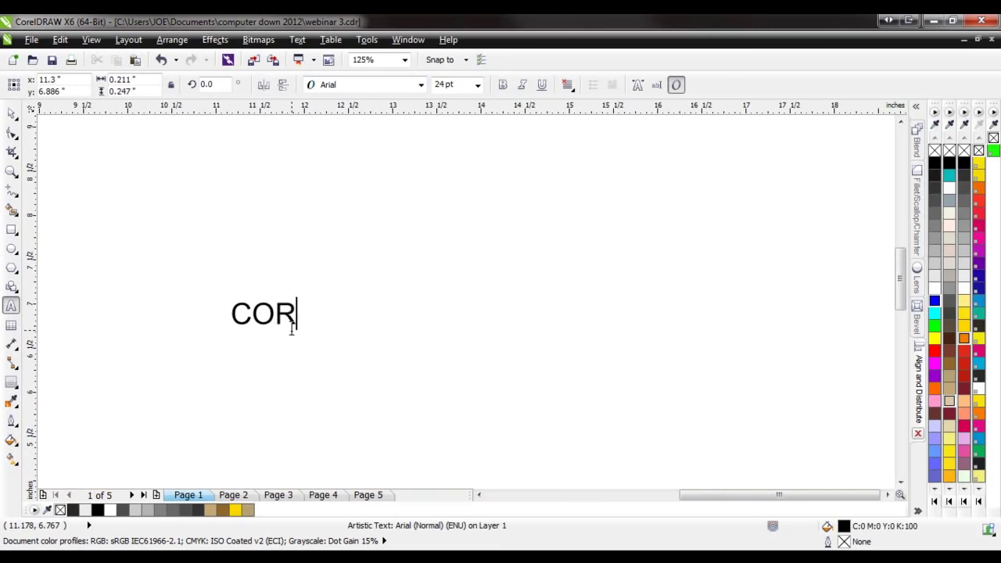
pyautogui.write('EL DRAW')
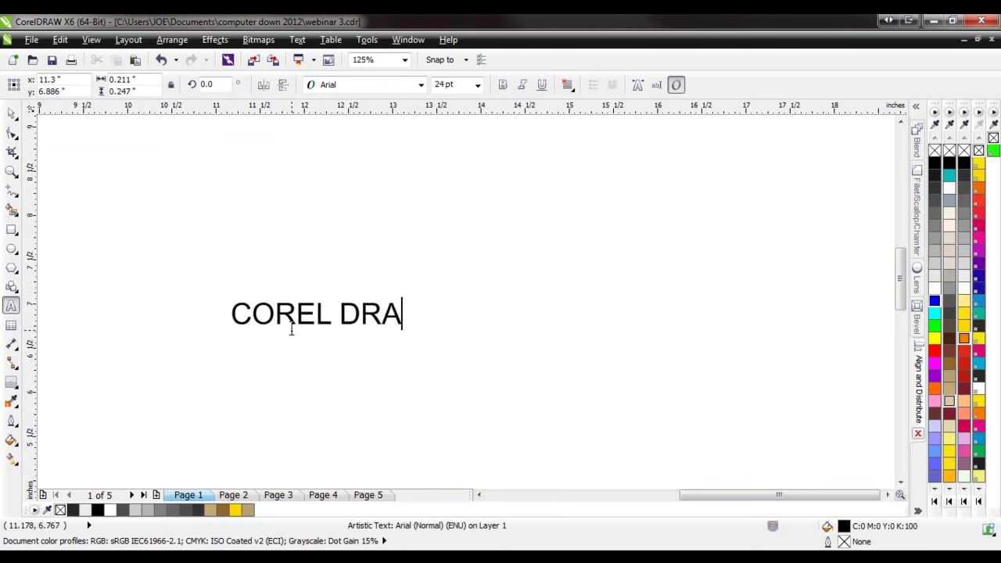
# - Set the COREL DRAW text in the American Captain font and enlarge it to about 44 pt
pyautogui.click(12, 114)
pyautogui.click(394, 86)
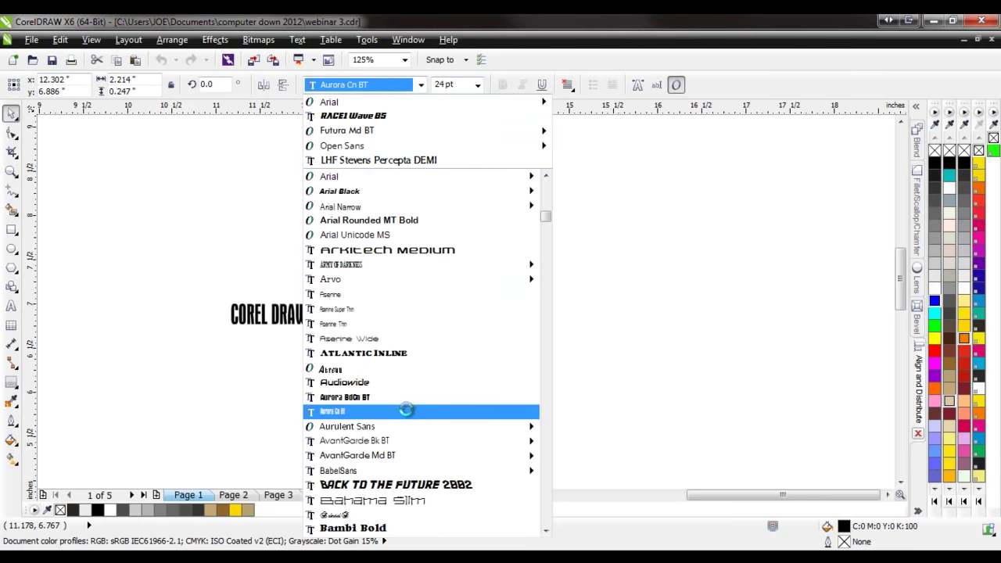
pyautogui.scroll(-1, 406, 410)
pyautogui.scroll(2, 406, 410)
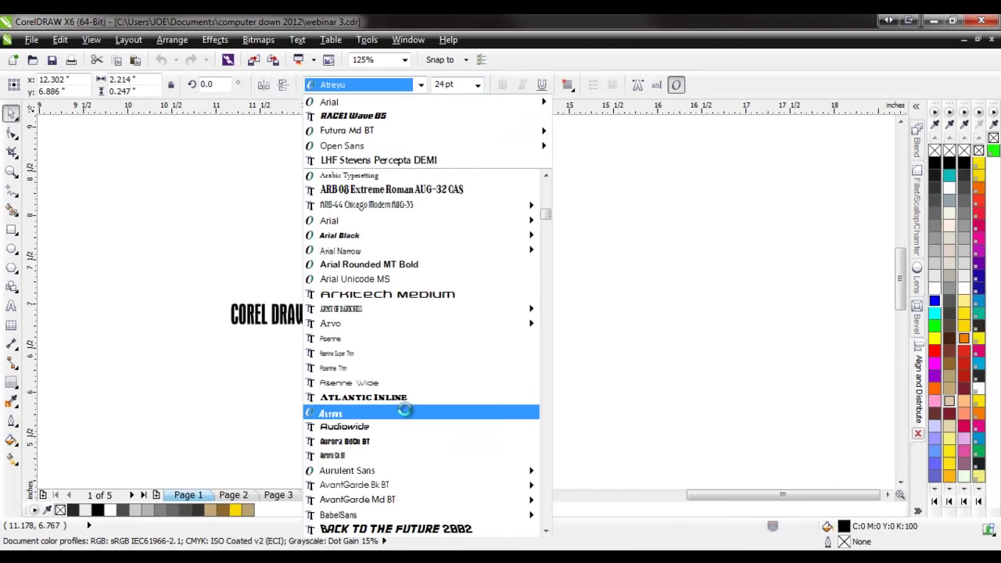
pyautogui.scroll(4, 404, 410)
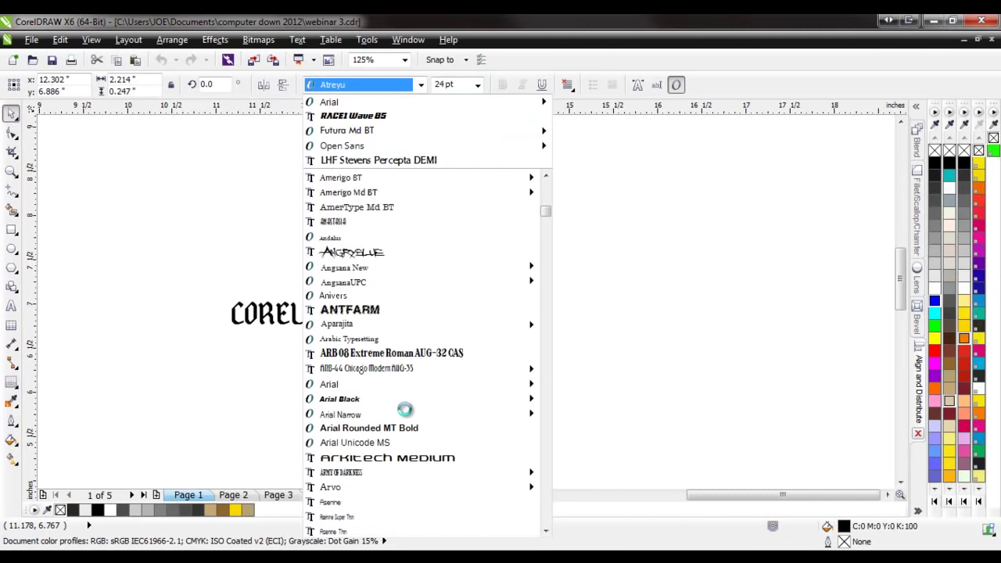
pyautogui.scroll(5, 404, 409)
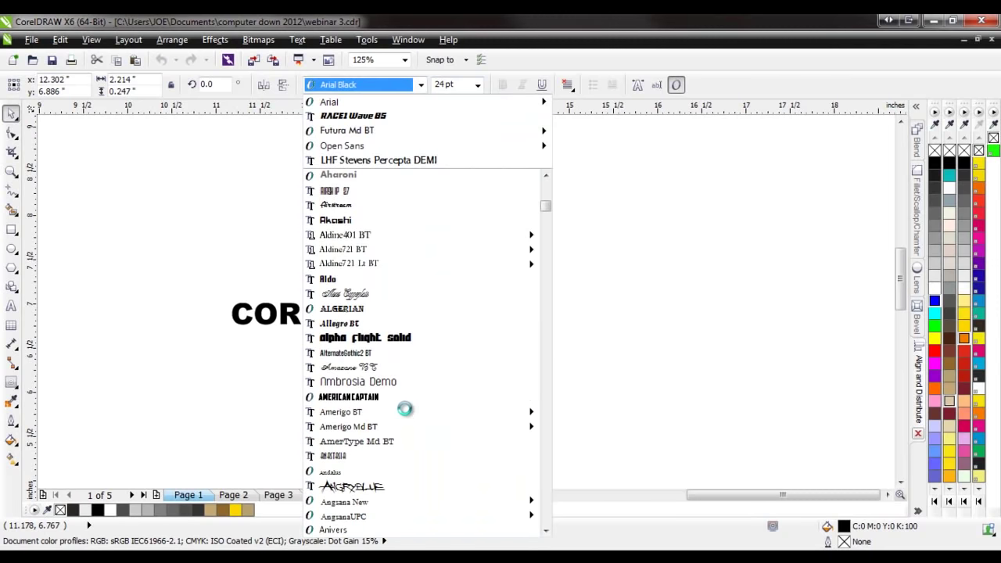
pyautogui.scroll(2, 365, 397)
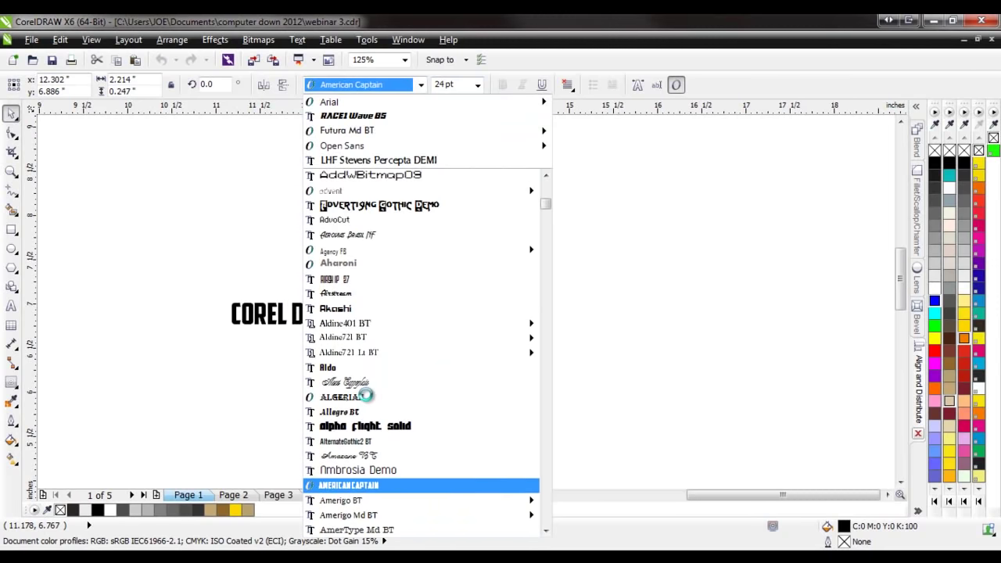
pyautogui.click(363, 485)
pyautogui.moveTo(353, 336); pyautogui.dragTo(445, 387)
# - Move the COREL DRAW text slightly up and widen its letter spacing until the text is about 2.58" wide
pyautogui.scroll(1, 231, 389)
pyautogui.scroll(1, 231, 389)
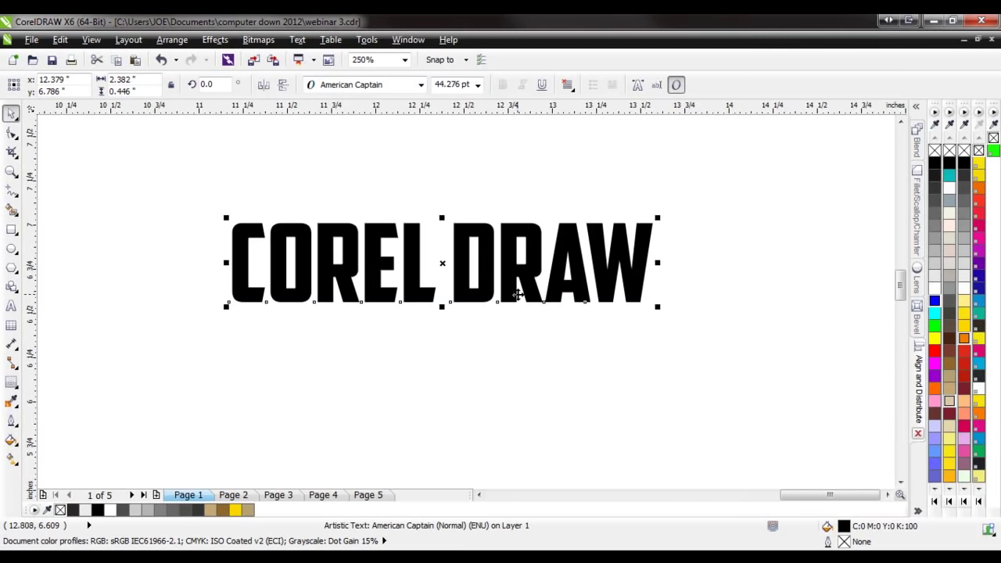
pyautogui.moveTo(652, 240); pyautogui.dragTo(667, 240)
pyautogui.click(12, 134)
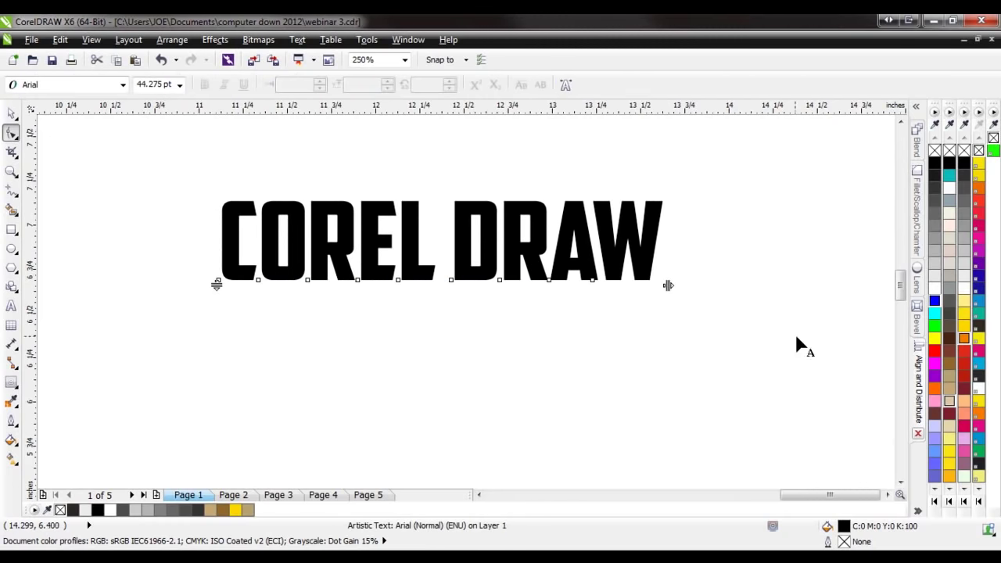
pyautogui.moveTo(668, 285); pyautogui.dragTo(682, 284)
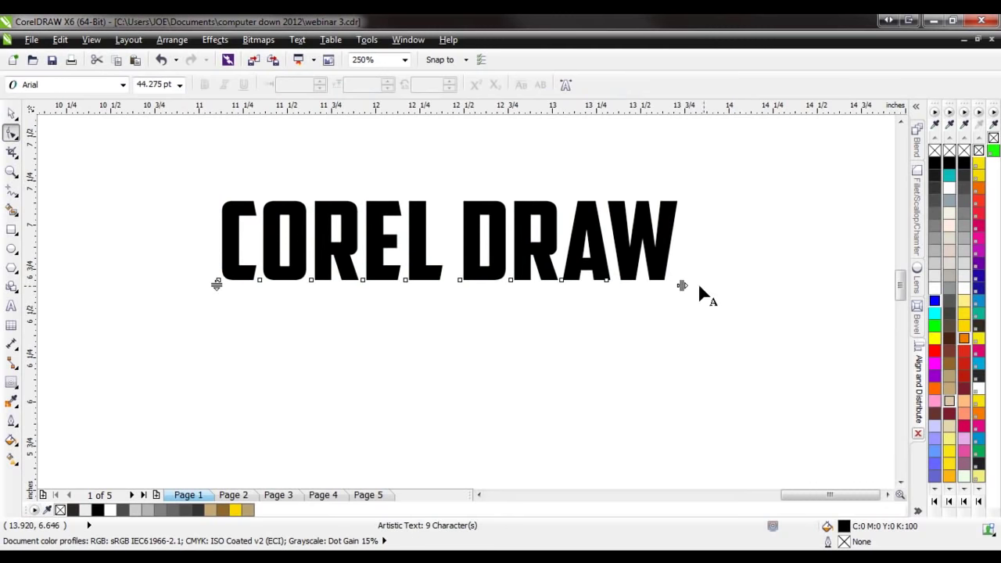
pyautogui.click(11, 113)
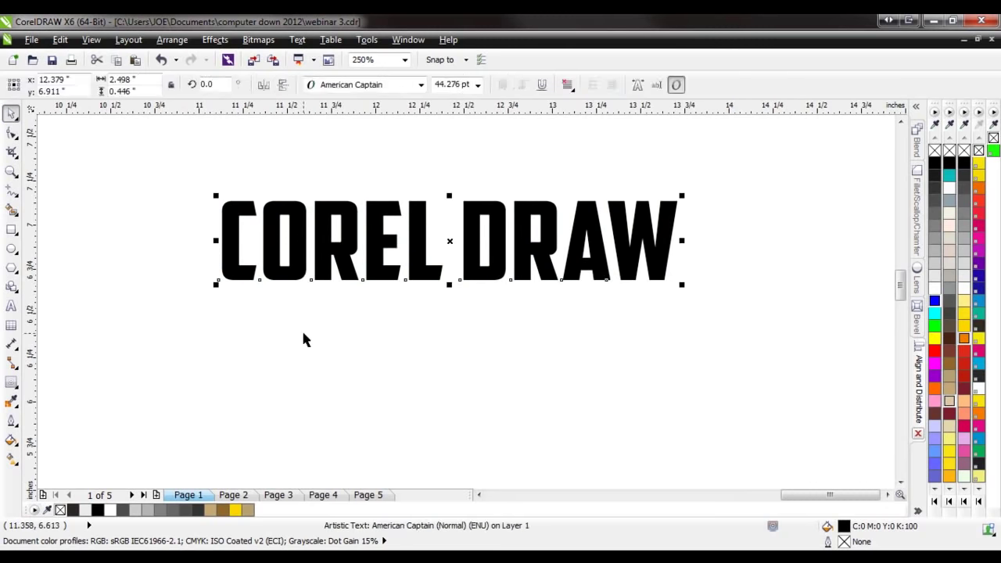
pyautogui.click(172, 404)
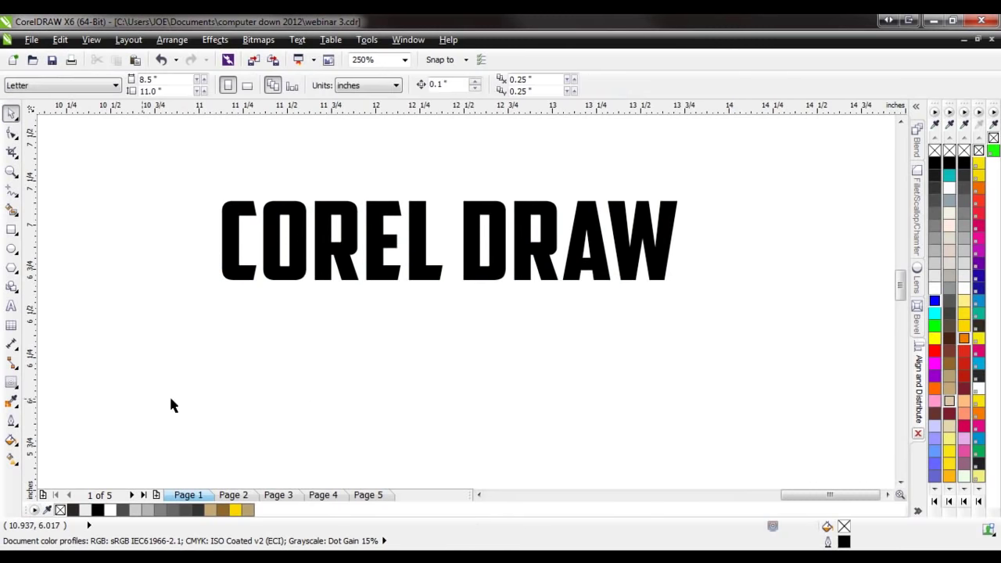
# - Draw an ellipse about 4.9" wide and 2.3" high and center it beneath the COREL DRAW text
pyautogui.click(11, 249)
pyautogui.scroll(-2, 391, 358)
pyautogui.moveTo(263, 344); pyautogui.dragTo(699, 467)
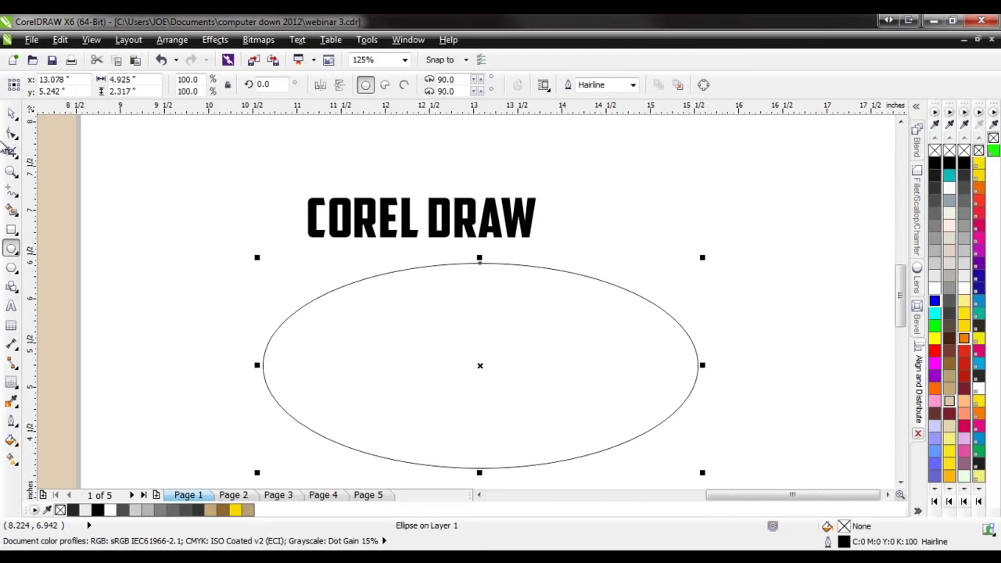
pyautogui.click(12, 114)
pyautogui.moveTo(500, 383); pyautogui.dragTo(419, 365)
# - Fit the COREL DRAW text to the ellipse path, centered on the top of its curve
pyautogui.click(409, 216)
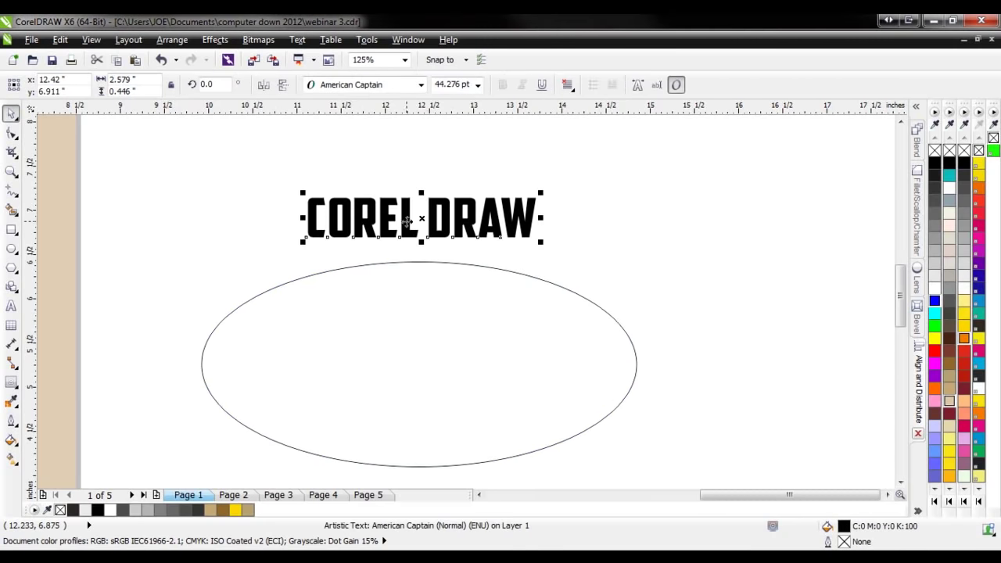
pyautogui.click(297, 41)
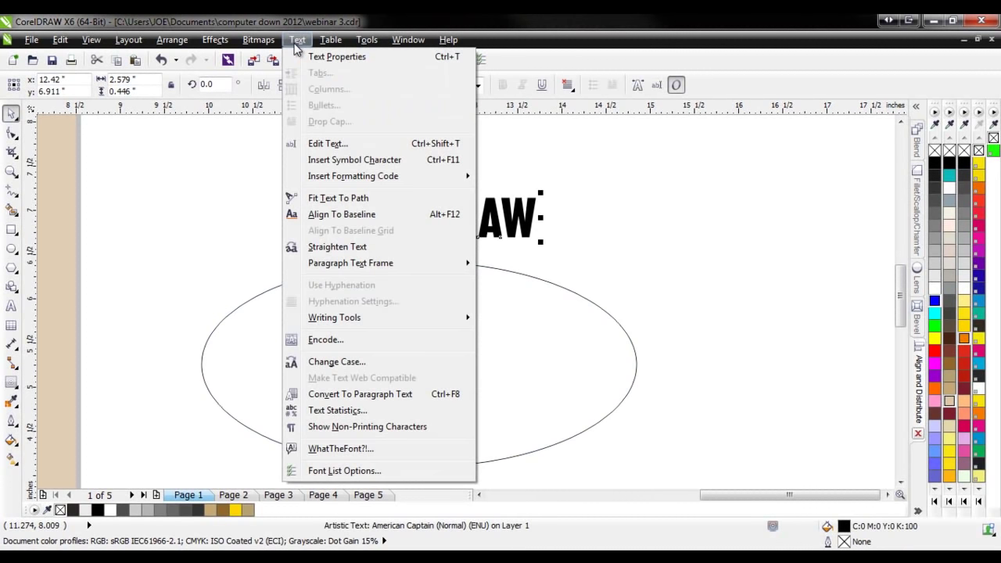
pyautogui.click(356, 200)
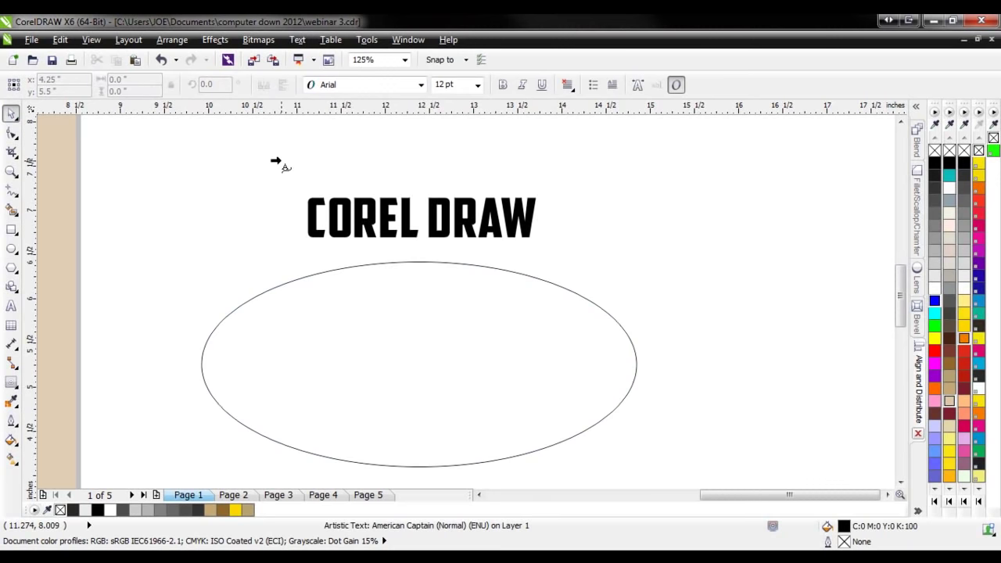
pyautogui.scroll(1, 369, 117)
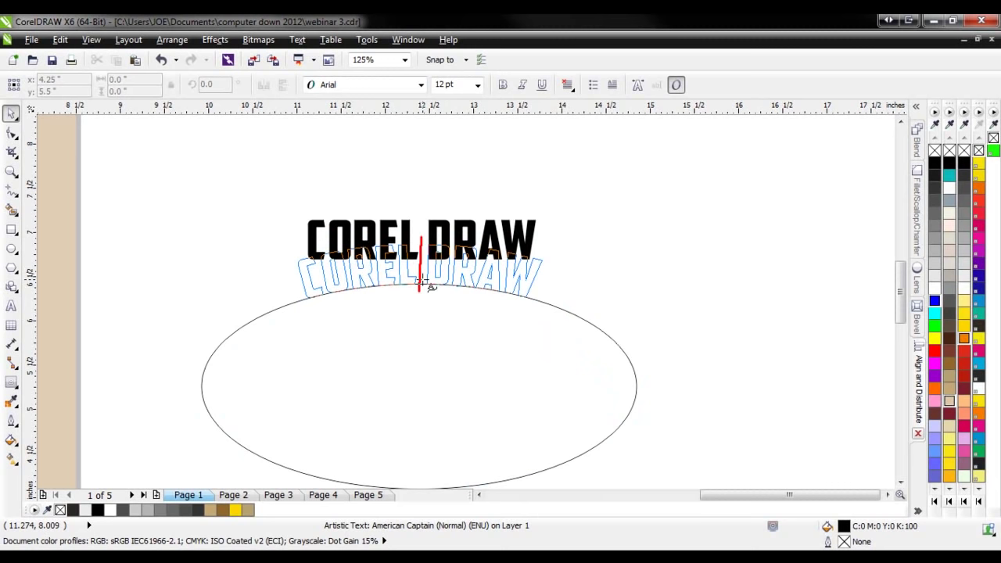
pyautogui.click(422, 283)
pyautogui.scroll(1, 415, 270)
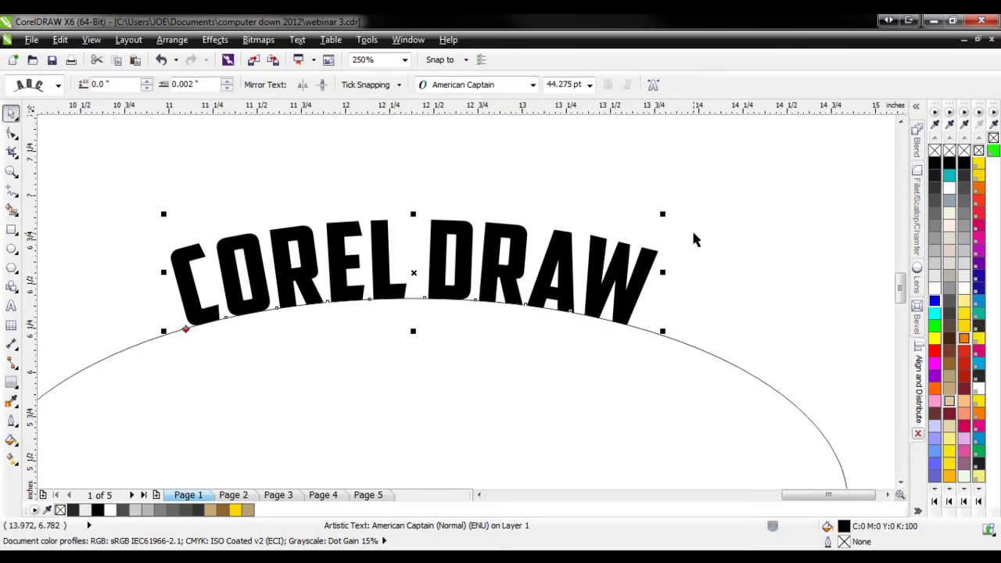
# - Change the path text's orientation so the letters stand upright and skew along the ellipse, like the COLE BROTHERS lettering
pyautogui.scroll(-3, 543, 329)
pyautogui.scroll(2, 335, 307)
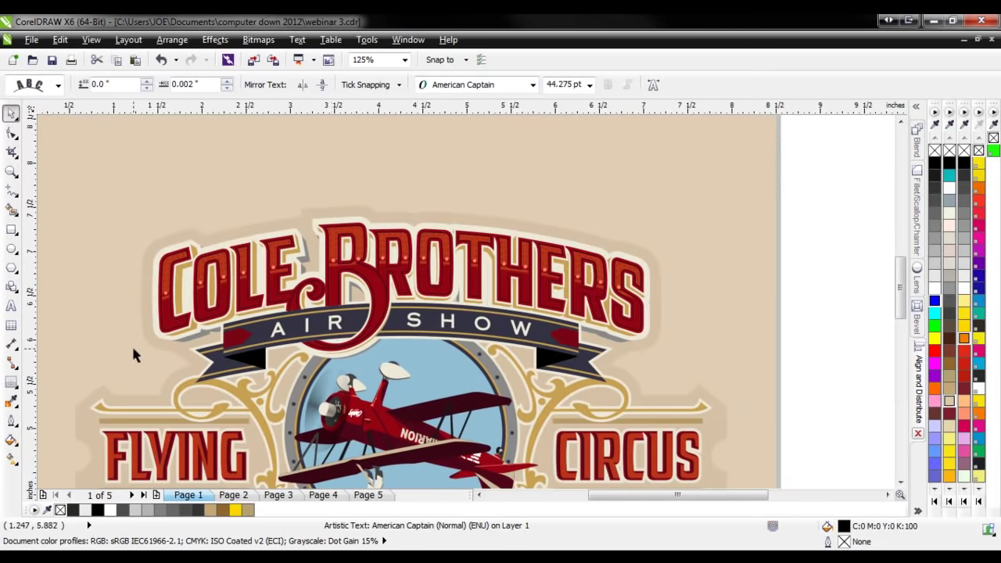
pyautogui.scroll(-1, 327, 352)
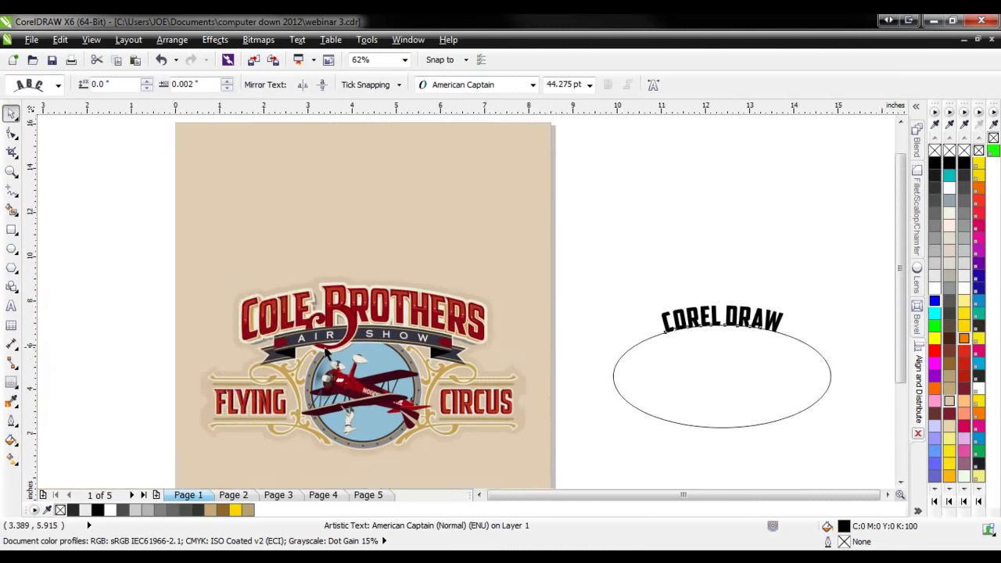
pyautogui.scroll(-1, 327, 352)
pyautogui.scroll(2, 547, 339)
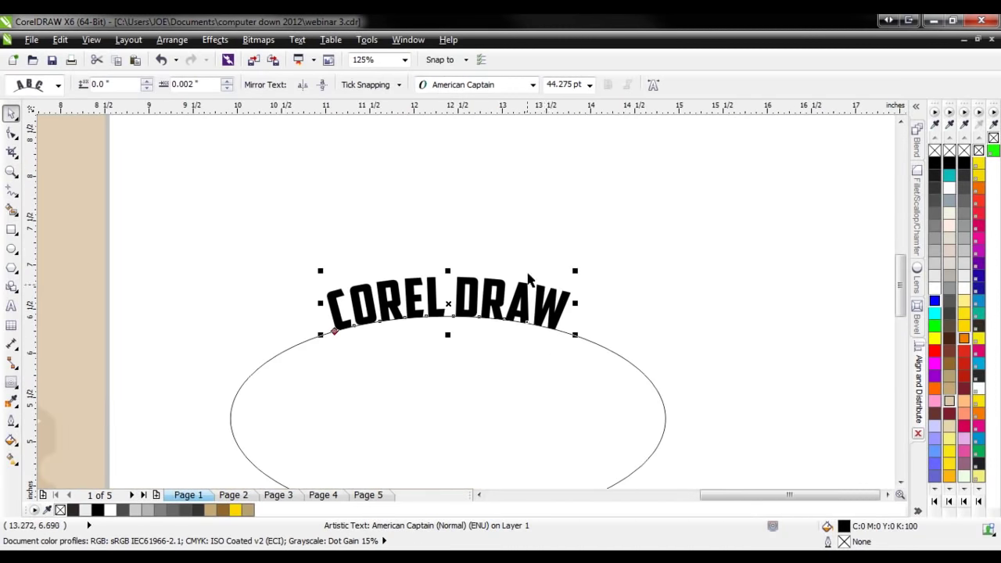
pyautogui.click(58, 88)
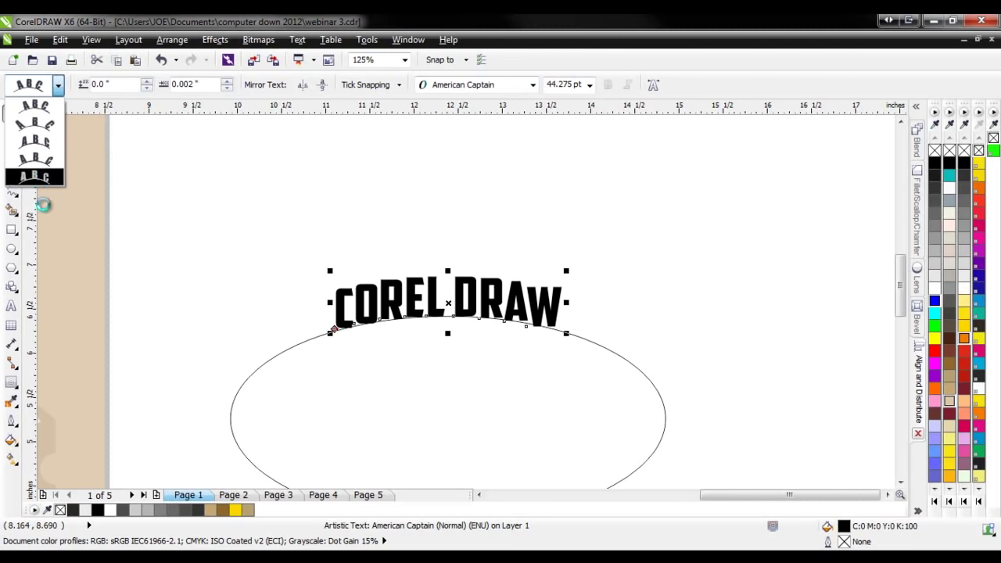
pyautogui.click(39, 142)
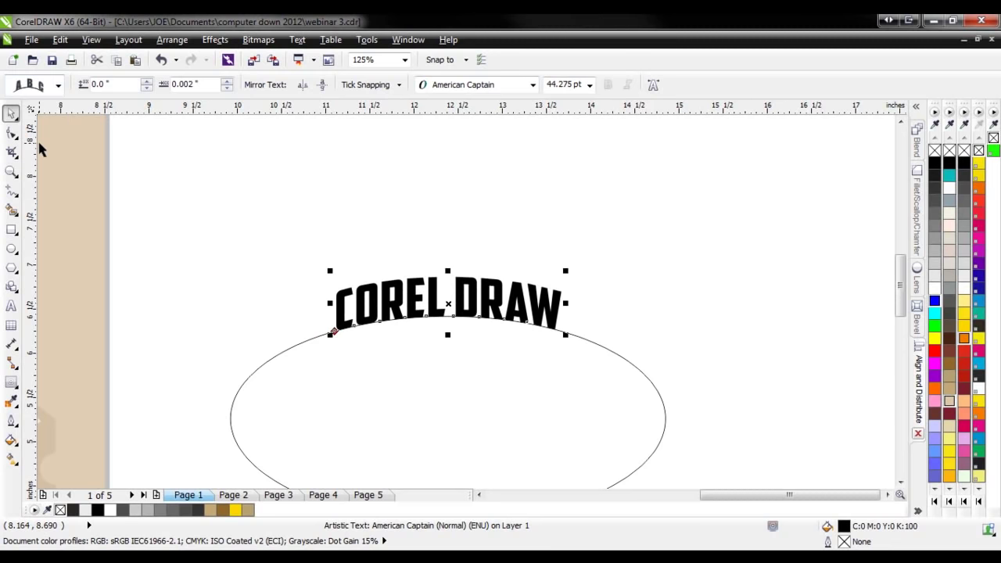
pyautogui.click(58, 85)
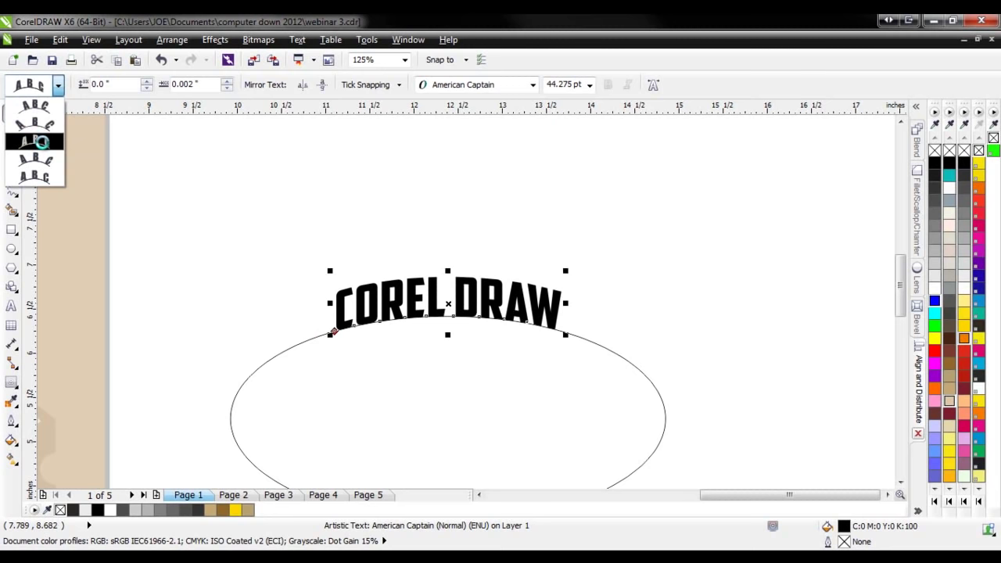
pyautogui.click(39, 141)
pyautogui.click(253, 208)
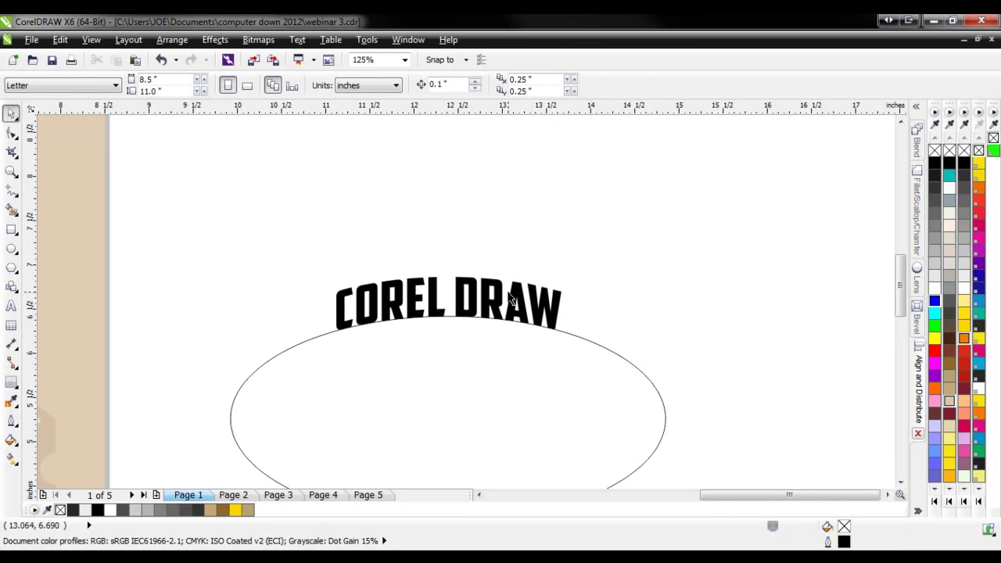
# - Append X6 to the curved text so it reads COREL DRAW X6, replacing the mistyped symbol with the 6
pyautogui.scroll(1, 510, 299)
pyautogui.scroll(-1, 456, 315)
pyautogui.click(518, 319)
pyautogui.click(438, 247)
pyautogui.click(400, 315)
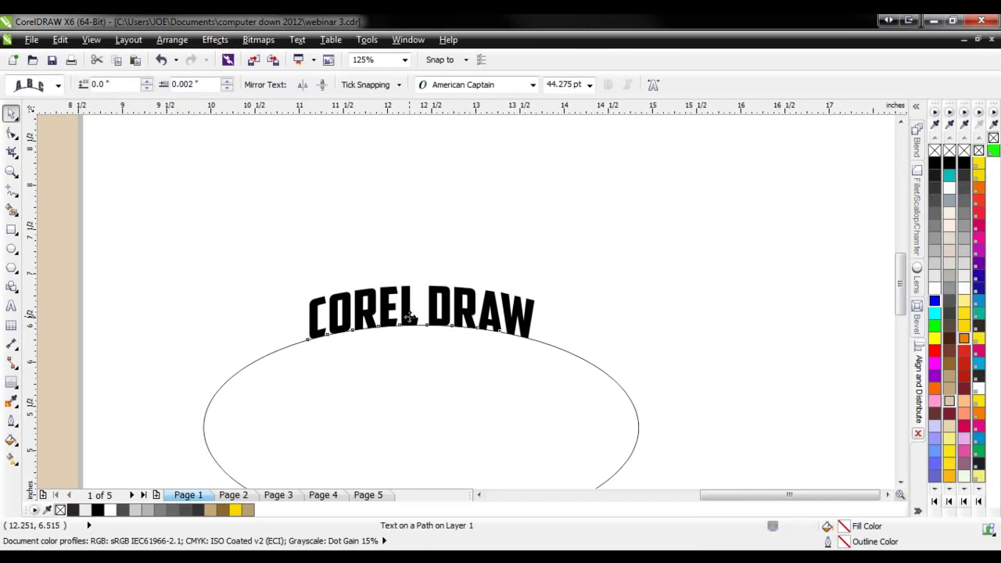
pyautogui.doubleClick(410, 316)
pyautogui.press('Right')
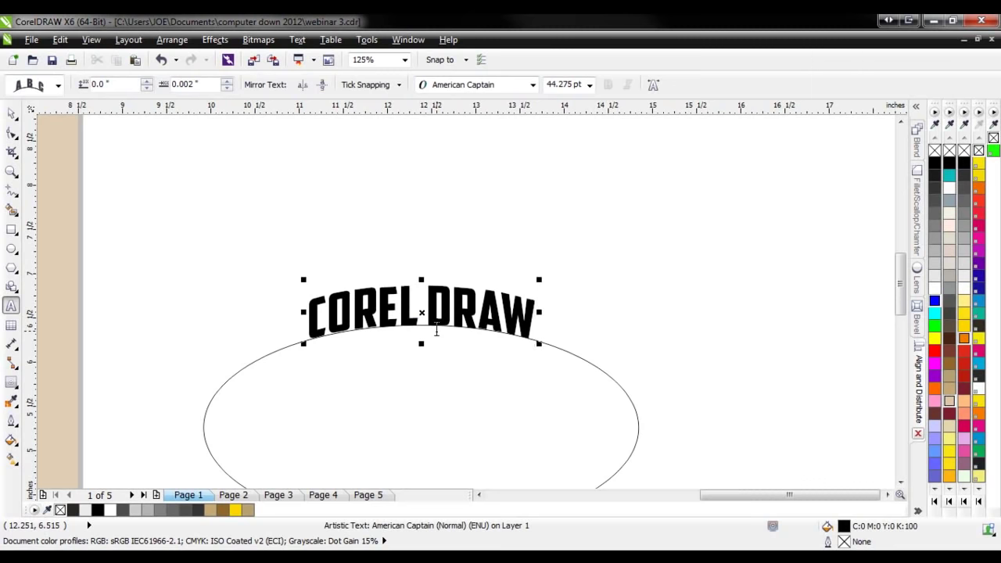
pyautogui.press('End')
pyautogui.write('X6')
pyautogui.press('Escape')
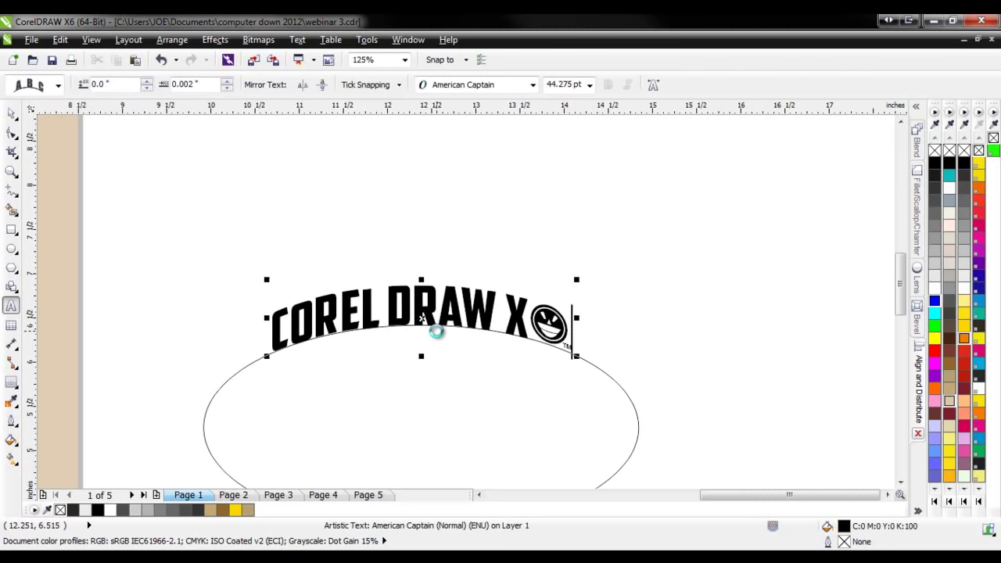
pyautogui.press('BackSpace')
pyautogui.write('6')
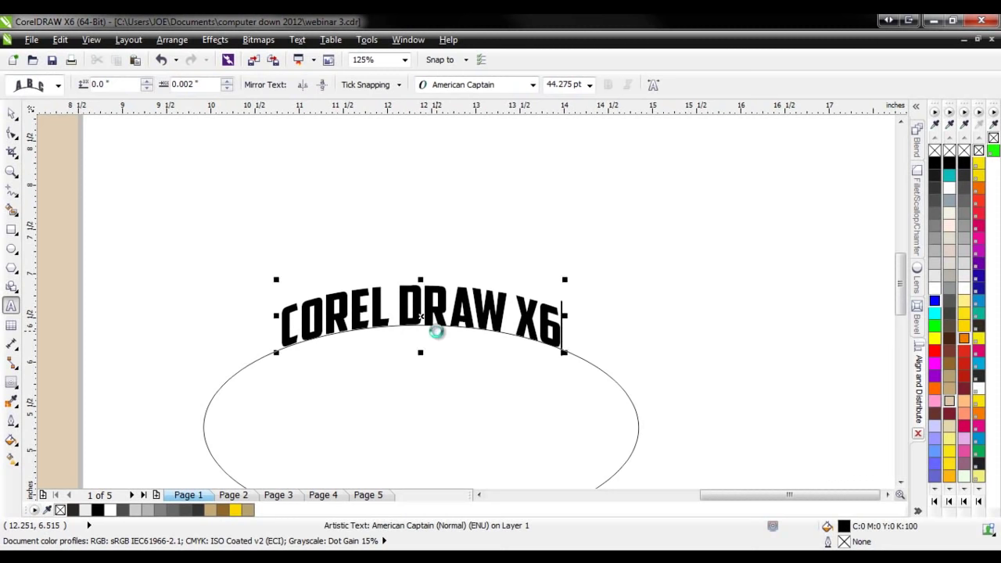
# - Delete X6 from the curved text so it reads COREL DRAW, and finish editing
pyautogui.press('BackSpace')
pyautogui.press('BackSpace')
pyautogui.press('BackSpace')
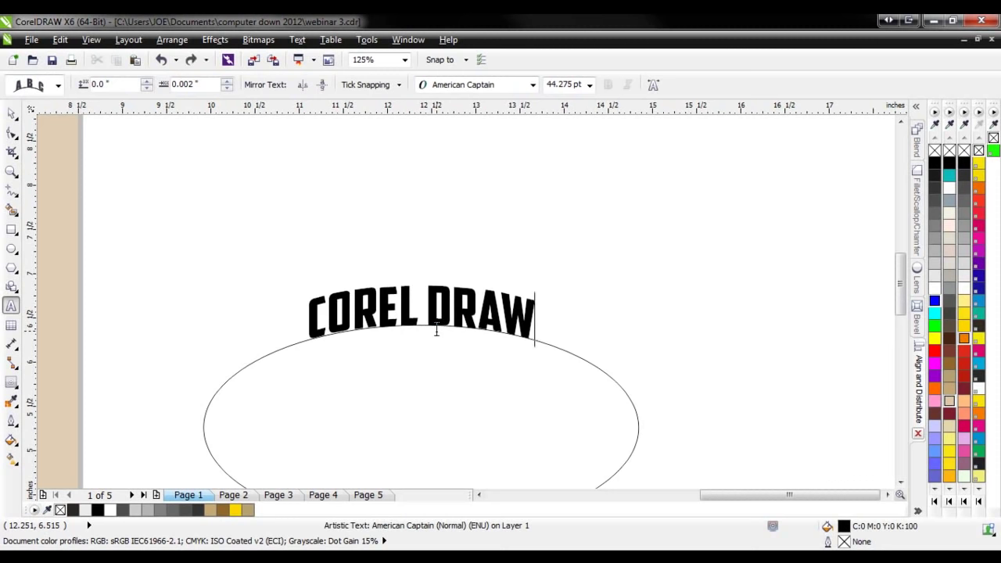
pyautogui.click(11, 113)
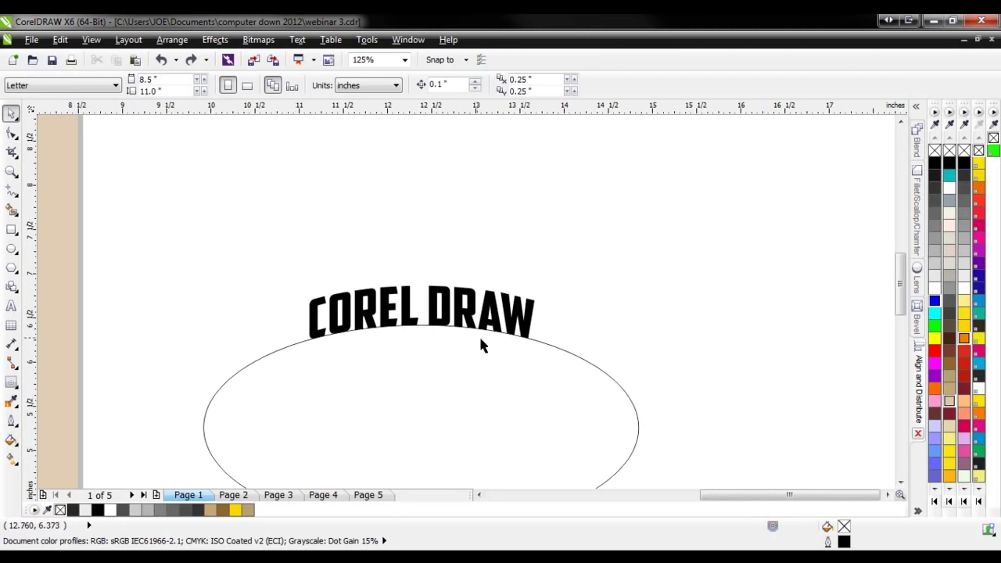
# - Add a new straight artistic text reading COREL DRAW in the blank area to the right of the ellipse
pyautogui.click(11, 305)
pyautogui.click(327, 159)
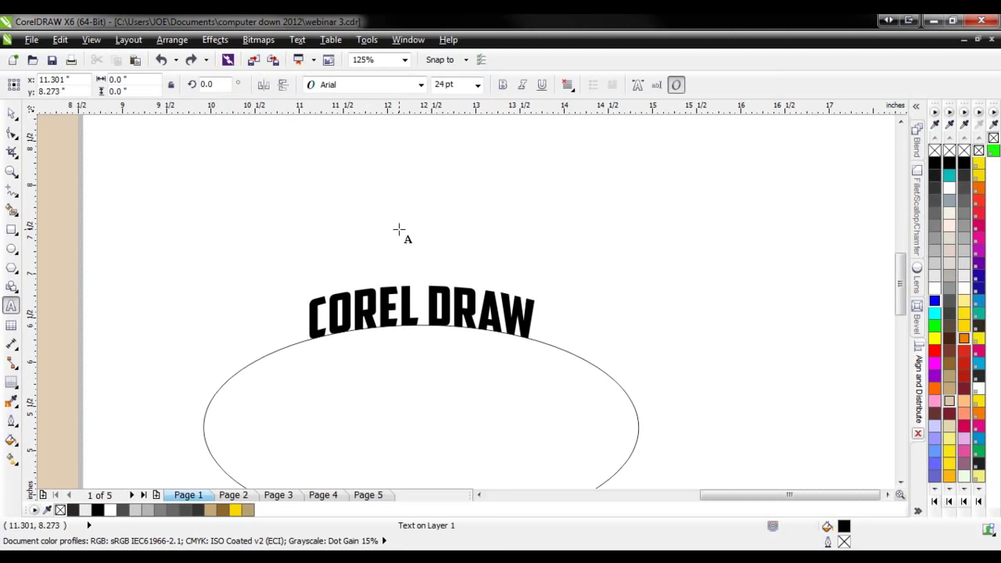
pyautogui.scroll(-1, 457, 233)
pyautogui.scroll(1, 681, 180)
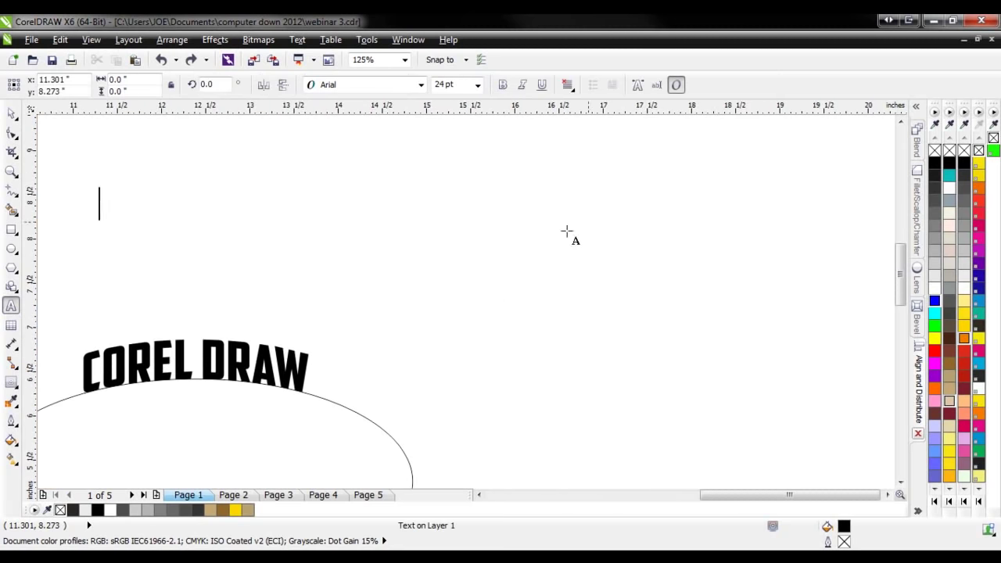
pyautogui.click(639, 335)
pyautogui.click(443, 359)
pyautogui.write('COR')
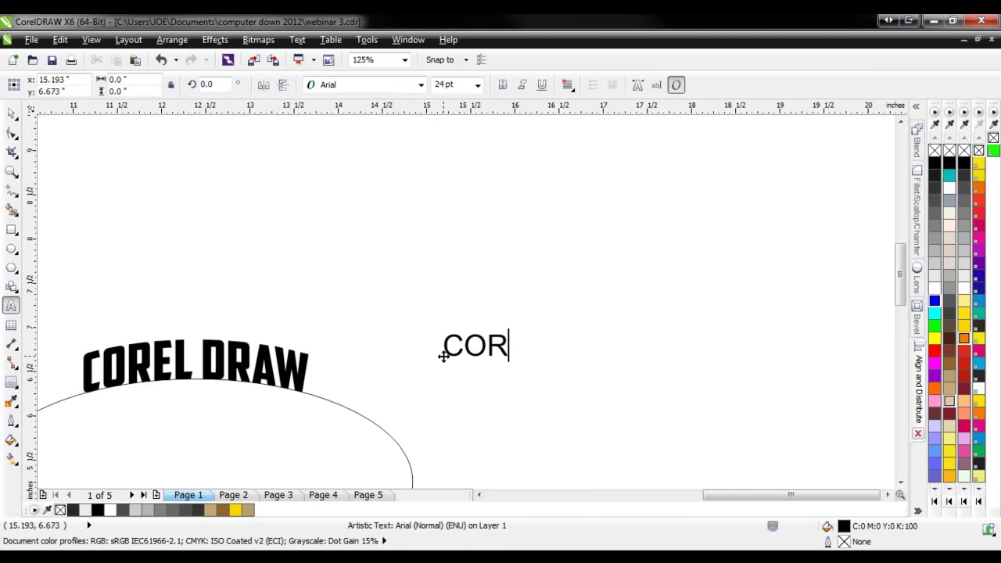
pyautogui.write('EL DRAW')
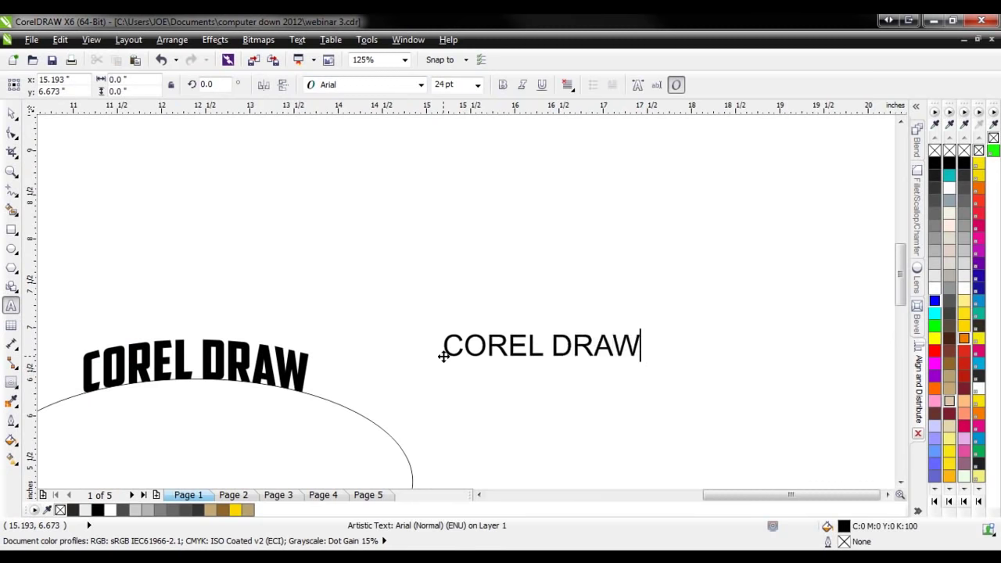
# - Set the font of the new straight COREL DRAW text to American Captain
pyautogui.click(11, 113)
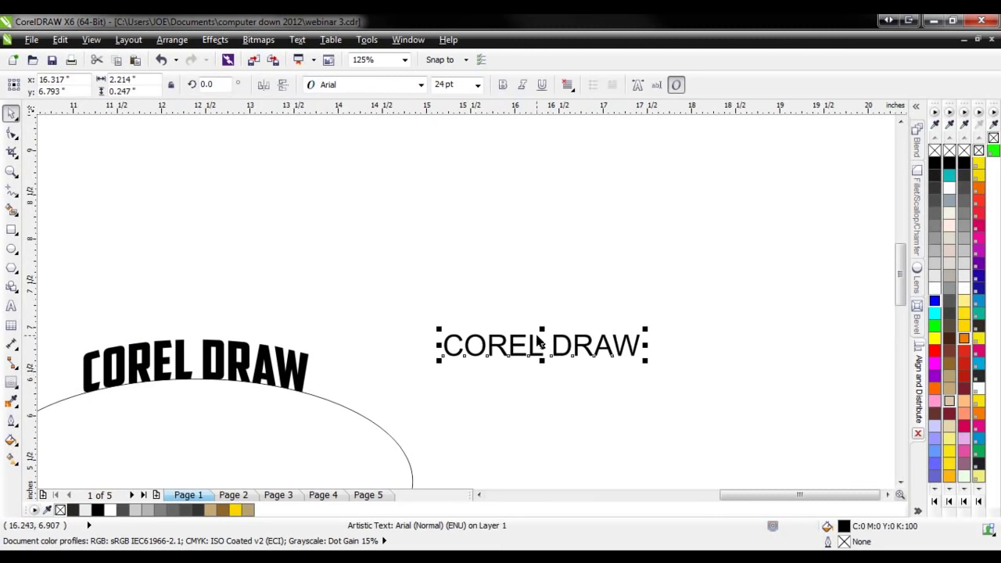
pyautogui.click(423, 87)
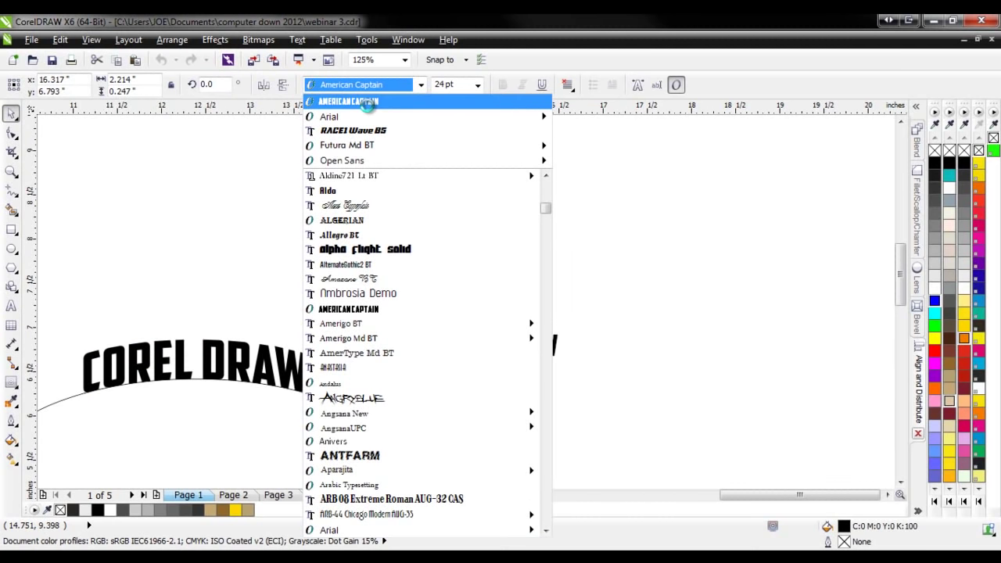
pyautogui.moveTo(372, 114)
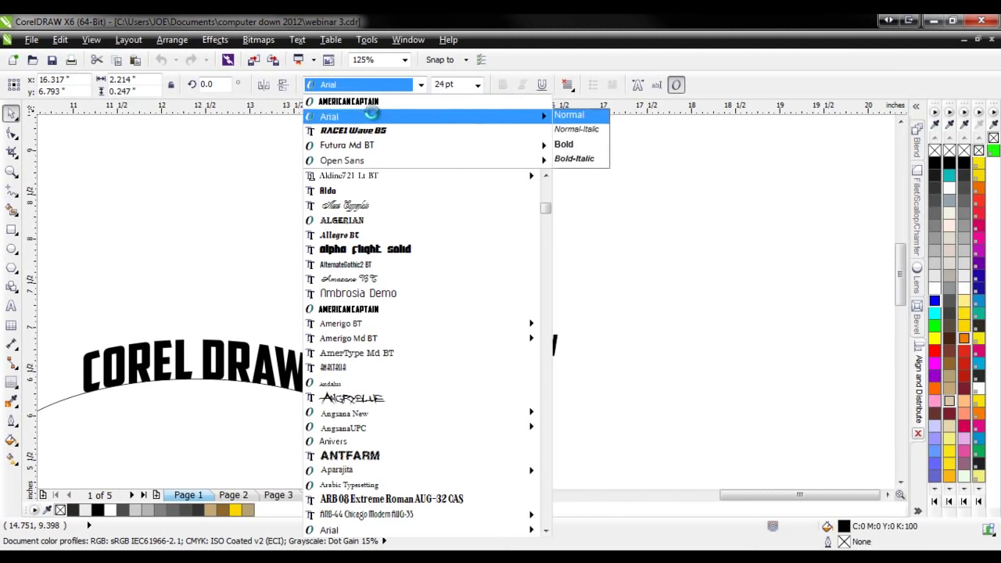
pyautogui.click(371, 101)
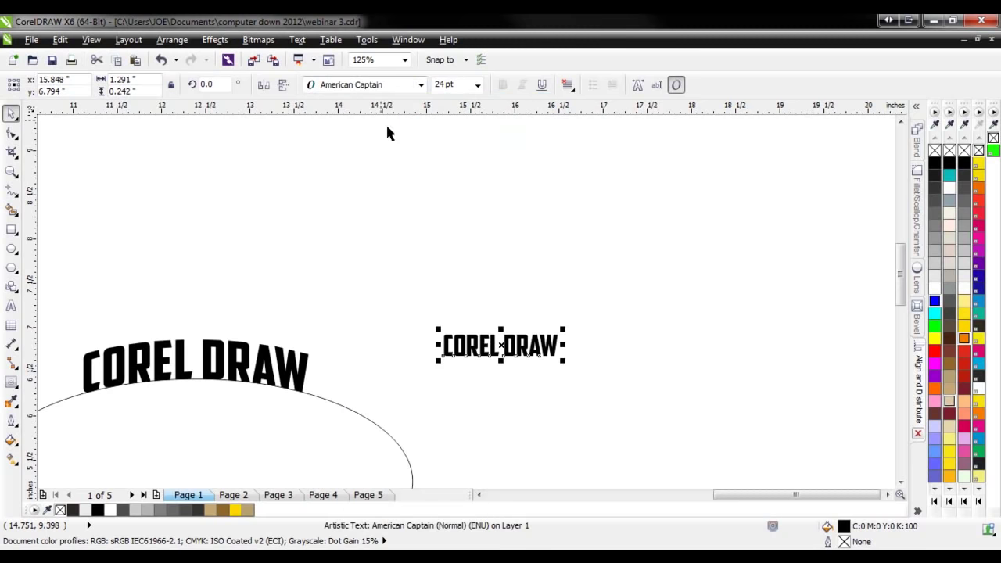
# - Copy the curved text's attributes onto the straight COREL DRAW text with the Attributes Eyedropper
pyautogui.click(546, 369)
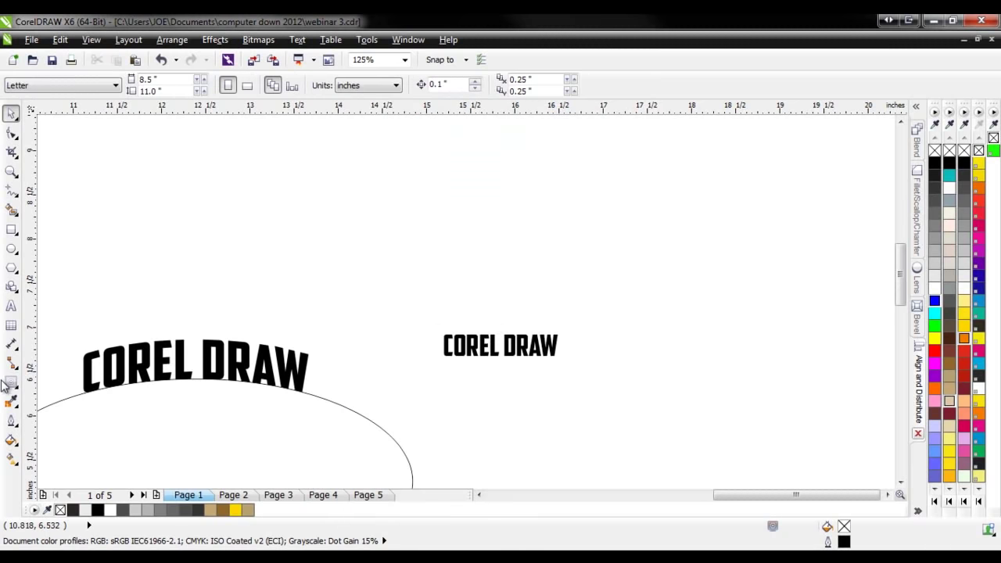
pyautogui.click(12, 402)
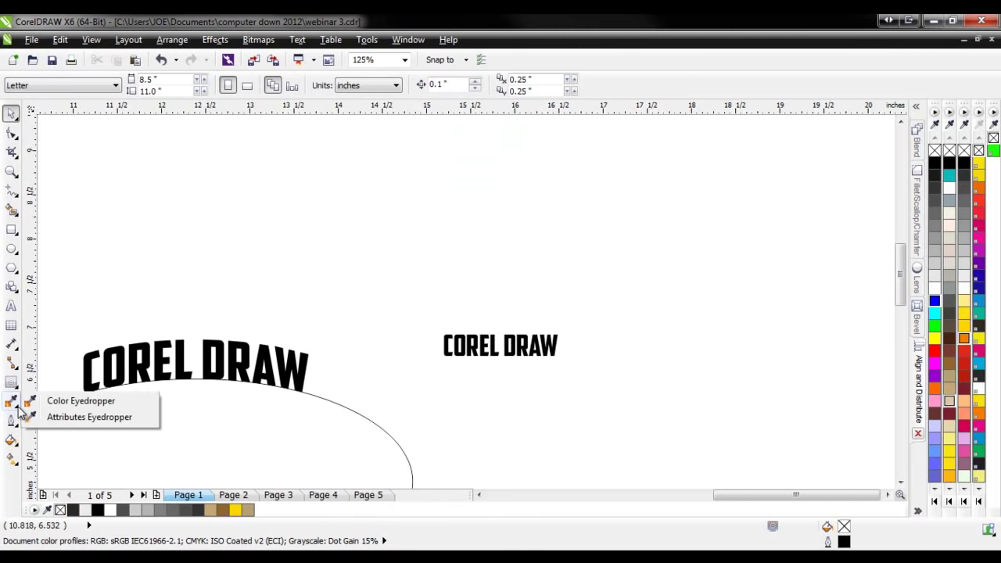
pyautogui.click(73, 420)
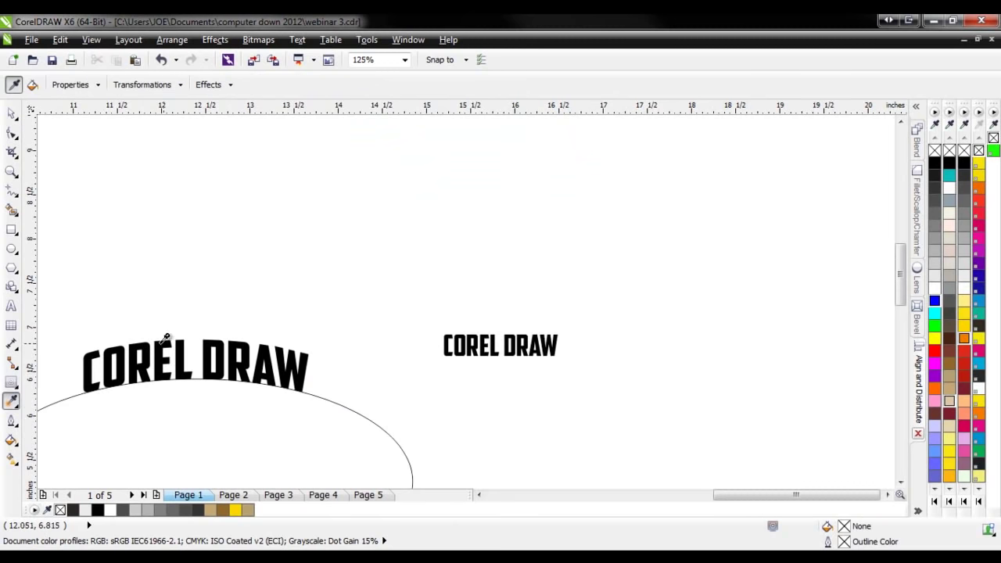
pyautogui.click(150, 355)
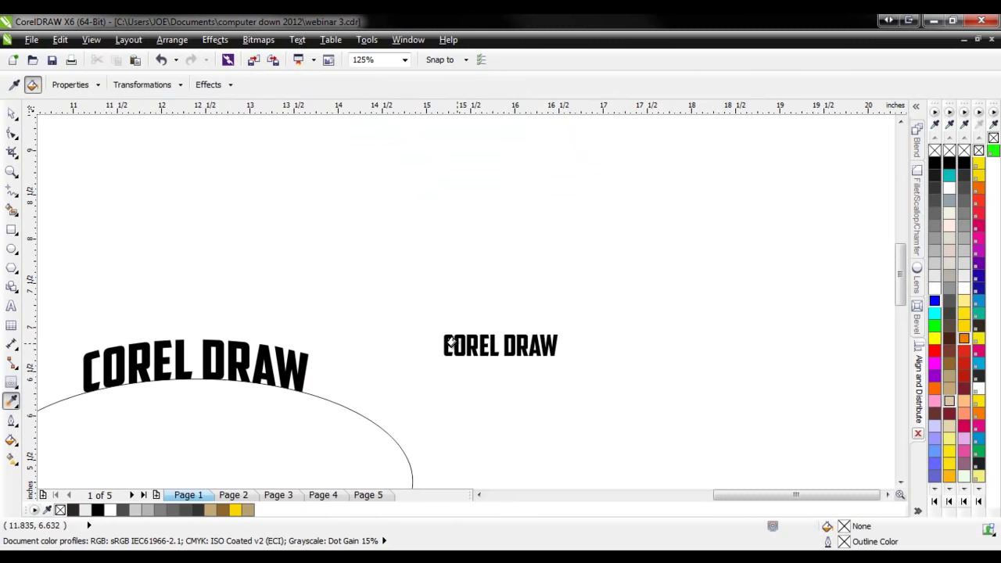
pyautogui.click(452, 343)
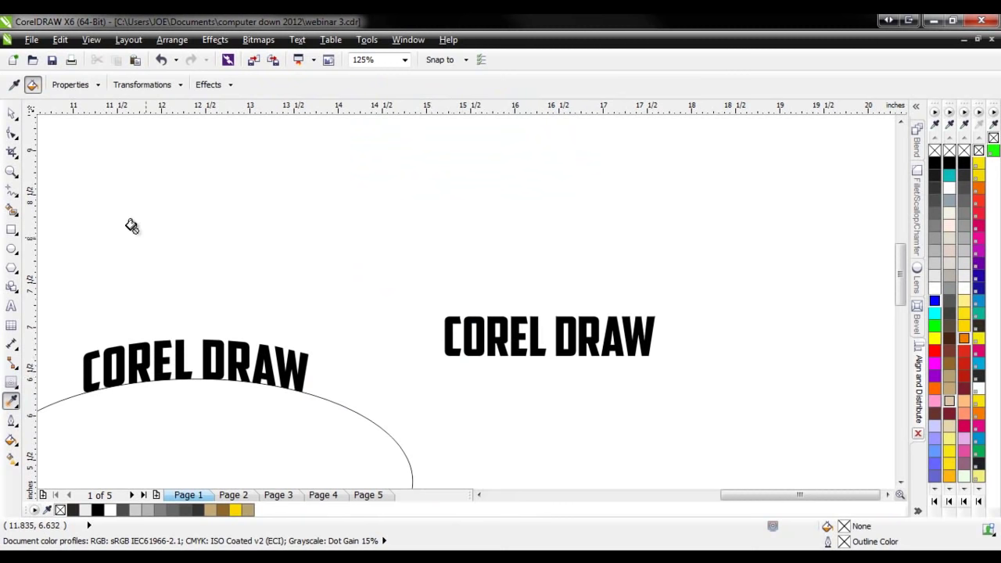
# - Review which transformations, properties and effects the Attributes Eyedropper can copy, leaving every option as it is
pyautogui.click(229, 86)
pyautogui.click(180, 84)
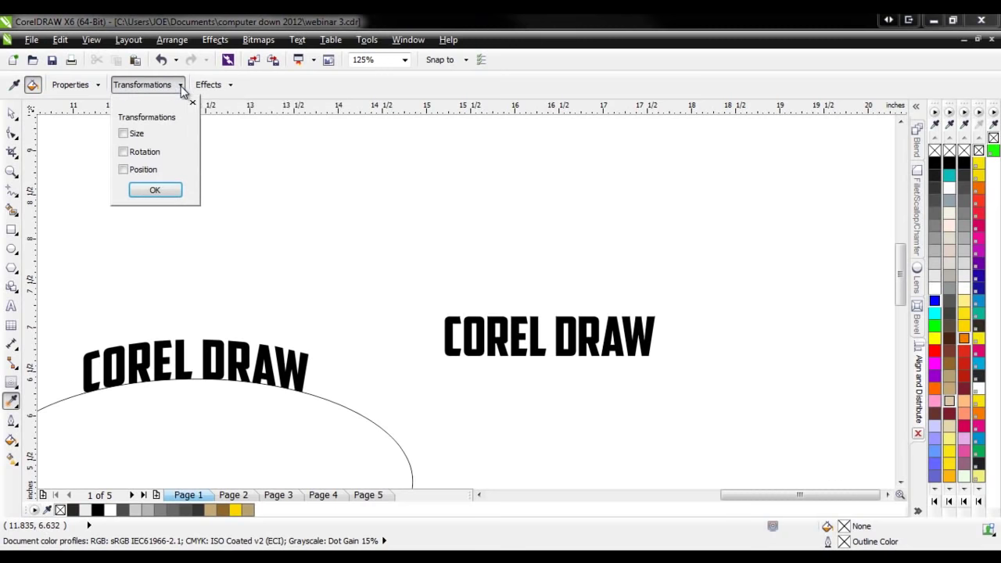
pyautogui.click(98, 85)
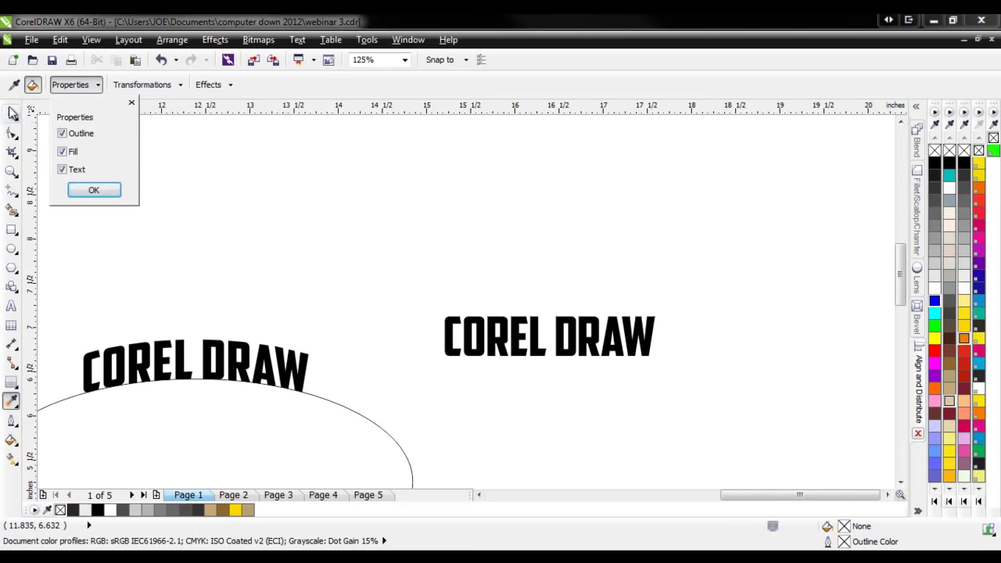
pyautogui.click(229, 85)
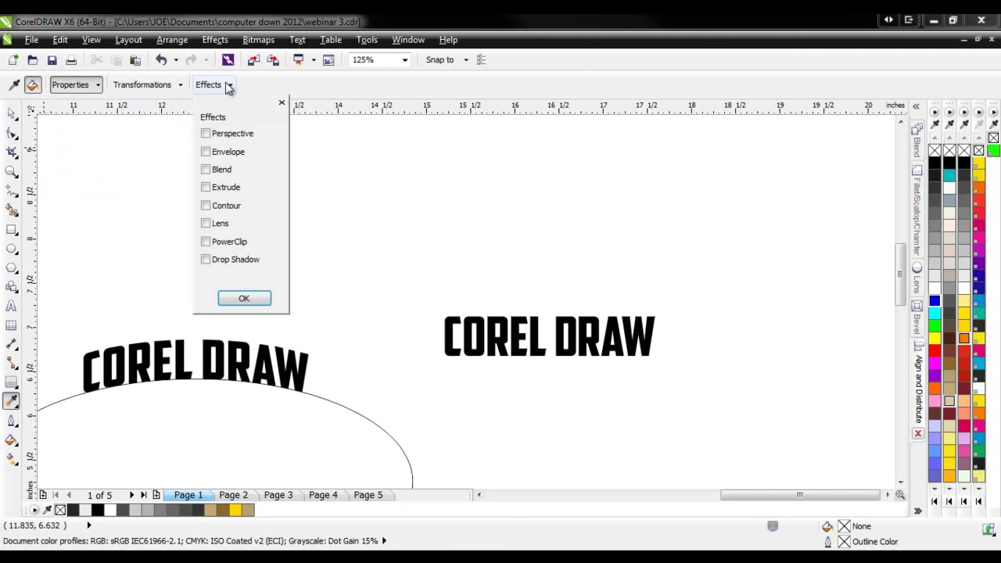
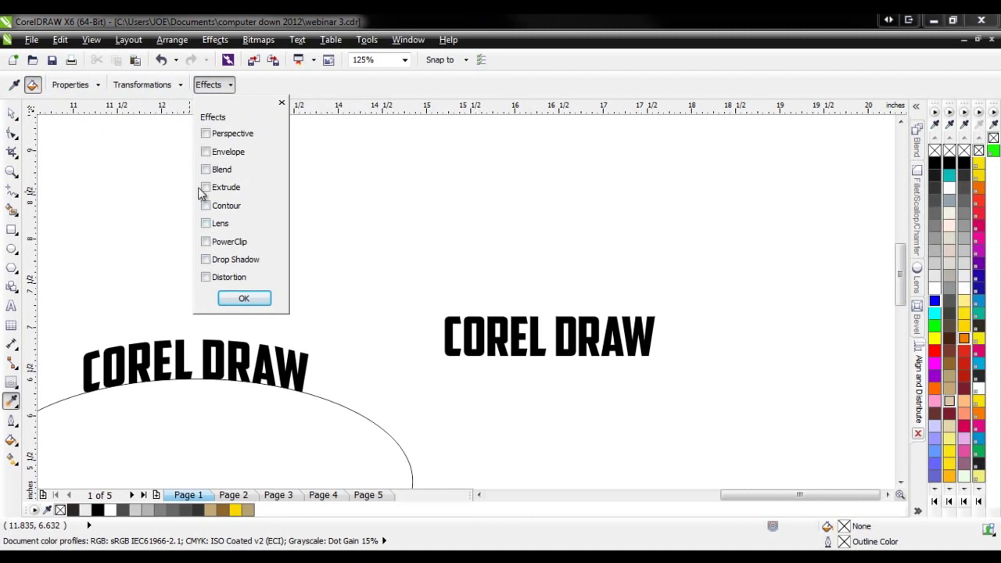
pyautogui.click(12, 113)
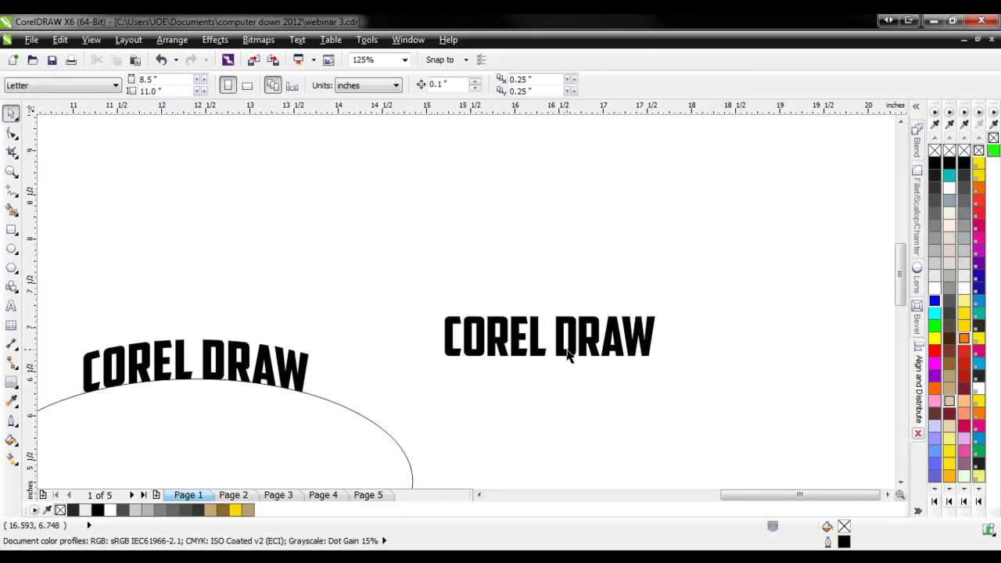
# - Move the straight COREL DRAW text up and to the right, and convert it to curves
pyautogui.moveTo(530, 352)
pyautogui.mouseDown()
pyautogui.moveTo(545, 334)
pyautogui.moveTo(515, 270)
pyautogui.moveTo(611, 307)
pyautogui.mouseUp()
pyautogui.scroll(2, 680, 313)
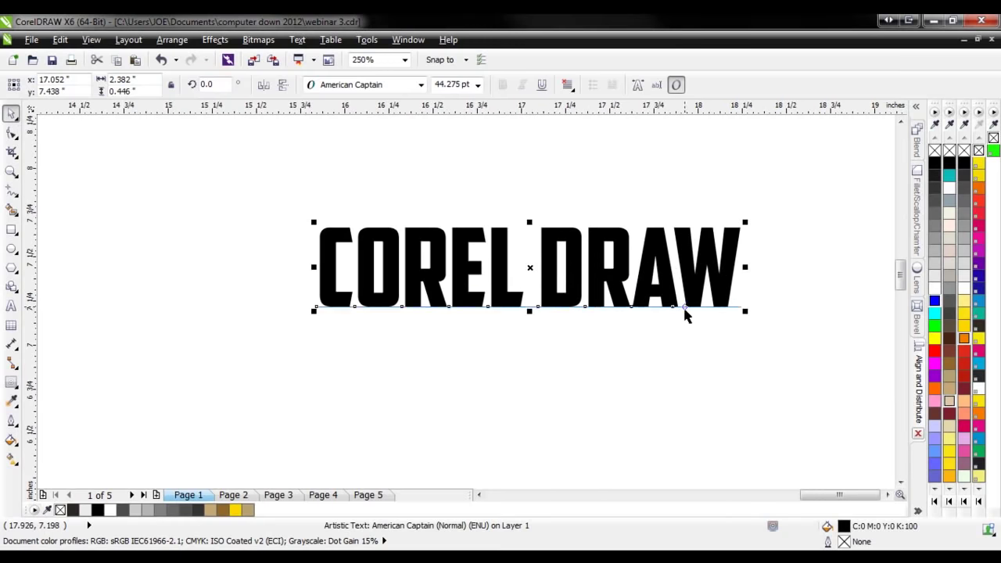
pyautogui.rightClick(624, 302)
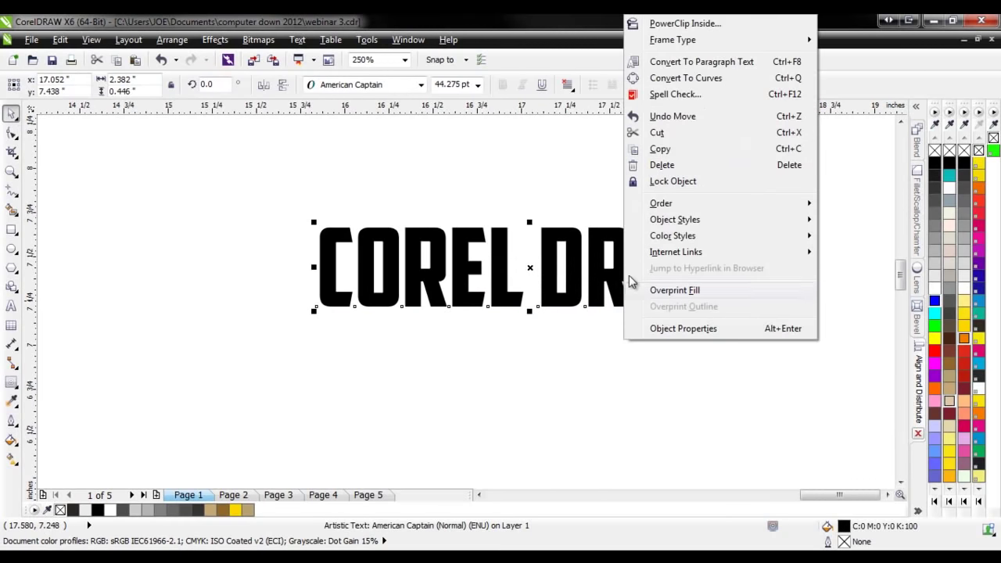
pyautogui.click(686, 78)
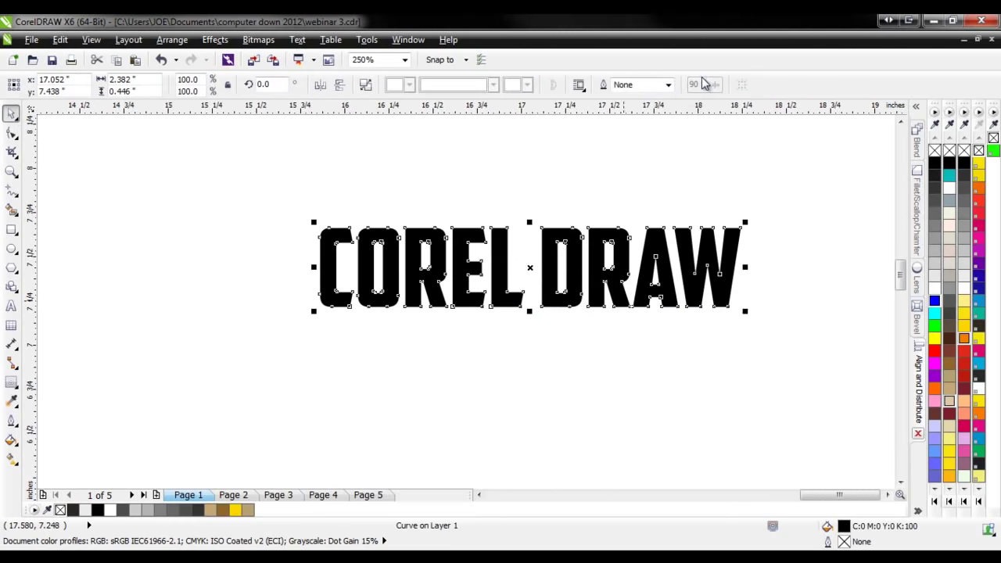
# - Start an Envelope on the converted lettering and remove its midpoint nodes, keeping only the four corners
pyautogui.click(14, 391)
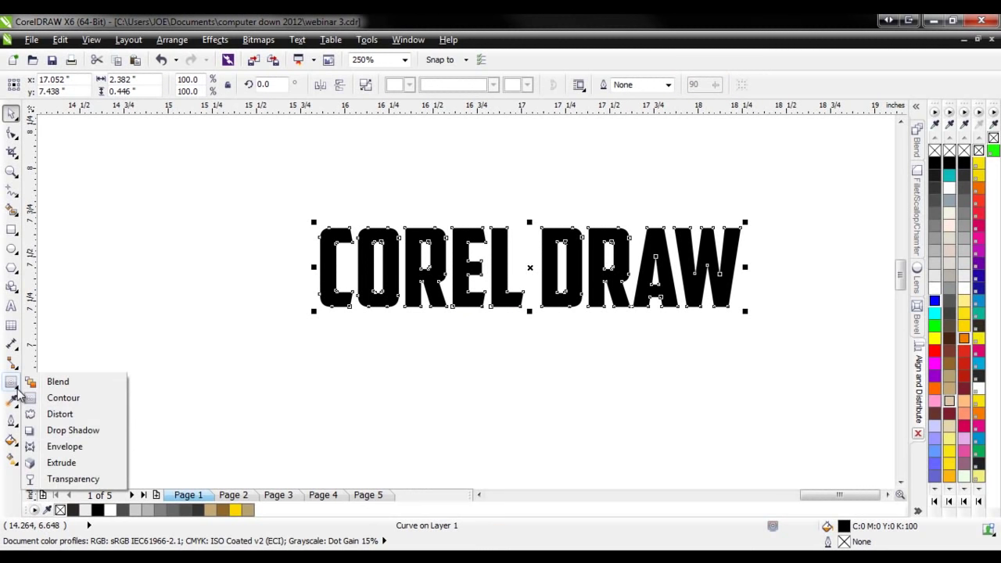
pyautogui.click(65, 449)
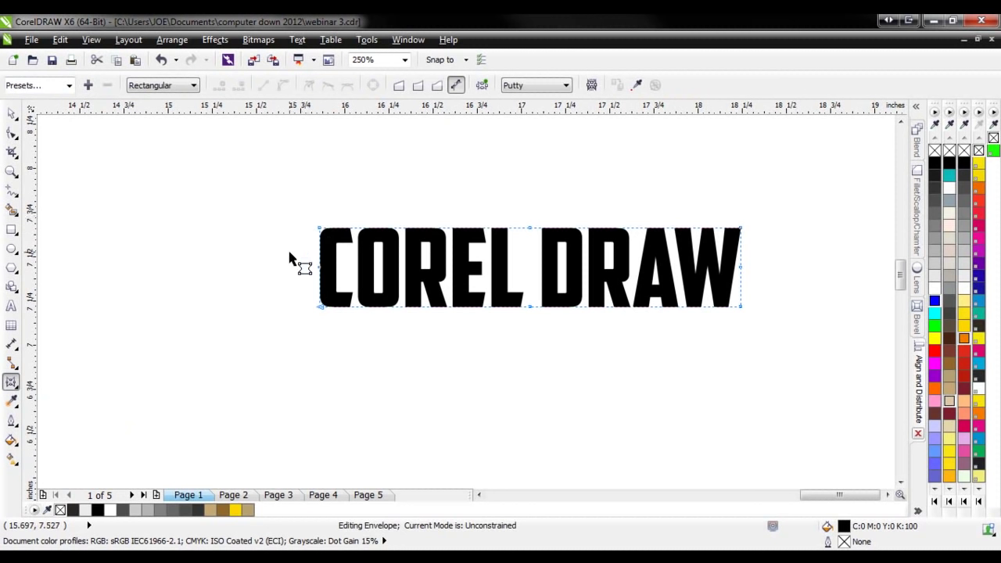
pyautogui.moveTo(288, 258); pyautogui.dragTo(755, 290)
pyautogui.moveTo(545, 317); pyautogui.dragTo(543, 320)
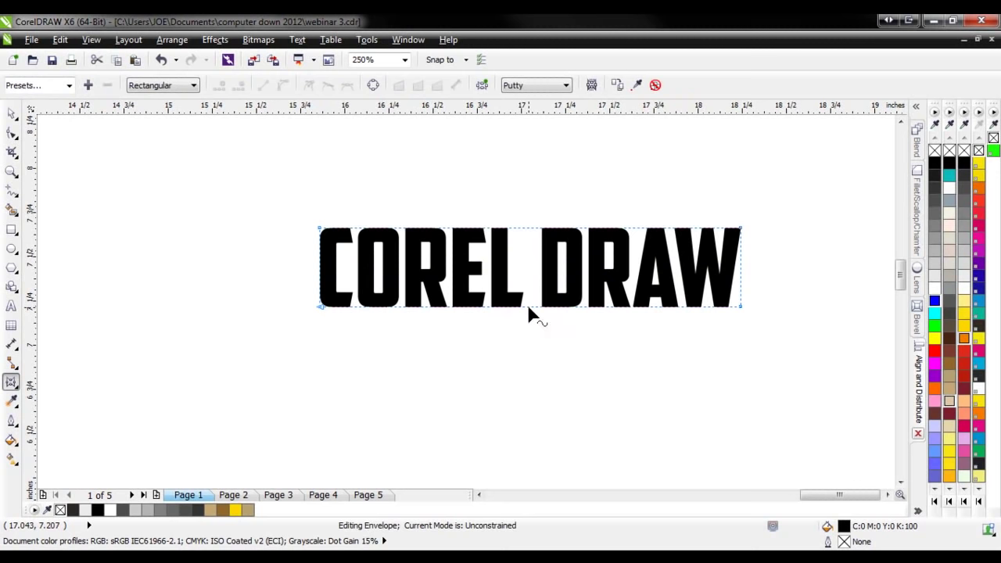
# - Bend the envelope's bottom edge upward at its middle into a shallow arch, keeping the top edge flat
pyautogui.moveTo(529, 309); pyautogui.dragTo(530, 289)
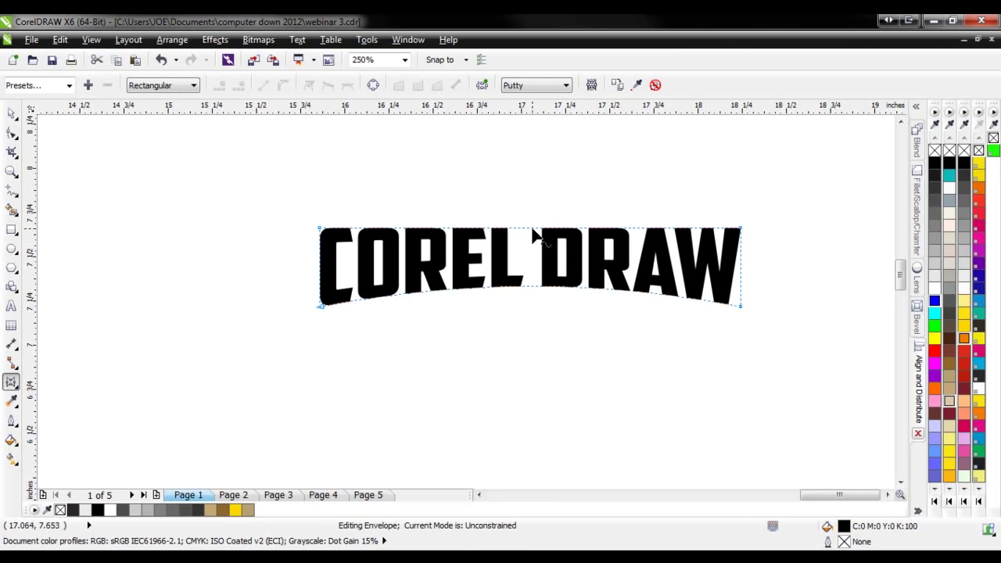
pyautogui.moveTo(528, 282); pyautogui.dragTo(529, 288)
pyautogui.scroll(-2, 603, 351)
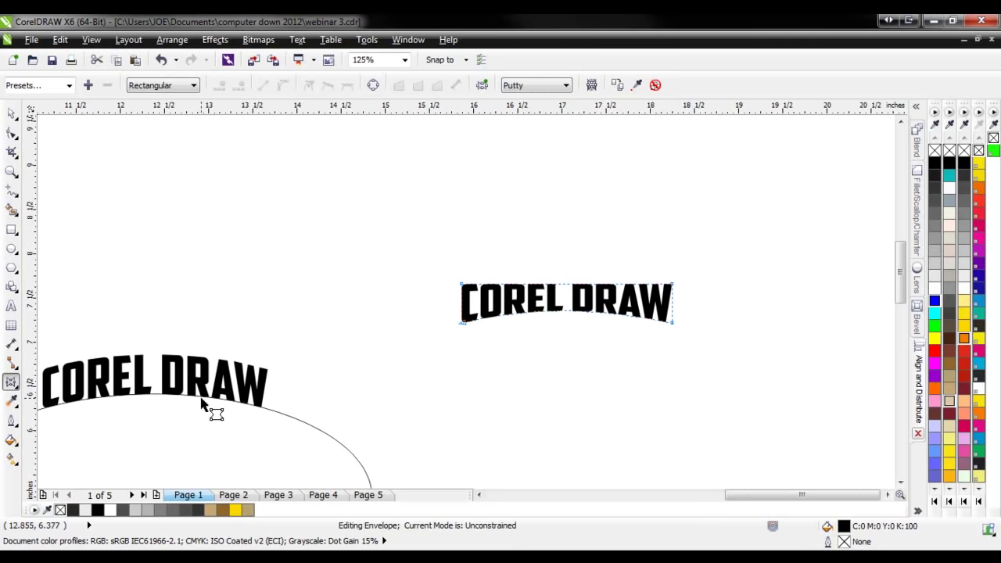
# - Try arching the envelope's top edge upward to match the bottom curve, and undo the change
pyautogui.scroll(2, 576, 284)
pyautogui.moveTo(535, 292); pyautogui.dragTo(535, 253)
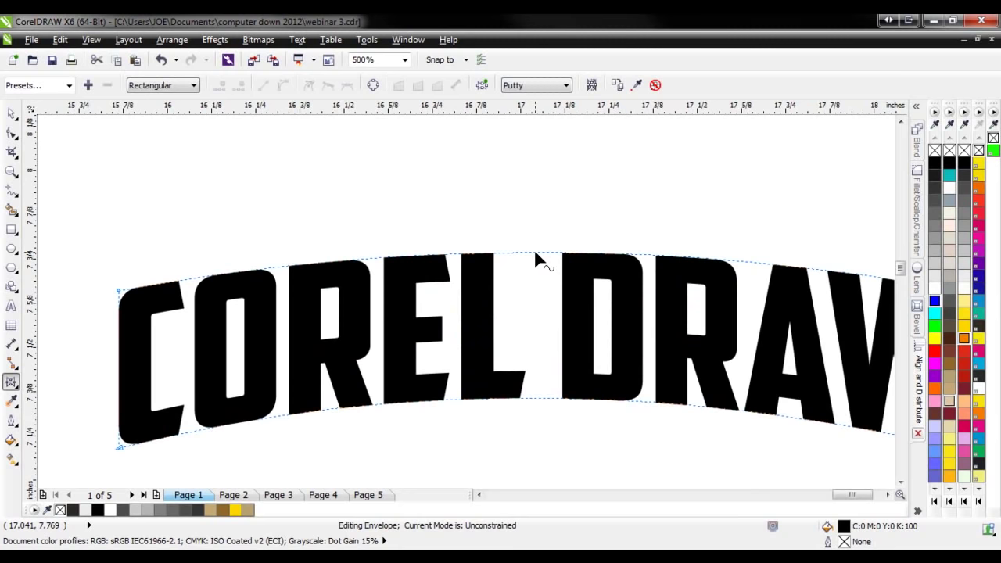
pyautogui.scroll(-2, 347, 287)
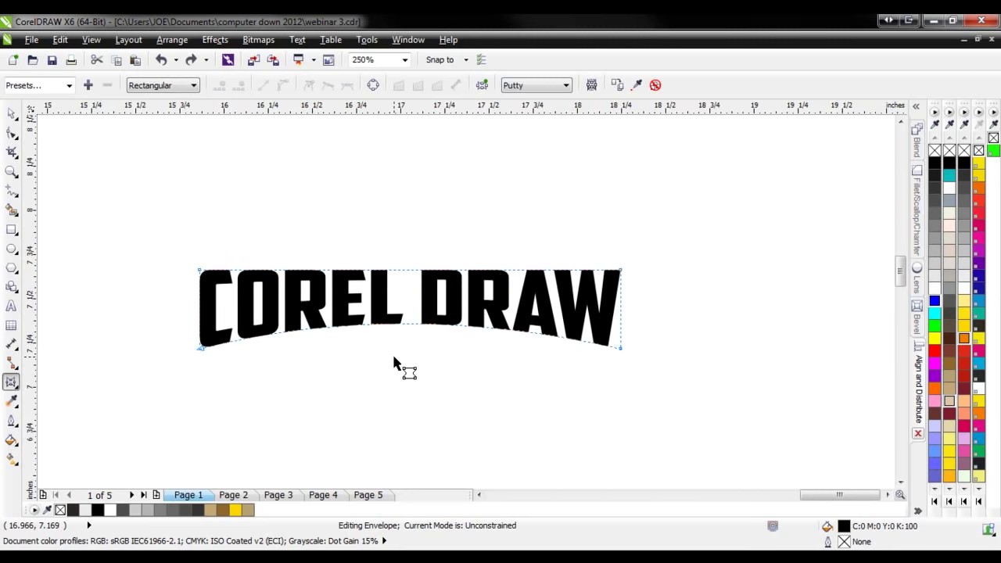
# - Stretch the enveloped lettering downward to 112.5% of its height, about 0.488 inches, and deselect it
pyautogui.click(12, 113)
pyautogui.moveTo(409, 352); pyautogui.dragTo(410, 363)
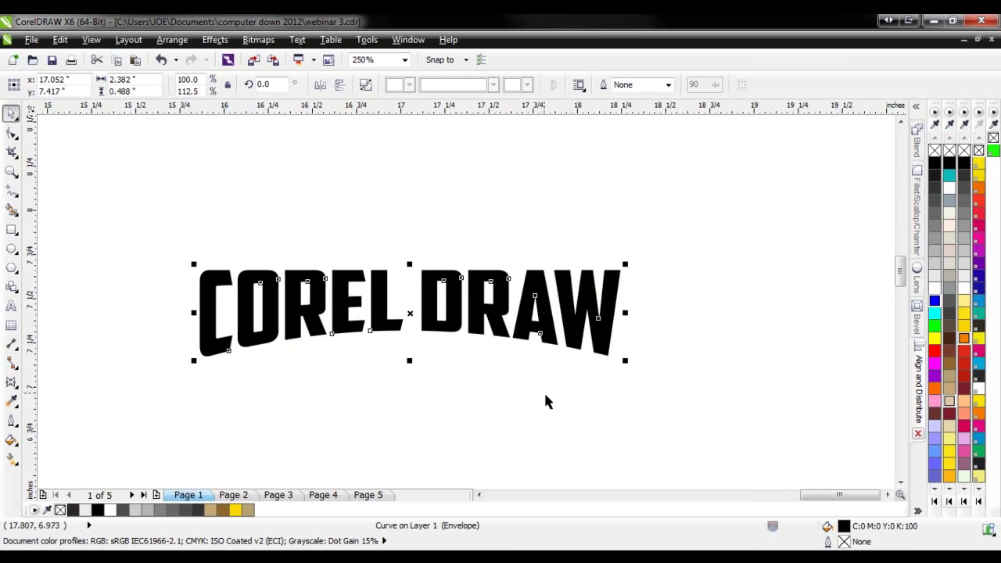
pyautogui.click(472, 413)
# - Try pulling the envelope's upper-right corner node outward to distort the lettering, undo the distortion and deselect the lettering
pyautogui.click(386, 331)
pyautogui.moveTo(420, 340); pyautogui.dragTo(416, 340)
pyautogui.moveTo(625, 265); pyautogui.dragTo(598, 271)
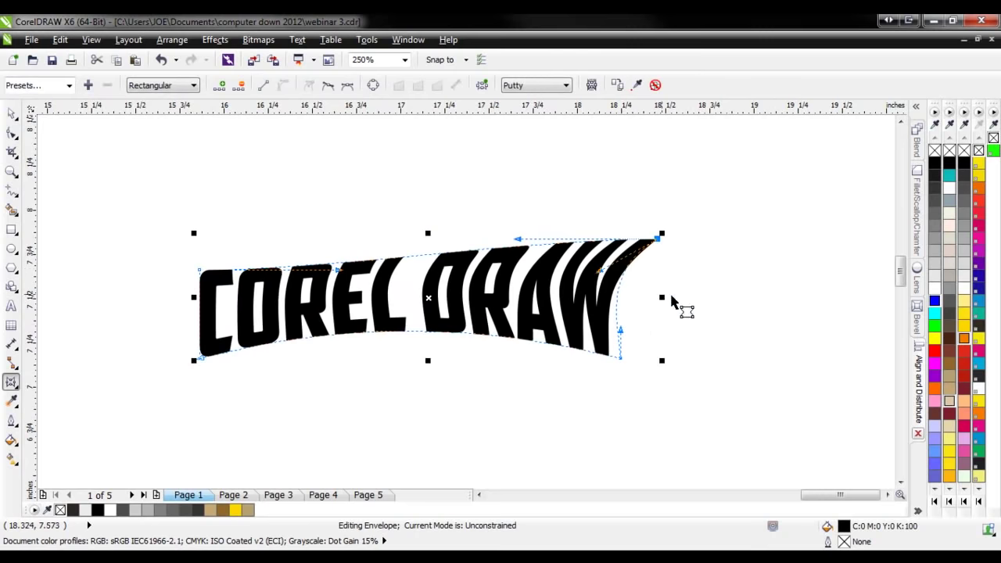
pyautogui.hotkey('ctrl', 'z')
pyautogui.hotkey('ctrl', 'z')
pyautogui.hotkey('ctrl', 'z')
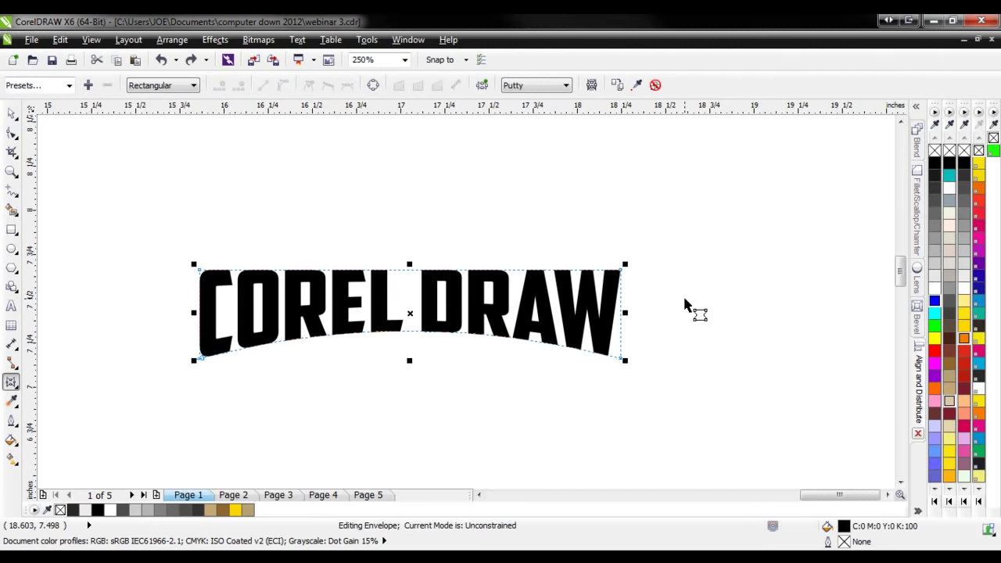
pyautogui.click(11, 113)
pyautogui.click(290, 235)
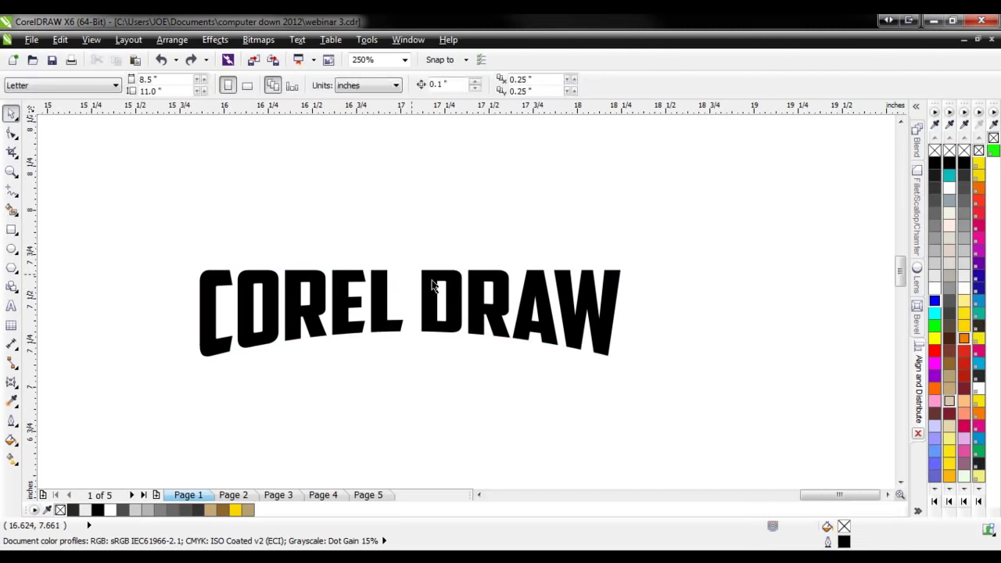
pyautogui.scroll(-2, 606, 391)
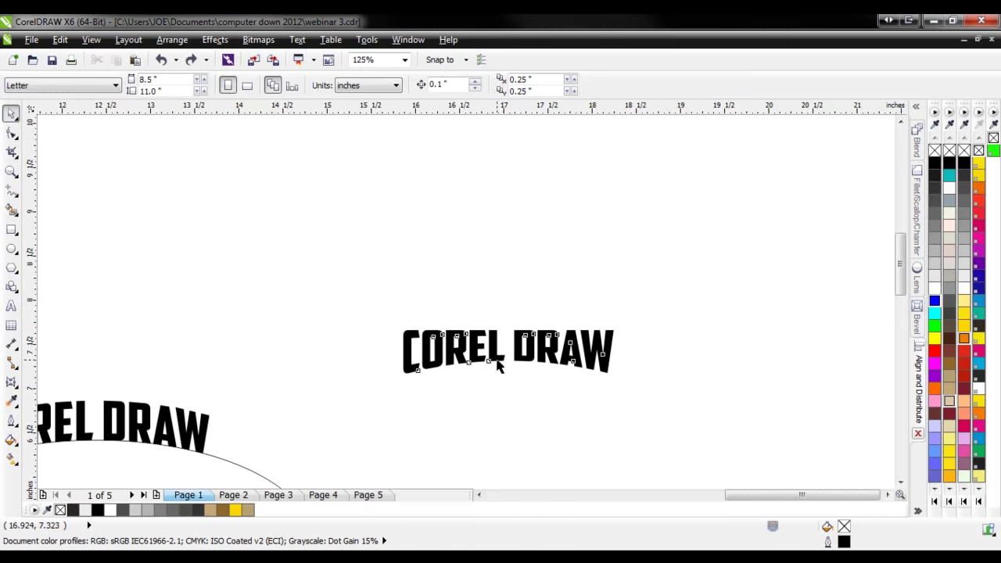
# - Delete the envelope-arched COREL DRAW lettering beside the page
pyautogui.click(499, 351)
pyautogui.scroll(-3, 672, 377)
pyautogui.click(575, 391)
# - Convert the COREL DRAW text fitted to the ellipse to curves
pyautogui.scroll(4, 209, 430)
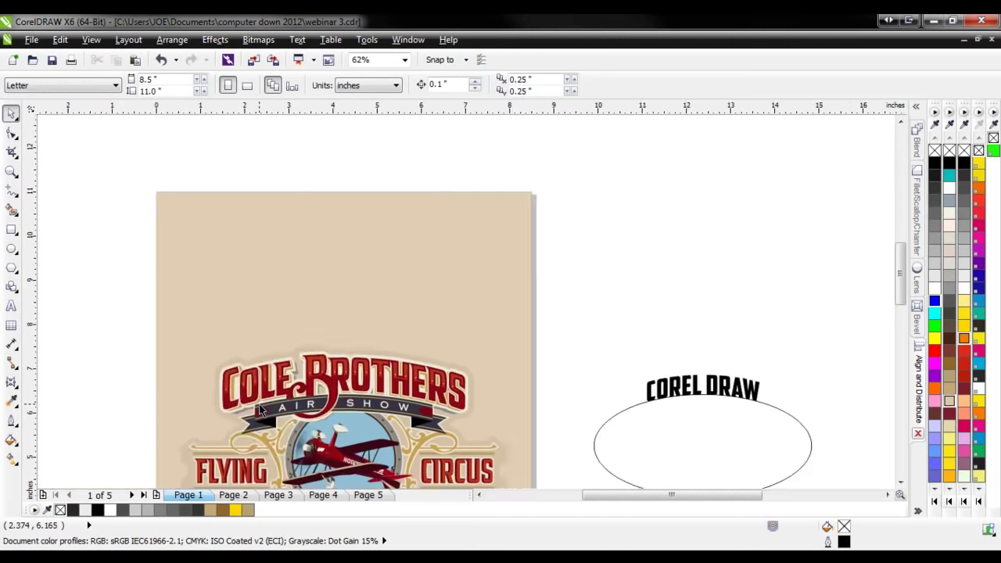
pyautogui.scroll(2, 210, 430)
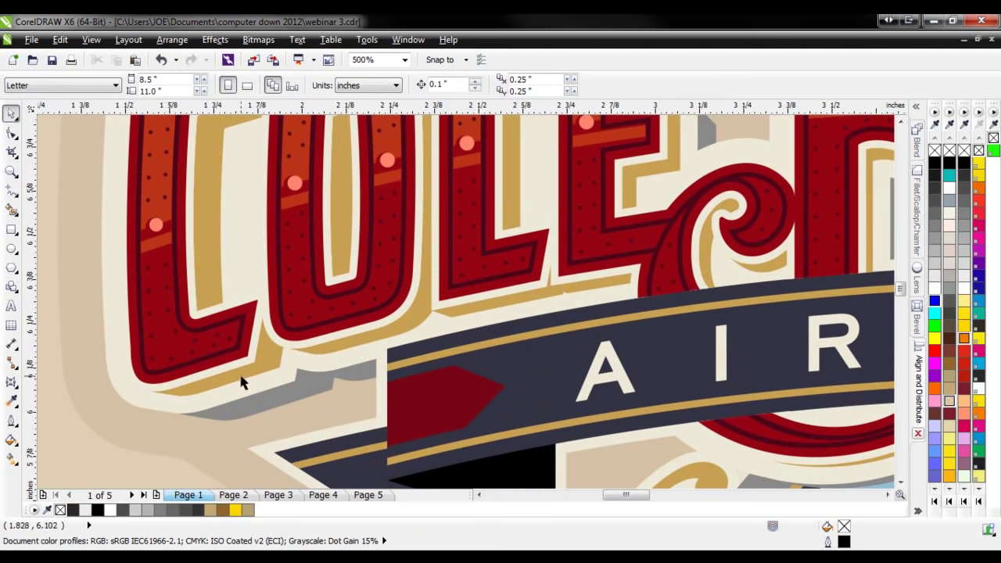
pyautogui.scroll(-1, 166, 337)
pyautogui.scroll(-1, 132, 331)
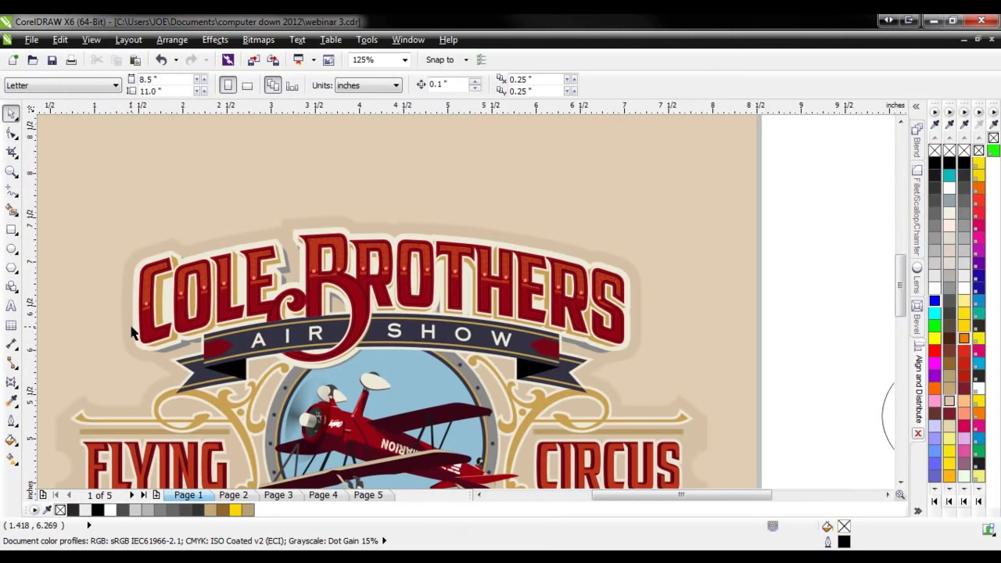
pyautogui.scroll(-1, 131, 332)
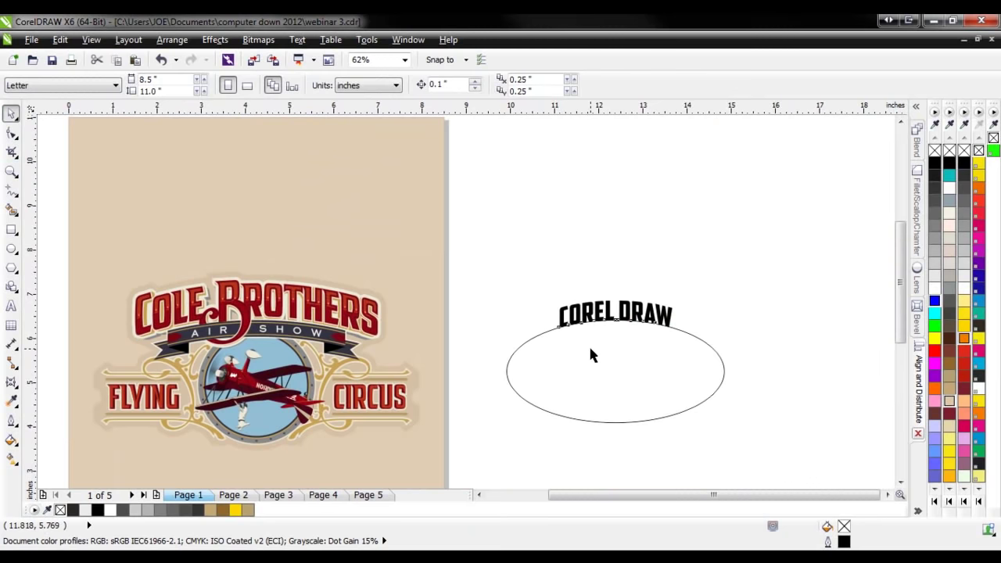
pyautogui.click(588, 345)
pyautogui.scroll(1, 699, 341)
pyautogui.rightClick(639, 290)
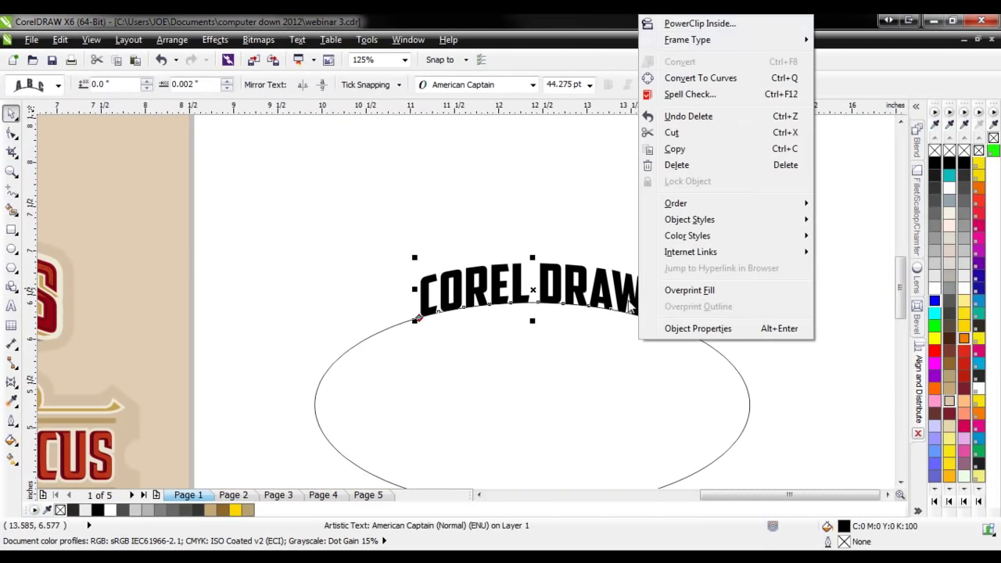
pyautogui.click(698, 78)
# - Delete the ellipse under the arched lettering and shift the lettering slightly to the left
pyautogui.click(681, 328)
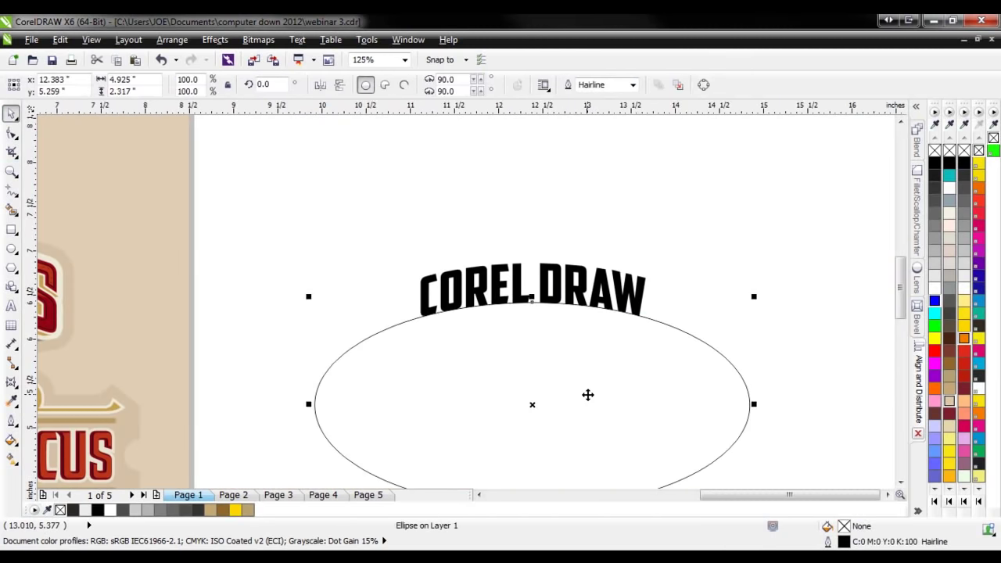
pyautogui.press('Delete')
pyautogui.moveTo(525, 301); pyautogui.dragTo(476, 302)
pyautogui.scroll(1, 476, 302)
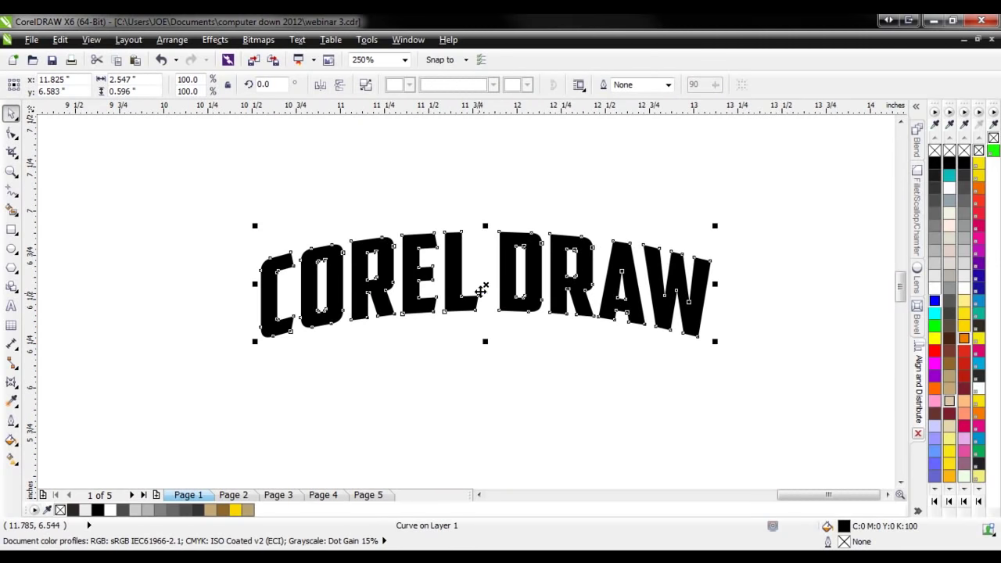
# - Add a one-step outside contour to the arched lettering with a 0.02-inch offset
pyautogui.click(13, 382)
pyautogui.click(55, 398)
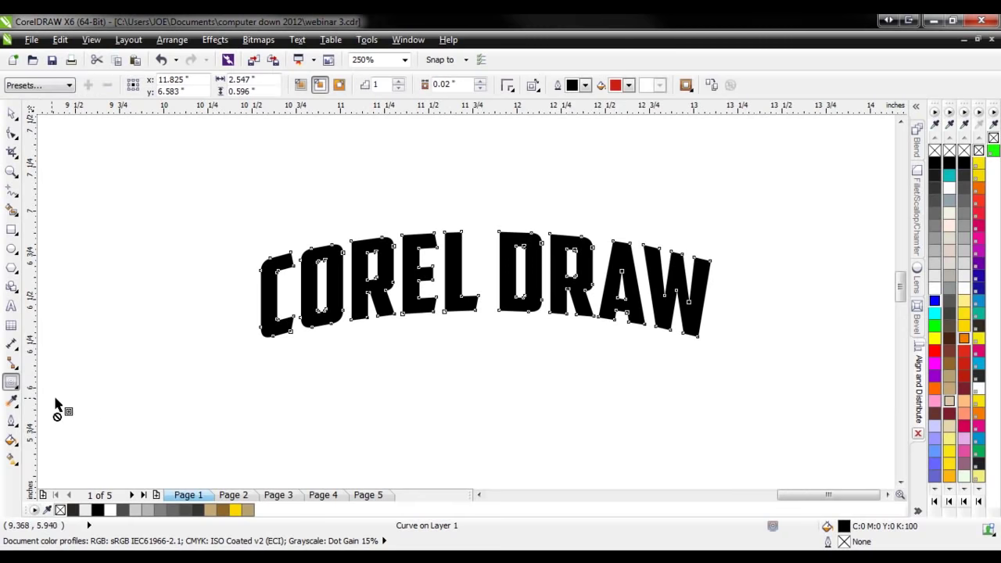
pyautogui.scroll(1, 484, 305)
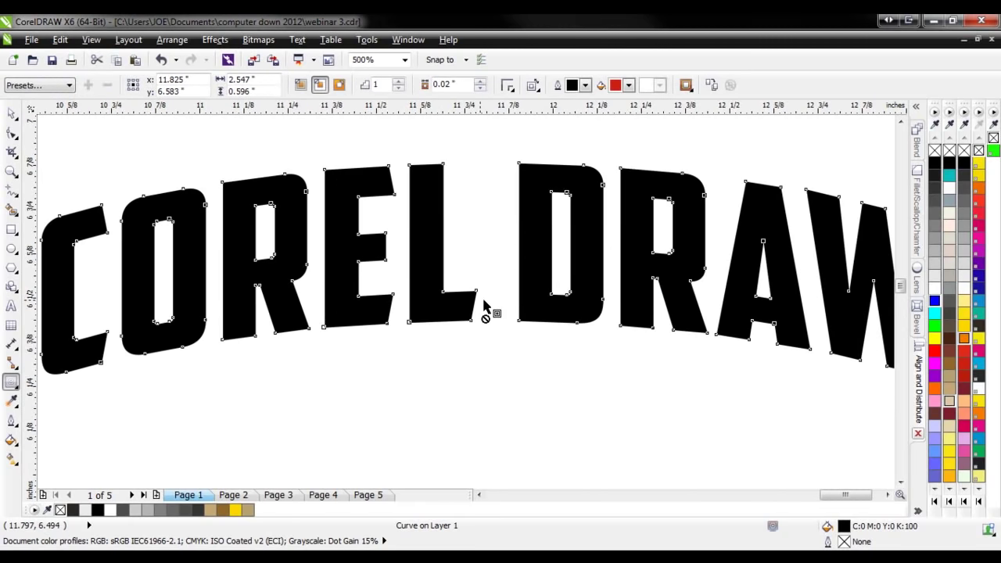
pyautogui.click(480, 80)
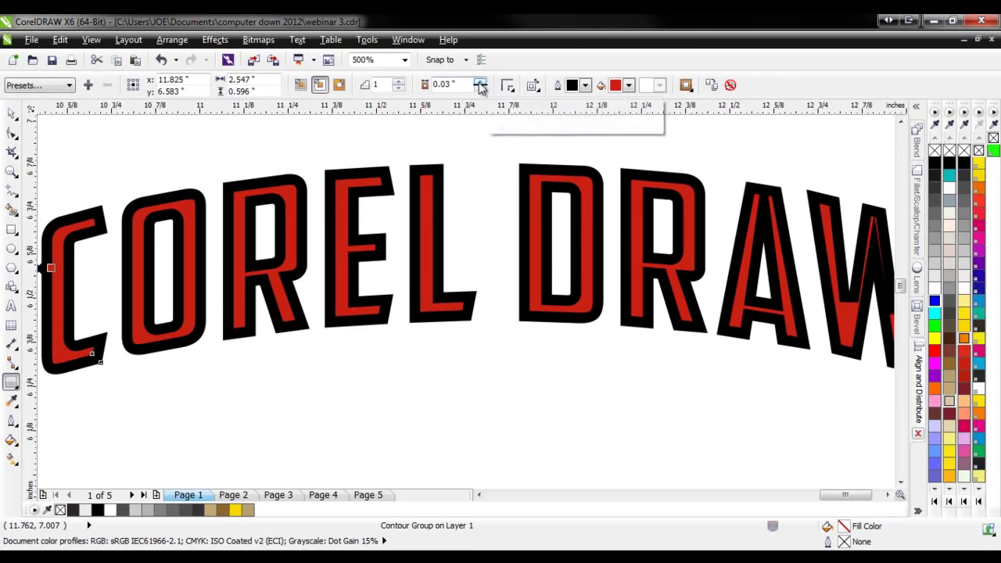
pyautogui.click(339, 88)
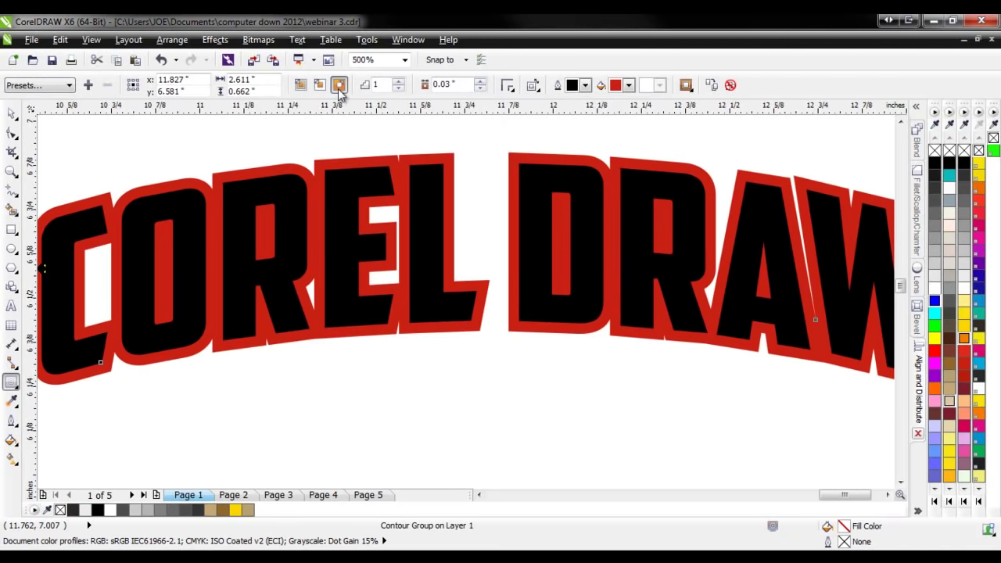
pyautogui.click(480, 88)
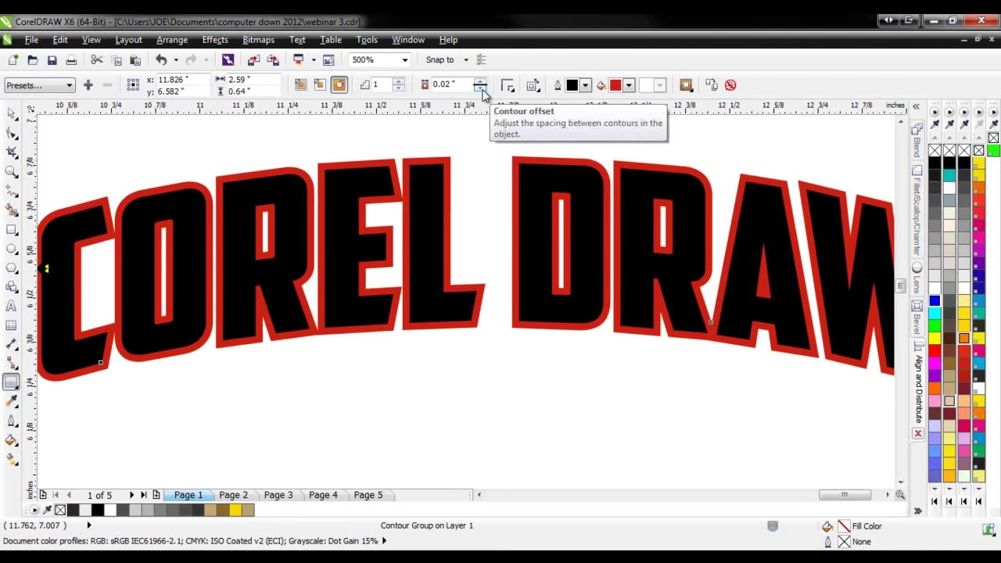
# - Break the contour group apart so the contour separates from the black lettering
pyautogui.click(11, 114)
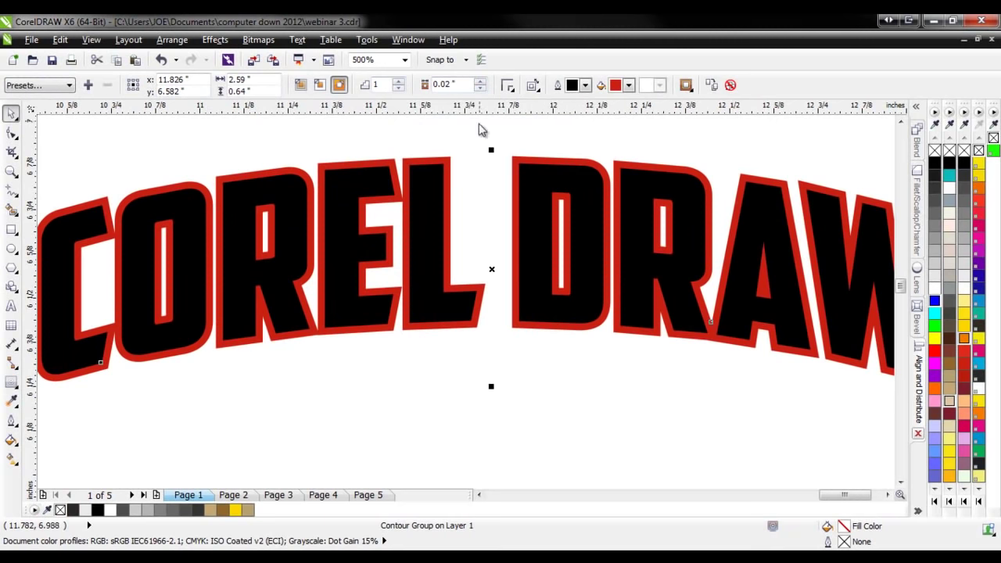
pyautogui.rightClick(437, 154)
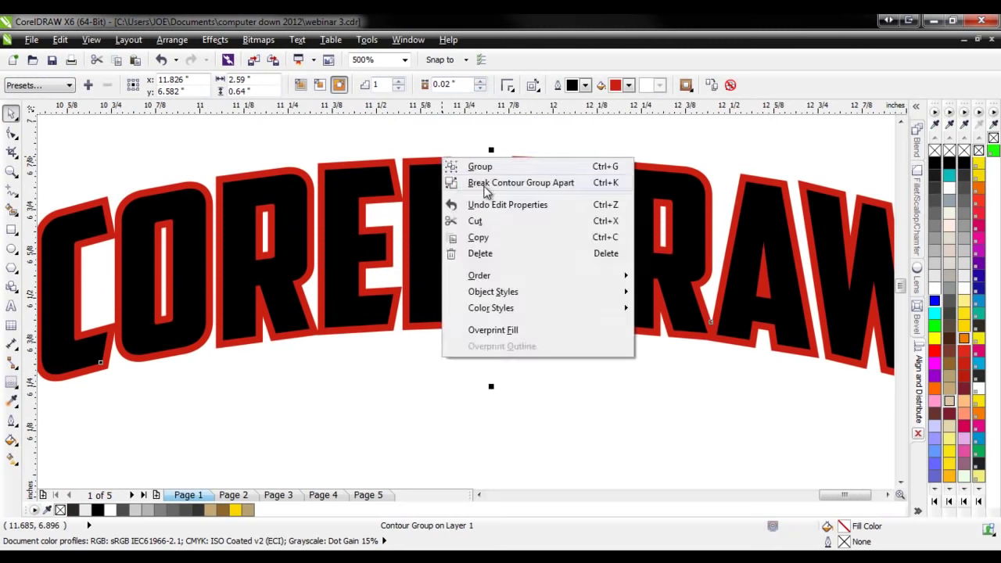
pyautogui.click(489, 192)
pyautogui.click(446, 145)
# - Fill the contour shape with light grey (RGB 230, 230, 230) and give it a black hairline outline
pyautogui.click(607, 234)
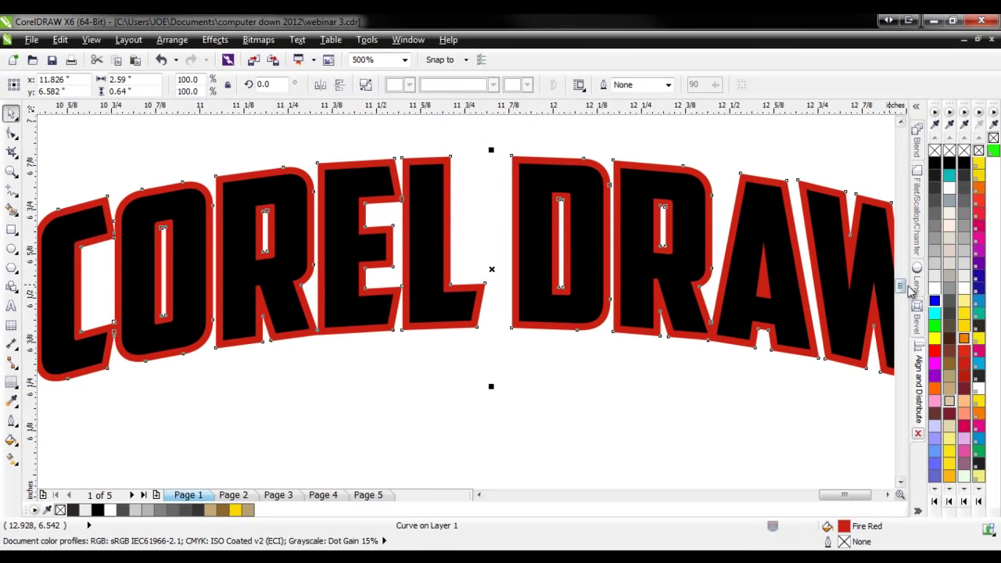
pyautogui.click(939, 278)
pyautogui.click(466, 337)
pyautogui.click(484, 327)
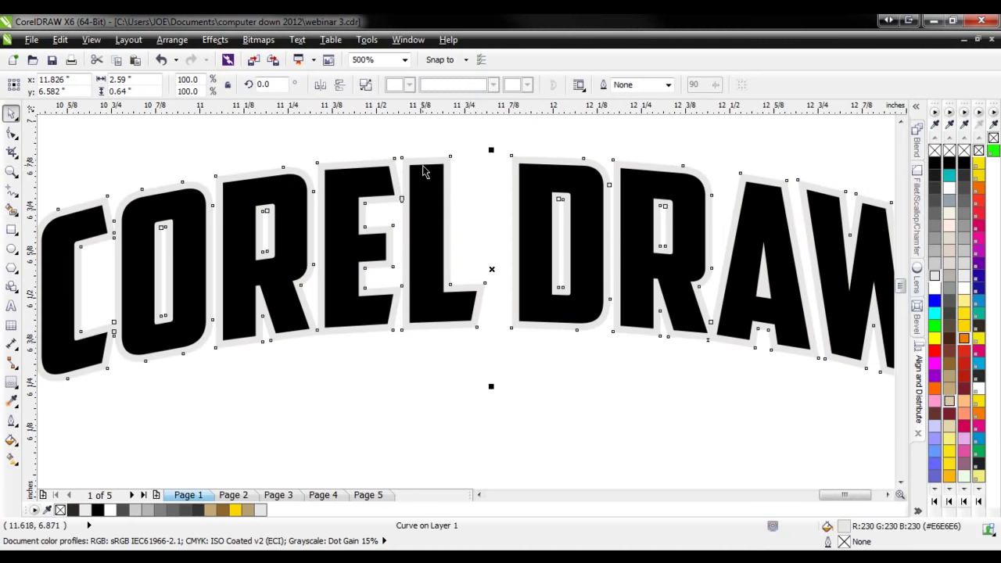
pyautogui.rightClick(937, 168)
pyautogui.click(522, 344)
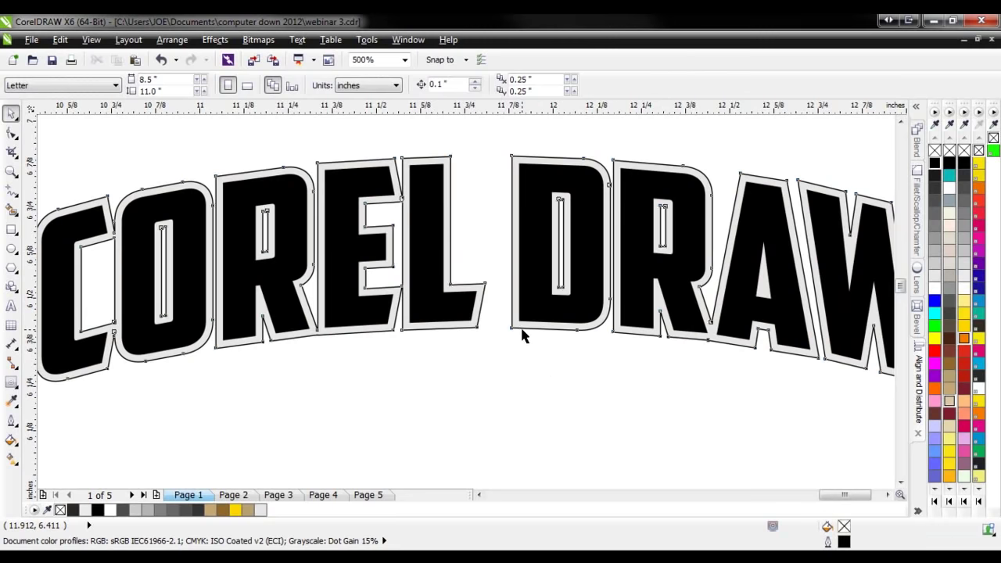
# - Extrude the grey contour shape downward, with the vanishing point about 0.665 inches below the lettering's centre
pyautogui.click(521, 334)
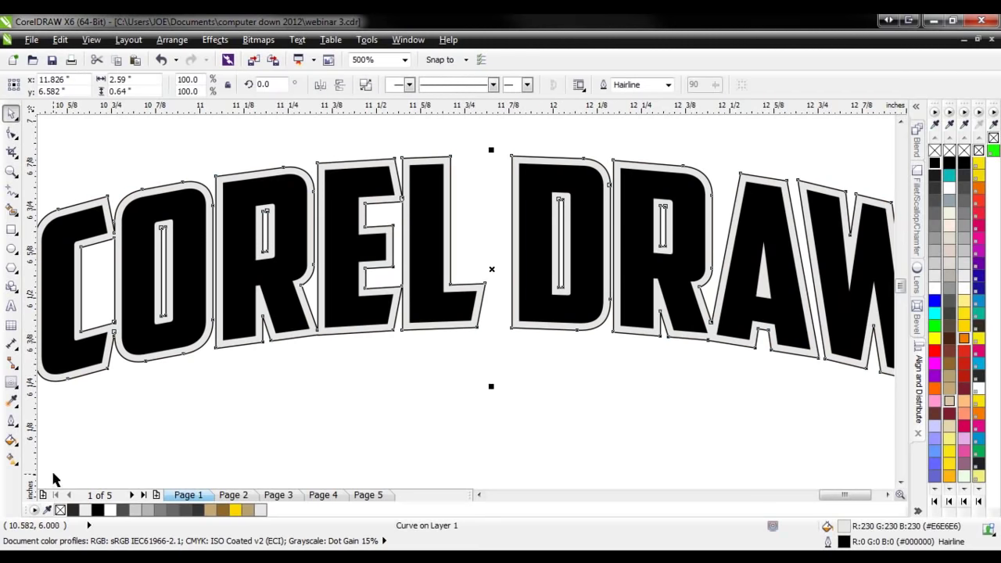
pyautogui.click(16, 389)
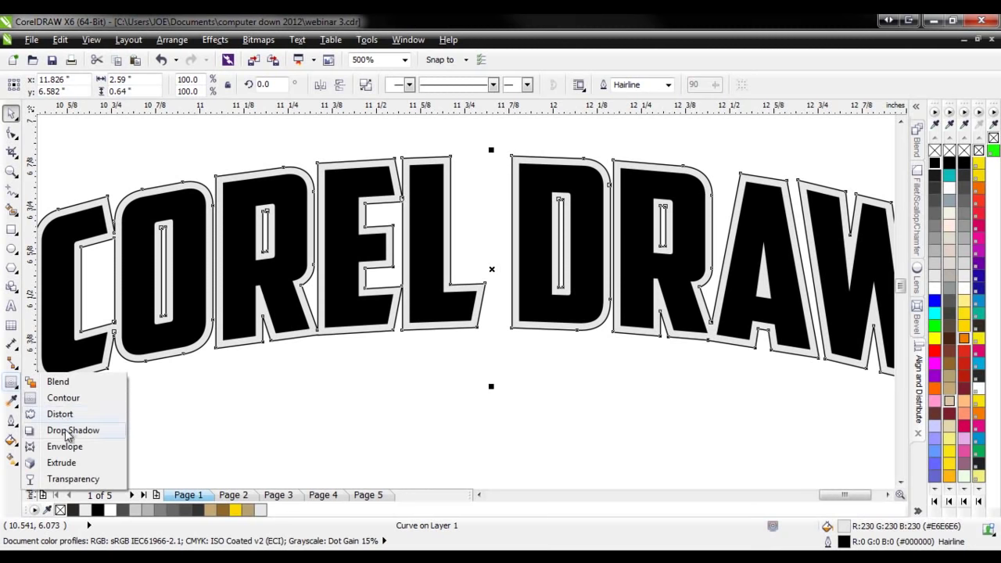
pyautogui.click(56, 468)
pyautogui.scroll(-3, 415, 375)
pyautogui.scroll(3, 402, 364)
pyautogui.scroll(-2, 442, 374)
pyautogui.scroll(2, 442, 374)
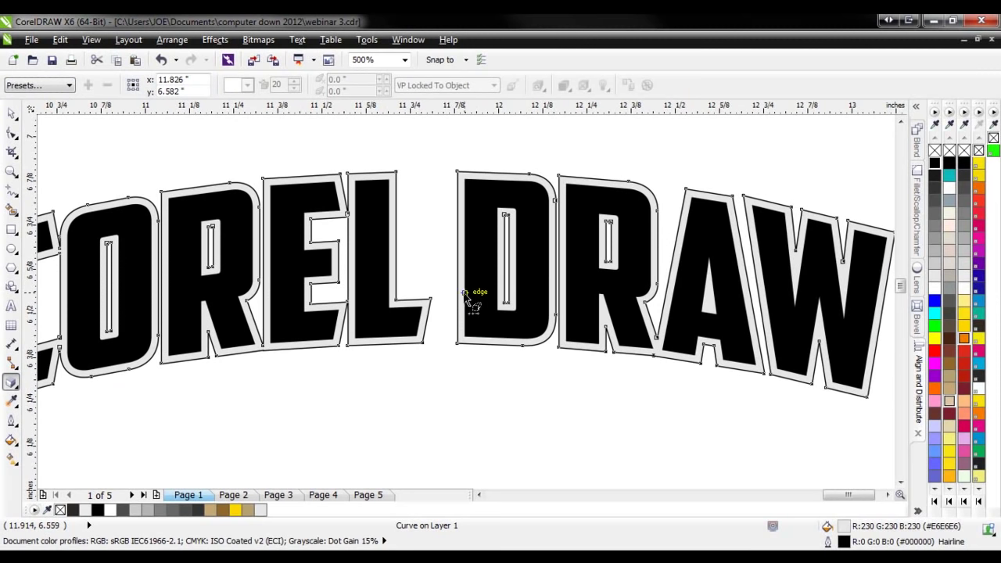
pyautogui.moveTo(460, 297)
pyautogui.mouseDown()
pyautogui.moveTo(438, 375)
pyautogui.moveTo(456, 373)
pyautogui.moveTo(412, 375)
pyautogui.moveTo(378, 336)
pyautogui.moveTo(373, 268)
pyautogui.moveTo(438, 241)
pyautogui.moveTo(399, 239)
pyautogui.moveTo(363, 284)
pyautogui.moveTo(380, 342)
pyautogui.moveTo(414, 371)
pyautogui.moveTo(438, 373)
pyautogui.moveTo(387, 365)
pyautogui.moveTo(437, 381)
pyautogui.moveTo(436, 474)
pyautogui.mouseUp()
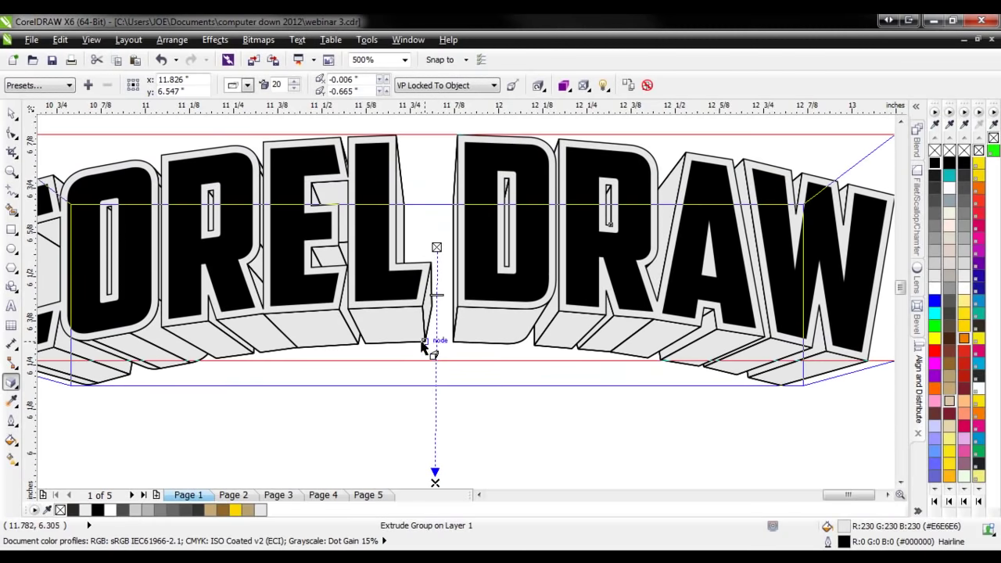
pyautogui.scroll(-1, 430, 342)
pyautogui.scroll(1, 417, 332)
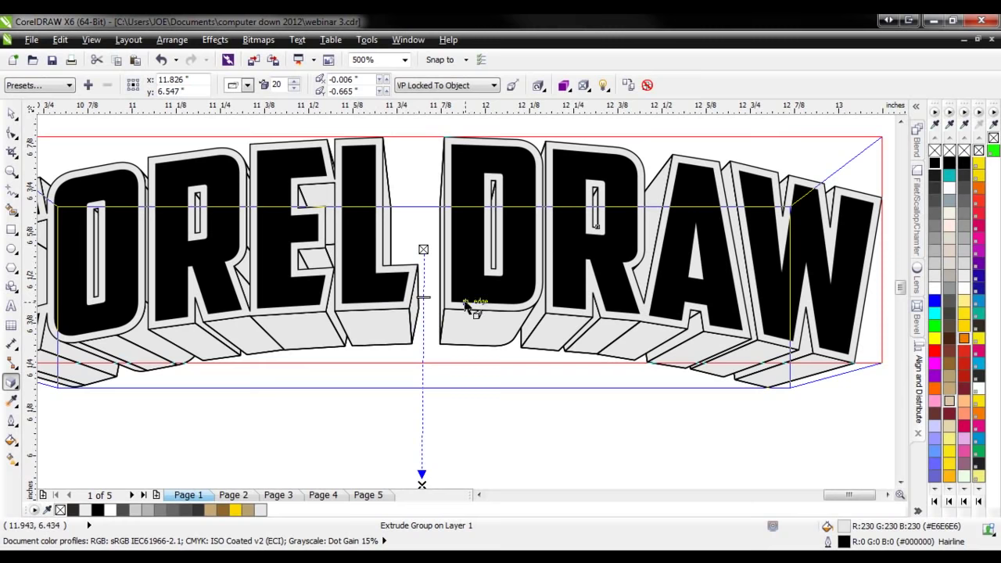
# - Reduce the extrusion depth of the lettering to 5
pyautogui.scroll(-2, 696, 342)
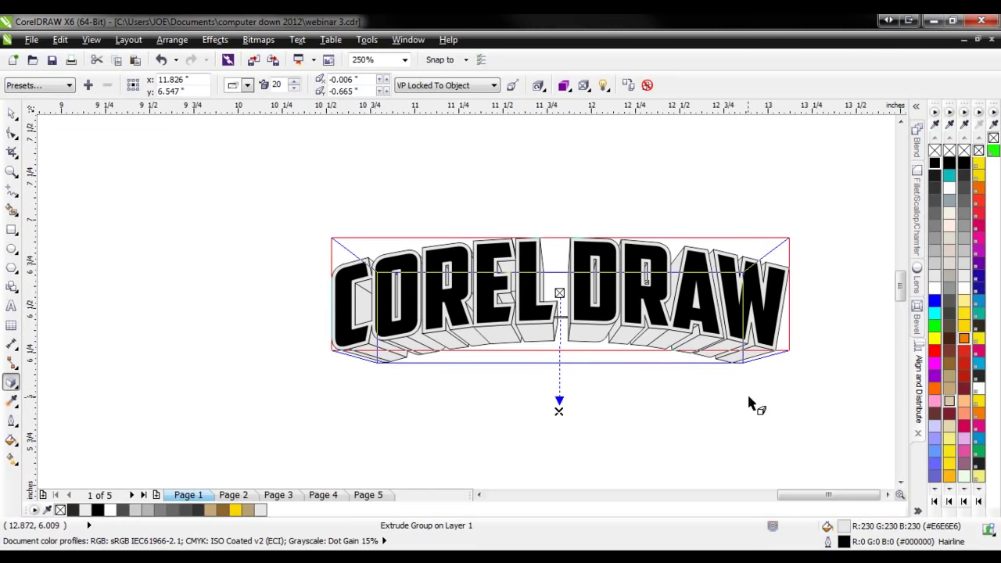
pyautogui.scroll(1, 585, 349)
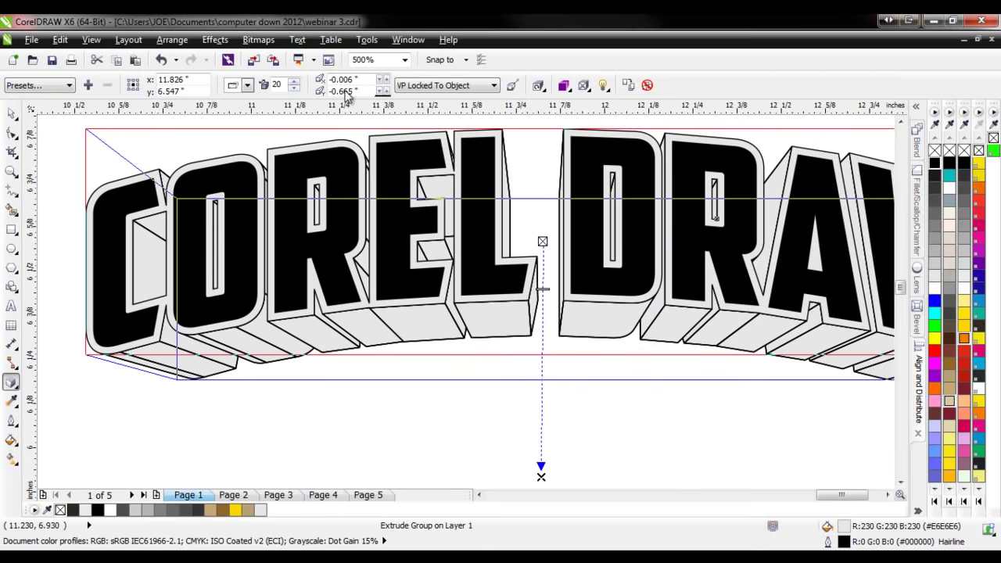
pyautogui.click(295, 88)
pyautogui.click(294, 83)
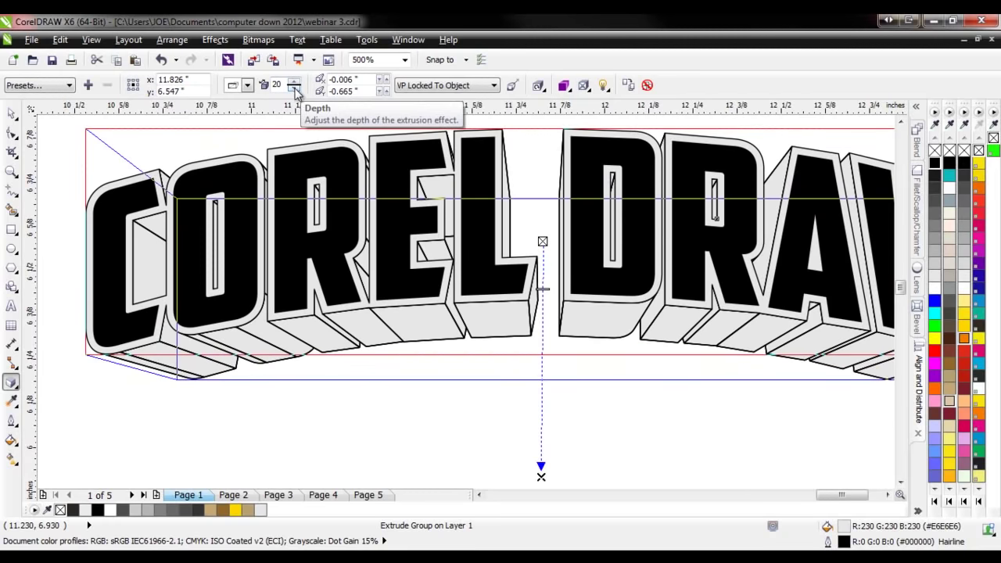
pyautogui.click(294, 88)
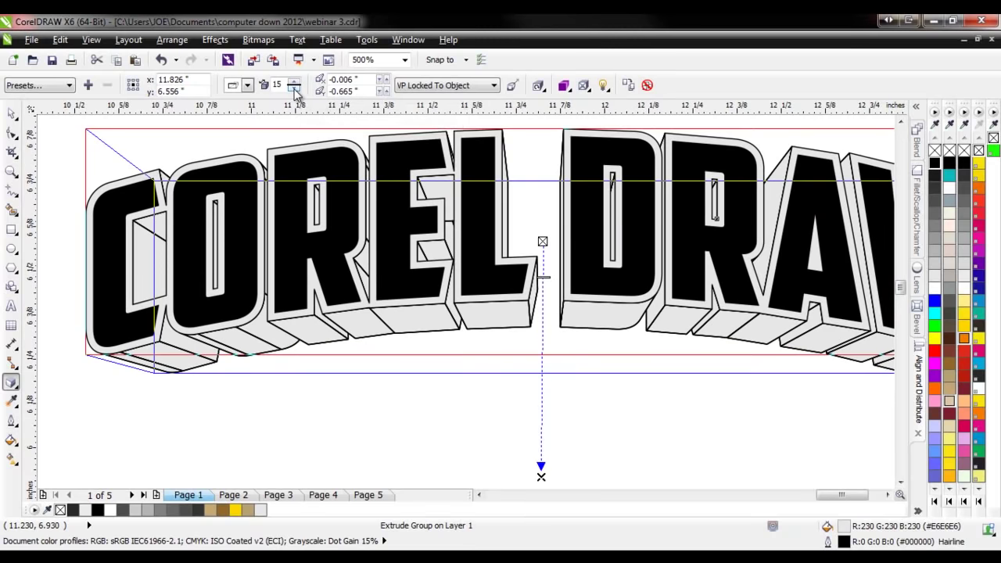
pyautogui.click(294, 88)
pyautogui.click(294, 89)
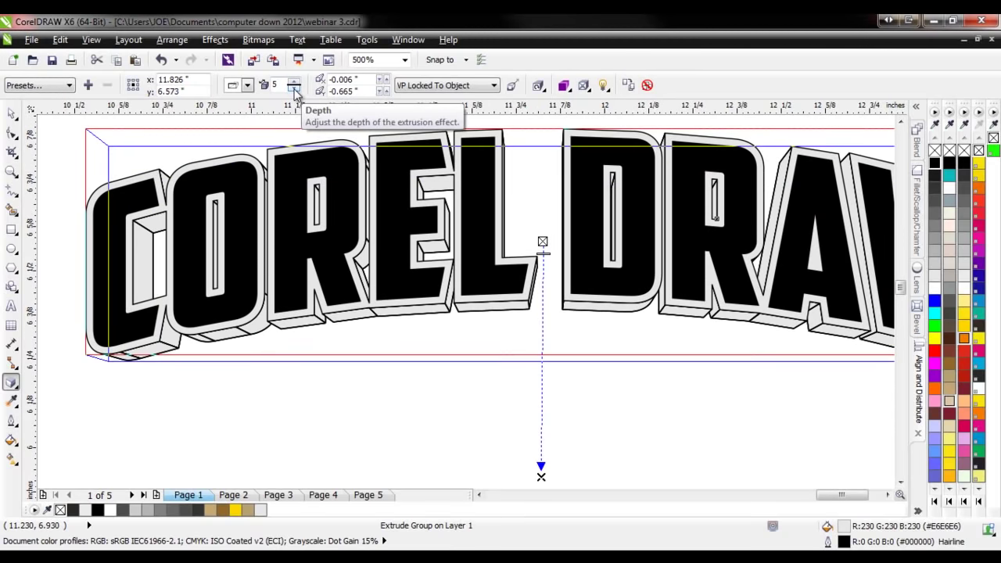
# - Break the extrude group apart to separate the side faces from the contour shape
pyautogui.click(12, 114)
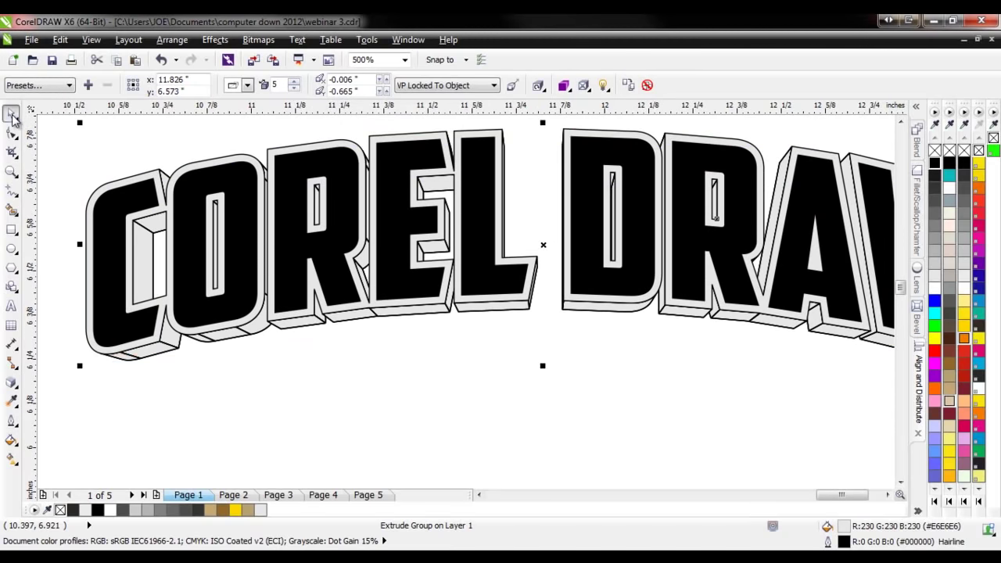
pyautogui.click(527, 313)
pyautogui.click(532, 318)
pyautogui.click(527, 335)
pyautogui.rightClick(512, 312)
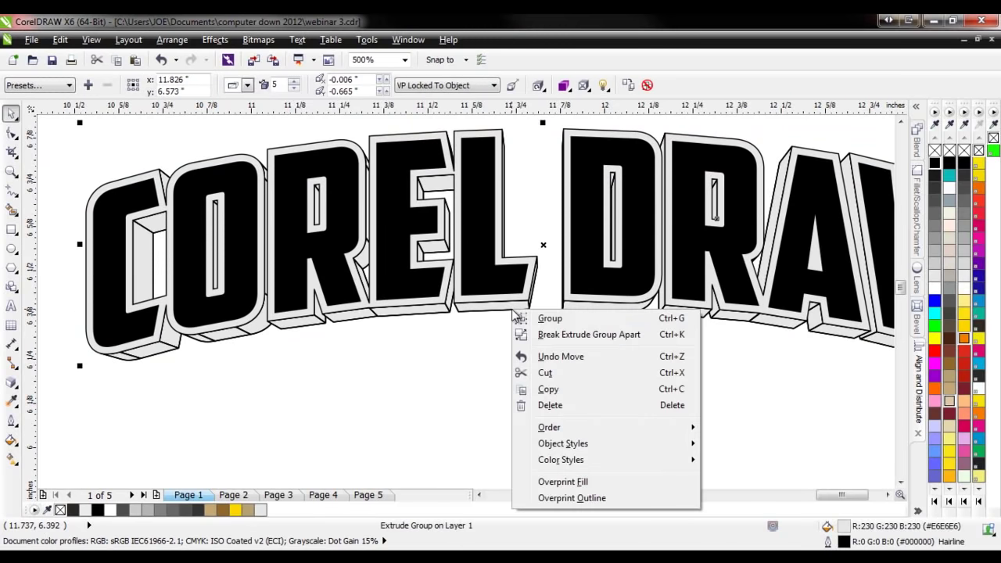
pyautogui.click(553, 335)
# - Move the group of extrusion faces down clear of the lettering, and nudge it back up into its original place
pyautogui.moveTo(502, 312); pyautogui.dragTo(508, 381)
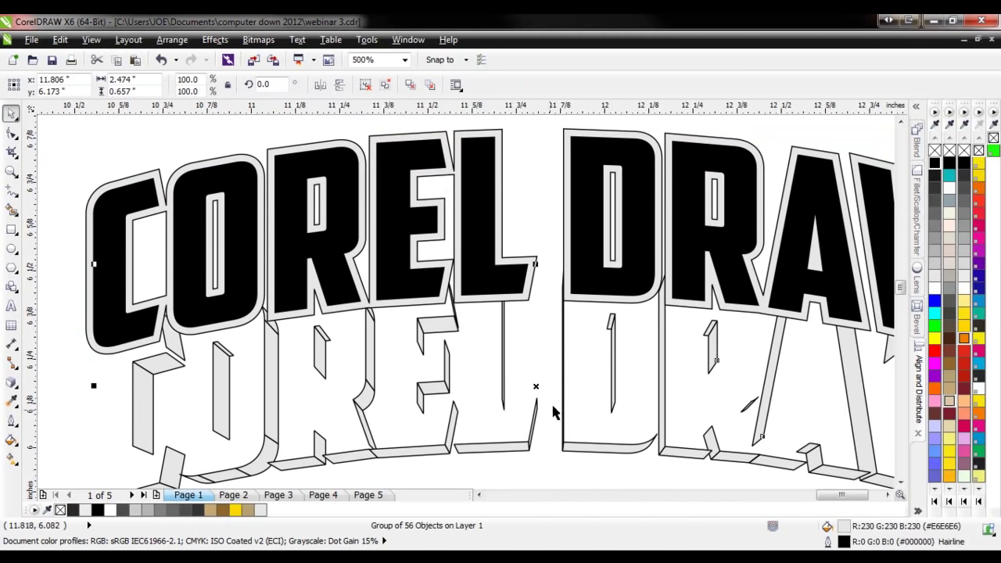
pyautogui.press('Up')
pyautogui.press('Up')
pyautogui.press('Up')
pyautogui.press('Up')
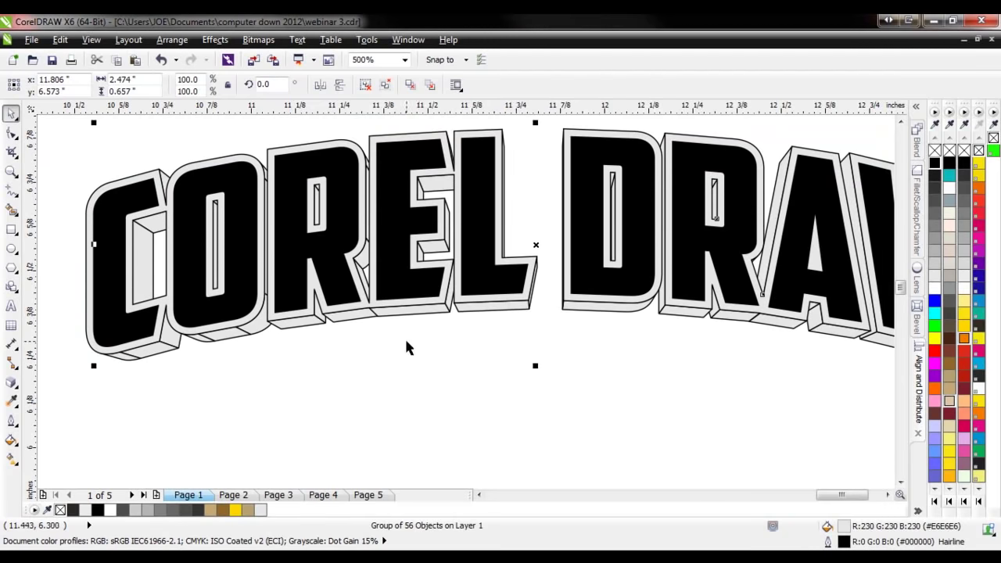
# - Ungroup all the extrusion faces of the COREL DRAW lettering and weld them into a single shape
pyautogui.scroll(2, 368, 337)
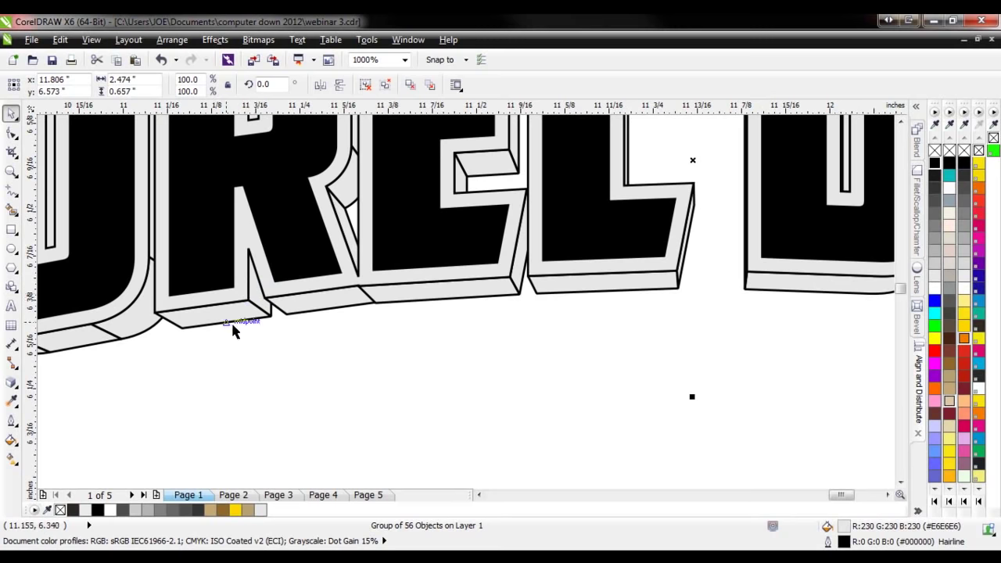
pyautogui.click(293, 331)
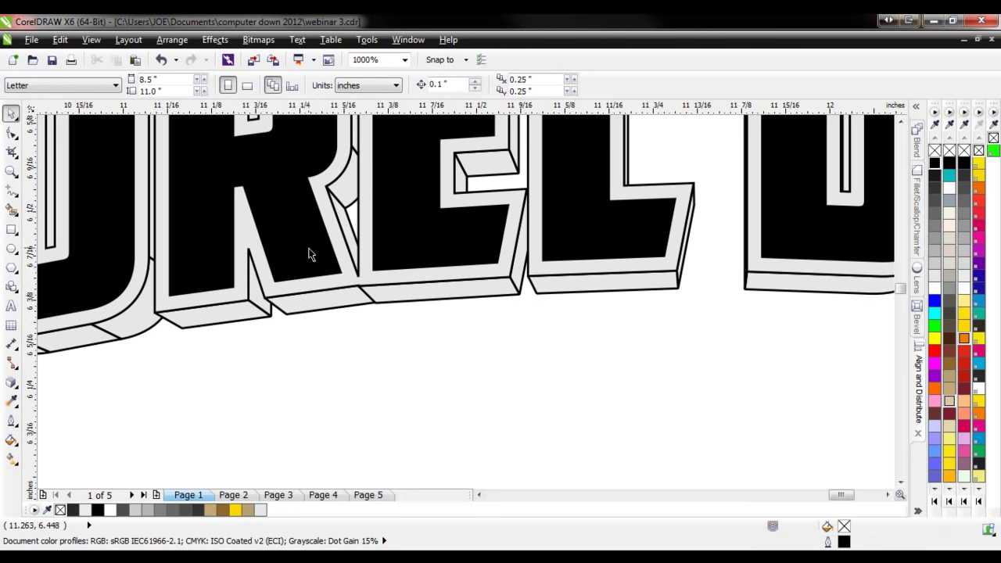
pyautogui.scroll(-1, 409, 353)
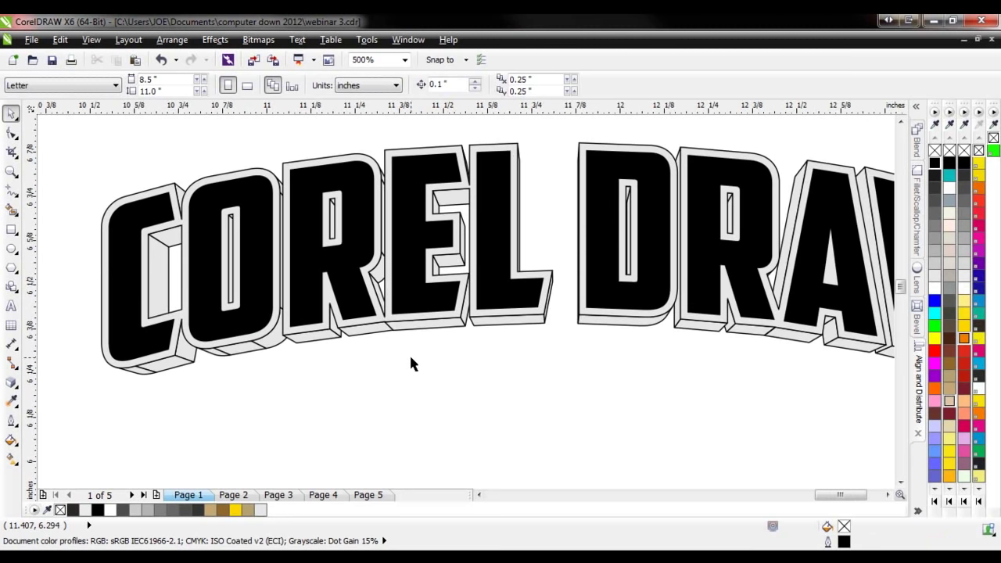
pyautogui.click(485, 328)
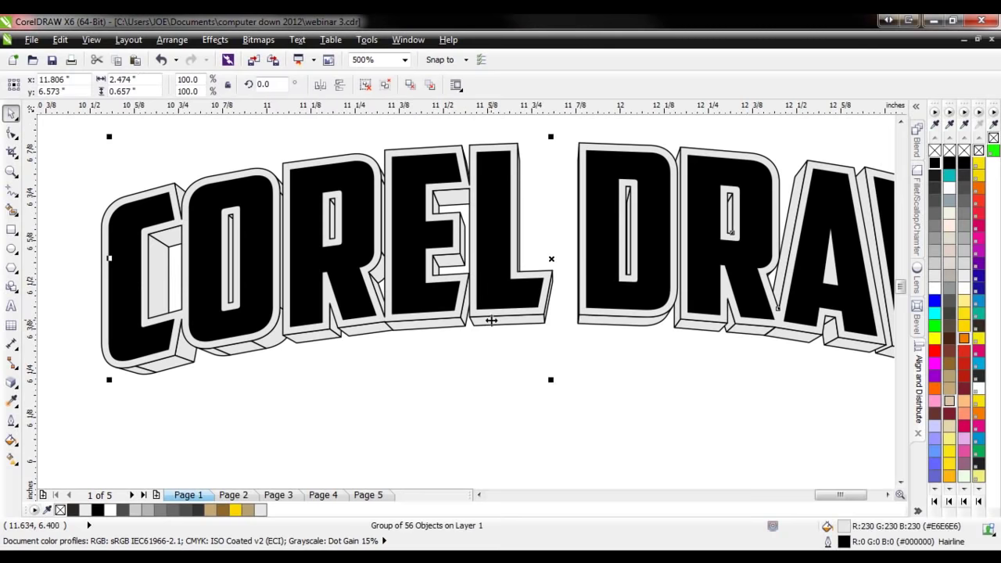
pyautogui.click(386, 86)
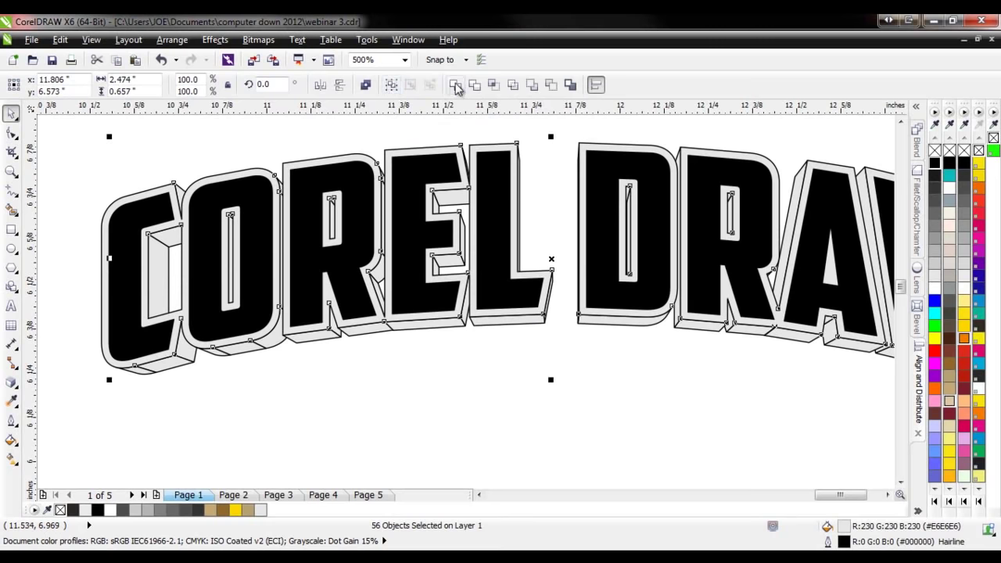
pyautogui.click(457, 85)
pyautogui.moveTo(516, 188); pyautogui.dragTo(398, 463)
pyautogui.press('Escape')
pyautogui.click(492, 376)
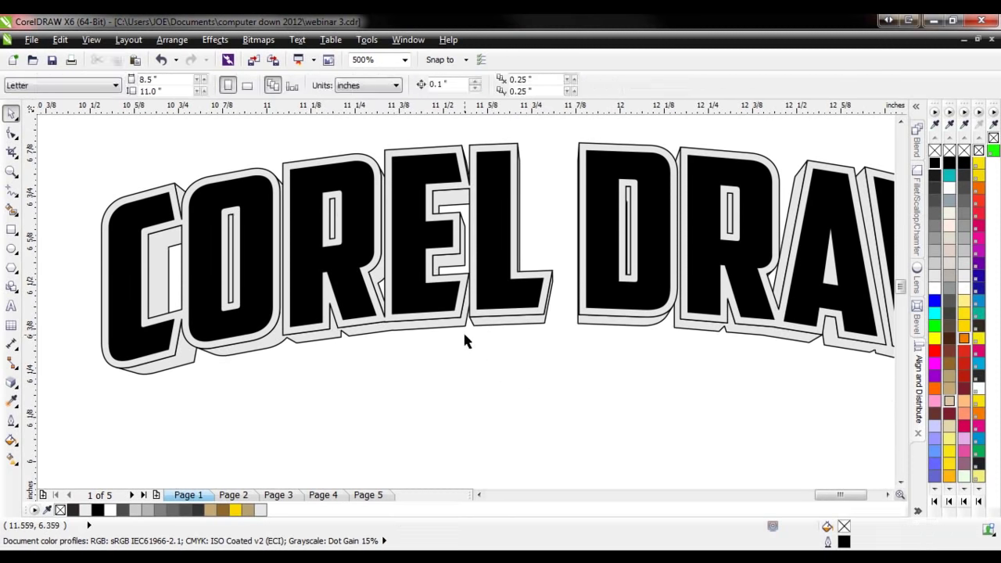
# - Remove the outlines from both the light grey contour shape and the welded extrusion shape
pyautogui.click(394, 165)
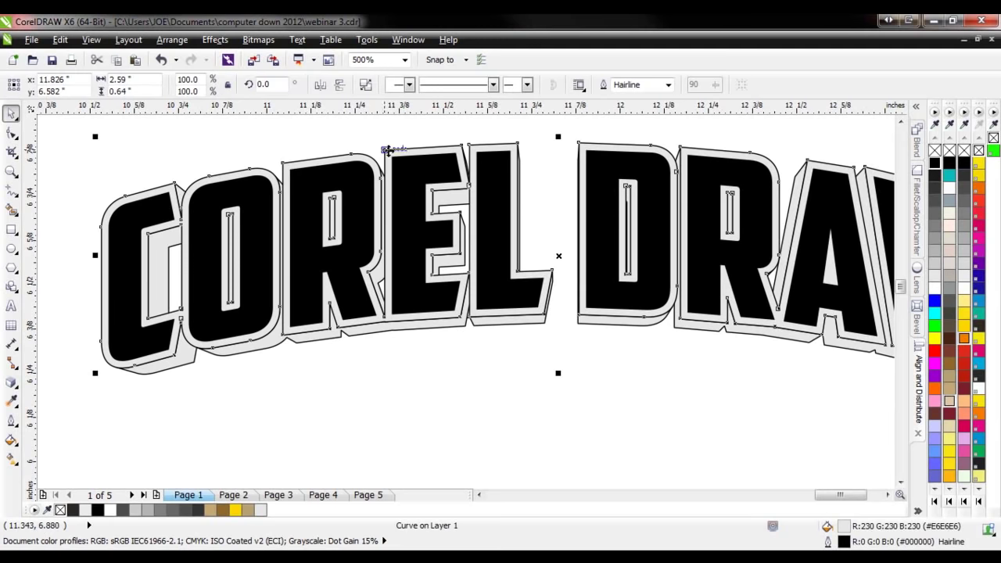
pyautogui.keyDown('shift'); pyautogui.click(412, 329); pyautogui.keyUp('shift')
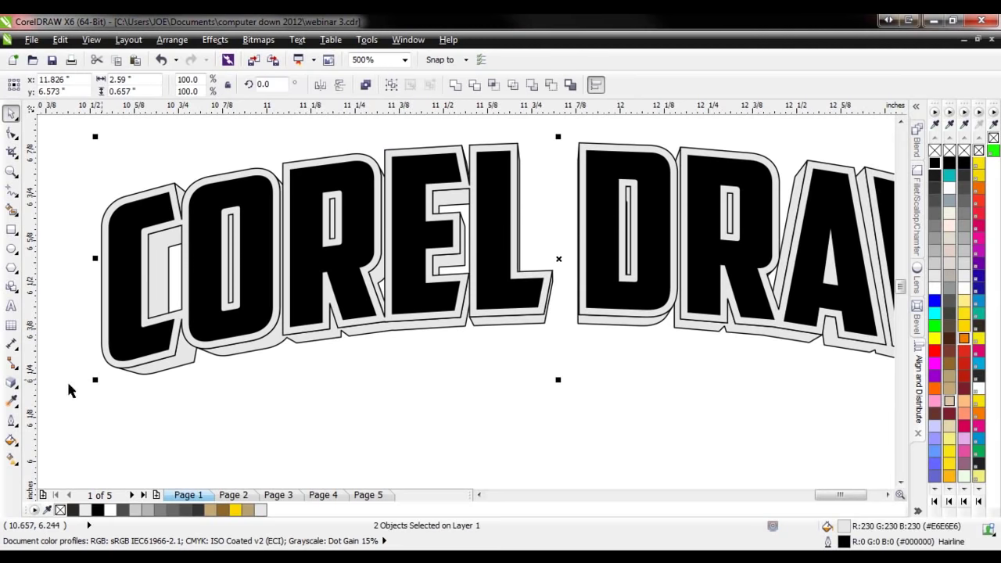
pyautogui.click(11, 420)
pyautogui.click(68, 235)
pyautogui.click(308, 381)
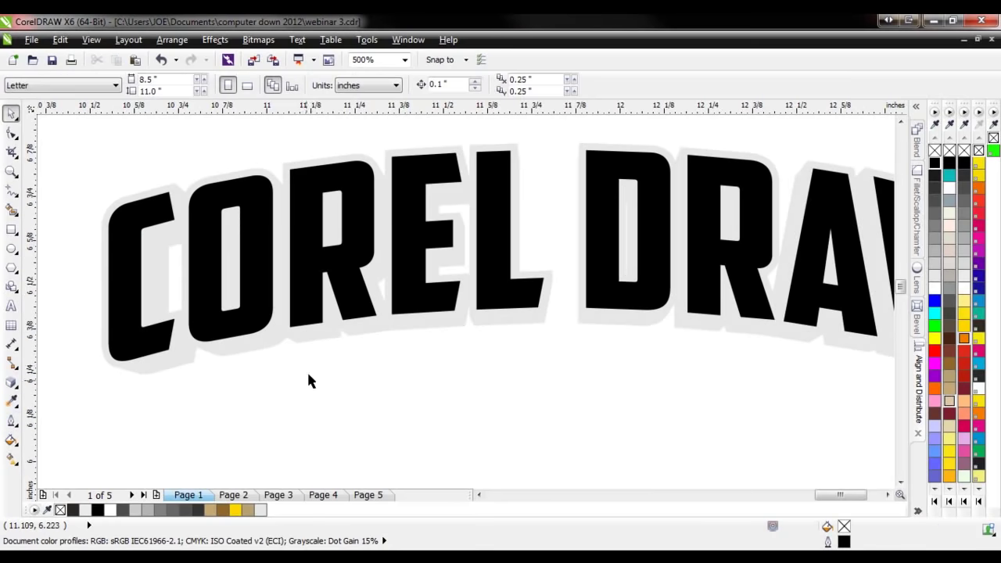
# - Fill the welded extrusion shape with the darker grey #B3B3B3
pyautogui.click(313, 347)
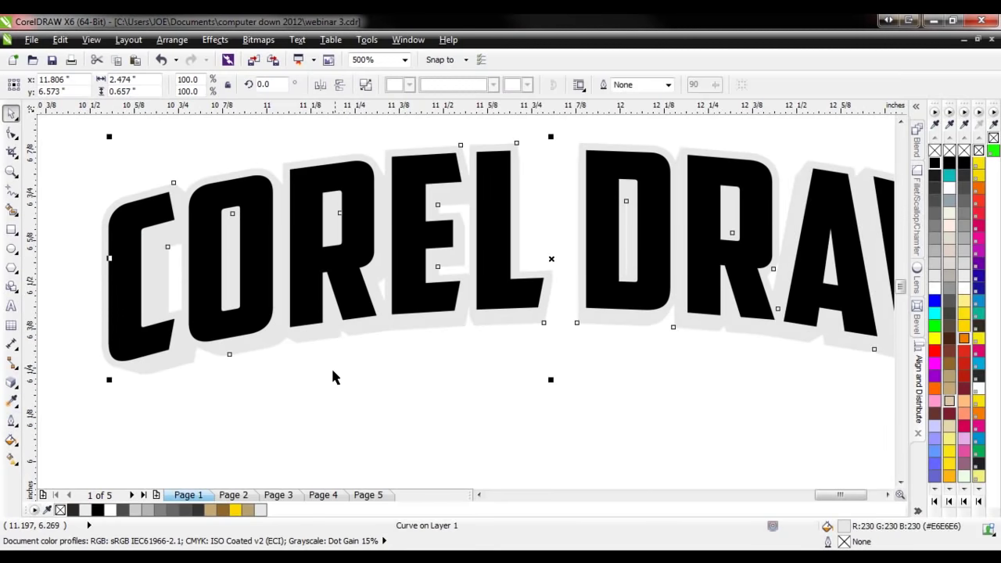
pyautogui.click(941, 228)
pyautogui.click(935, 251)
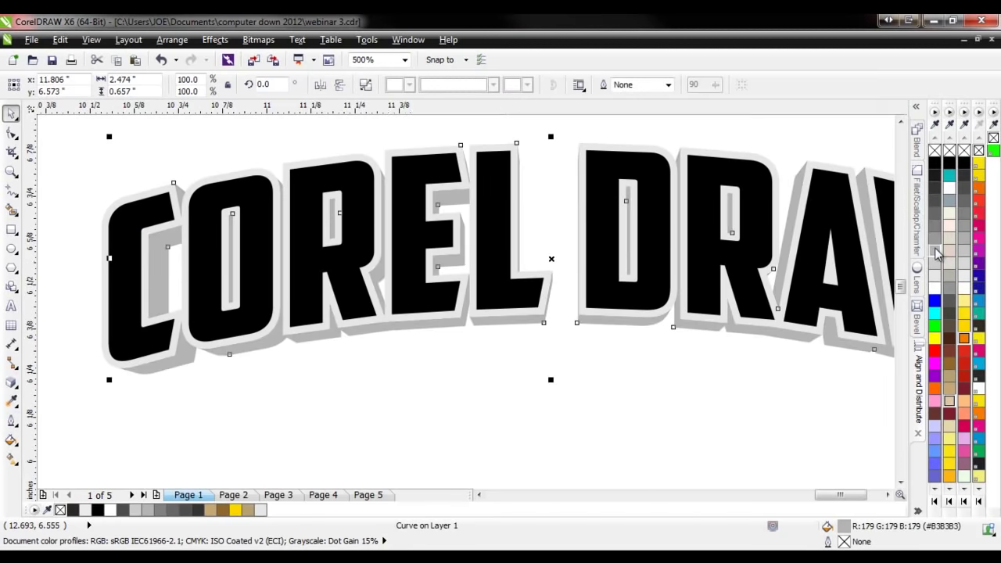
pyautogui.click(588, 380)
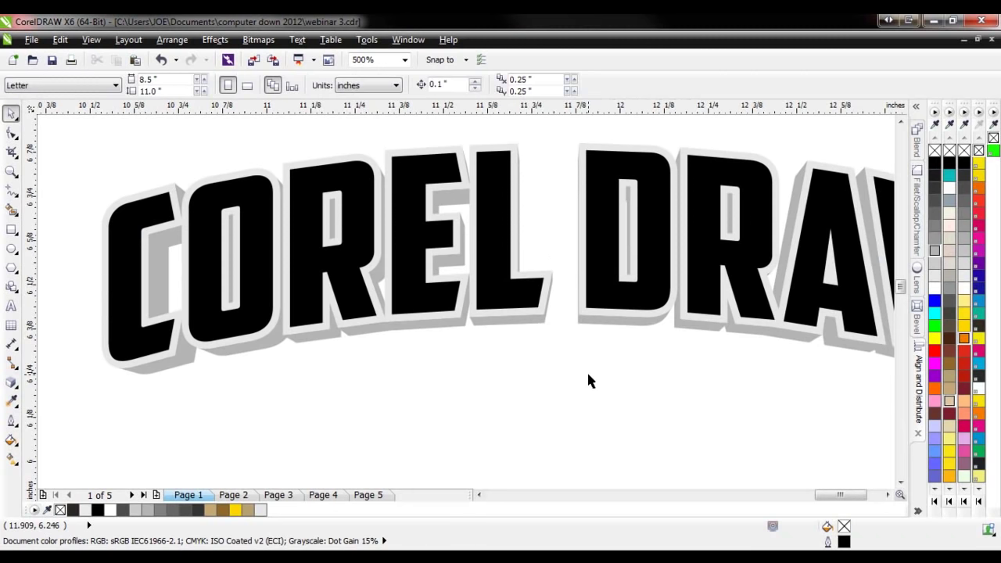
pyautogui.scroll(-2, 115, 283)
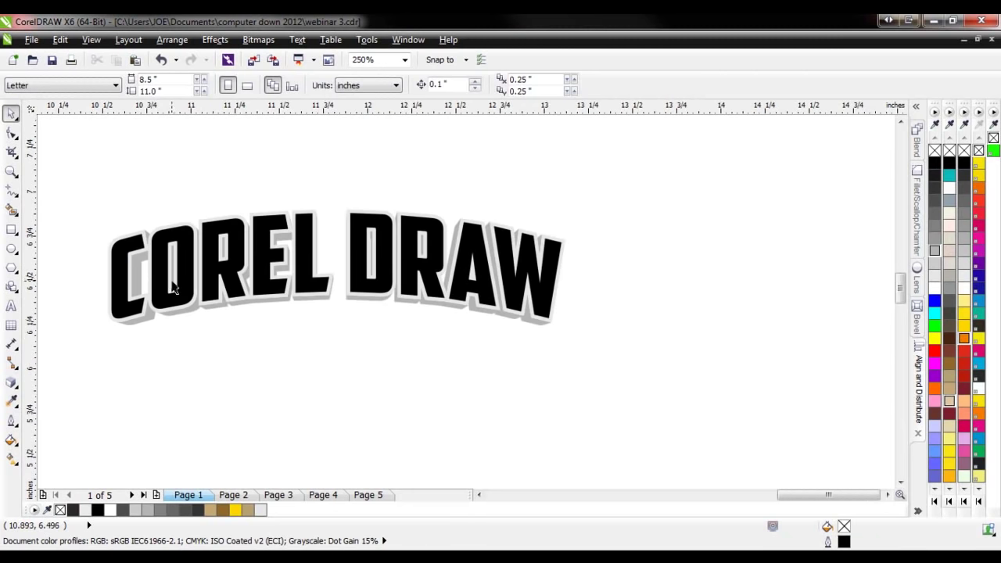
# - Duplicate the contour and extrusion shapes together and move the copy down clear of the original lettering
pyautogui.scroll(2, 172, 288)
pyautogui.scroll(-2, 325, 378)
pyautogui.scroll(2, 228, 395)
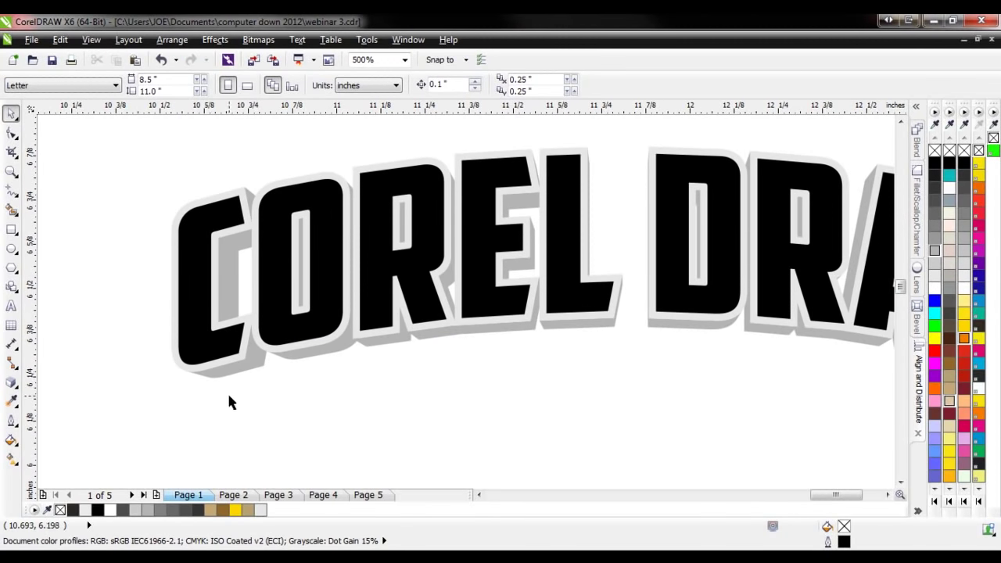
pyautogui.click(177, 364)
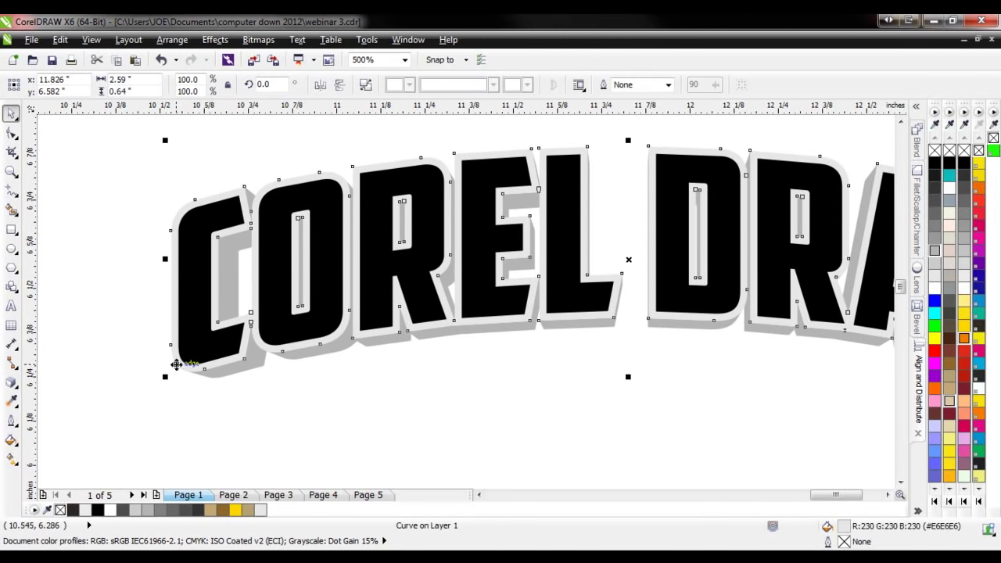
pyautogui.keyDown('shift'); pyautogui.click(223, 377); pyautogui.keyUp('shift')
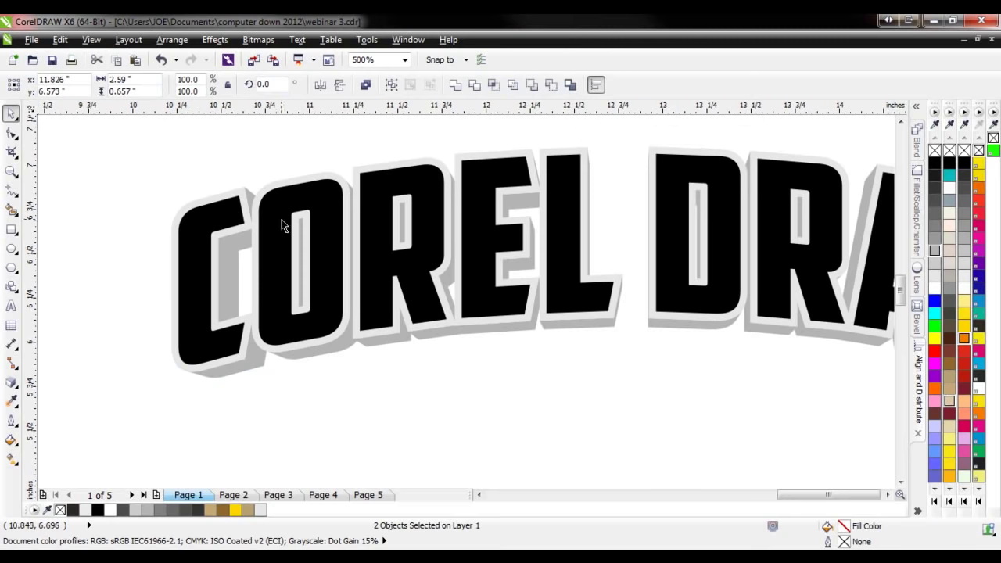
pyautogui.hscroll(3, 518, 251)
pyautogui.hscroll(-3, 492, 275)
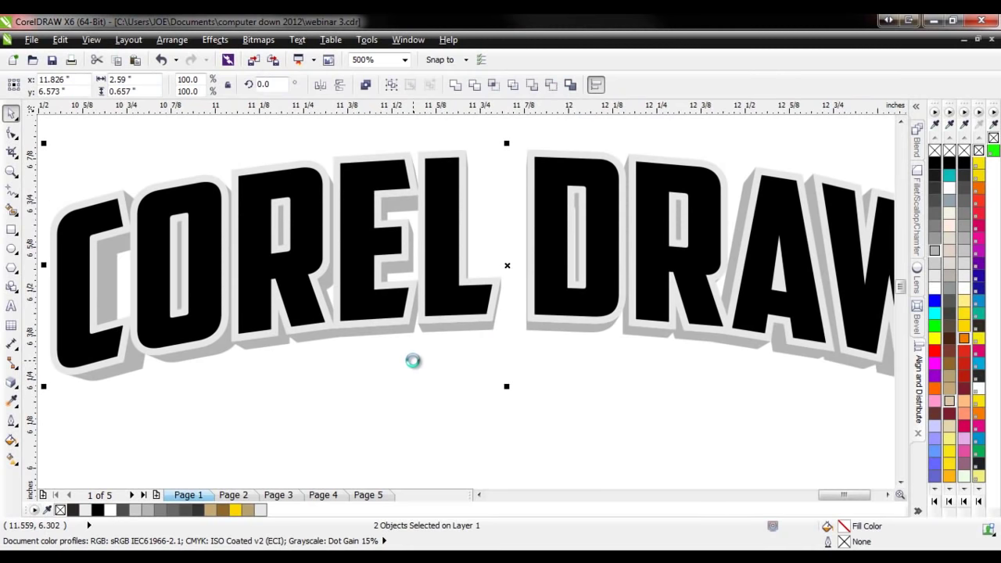
pyautogui.scroll(-2, 489, 289)
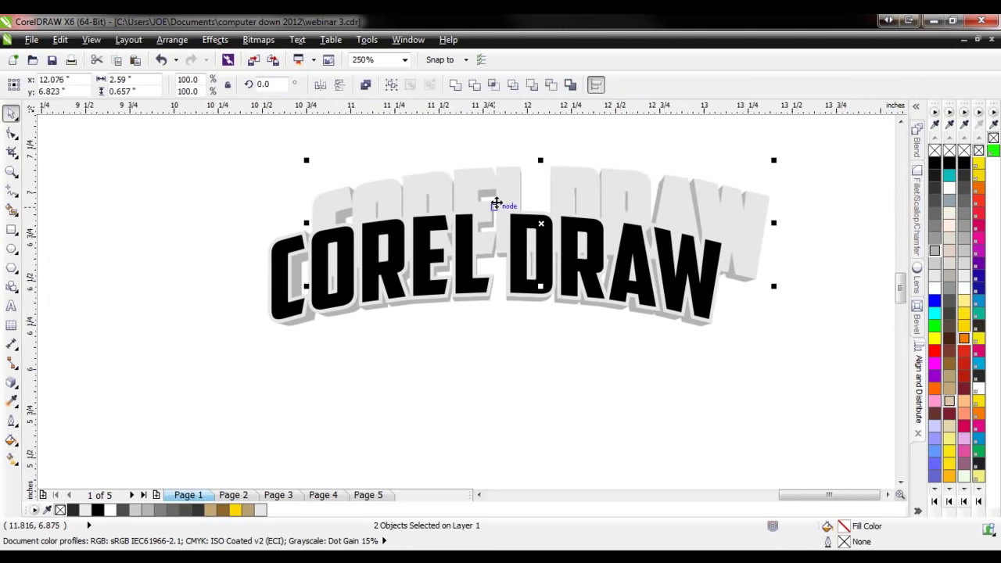
pyautogui.moveTo(449, 227); pyautogui.dragTo(446, 377)
pyautogui.scroll(-2, 401, 338)
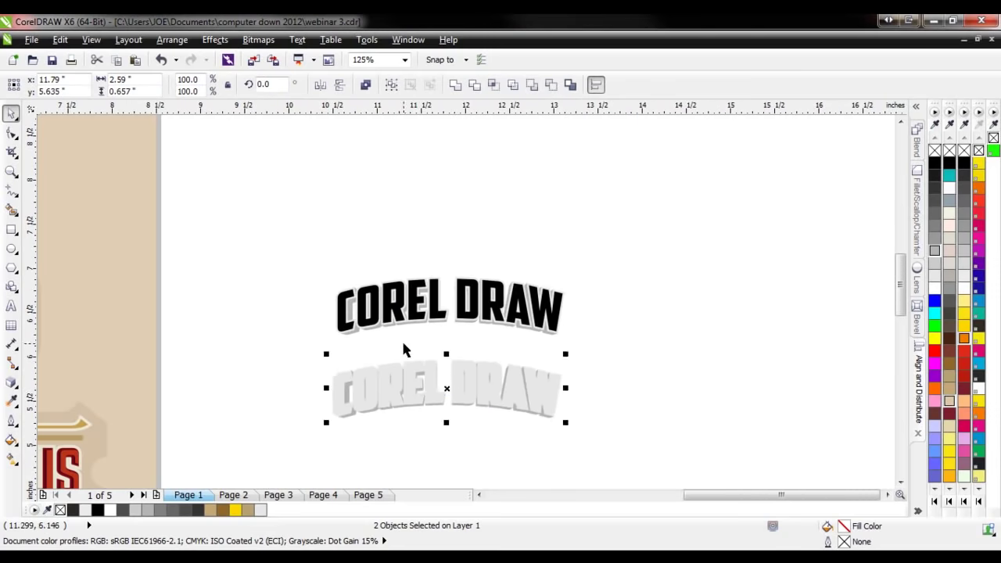
pyautogui.scroll(2, 401, 338)
# - Weld the duplicated contour and extrusion shapes into one grey silhouette without an outline
pyautogui.moveTo(218, 468); pyautogui.dragTo(760, 300)
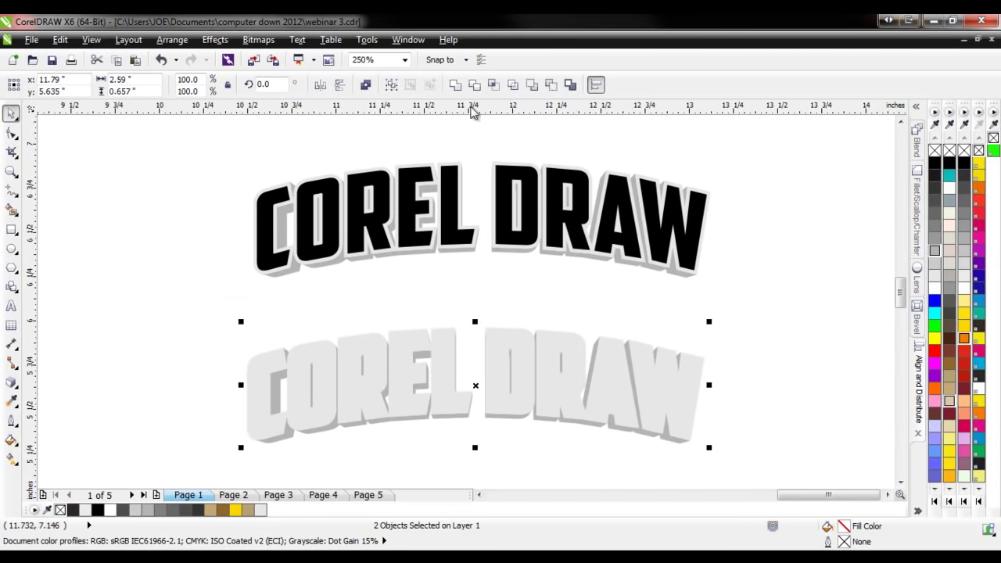
pyautogui.click(458, 83)
pyautogui.scroll(2, 434, 445)
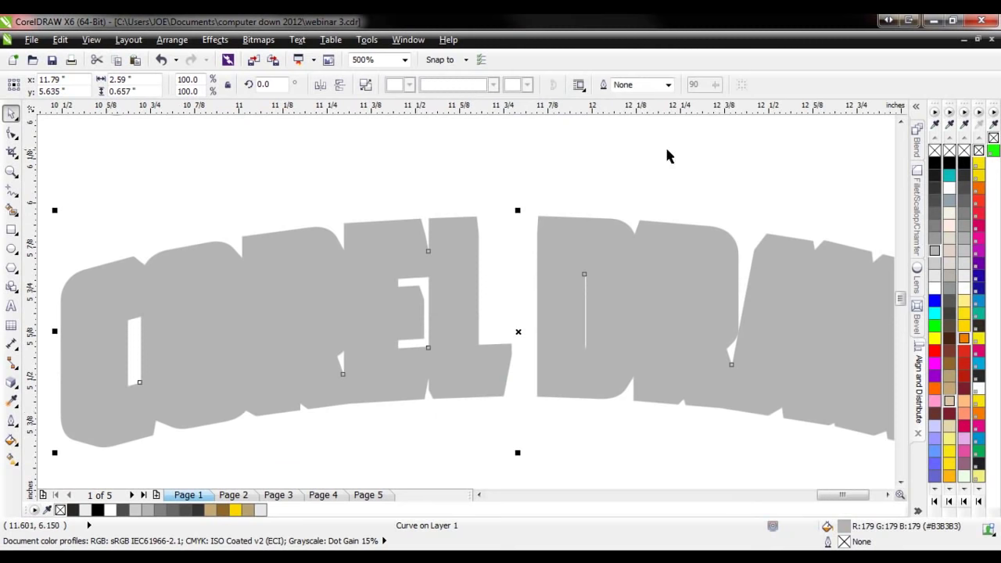
pyautogui.rightClick(938, 164)
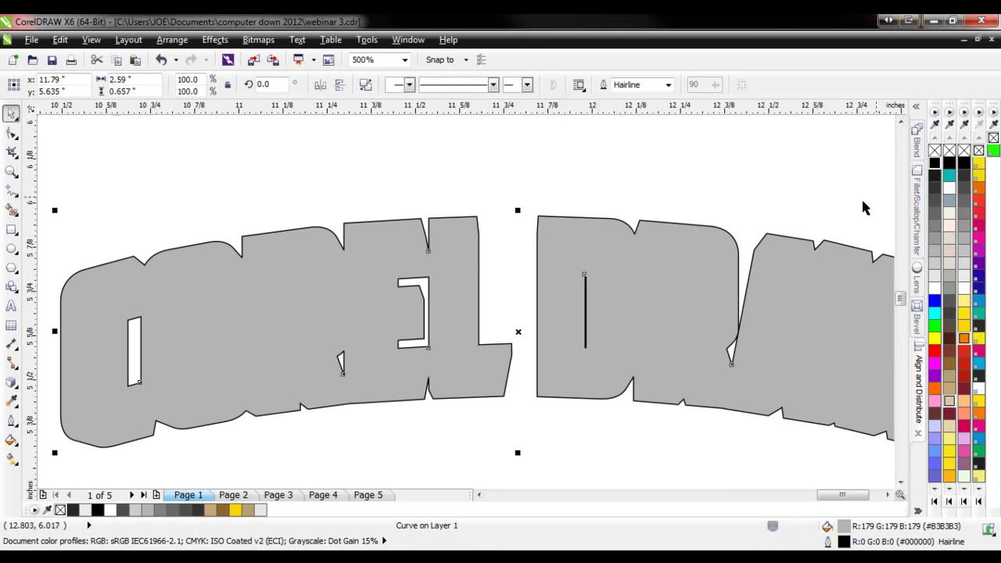
pyautogui.hotkey('ctrl', 'z')
# - Move the grey silhouette back up behind the lettering, centred at x 11.826 and y 6.573 inches to match the original
pyautogui.moveTo(622, 300); pyautogui.dragTo(619, 226)
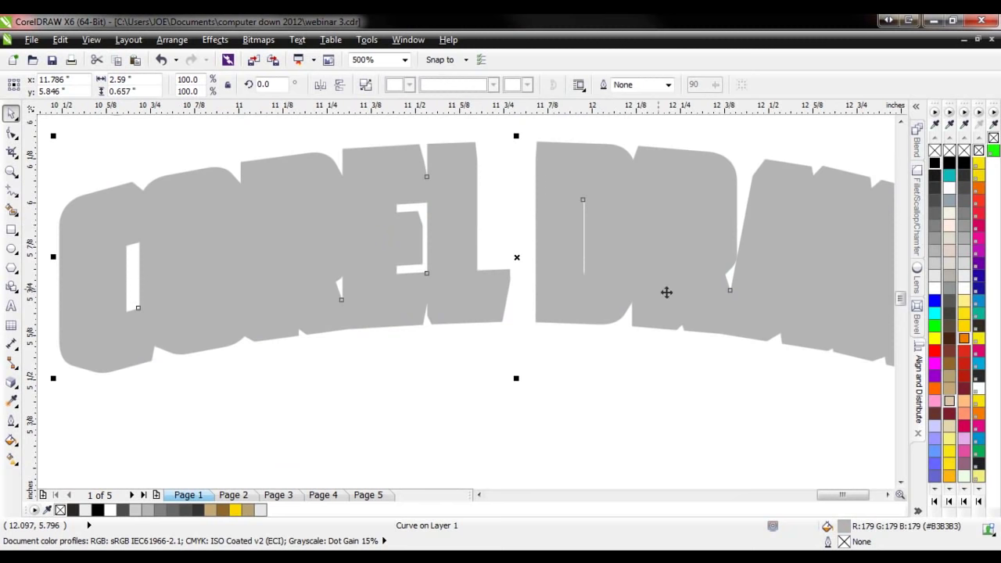
pyautogui.scroll(-1, 620, 263)
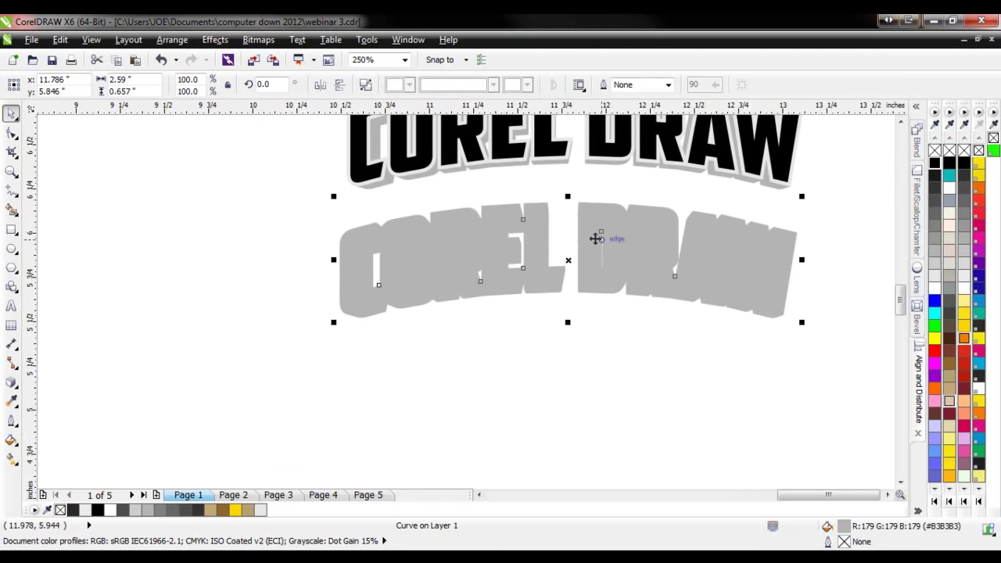
pyautogui.moveTo(564, 290)
pyautogui.mouseDown()
pyautogui.moveTo(574, 185)
pyautogui.moveTo(566, 167)
pyautogui.mouseUp()
pyautogui.scroll(1, 560, 141)
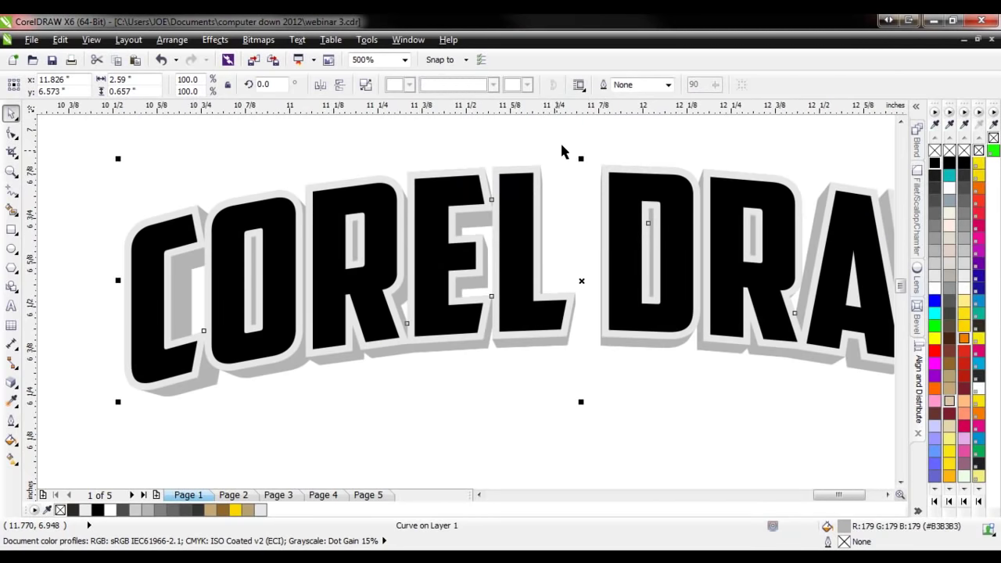
# - Bring the silhouette to the front of the lettering and fill it with red
pyautogui.hotkey('shift', 'pageup')
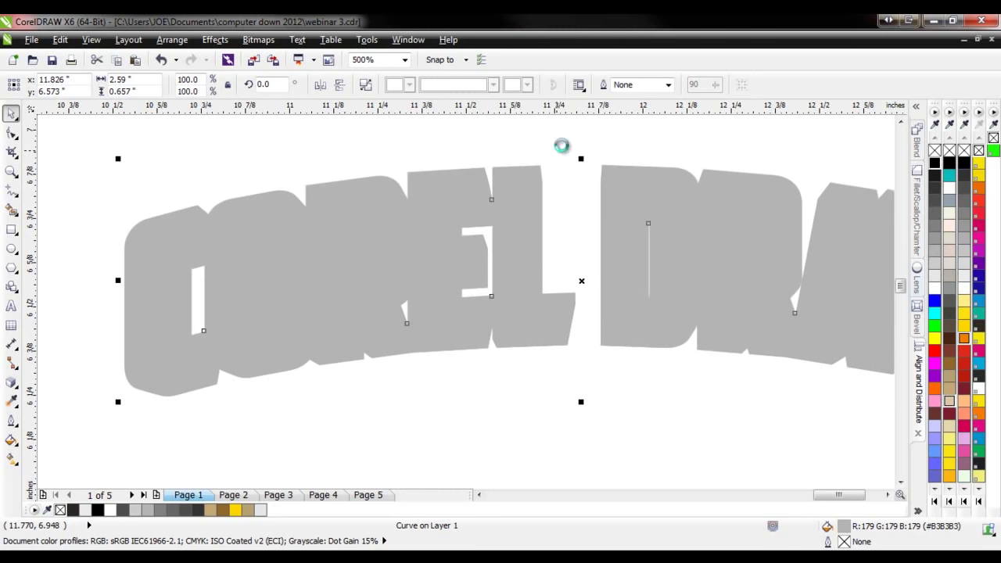
pyautogui.click(935, 351)
pyautogui.click(417, 378)
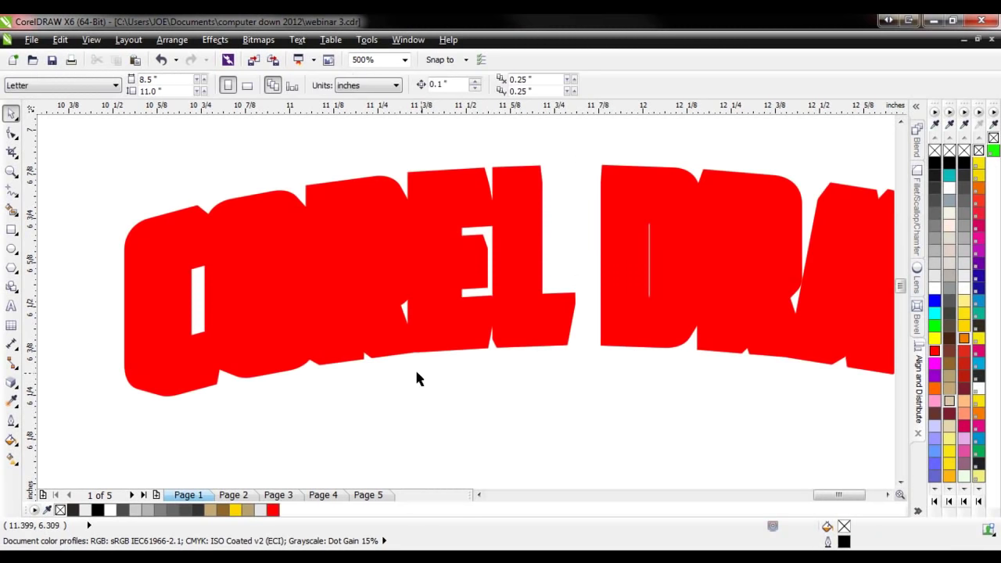
# - Apply a one-step outside contour with a 0.02 inch offset to the red silhouette
pyautogui.click(342, 216)
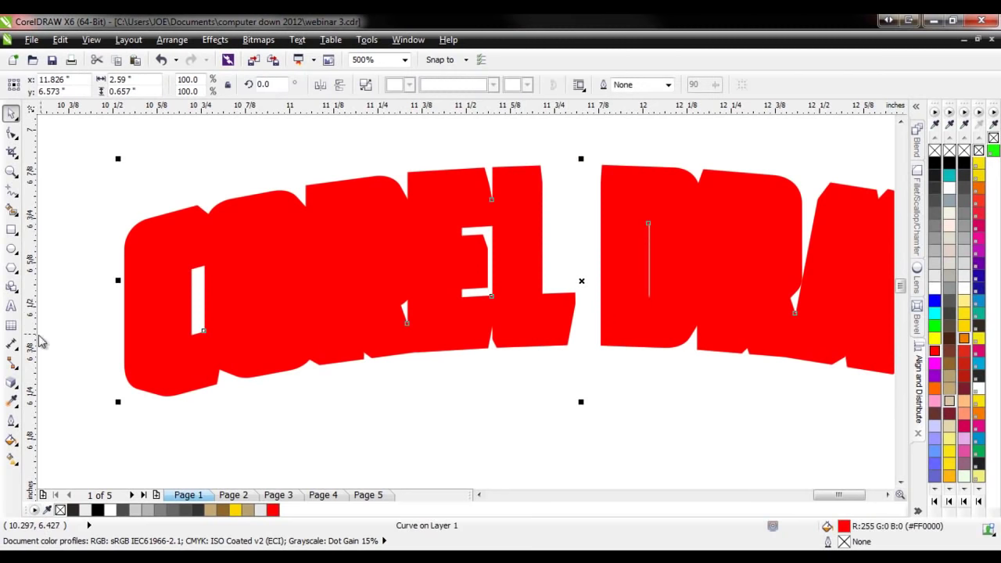
pyautogui.click(12, 385)
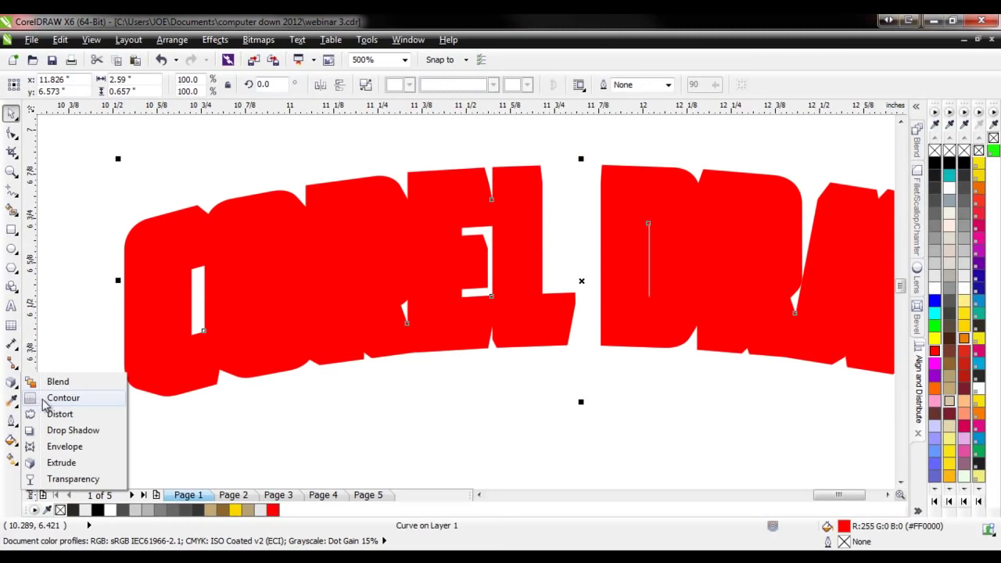
pyautogui.click(47, 399)
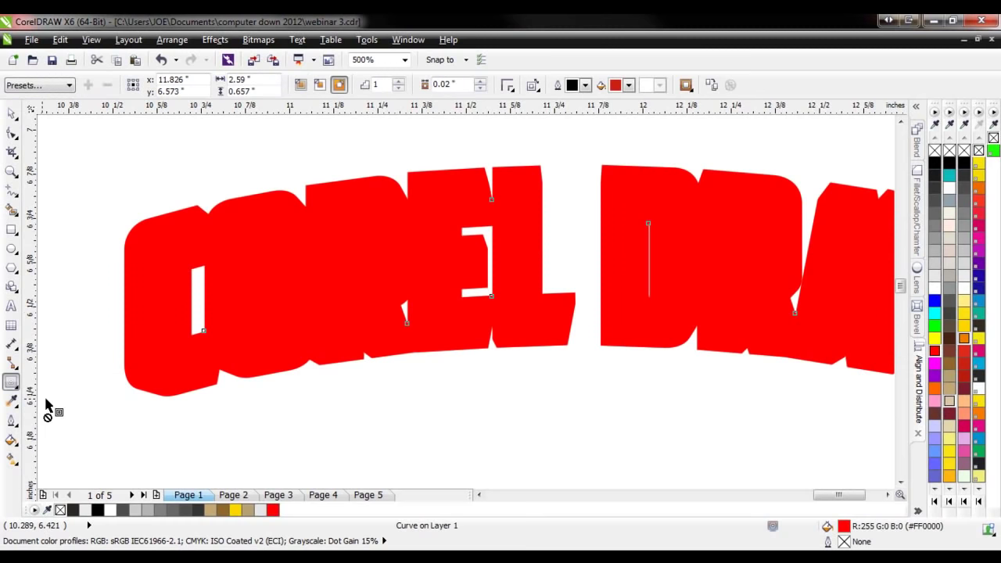
pyautogui.click(338, 86)
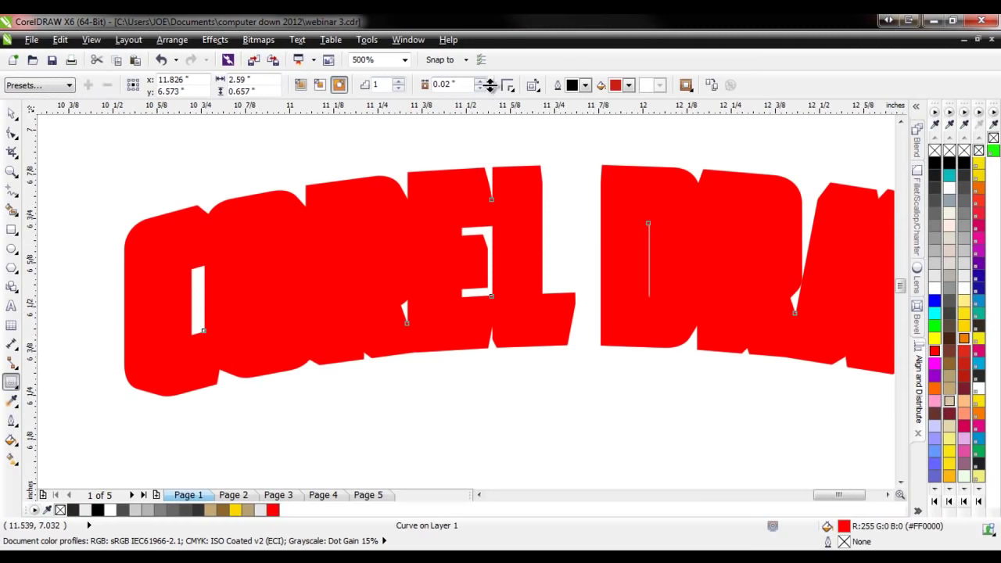
pyautogui.click(479, 81)
pyautogui.click(481, 89)
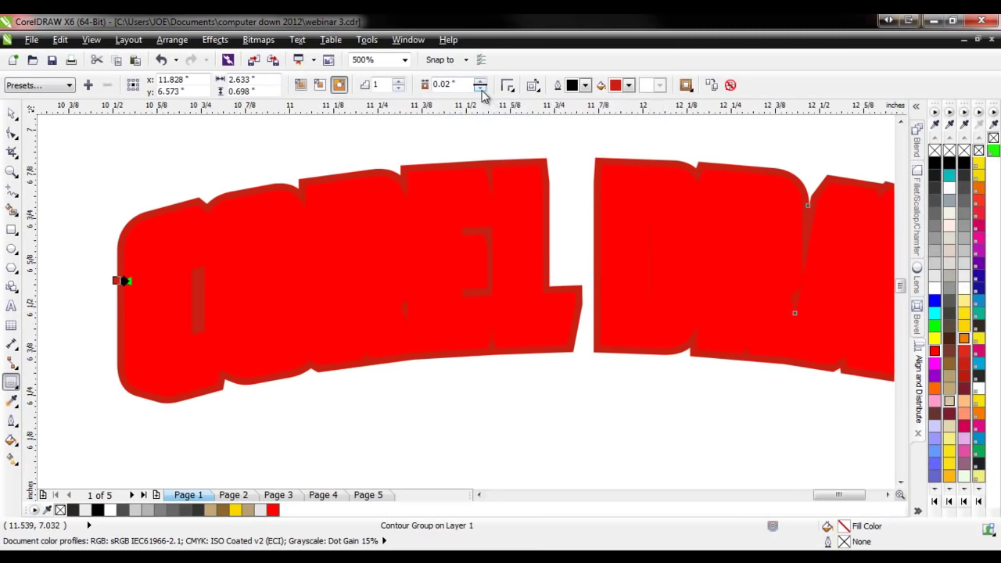
# - Break the contour group apart and delete the original bright red silhouette, keeping only the dark red contour shape
pyautogui.press('space')
pyautogui.click(258, 149)
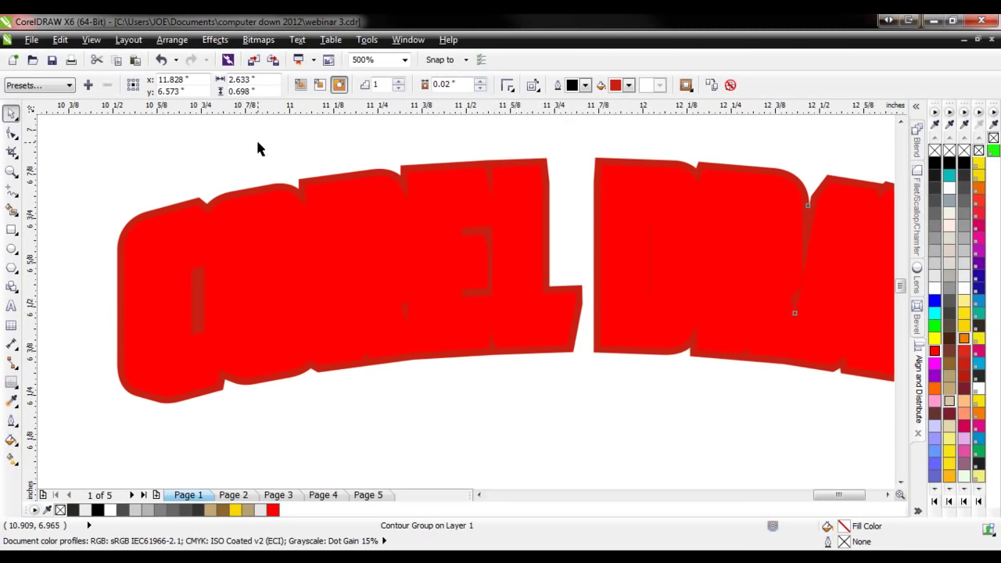
pyautogui.rightClick(266, 188)
pyautogui.click(295, 215)
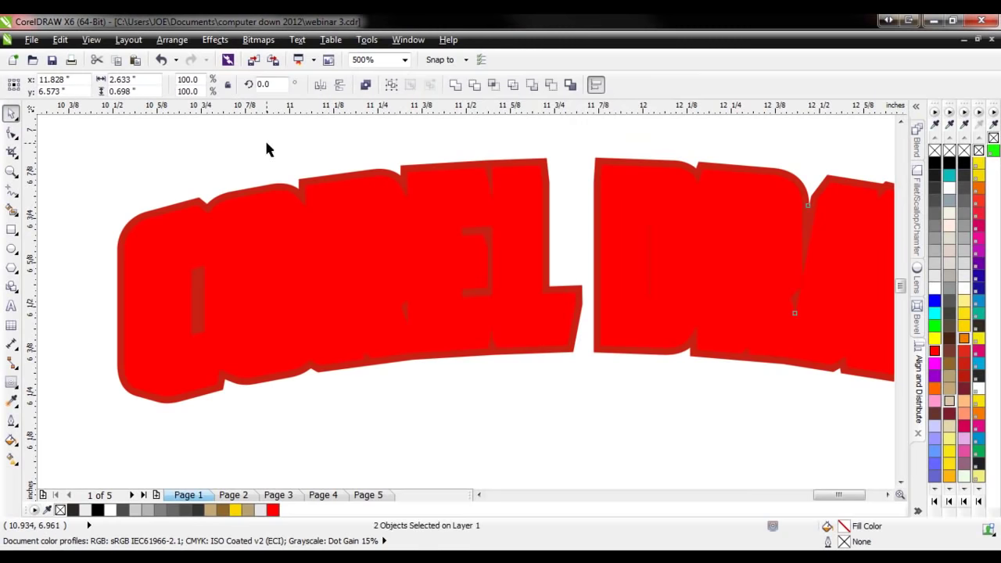
pyautogui.click(251, 226)
pyautogui.press('Delete')
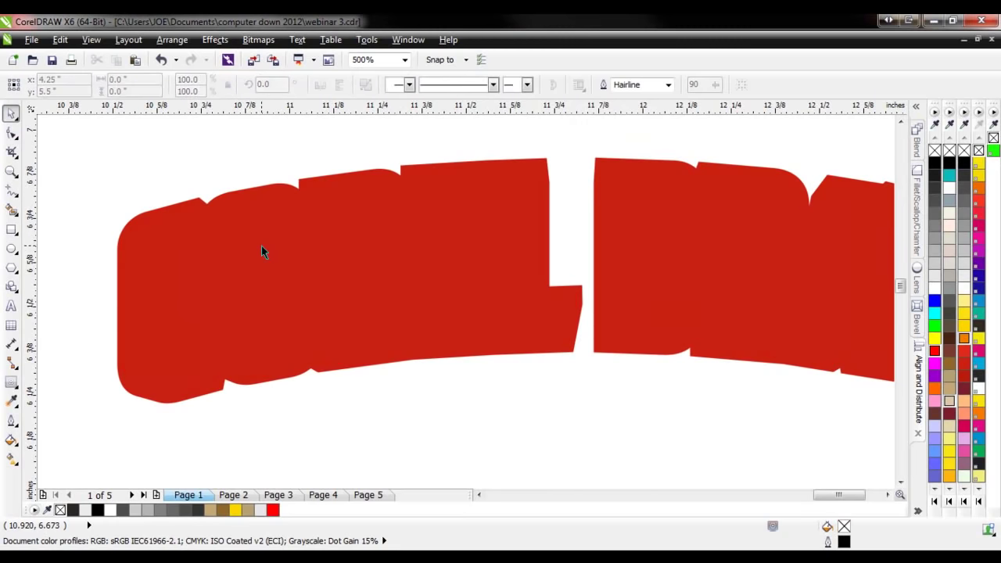
# - Fill the dark red contour shape behind the lettering with light grey #E6E6E6
pyautogui.click(259, 185)
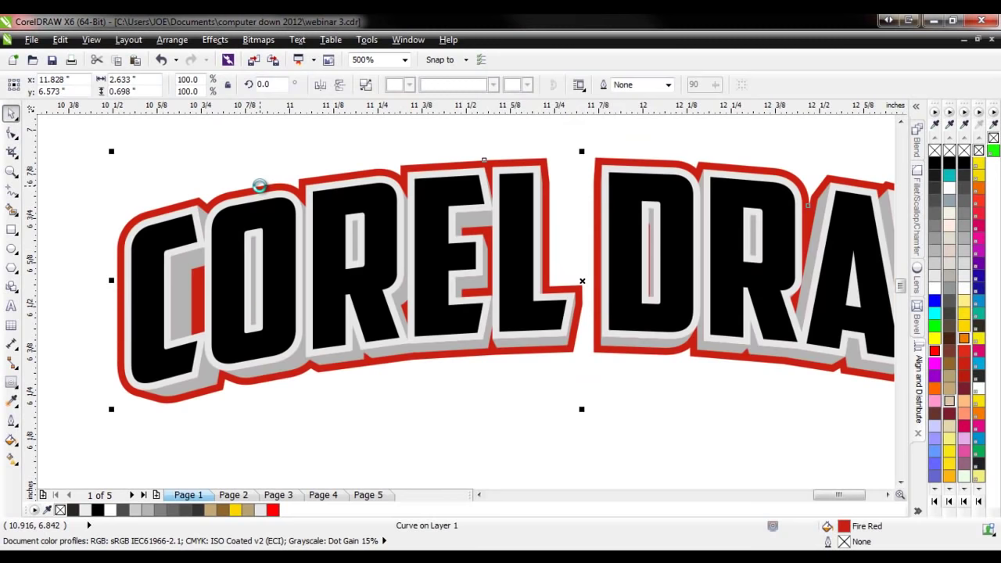
pyautogui.click(937, 278)
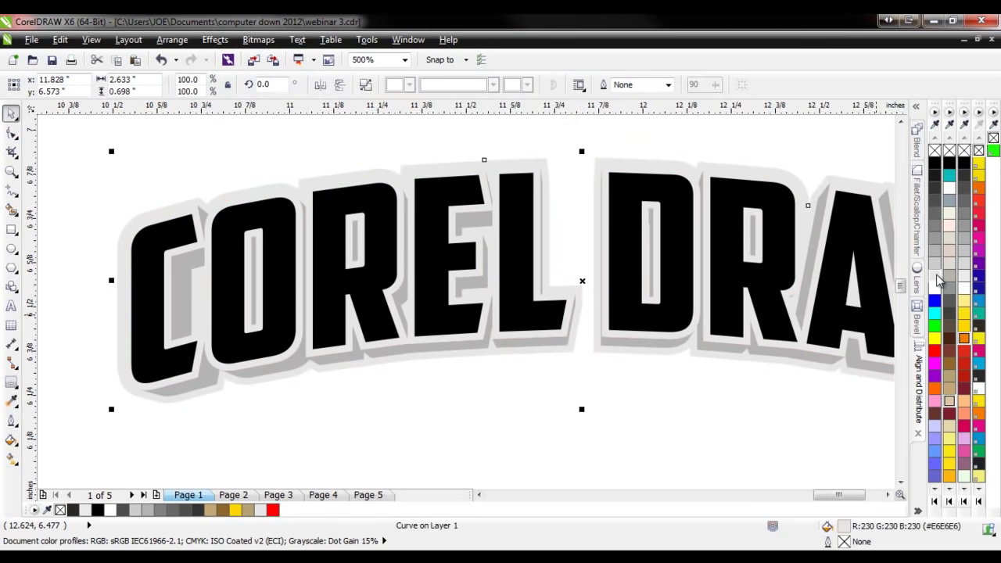
pyautogui.click(243, 447)
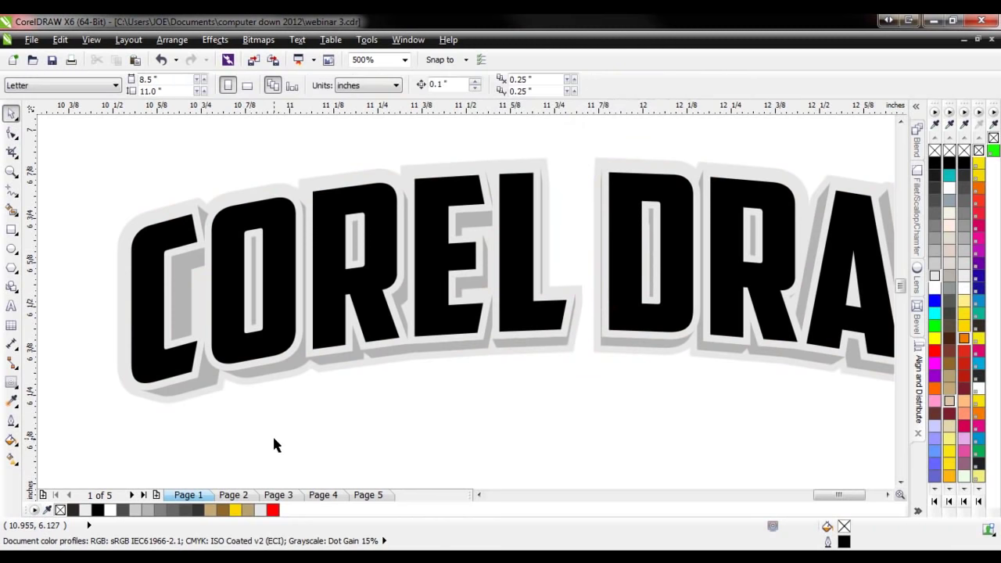
# - Examine the stacked light grey shapes at the lower edge of the letter C by selecting each in turn
pyautogui.click(145, 393)
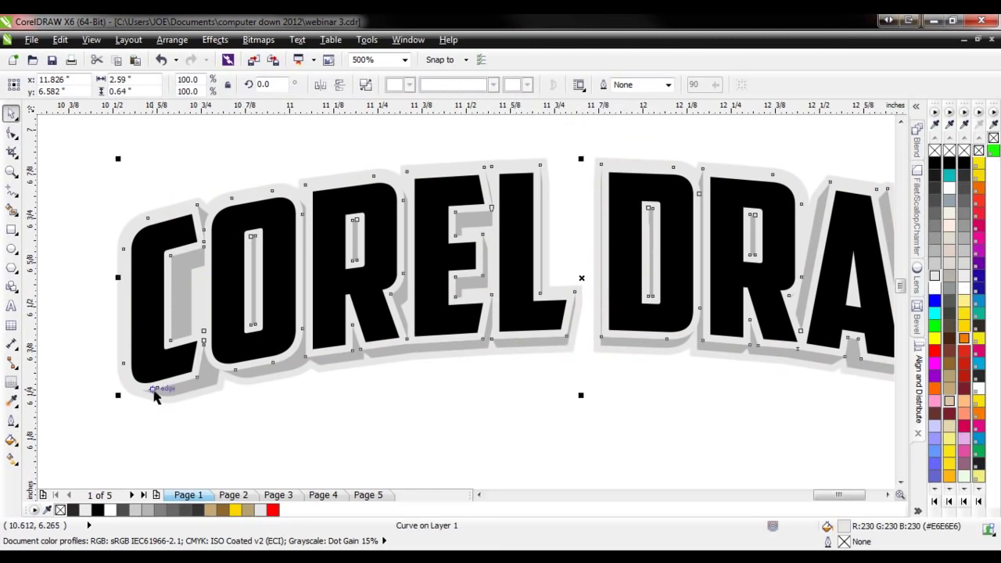
pyautogui.click(192, 410)
pyautogui.click(196, 396)
pyautogui.click(181, 411)
pyautogui.click(181, 404)
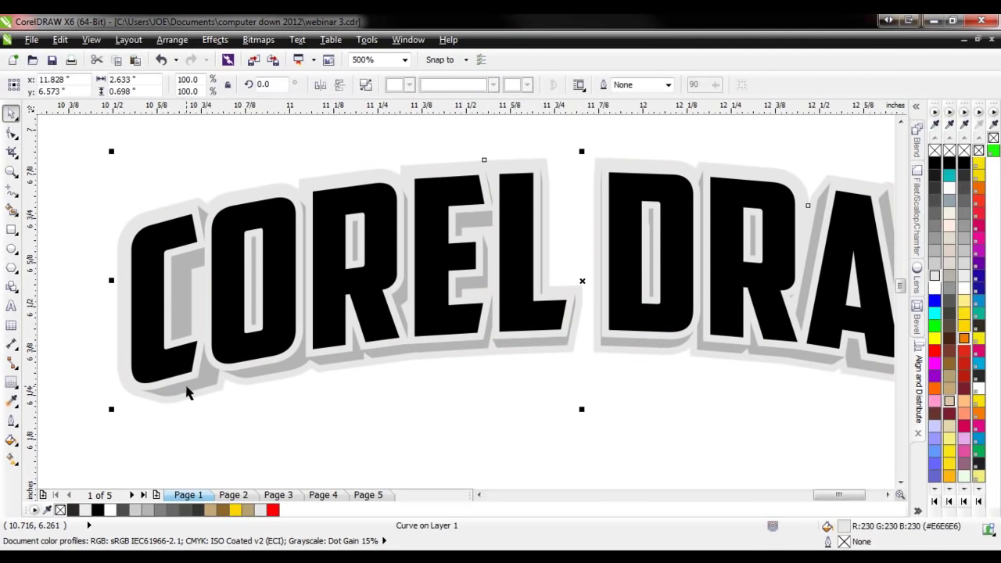
pyautogui.click(145, 384)
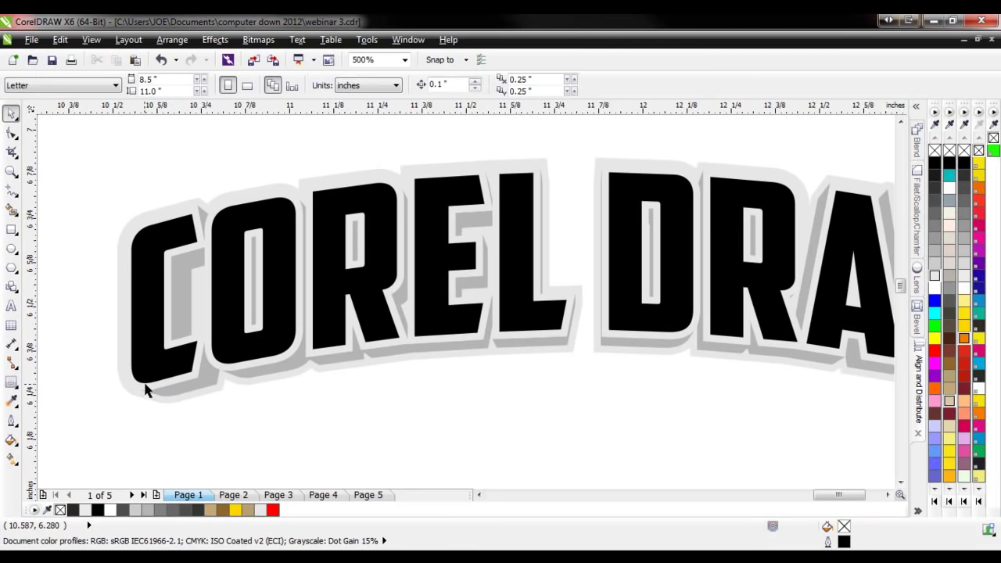
pyautogui.click(144, 384)
pyautogui.click(180, 400)
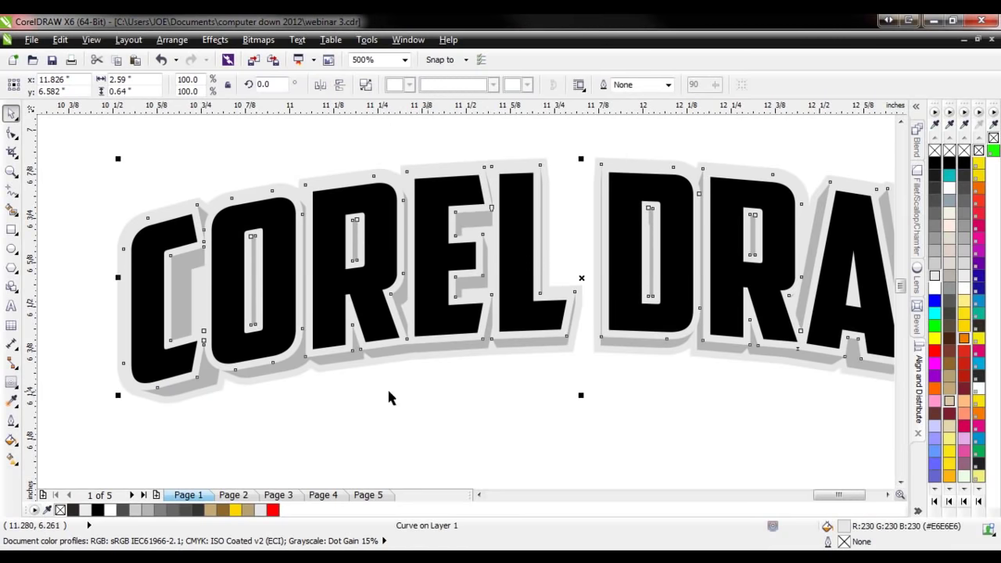
pyautogui.click(197, 384)
pyautogui.click(177, 404)
pyautogui.click(177, 396)
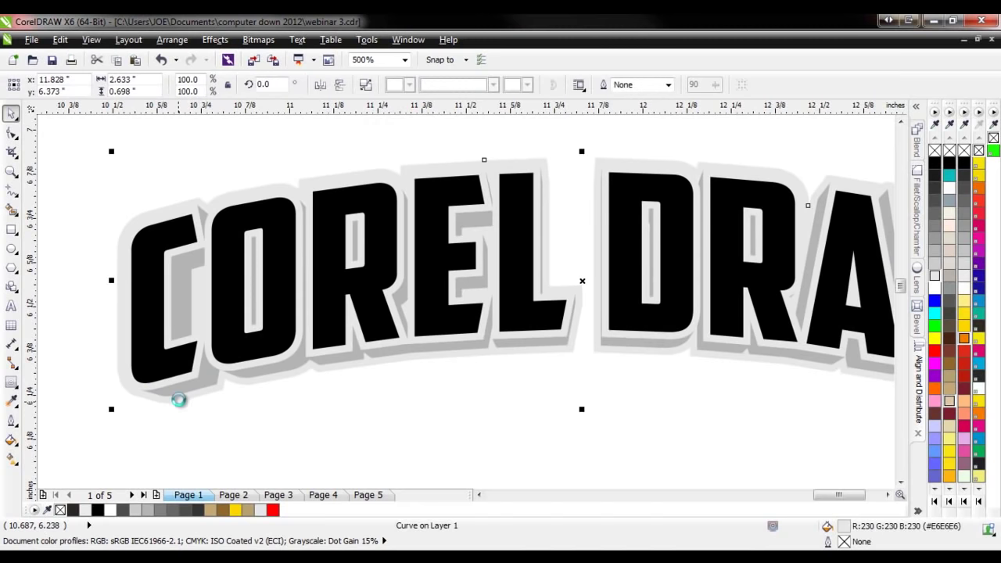
# - Nudge the outer light grey silhouette down and return it to its starting position behind the lettering
pyautogui.press('Down')
pyautogui.press('Down')
pyautogui.press('Up')
pyautogui.press('Up')
pyautogui.press('Up')
pyautogui.press('Up')
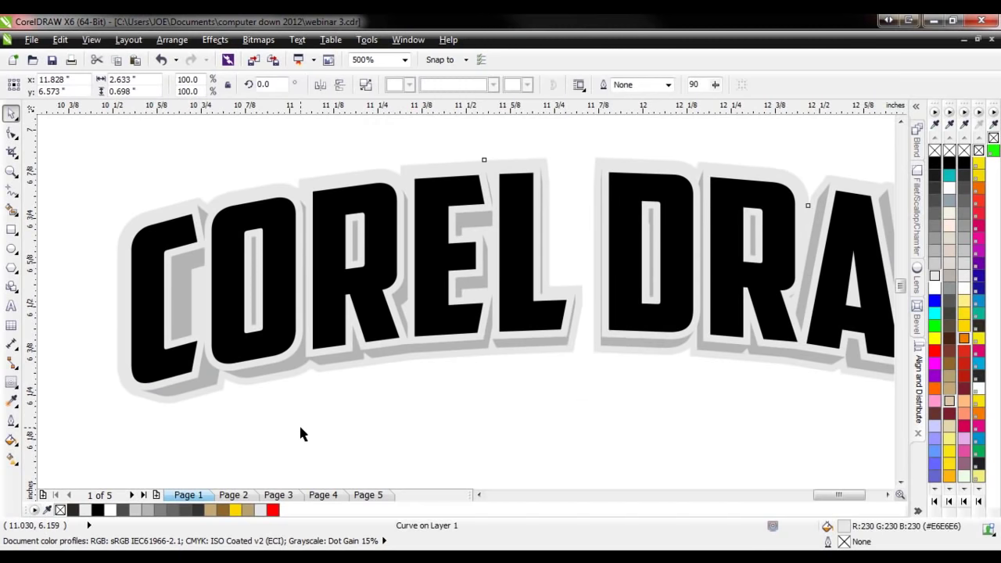
pyautogui.click(300, 434)
# - Extrude the outer light grey silhouette straight down with the vanishing point at 0.0, -0.568 inches, and outline it in black
pyautogui.click(205, 397)
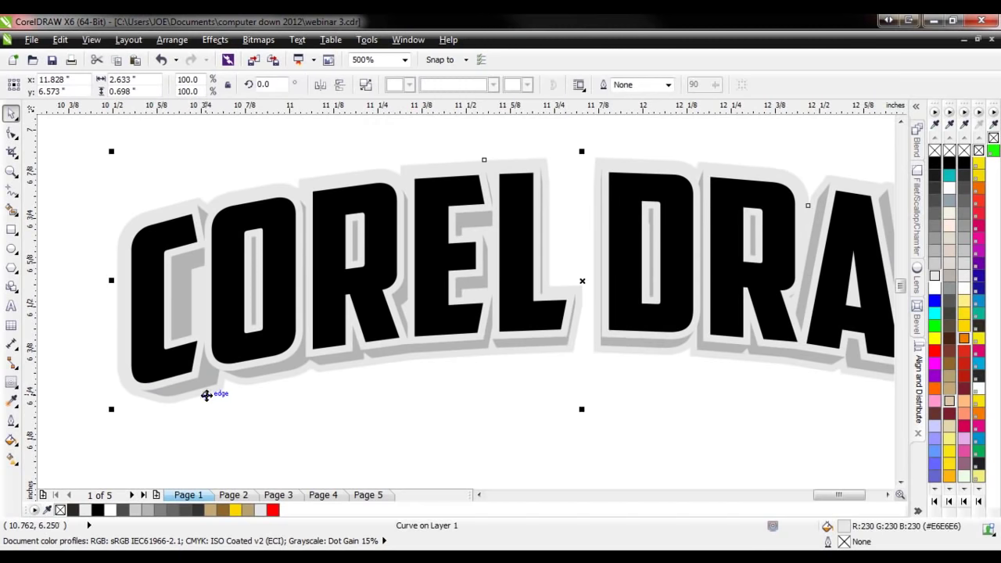
pyautogui.click(14, 388)
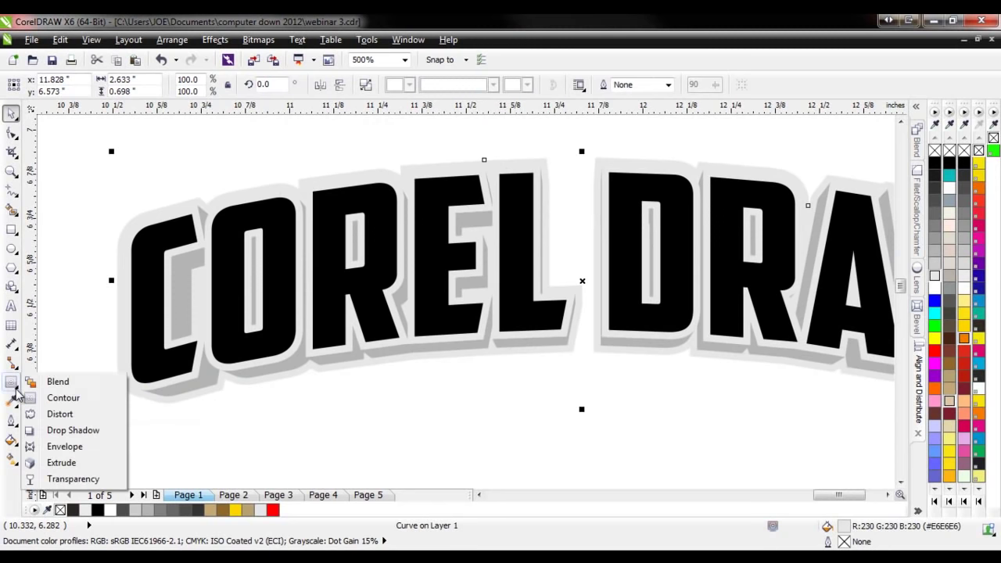
pyautogui.click(61, 463)
pyautogui.scroll(-1, 338, 380)
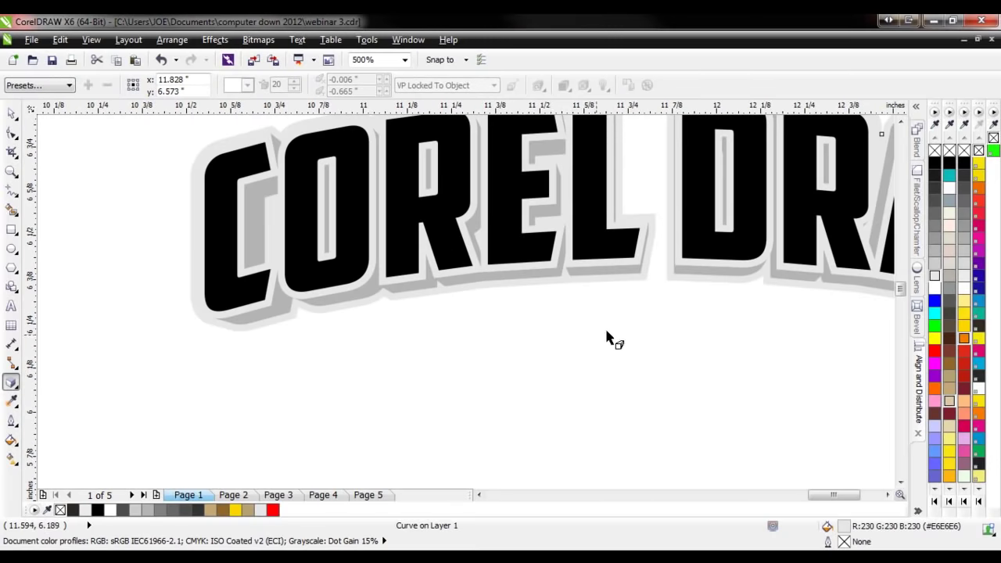
pyautogui.scroll(1, 565, 289)
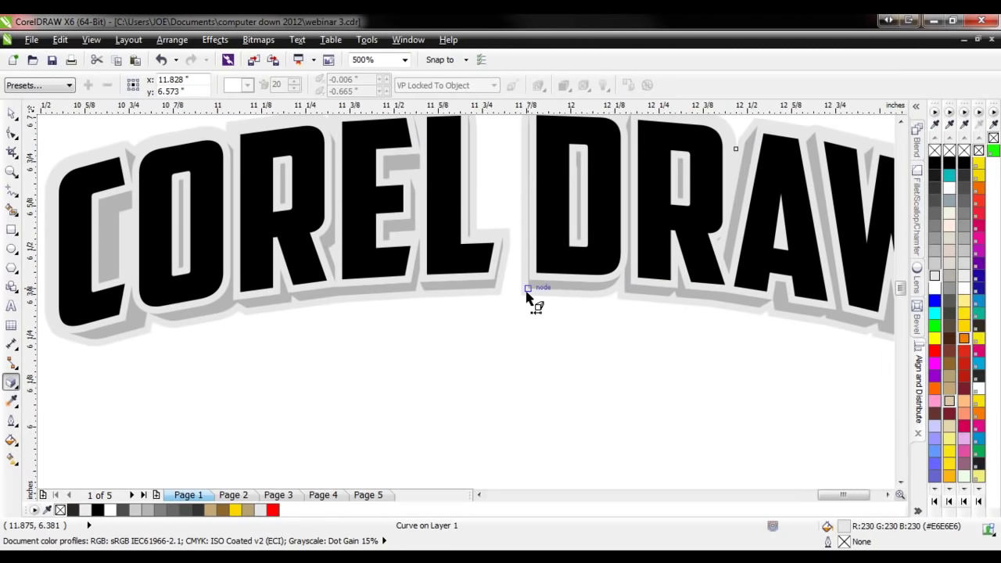
pyautogui.moveTo(522, 295); pyautogui.dragTo(491, 415)
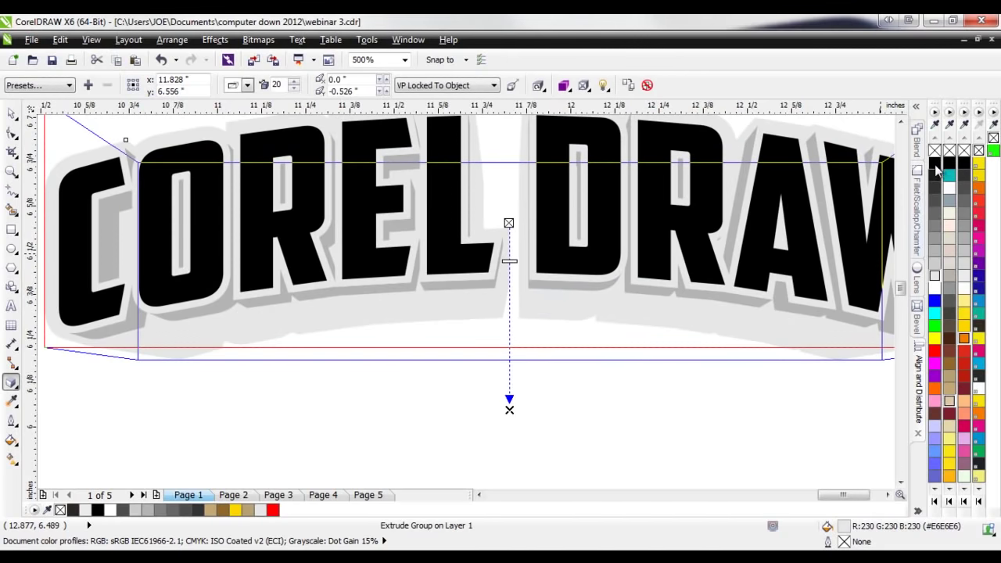
pyautogui.rightClick(936, 165)
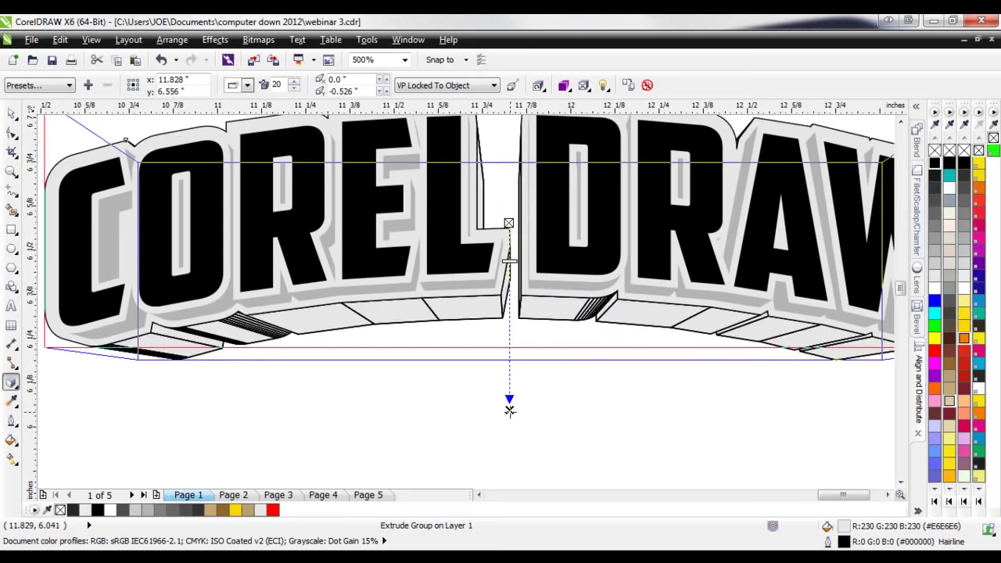
pyautogui.moveTo(509, 410); pyautogui.dragTo(509, 420)
# - Examine the nodes and side facets of the extrusion along the lower edge of the lettering
pyautogui.scroll(1, 216, 328)
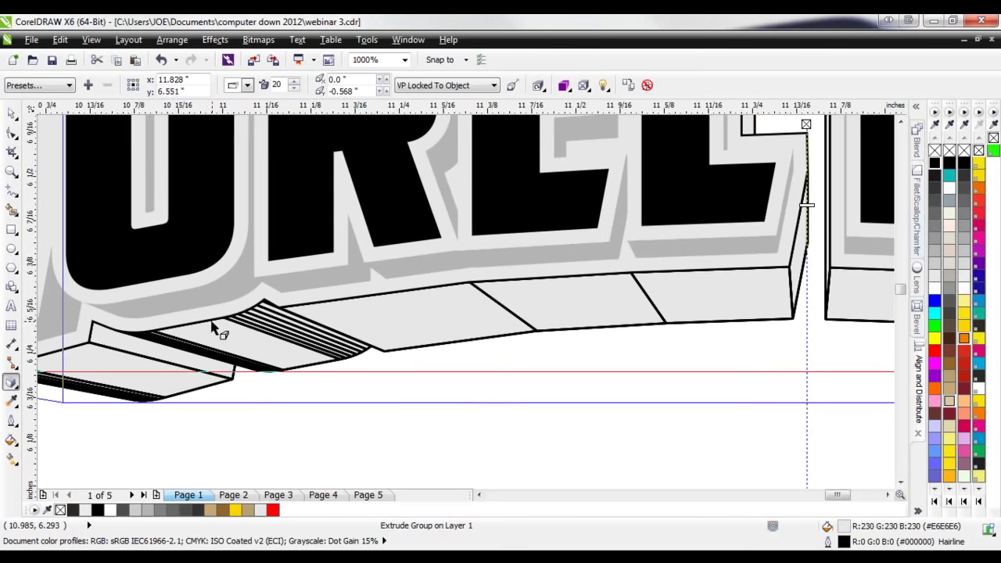
pyautogui.click(12, 135)
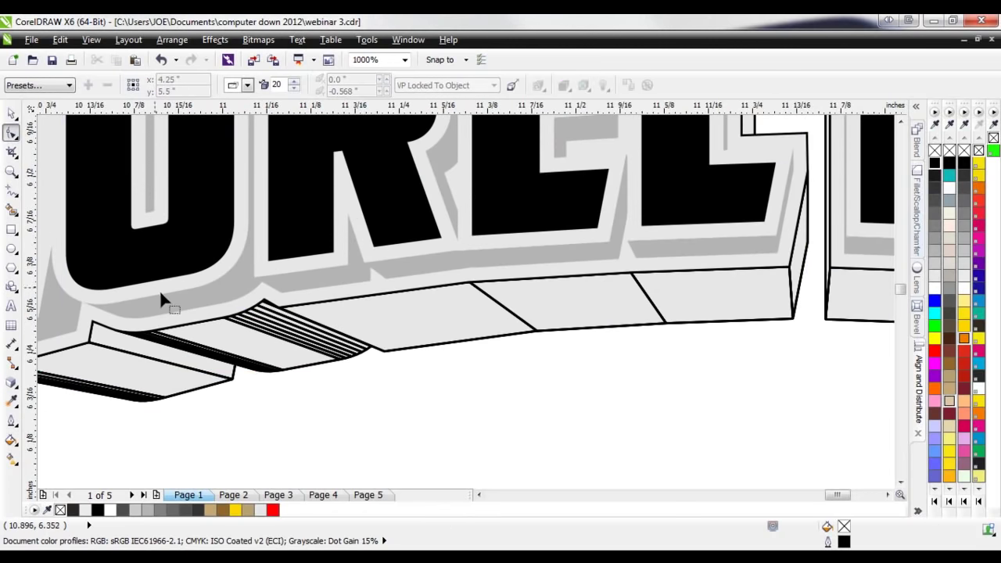
pyautogui.click(194, 329)
pyautogui.scroll(1, 244, 319)
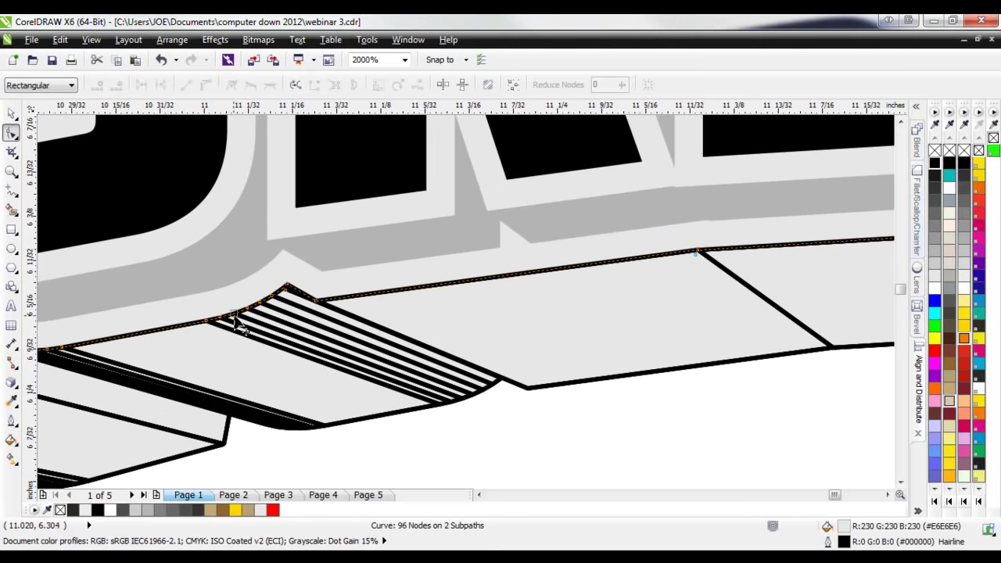
pyautogui.click(11, 115)
pyautogui.scroll(-2, 438, 374)
pyautogui.click(436, 341)
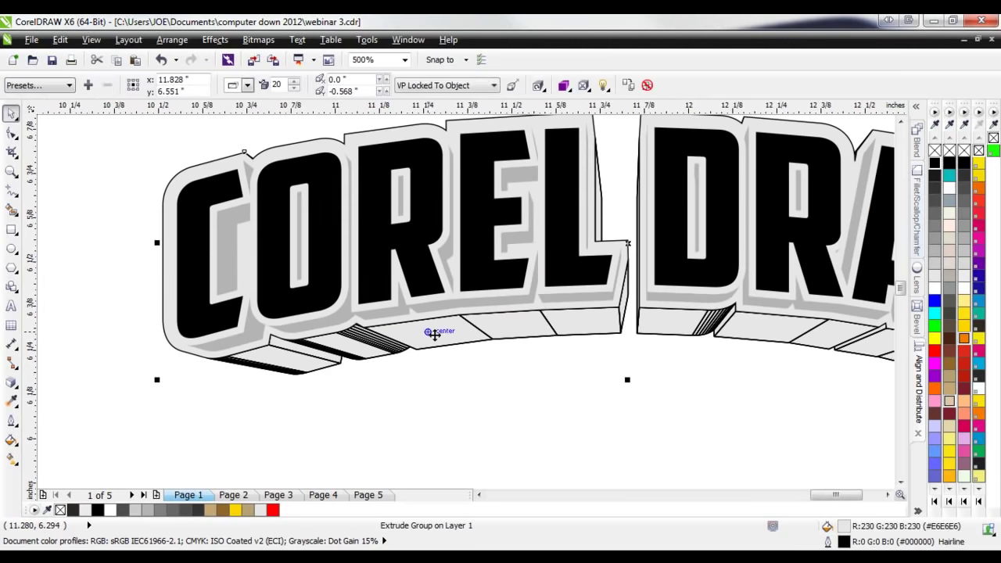
pyautogui.click(517, 368)
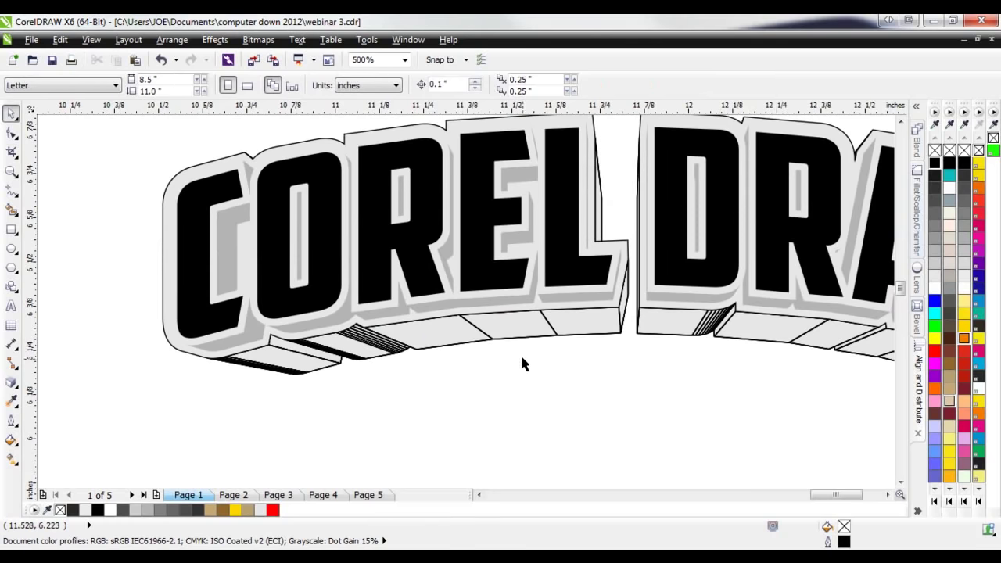
pyautogui.click(466, 338)
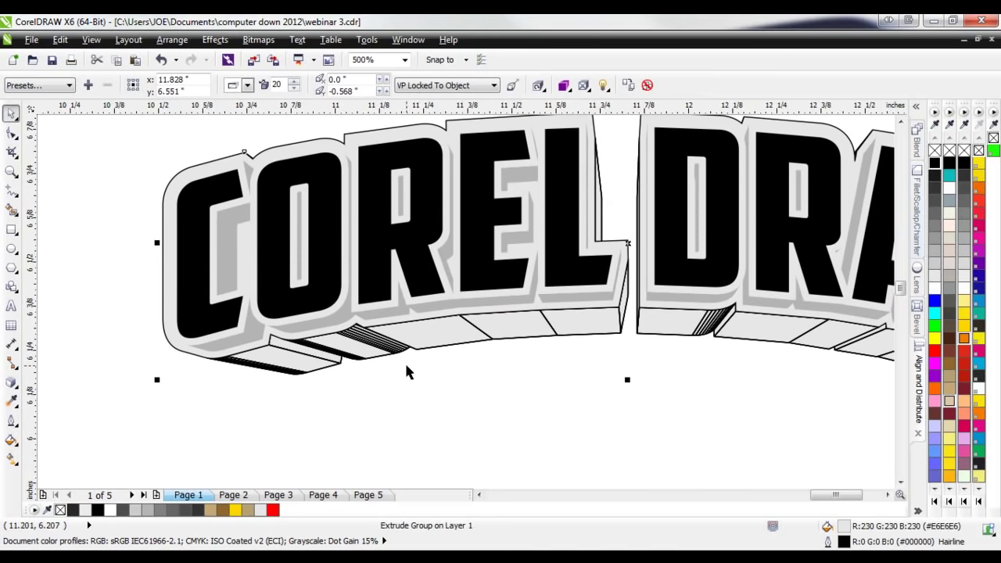
pyautogui.scroll(1, 364, 330)
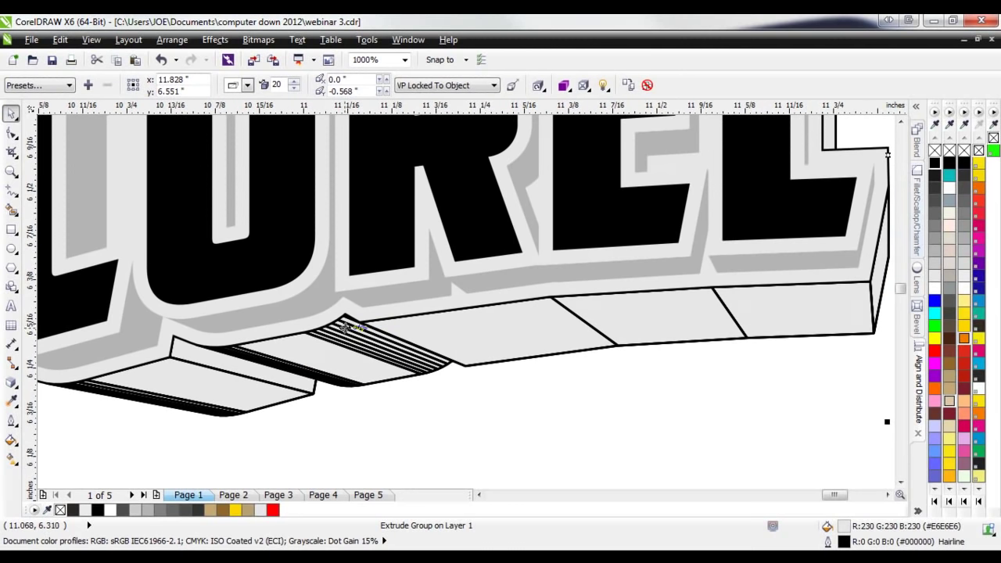
pyautogui.scroll(-1, 200, 362)
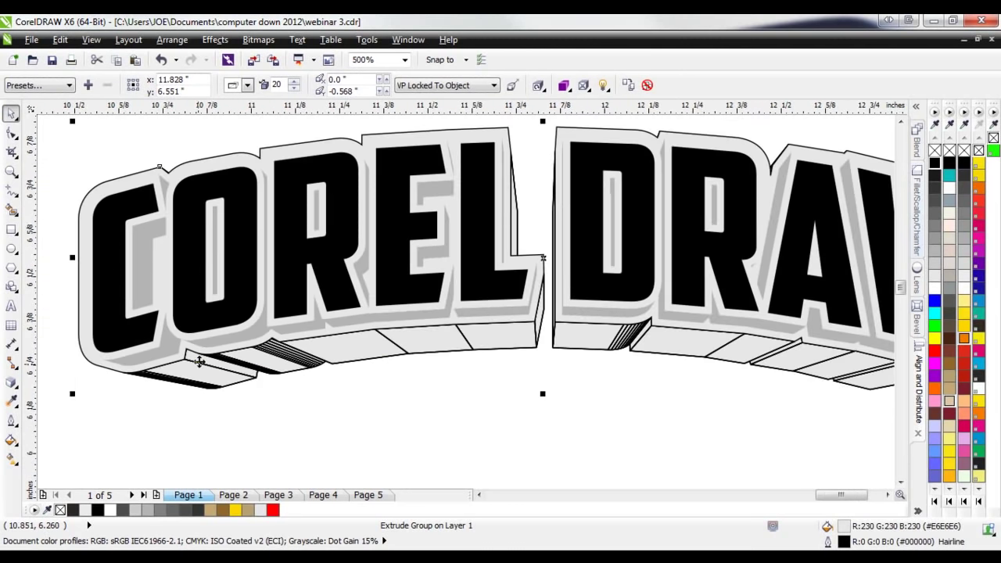
# - Set the depth of the silhouette's extrusion to 5
pyautogui.click(13, 387)
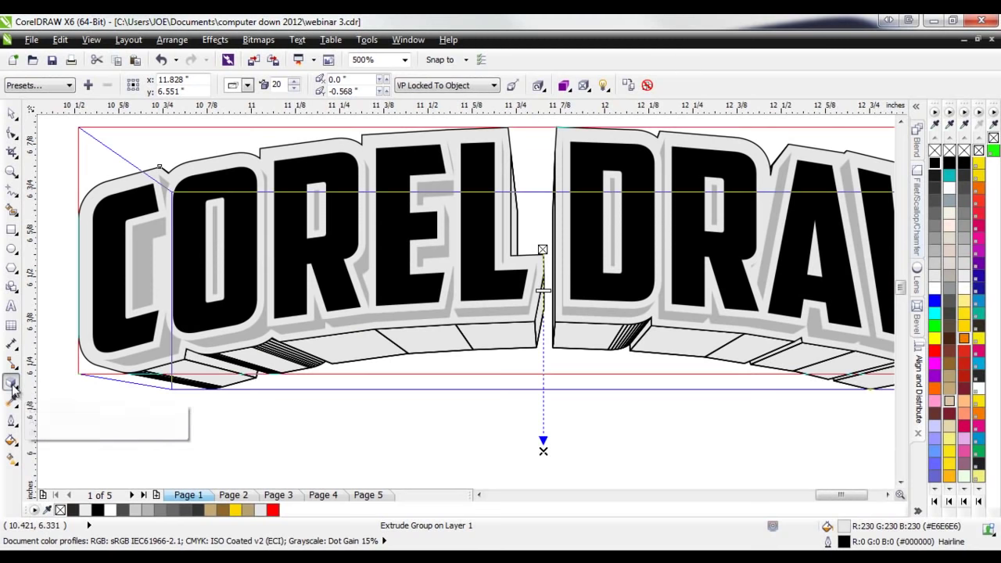
pyautogui.click(294, 89)
pyautogui.click(294, 89)
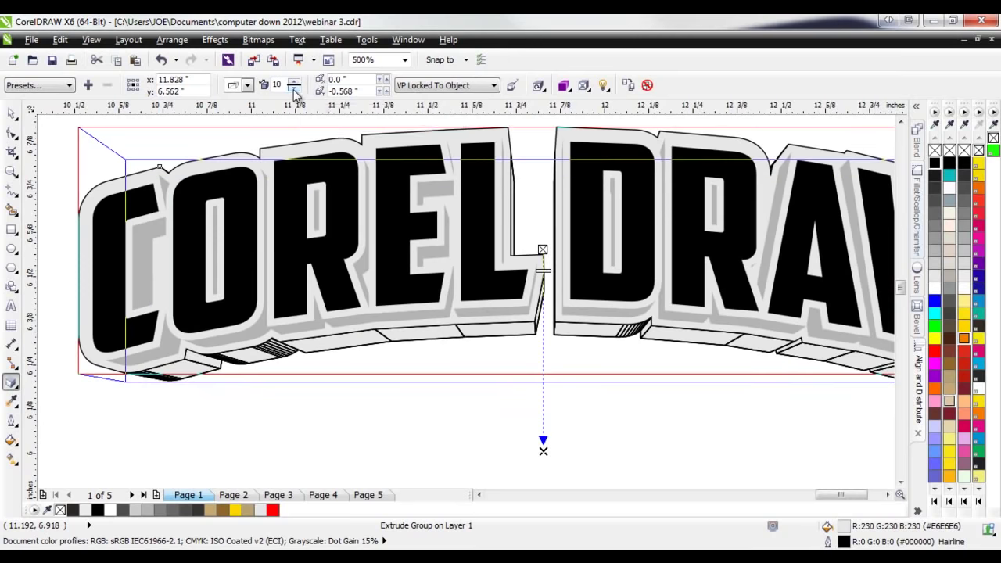
pyautogui.click(294, 90)
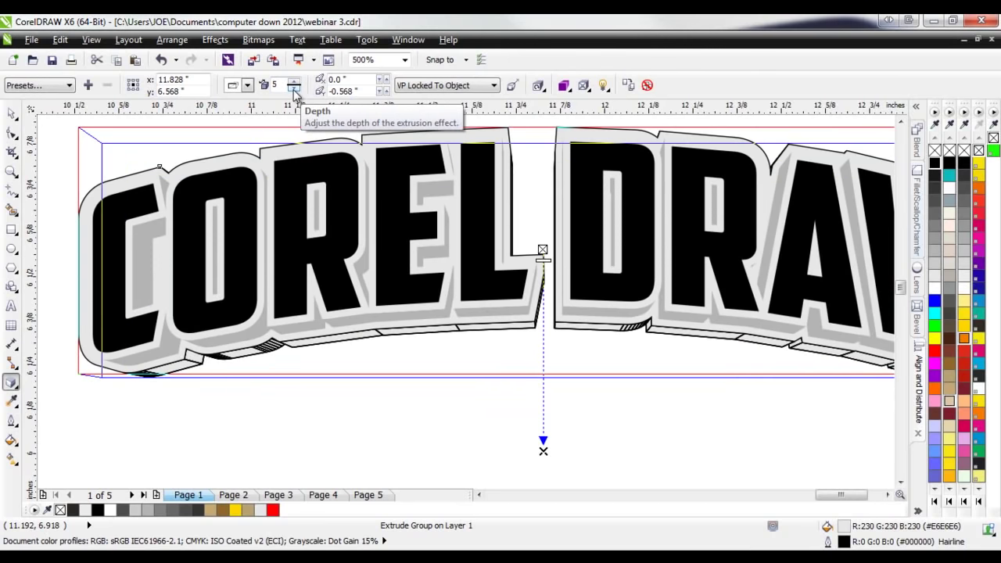
# - Break the extrude group apart to separate the extruded sides from the silhouette
pyautogui.click(12, 113)
pyautogui.click(496, 408)
pyautogui.rightClick(481, 335)
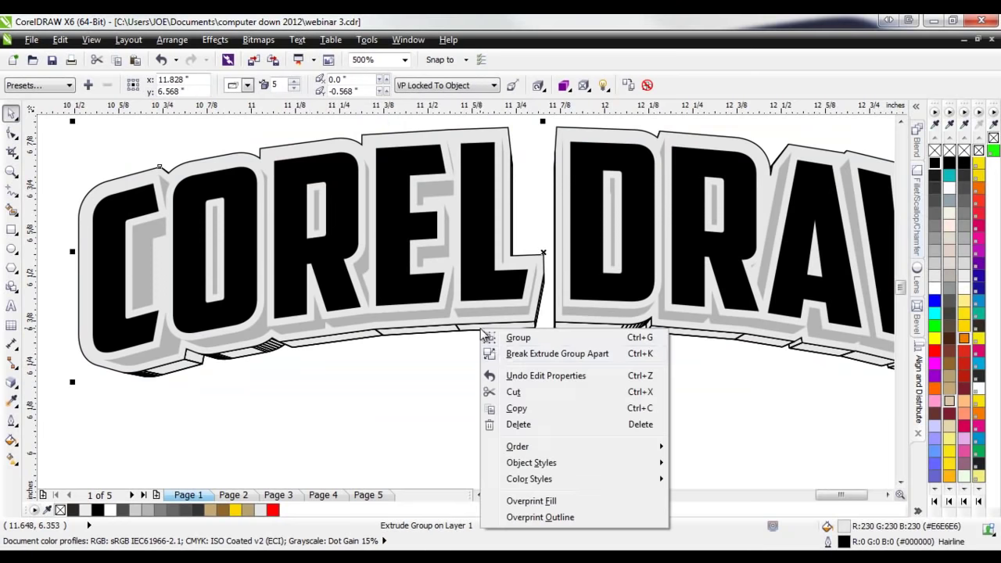
pyautogui.click(422, 378)
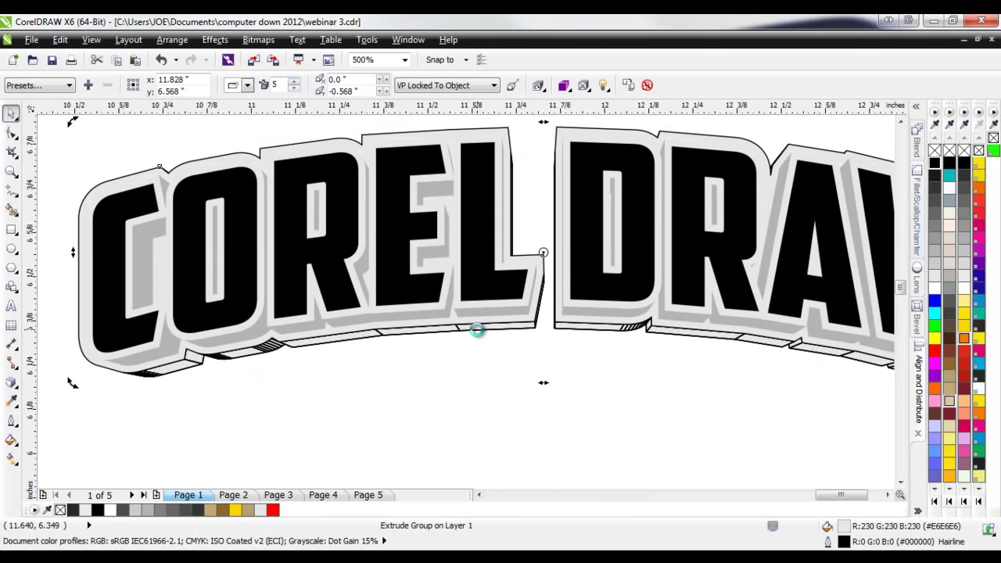
pyautogui.rightClick(479, 333)
pyautogui.click(509, 356)
# - Move the detached extruded sides down below the lettering, and undo the move
pyautogui.click(469, 386)
pyautogui.click(481, 333)
pyautogui.moveTo(480, 333); pyautogui.dragTo(501, 417)
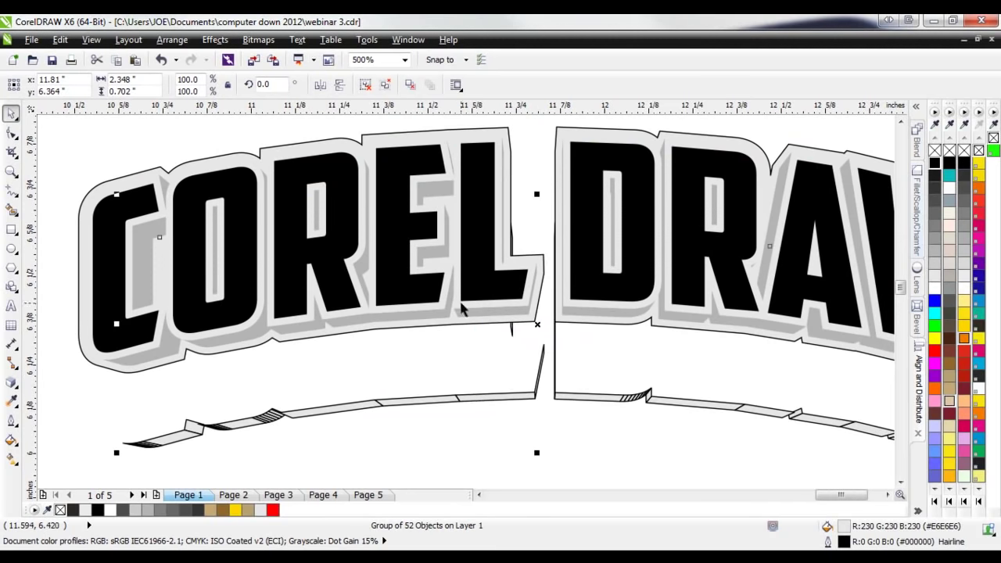
pyautogui.hotkey('ctrl', 'z')
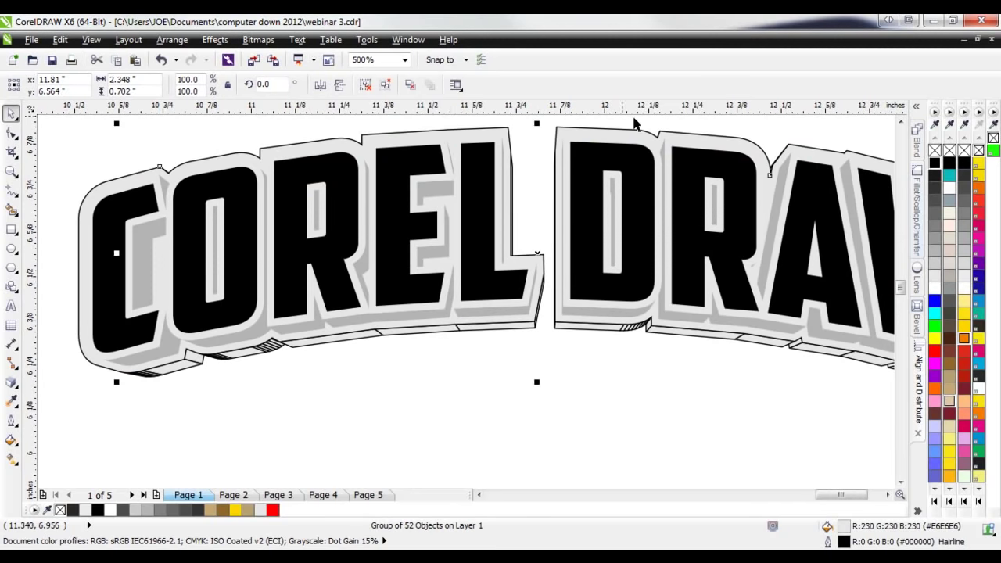
# - Weld the extruded side pieces into a single curve and fill it with grey #999999
pyautogui.click(387, 86)
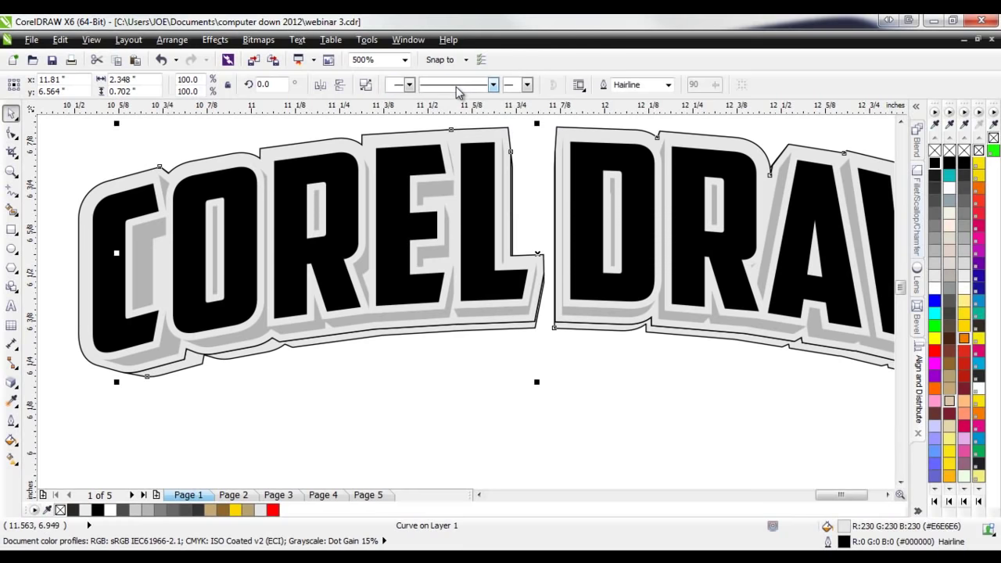
pyautogui.click(935, 247)
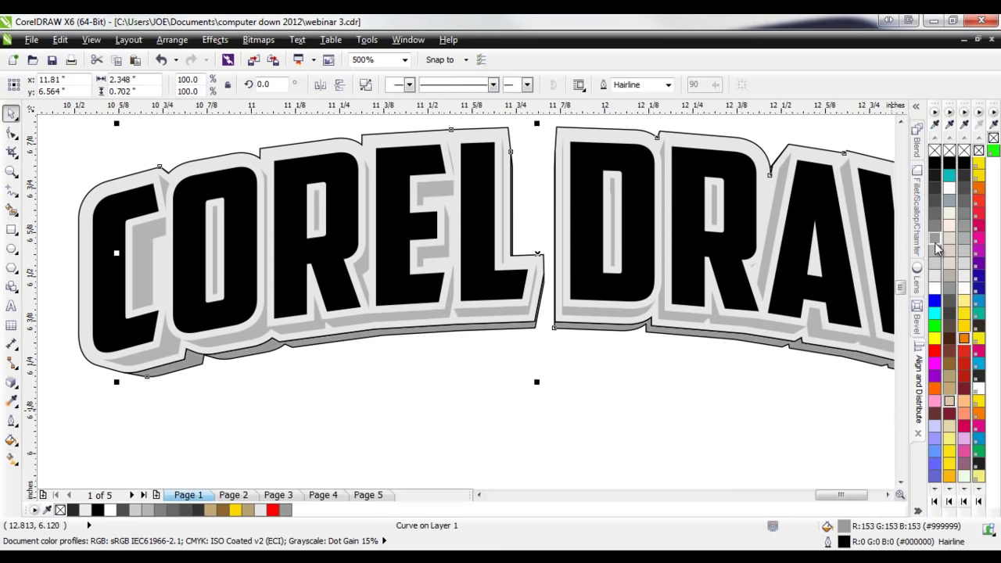
pyautogui.click(623, 417)
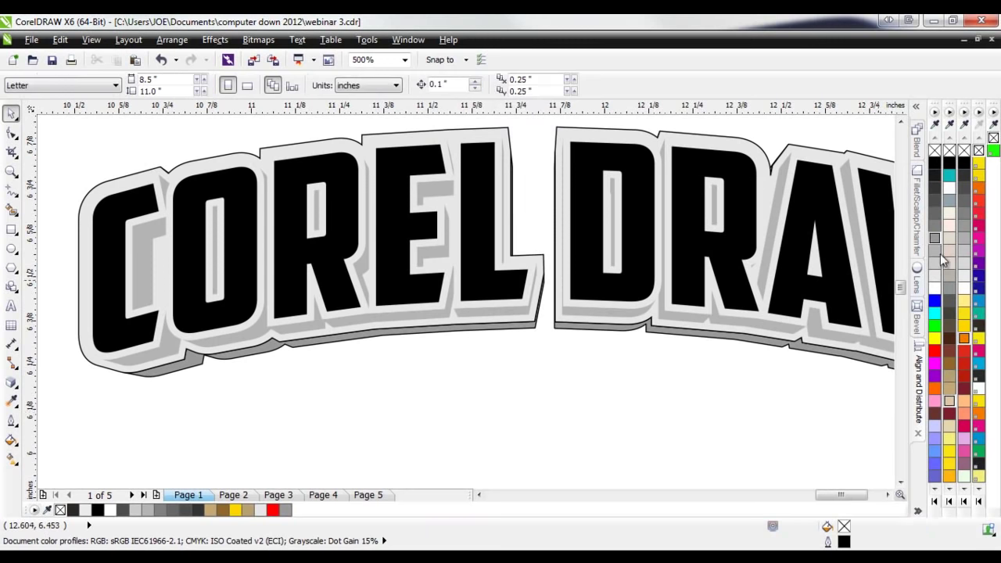
# - Remove the outline from both the outer silhouette border and its welded grey extrusion around the COREL DRAW lettering
pyautogui.click(528, 332)
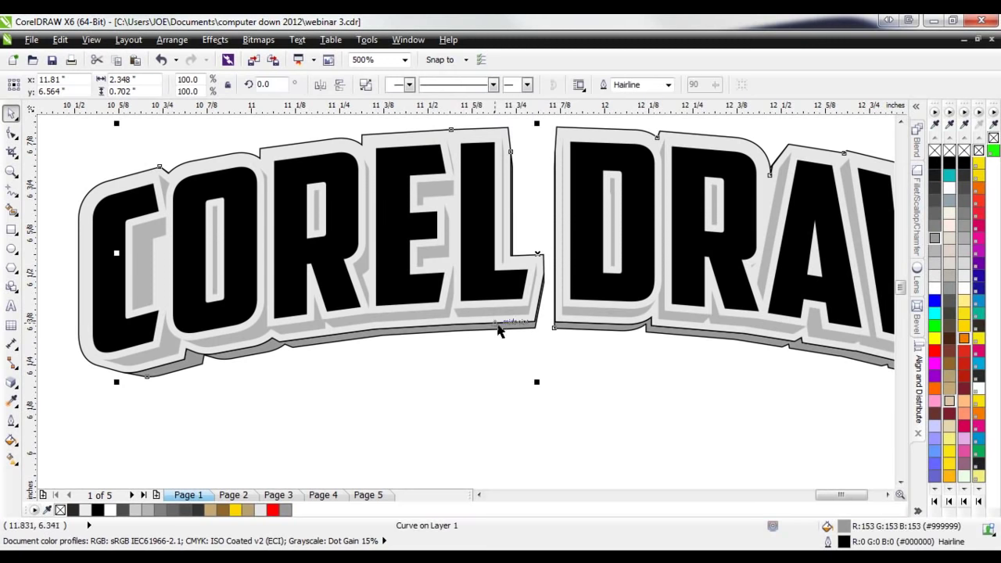
pyautogui.keyDown('shift'); pyautogui.click(78, 239); pyautogui.keyUp('shift')
pyautogui.click(12, 420)
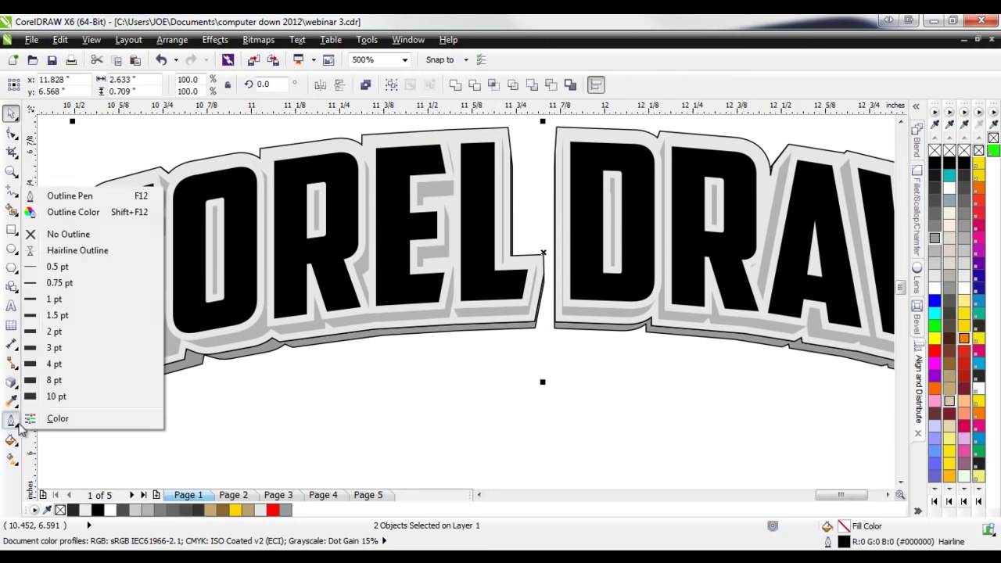
pyautogui.click(75, 233)
pyautogui.click(350, 389)
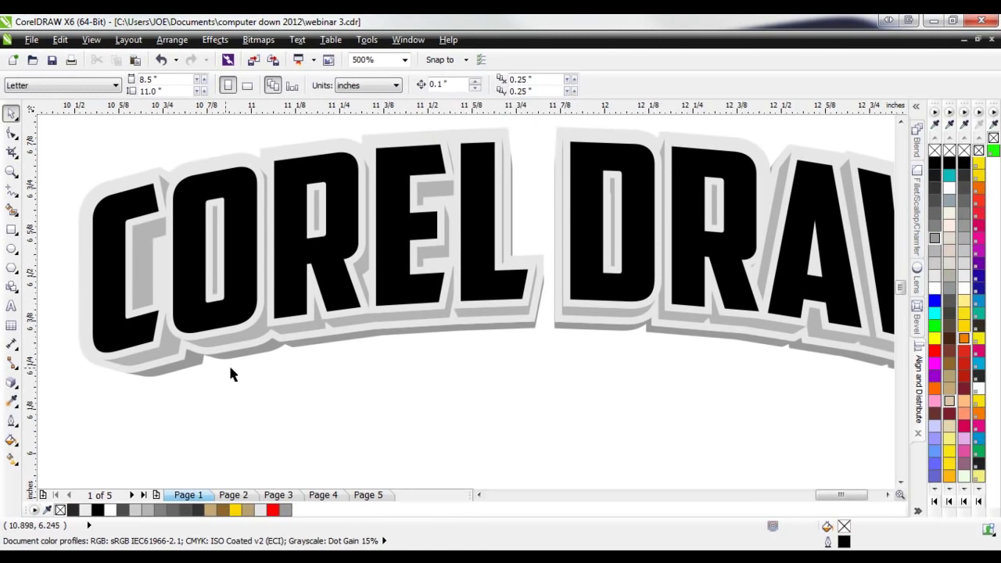
# - Examine the finished COLE BROTHERS AIR SHOW artwork for its lettering's inline strokes, cream border, gold extrusion and grey outer extrusion
pyautogui.scroll(-6, 488, 365)
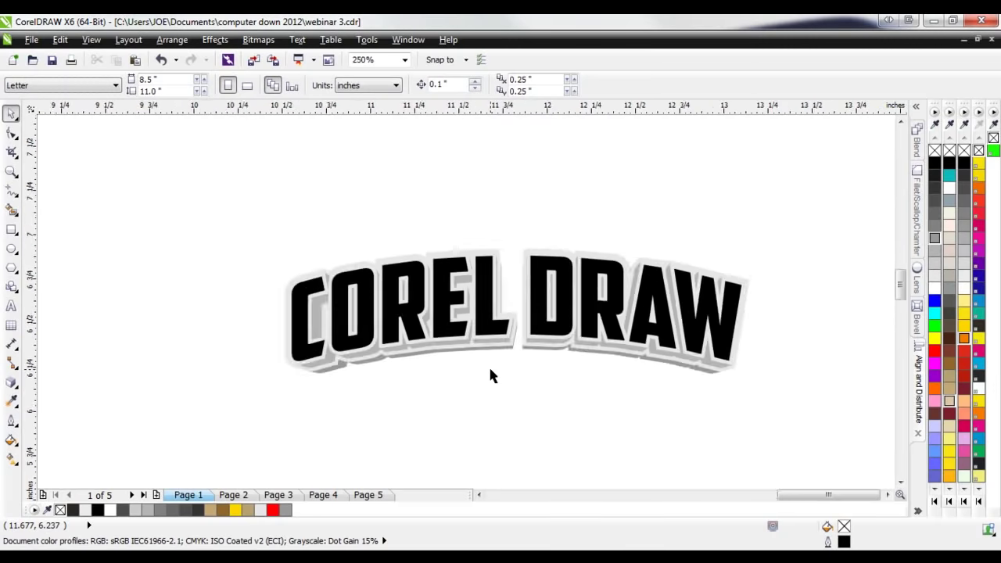
pyautogui.scroll(2, 343, 393)
pyautogui.scroll(4, 343, 392)
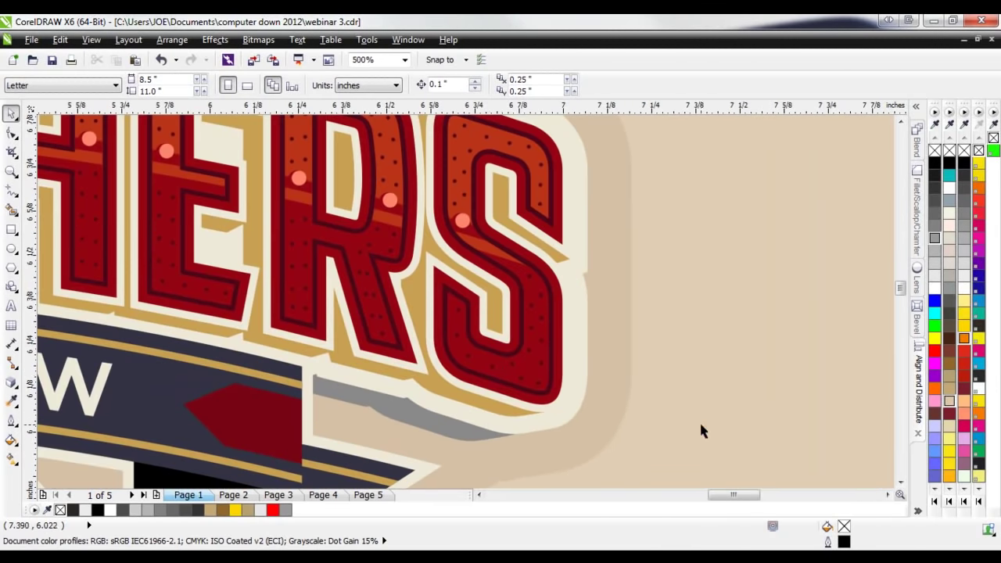
pyautogui.scroll(-2, 701, 428)
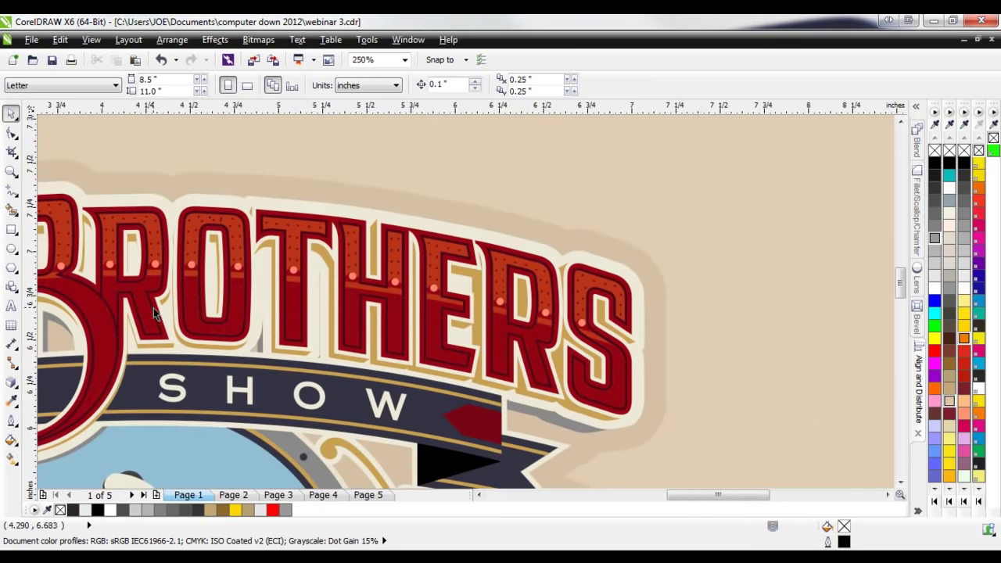
pyautogui.click(480, 496)
pyautogui.click(481, 496)
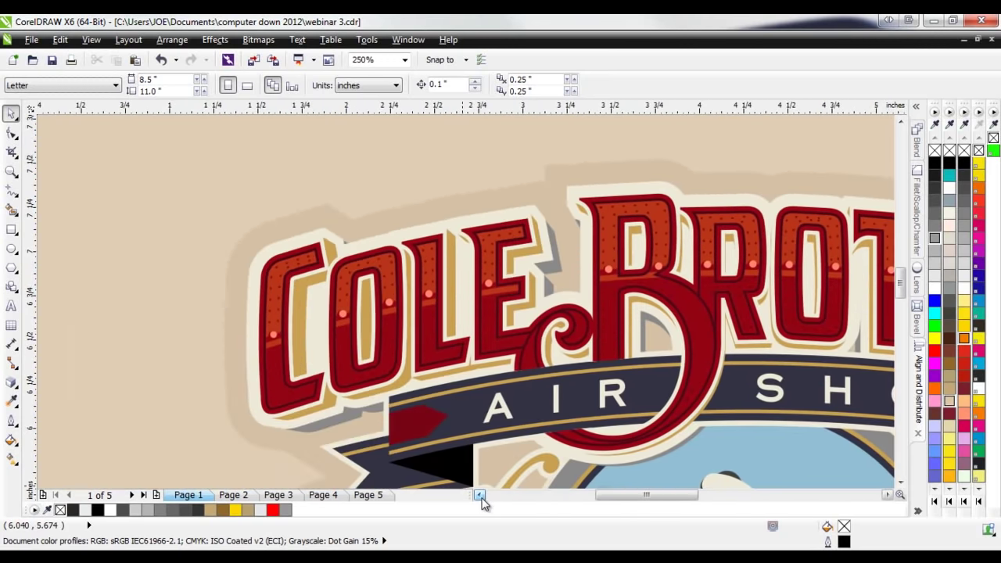
pyautogui.scroll(2, 277, 421)
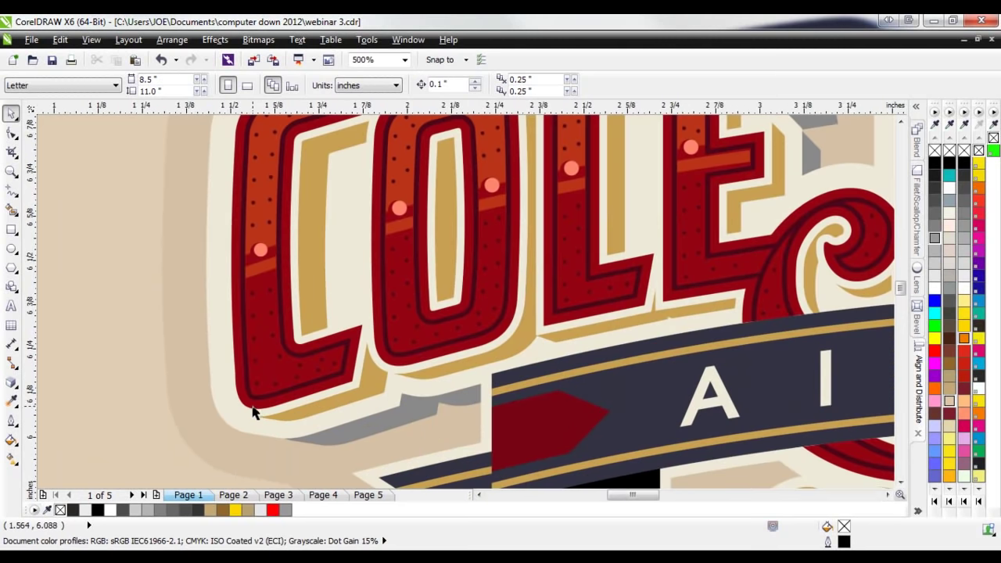
pyautogui.scroll(2, 254, 405)
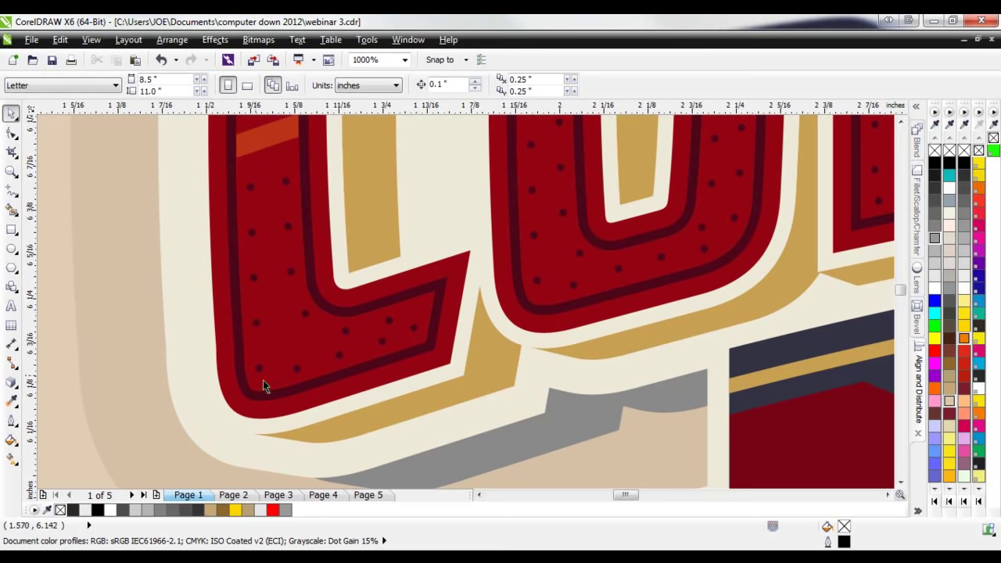
pyautogui.scroll(-2, 263, 380)
pyautogui.scroll(-1, 271, 395)
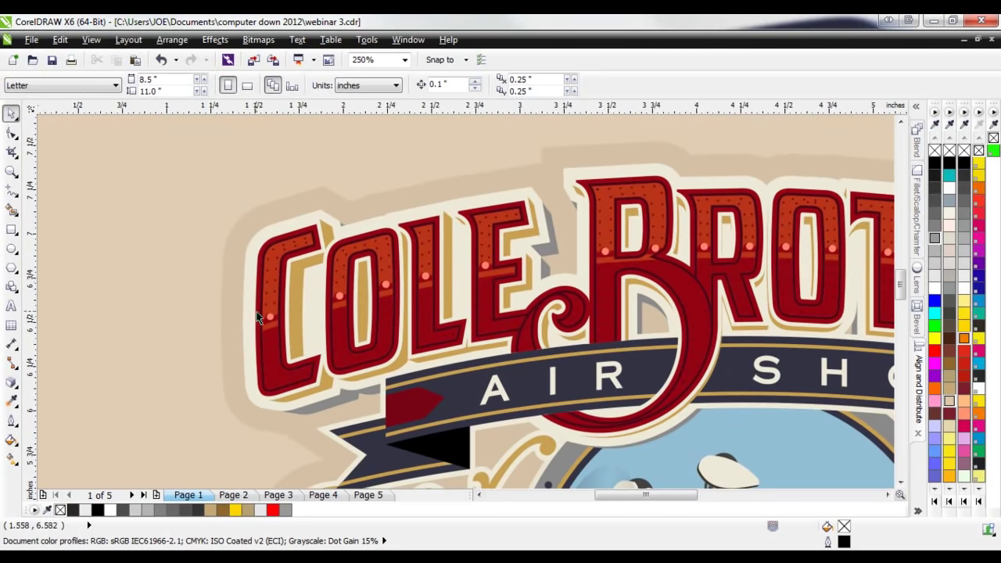
pyautogui.scroll(-1, 258, 317)
pyautogui.scroll(1, 436, 352)
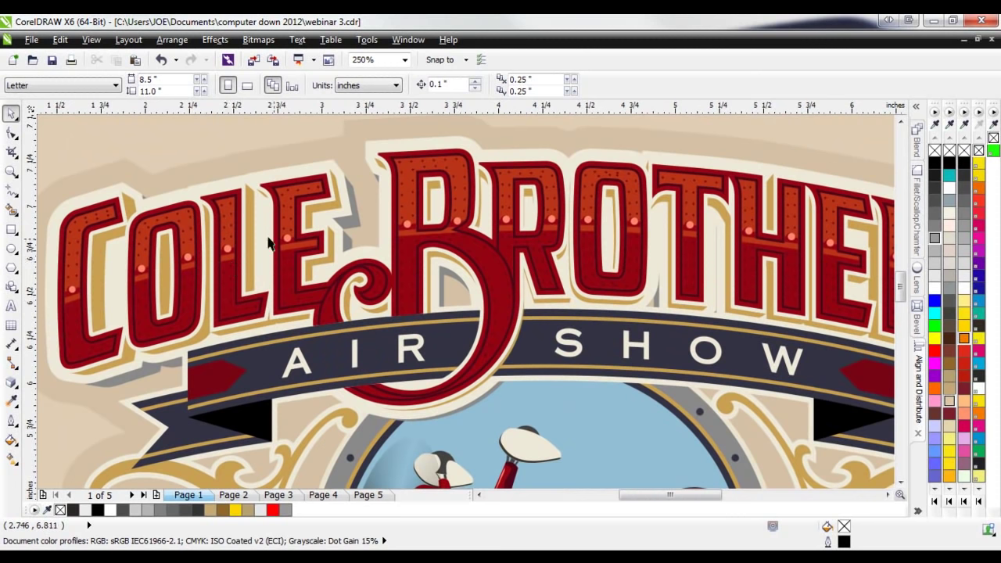
# - Examine the layered lettering of the Cole Brothers logo and of the COREL DRAW text beside the page
pyautogui.scroll(2, 55, 283)
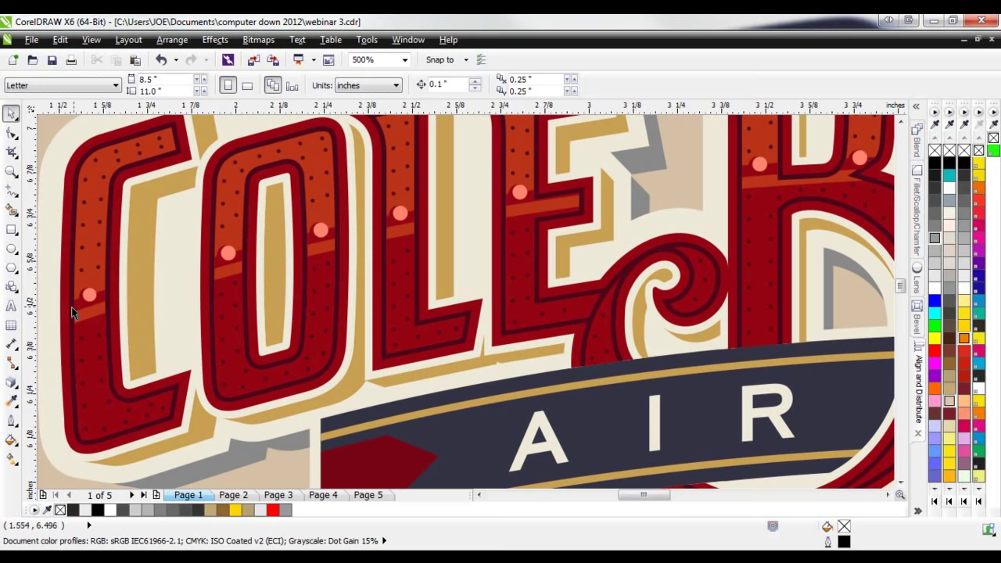
pyautogui.scroll(-2, 182, 262)
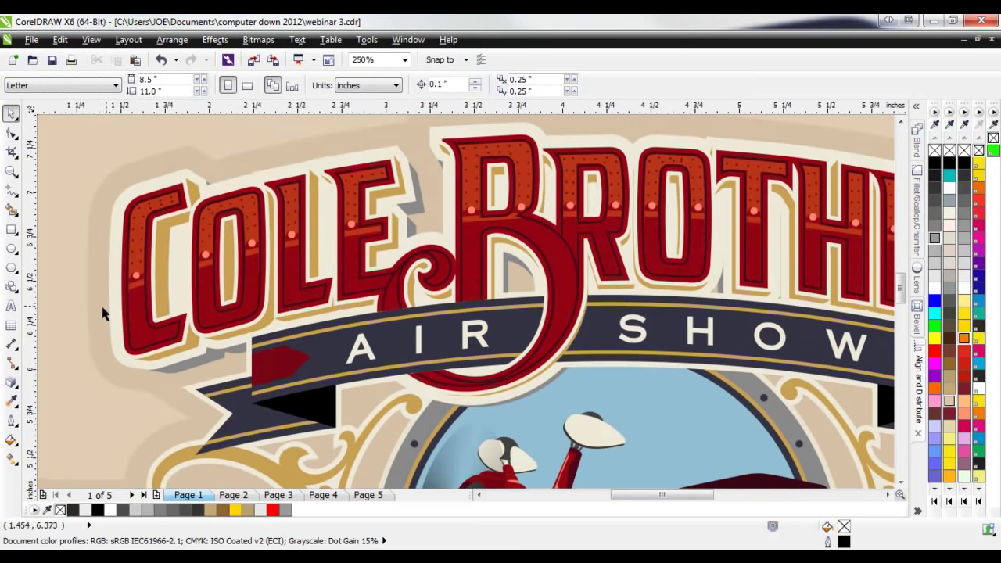
pyautogui.scroll(-1, 105, 314)
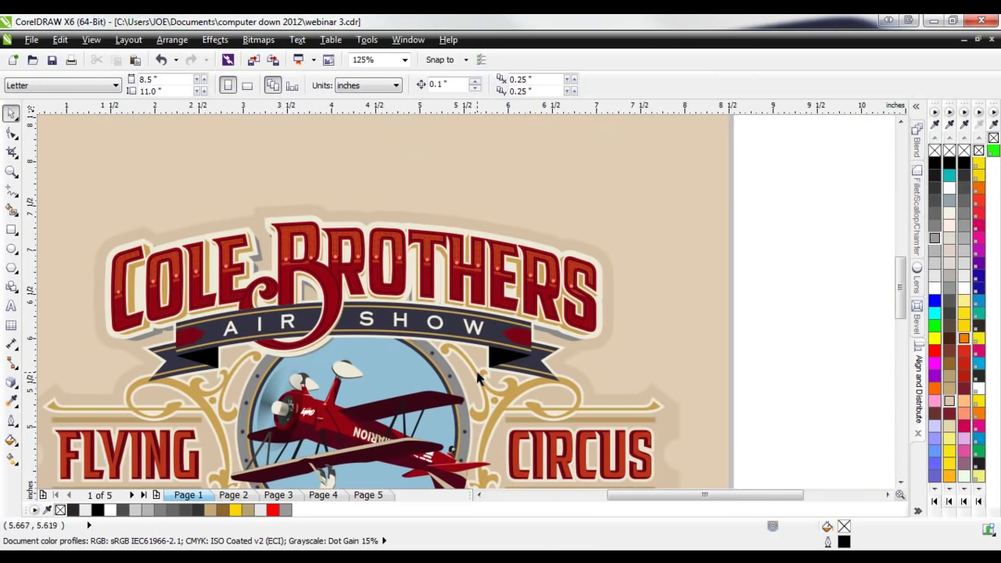
pyautogui.scroll(-2, 294, 296)
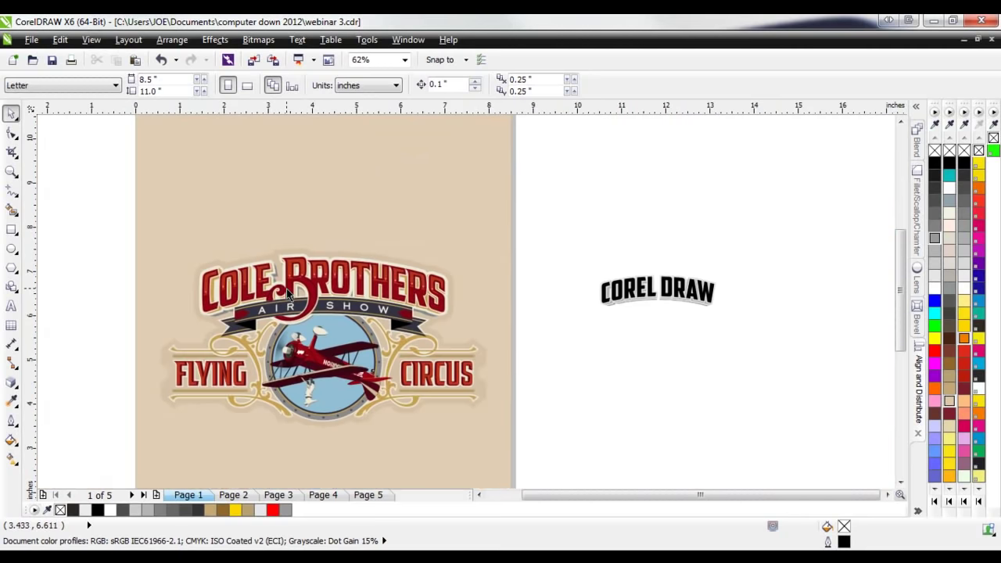
pyautogui.scroll(2, 454, 301)
pyautogui.scroll(1, 470, 298)
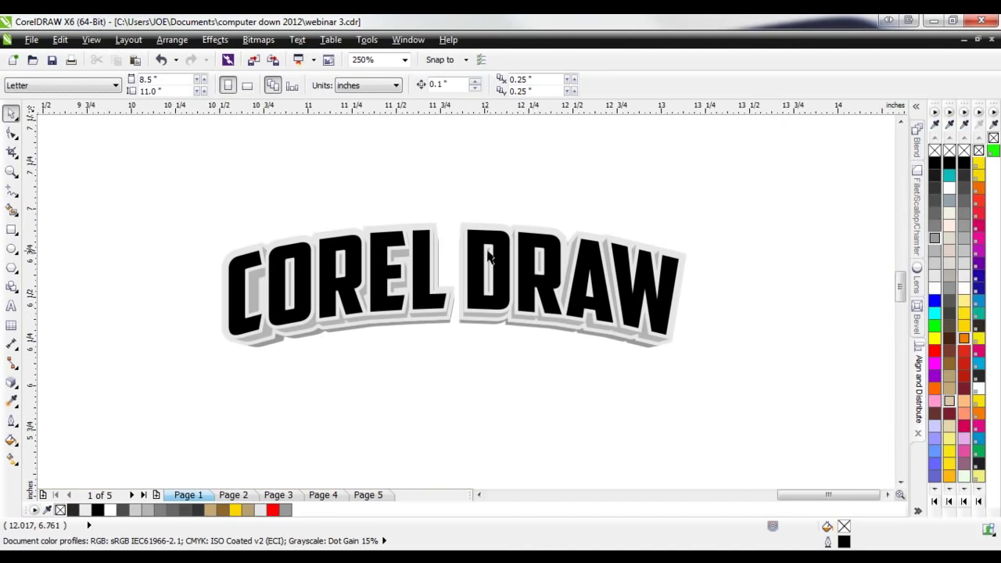
pyautogui.scroll(1, 440, 348)
pyautogui.scroll(-1, 439, 348)
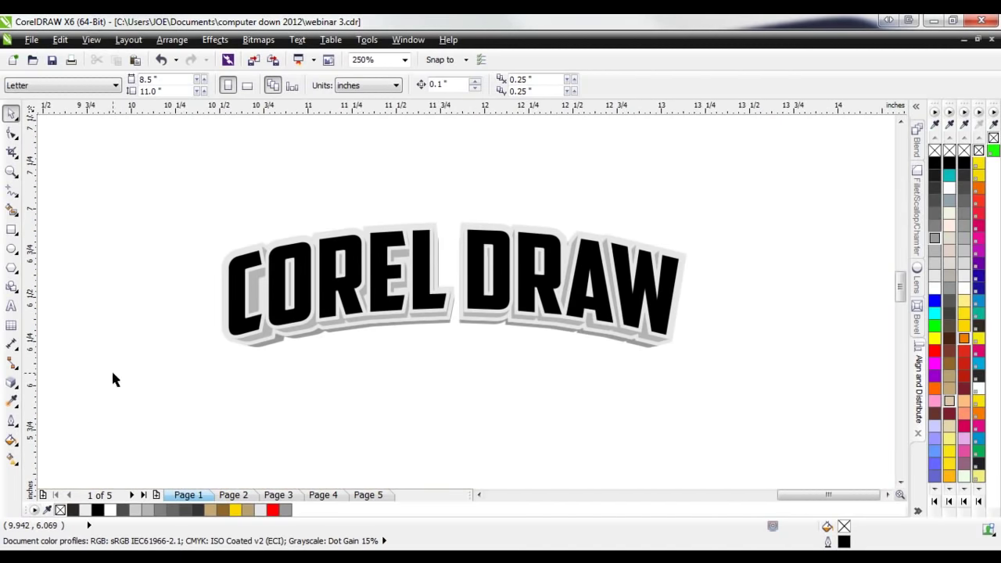
# - Draw a five-pointed star about 0.61 in wide and 0.58 in high just below the COREL DRAW lettering
pyautogui.click(17, 294)
pyautogui.click(13, 270)
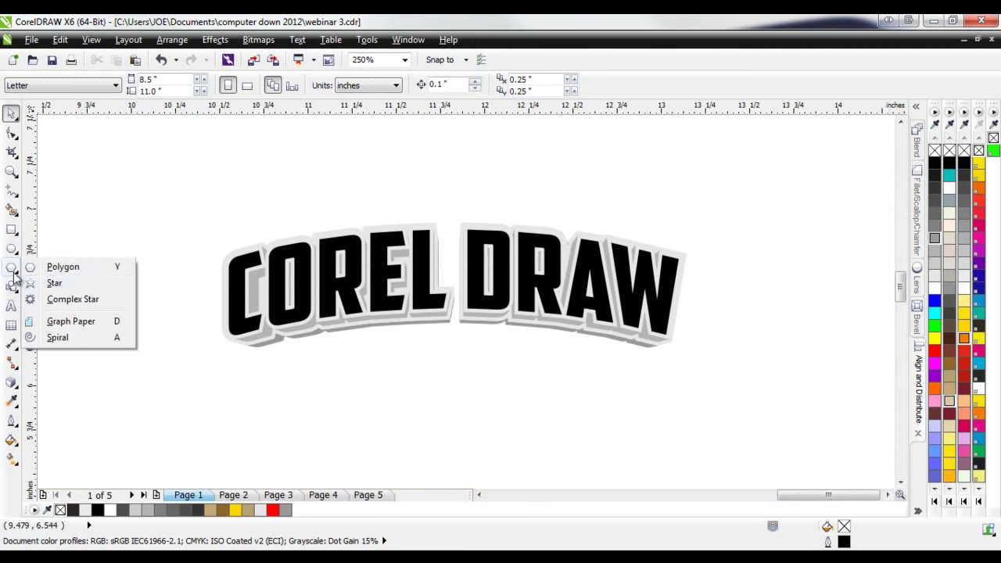
pyautogui.click(52, 284)
pyautogui.moveTo(399, 372); pyautogui.dragTo(468, 455)
pyautogui.press('Delete')
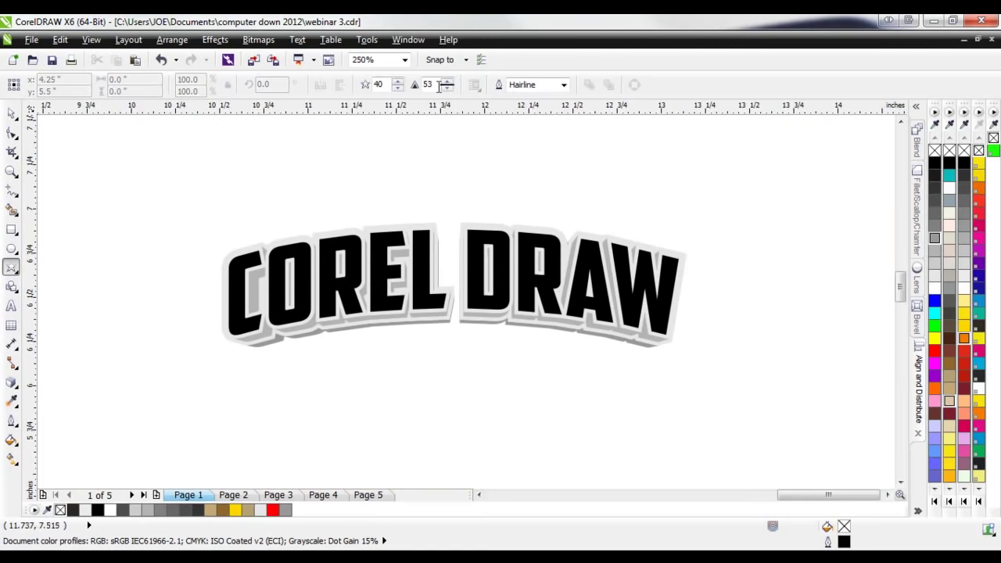
pyautogui.write('5')
pyautogui.moveTo(389, 388); pyautogui.dragTo(505, 485)
pyautogui.moveTo(448, 425); pyautogui.dragTo(459, 364)
pyautogui.click(12, 113)
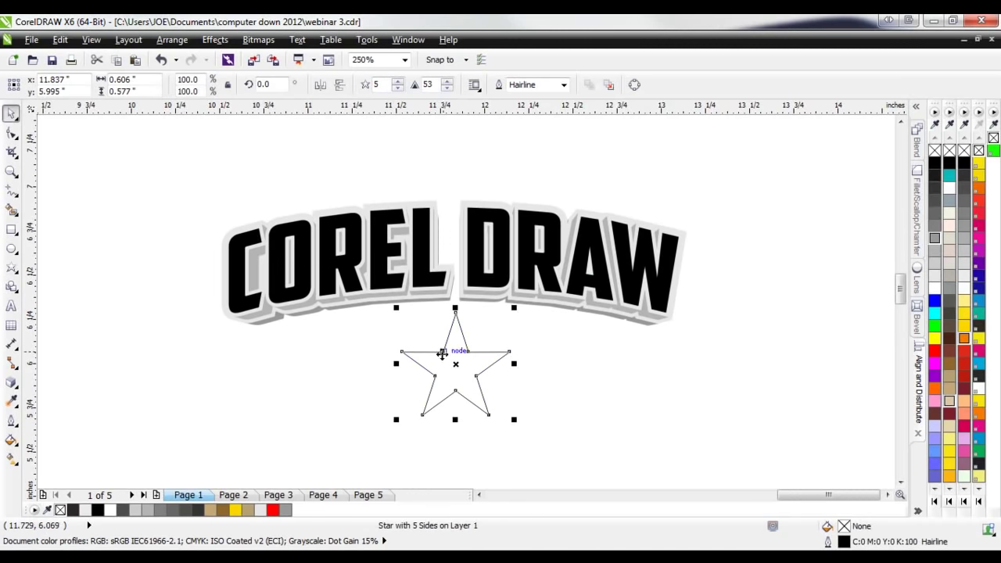
# - Convert the star to curves and fill it with light grey (#CCCCCC)
pyautogui.scroll(2, 452, 361)
pyautogui.rightClick(465, 369)
pyautogui.click(523, 62)
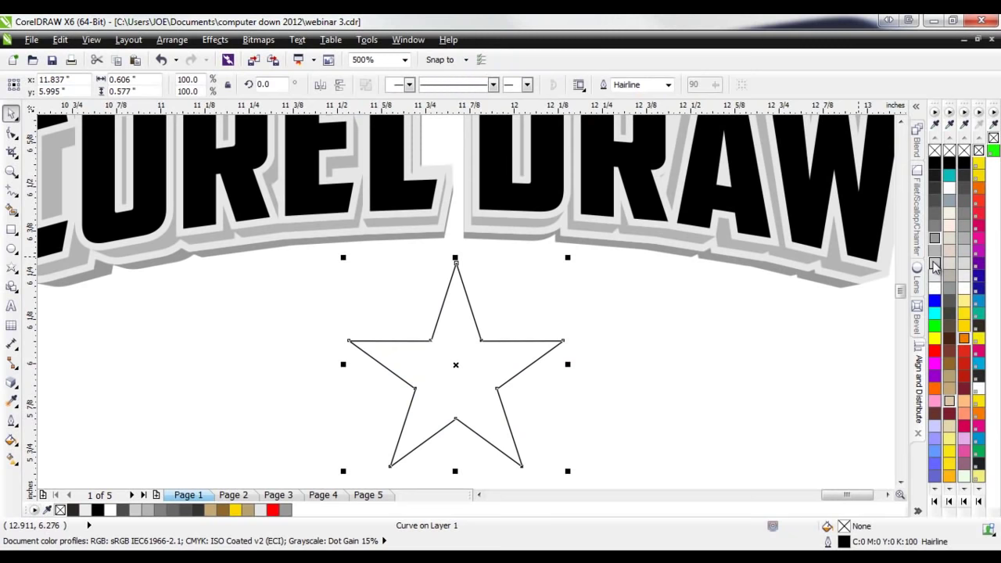
# - Extrude the grey star from its centre and rotate the extrusion freely in 3D
pyautogui.click(11, 385)
pyautogui.moveTo(459, 368)
pyautogui.mouseDown()
pyautogui.moveTo(477, 391)
pyautogui.moveTo(454, 364)
pyautogui.mouseUp()
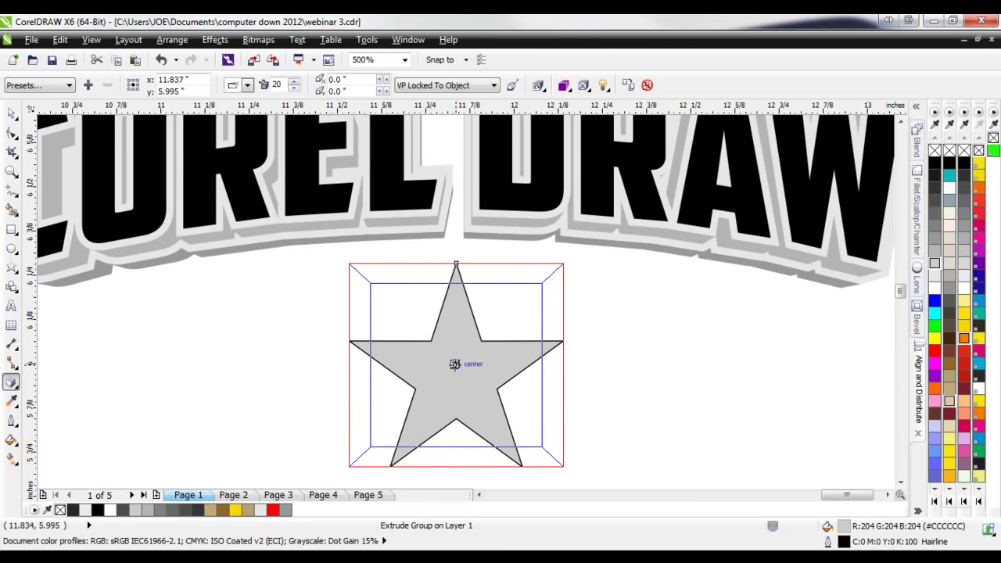
pyautogui.moveTo(454, 364)
pyautogui.mouseDown()
pyautogui.moveTo(392, 414)
pyautogui.moveTo(335, 436)
pyautogui.moveTo(251, 447)
pyautogui.moveTo(335, 430)
pyautogui.moveTo(456, 364)
pyautogui.mouseUp()
pyautogui.click(455, 364)
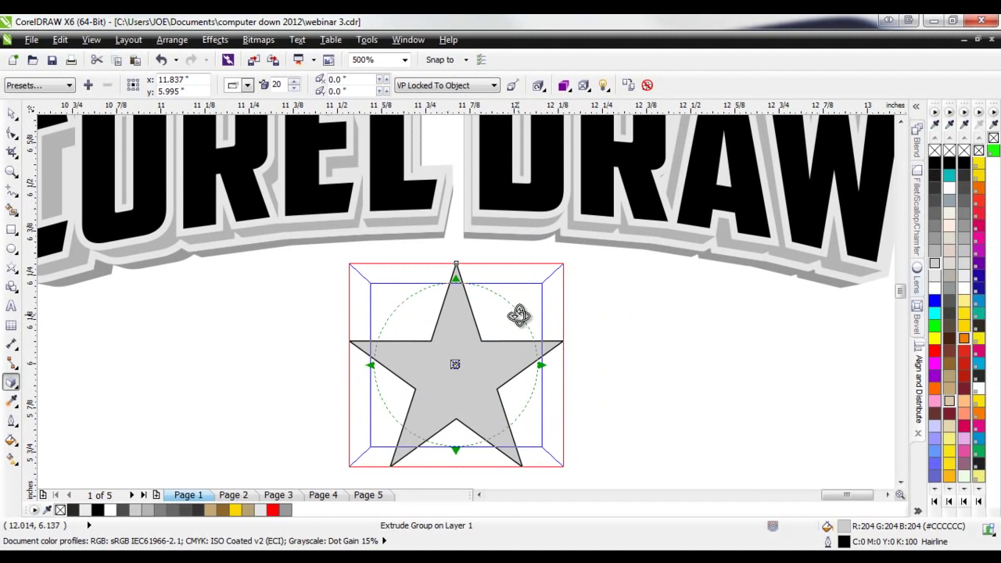
pyautogui.moveTo(414, 311)
pyautogui.mouseDown()
pyautogui.moveTo(398, 312)
pyautogui.moveTo(405, 322)
pyautogui.mouseUp()
pyautogui.moveTo(405, 357); pyautogui.dragTo(416, 351)
# - Set the star's extrusion depth to 5 and turn the extruded star freely to another angle
pyautogui.click(295, 88)
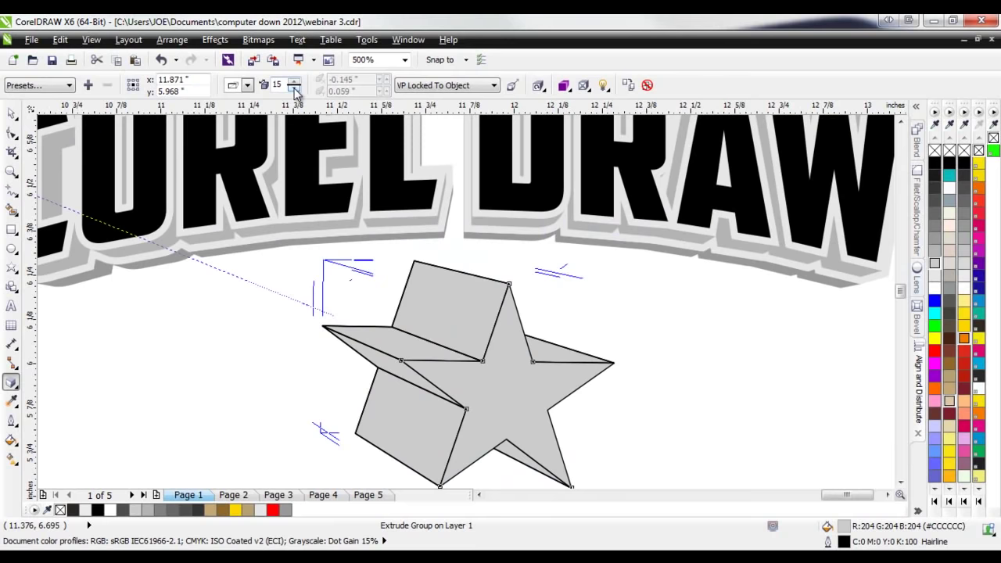
pyautogui.click(295, 88)
pyautogui.click(295, 89)
pyautogui.moveTo(454, 380); pyautogui.dragTo(470, 362)
pyautogui.click(539, 86)
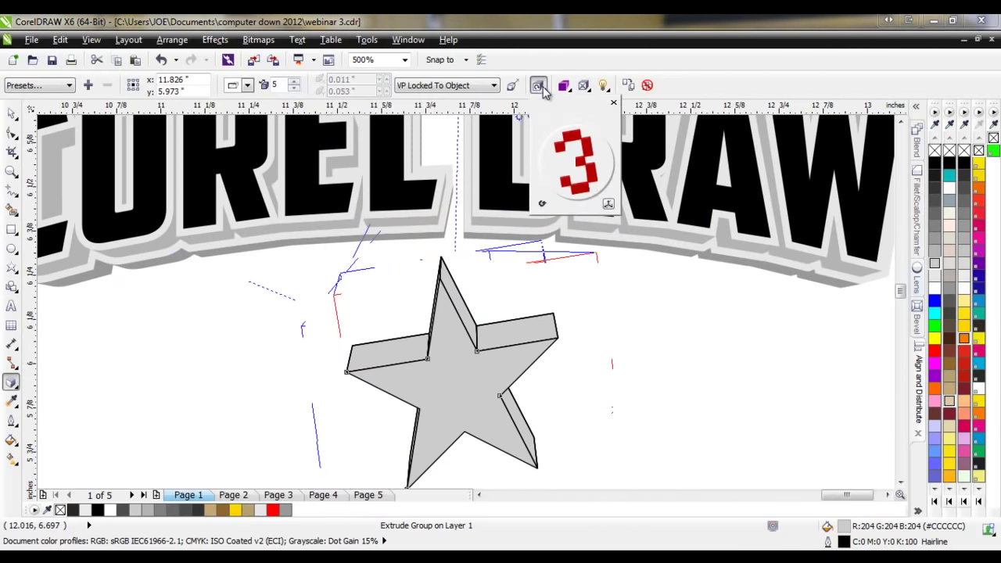
pyautogui.moveTo(599, 196); pyautogui.dragTo(605, 205)
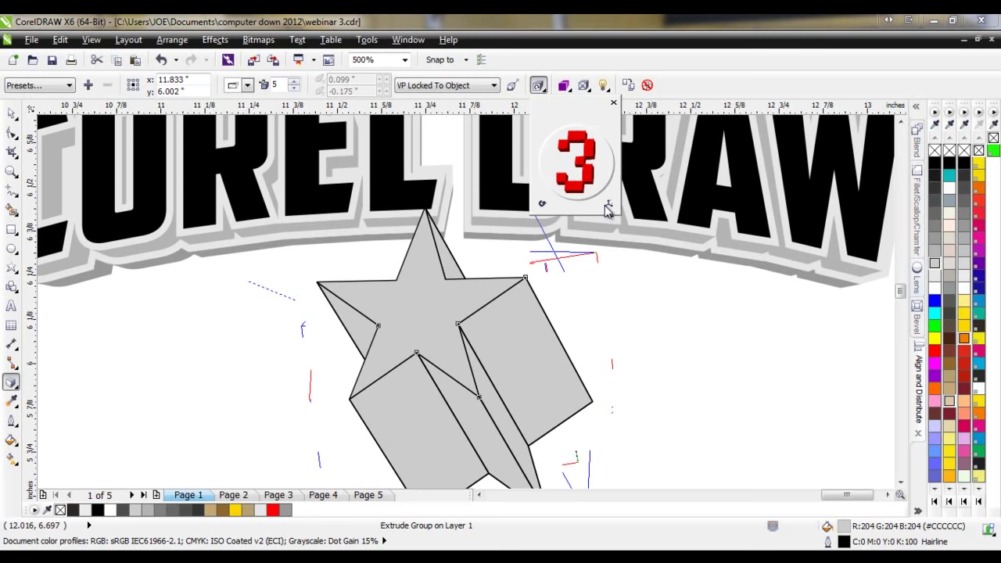
# - Set the extruded star's rotation values to -8 for y and 0 for x
pyautogui.click(609, 205)
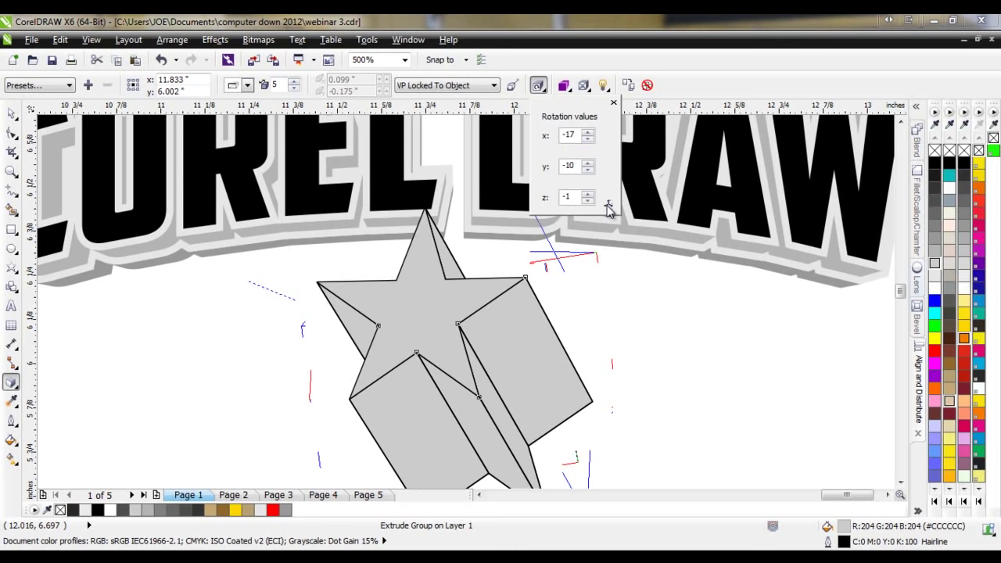
pyautogui.click(587, 139)
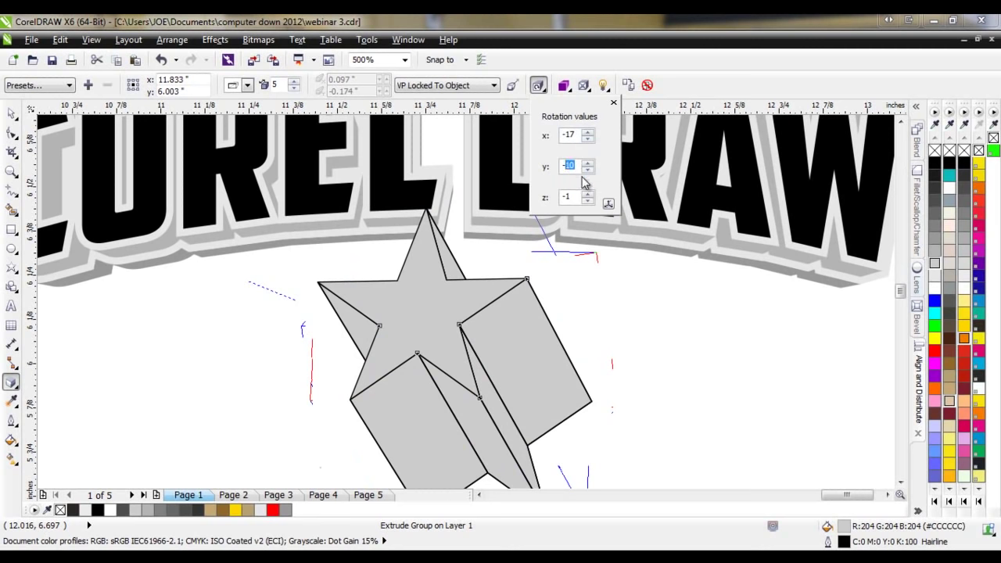
pyautogui.write('-8')
pyautogui.press('Return')
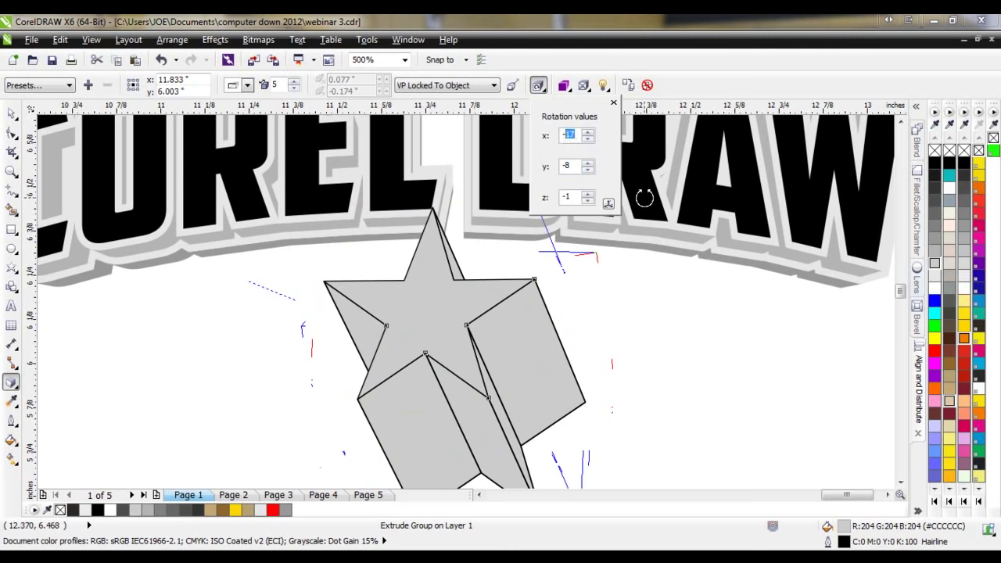
pyautogui.write('-0')
pyautogui.press('Return')
# - Set the extruded star's x rotation to 5 and its z rotation to 0
pyautogui.doubleClick(570, 197)
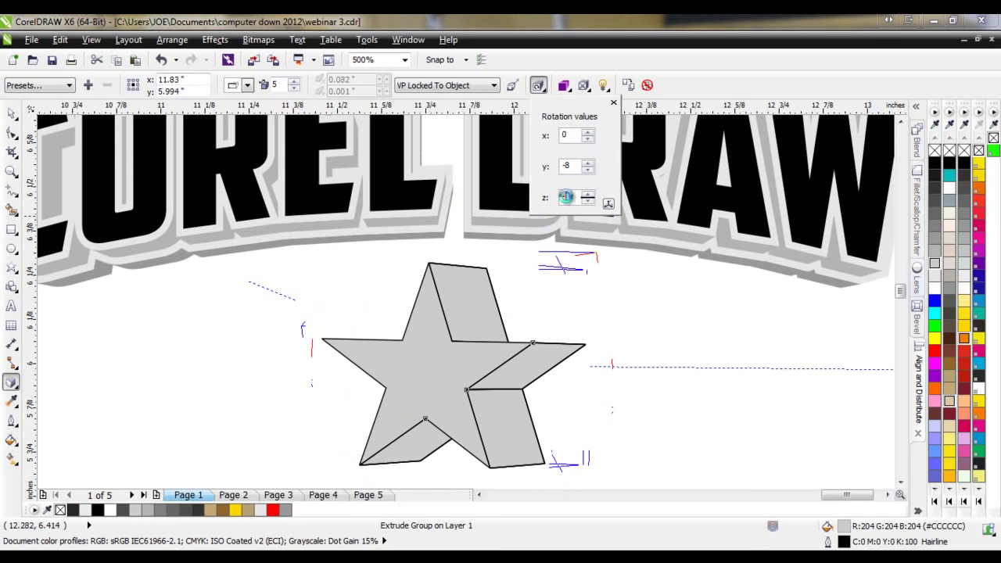
pyautogui.doubleClick(557, 134)
pyautogui.write('5')
pyautogui.press('Return')
pyautogui.doubleClick(563, 197)
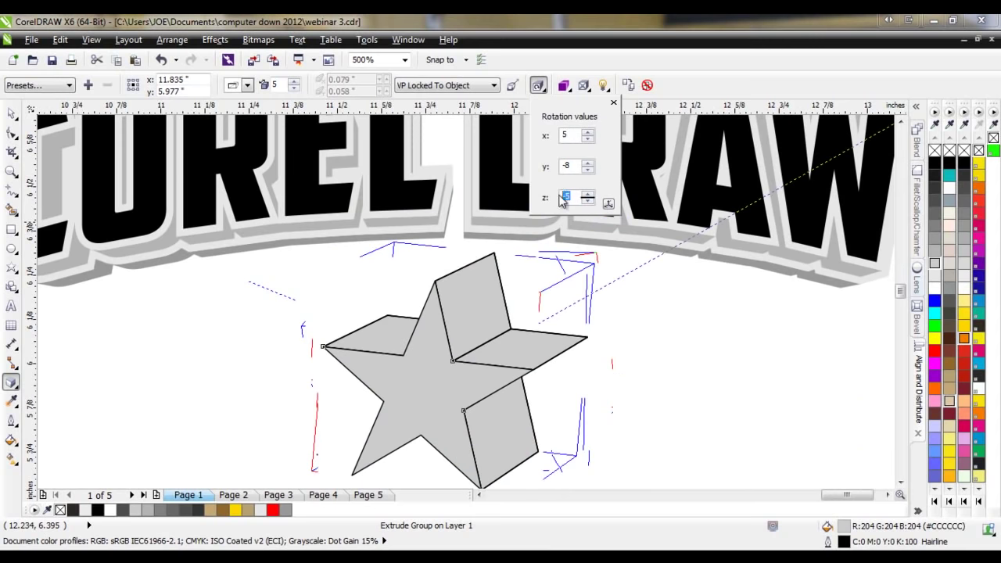
pyautogui.write('0')
pyautogui.press('Return')
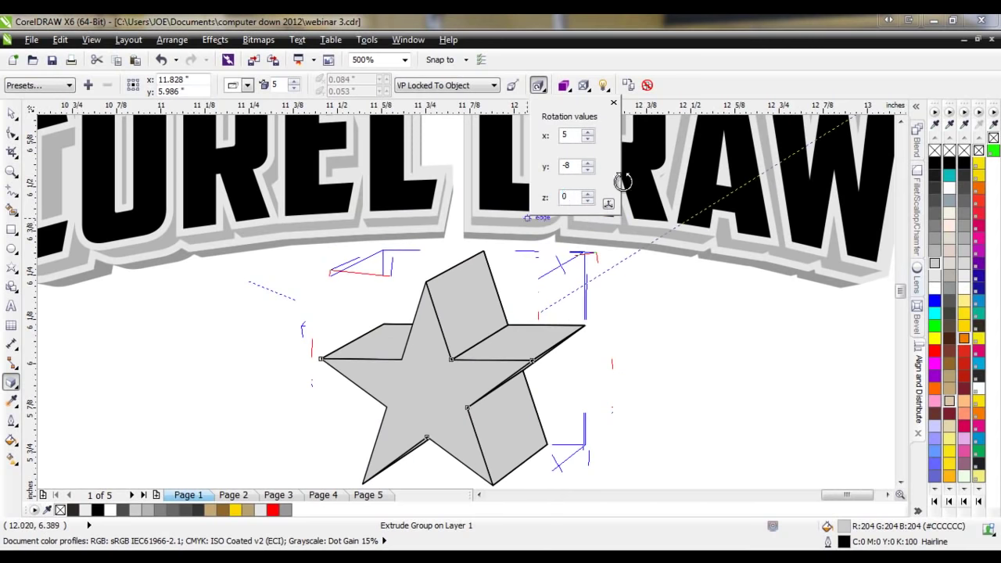
# - Shade the star's extrusion from light grey to black and apply a bevel to it
pyautogui.click(569, 87)
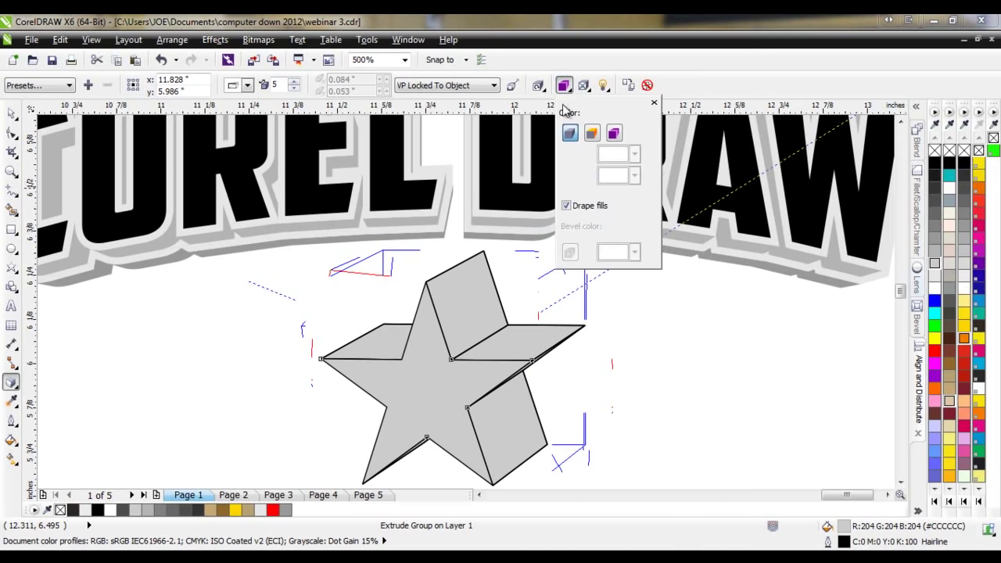
pyautogui.click(618, 135)
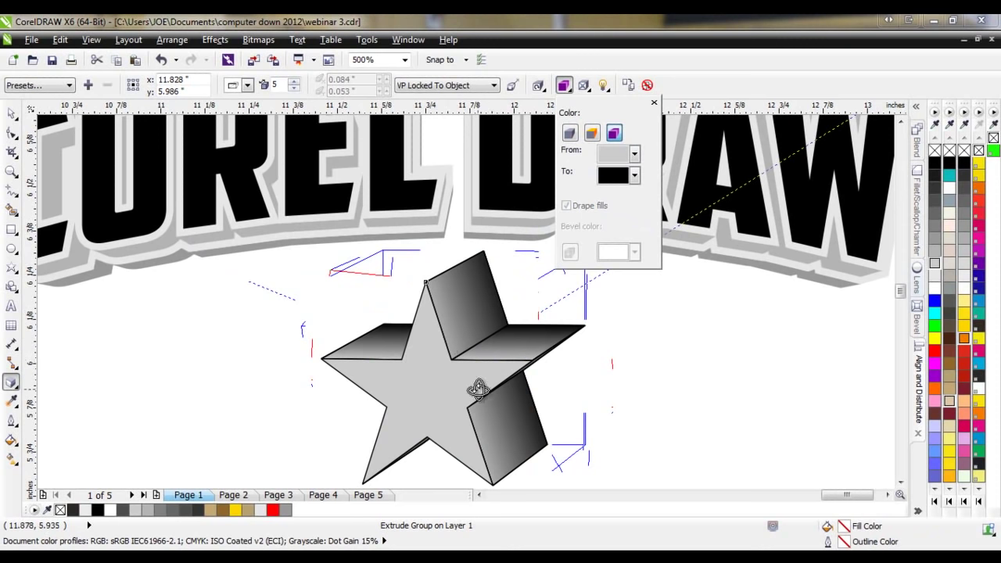
pyautogui.click(584, 87)
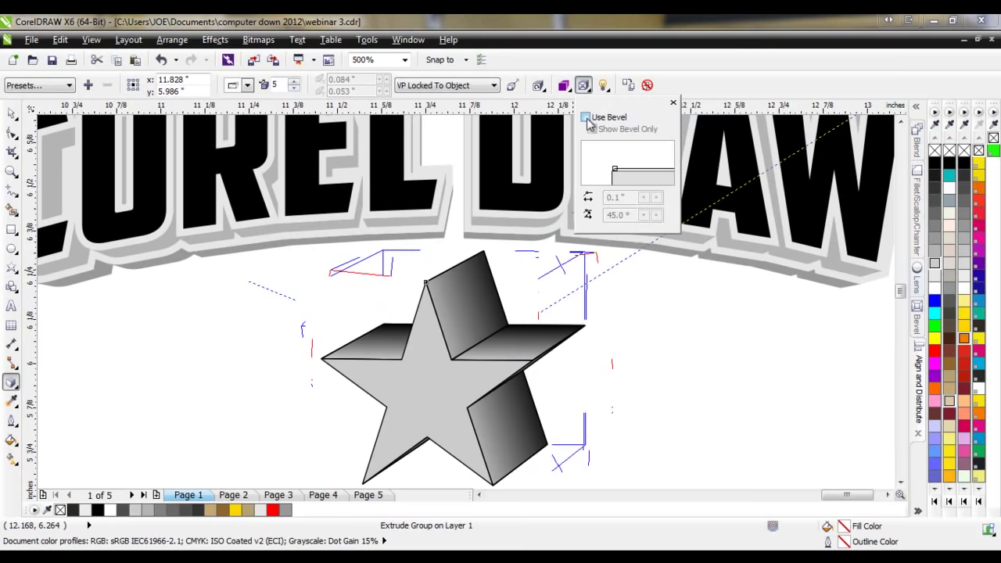
pyautogui.click(586, 118)
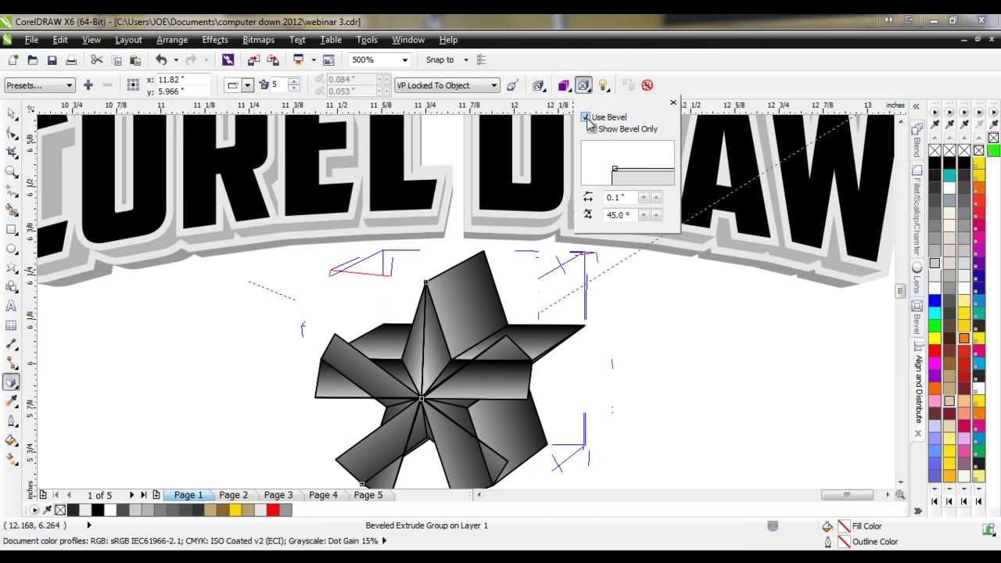
# - Set the star's bevel depth to 0.02 in, then preview the bevel alone and restore the full extrusion
pyautogui.click(644, 200)
pyautogui.click(643, 200)
pyautogui.click(644, 201)
pyautogui.click(644, 200)
pyautogui.click(644, 200)
pyautogui.click(644, 200)
pyautogui.click(643, 201)
pyautogui.click(644, 201)
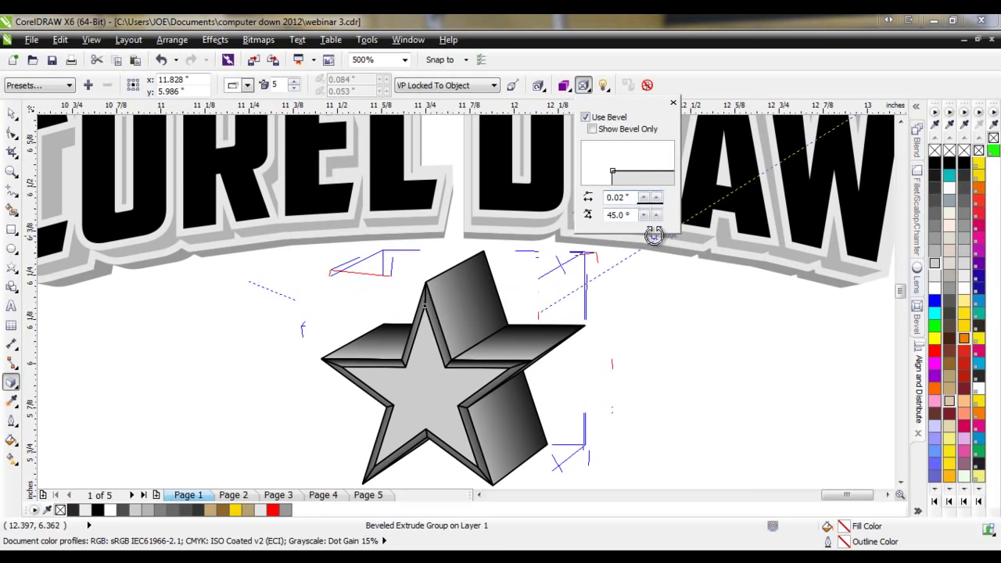
pyautogui.click(592, 130)
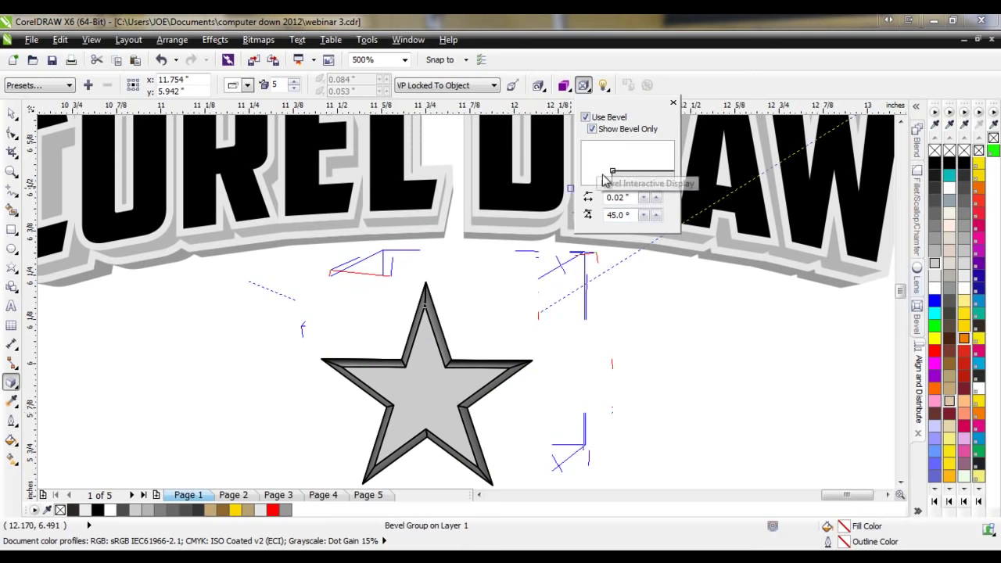
pyautogui.click(592, 130)
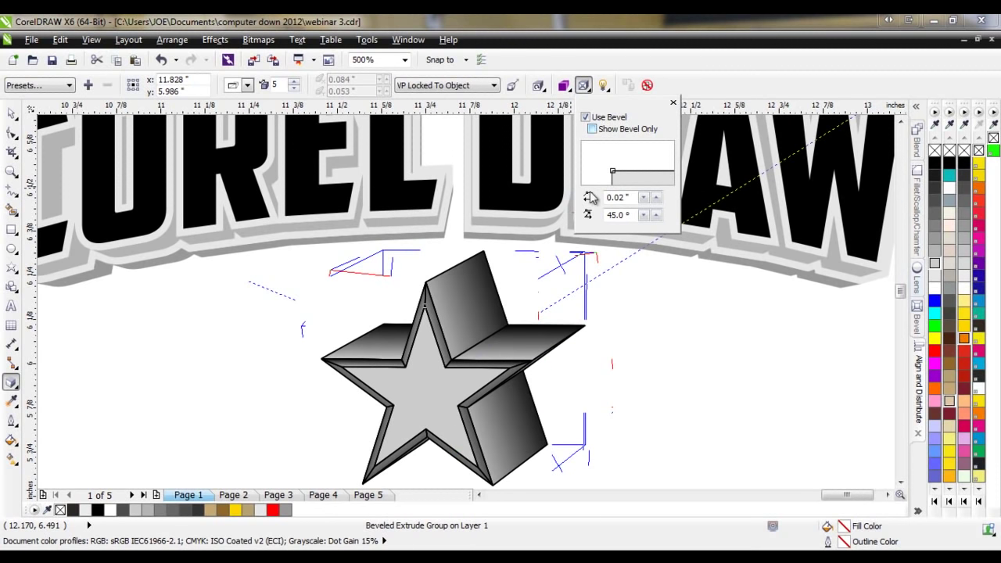
# - Add light source 1 to the extruded star and move it to the front centre of the lighting cube
pyautogui.click(603, 86)
pyautogui.click(610, 120)
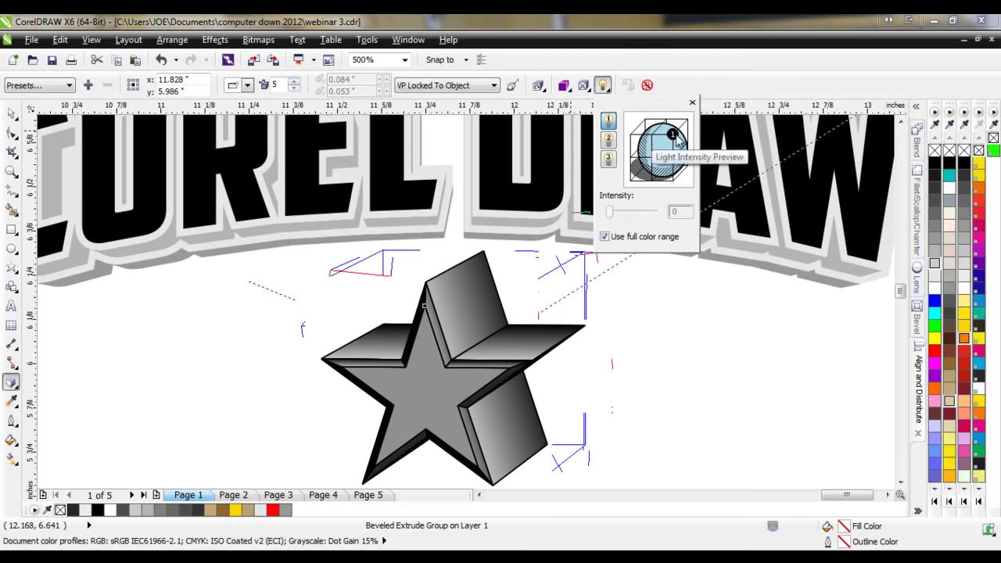
pyautogui.moveTo(673, 135); pyautogui.dragTo(629, 135)
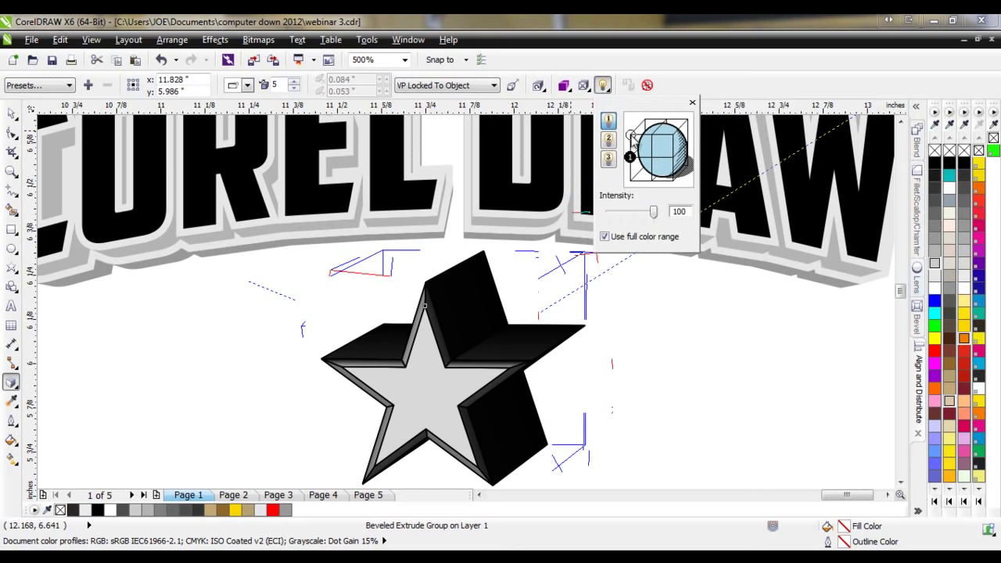
pyautogui.moveTo(630, 134)
pyautogui.mouseDown()
pyautogui.moveTo(645, 119)
pyautogui.moveTo(652, 158)
pyautogui.mouseUp()
# - Replace light 1 on the extruded star with light 2 and turn off the full color range
pyautogui.click(608, 140)
pyautogui.click(673, 136)
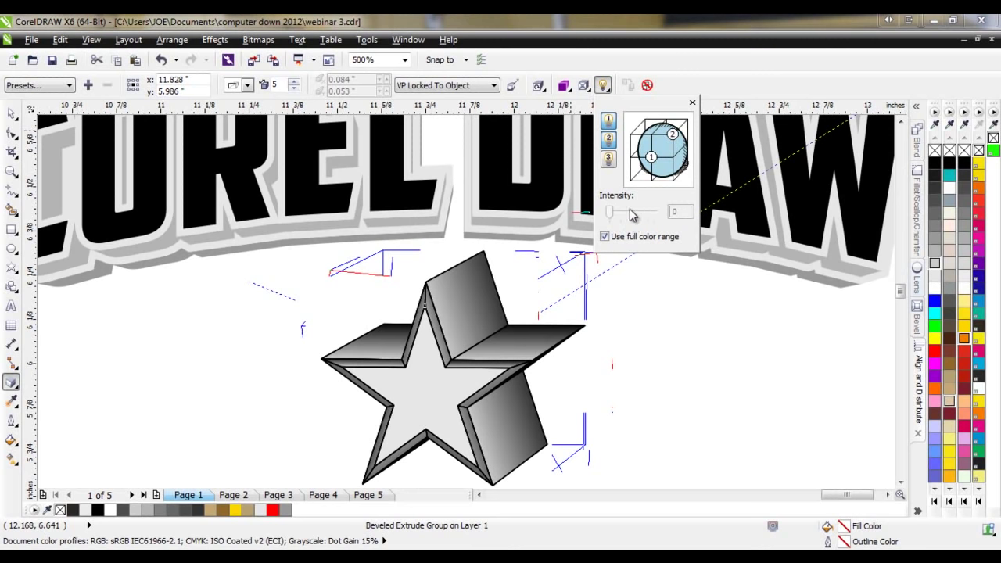
pyautogui.click(605, 237)
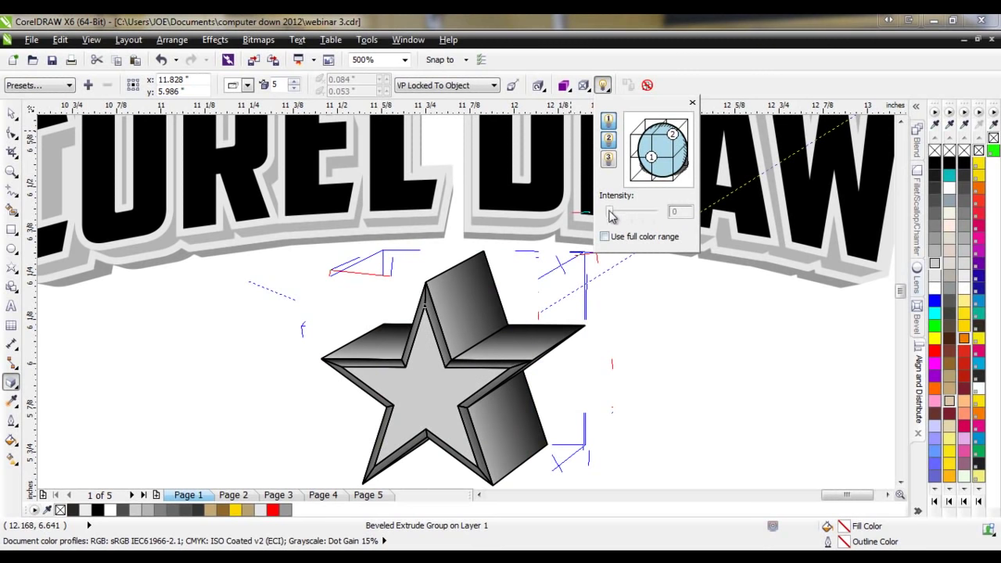
pyautogui.click(608, 144)
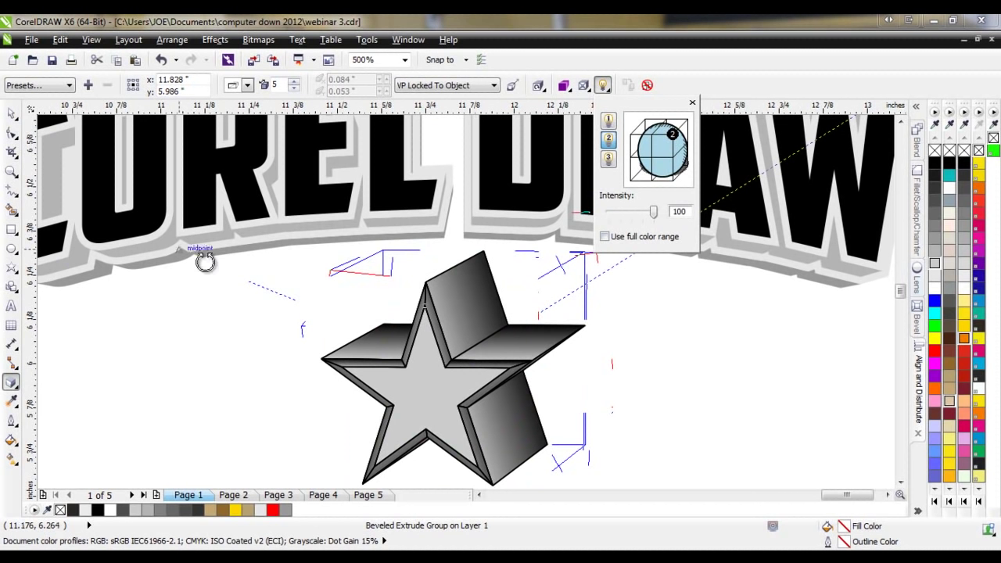
# - Delete the beveled, extruded star below the lettering
pyautogui.click(11, 114)
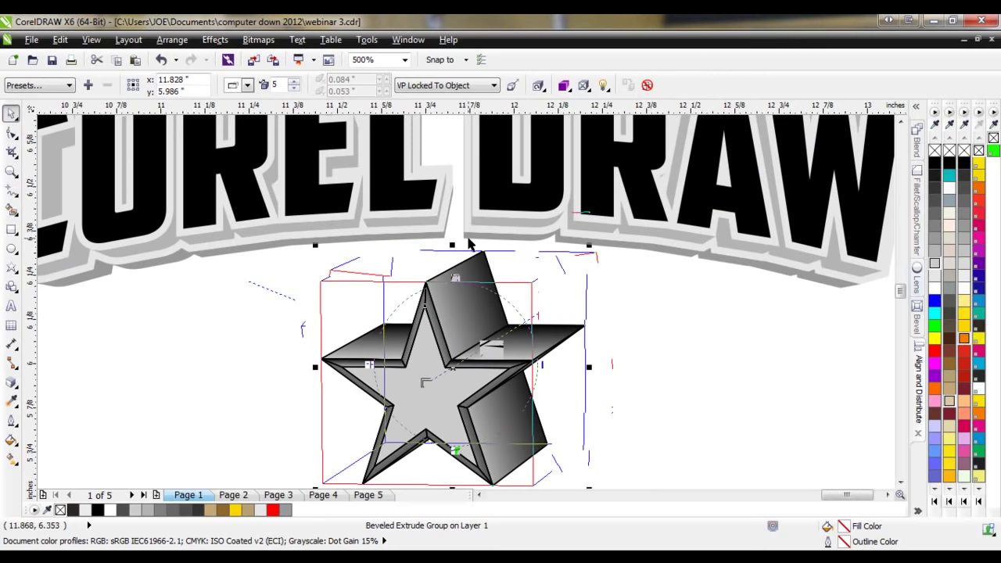
pyautogui.press('Delete')
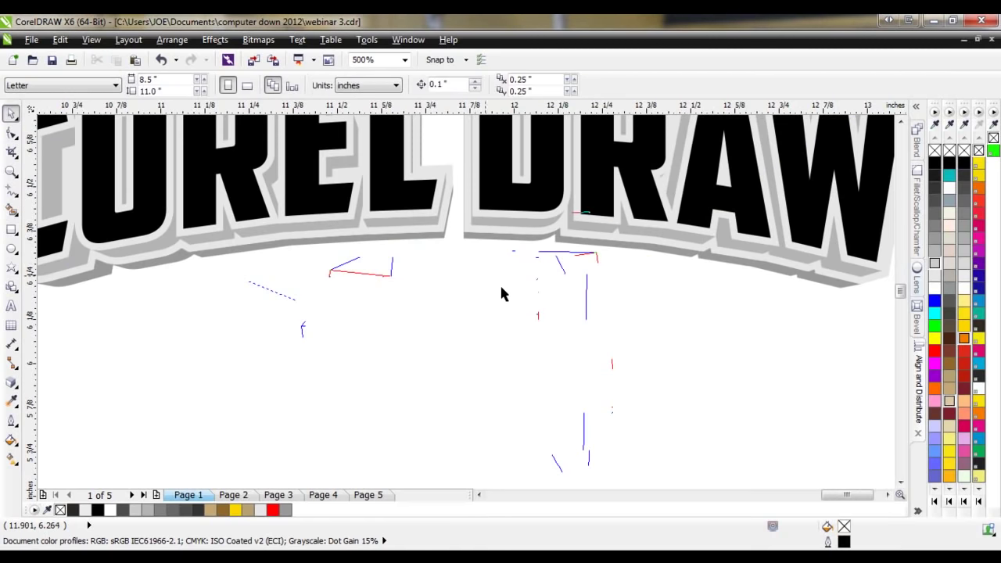
# - Add a one-step inside contour with a 0.02 in offset to the cream backing shape around the Cole Brothers lettering
pyautogui.scroll(-1, 516, 306)
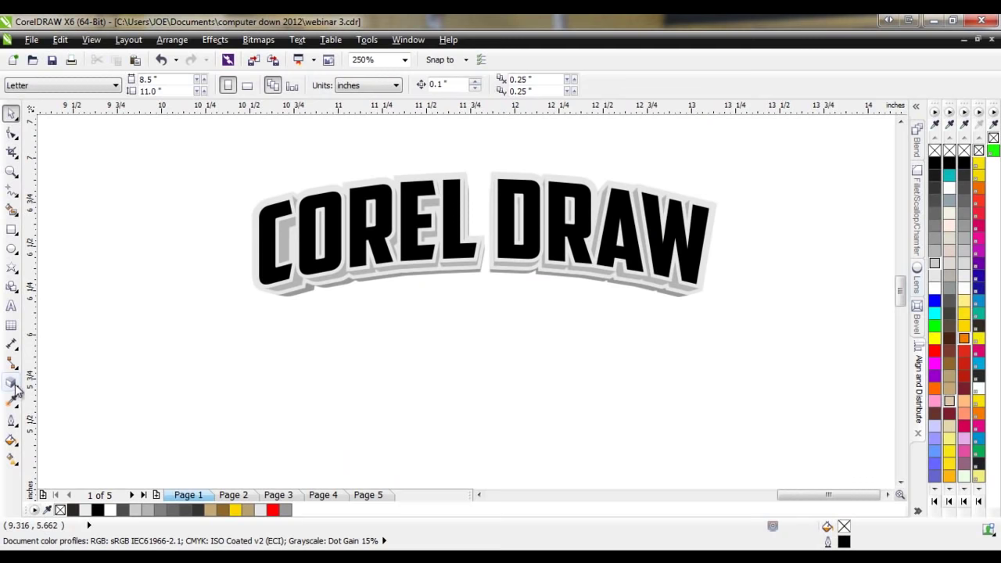
pyautogui.scroll(-2, 566, 352)
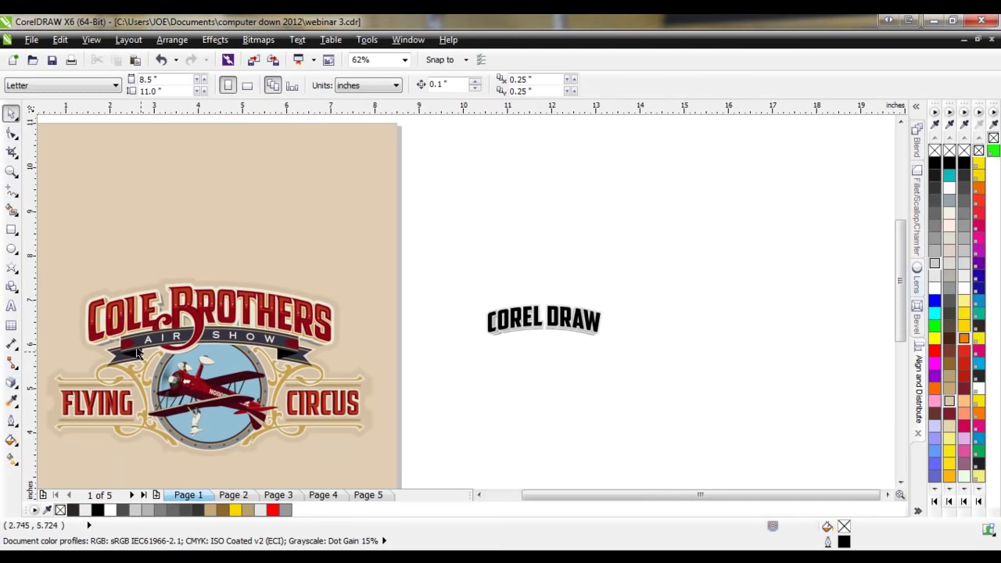
pyautogui.scroll(1, 102, 335)
pyautogui.scroll(-1, 109, 341)
pyautogui.scroll(2, 110, 342)
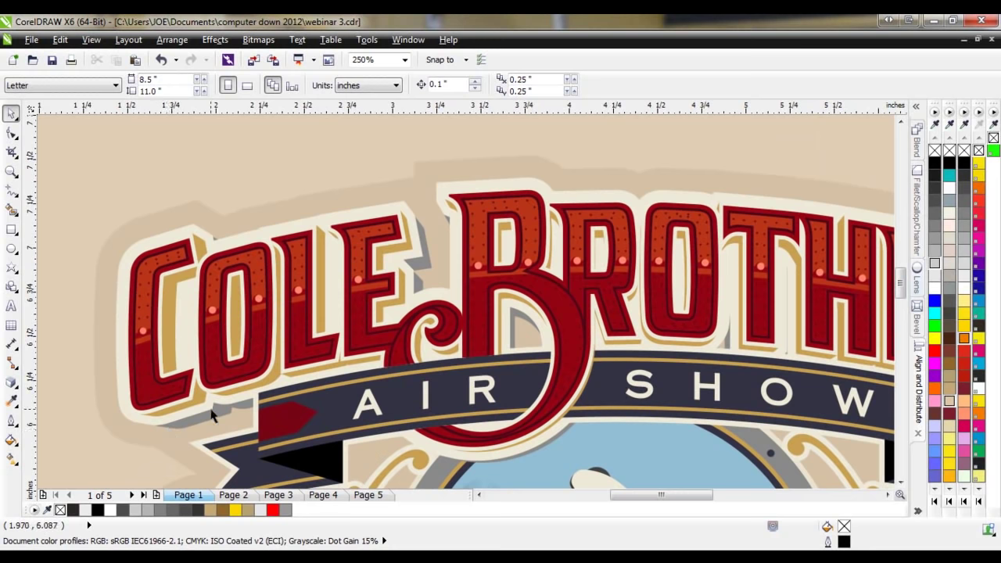
pyautogui.click(213, 415)
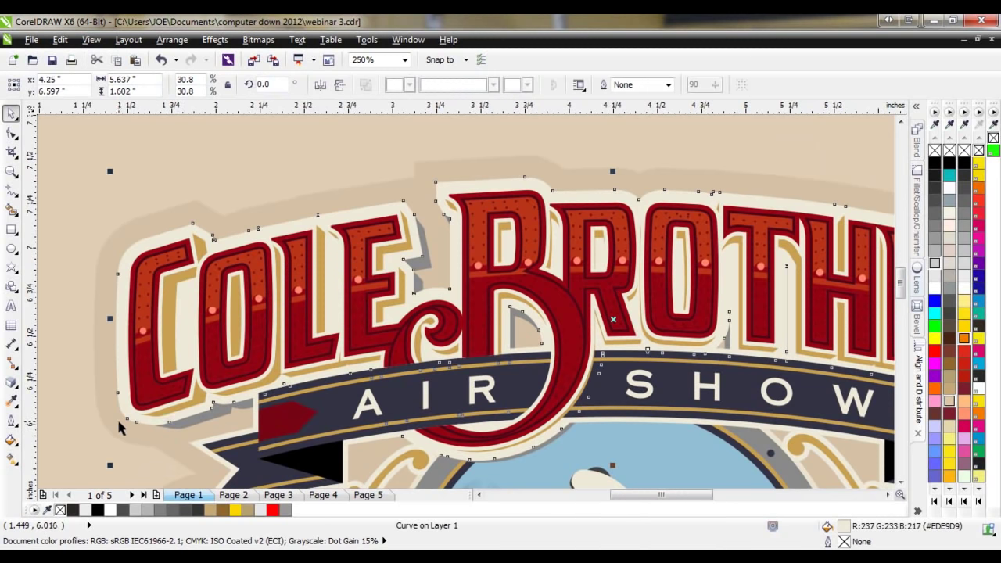
pyautogui.scroll(1, 117, 417)
pyautogui.scroll(-1, 146, 428)
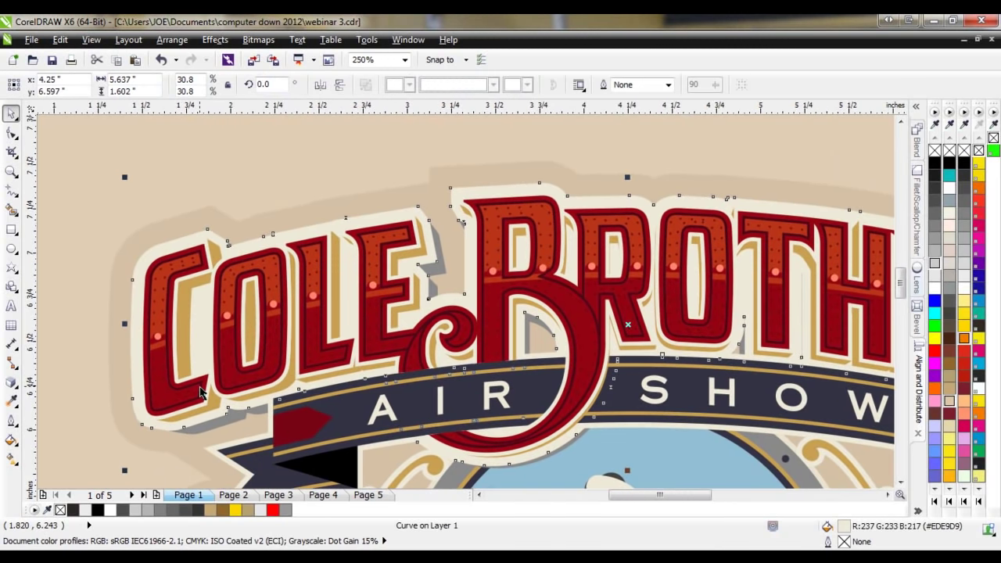
pyautogui.scroll(1, 185, 423)
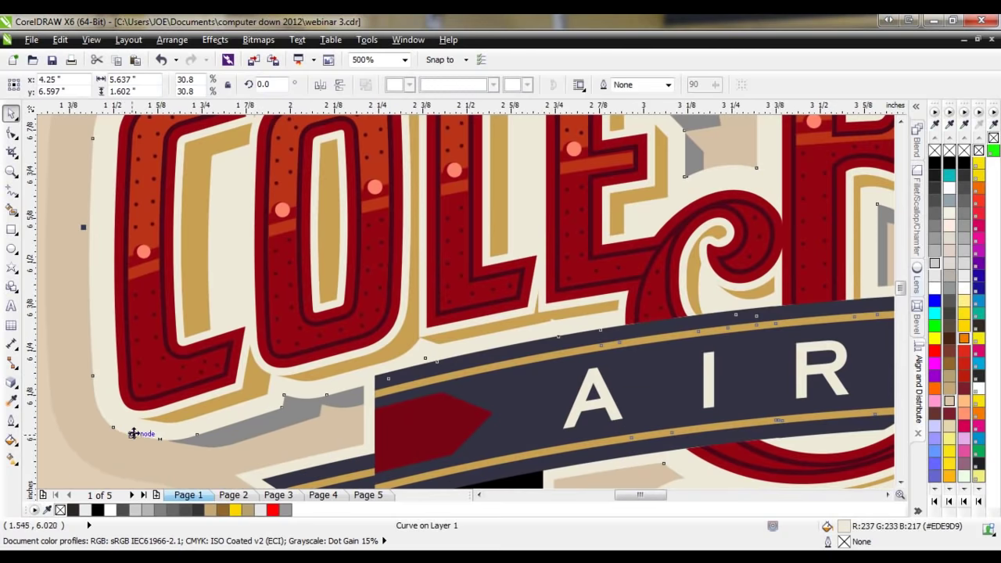
pyautogui.click(11, 382)
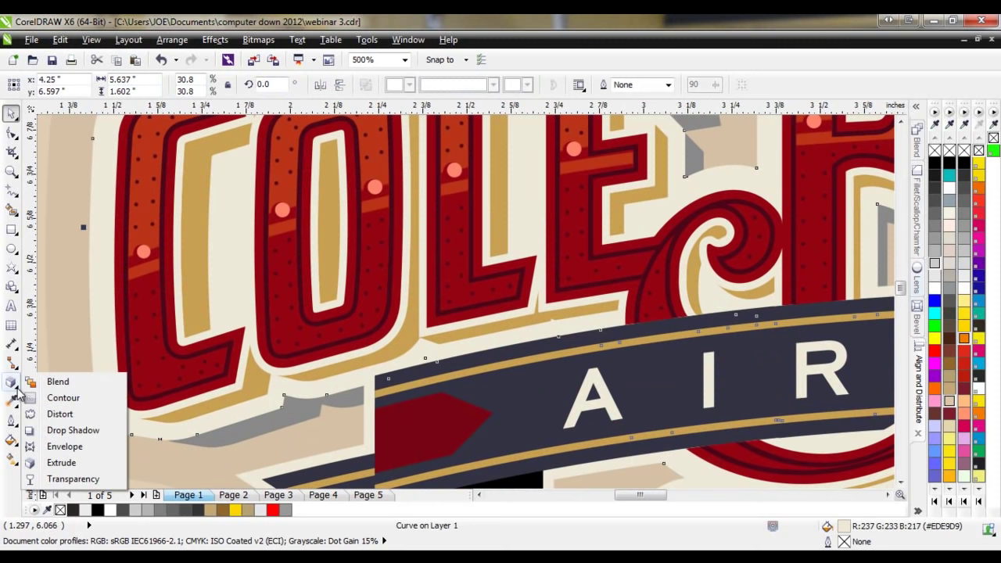
pyautogui.click(57, 400)
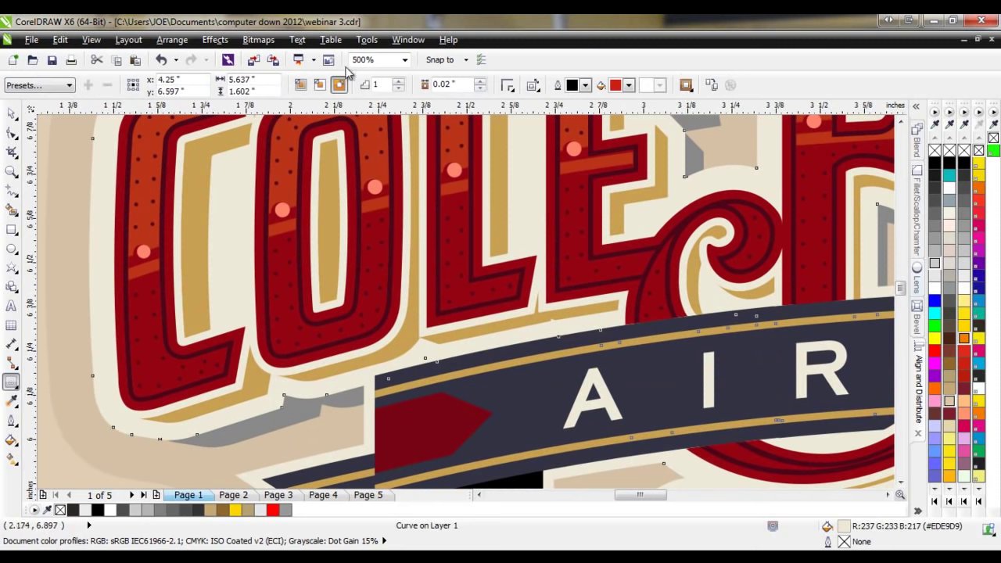
pyautogui.click(320, 86)
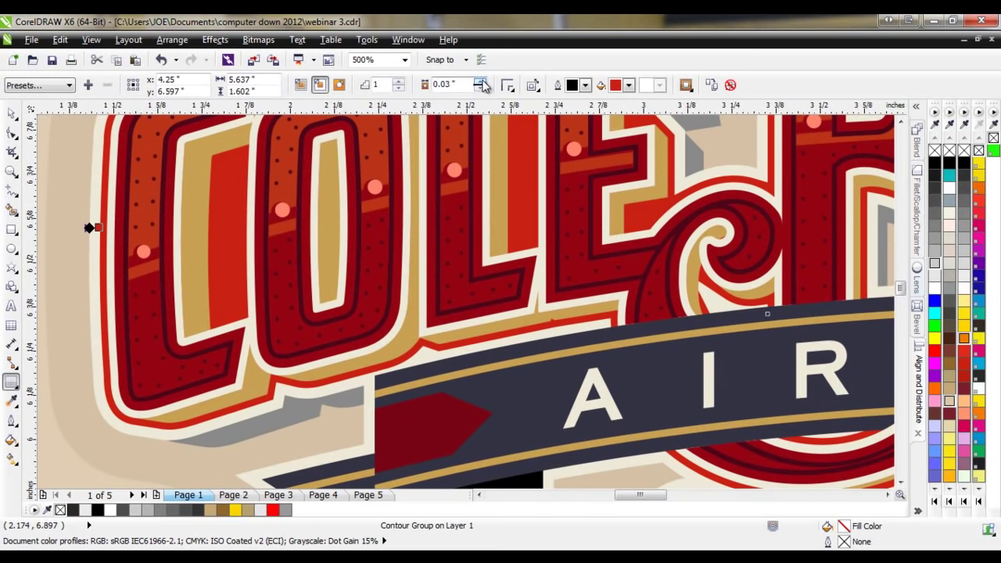
# - Break the contour group apart and remove the fill from the red inner contour curve
pyautogui.click(12, 116)
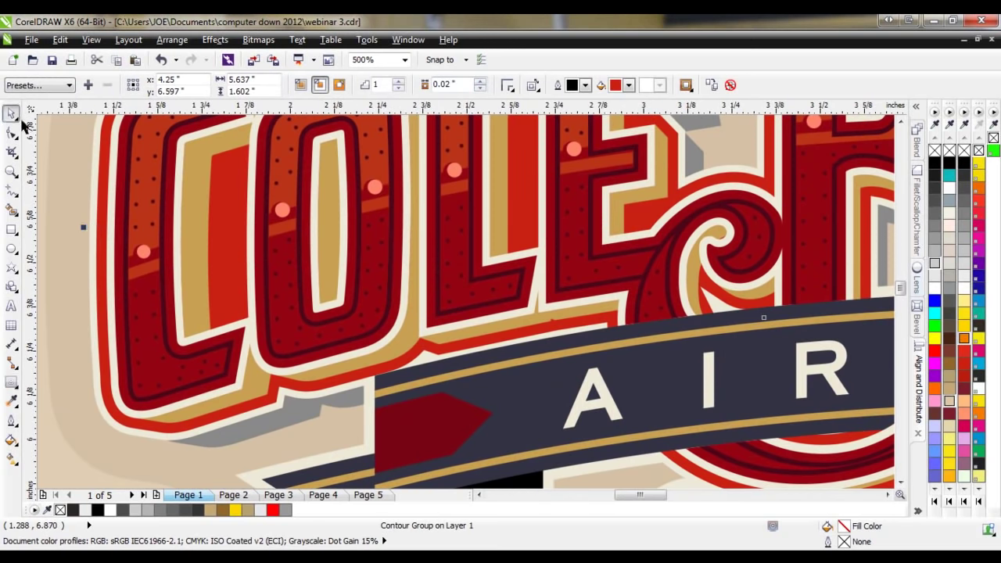
pyautogui.rightClick(243, 411)
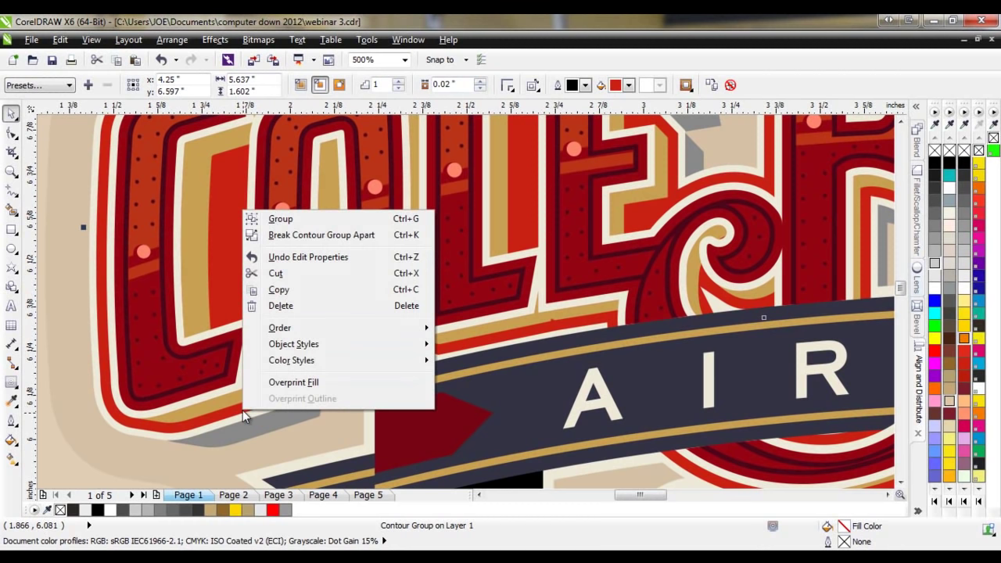
pyautogui.click(303, 236)
pyautogui.click(148, 435)
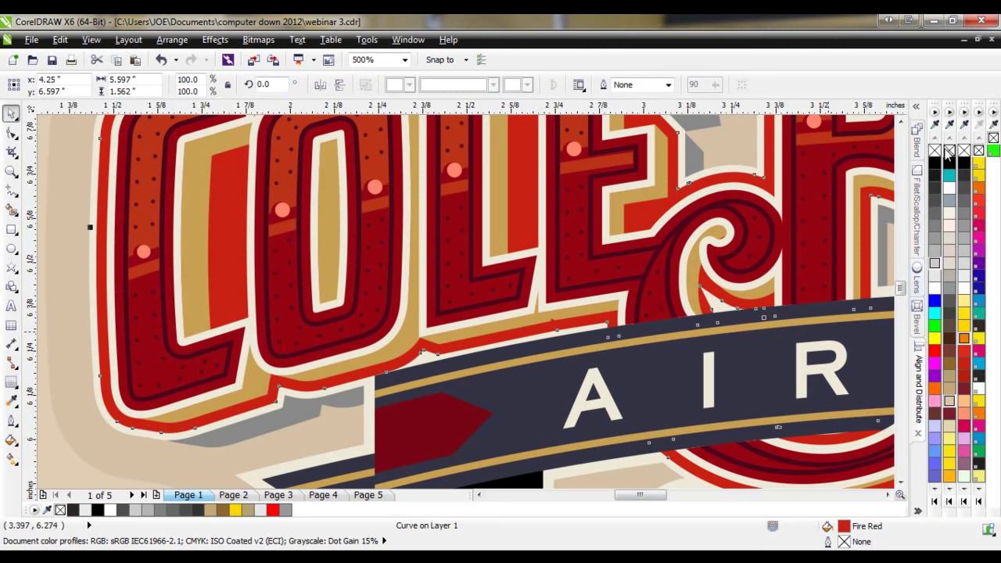
pyautogui.click(949, 153)
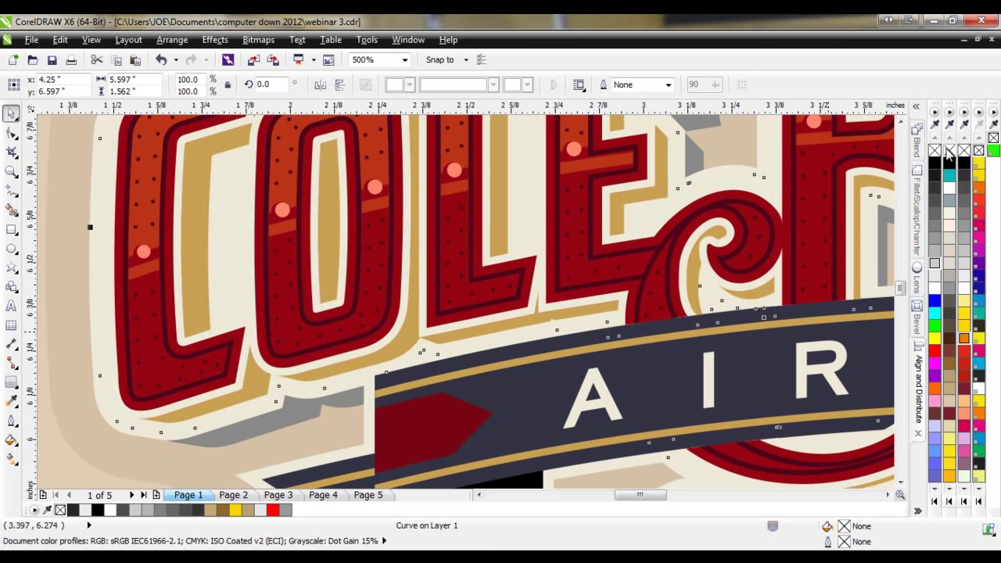
# - Give the inner contour curve a black hairline outline with a dashed line style
pyautogui.click(11, 423)
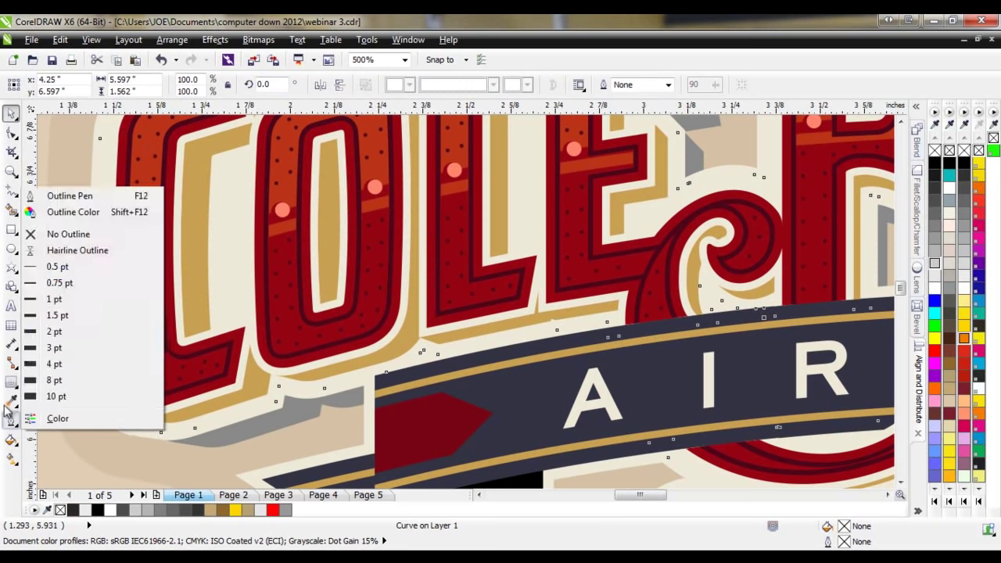
pyautogui.click(87, 199)
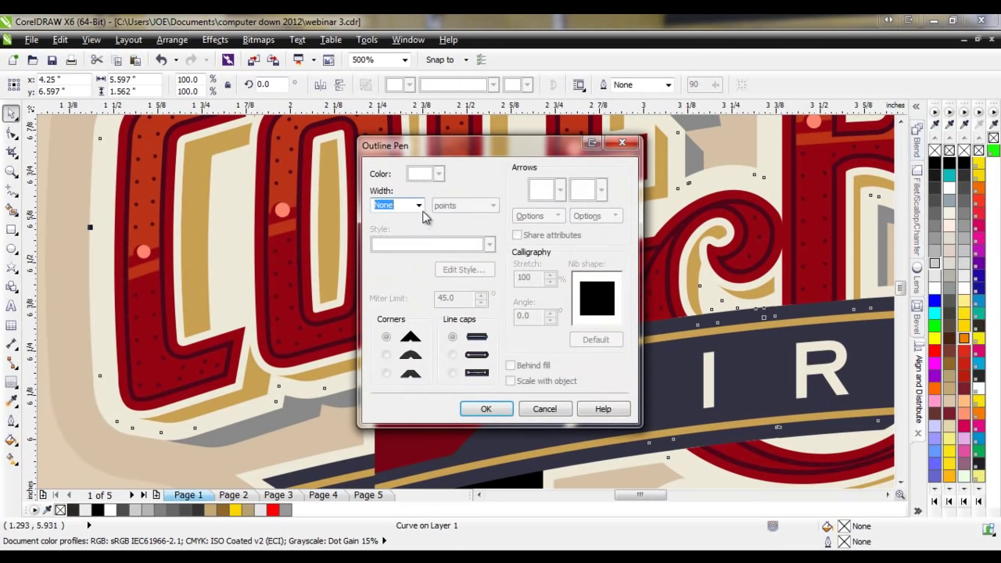
pyautogui.click(419, 205)
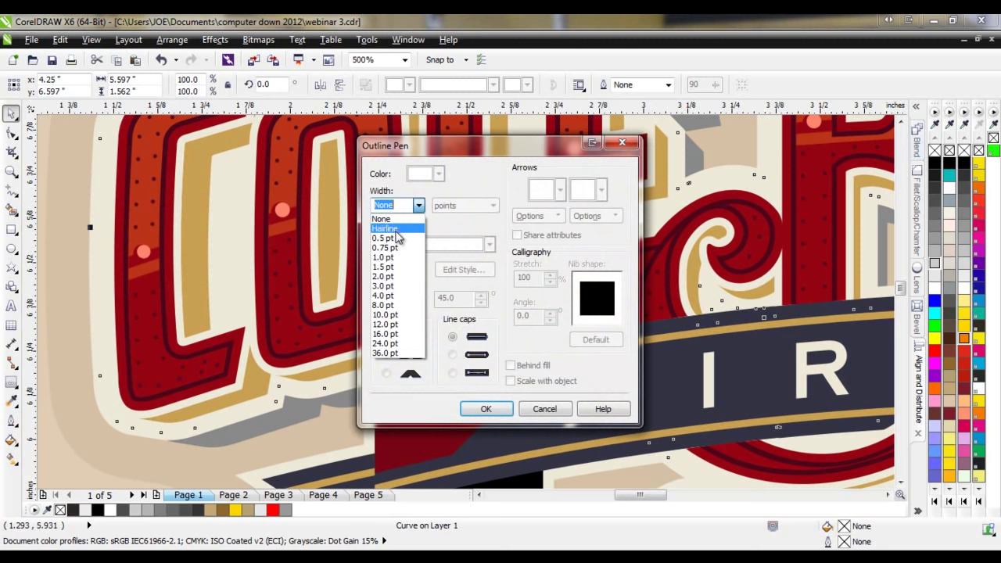
pyautogui.click(395, 229)
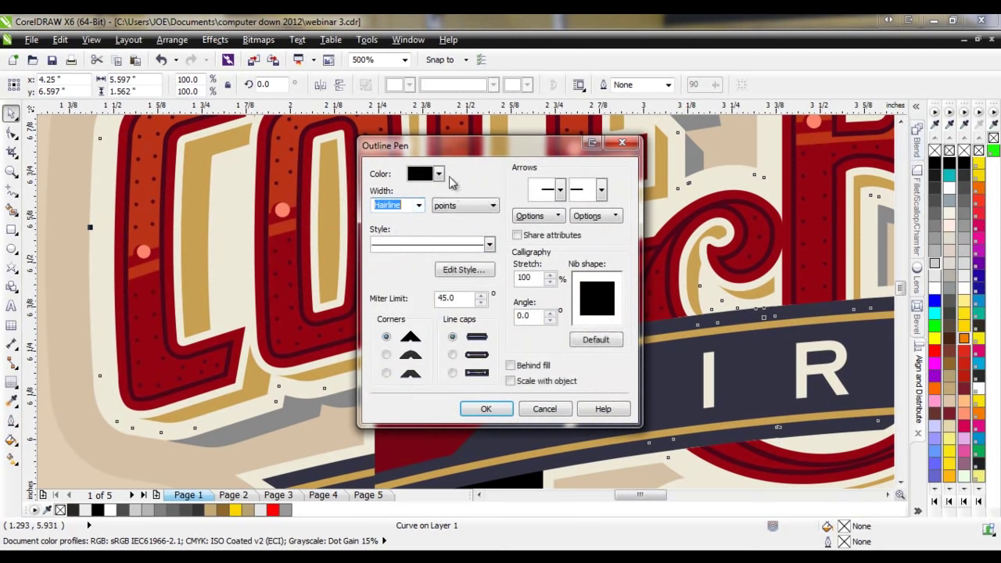
pyautogui.click(399, 250)
pyautogui.moveTo(487, 274)
pyautogui.mouseDown()
pyautogui.moveTo(488, 374)
pyautogui.moveTo(489, 268)
pyautogui.mouseUp()
pyautogui.click(476, 235)
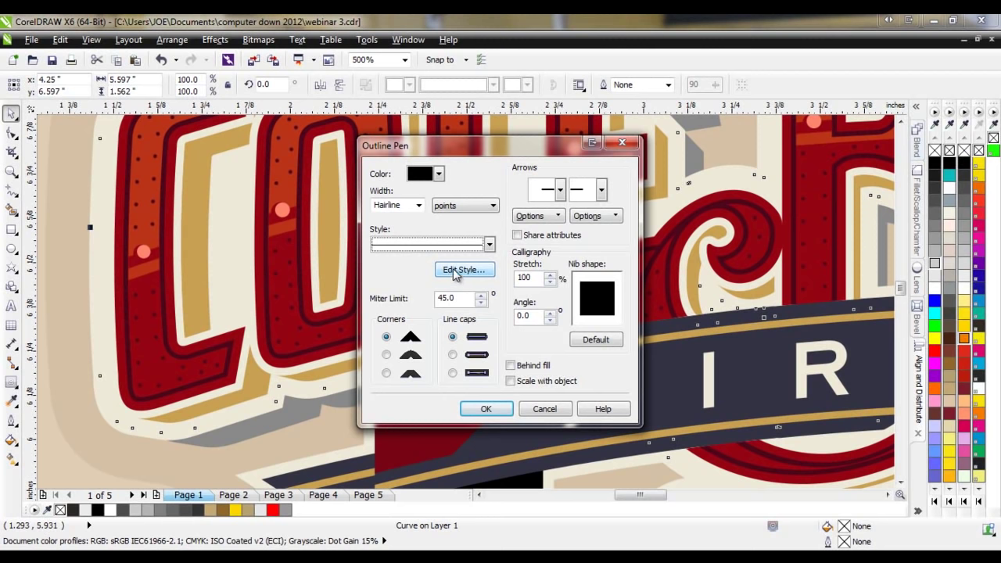
pyautogui.click(485, 267)
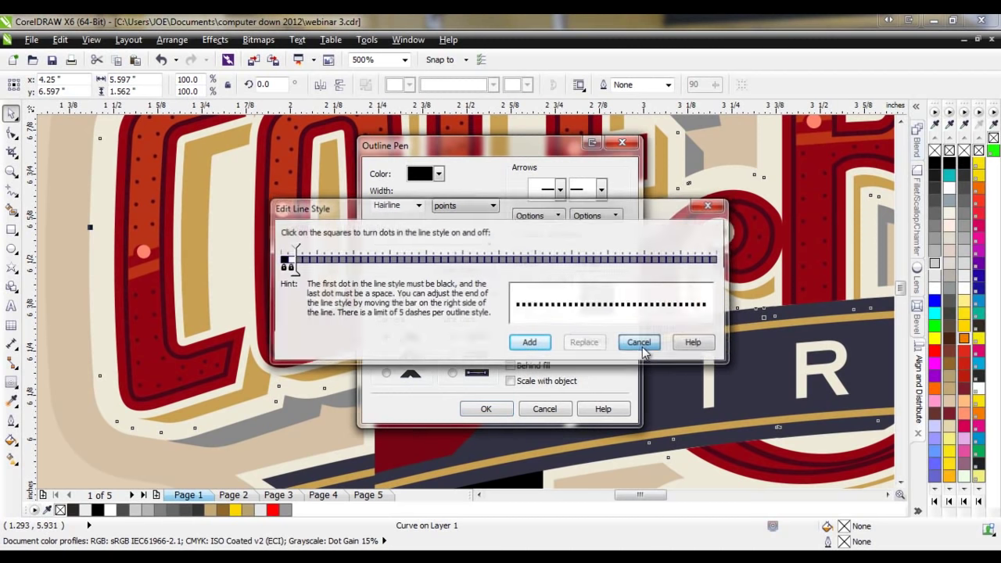
pyautogui.click(640, 343)
pyautogui.click(489, 246)
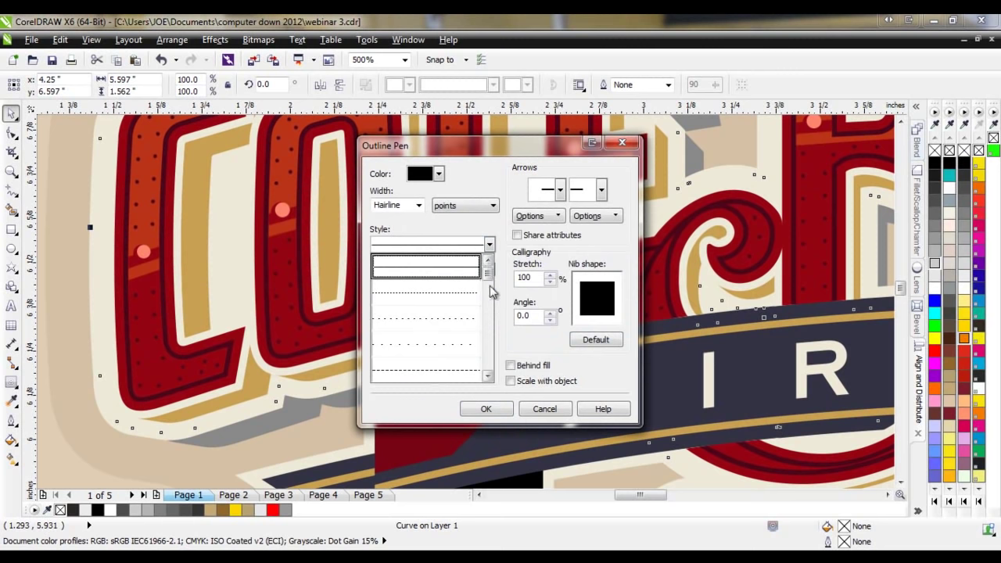
pyautogui.scroll(-1, 486, 302)
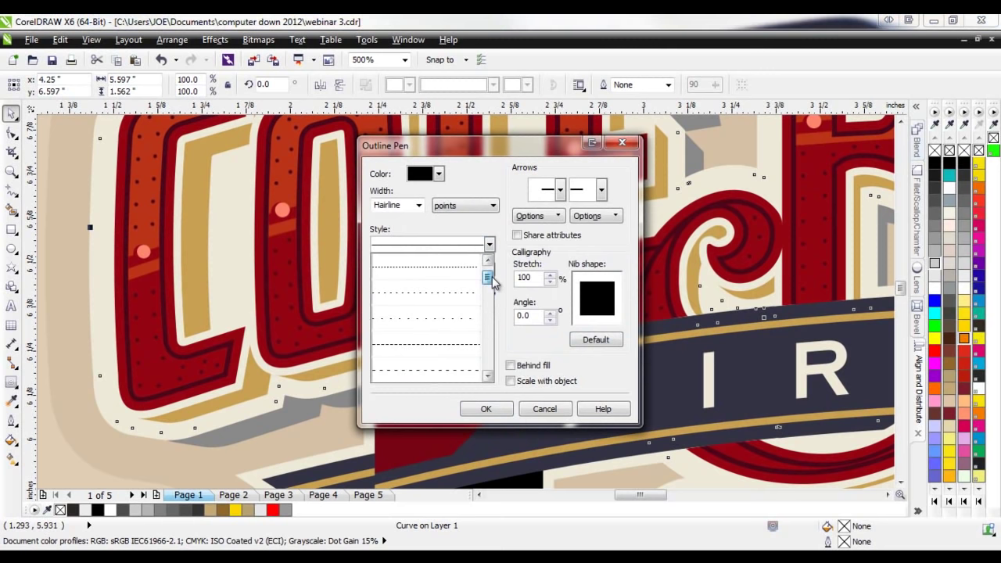
pyautogui.click(448, 347)
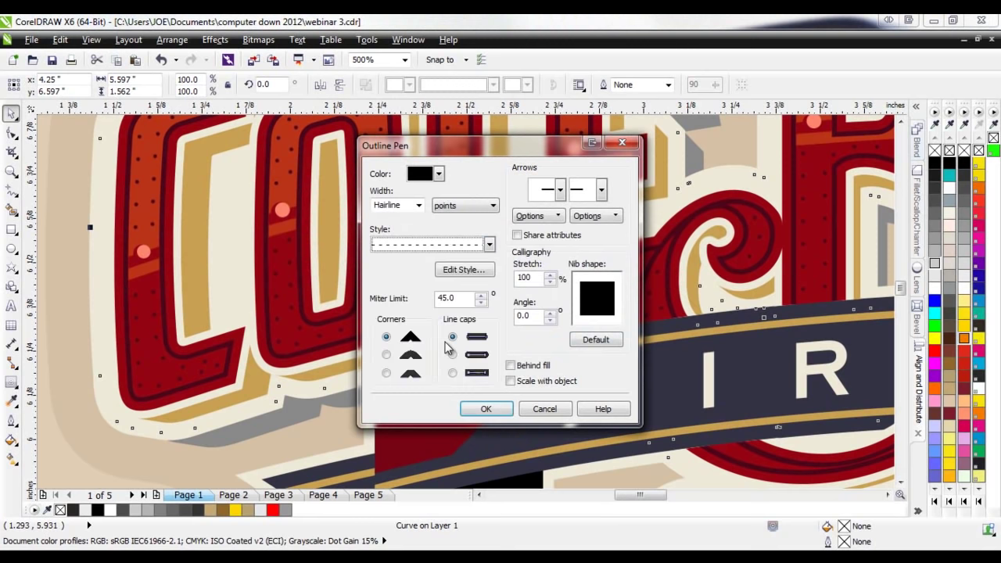
pyautogui.click(484, 410)
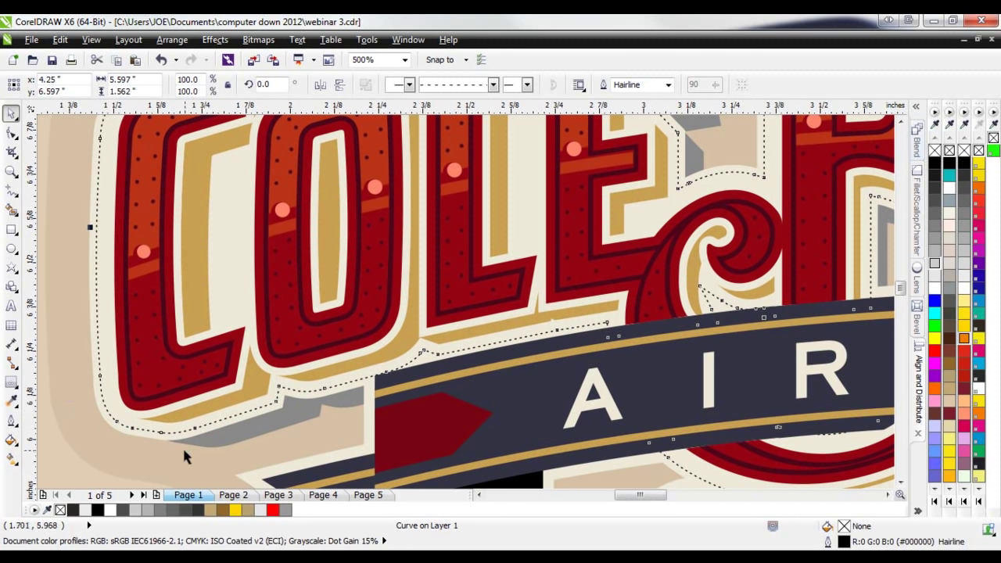
# - Try a 1 pt width on the dashed outline, settle on 0.5 pt, and color the outline sandstone
pyautogui.click(11, 420)
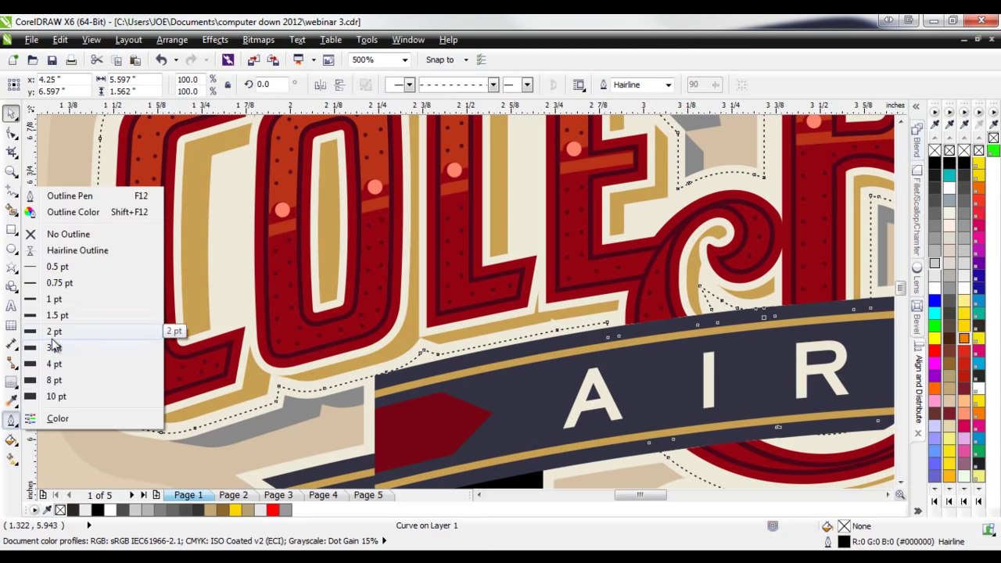
pyautogui.click(55, 299)
pyautogui.click(10, 422)
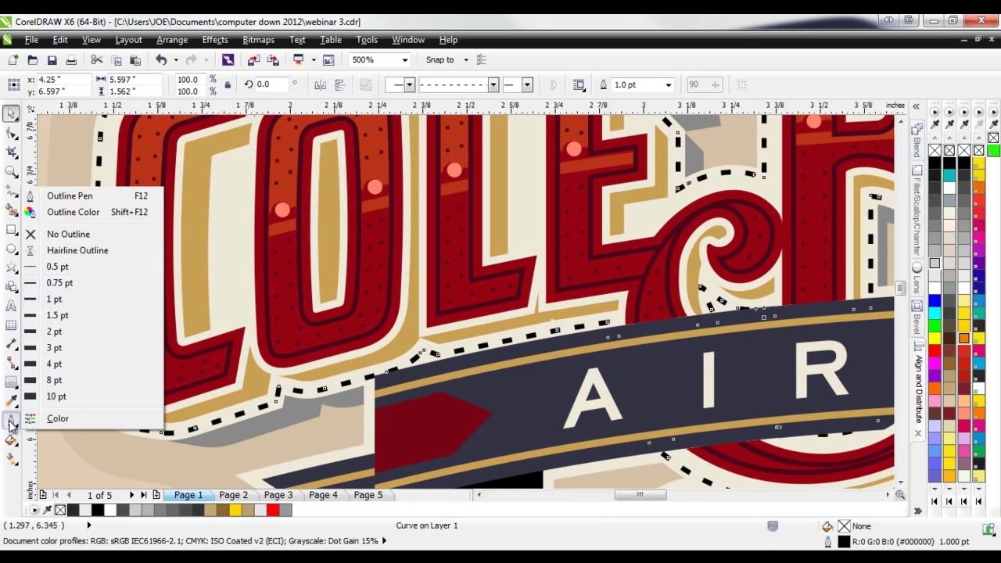
pyautogui.click(57, 267)
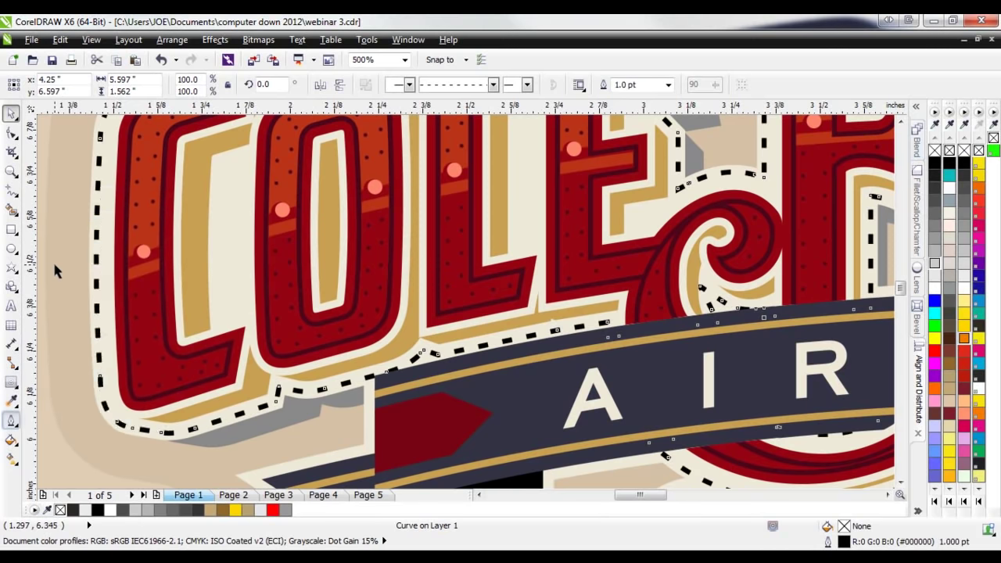
pyautogui.click(115, 439)
pyautogui.click(187, 431)
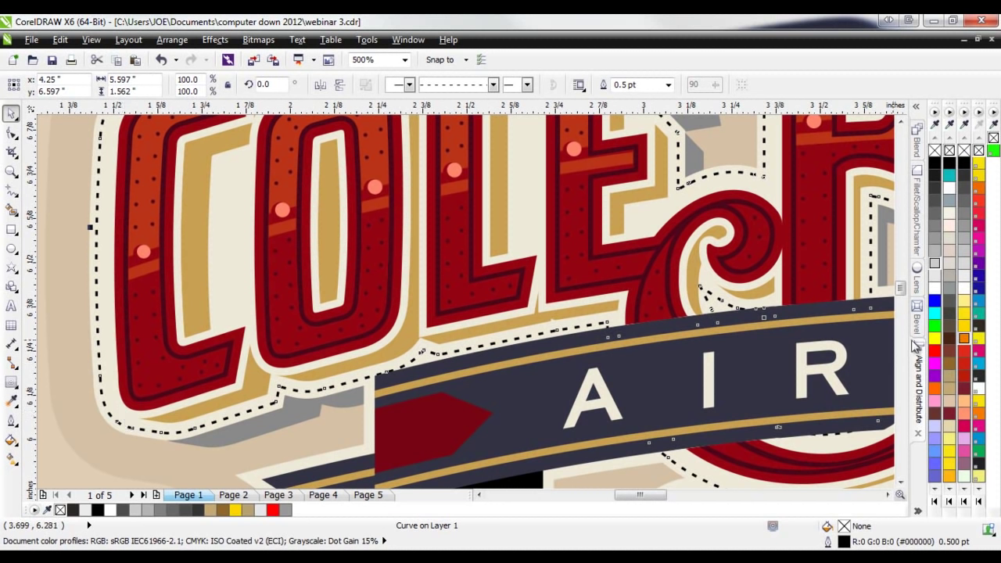
pyautogui.rightClick(950, 380)
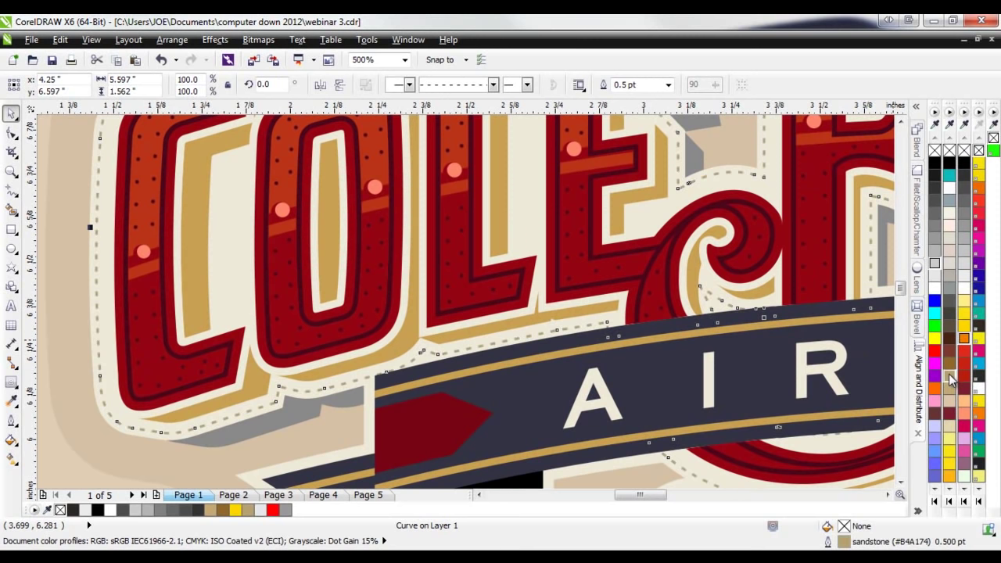
# - Fill the cream backing shape behind the Cole Brothers lettering with royal blue and recolor the dashed outline Chrome Yellow
pyautogui.click(170, 463)
pyautogui.click(157, 430)
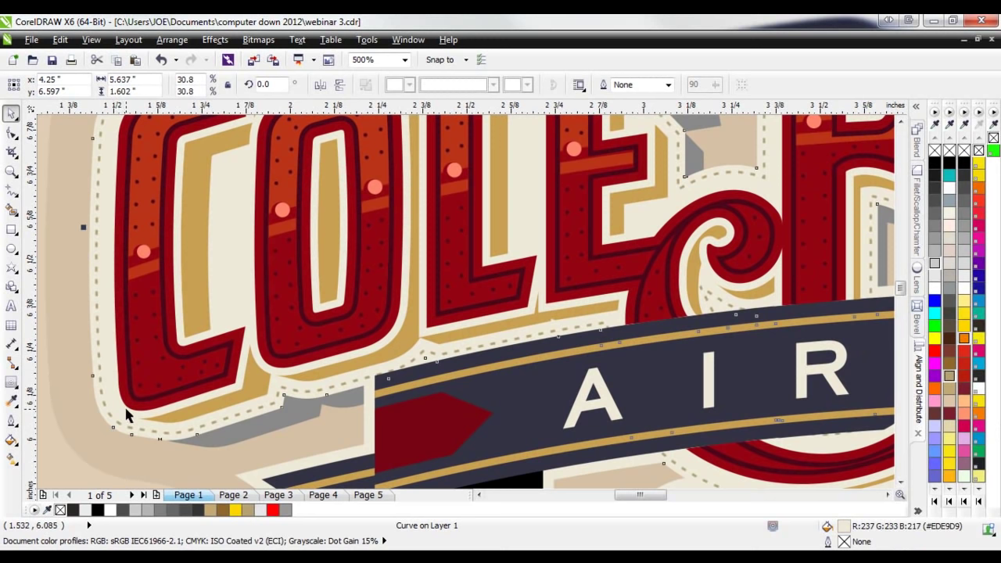
pyautogui.click(962, 504)
pyautogui.click(983, 507)
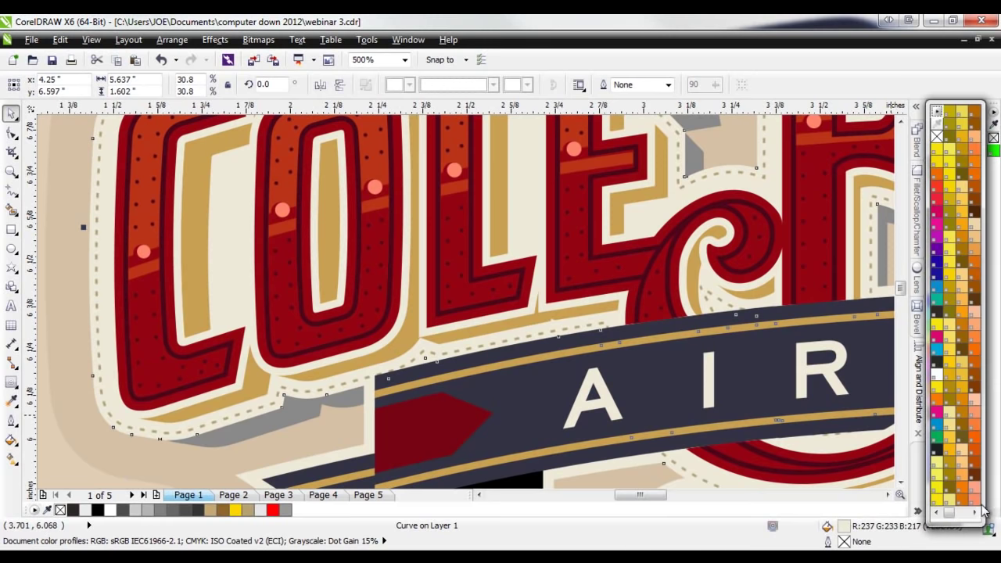
pyautogui.click(956, 533)
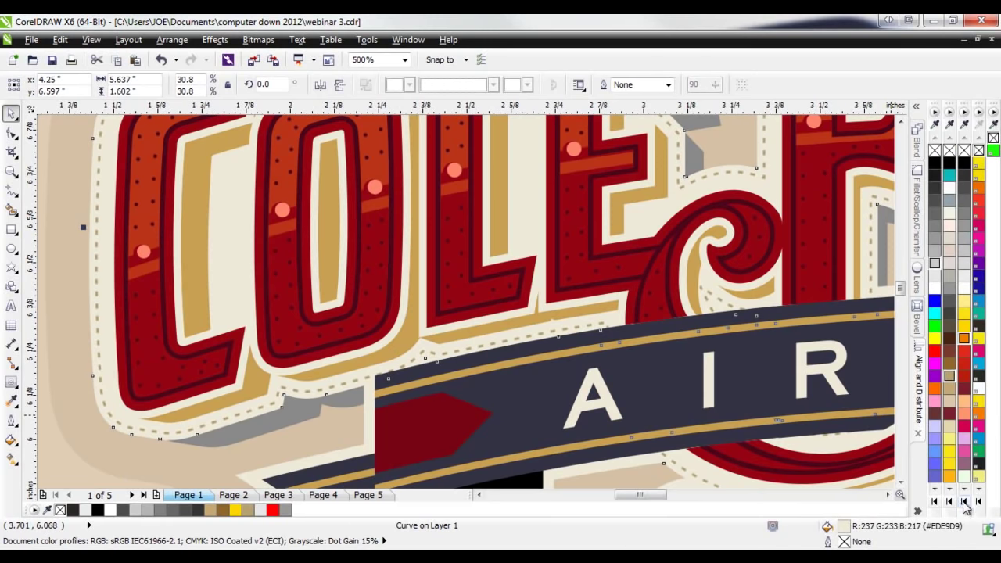
pyautogui.click(934, 502)
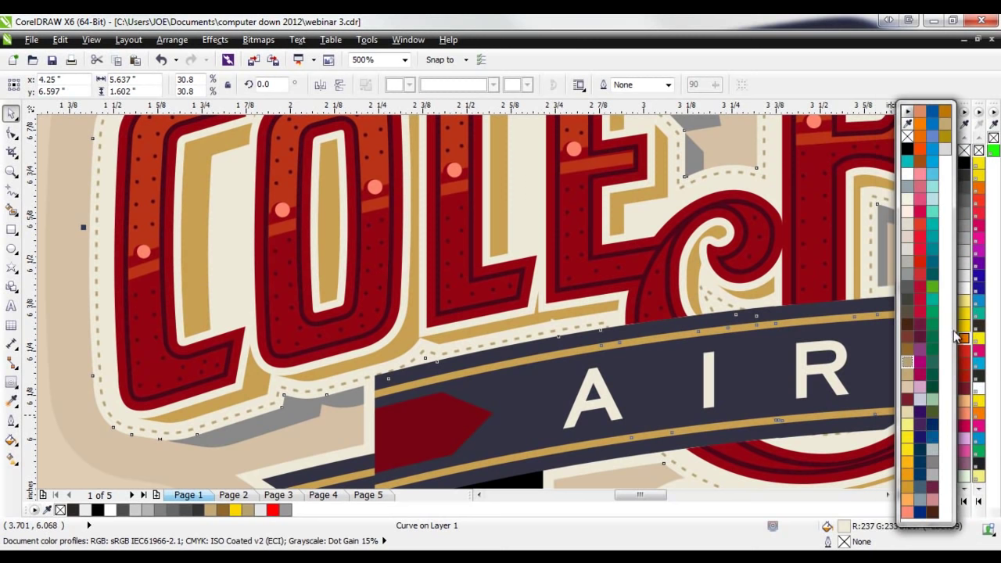
pyautogui.click(920, 438)
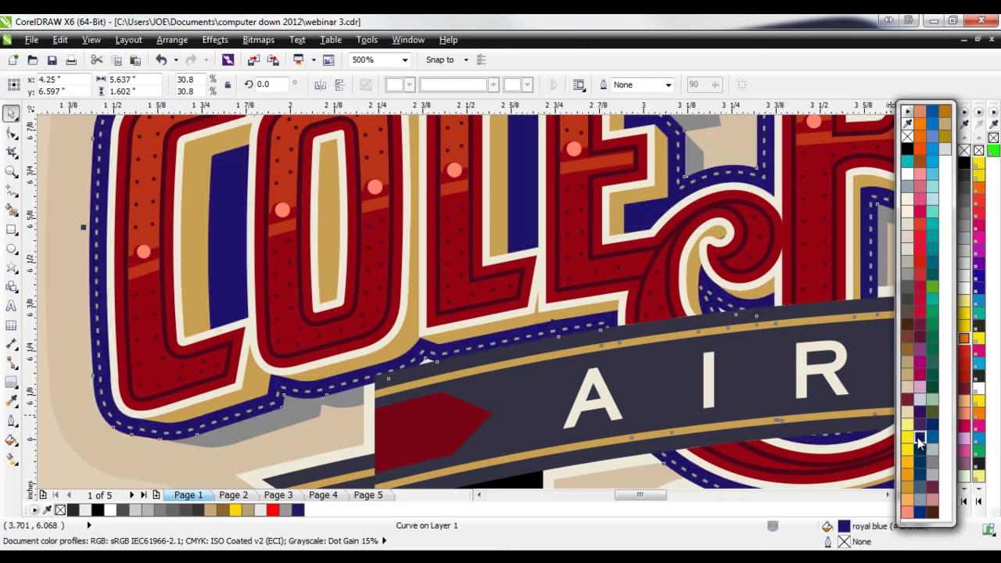
pyautogui.click(230, 420)
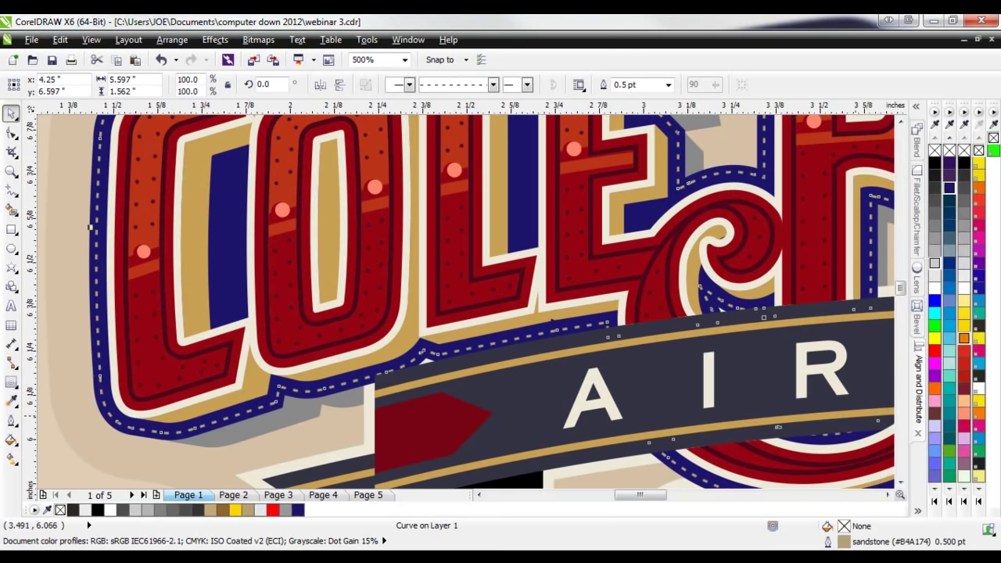
pyautogui.rightClick(968, 332)
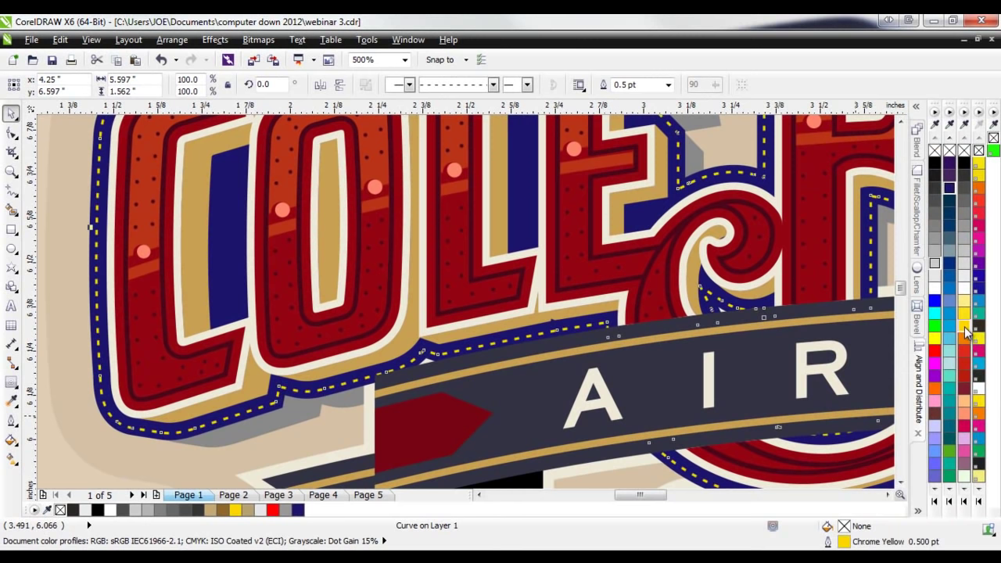
# - Undo the royal blue fill and yellow outline color, and delete the dashed stitch outline around the Cole Brothers lettering
pyautogui.click(222, 446)
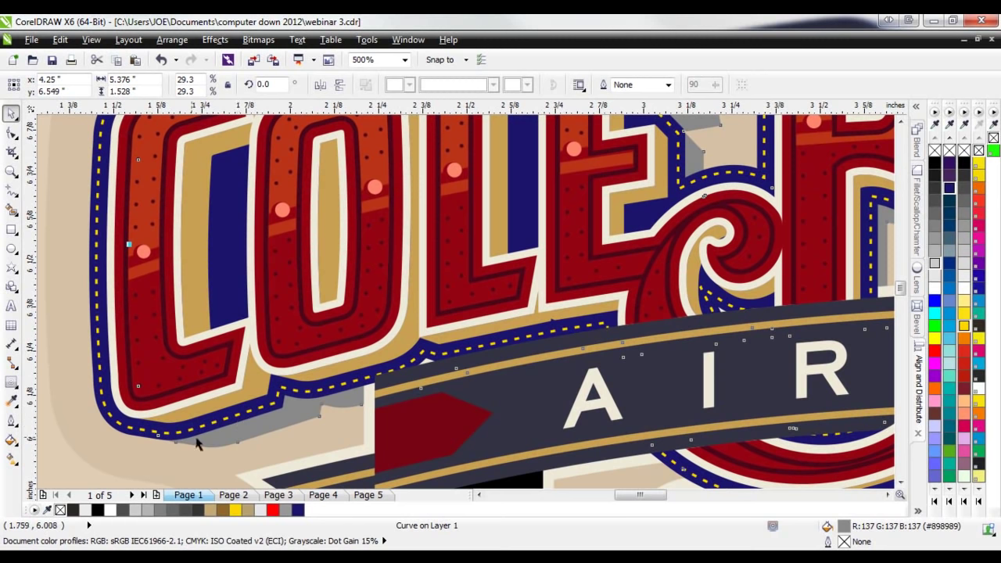
pyautogui.click(288, 387)
pyautogui.press('Delete')
pyautogui.click(305, 397)
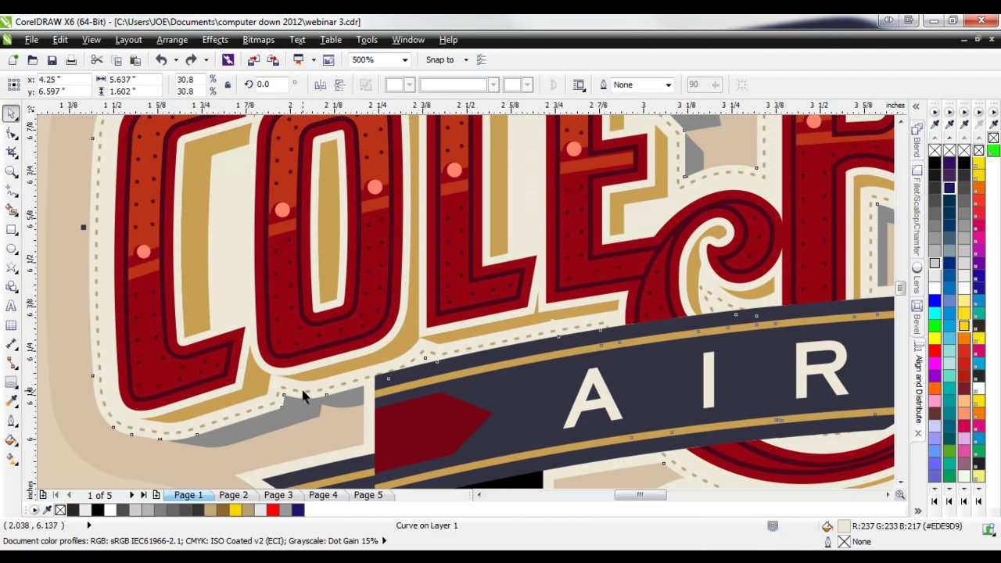
pyautogui.click(178, 432)
pyautogui.press('Escape')
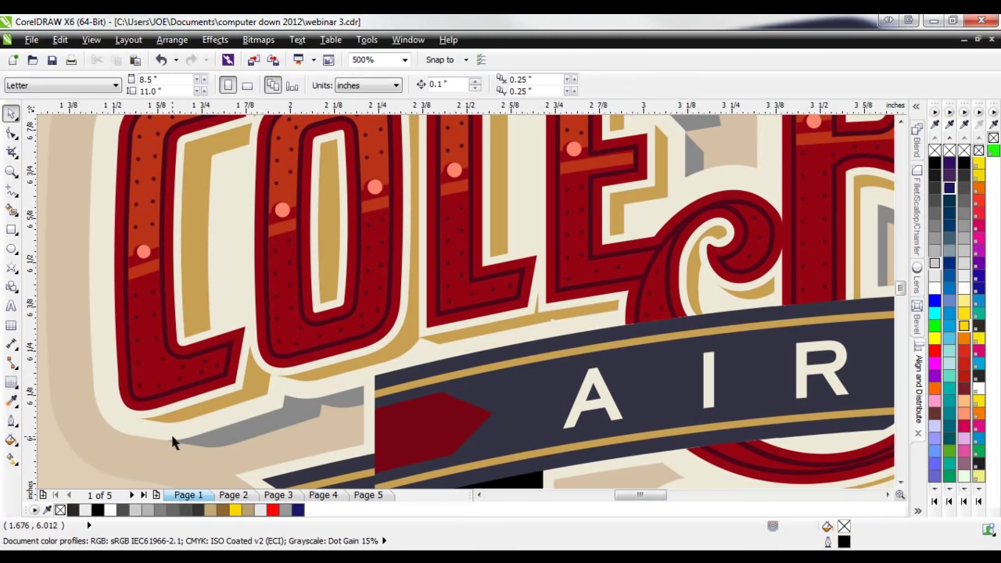
# - Examine the overlapping layers of the Cole Brothers lettering in Wireframe view and return to Enhanced view
pyautogui.scroll(-3, 75, 413)
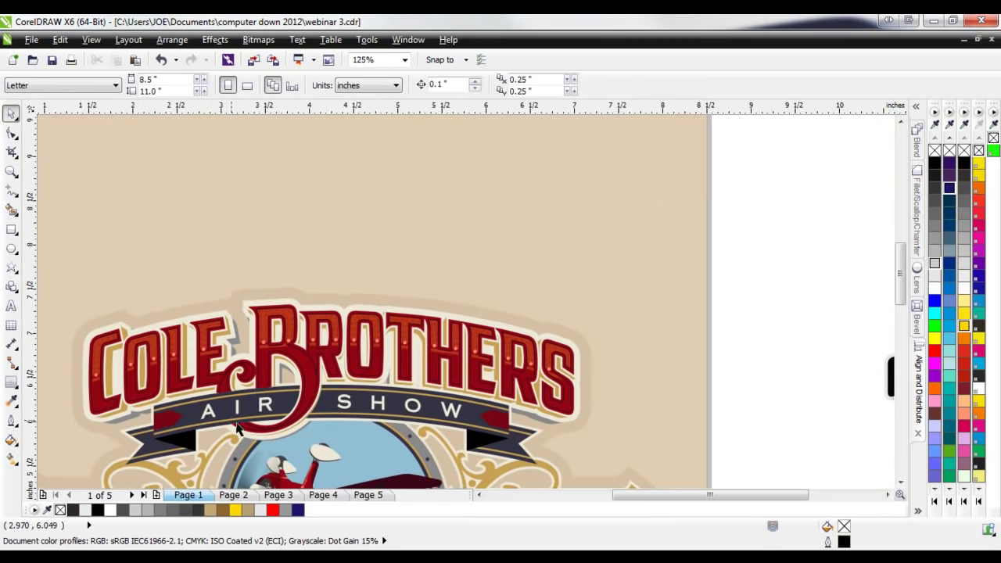
pyautogui.scroll(1, 219, 448)
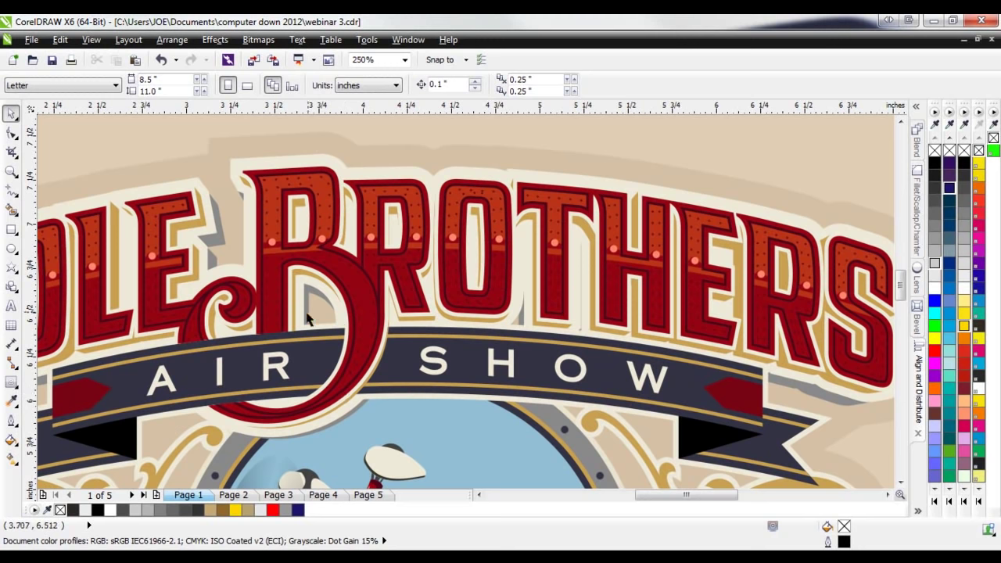
pyautogui.click(92, 40)
pyautogui.click(104, 70)
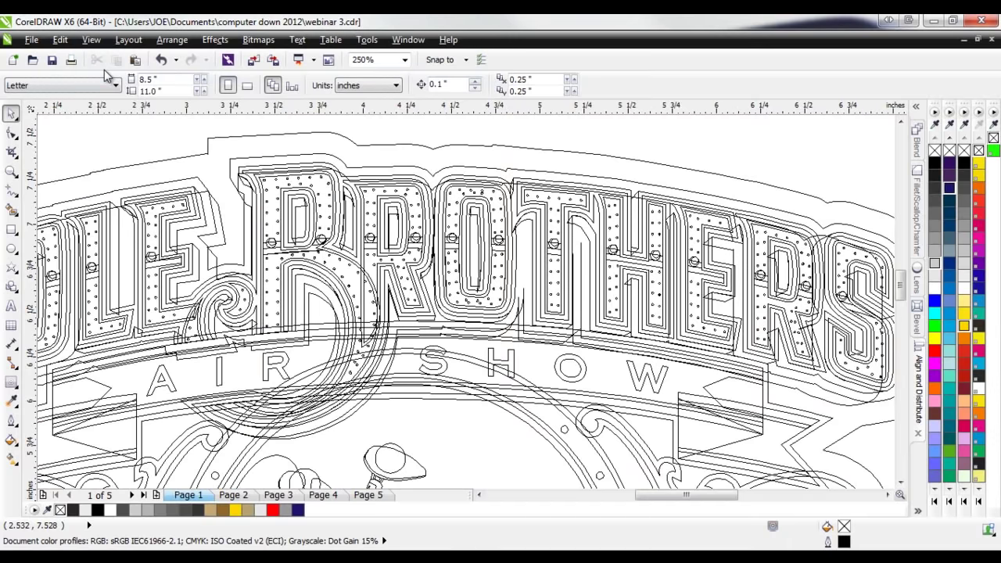
pyautogui.scroll(1, 182, 399)
pyautogui.scroll(-1, 335, 422)
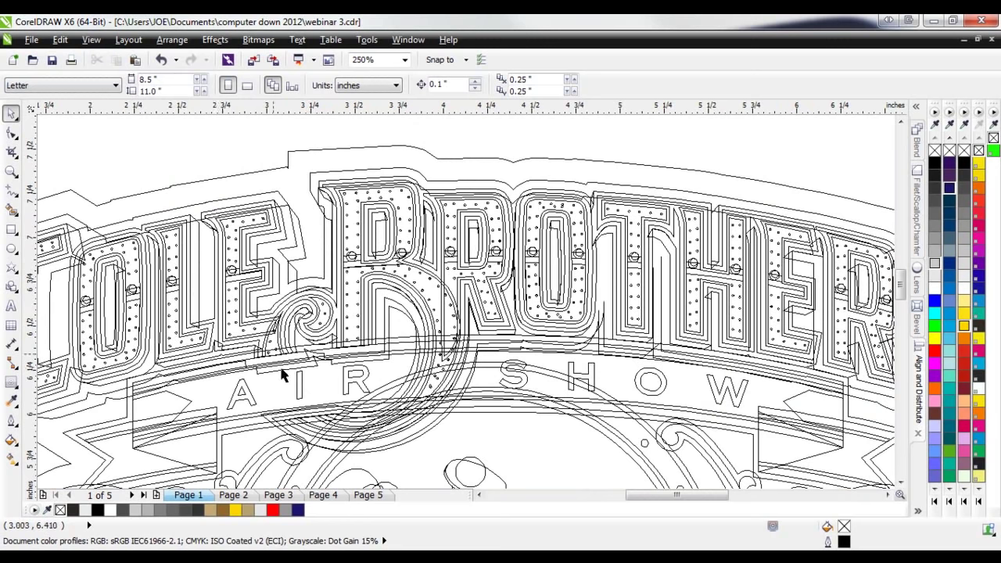
pyautogui.click(91, 39)
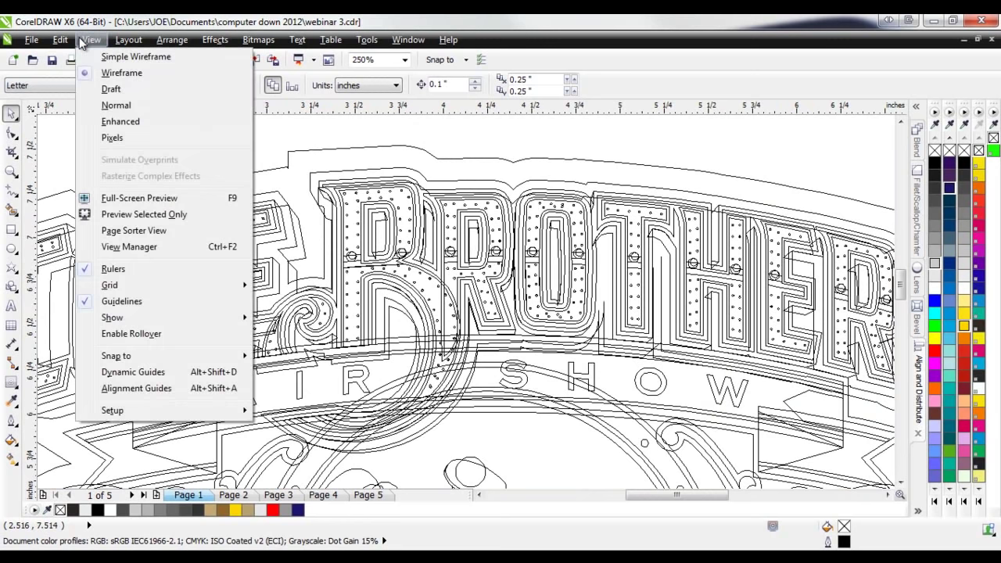
pyautogui.click(124, 121)
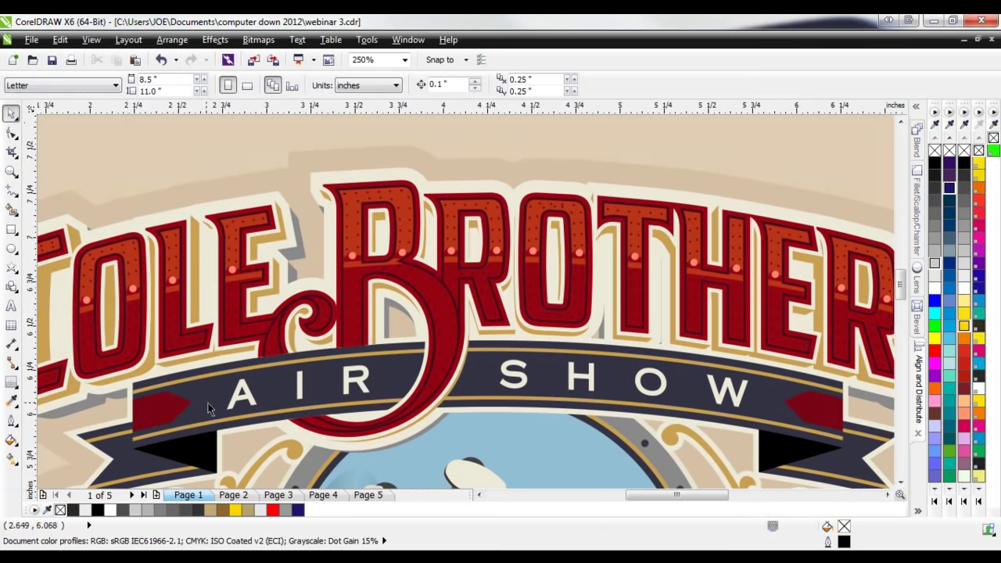
# - Try nudging the dark red Cole Brothers lettering curve up from the banner edge and move it back
pyautogui.scroll(2, 291, 417)
pyautogui.click(282, 298)
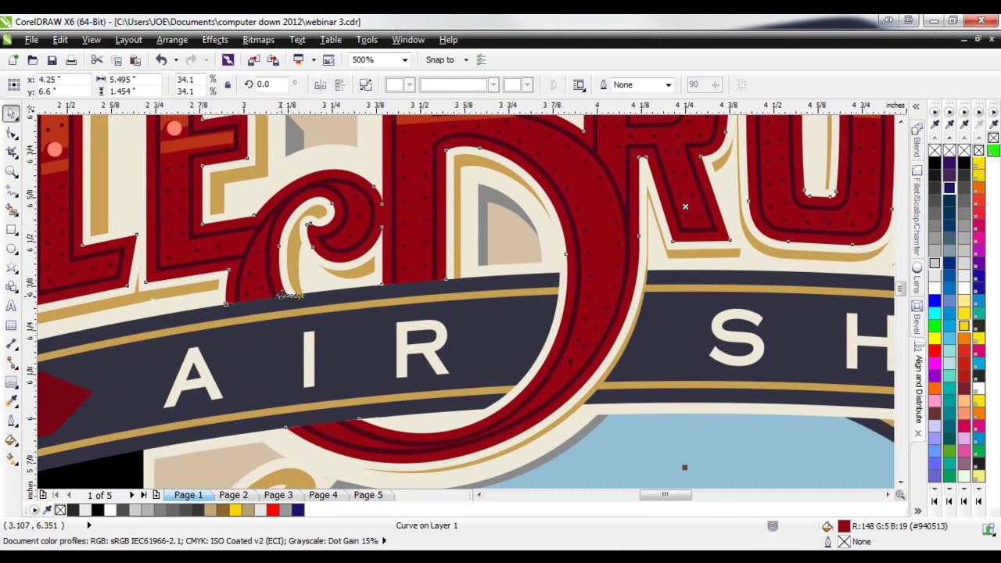
pyautogui.press('Down')
pyautogui.press('Up')
pyautogui.press('Up')
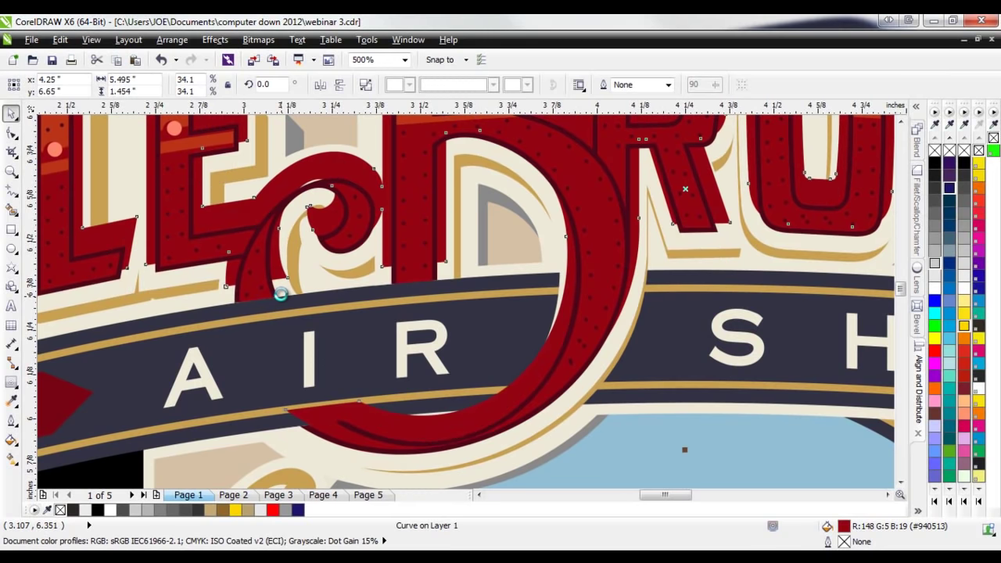
pyautogui.press('Down')
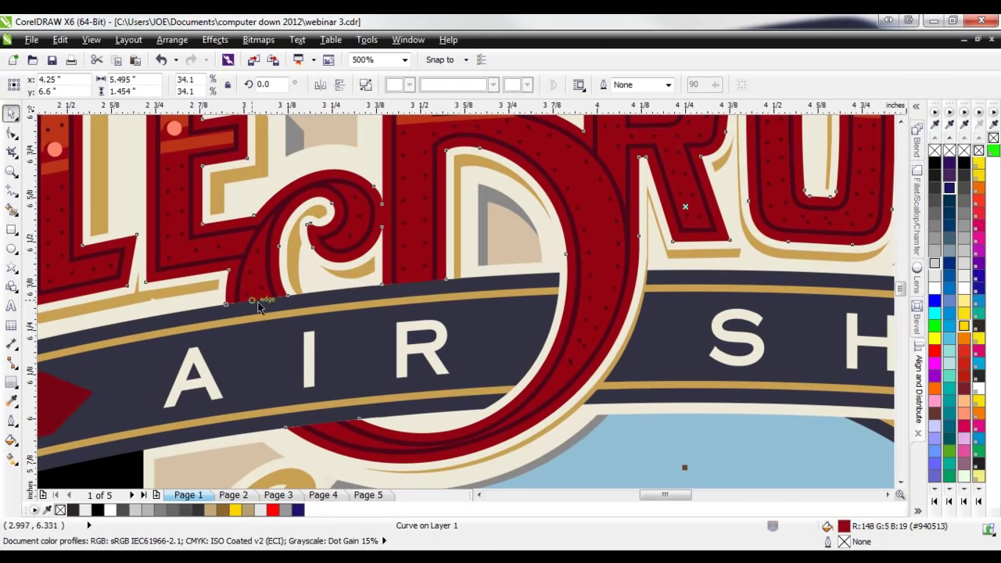
# - Examine the whole air show logo, including close views of the Air Show banner and the layered Flying lettering
pyautogui.scroll(-2, 311, 381)
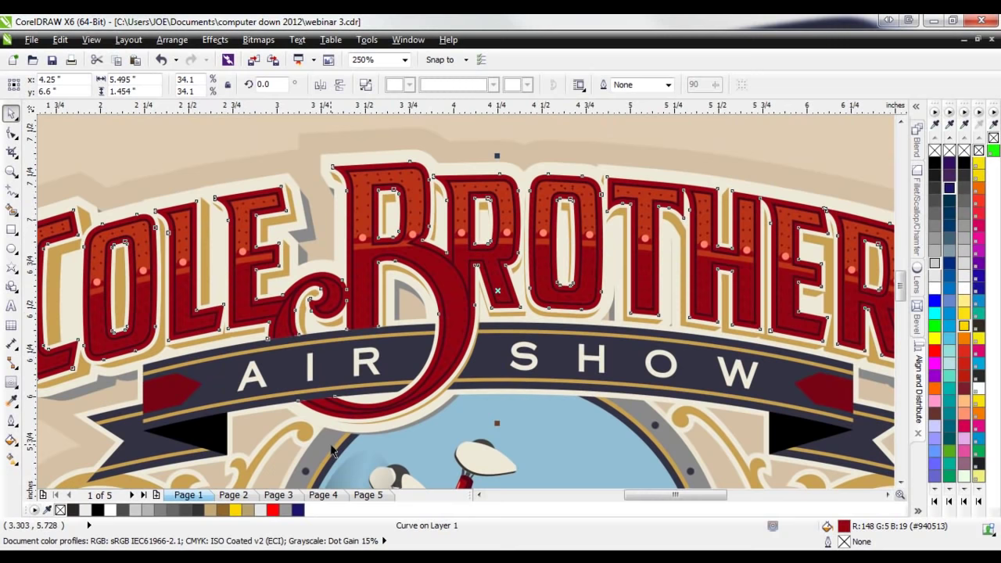
pyautogui.scroll(-2, 306, 325)
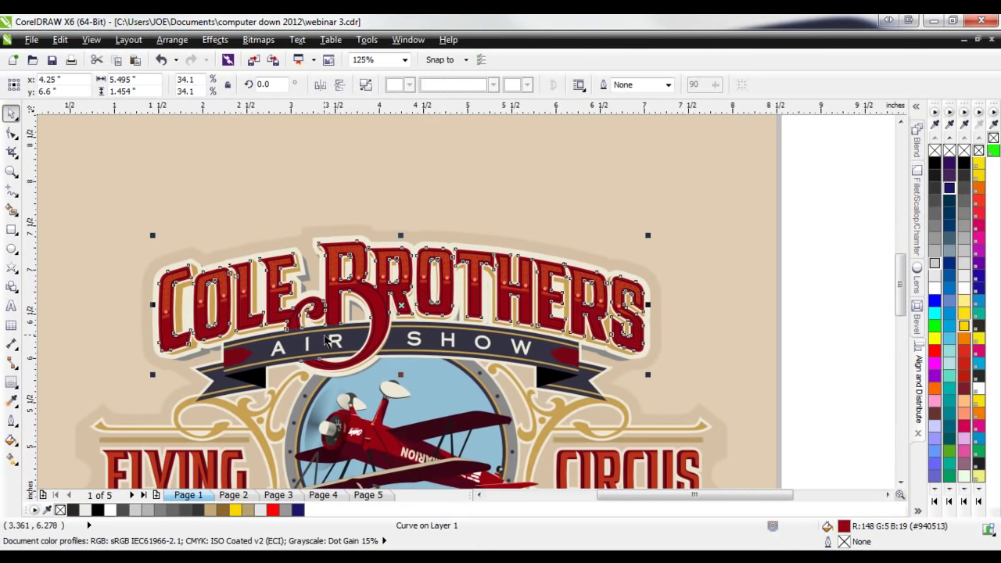
pyautogui.click(901, 483)
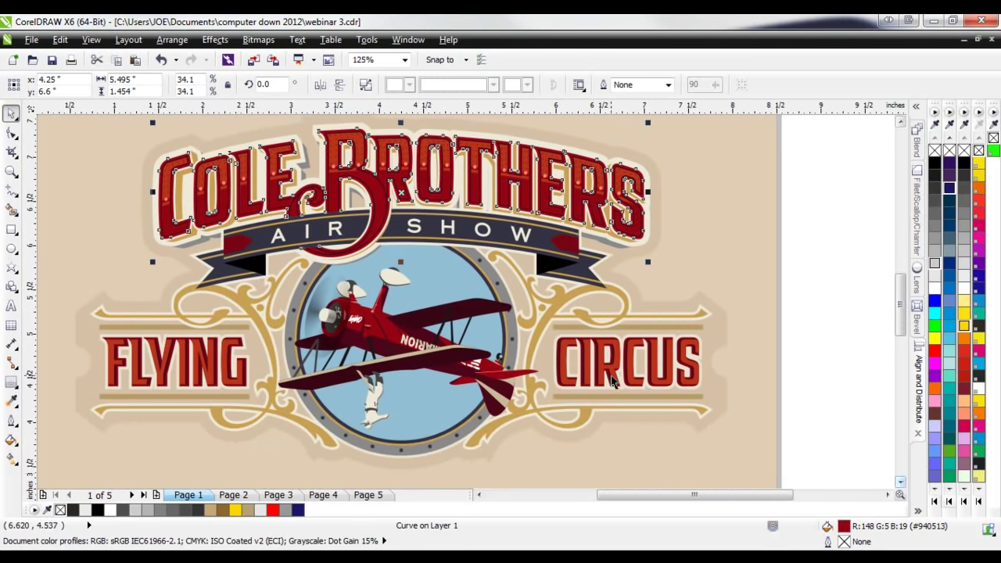
pyautogui.scroll(4, 612, 381)
pyautogui.scroll(2, 616, 390)
pyautogui.scroll(-6, 600, 404)
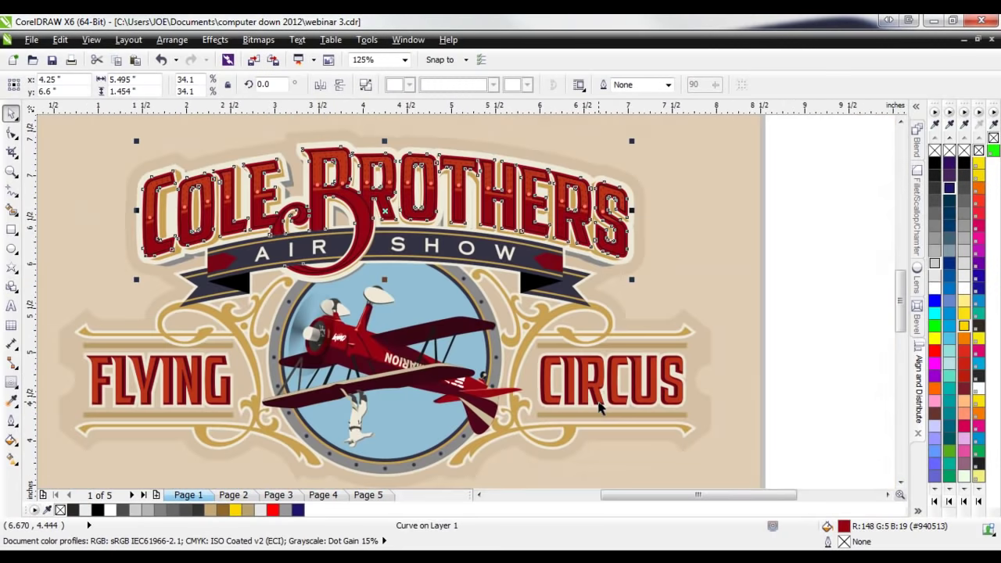
pyautogui.click(653, 255)
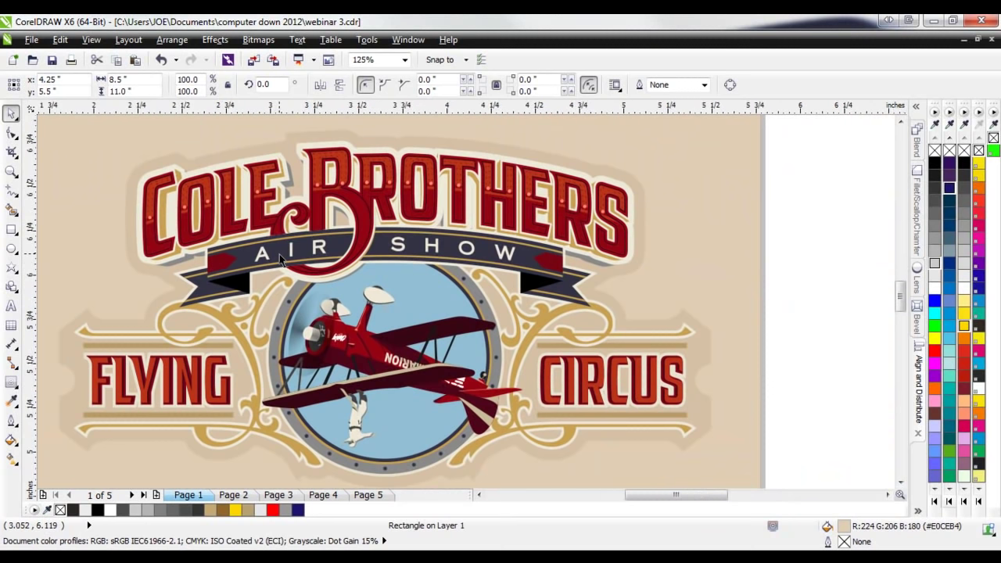
pyautogui.scroll(5, 280, 260)
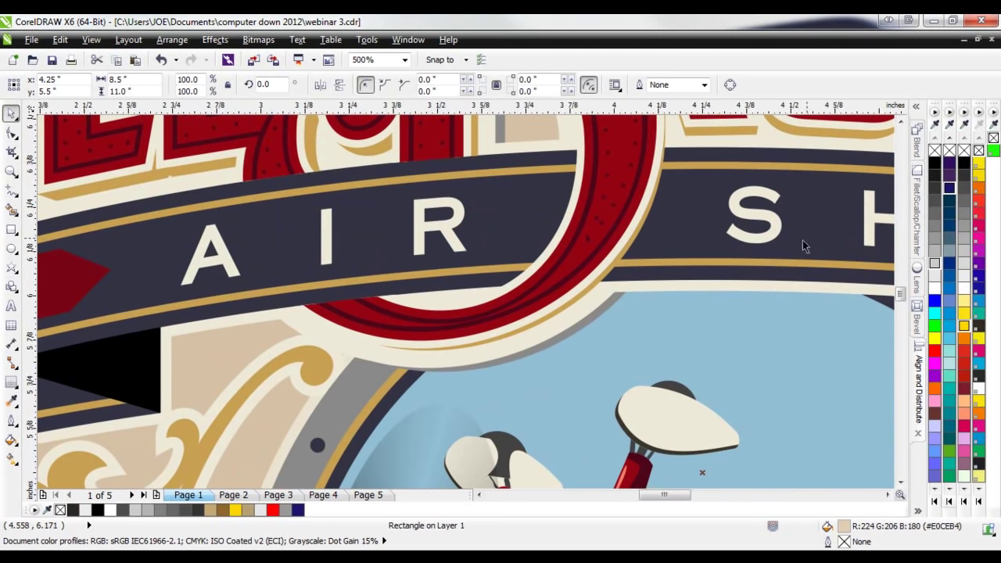
pyautogui.scroll(-5, 564, 257)
pyautogui.scroll(5, 311, 408)
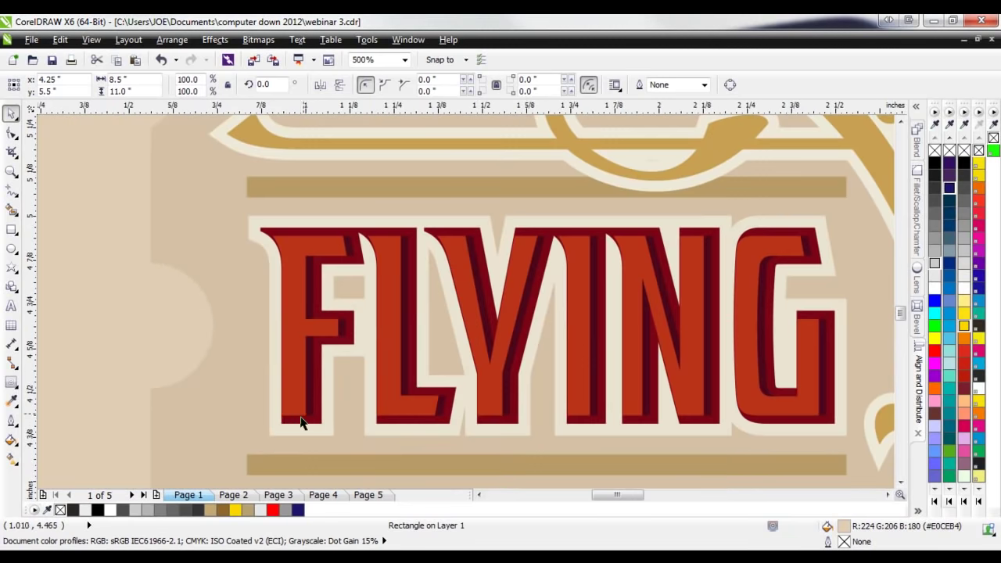
pyautogui.scroll(-5, 296, 255)
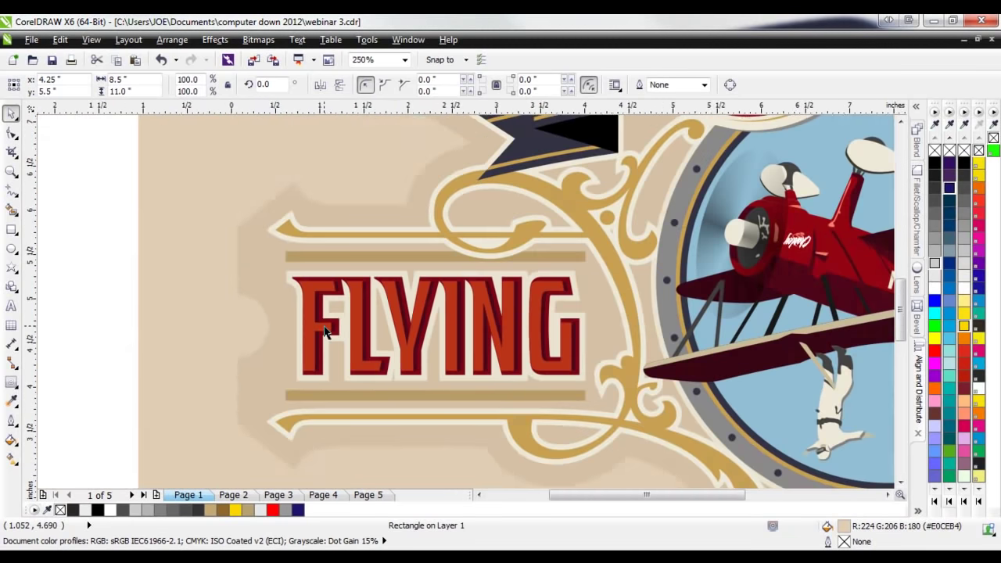
pyautogui.scroll(5, 336, 354)
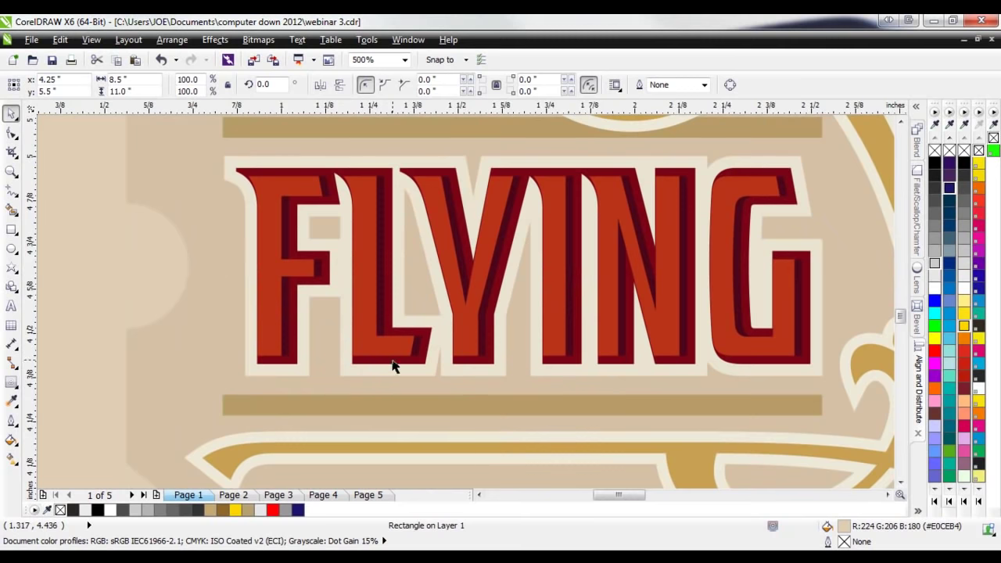
pyautogui.scroll(-5, 391, 369)
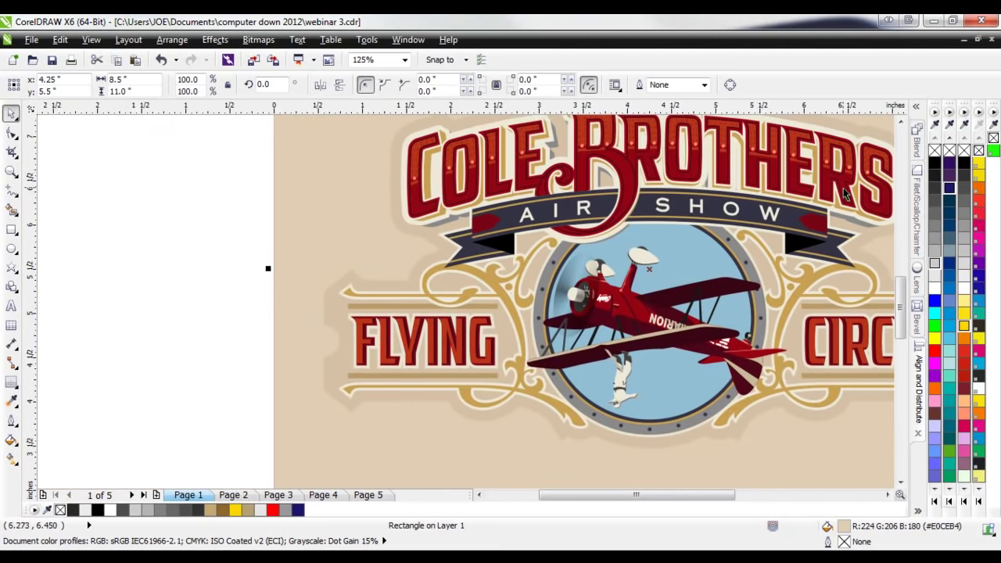
pyautogui.click(888, 494)
pyautogui.click(888, 495)
# - Go to page 2 and view the base of the W in the Walldogs lettering up close
pyautogui.click(233, 495)
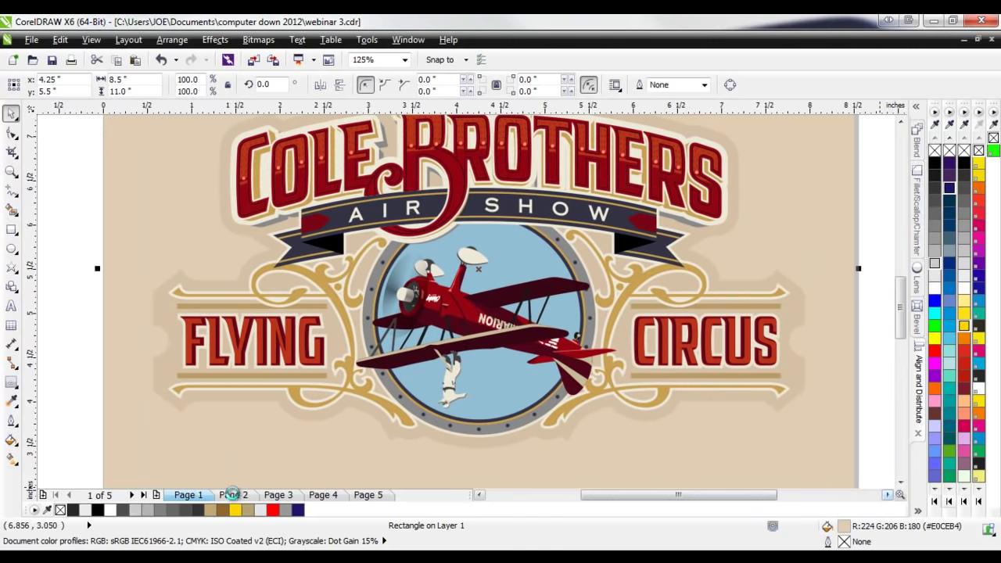
pyautogui.click(233, 496)
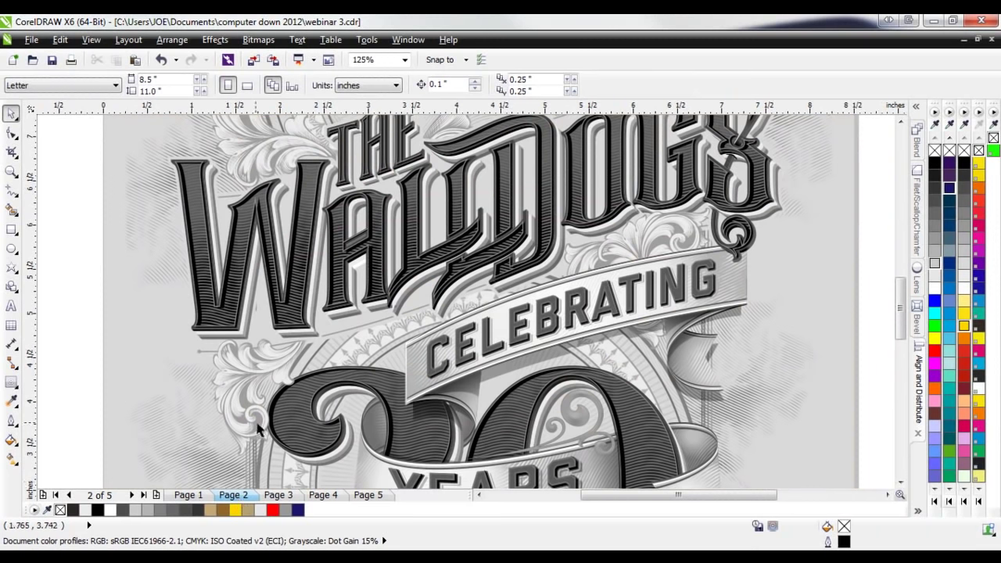
pyautogui.click(11, 170)
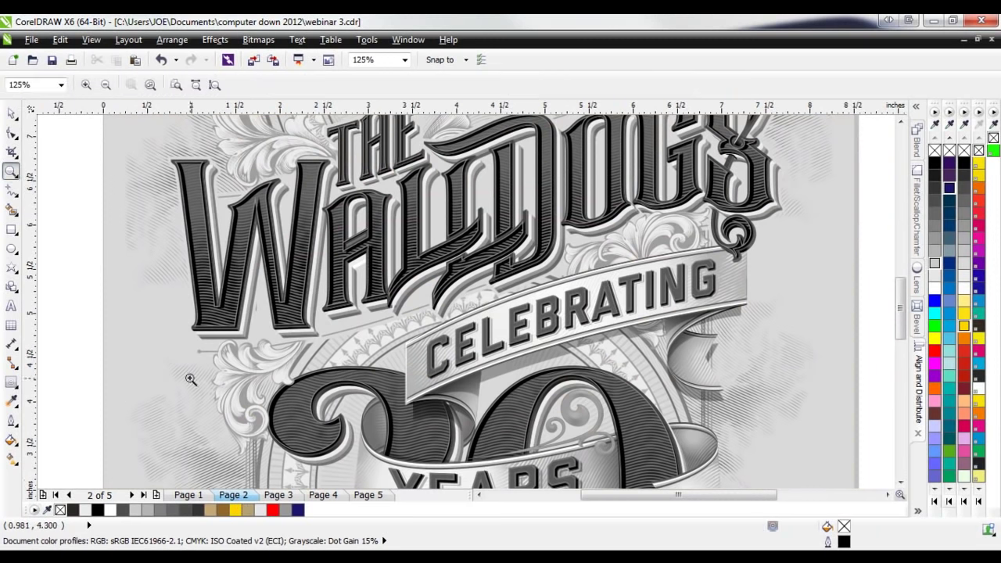
pyautogui.rightClick(173, 392)
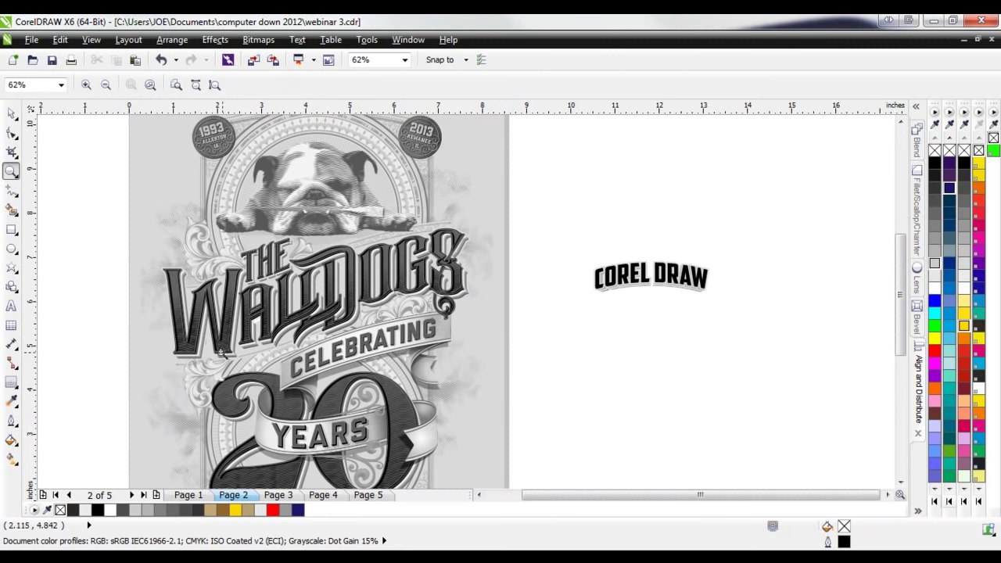
pyautogui.click(233, 298)
pyautogui.moveTo(177, 437); pyautogui.dragTo(254, 356)
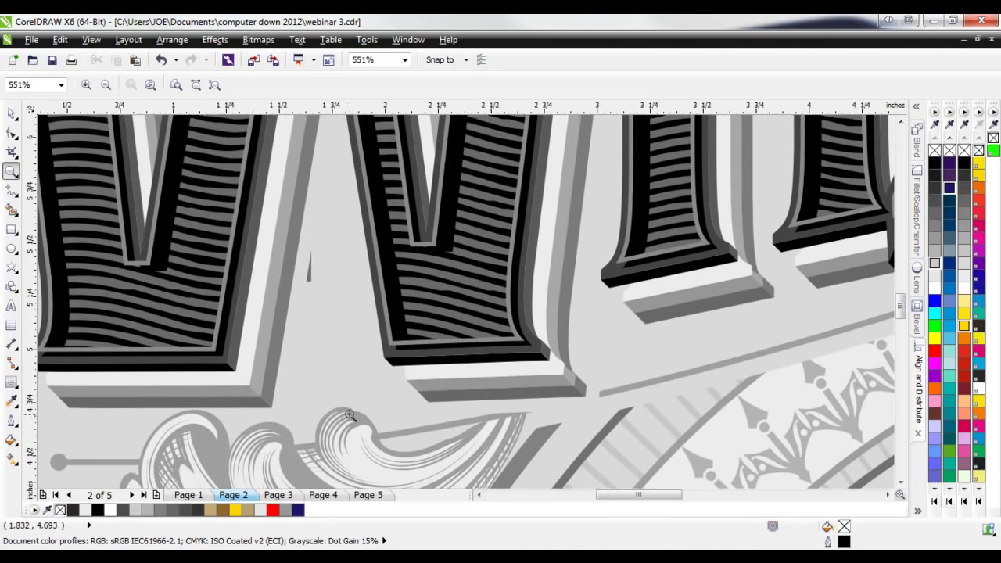
pyautogui.scroll(-2, 209, 356)
pyautogui.press('space')
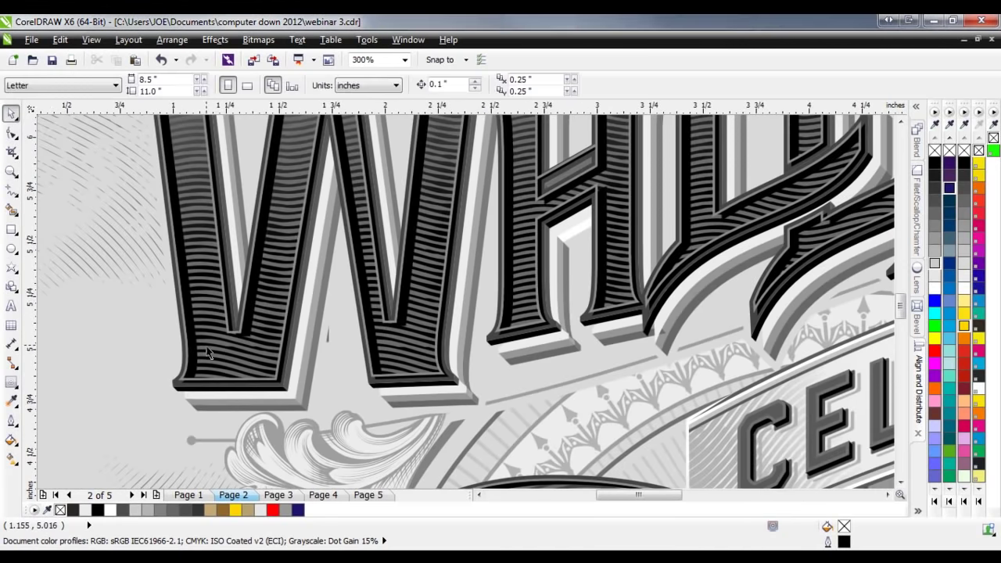
# - Open the PowerClip contents of the dark gray Walldogs lettering for editing and examine the wavy line pattern inside
pyautogui.click(231, 359)
pyautogui.keyDown('ctrl'); pyautogui.click(232, 359); pyautogui.keyUp('ctrl')
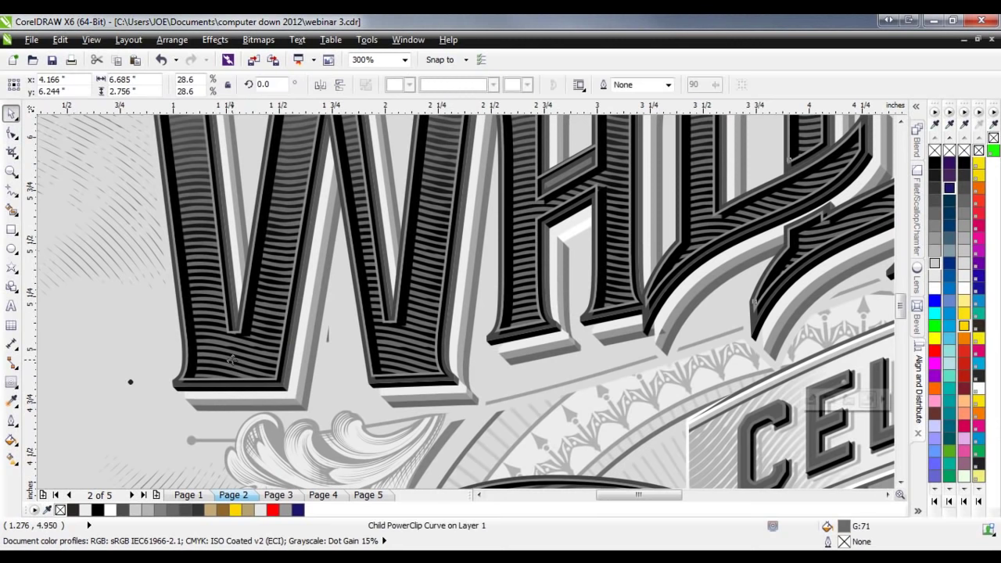
pyautogui.rightClick(231, 359)
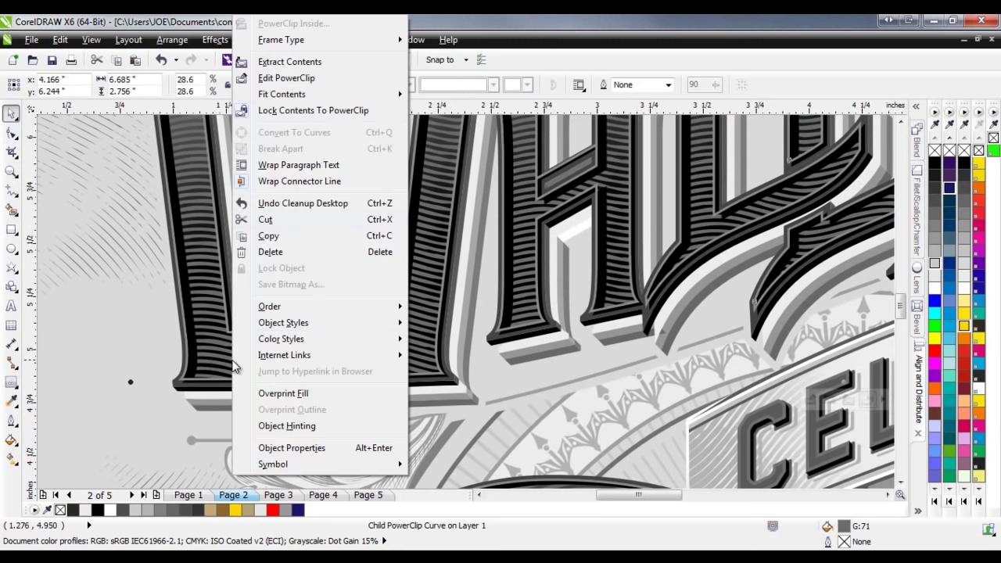
pyautogui.click(287, 77)
pyautogui.scroll(-2, 367, 402)
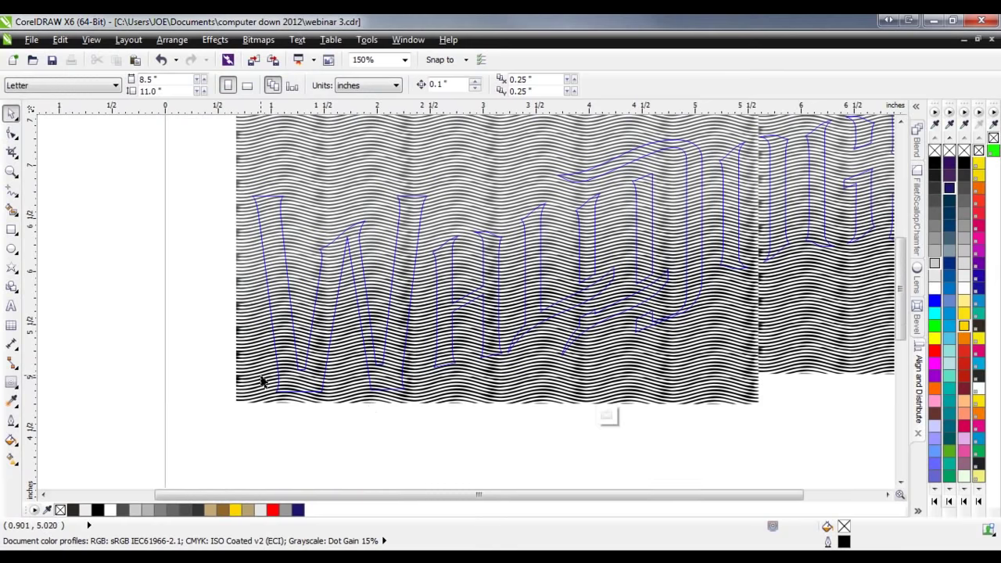
pyautogui.scroll(-1, 262, 380)
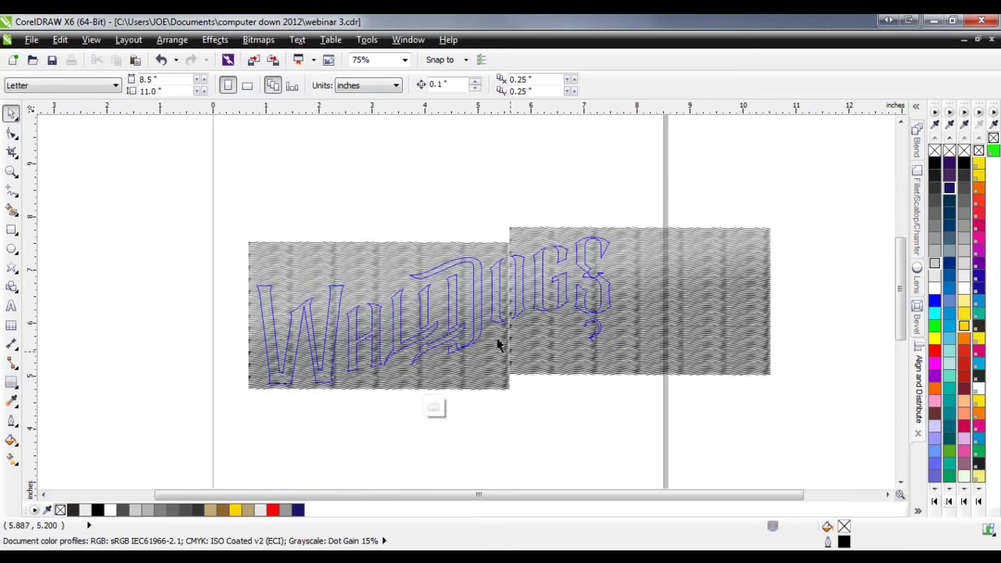
pyautogui.scroll(2, 497, 344)
pyautogui.scroll(-1, 365, 456)
pyautogui.scroll(-1, 469, 384)
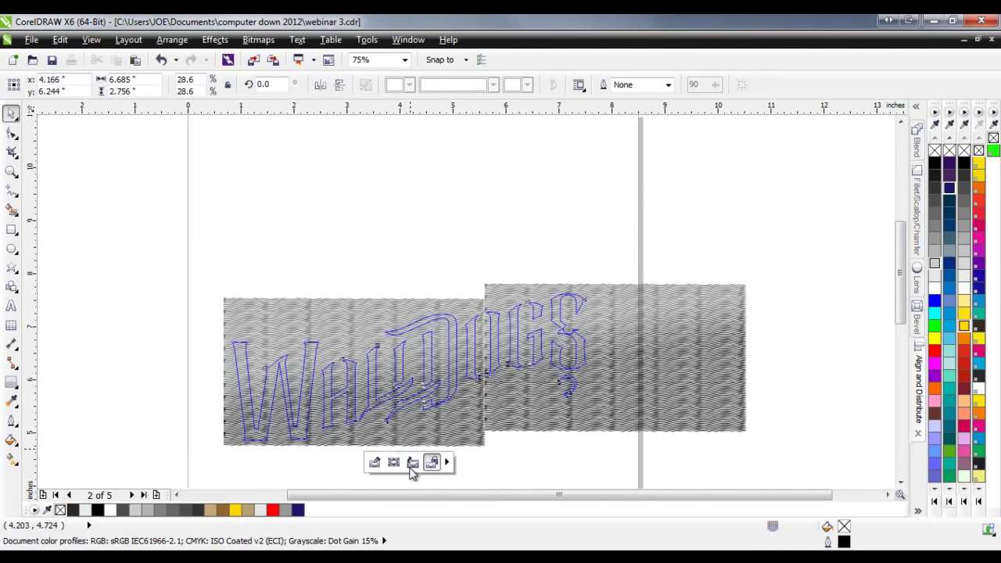
# - Finish editing the PowerClip contents and inspect the engraved line fill on the Walldogs letters
pyautogui.click(413, 463)
pyautogui.scroll(1, 245, 389)
pyautogui.scroll(3, 245, 389)
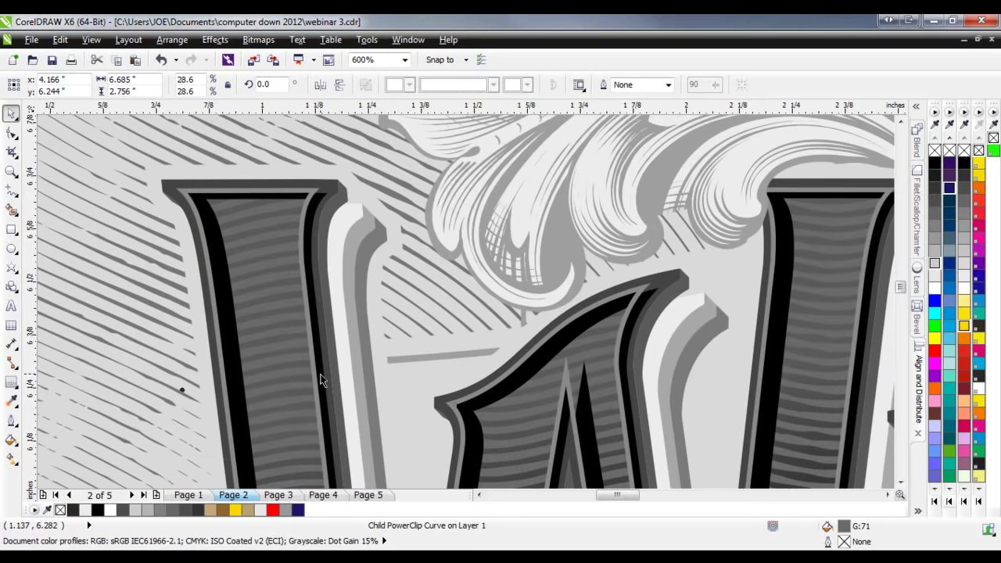
pyautogui.scroll(-4, 243, 321)
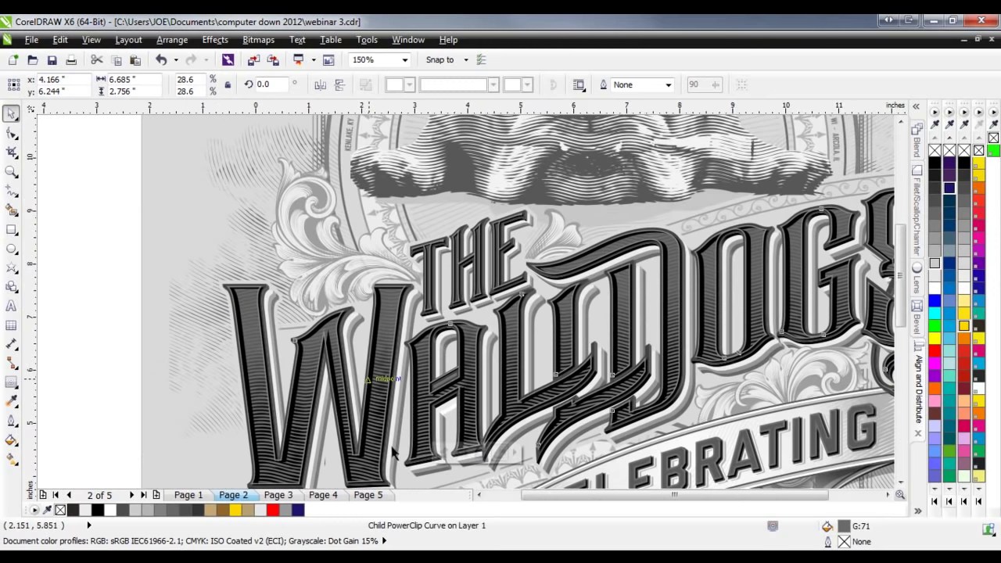
# - View the engraved Walldogs lettering within the poster and clear its selection
pyautogui.scroll(-1, 395, 458)
pyautogui.scroll(1, 398, 462)
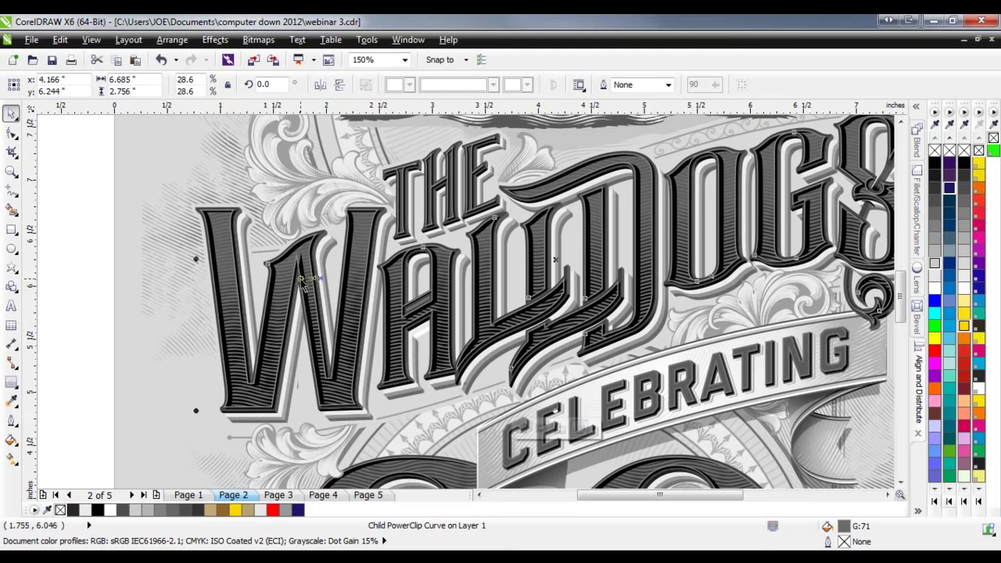
pyautogui.scroll(-1, 209, 412)
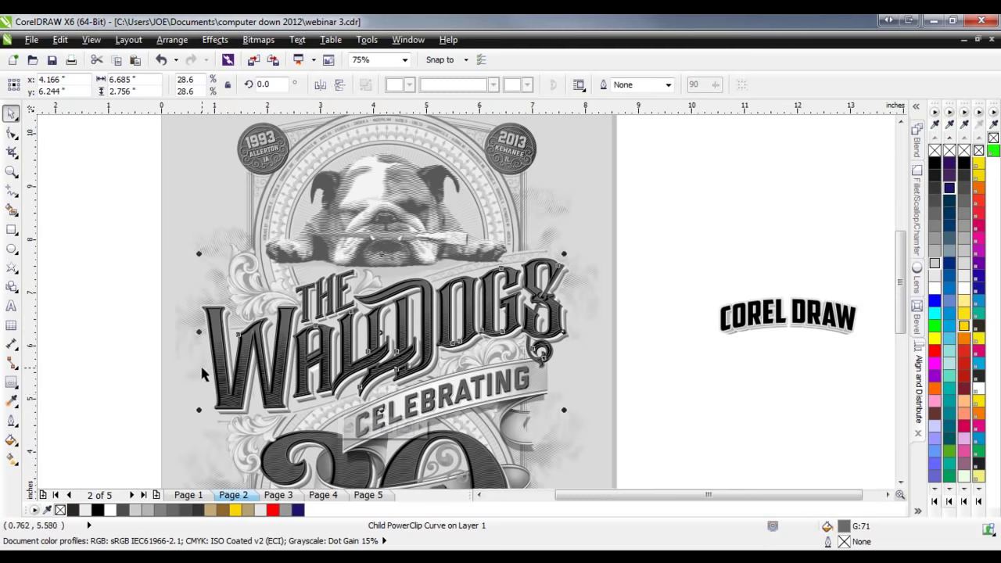
pyautogui.click(626, 415)
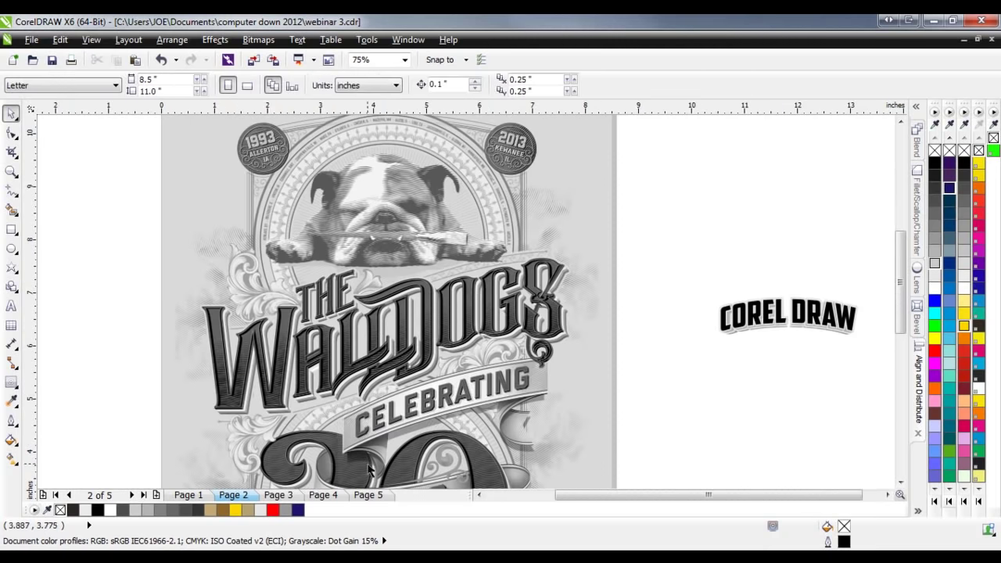
# - Examine the layered Celebrating lettering on the banner up close, and view the whole Walldogs poster
pyautogui.scroll(-1, 356, 383)
pyautogui.scroll(4, 361, 391)
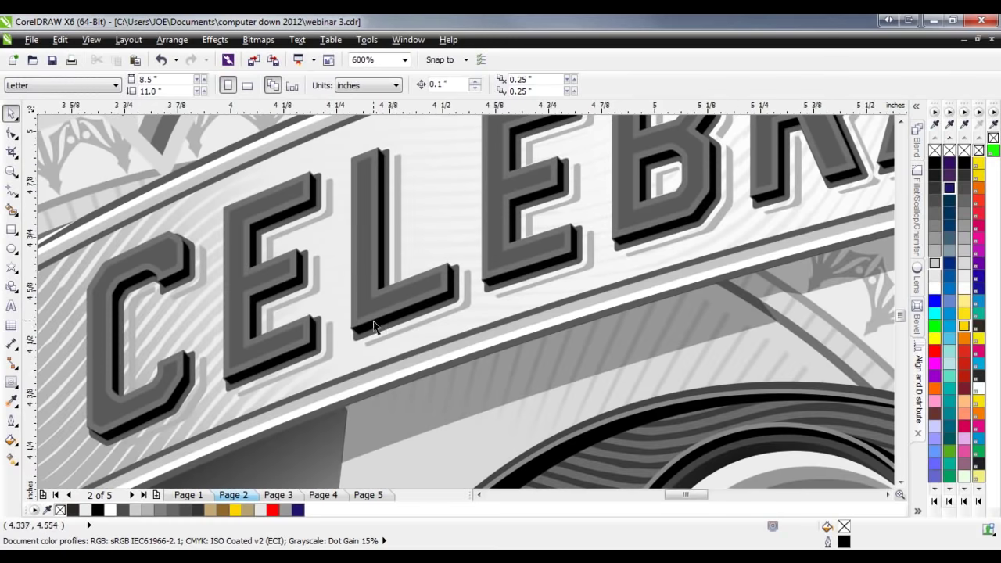
pyautogui.scroll(-2, 373, 321)
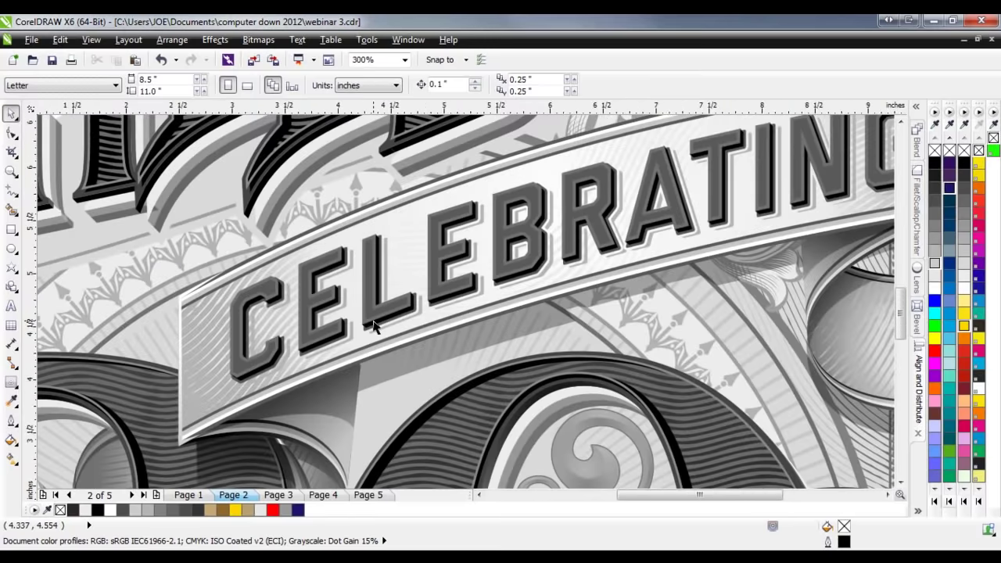
pyautogui.scroll(-4, 373, 324)
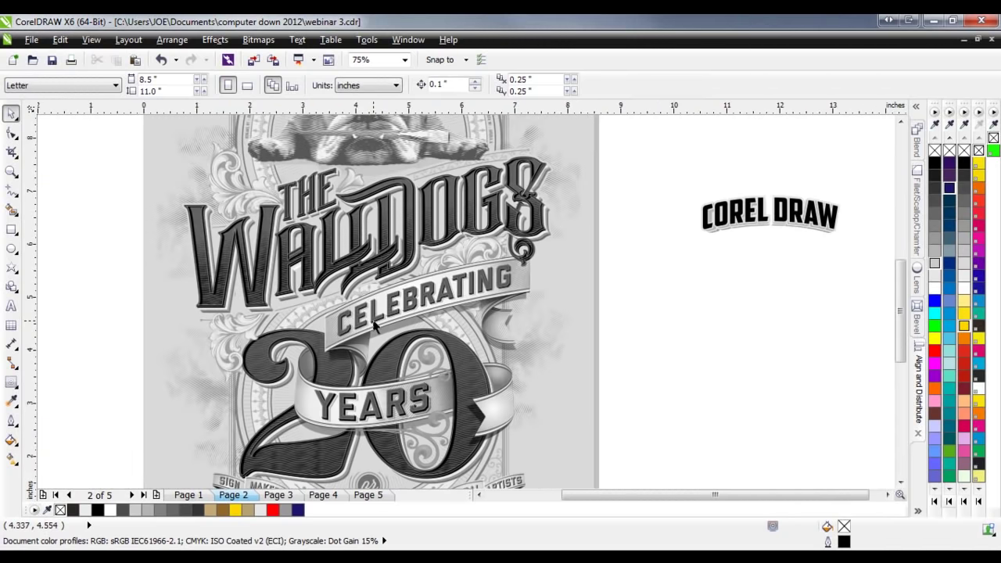
pyautogui.scroll(-2, 374, 326)
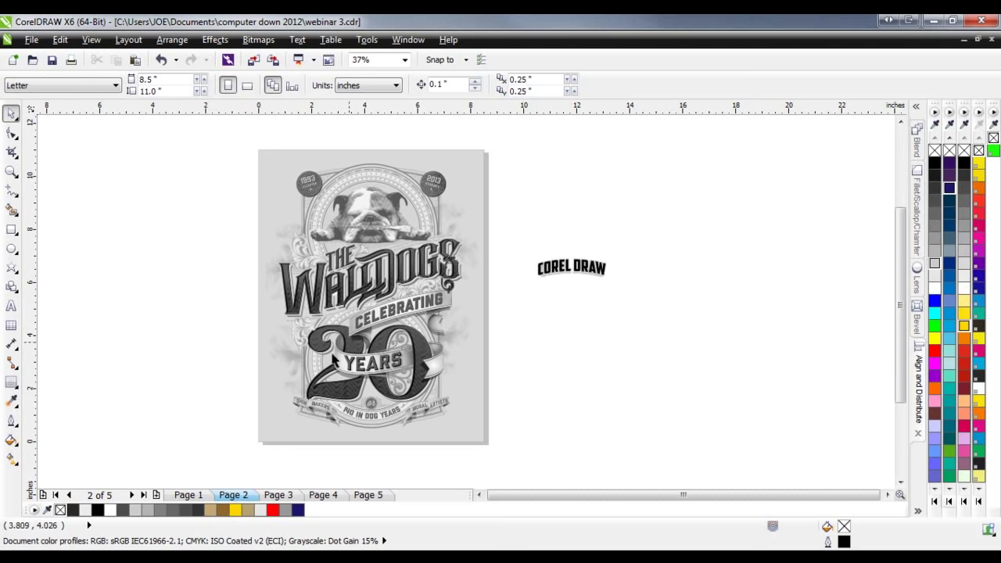
pyautogui.click(11, 172)
pyautogui.moveTo(263, 151); pyautogui.dragTo(478, 442)
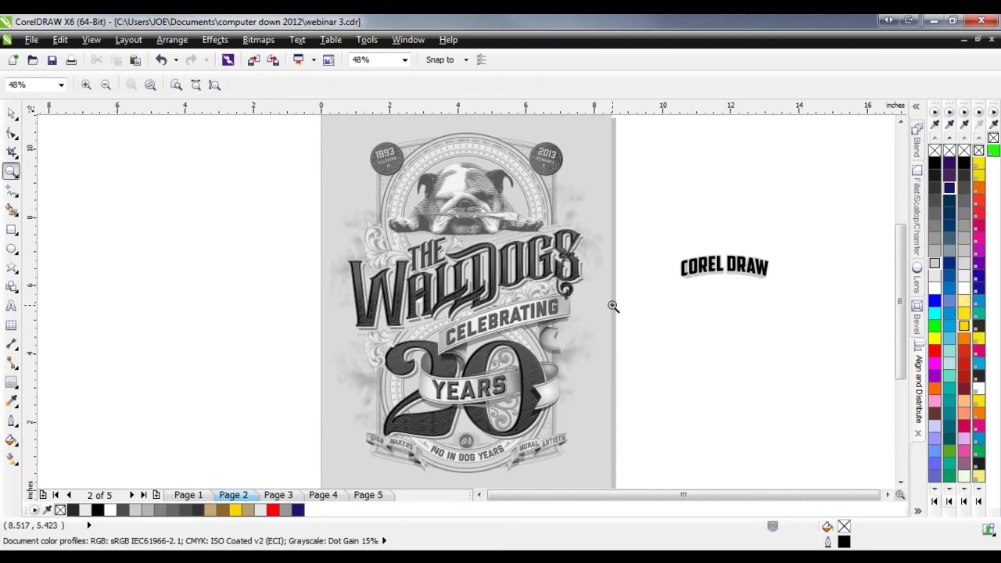
# - View the Luna Joon lettering on page 3 up close and compare it with the Cole Brothers lettering on page 1
pyautogui.click(275, 494)
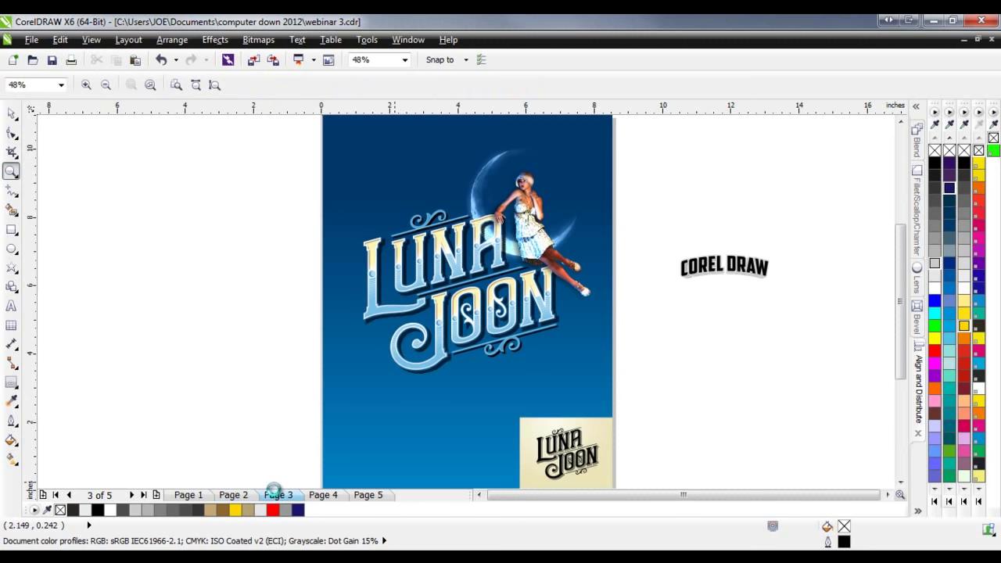
pyautogui.moveTo(351, 224); pyautogui.dragTo(468, 374)
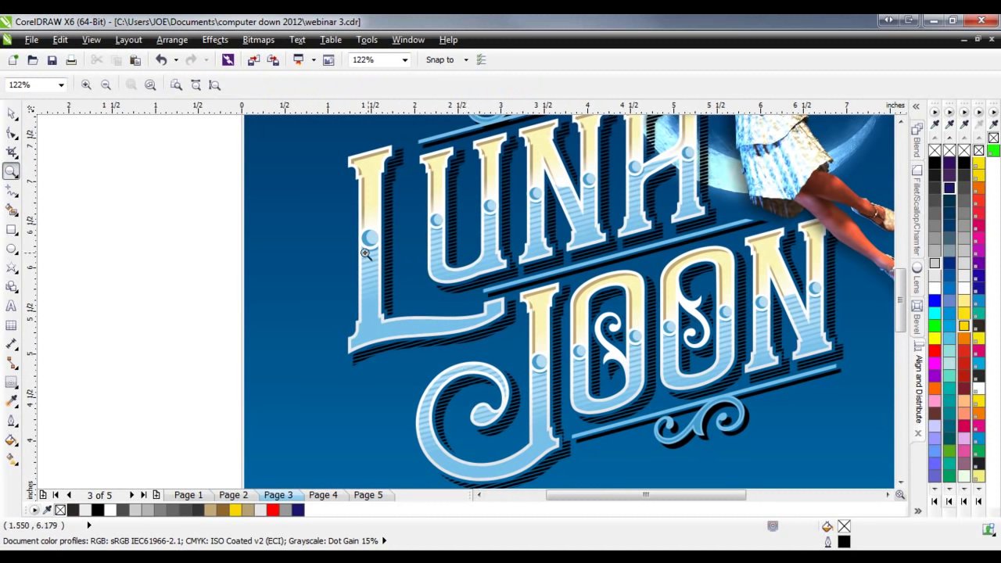
pyautogui.click(365, 156)
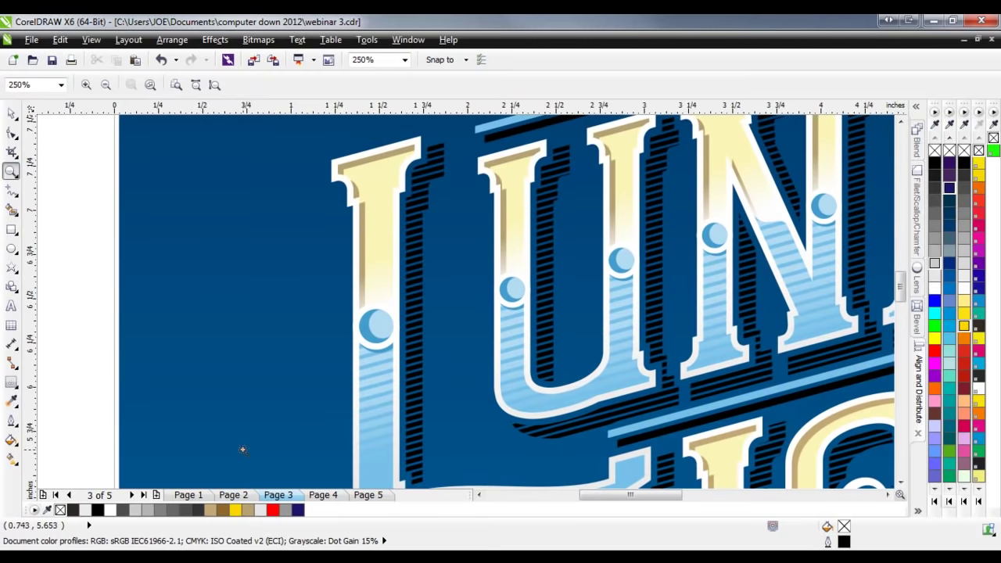
pyautogui.click(186, 494)
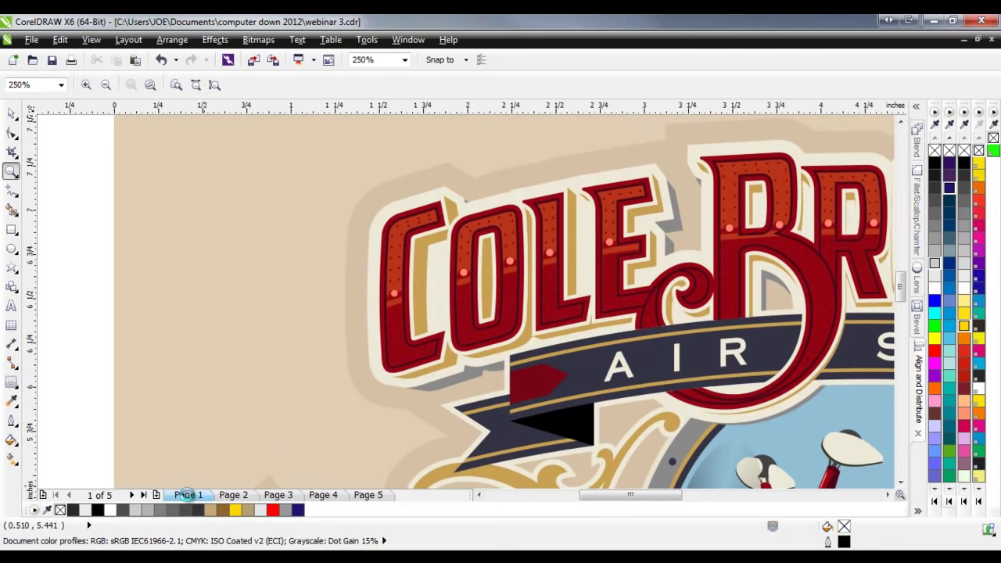
pyautogui.click(279, 494)
# - Switch to webinar 2.cdr and view the stripe pattern inside the Road Rocket lettering up close
pyautogui.click(408, 39)
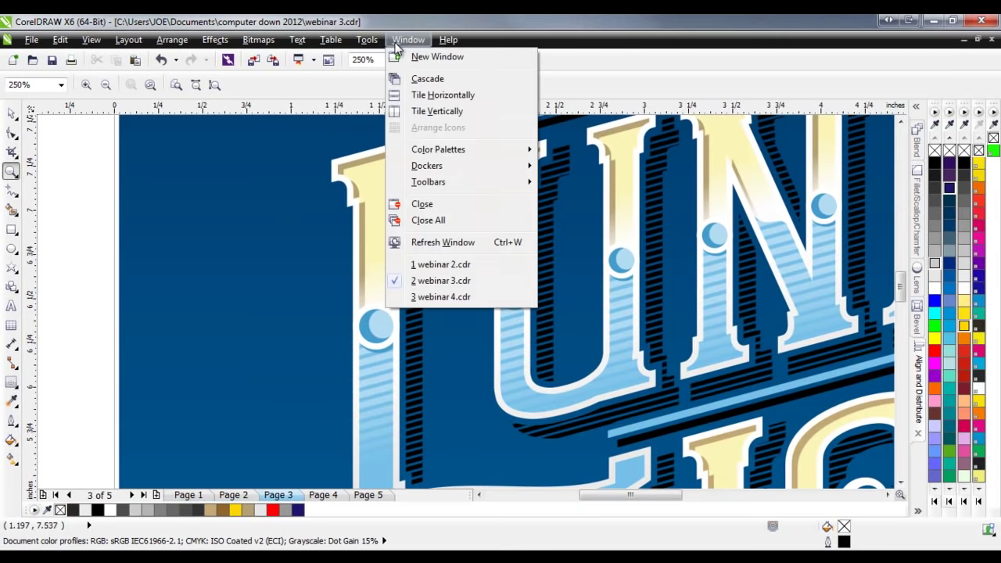
pyautogui.click(430, 264)
pyautogui.scroll(-1, 398, 313)
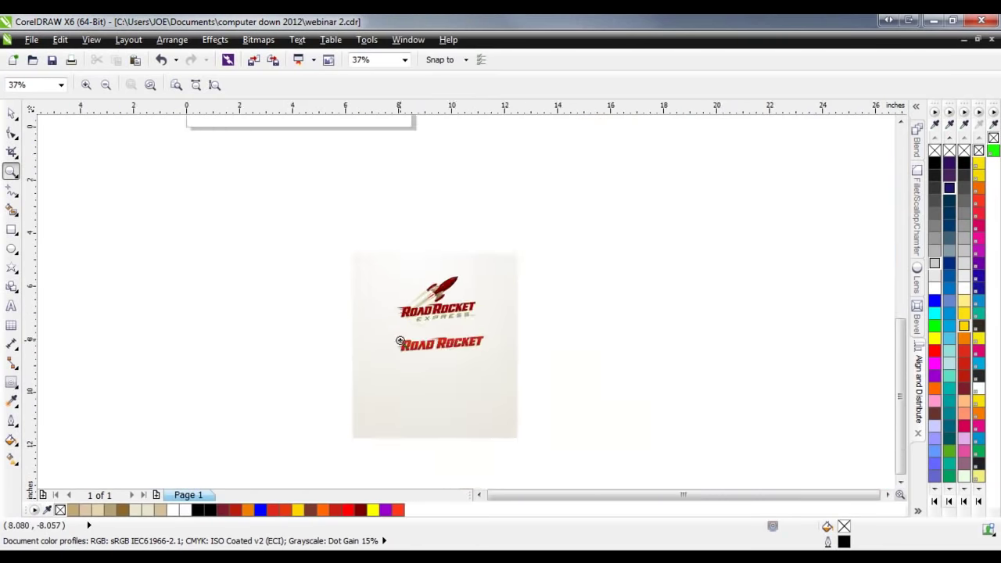
pyautogui.scroll(5, 407, 336)
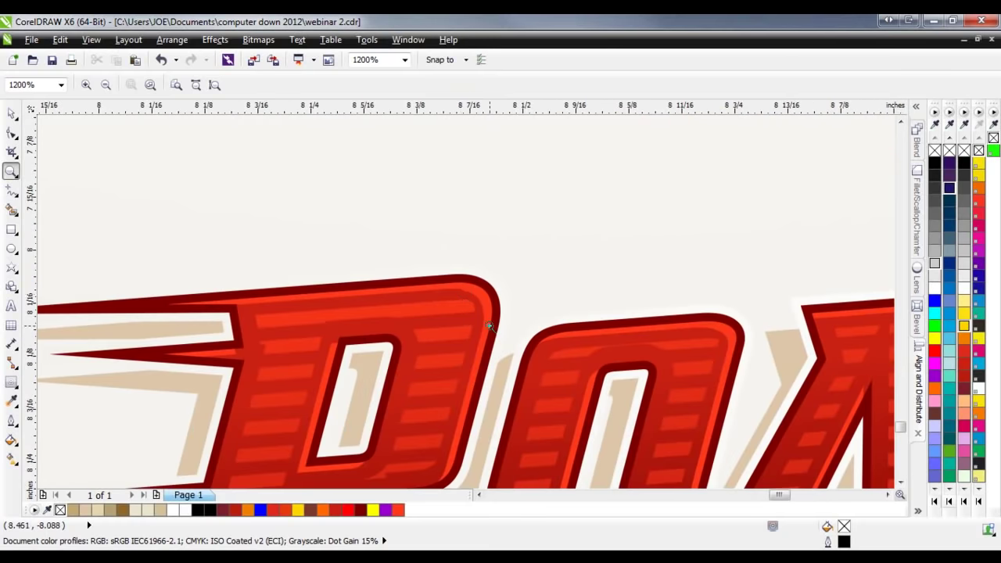
# - Return to webinar 3.cdr and examine the color fades, fading stripes and striped shadow of the Luna Joon lettering
pyautogui.click(408, 39)
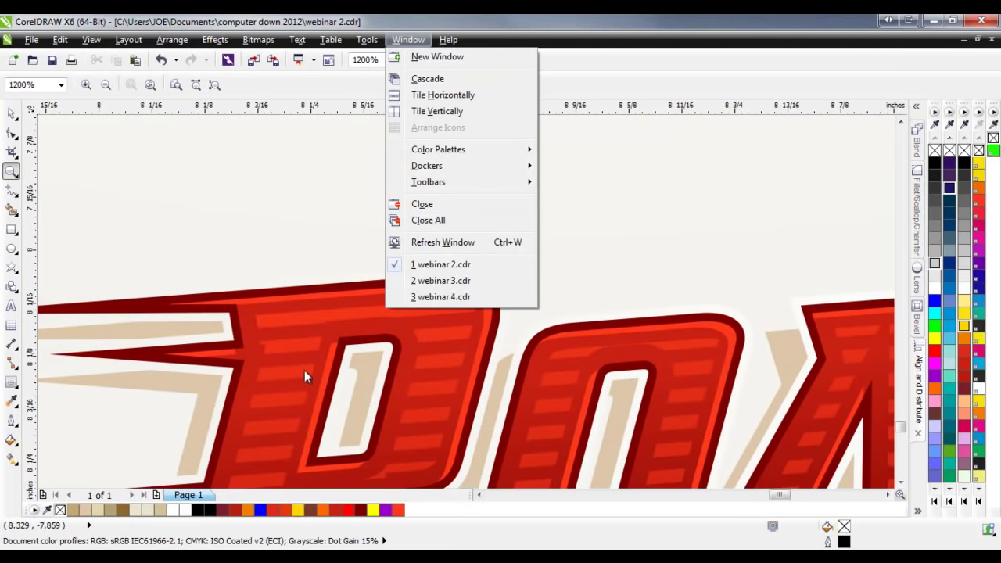
pyautogui.click(432, 281)
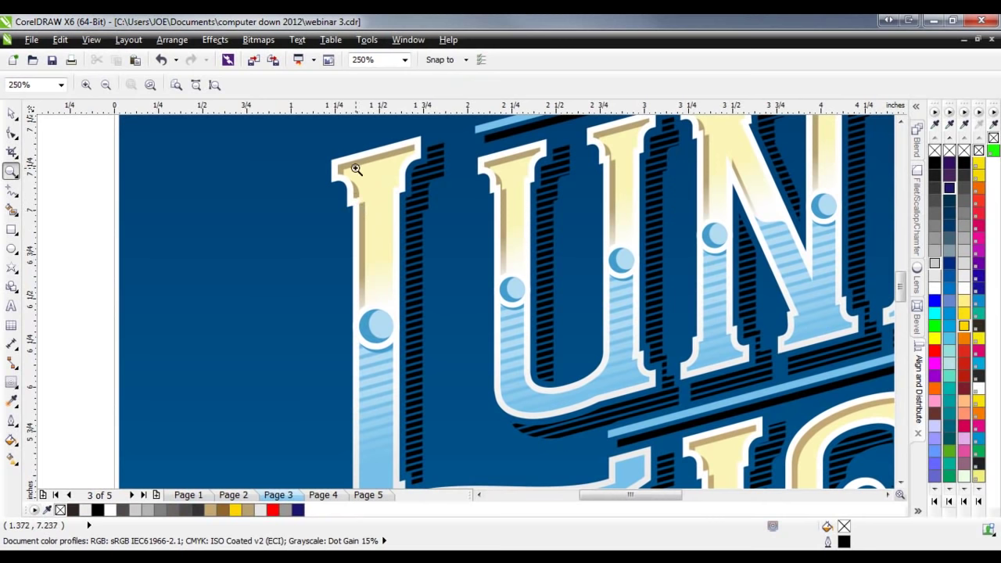
pyautogui.rightClick(313, 207)
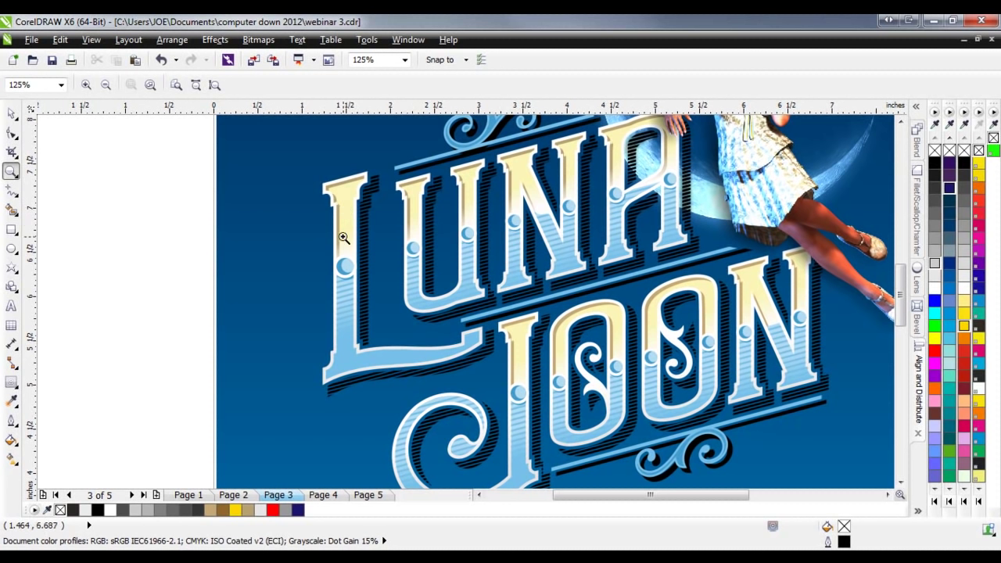
pyautogui.click(360, 199)
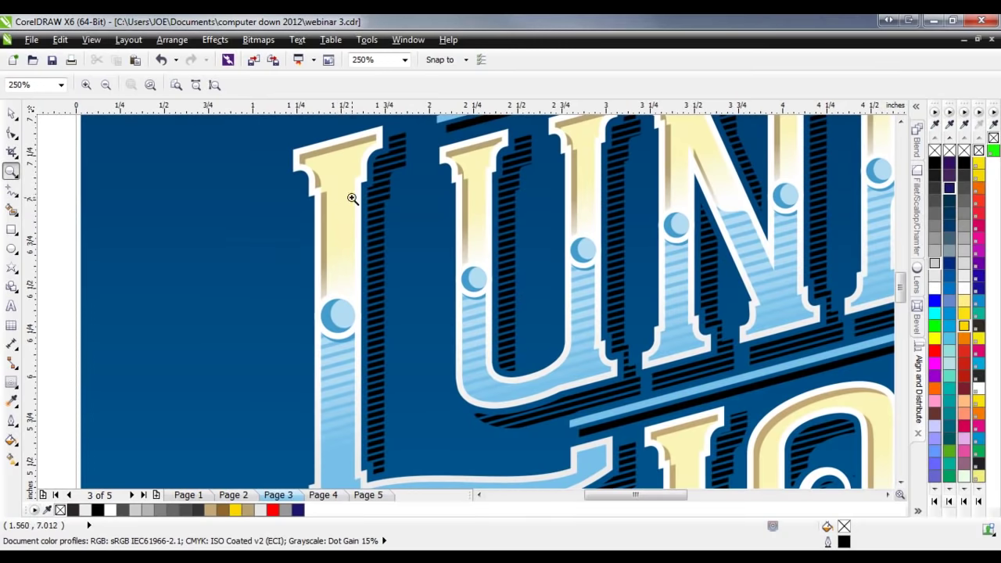
pyautogui.rightClick(351, 197)
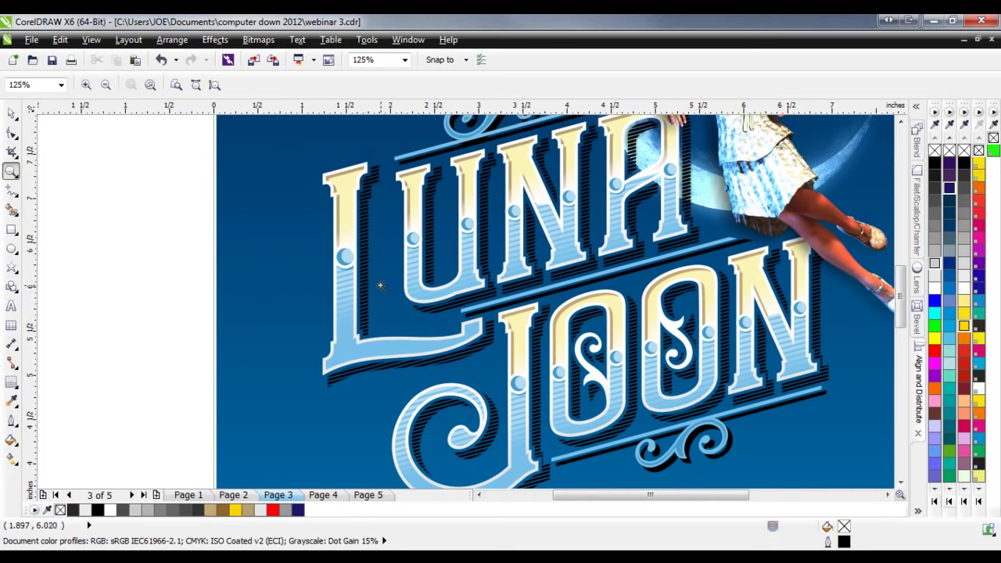
pyautogui.click(395, 364)
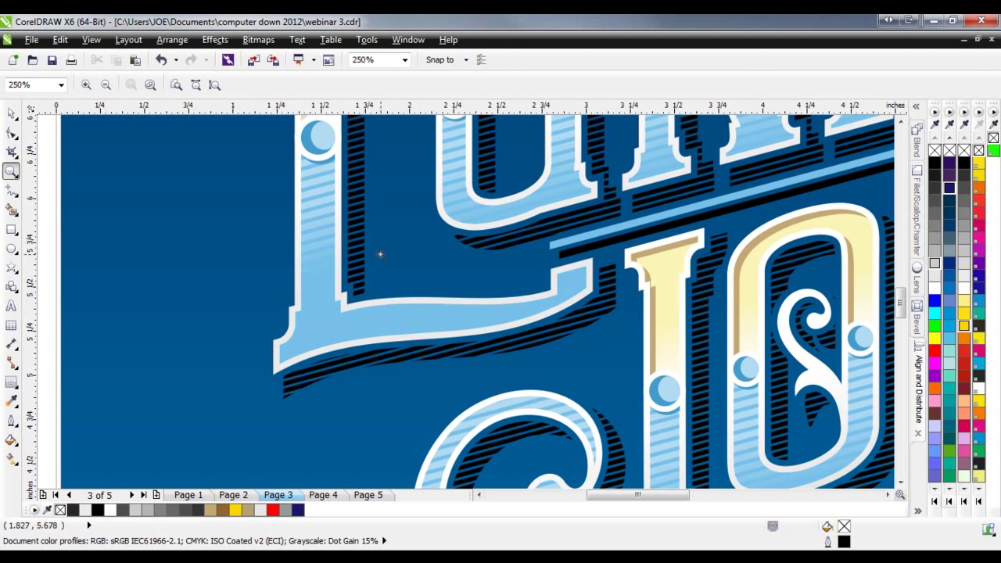
pyautogui.rightClick(505, 258)
pyautogui.click(526, 360)
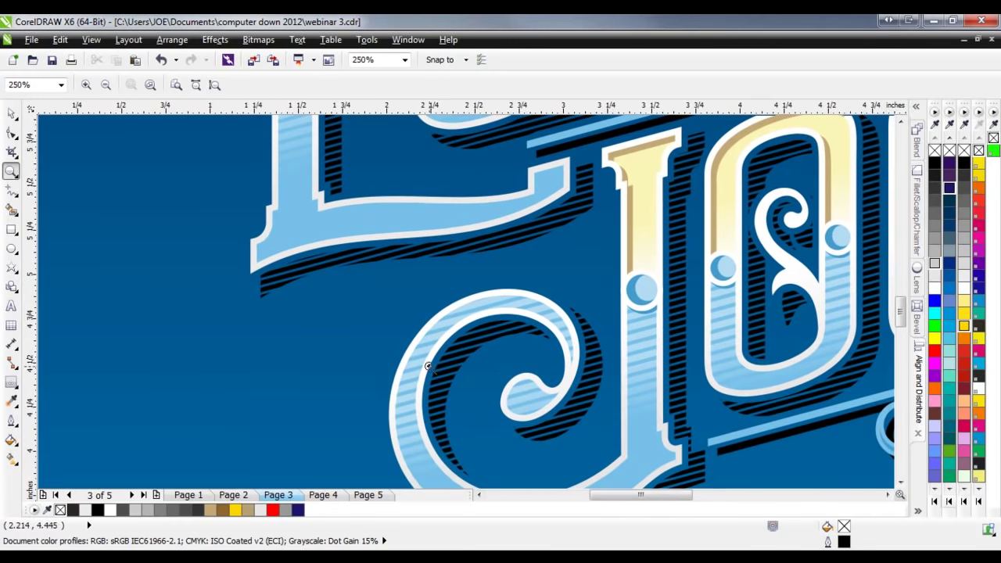
pyautogui.rightClick(402, 317)
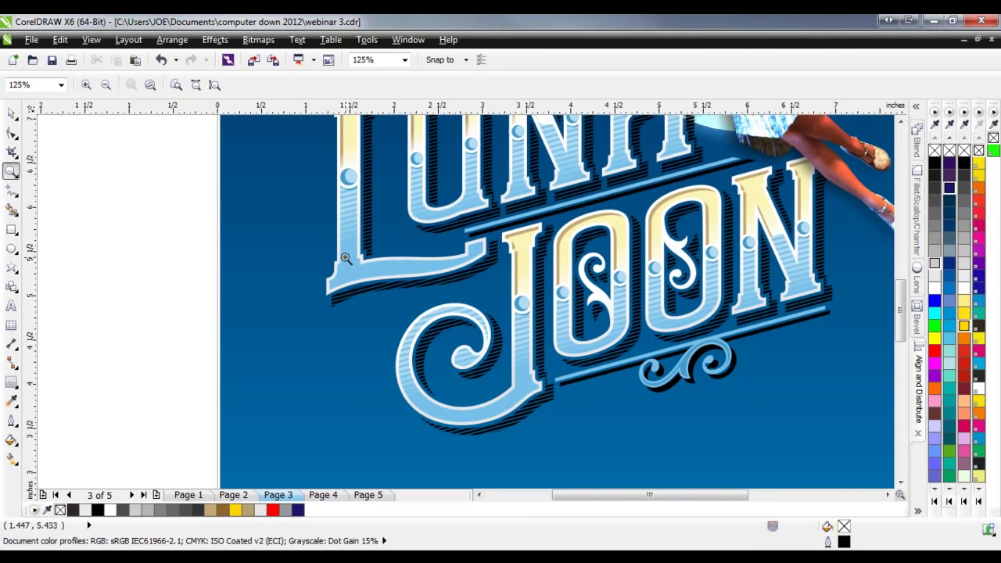
pyautogui.rightClick(292, 319)
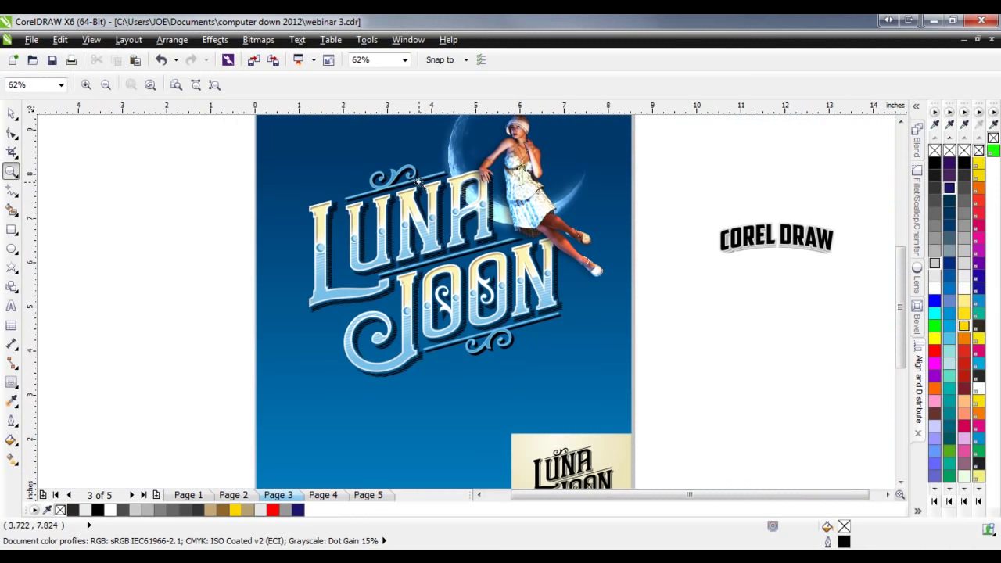
# - Examine the black Luna Joon version on the cream background and its lined shadow up close
pyautogui.rightClick(356, 219)
pyautogui.click(463, 340)
pyautogui.moveTo(496, 298); pyautogui.dragTo(443, 383)
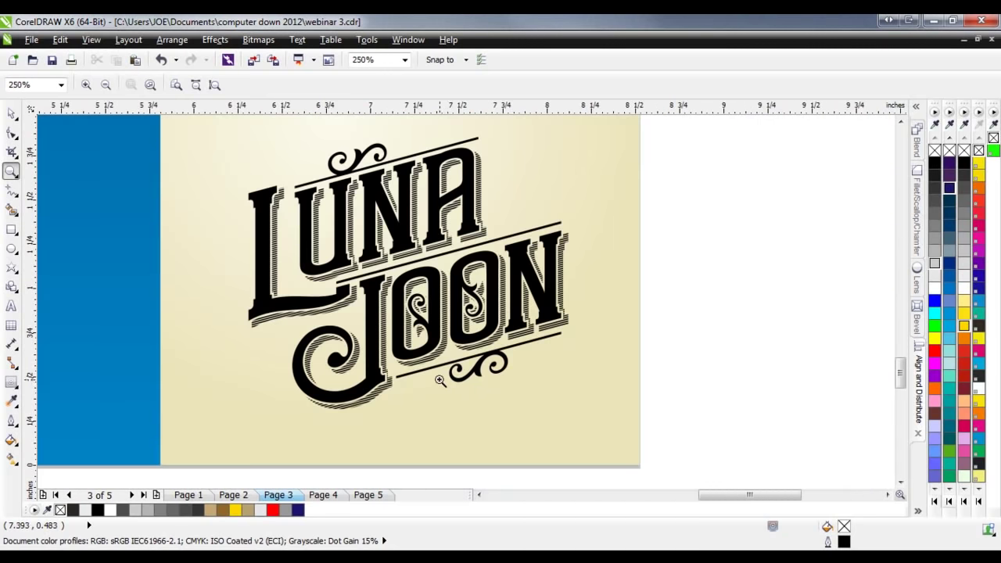
pyautogui.click(302, 235)
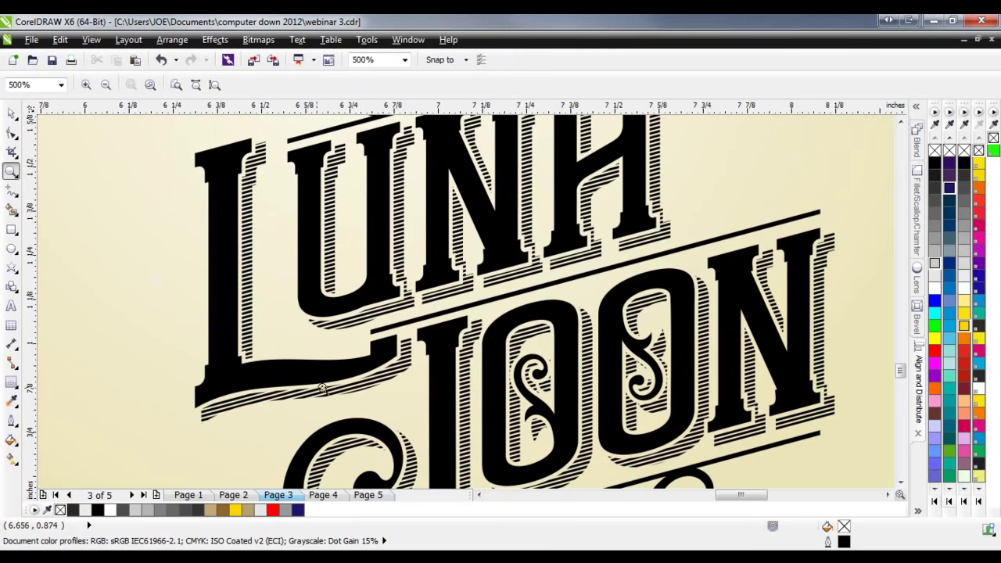
pyautogui.rightClick(513, 358)
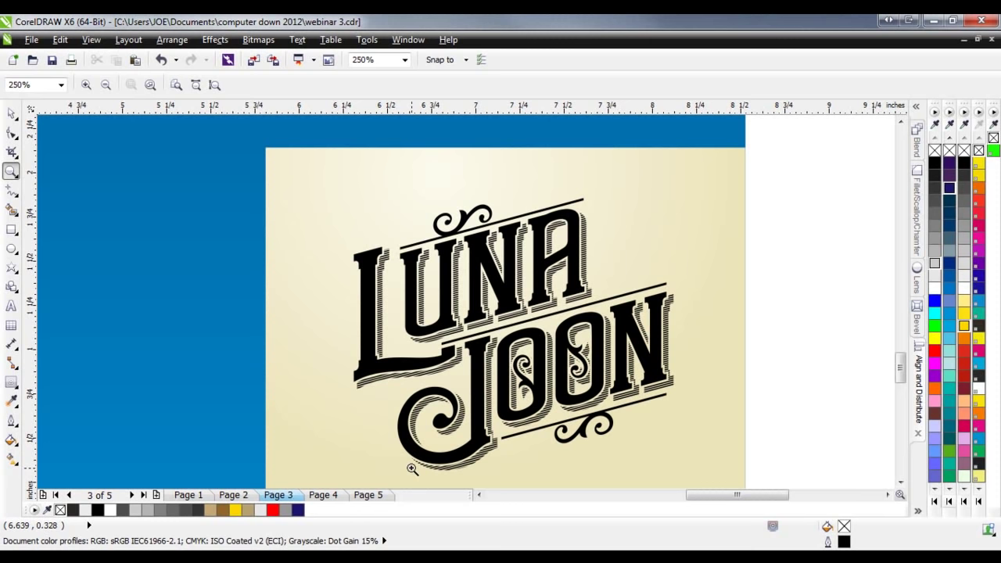
# - Go to page 4 and view the Walldog Mural & Sign Art Museum logo and its gold lettering
pyautogui.click(323, 495)
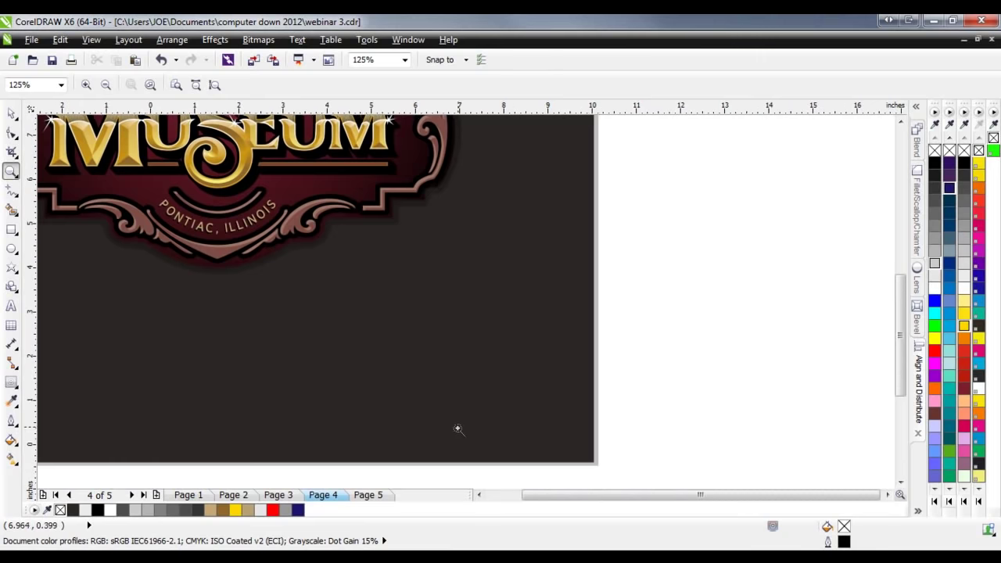
pyautogui.scroll(-2, 456, 427)
pyautogui.scroll(-1, 449, 433)
pyautogui.scroll(1, 407, 361)
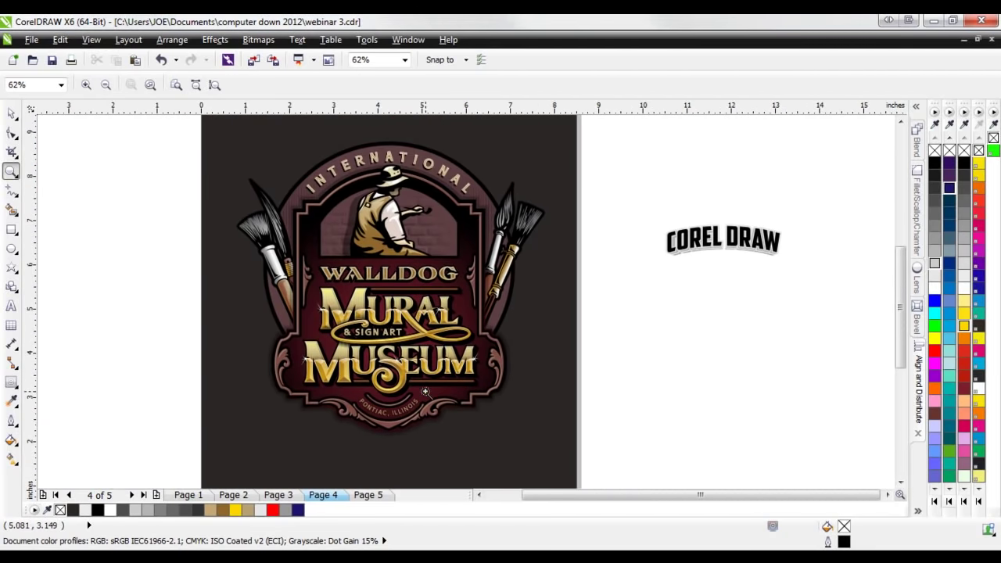
pyautogui.scroll(1, 389, 368)
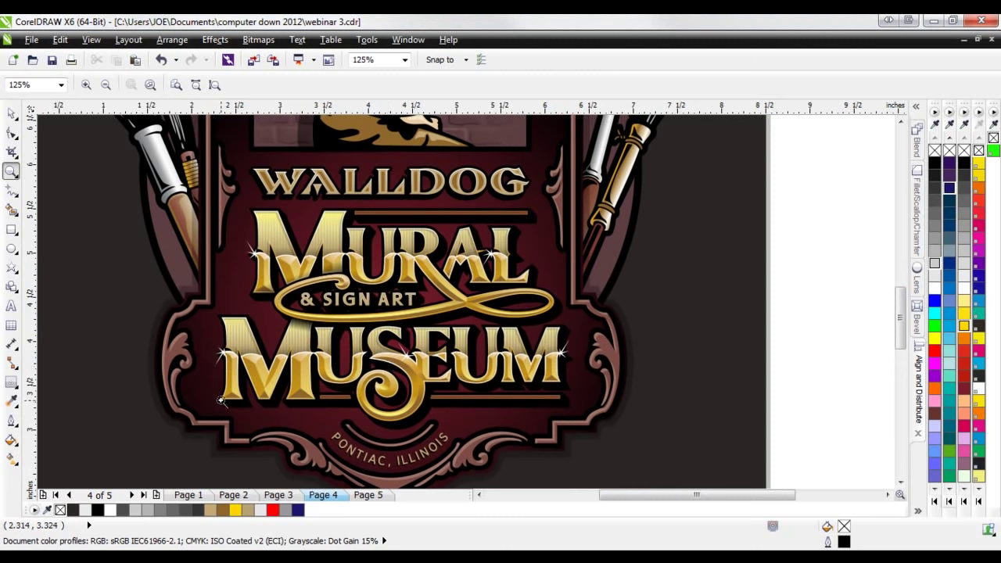
# - Examine the striped upper halves and beveled gold lower halves of the Museum letters up close
pyautogui.click(244, 334)
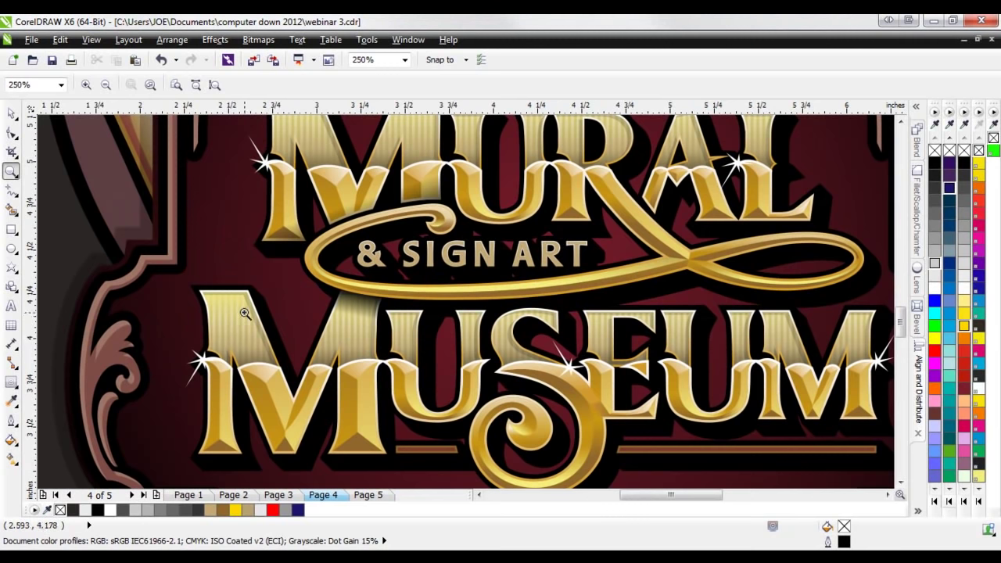
pyautogui.click(228, 305)
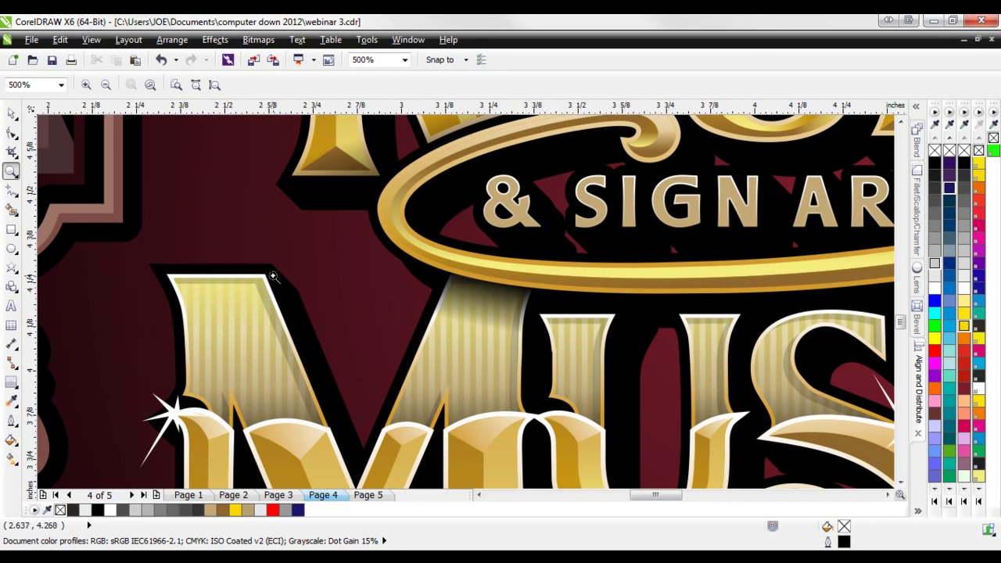
pyautogui.rightClick(217, 351)
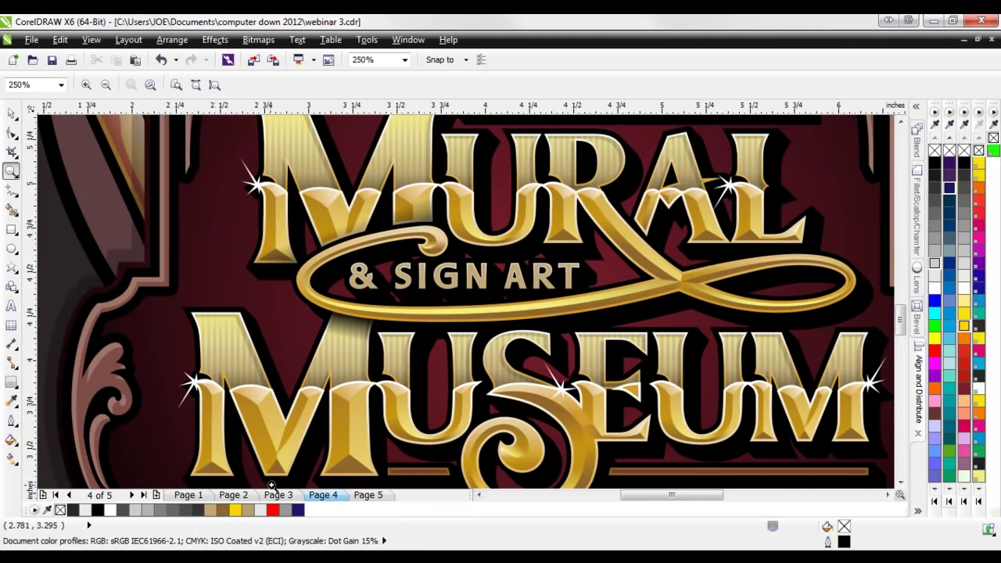
pyautogui.click(294, 486)
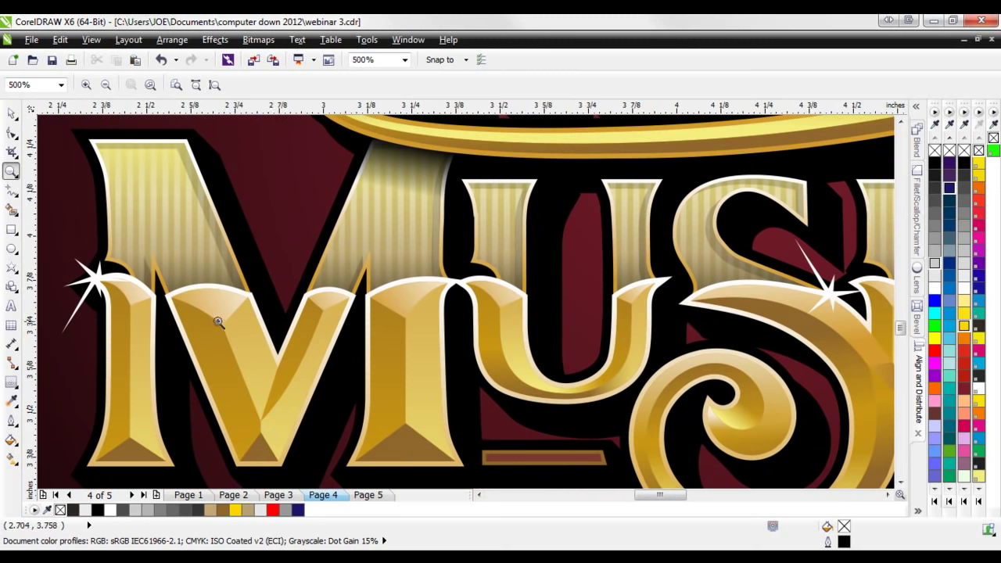
pyautogui.rightClick(237, 427)
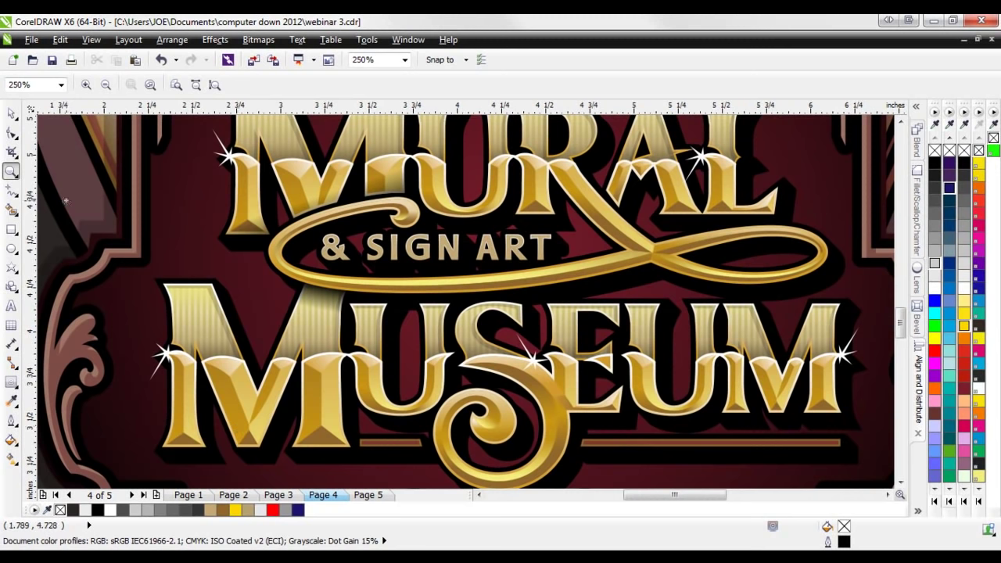
# - Add the artistic text MURAL in the empty area beside the Walldog museum logo page
pyautogui.click(12, 115)
pyautogui.scroll(-2, 221, 305)
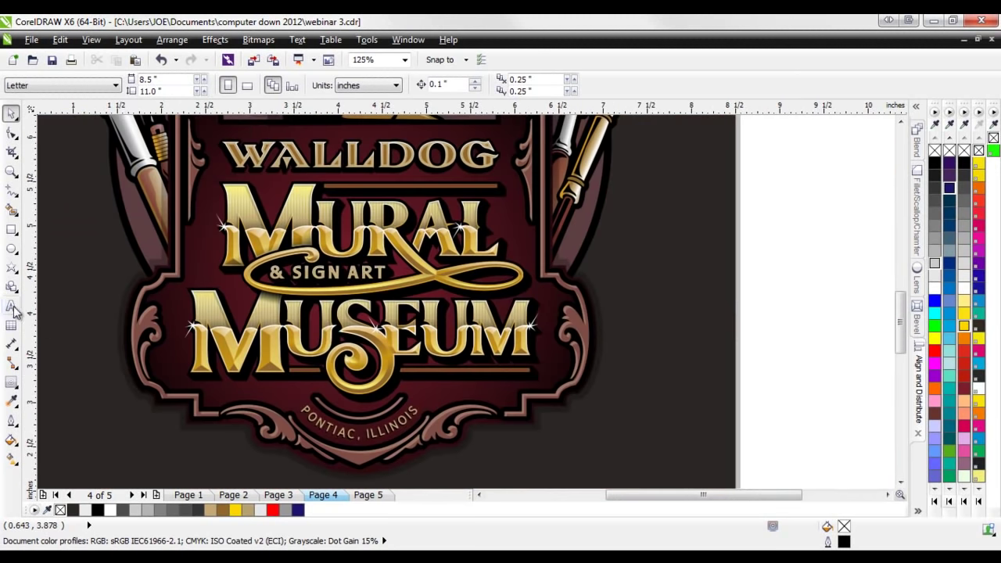
pyautogui.click(12, 383)
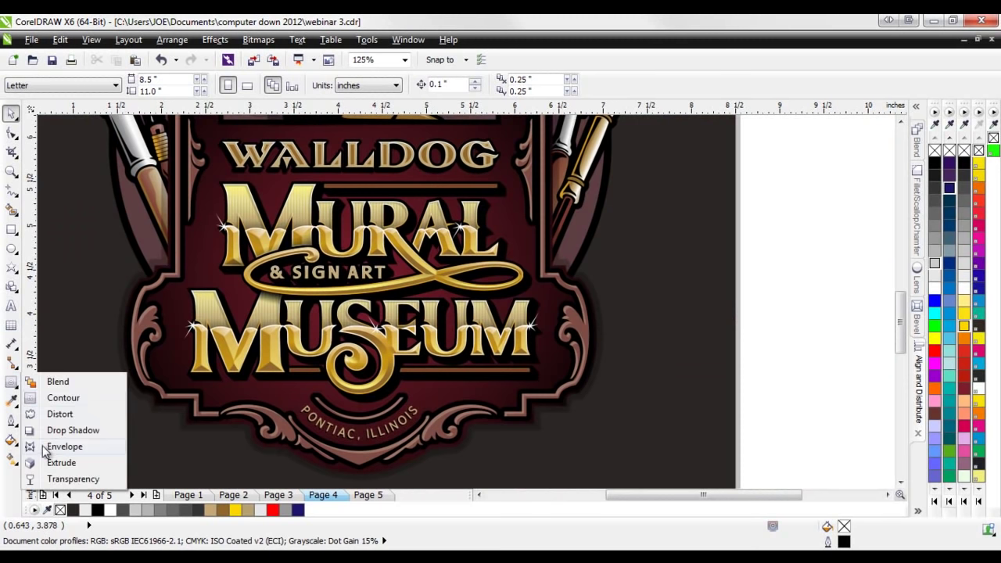
pyautogui.click(67, 462)
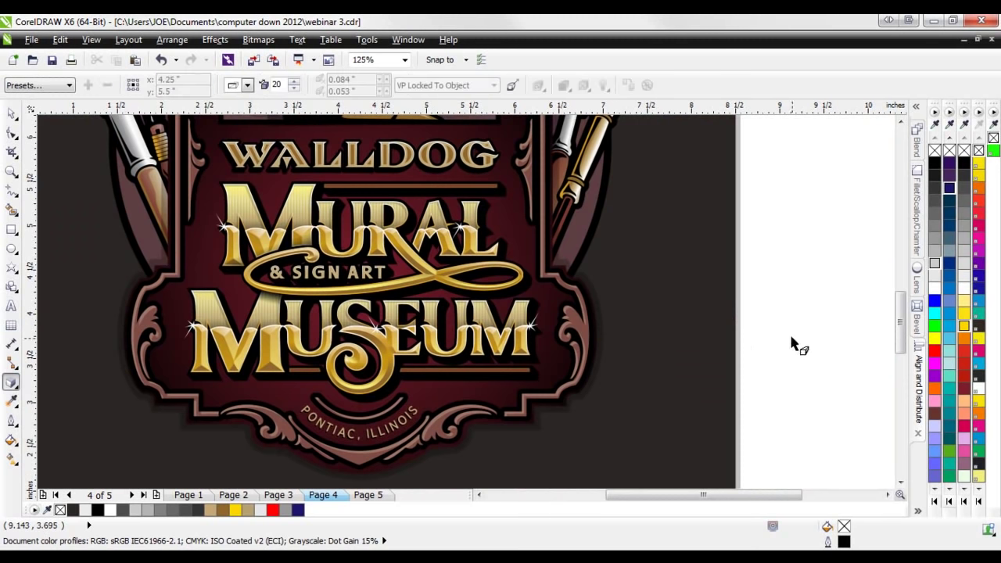
pyautogui.click(11, 307)
pyautogui.click(812, 384)
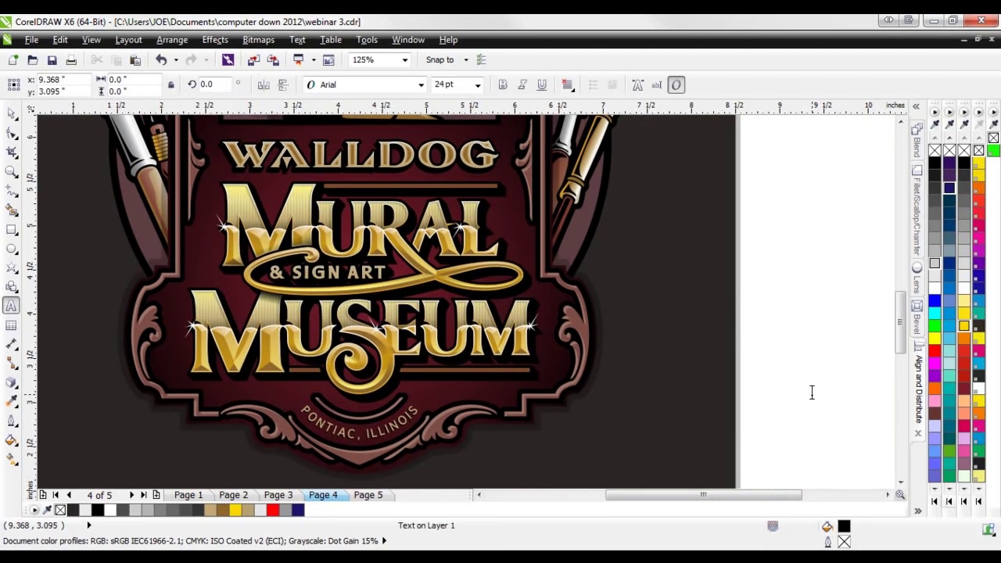
pyautogui.write('MURAL')
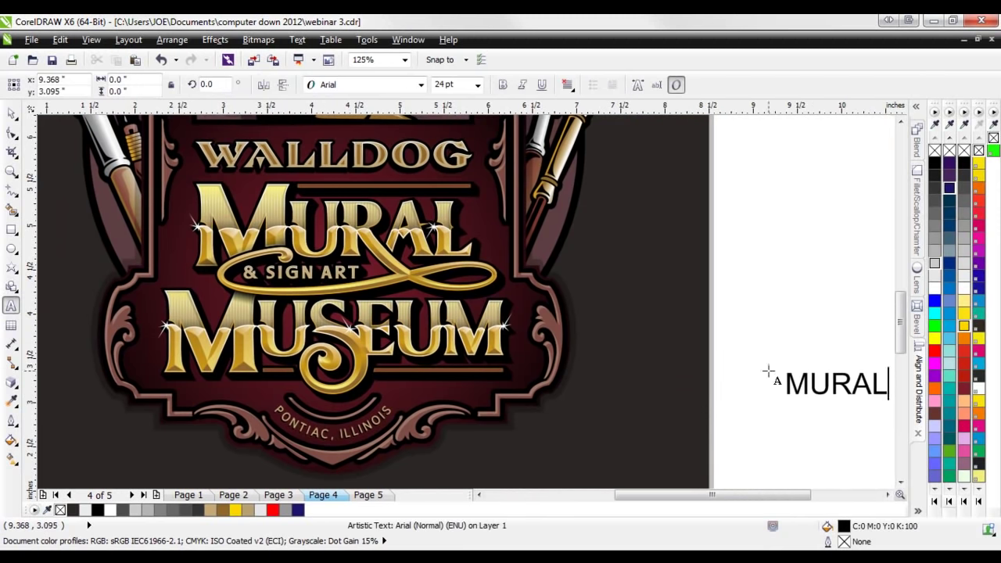
pyautogui.scroll(-1, 769, 371)
pyautogui.scroll(2, 873, 380)
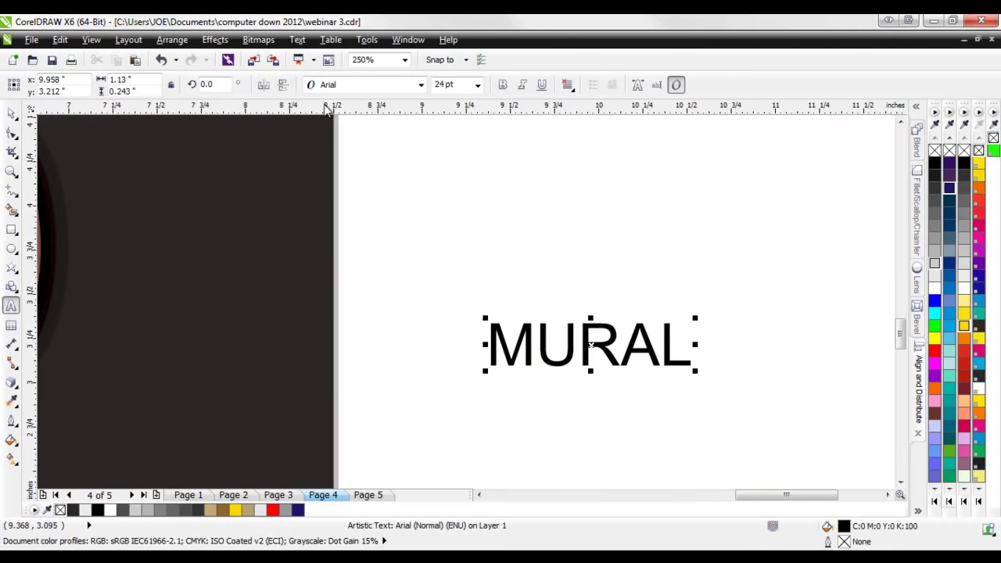
# - Change the font of the MURAL text to American Captain
pyautogui.click(338, 86)
pyautogui.click(352, 125)
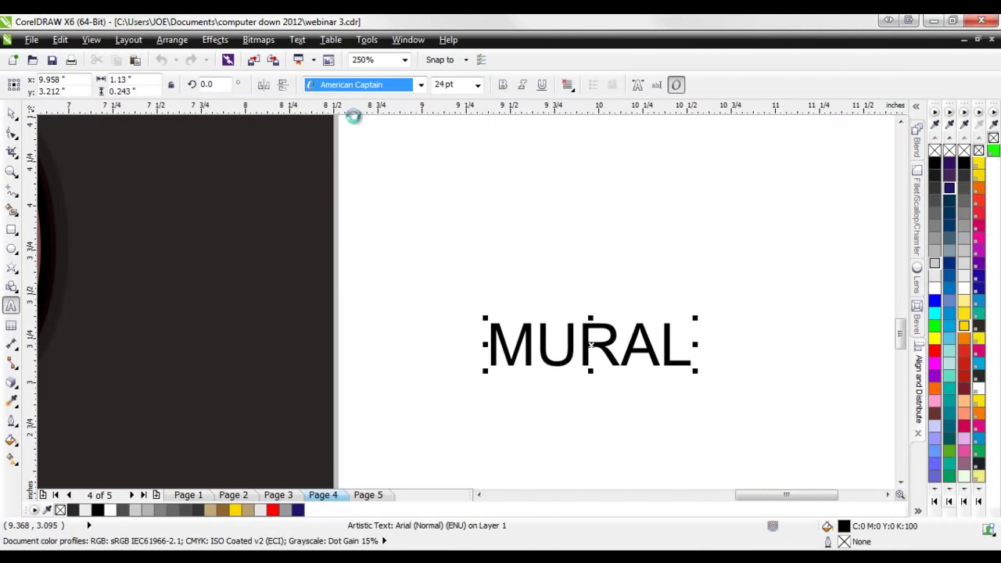
pyautogui.click(11, 114)
pyautogui.click(338, 85)
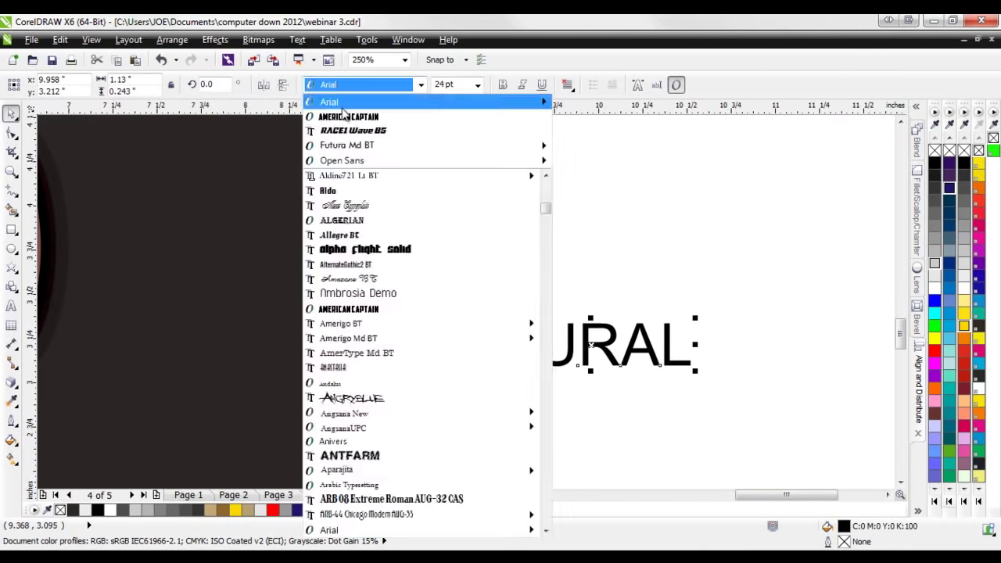
pyautogui.click(348, 116)
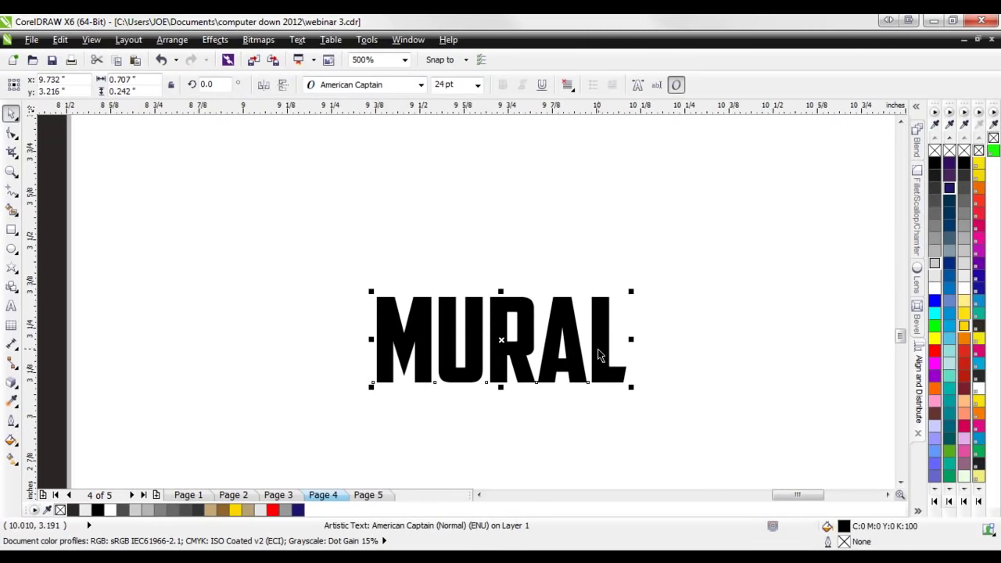
# - Extrude the MURAL lettering slightly off its centre and fill it with red
pyautogui.click(13, 383)
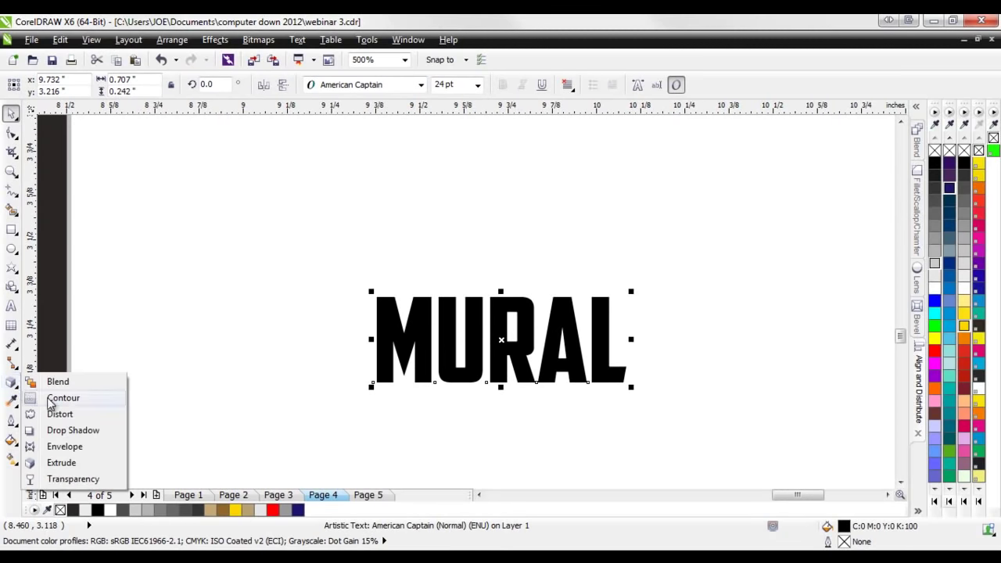
pyautogui.click(61, 462)
pyautogui.moveTo(510, 338)
pyautogui.mouseDown()
pyautogui.moveTo(496, 351)
pyautogui.moveTo(500, 338)
pyautogui.mouseUp()
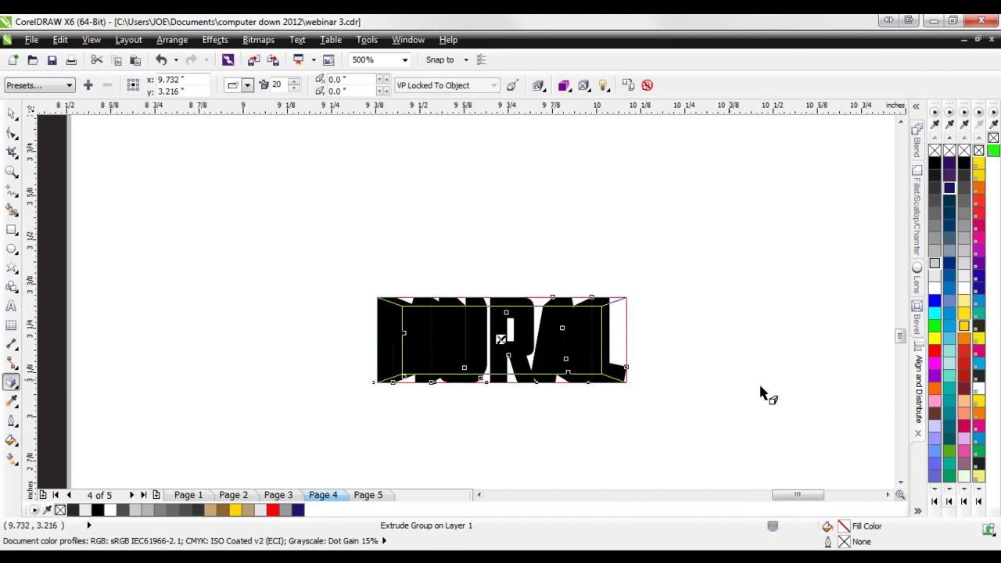
pyautogui.click(934, 354)
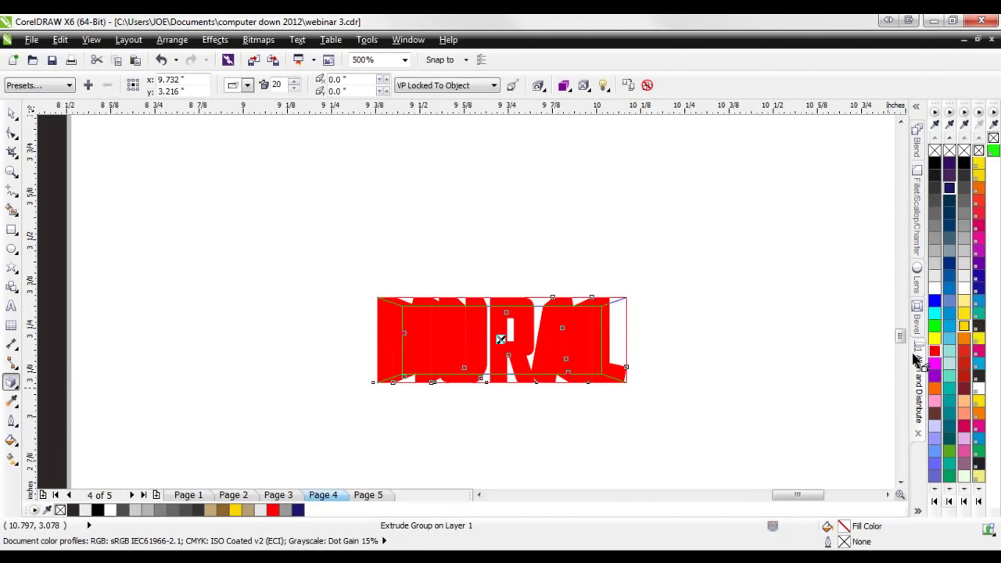
# - Give the extruded MURAL lettering a 0.5 pt outline and enlarge it
pyautogui.click(12, 420)
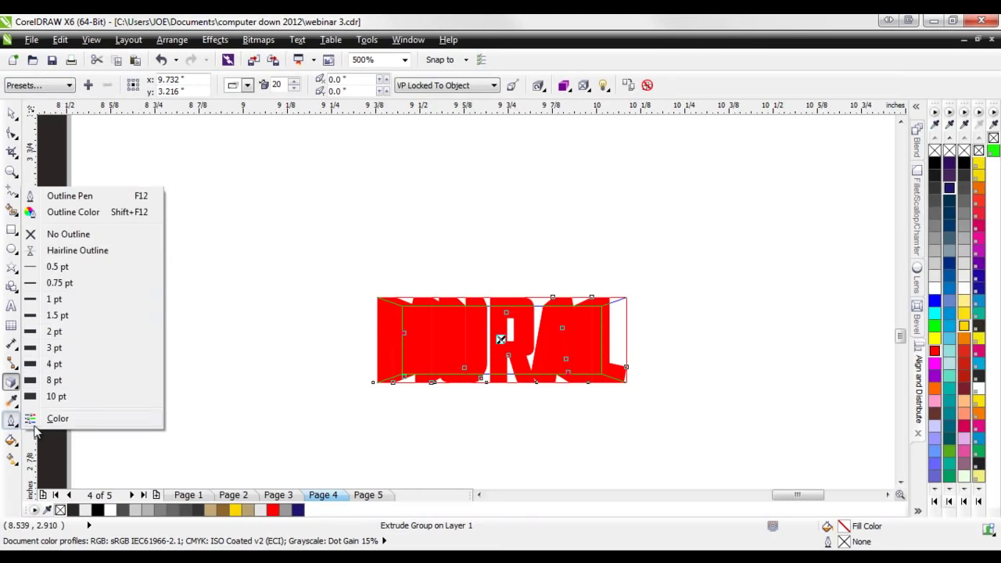
pyautogui.click(57, 267)
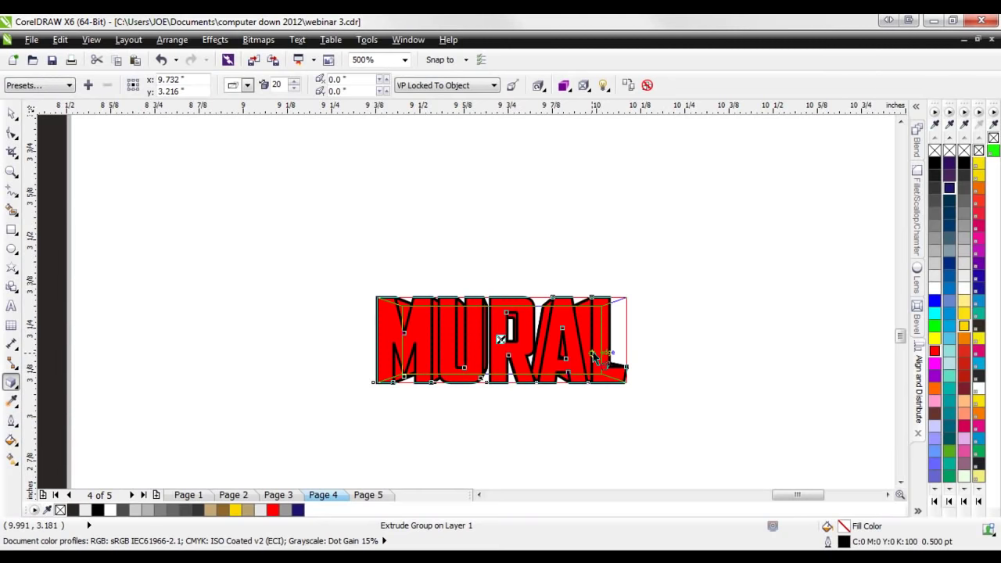
pyautogui.click(12, 114)
pyautogui.scroll(-2, 626, 383)
pyautogui.scroll(2, 699, 431)
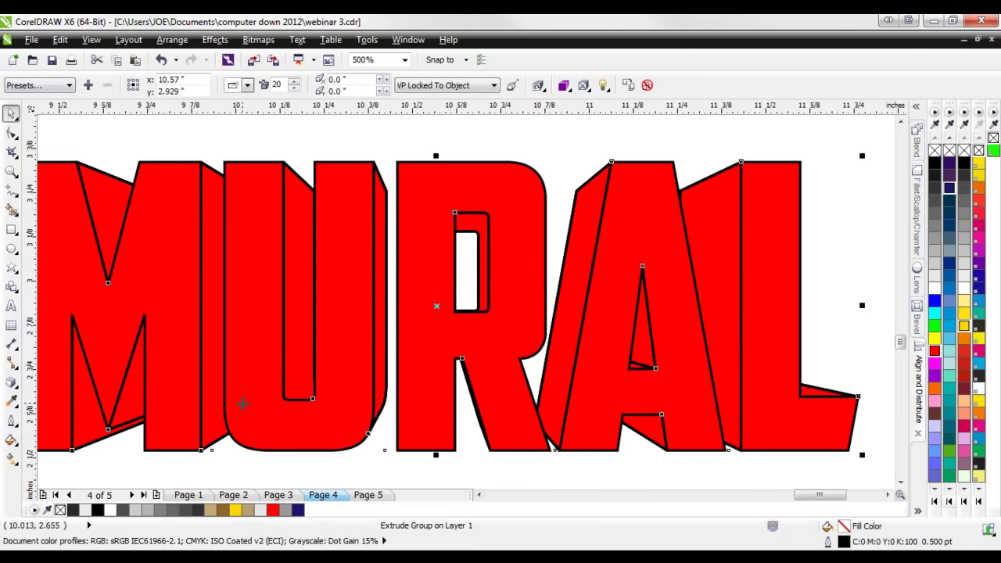
# - Enable a bevel on the extruded MURAL lettering and reduce its depth to 0.01 inch, keeping the 45° angle
pyautogui.click(10, 384)
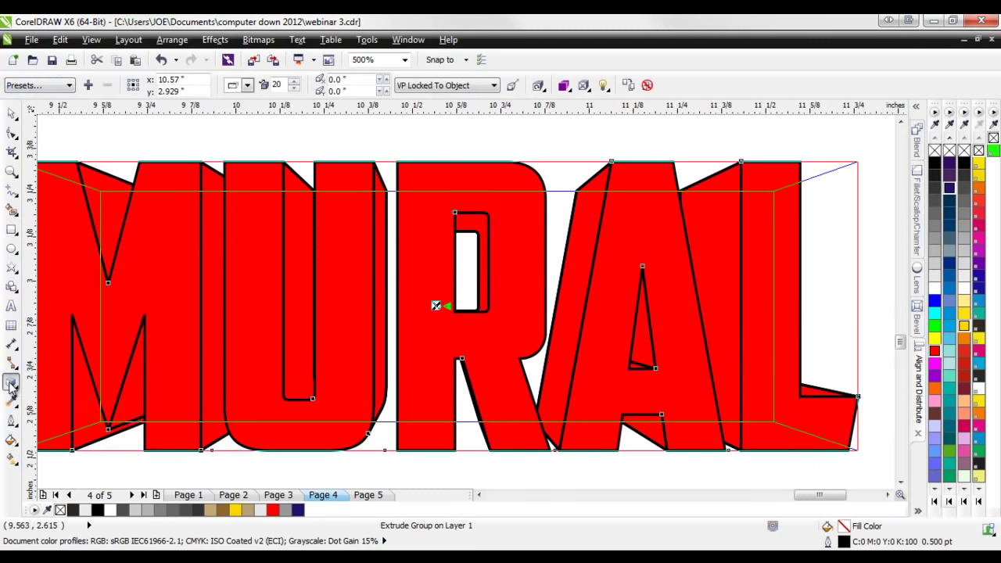
pyautogui.click(584, 88)
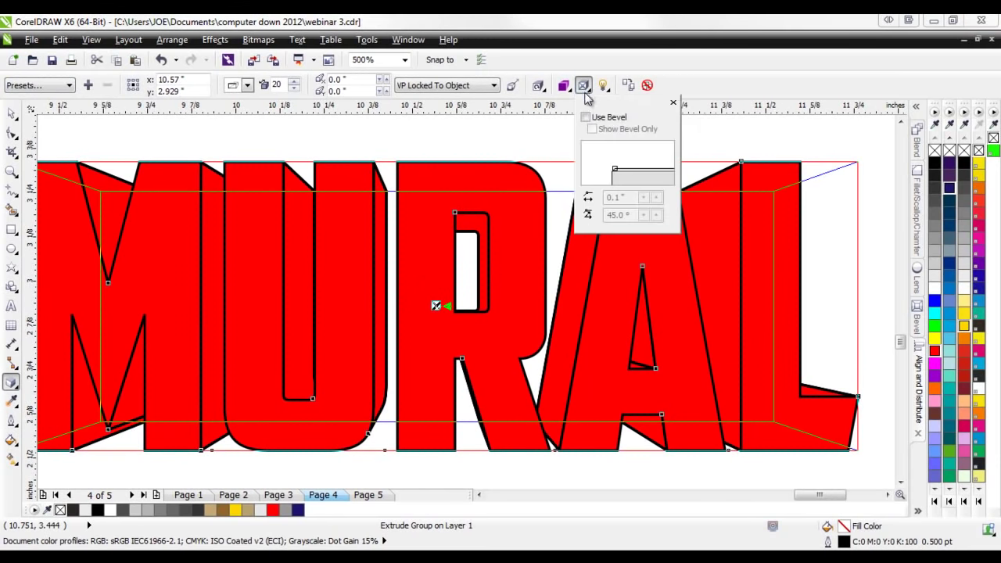
pyautogui.click(586, 118)
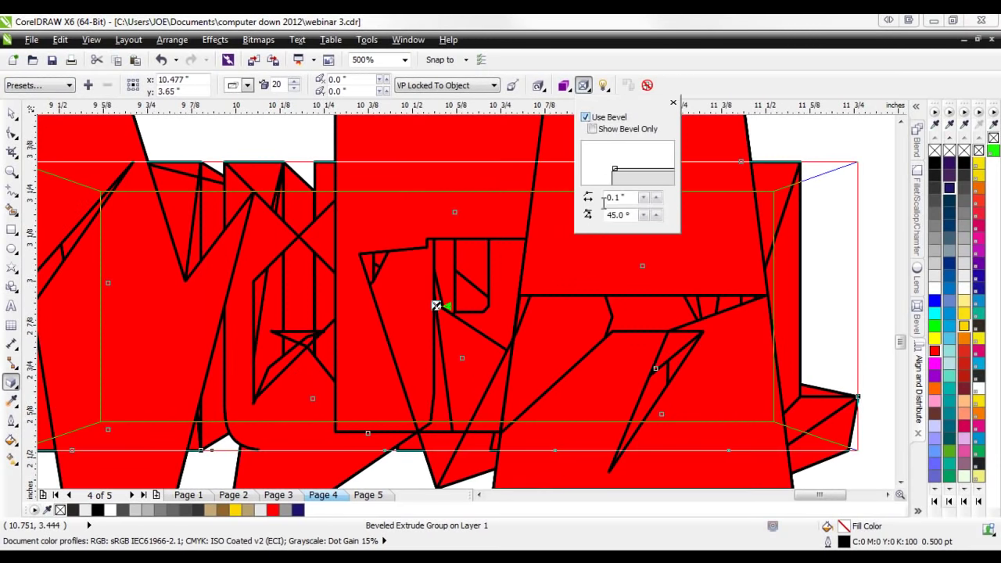
pyautogui.click(644, 199)
pyautogui.click(644, 199)
pyautogui.click(643, 199)
pyautogui.click(643, 199)
pyautogui.click(644, 199)
pyautogui.click(643, 199)
pyautogui.click(644, 199)
pyautogui.click(643, 199)
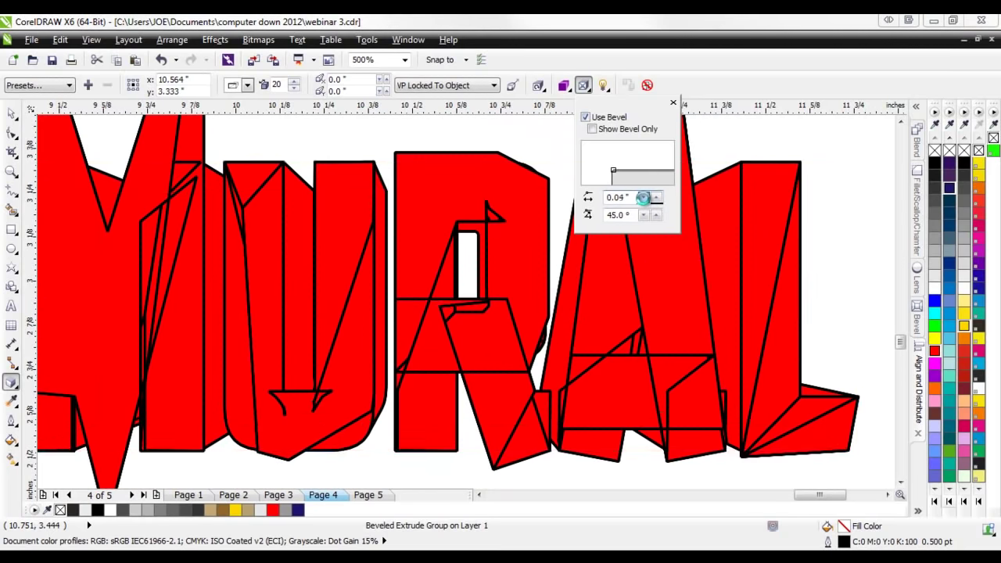
pyautogui.click(643, 199)
pyautogui.click(643, 198)
pyautogui.click(643, 198)
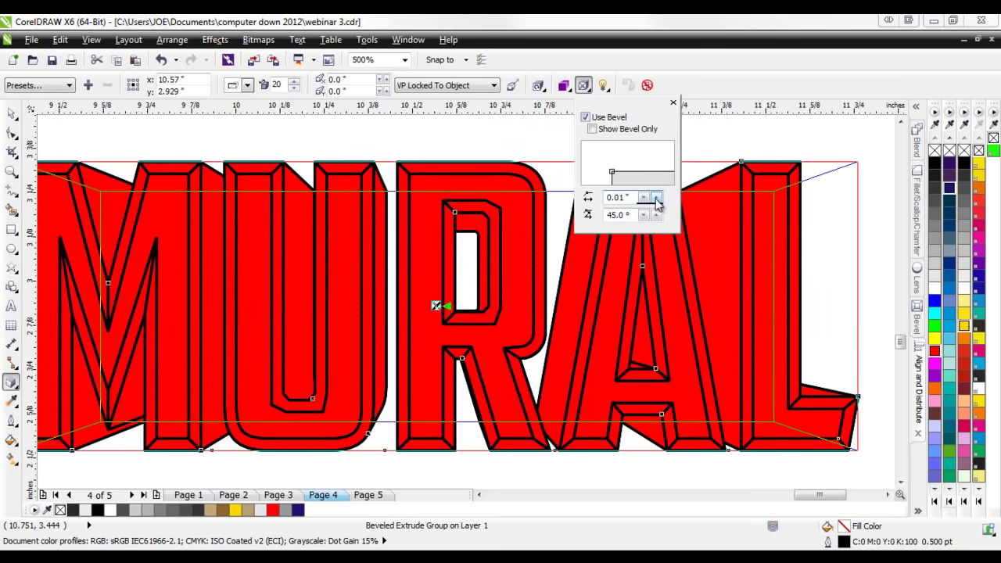
pyautogui.click(17, 114)
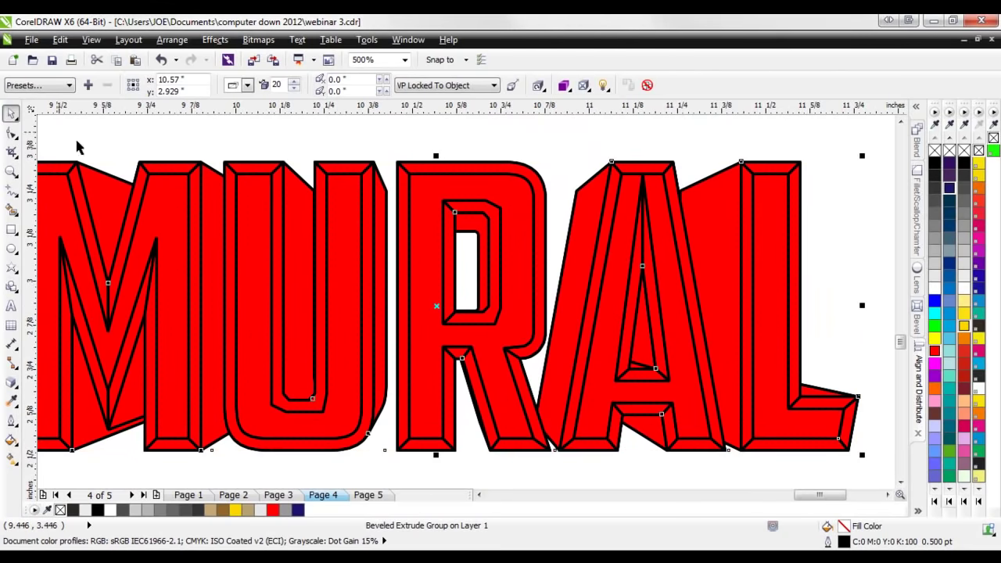
pyautogui.scroll(-1, 235, 226)
pyautogui.scroll(1, 223, 259)
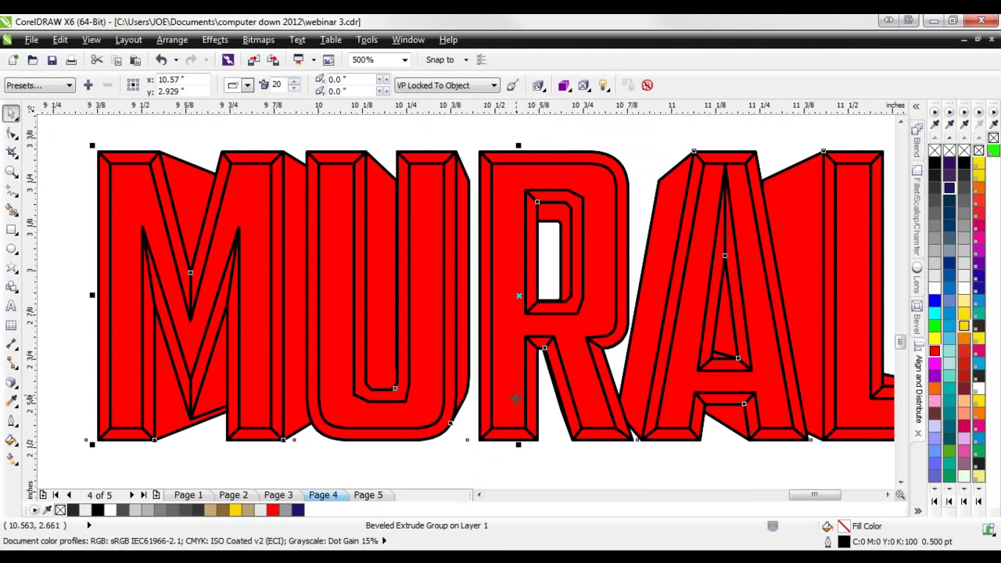
# - Try a bevel depth of 0.02 inch, examine the overlapping facets on the letters, and return the depth to 0.01 inch
pyautogui.click(584, 85)
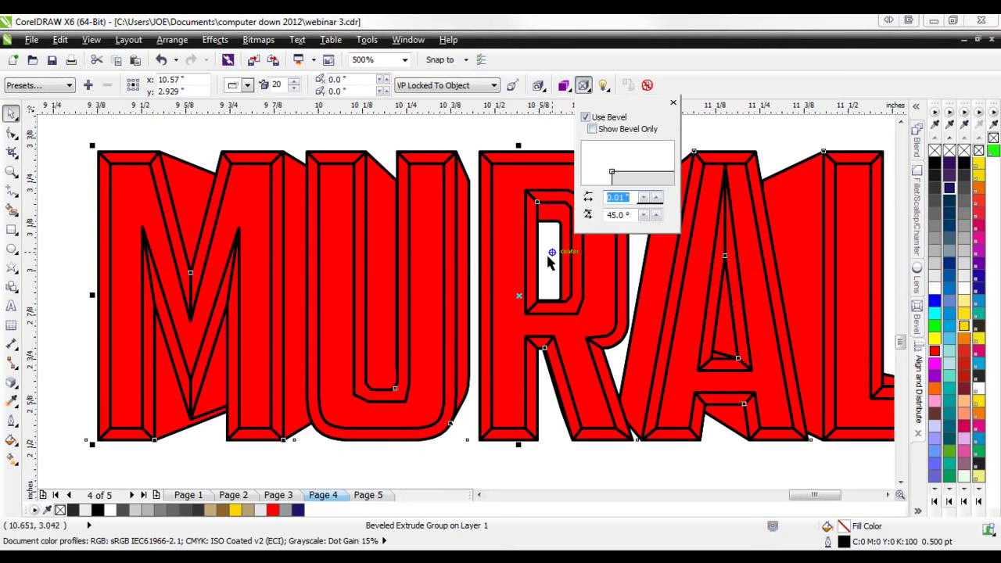
pyautogui.click(657, 198)
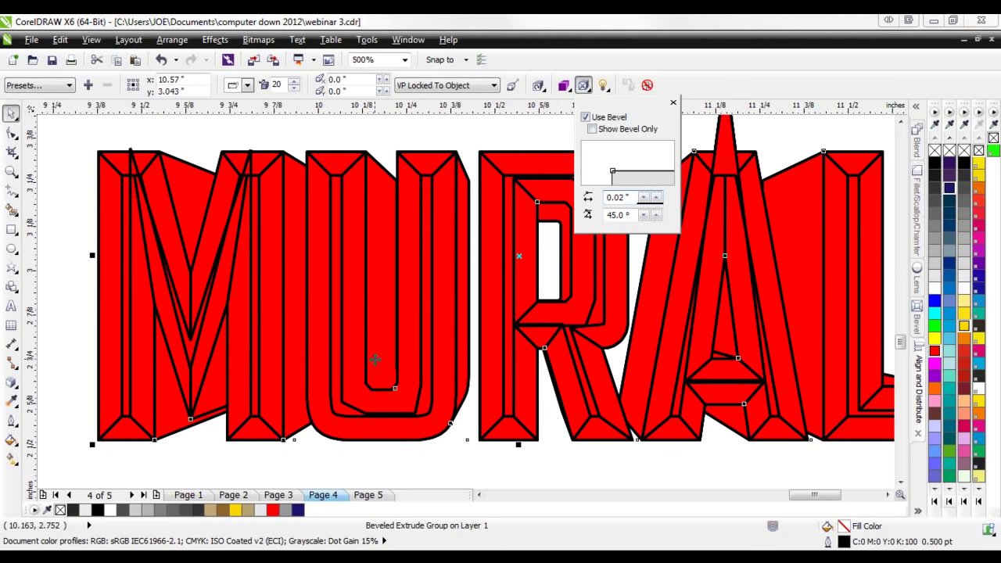
pyautogui.scroll(-2, 370, 241)
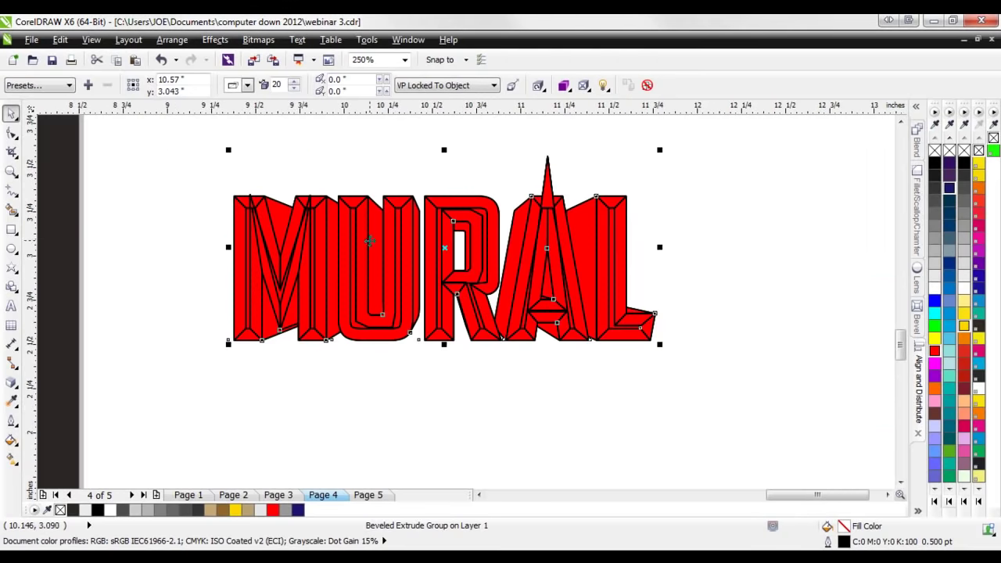
pyautogui.scroll(2, 585, 202)
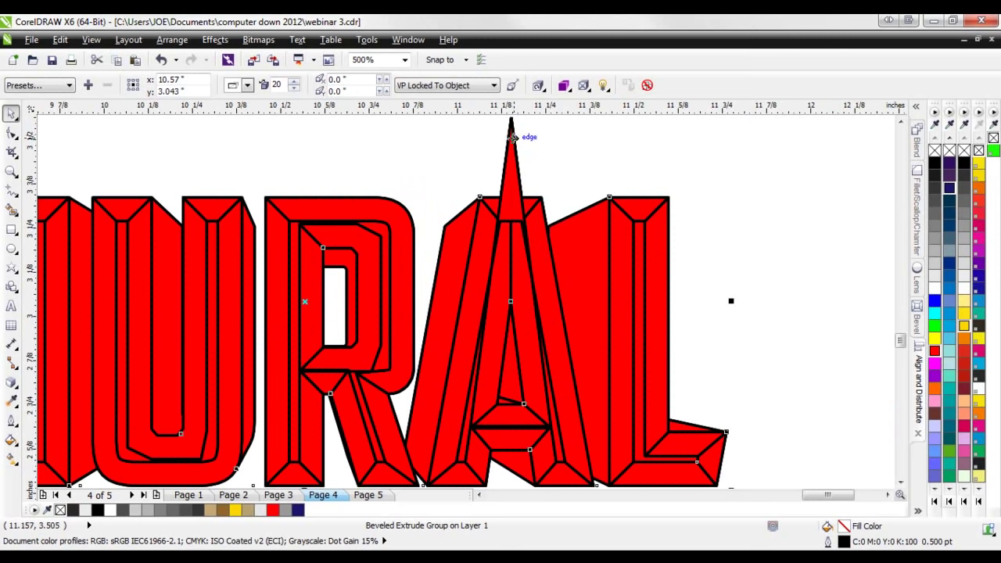
pyautogui.scroll(-2, 512, 138)
pyautogui.scroll(2, 326, 274)
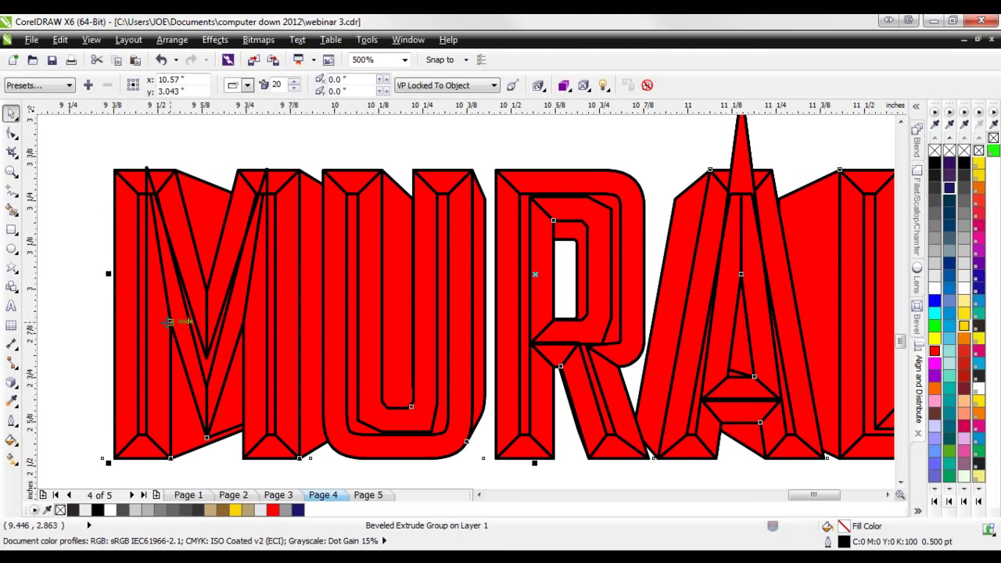
pyautogui.click(538, 86)
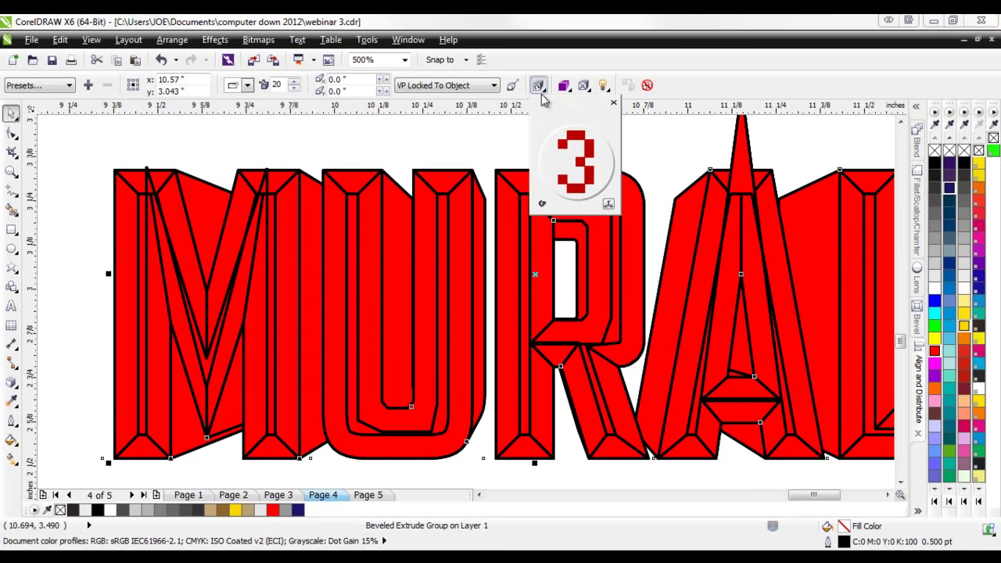
pyautogui.click(583, 85)
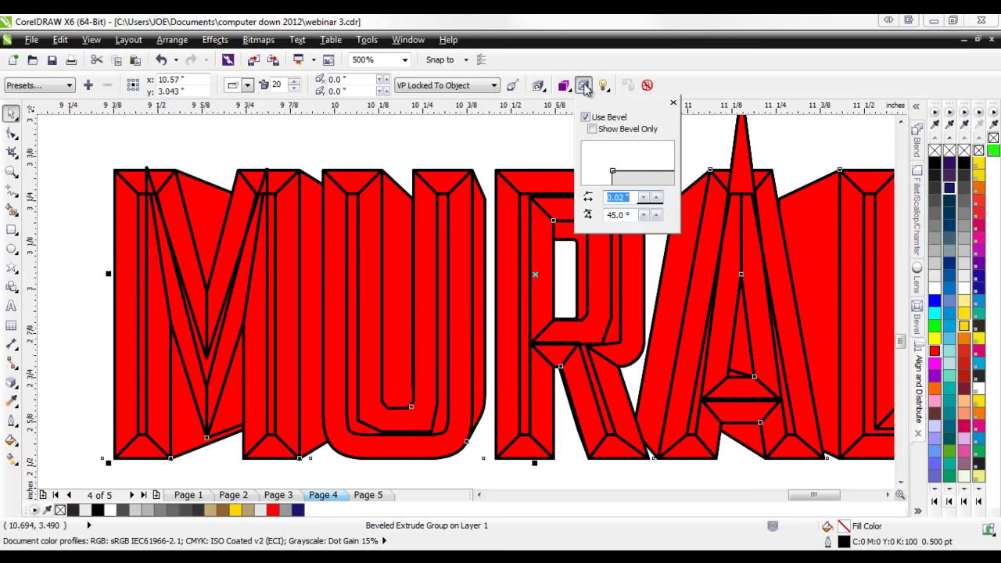
pyautogui.click(646, 201)
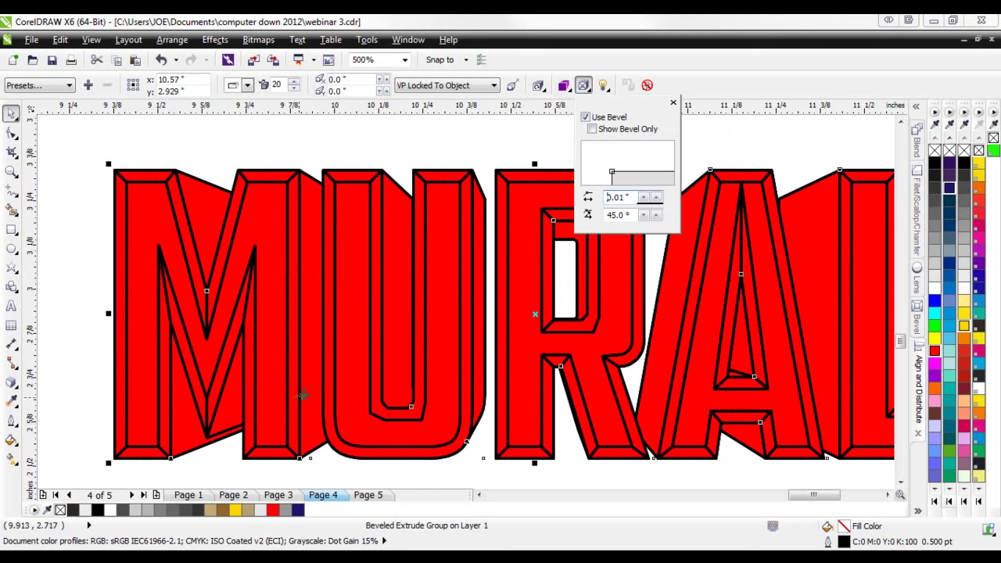
# - Turn on light 1 for the beveled extrusion and move it to the upper-left corner of the lighting cube
pyautogui.click(603, 86)
pyautogui.click(609, 121)
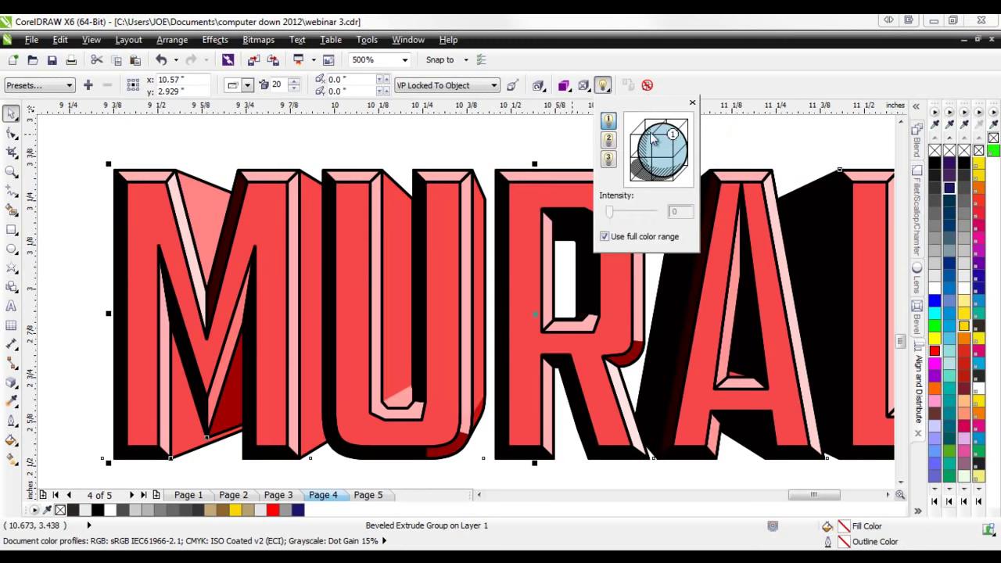
pyautogui.moveTo(673, 135); pyautogui.dragTo(631, 133)
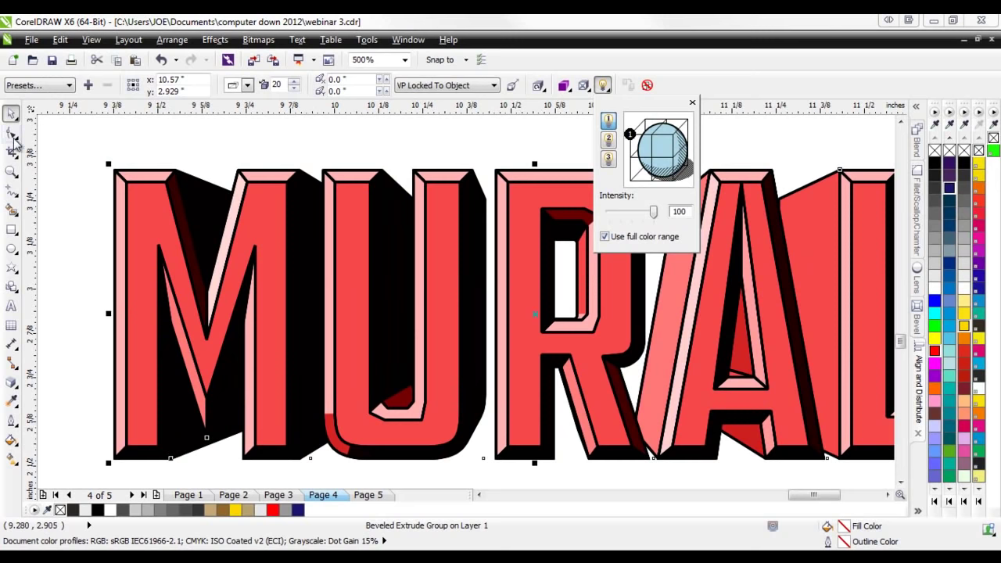
pyautogui.click(85, 196)
# - Break the beveled extrude group apart and select the separated group of extrusion faces behind the letters
pyautogui.rightClick(130, 225)
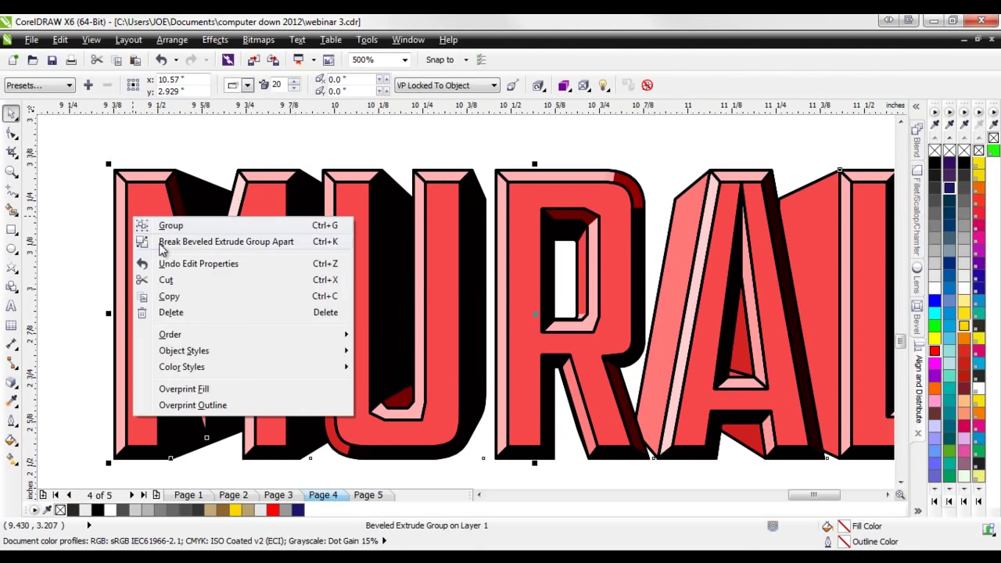
pyautogui.click(191, 147)
pyautogui.click(182, 437)
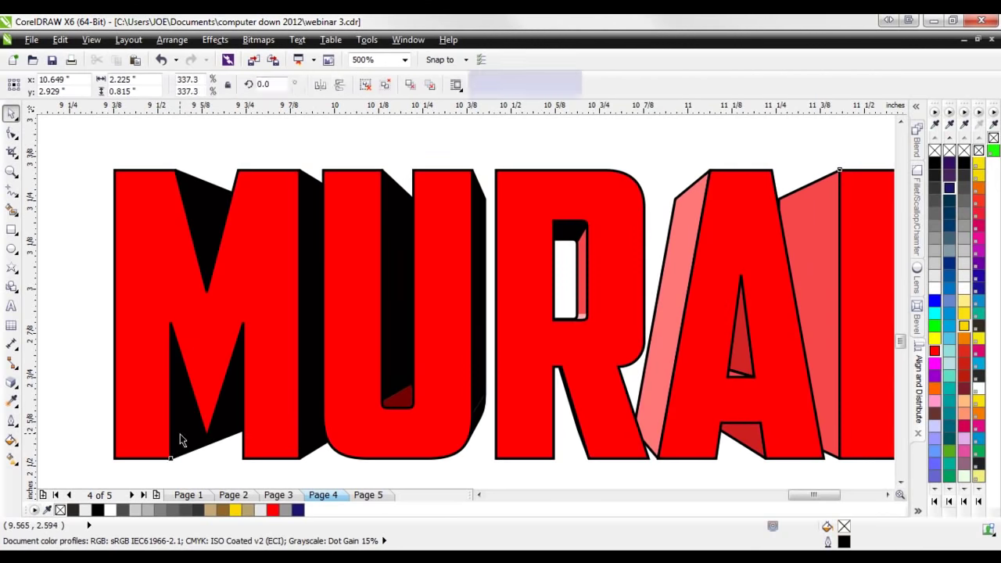
pyautogui.rightClick(183, 436)
pyautogui.press('Escape')
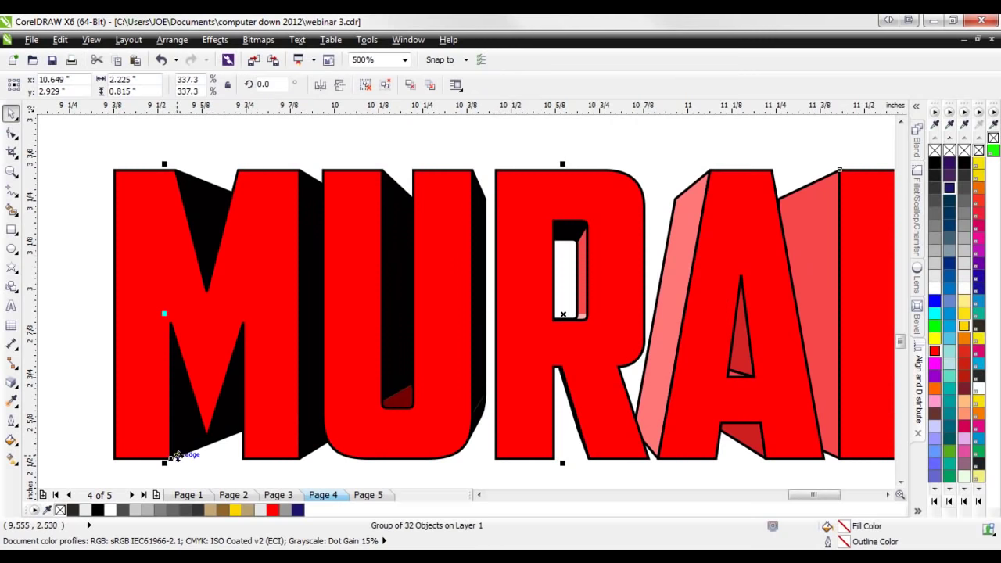
# - Remove the outline from the flat MURAL text and move the text about 0.6 inch right and 0.13 inch up
pyautogui.scroll(-3, 138, 343)
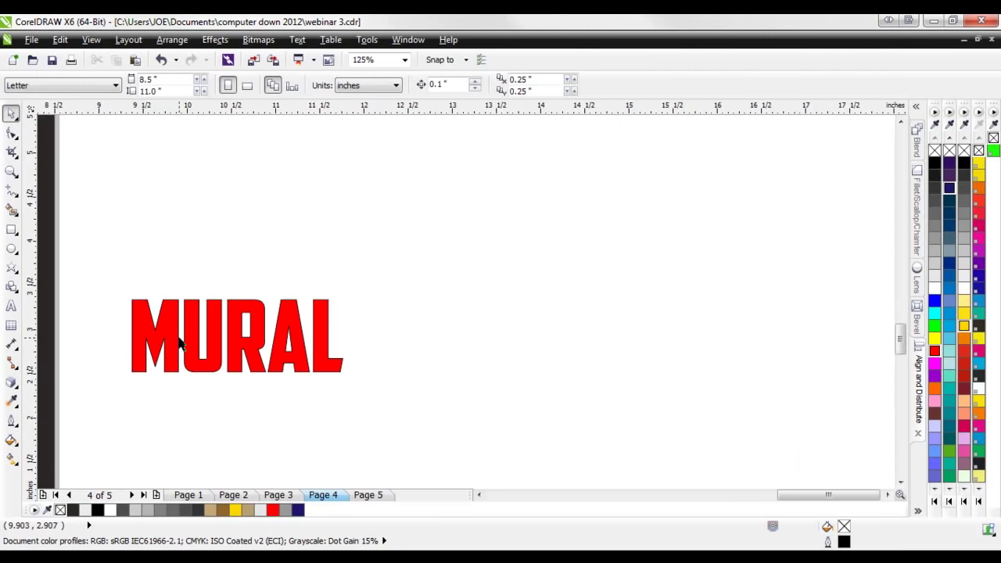
pyautogui.scroll(1, 196, 350)
pyautogui.click(14, 403)
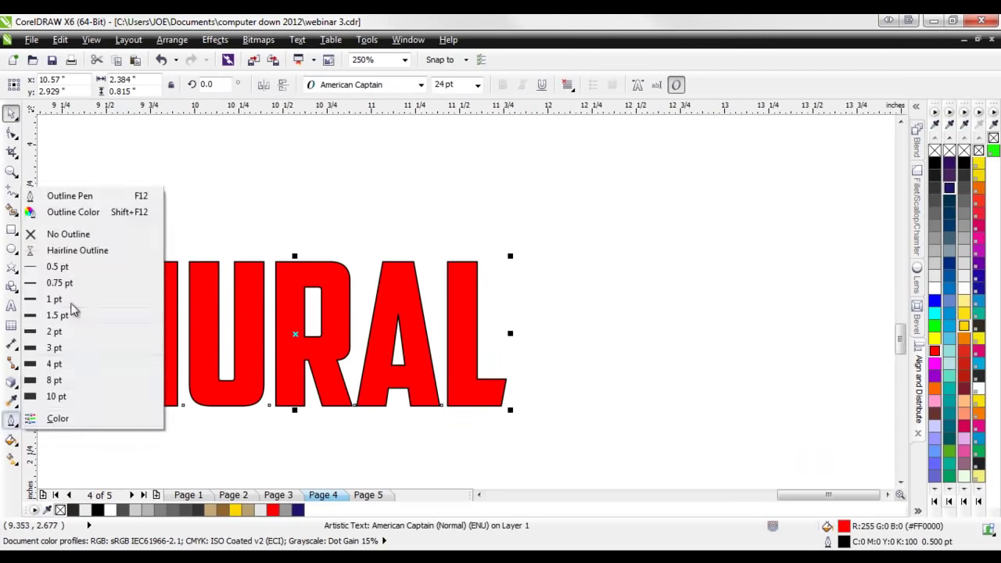
pyautogui.click(63, 232)
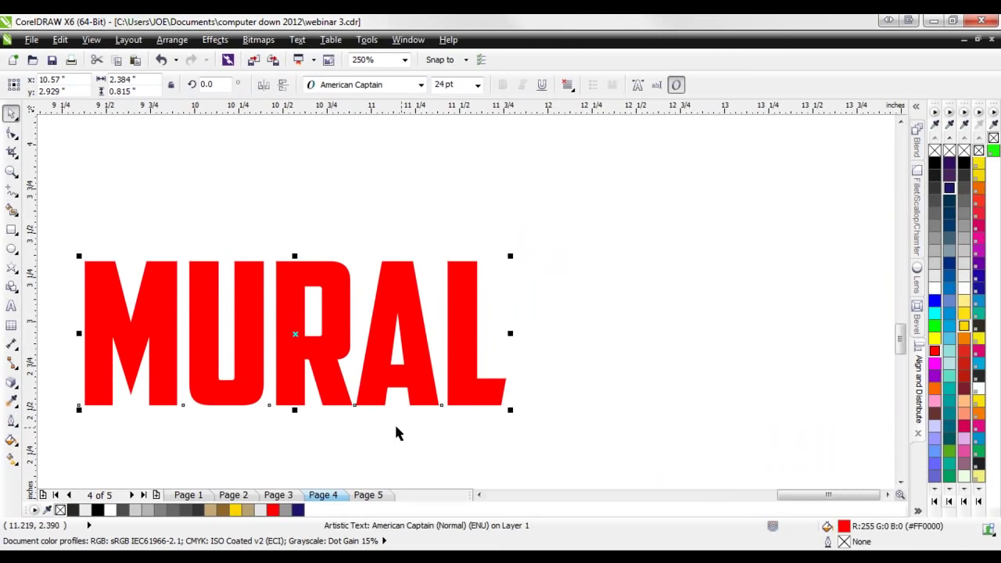
pyautogui.moveTo(321, 378); pyautogui.dragTo(427, 360)
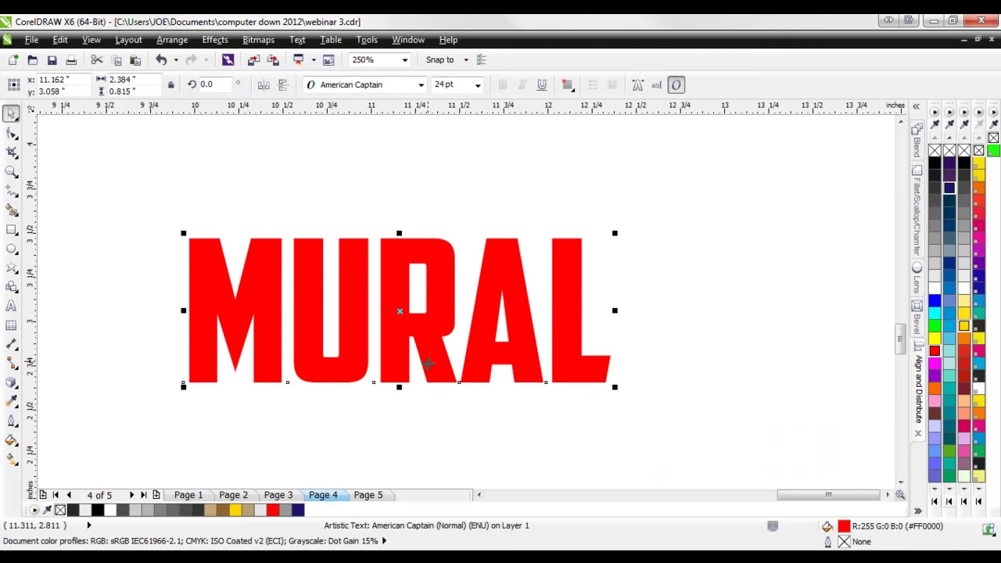
# - Move the MURAL text up and right, and apply a Soft edge bevel to center with intensity 80, direction 70 and altitude 54
pyautogui.click(412, 45)
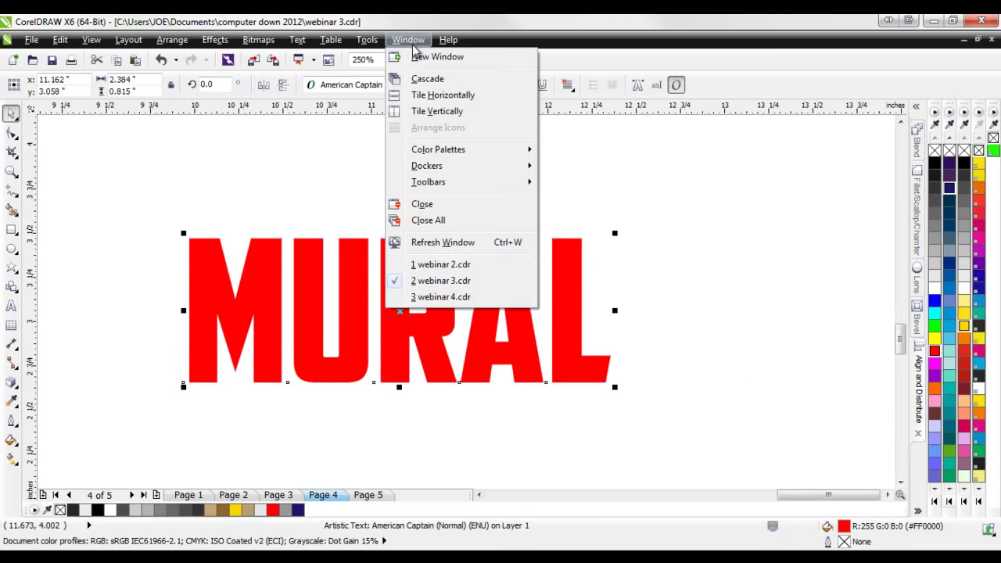
pyautogui.moveTo(429, 171)
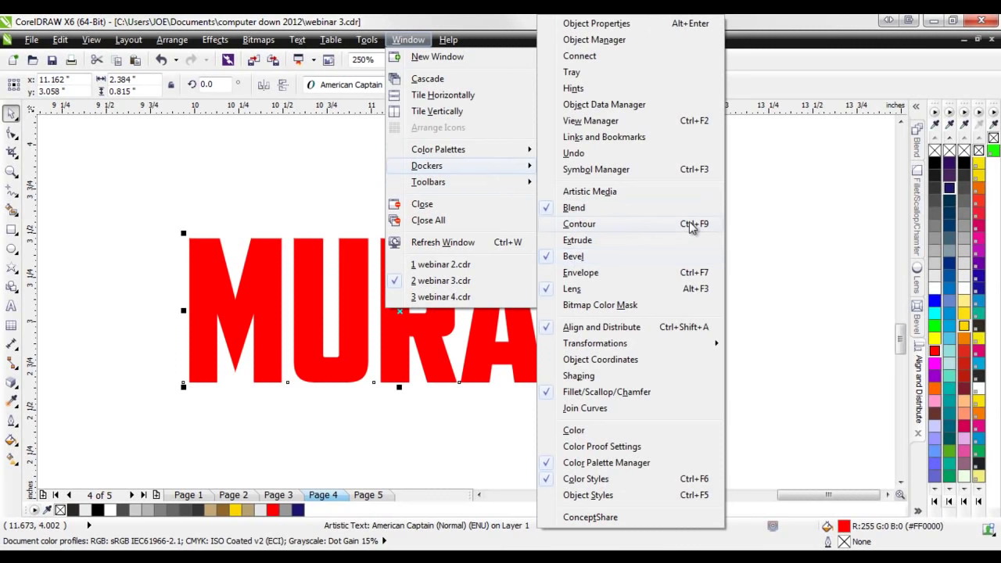
pyautogui.click(918, 110)
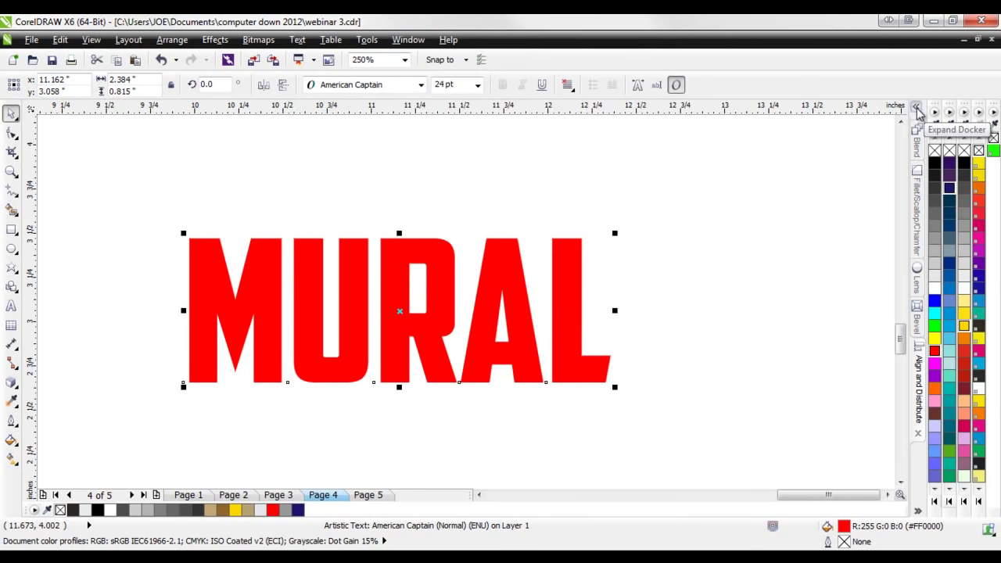
pyautogui.click(918, 111)
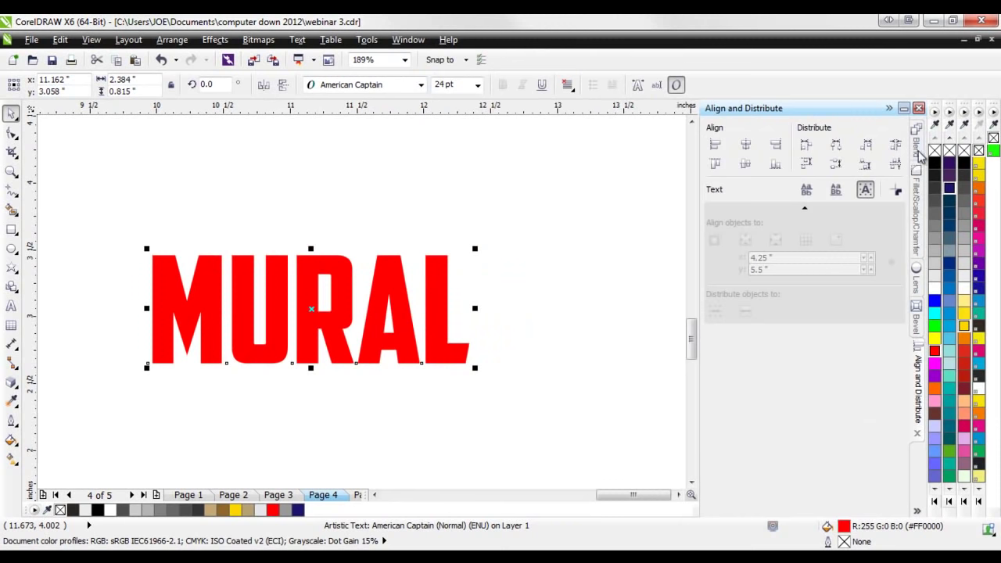
pyautogui.click(917, 325)
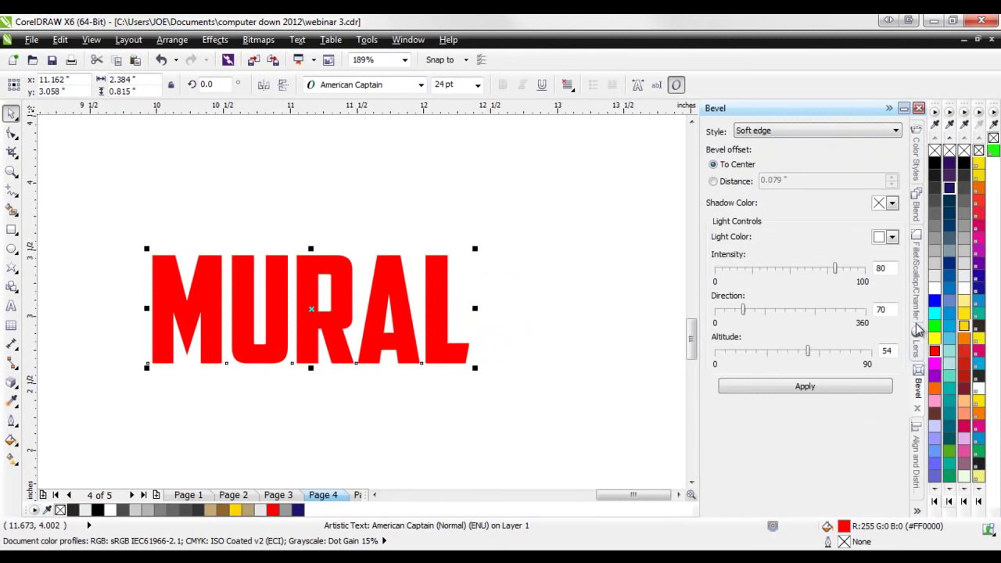
pyautogui.moveTo(416, 308); pyautogui.dragTo(507, 262)
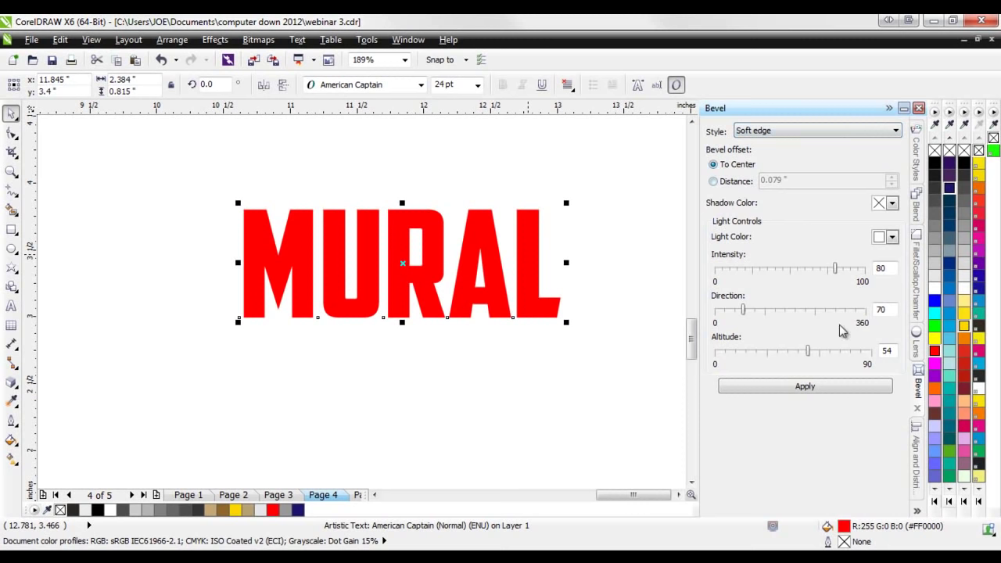
pyautogui.click(780, 390)
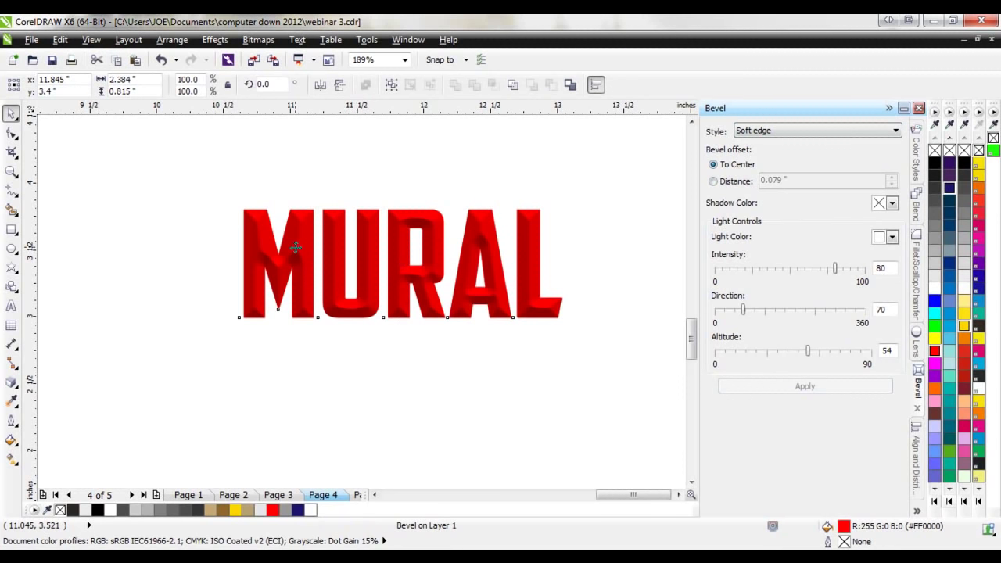
# - Examine the shading and facet transitions of the soft-edge bevel across the MURAL letters
pyautogui.scroll(2, 297, 246)
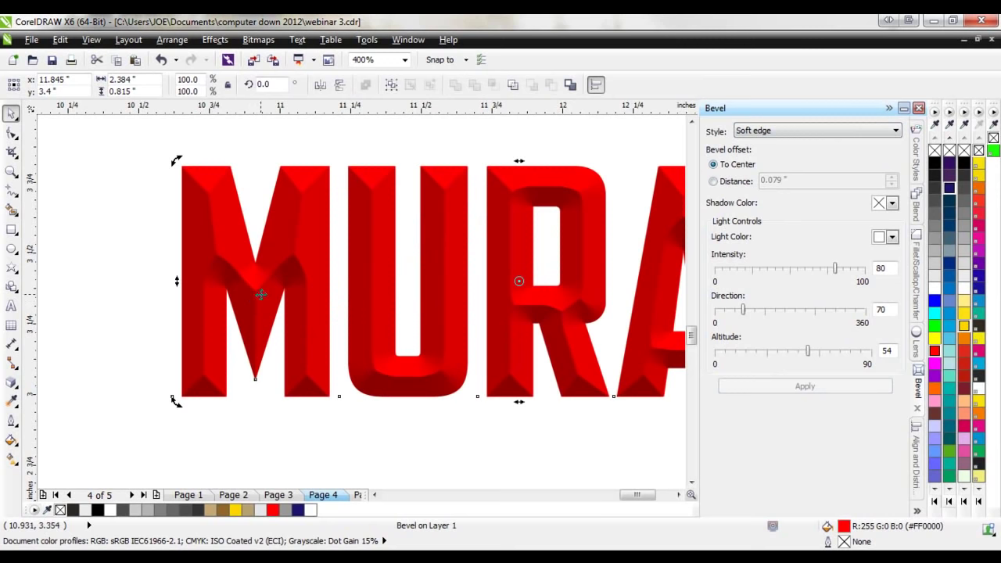
pyautogui.scroll(-1, 260, 294)
pyautogui.scroll(1, 427, 269)
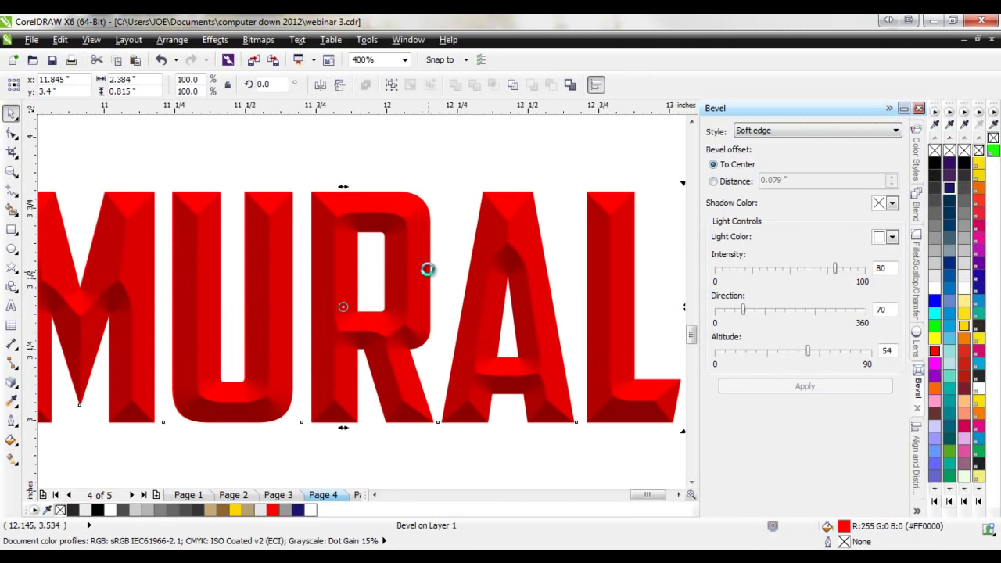
pyautogui.scroll(-1, 427, 269)
pyautogui.scroll(1, 342, 289)
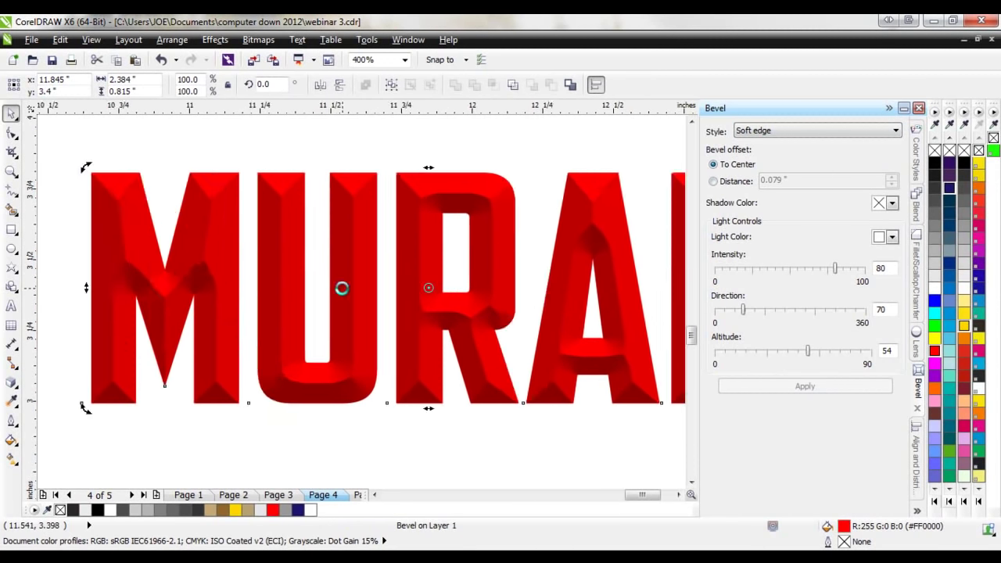
pyautogui.click(238, 330)
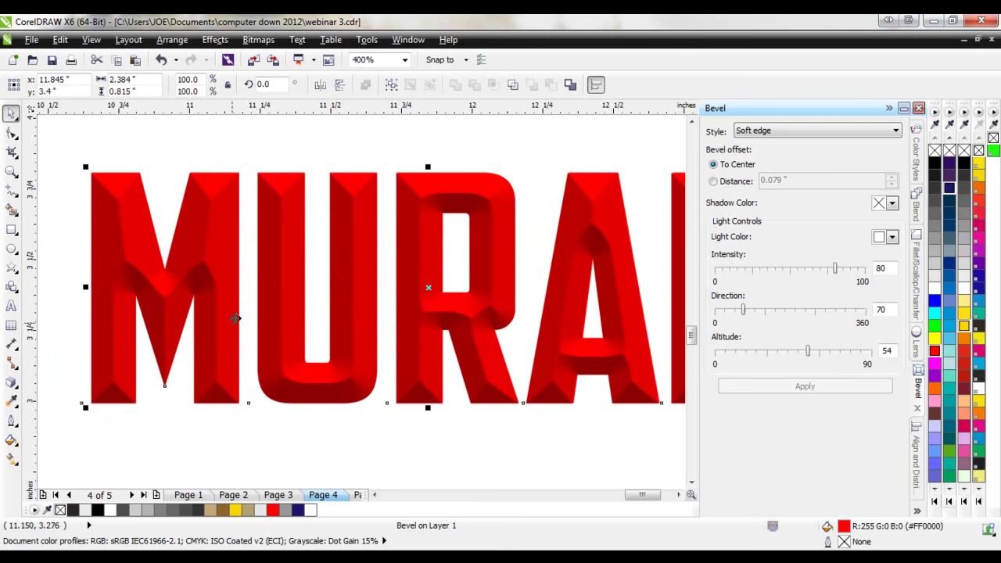
pyautogui.click(213, 147)
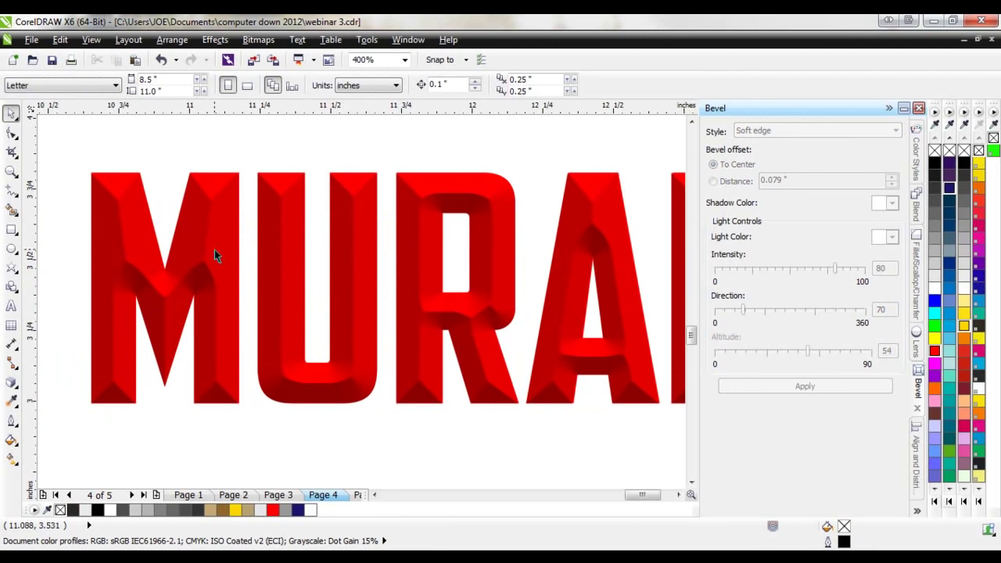
# - Shift the beveled MURAL lettering slightly right and down from its current position
pyautogui.click(216, 304)
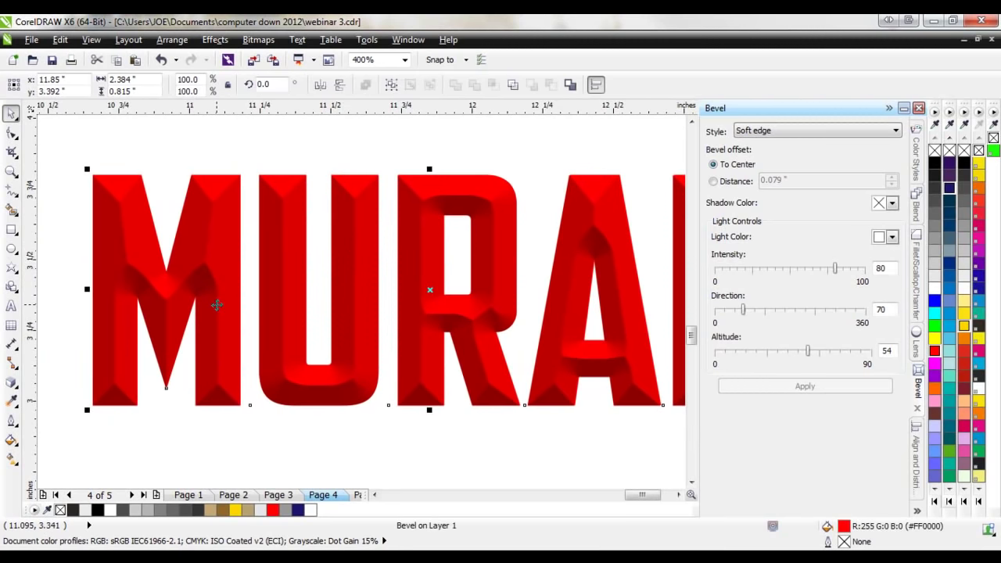
pyautogui.moveTo(223, 294); pyautogui.dragTo(243, 287)
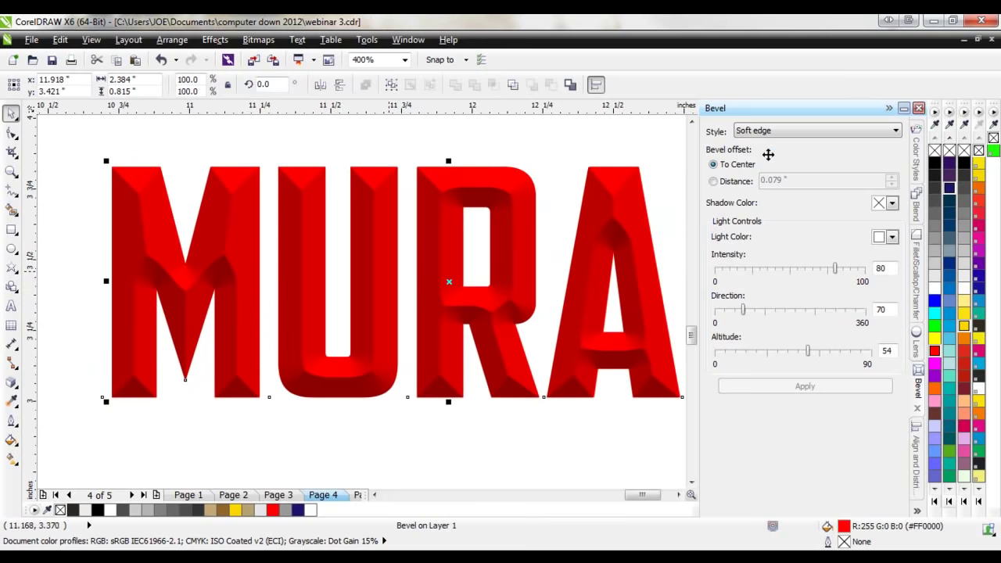
pyautogui.click(513, 163)
pyautogui.moveTo(467, 186); pyautogui.dragTo(464, 198)
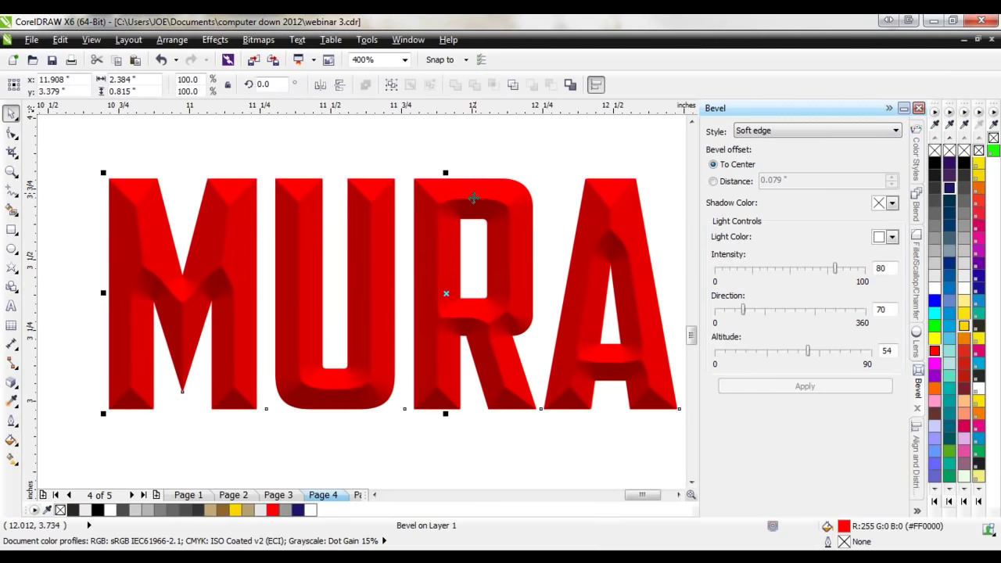
# - Inspect the bevel ridge at the R's upper-left corner up close and check with the Shape tool whether its facets are editable
pyautogui.scroll(5, 446, 205)
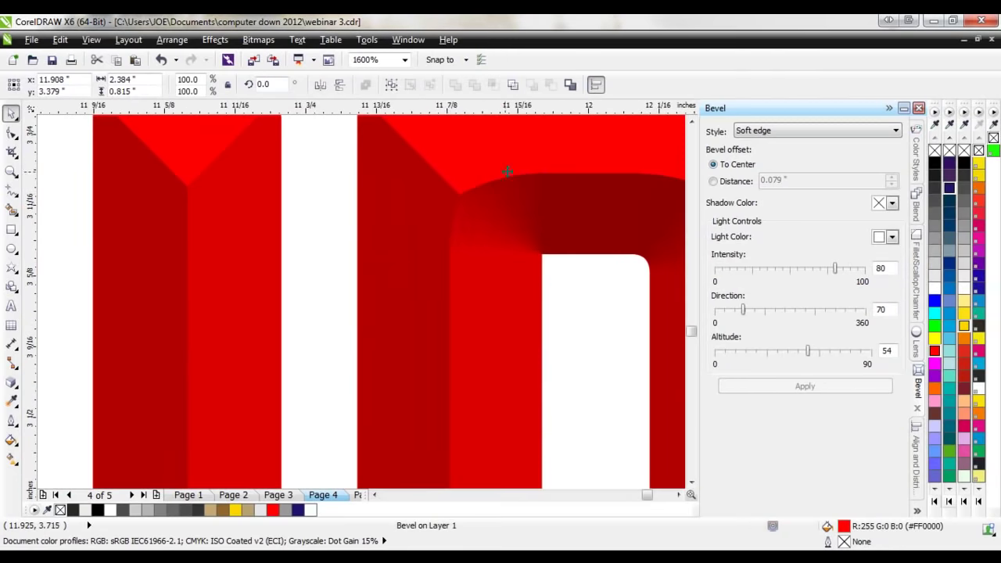
pyautogui.scroll(3, 348, 289)
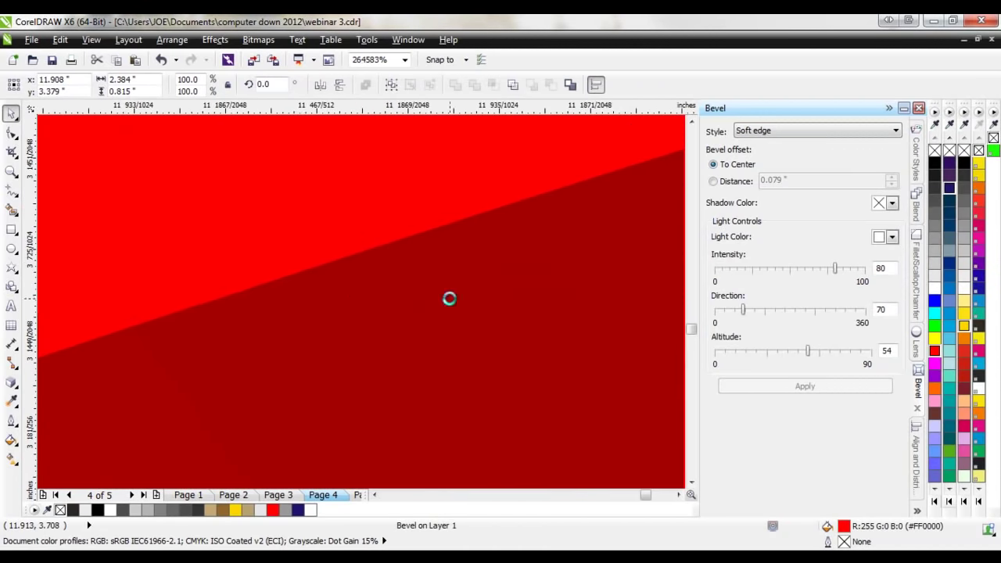
pyautogui.scroll(-3, 445, 298)
pyautogui.scroll(-5, 445, 299)
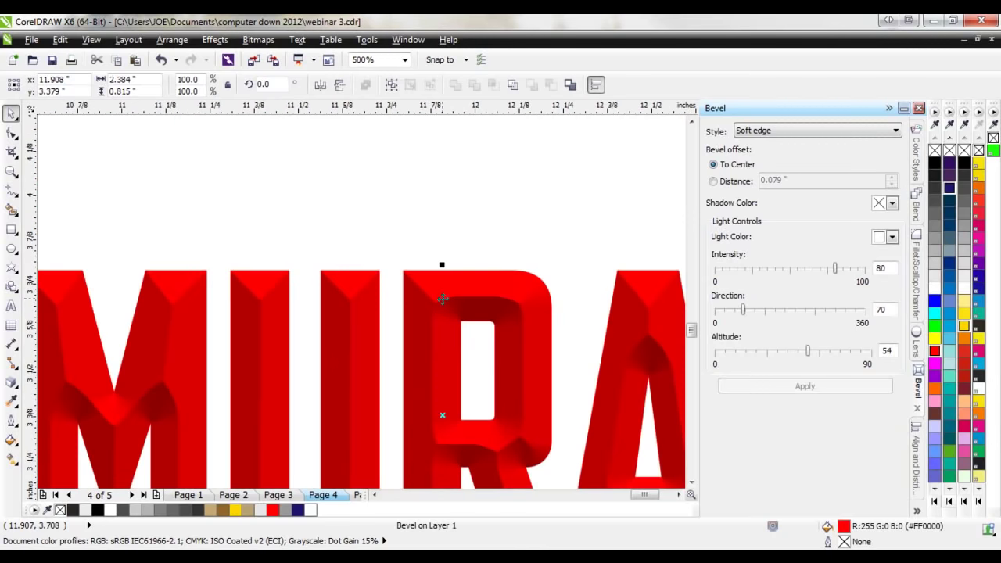
pyautogui.click(11, 133)
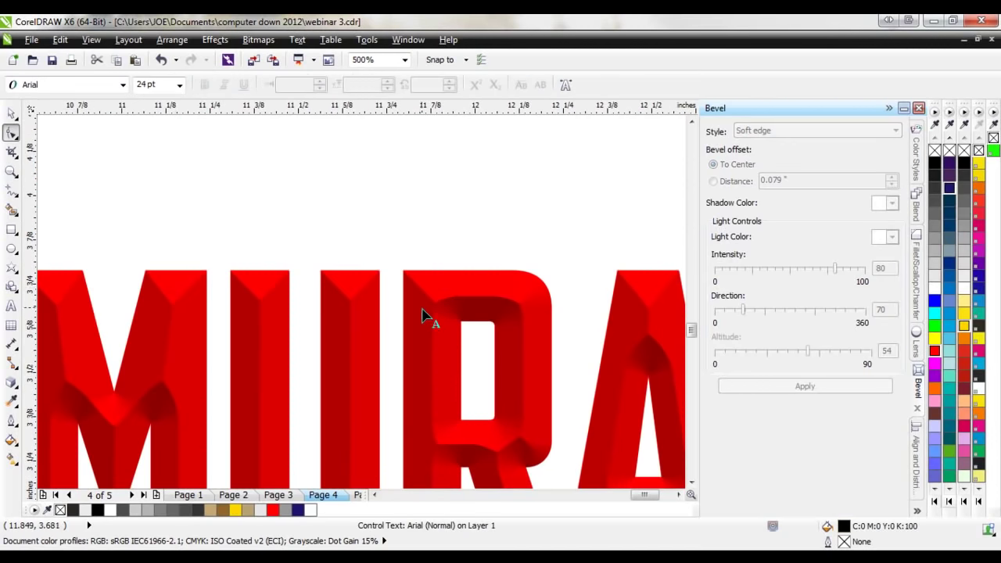
pyautogui.click(436, 308)
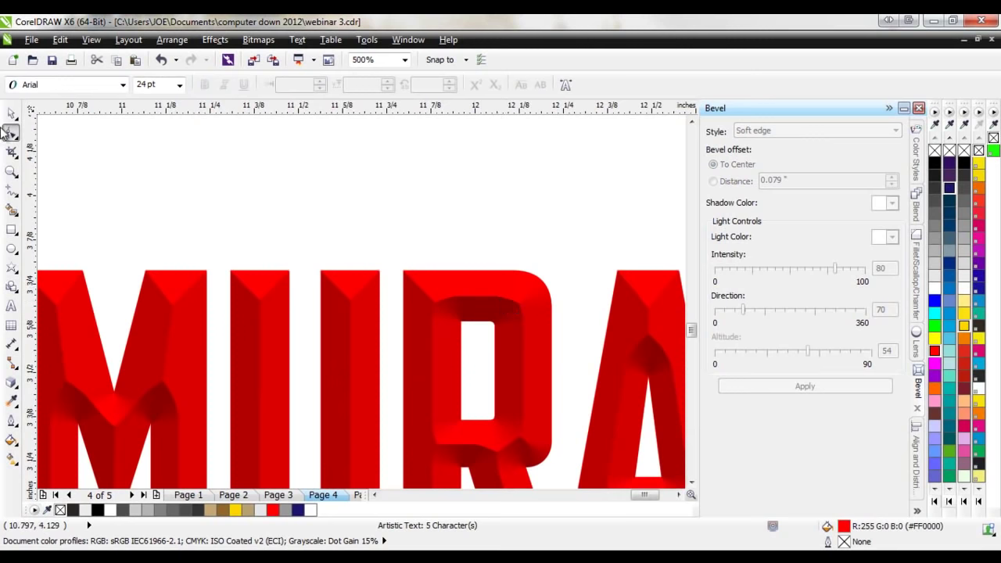
pyautogui.click(11, 114)
pyautogui.scroll(-2, 377, 253)
pyautogui.click(436, 224)
pyautogui.click(406, 280)
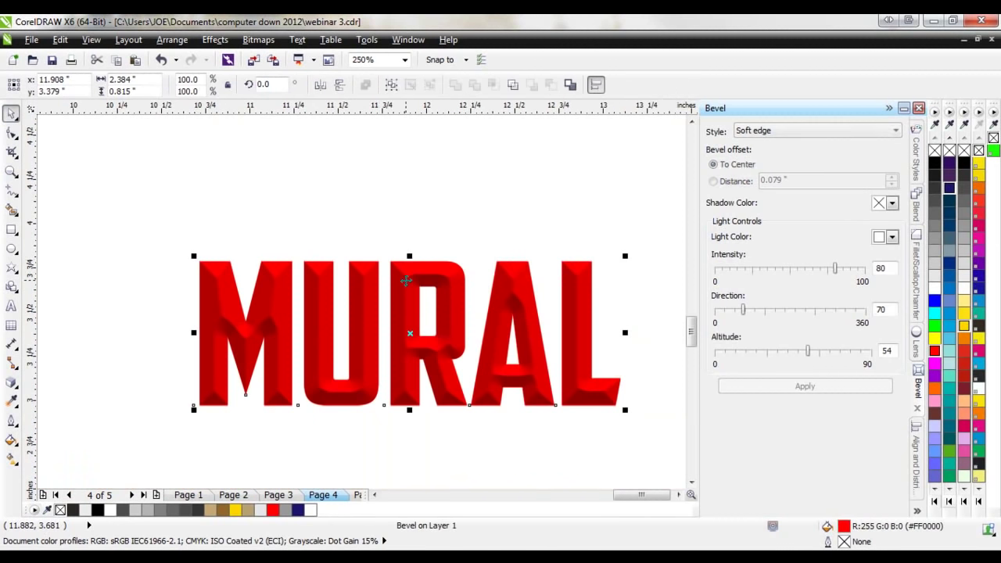
pyautogui.click(442, 222)
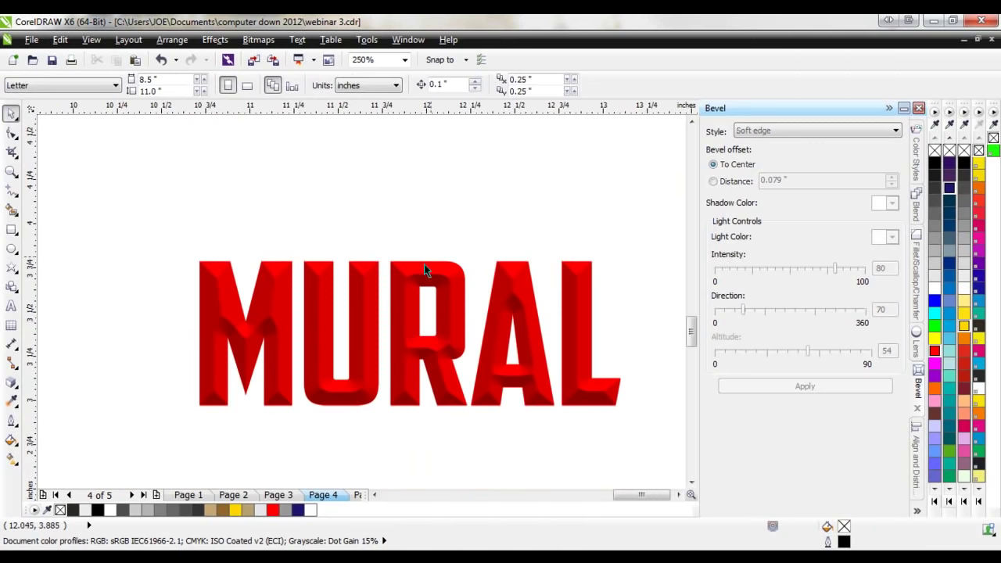
# - Trace the triangular bevel facet at the foot of the R's left stem as a closed straight-line shape
pyautogui.scroll(2, 420, 383)
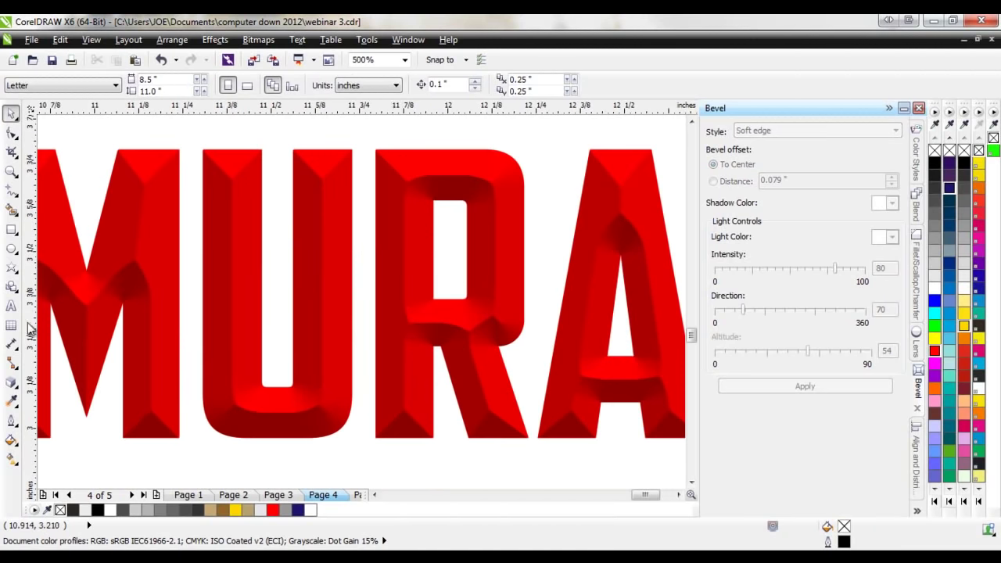
pyautogui.click(12, 192)
pyautogui.click(373, 439)
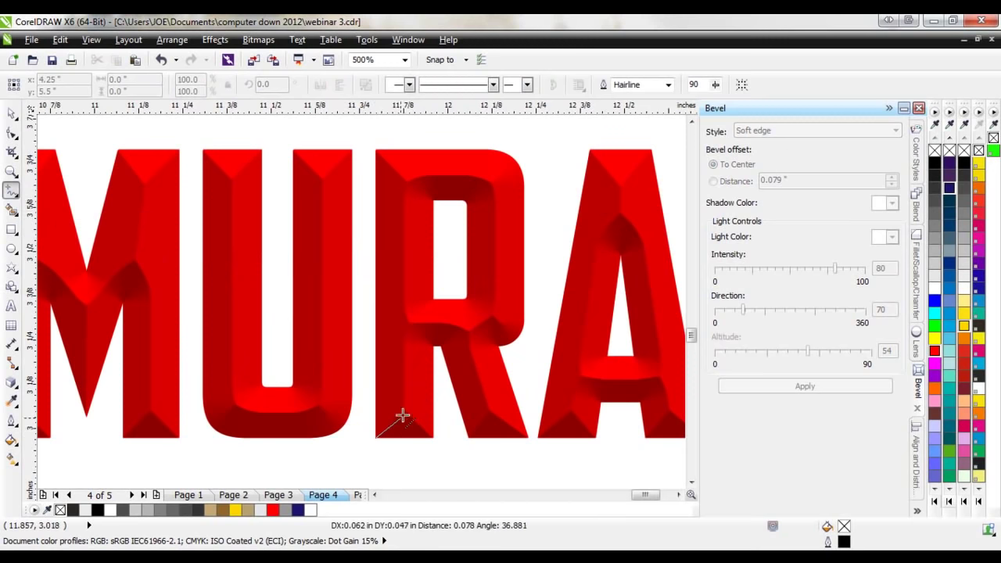
pyautogui.click(405, 410)
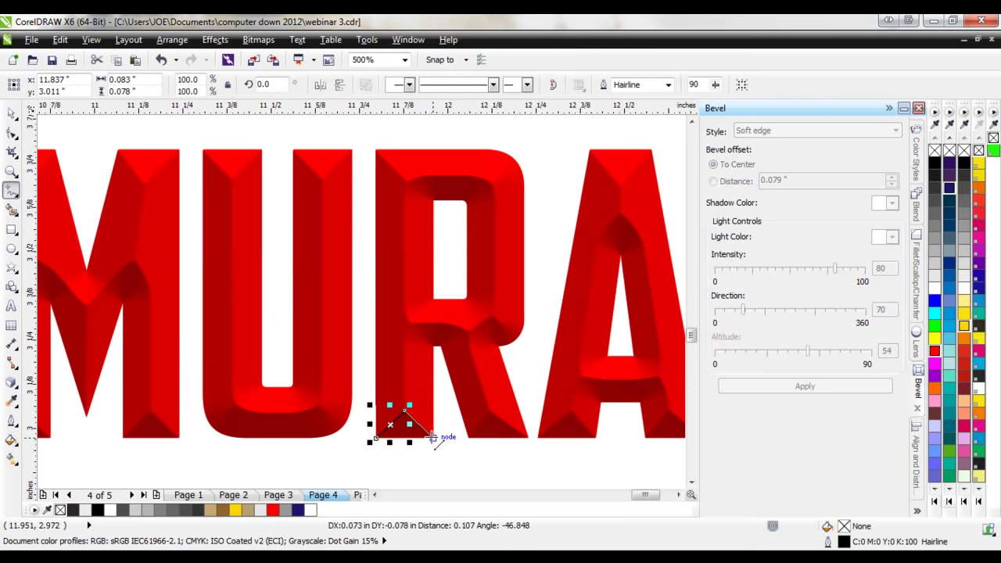
pyautogui.click(436, 439)
pyautogui.click(374, 439)
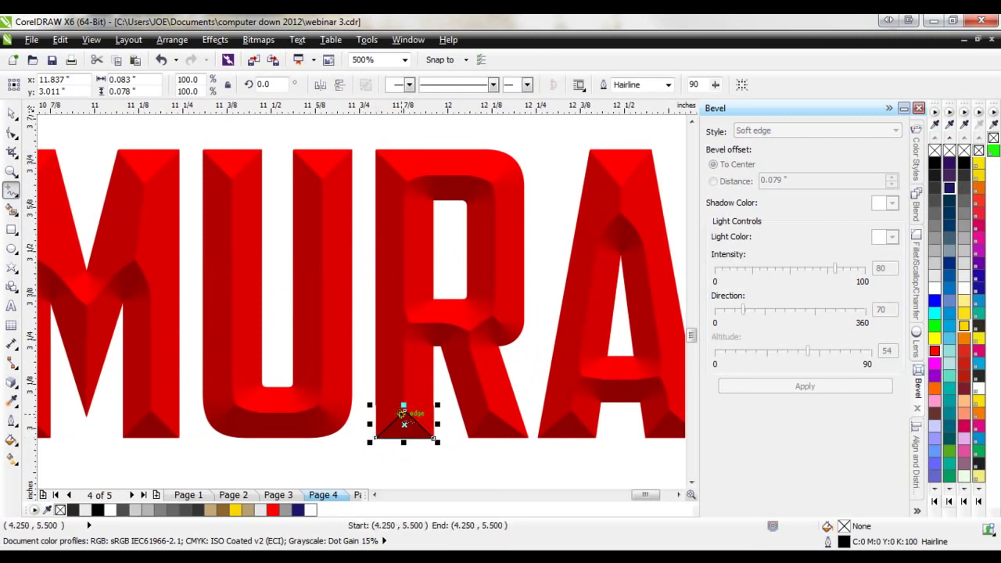
# - Trace the long left facet of the R's stem as a closed four-node shape and select its upper-left node
pyautogui.moveTo(404, 408); pyautogui.dragTo(404, 181)
pyautogui.moveTo(405, 182); pyautogui.dragTo(378, 150)
pyautogui.moveTo(374, 439); pyautogui.dragTo(404, 409)
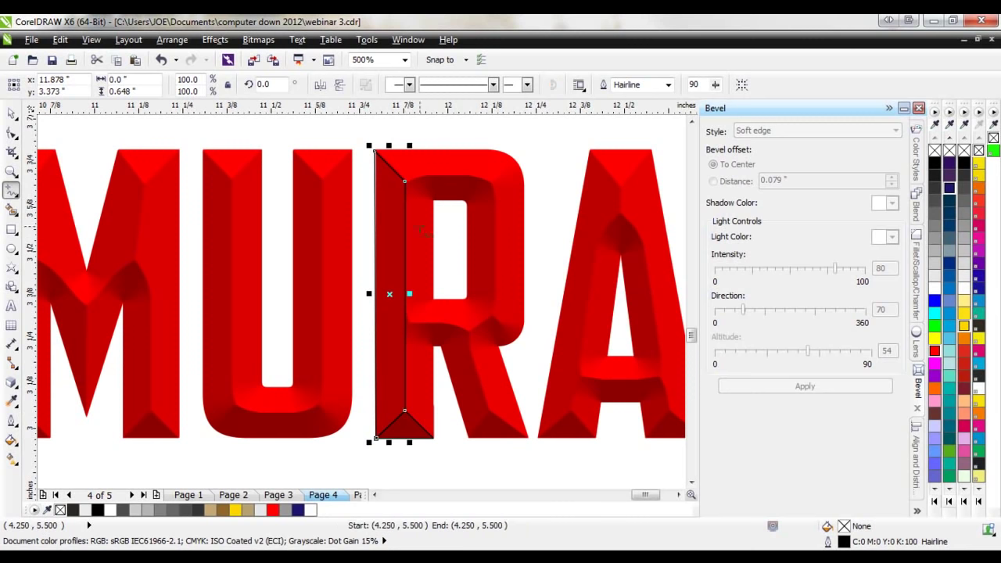
pyautogui.click(12, 133)
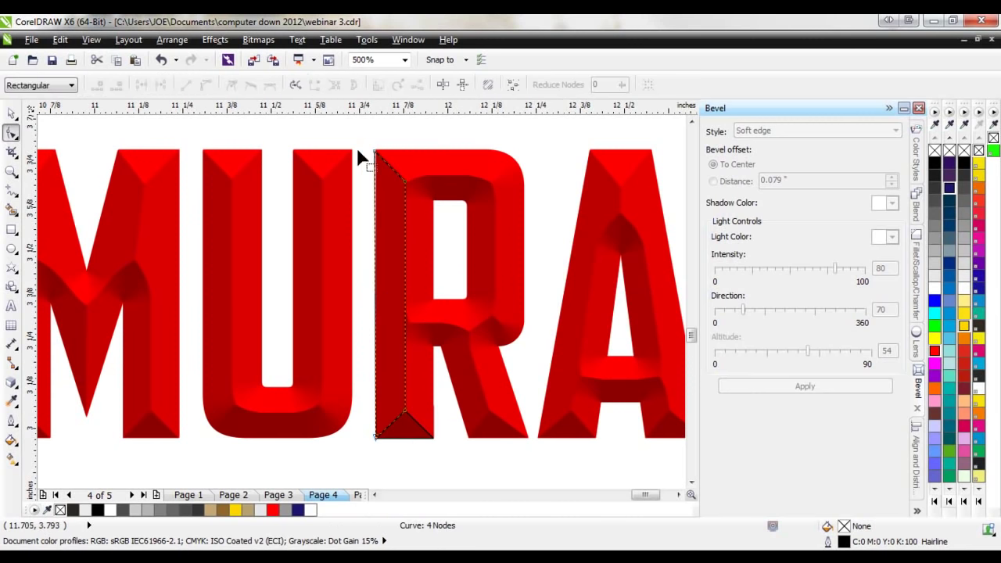
pyautogui.moveTo(374, 156)
pyautogui.mouseDown()
pyautogui.moveTo(371, 192)
pyautogui.moveTo(374, 164)
pyautogui.moveTo(389, 177)
pyautogui.moveTo(386, 157)
pyautogui.mouseUp()
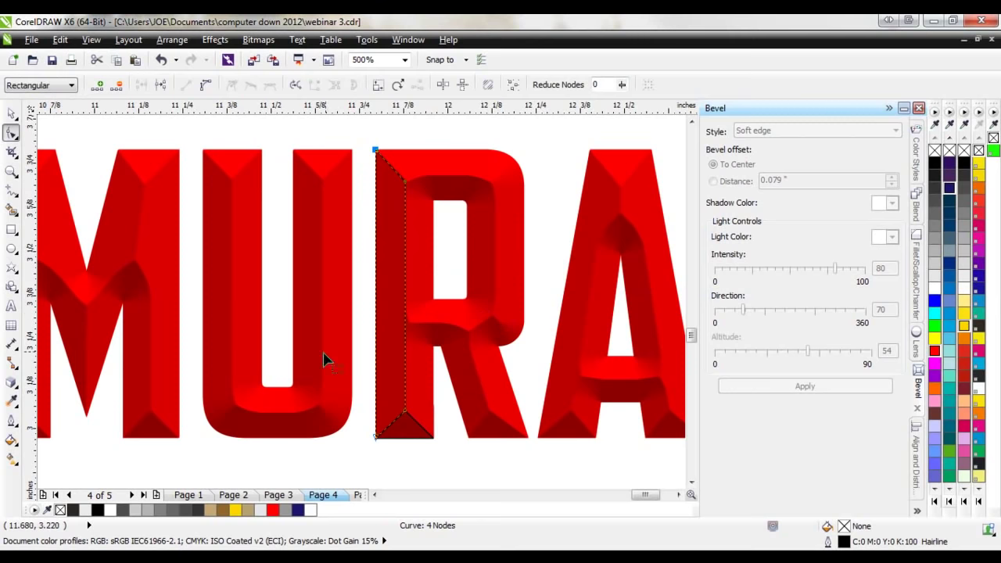
# - Delete the beveled MURAL lettering with its traced facets and return to the Mural Museum logo for a closer view
pyautogui.scroll(-1, 444, 427)
pyautogui.click(11, 113)
pyautogui.moveTo(173, 223); pyautogui.dragTo(666, 458)
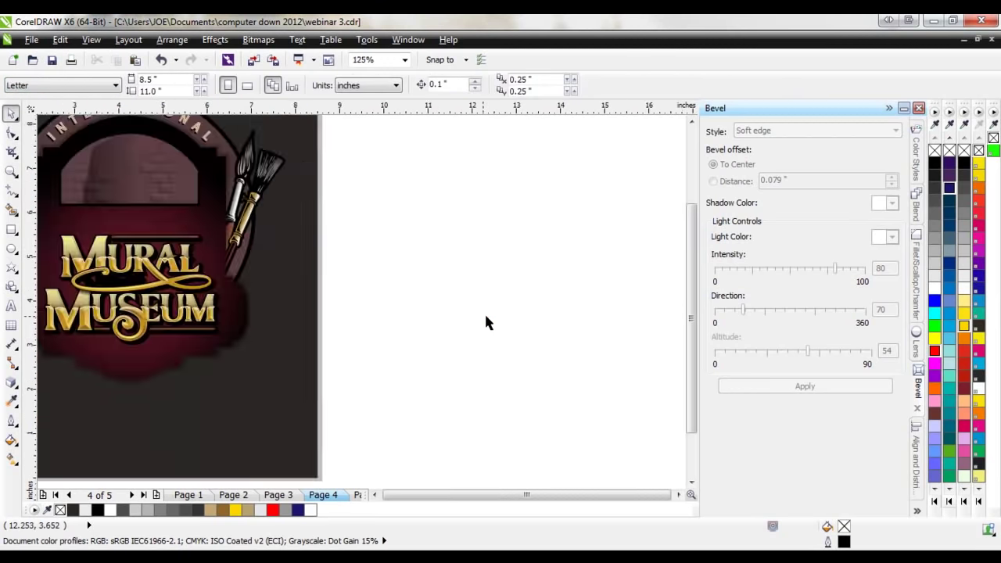
pyautogui.scroll(-1, 301, 313)
pyautogui.scroll(2, 301, 313)
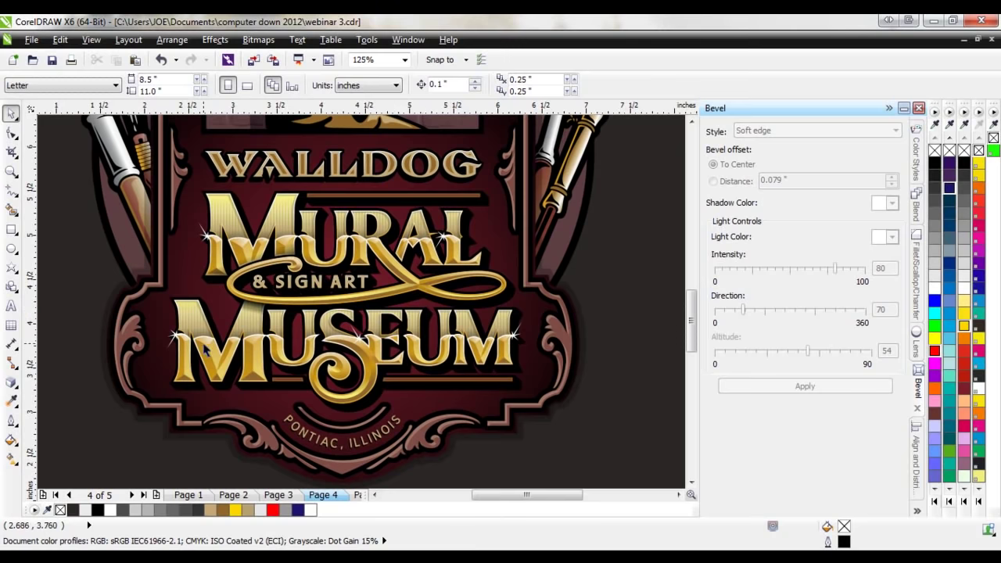
# - Open the PowerClip contents of the gold lower half of the MUSEUM lettering for editing
pyautogui.scroll(2, 206, 351)
pyautogui.click(161, 383)
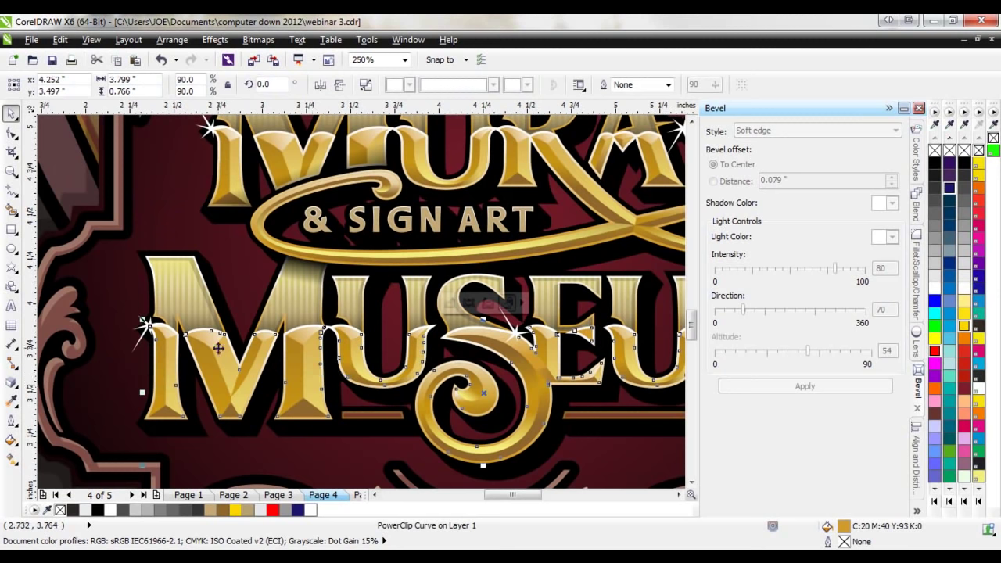
pyautogui.keyDown('ctrl'); pyautogui.click(169, 373); pyautogui.keyUp('ctrl')
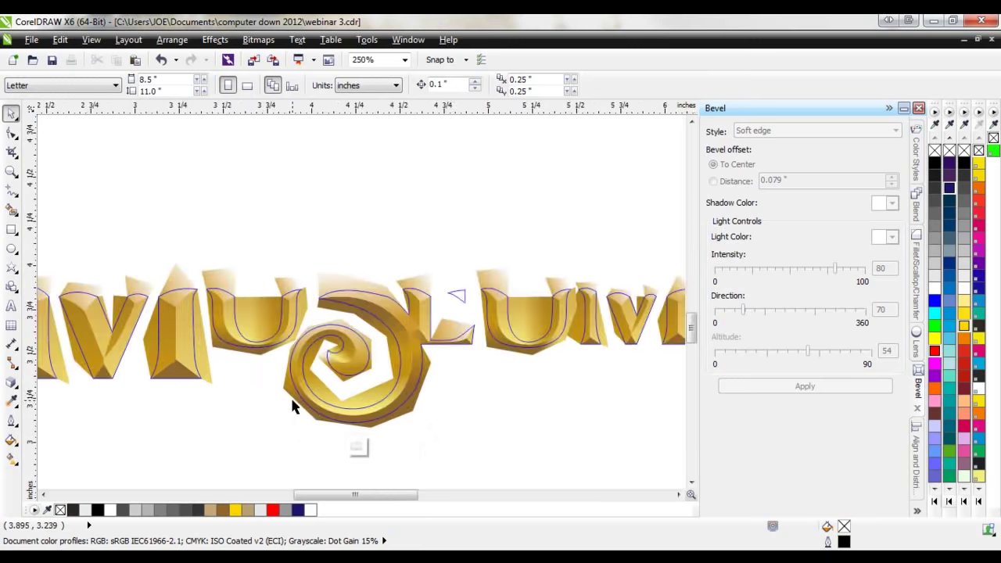
# - Check the separate facet shapes of the S swirl up close, from its outer facet to its light-yellow transparent one
pyautogui.click(291, 399)
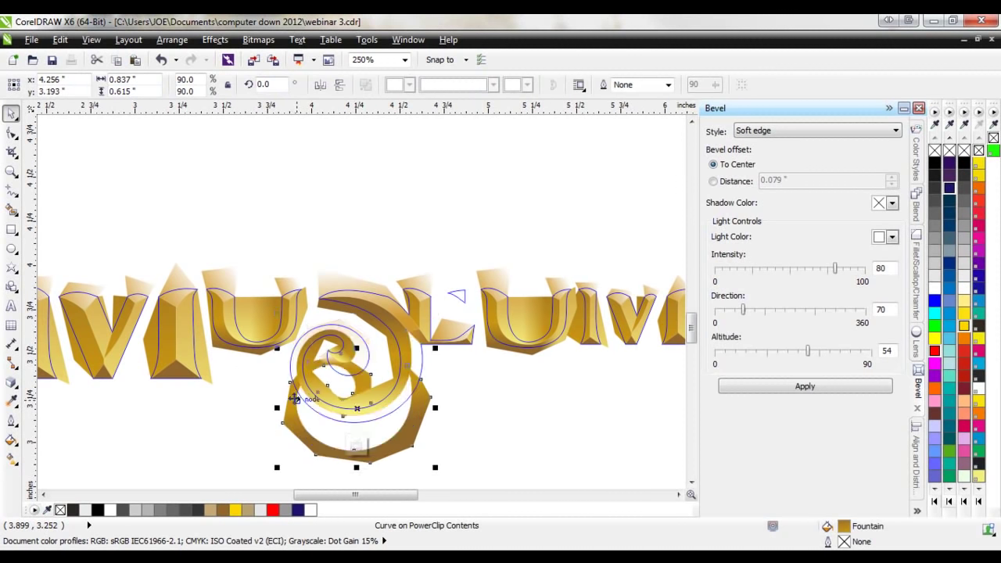
pyautogui.click(443, 415)
pyautogui.scroll(2, 349, 391)
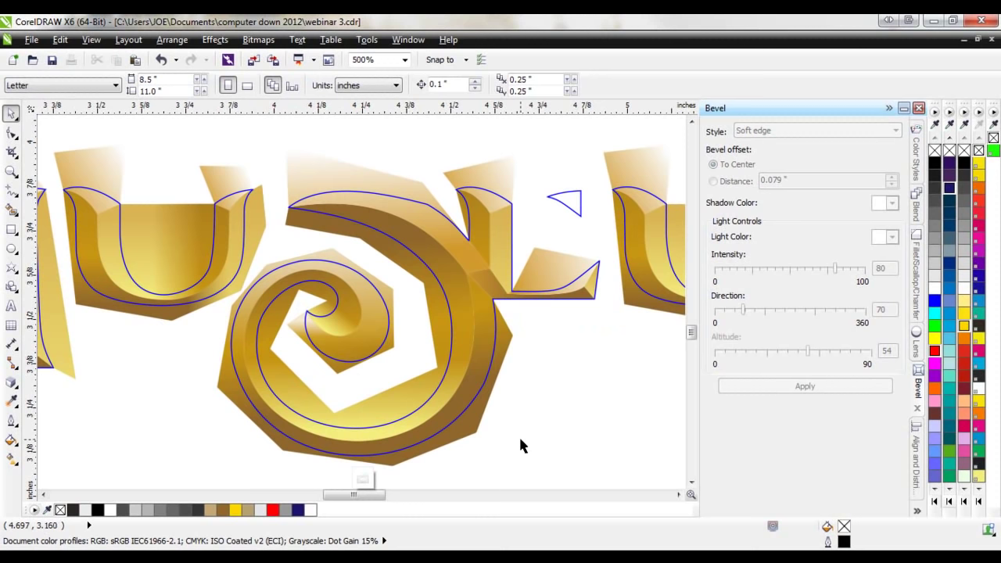
pyautogui.click(364, 413)
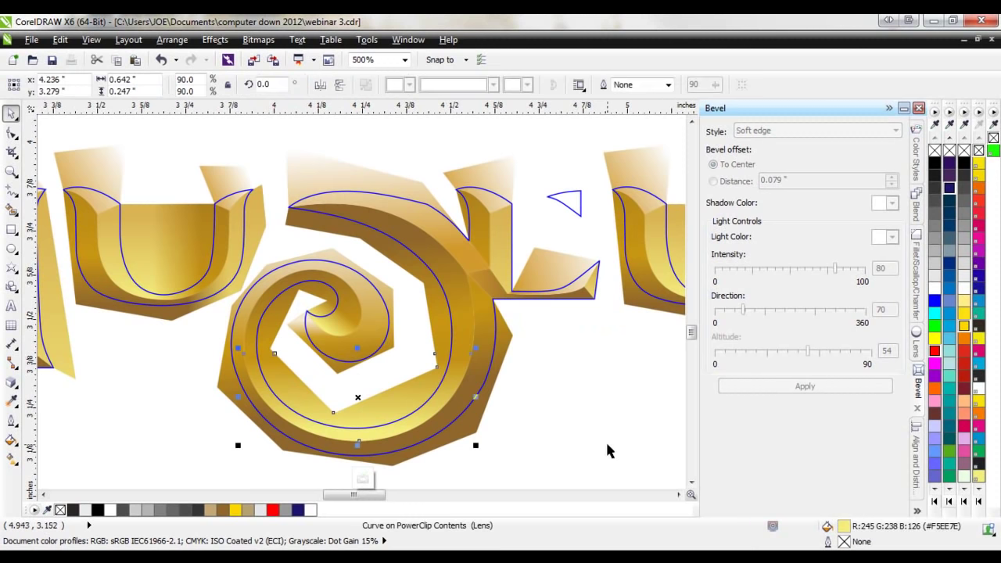
pyautogui.scroll(-2, 363, 411)
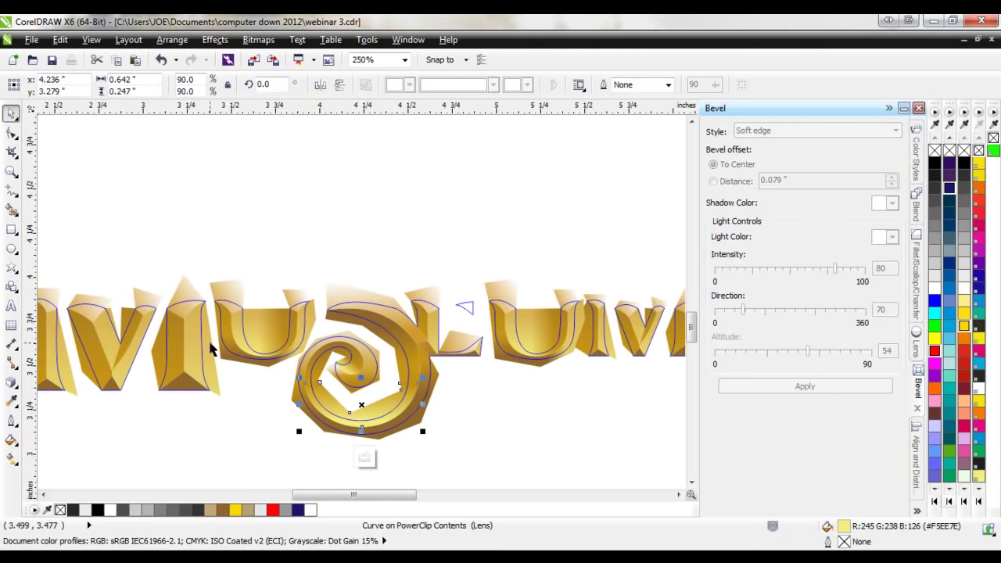
# - Examine the facet outlines of the U in Wireframe view, then restore the Enhanced view
pyautogui.click(90, 42)
pyautogui.click(105, 73)
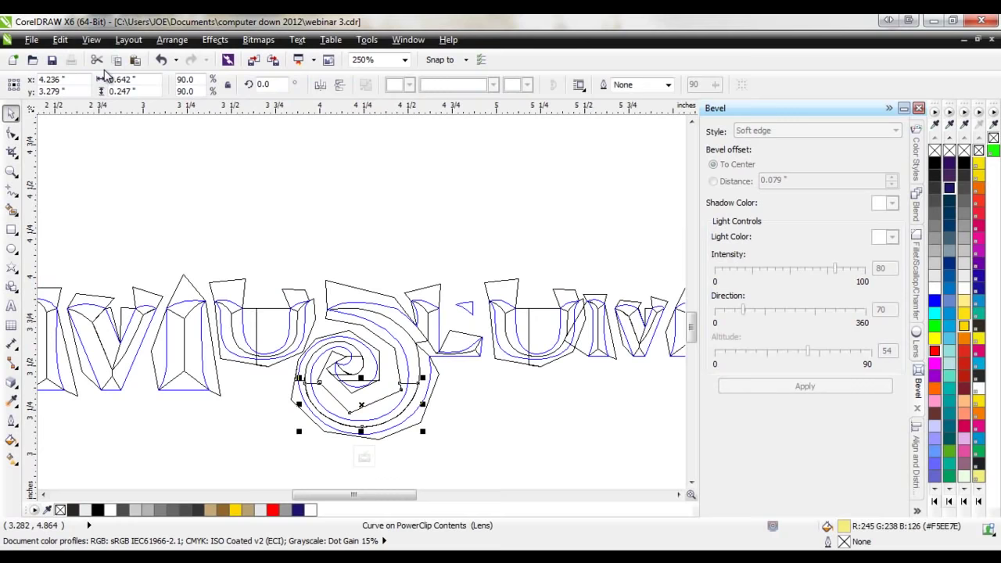
pyautogui.scroll(2, 207, 326)
pyautogui.click(275, 312)
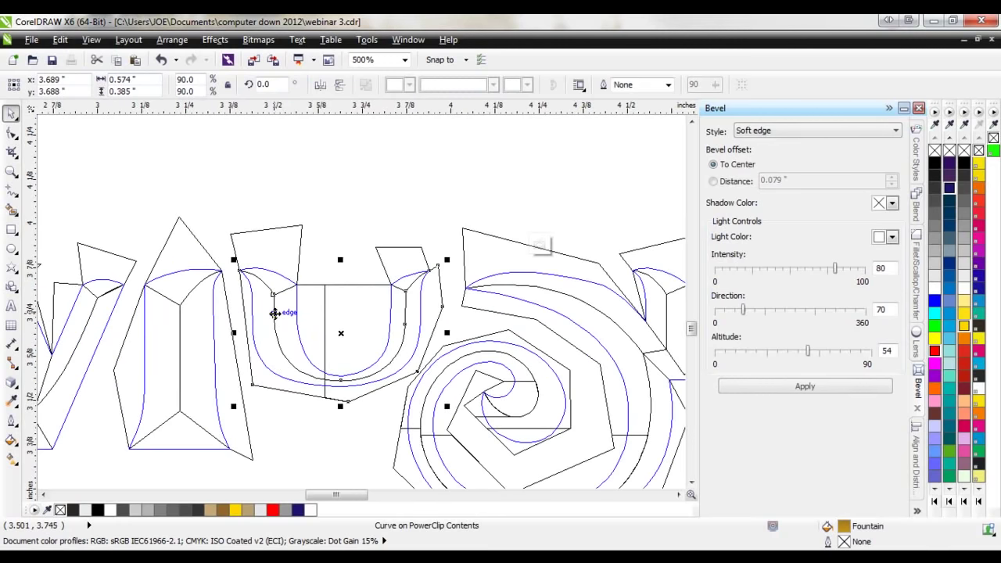
pyautogui.click(90, 40)
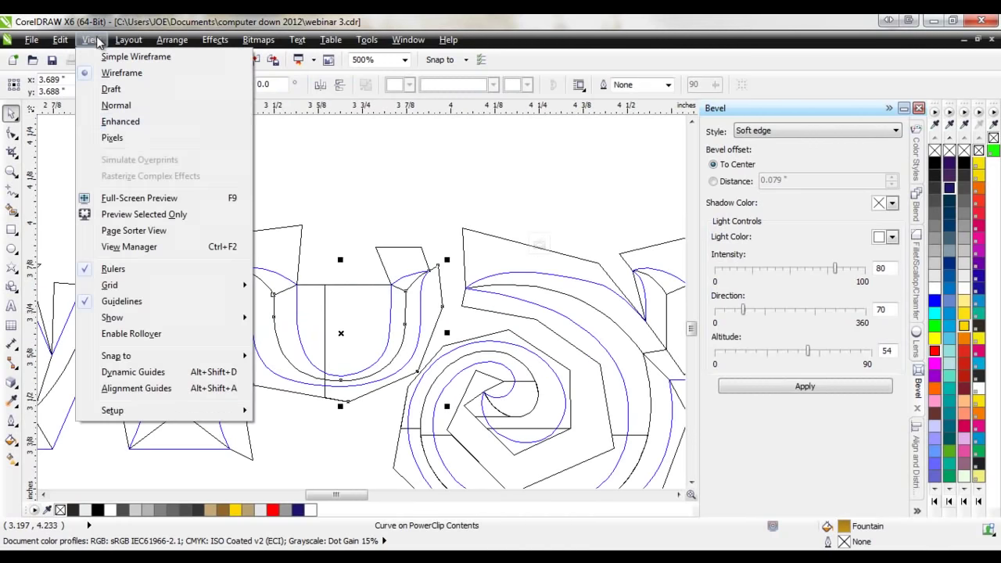
pyautogui.click(119, 122)
pyautogui.press('Escape')
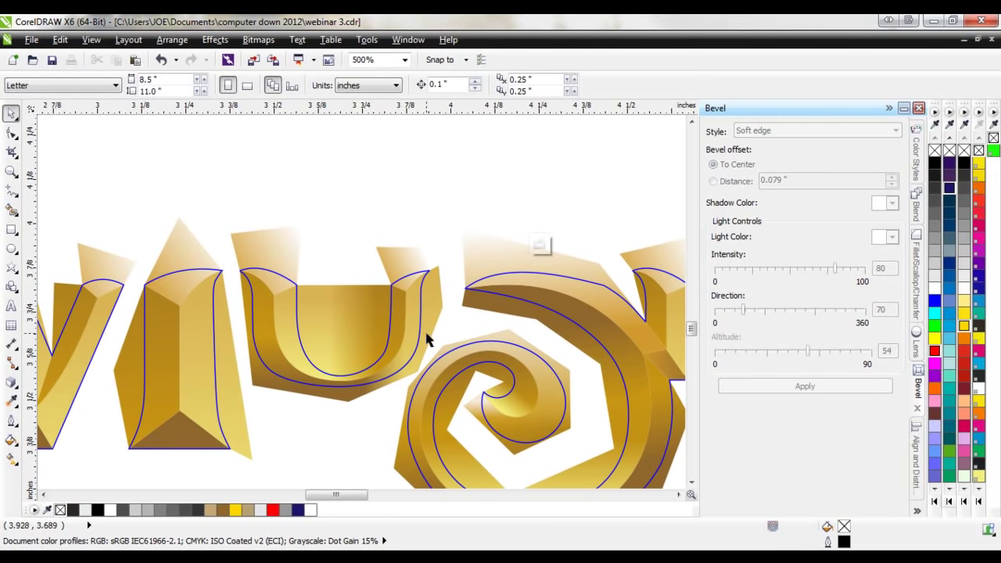
# - Finish editing the PowerClip contents and return to the full Mural Museum logo
pyautogui.scroll(-2, 141, 337)
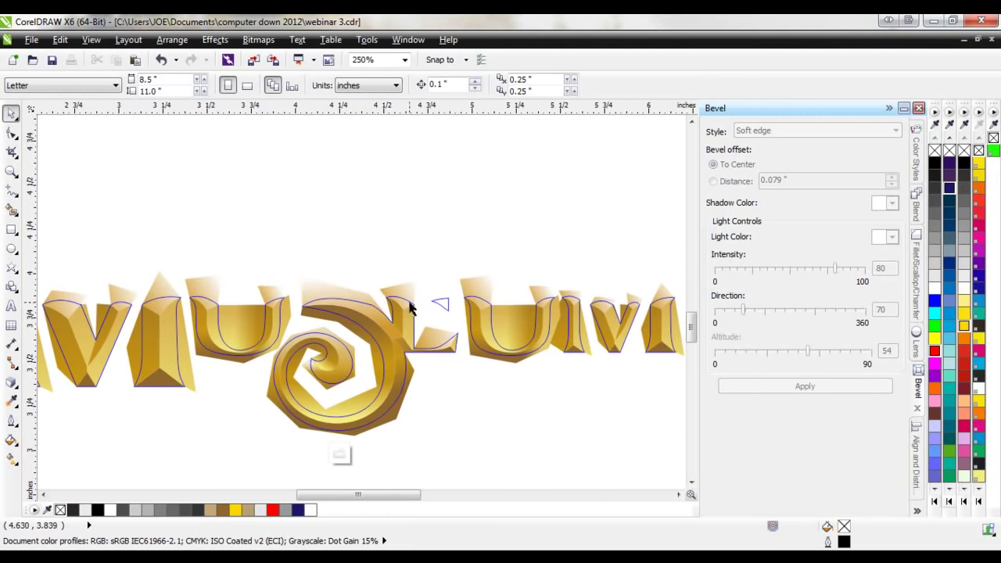
pyautogui.click(344, 455)
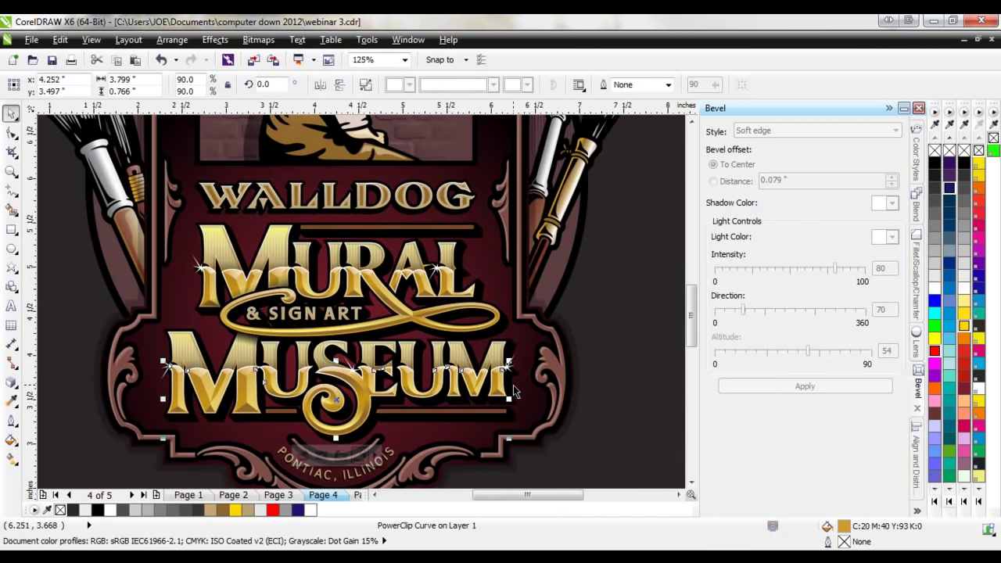
pyautogui.scroll(-2, 291, 356)
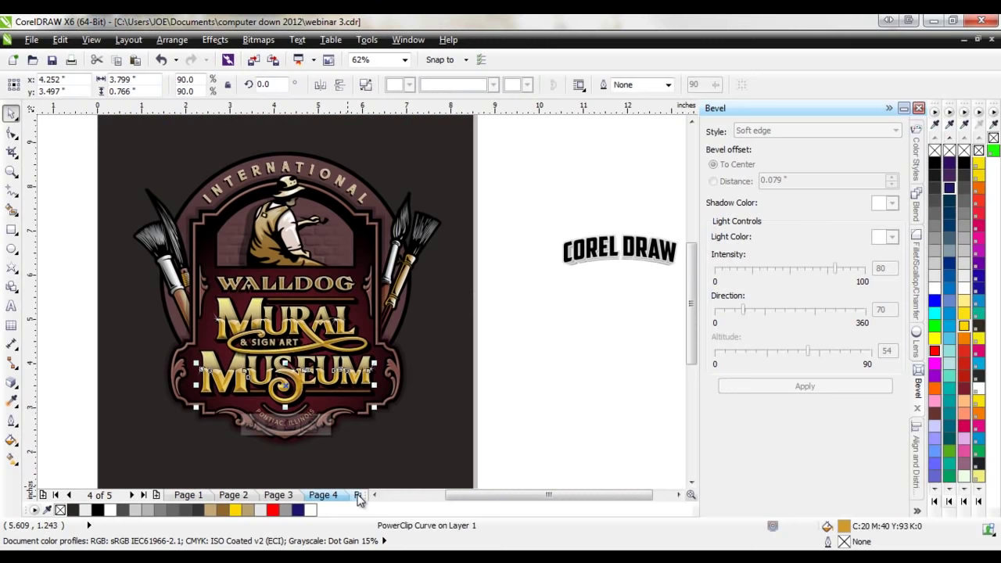
# - Go to page 5 and examine the Diaz Sign Art logo, including the faceted SIGN ART letters
pyautogui.click(357, 496)
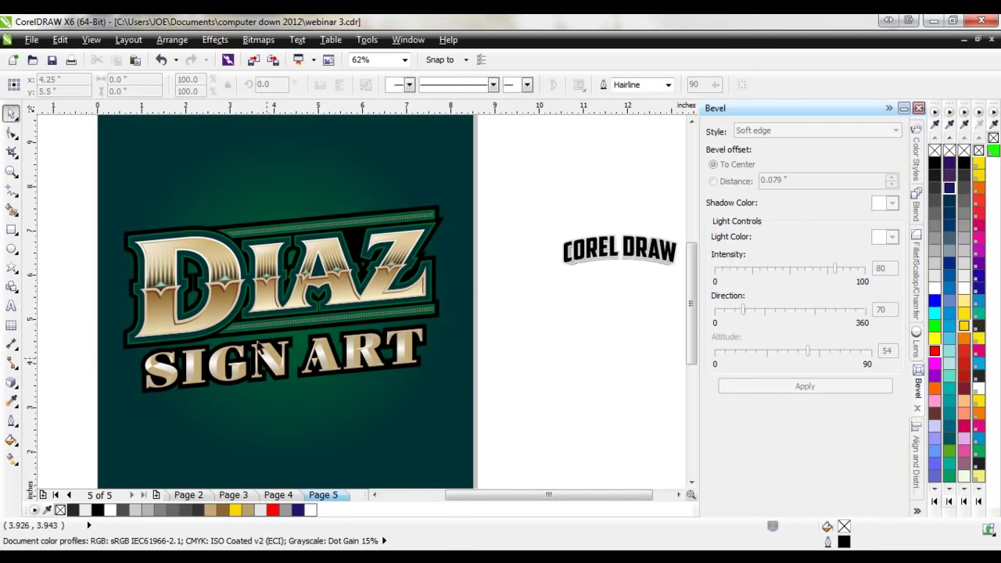
pyautogui.scroll(2, 171, 297)
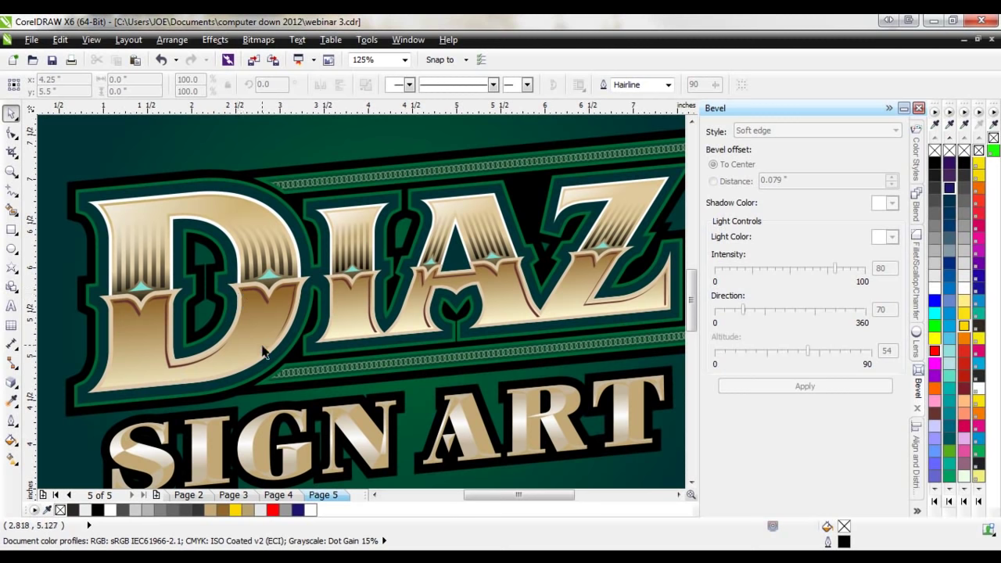
pyautogui.scroll(-3, 143, 405)
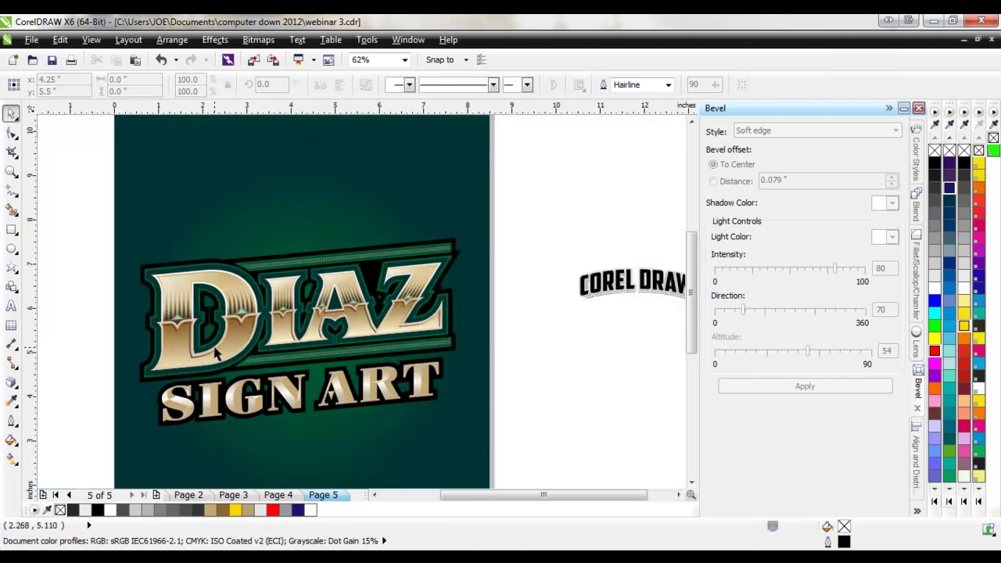
pyautogui.scroll(5, 180, 406)
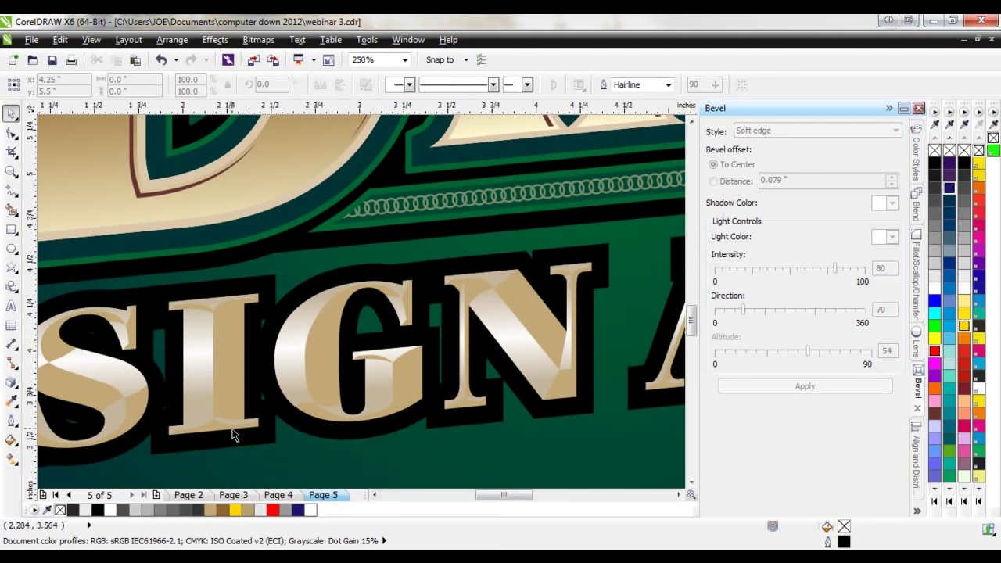
pyautogui.scroll(-1, 113, 375)
pyautogui.scroll(-1, 378, 410)
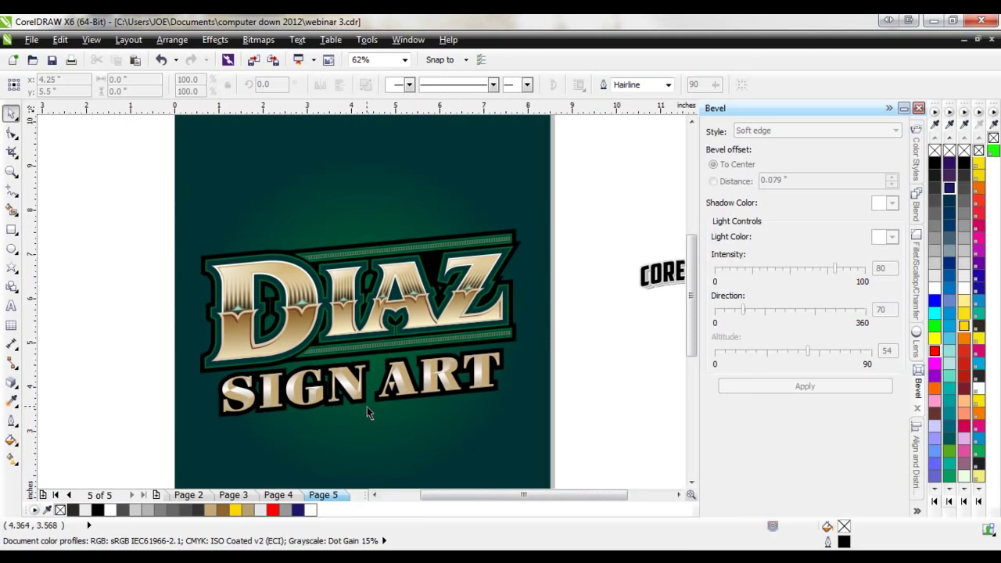
# - Delete the COREL DRAW lettering lying beside the page
pyautogui.scroll(-1, 367, 407)
pyautogui.moveTo(465, 279); pyautogui.dragTo(561, 358)
pyautogui.press('Delete')
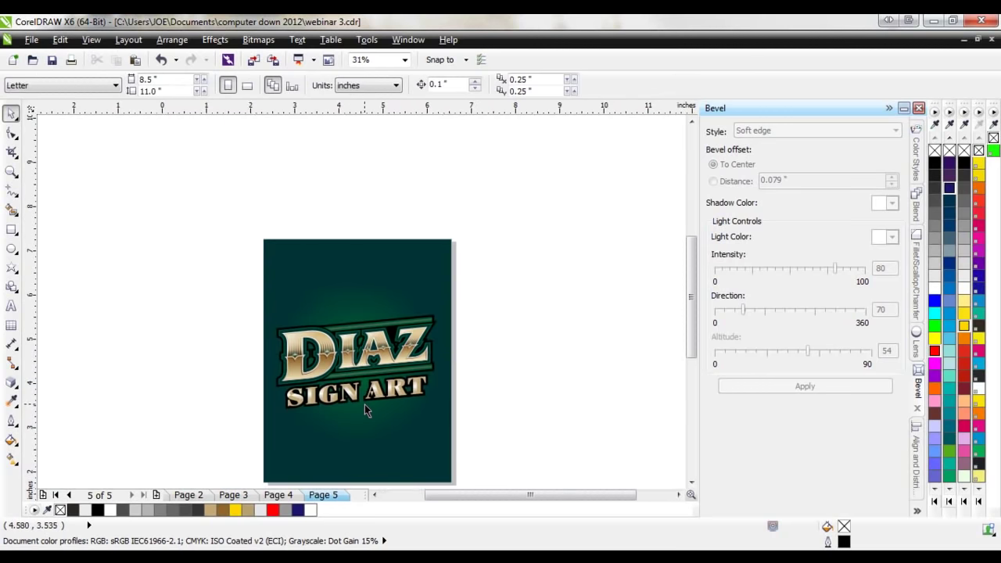
# - Go to page 2 and view the Walldogs 20 Years artwork
pyautogui.scroll(1, 365, 404)
pyautogui.click(198, 499)
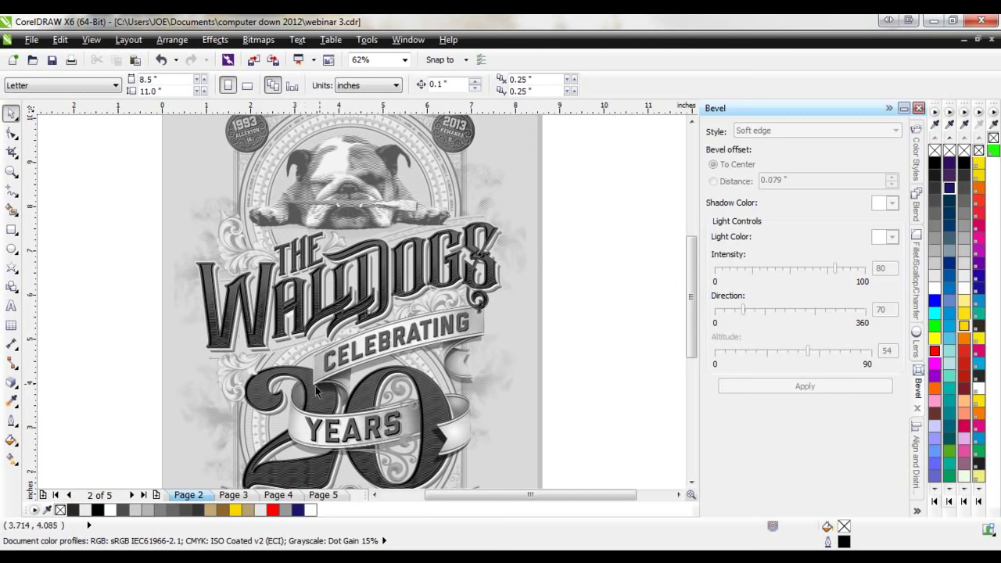
pyautogui.scroll(1, 409, 344)
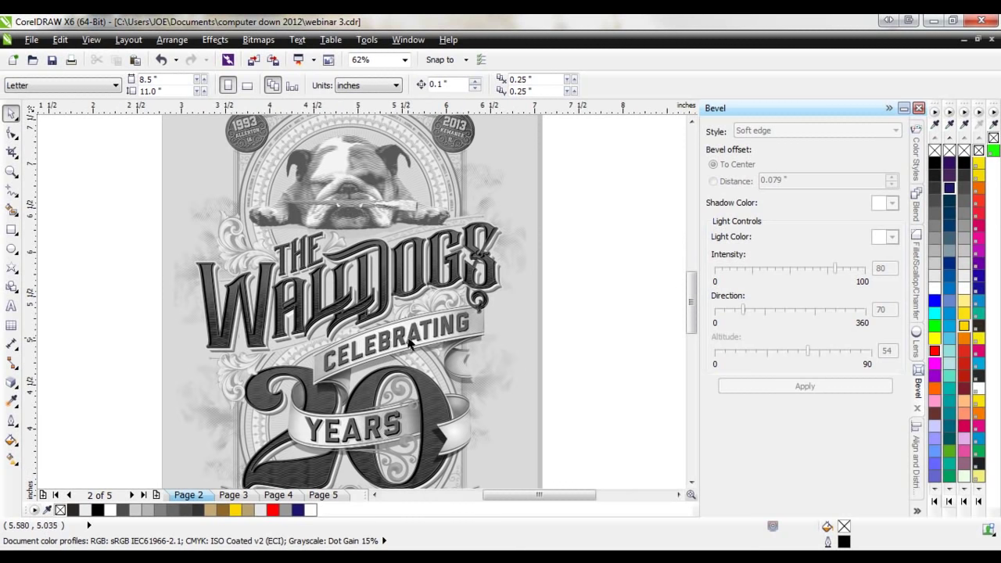
pyautogui.scroll(-1, 399, 373)
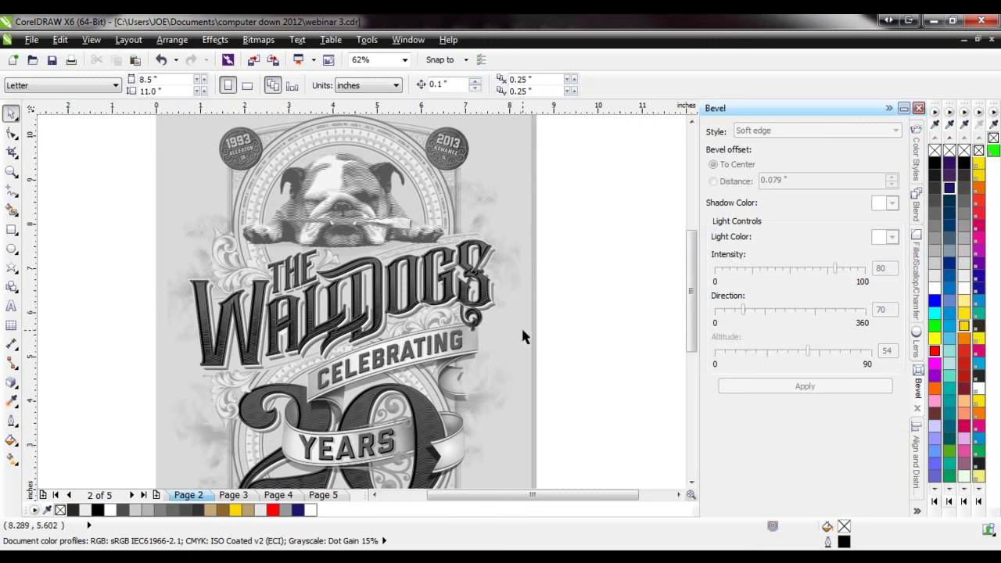
# - Switch to the open document webinar 4.cdr and zoom in on the Rustic Auto Club logo
pyautogui.click(408, 39)
pyautogui.click(412, 292)
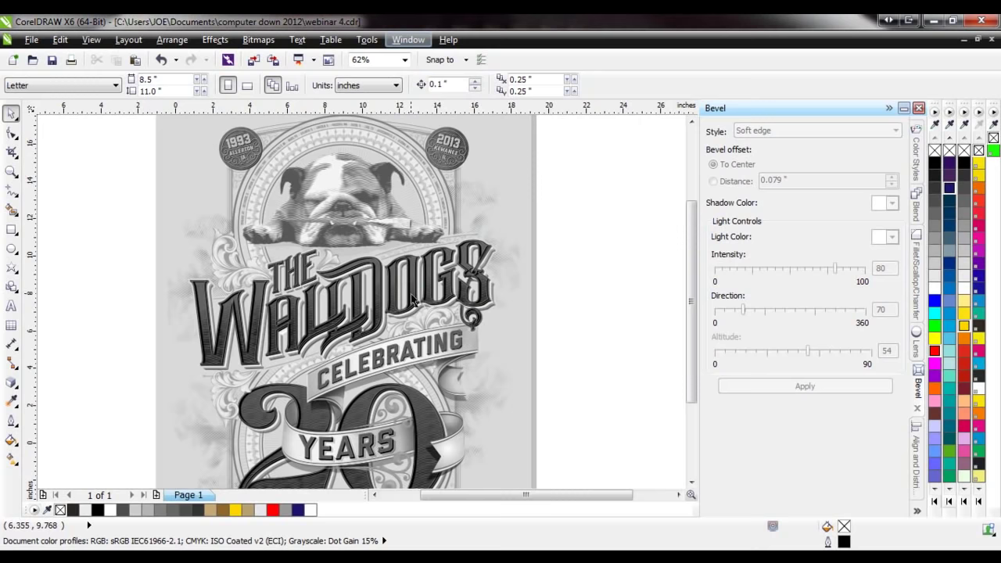
pyautogui.click(11, 170)
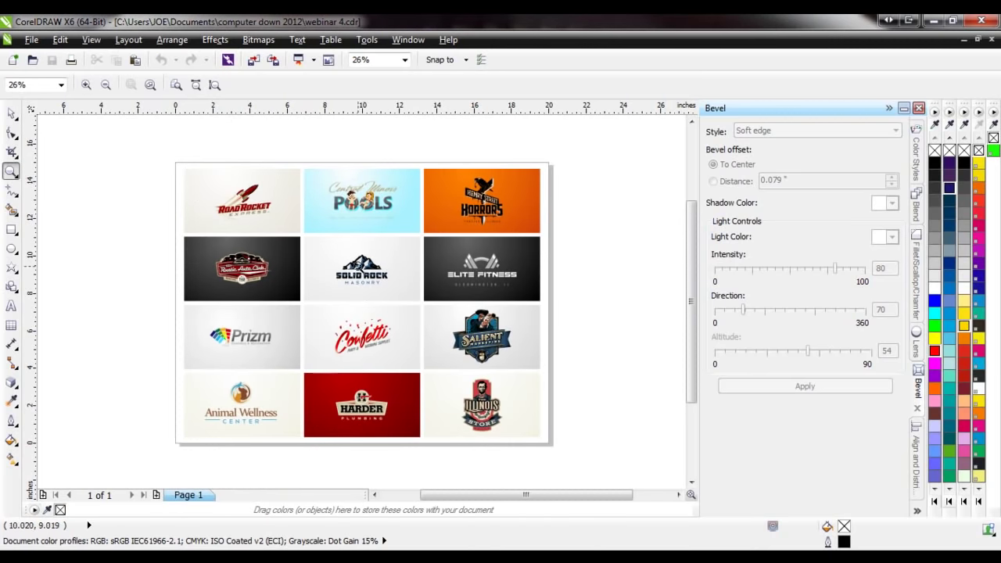
pyautogui.moveTo(196, 249); pyautogui.dragTo(289, 294)
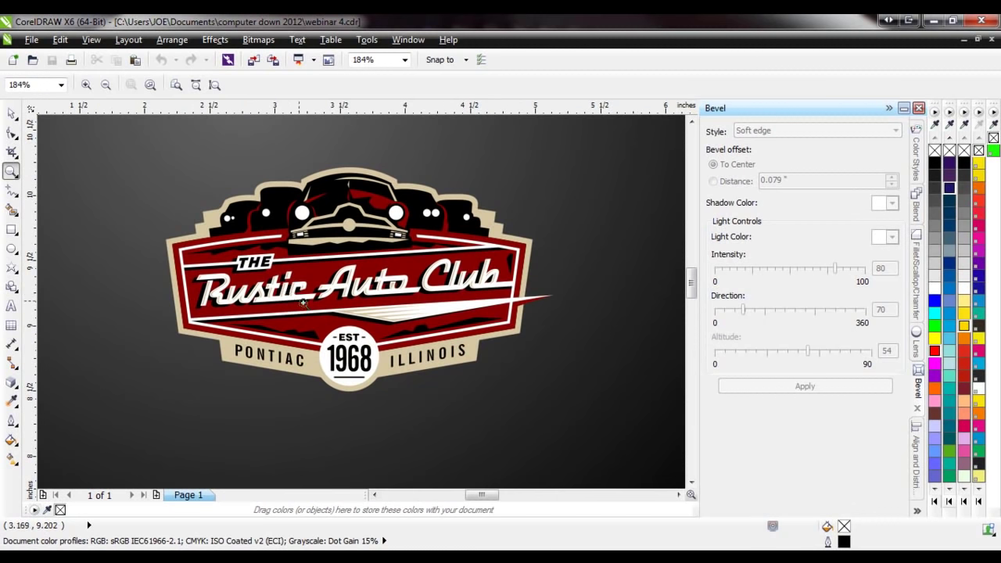
# - Examine the Rustic Auto Club script lettering and its shadow up close and from a distance
pyautogui.scroll(2, 302, 298)
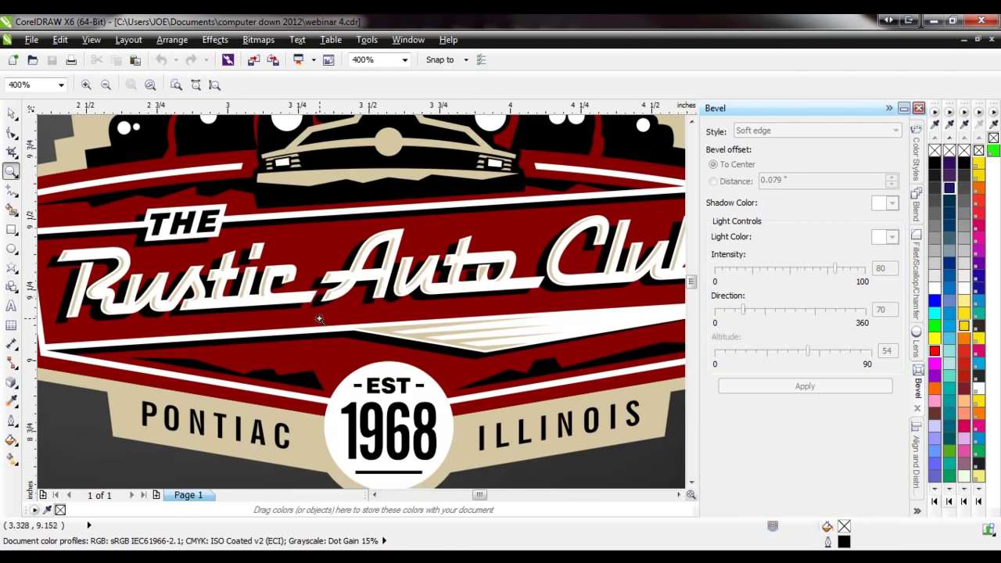
pyautogui.rightClick(238, 324)
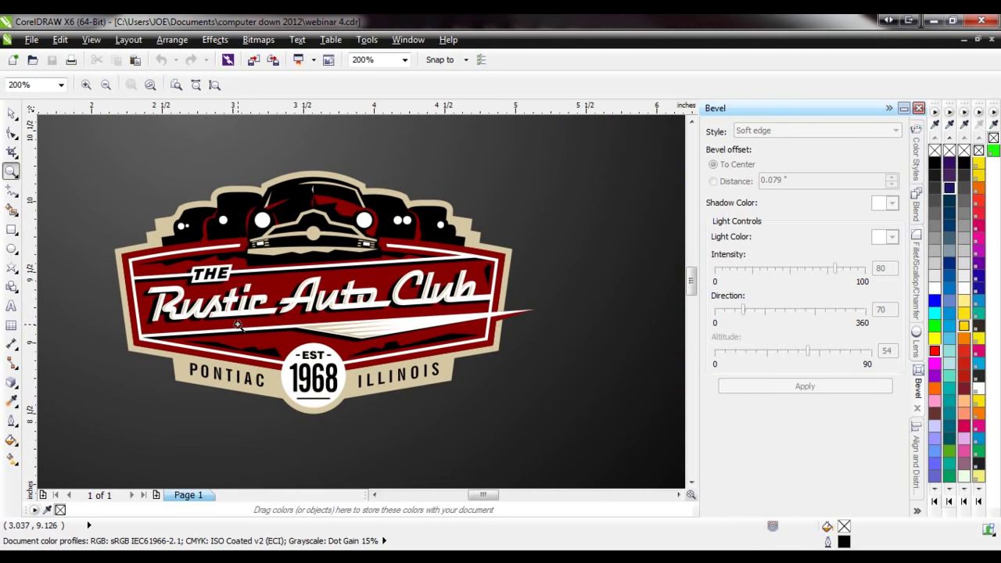
pyautogui.rightClick(238, 325)
pyautogui.scroll(2, 237, 325)
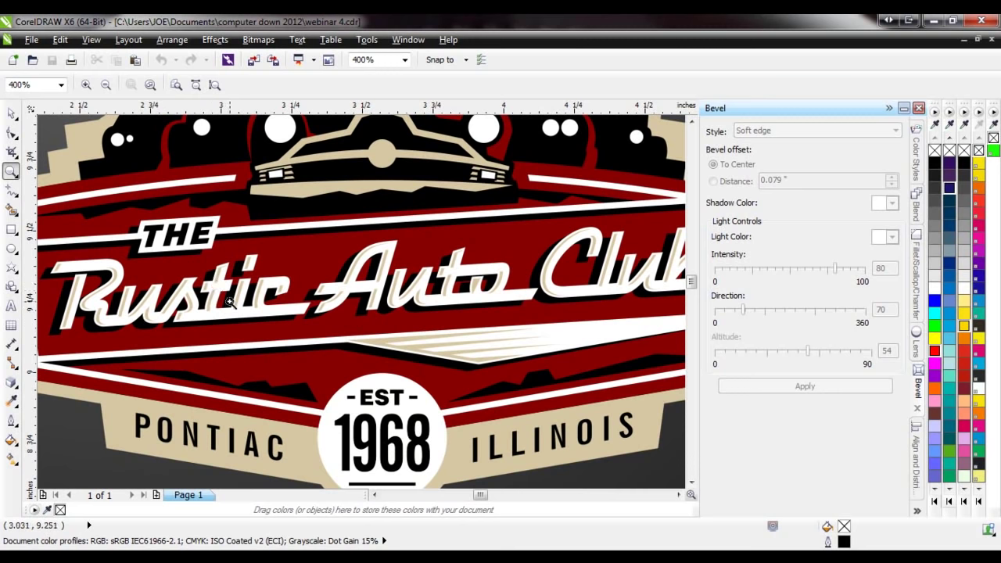
pyautogui.scroll(-3, 232, 302)
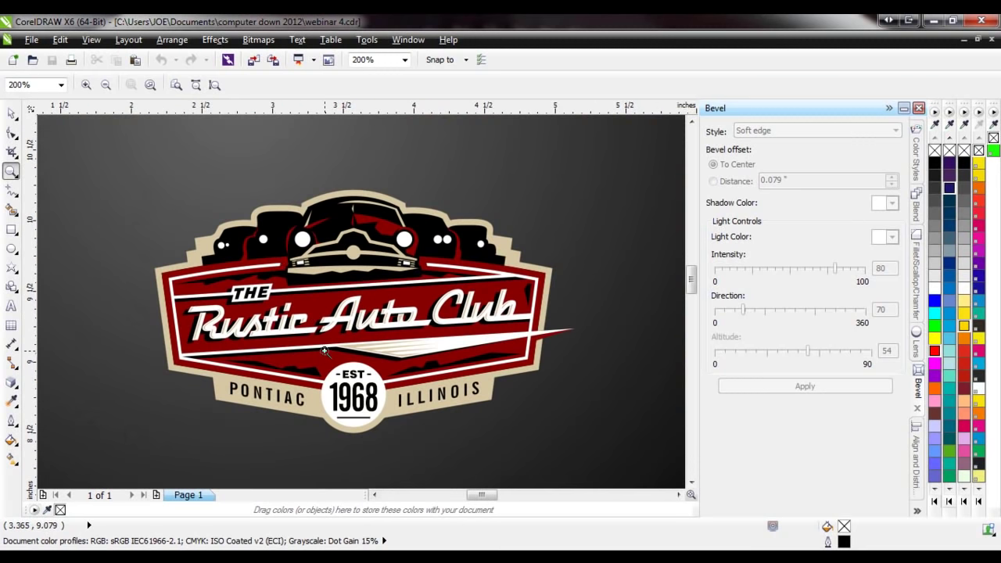
pyautogui.scroll(-2, 275, 260)
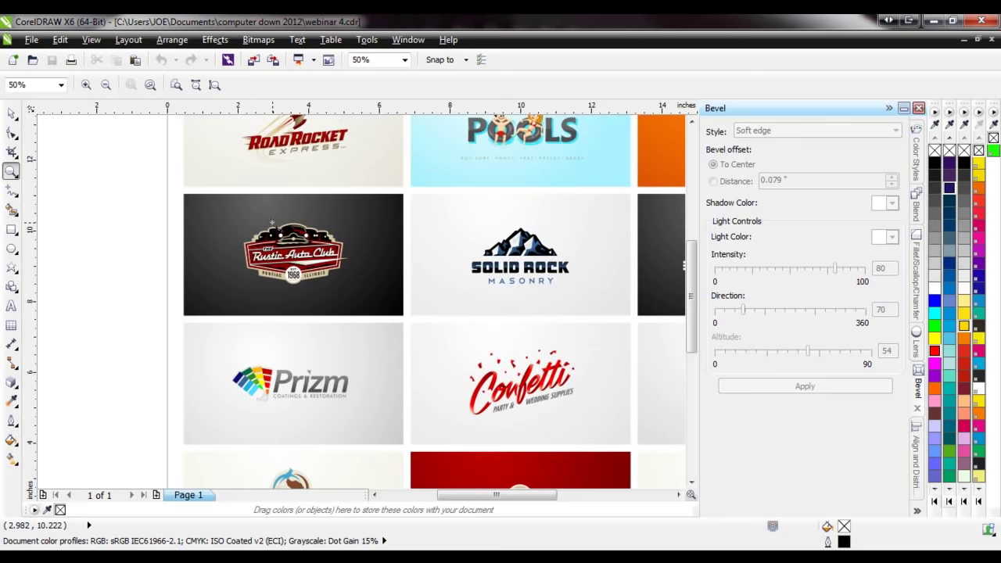
pyautogui.scroll(3, 294, 259)
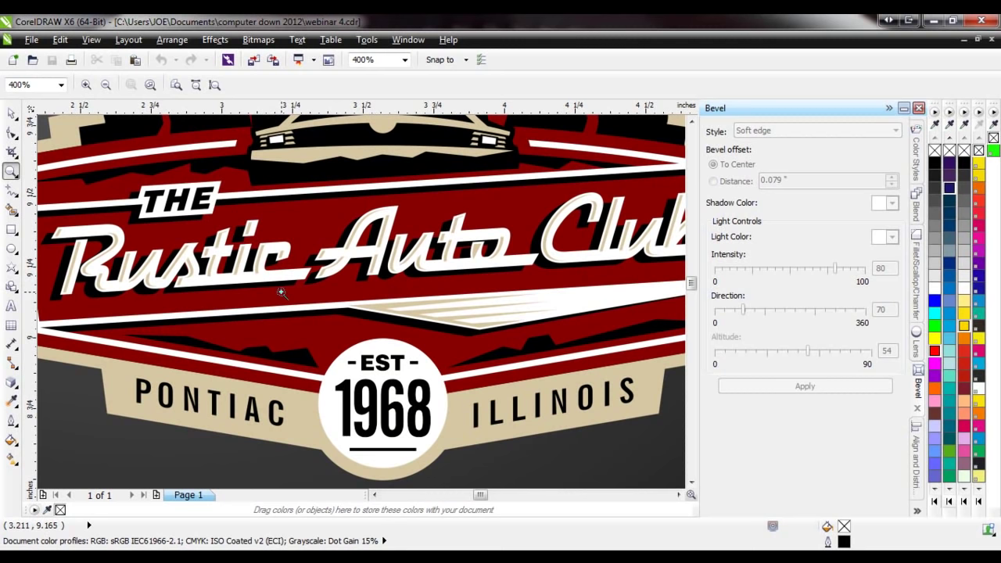
pyautogui.rightClick(281, 293)
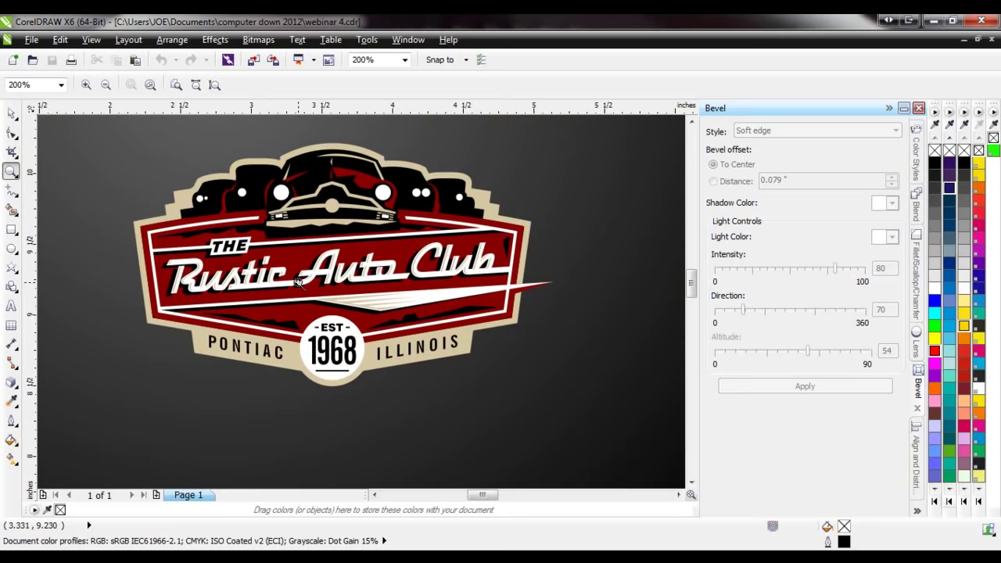
pyautogui.rightClick(285, 259)
pyautogui.rightClick(283, 248)
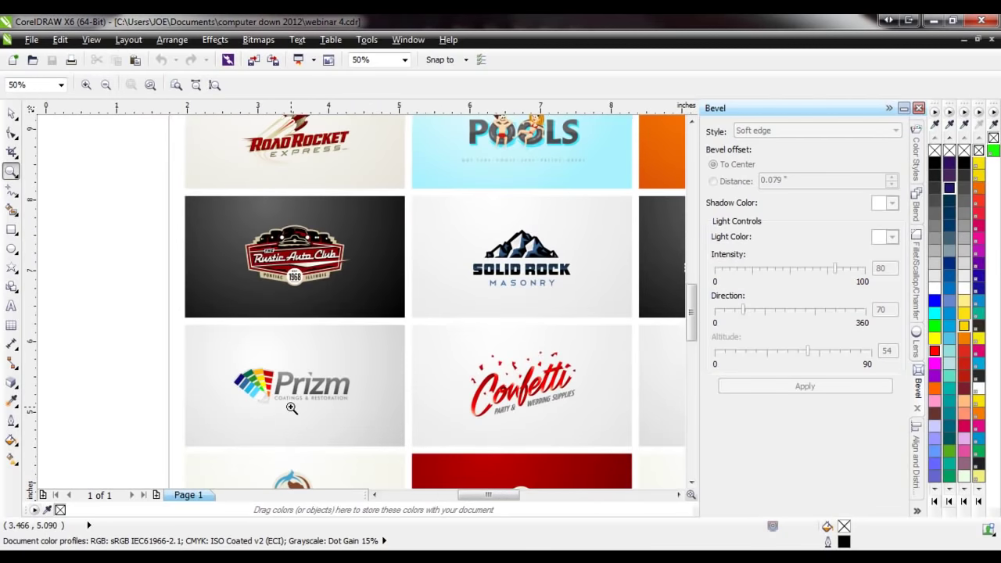
# - View the Prizm Coatings & Restoration logo up close
pyautogui.click(291, 408)
pyautogui.click(285, 400)
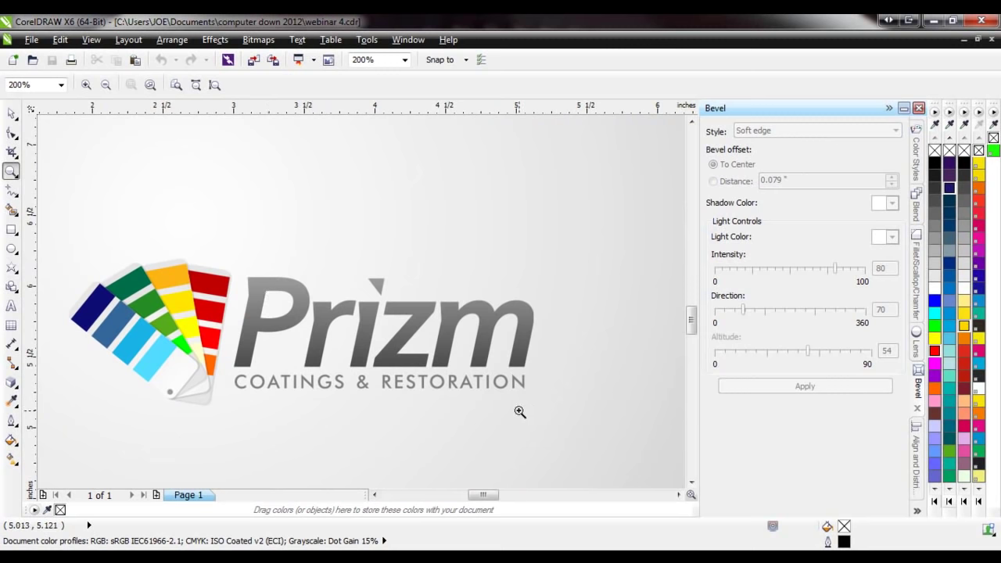
pyautogui.hscroll(-5, 491, 501)
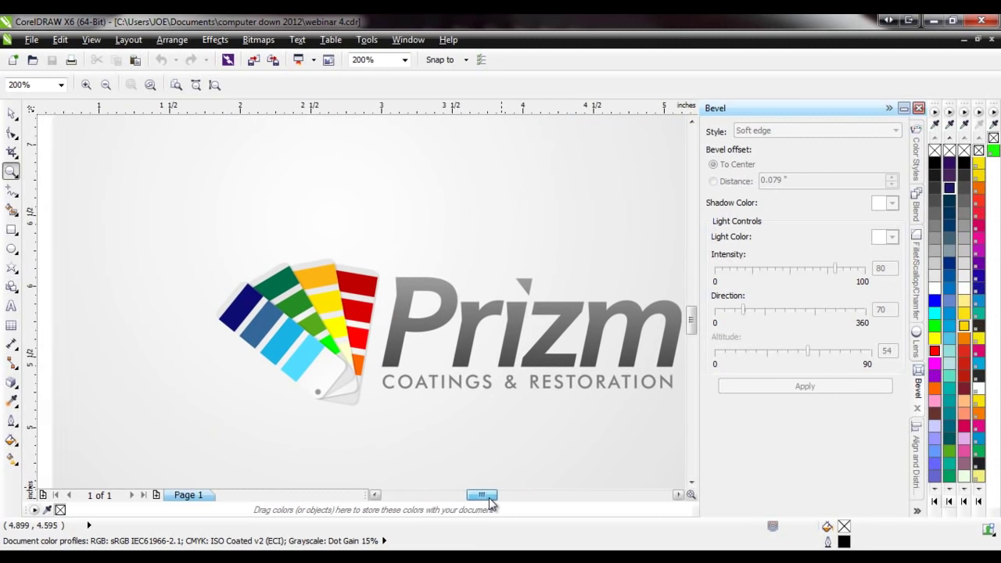
# - Draw a rectangle about 2.33 by 0.64 inches across the upper half of the Prizm lettering
pyautogui.hscroll(2, 491, 501)
pyautogui.hscroll(1, 491, 502)
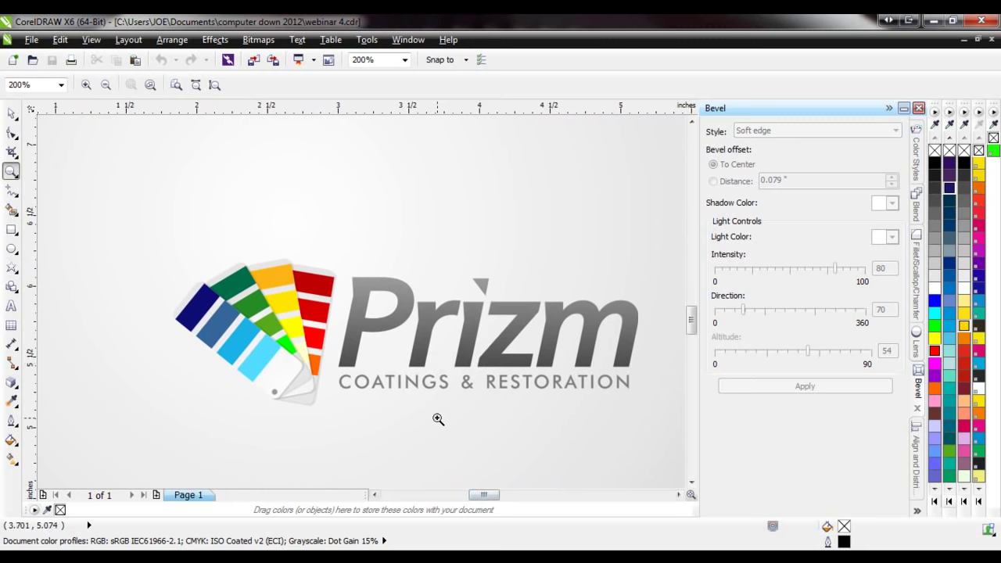
pyautogui.click(11, 229)
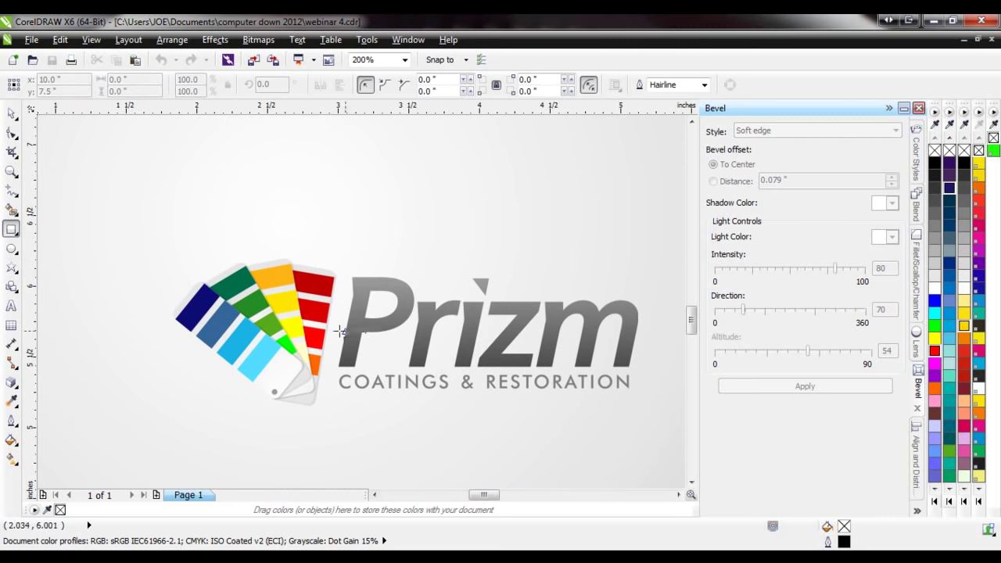
pyautogui.moveTo(333, 243); pyautogui.dragTo(663, 333)
# - Try to intersect the rectangle with the grouped Prizm logo card
pyautogui.press('space')
pyautogui.keyDown('shift'); pyautogui.click(425, 360); pyautogui.keyUp('shift')
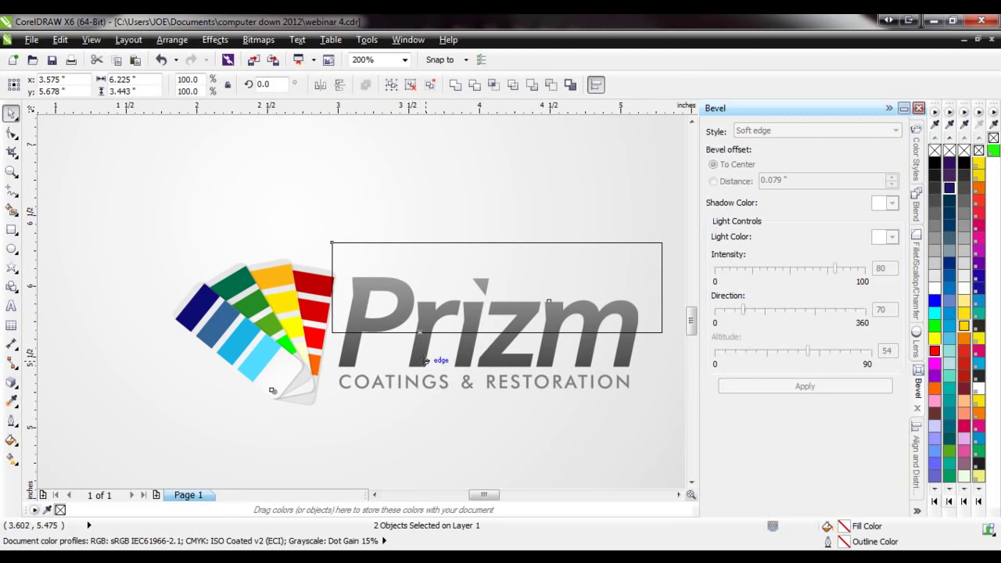
pyautogui.click(493, 85)
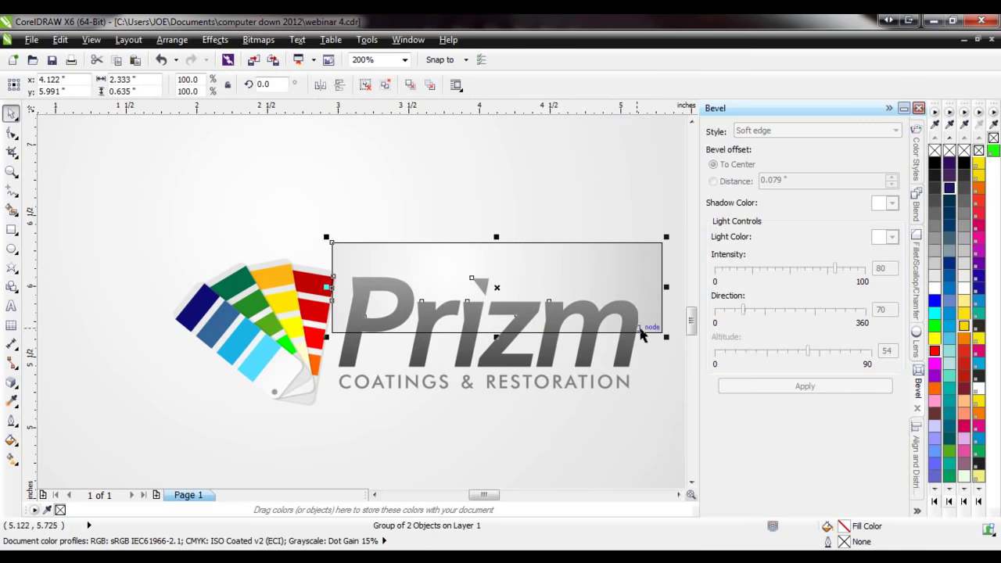
pyautogui.hotkey('ctrl', 'z')
# - Ungroup the Prizm card and its logo so the letters can be selected individually
pyautogui.press('F3')
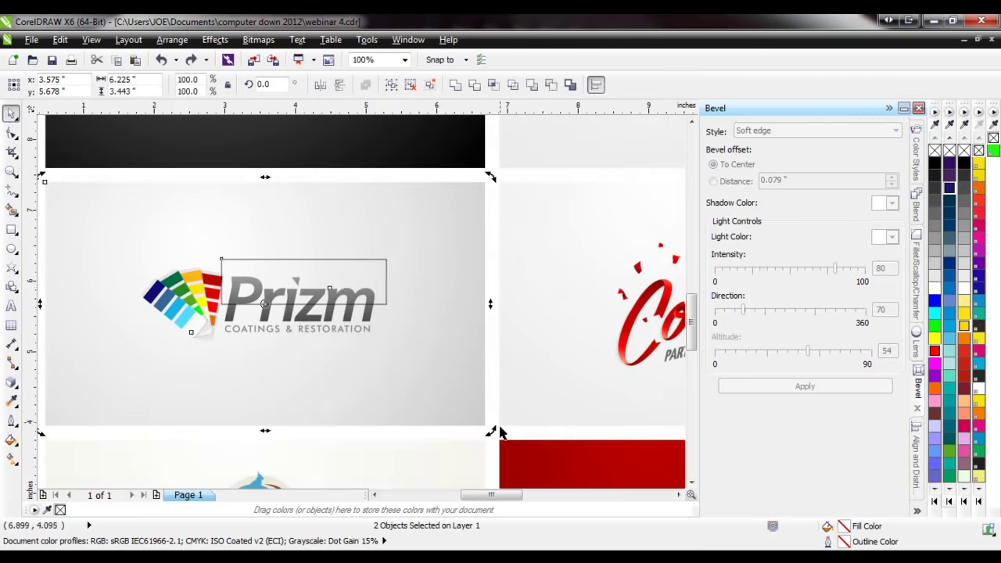
pyautogui.click(483, 440)
pyautogui.rightClick(453, 400)
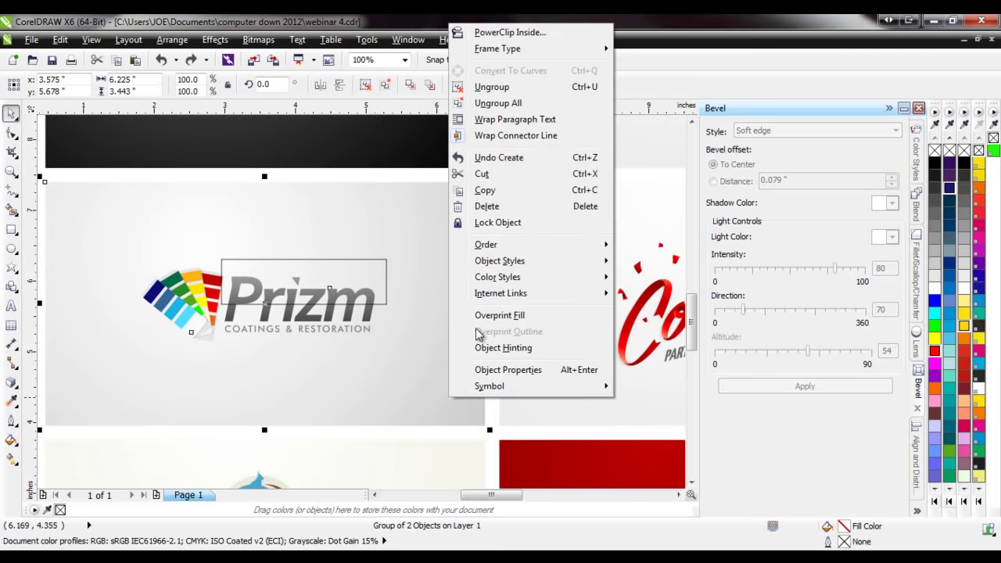
pyautogui.click(507, 90)
pyautogui.click(493, 268)
pyautogui.click(369, 314)
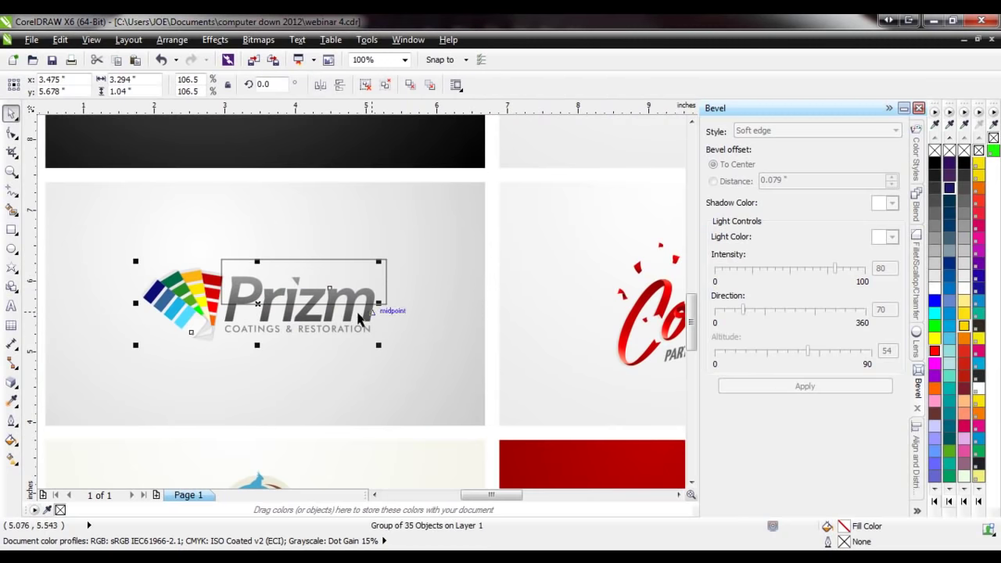
# - Try to intersect the rectangle with only the letter m of the Prizm lettering
pyautogui.scroll(1, 283, 306)
pyautogui.click(541, 226)
pyautogui.keyDown('shift'); pyautogui.click(478, 295); pyautogui.keyUp('shift')
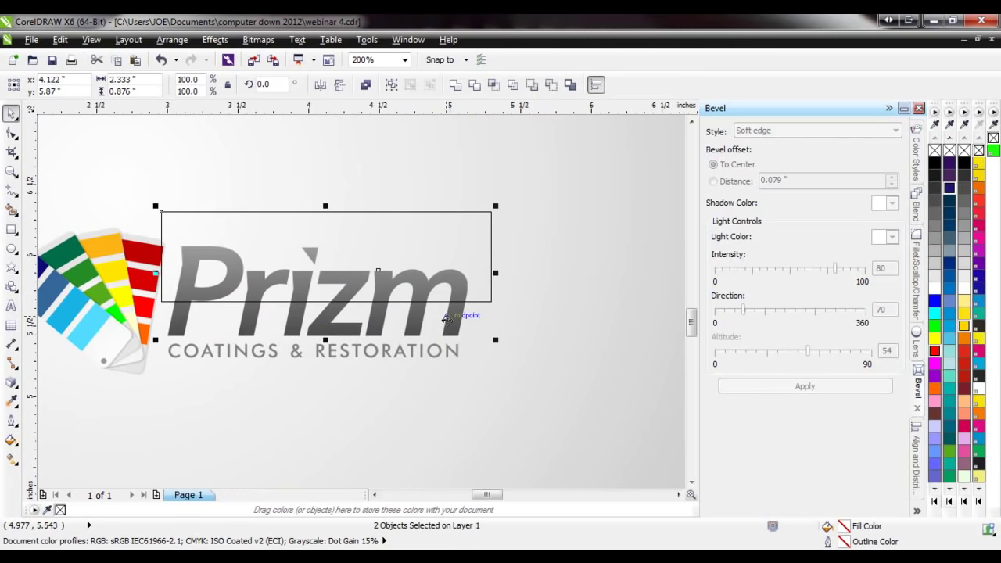
pyautogui.click(446, 319)
pyautogui.click(471, 271)
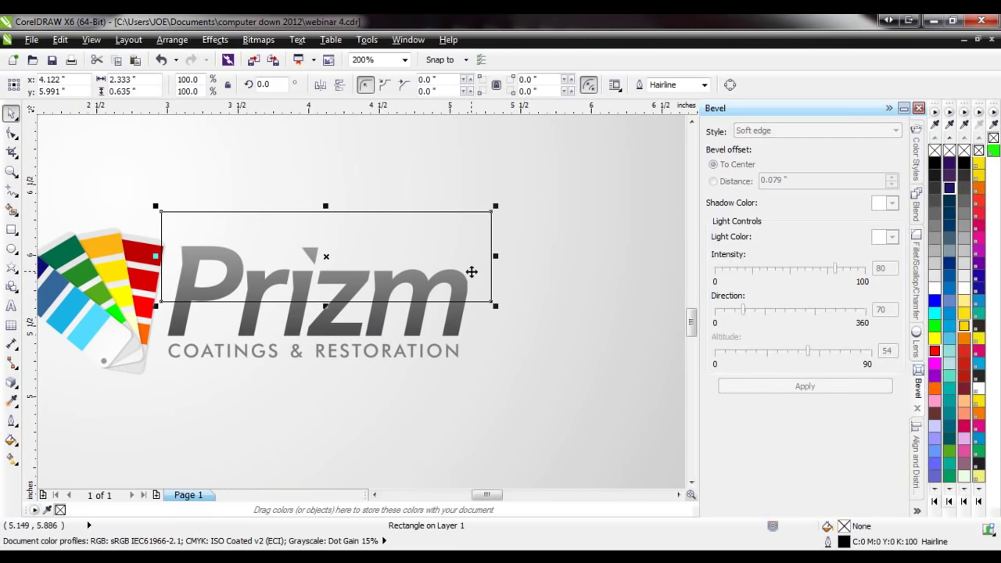
pyautogui.keyDown('shift'); pyautogui.click(460, 322); pyautogui.keyUp('shift')
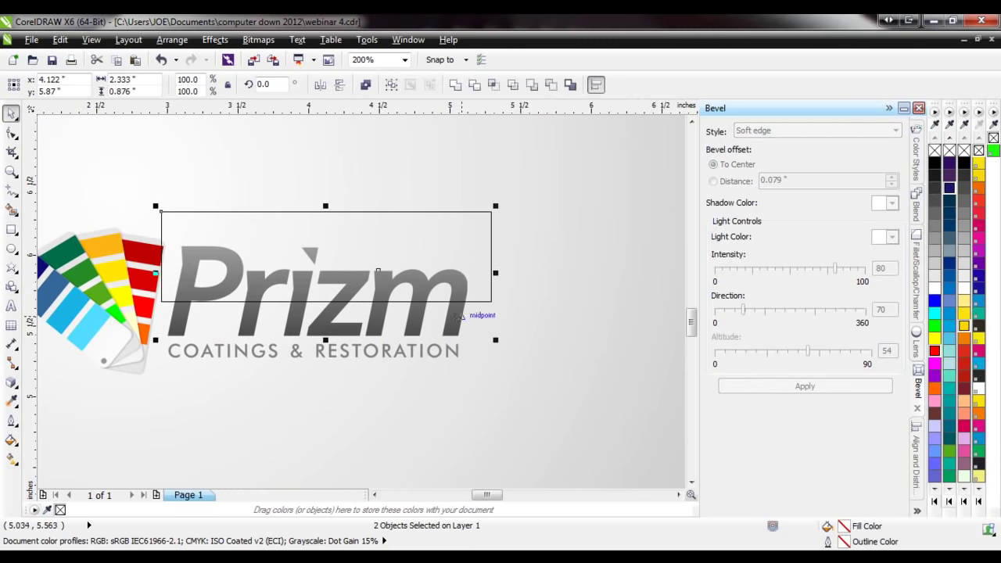
pyautogui.click(498, 93)
pyautogui.hotkey('ctrl', 'z')
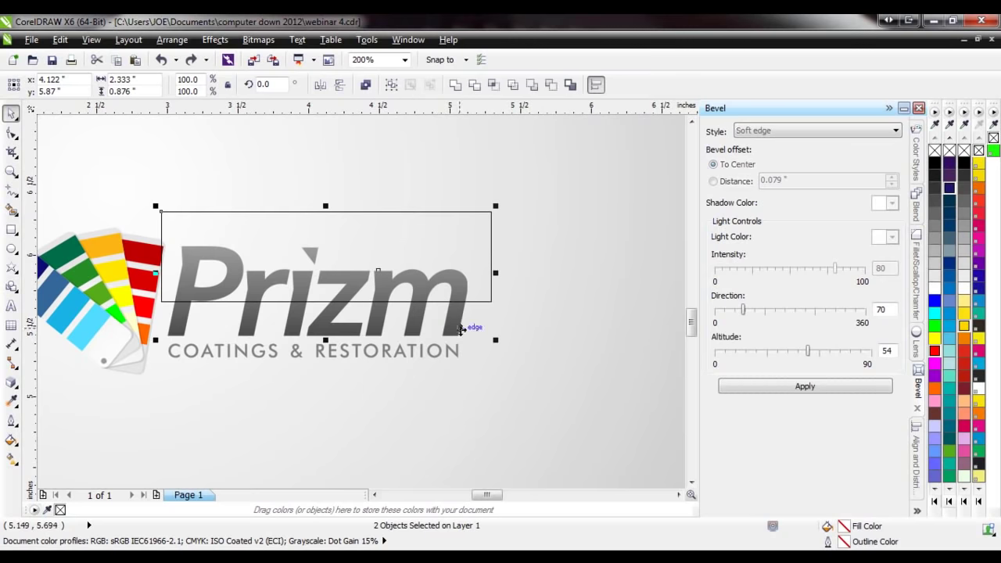
# - Select all the Prizm letter shapes, including the separate dot of the i, and weld them into one object
pyautogui.click(468, 325)
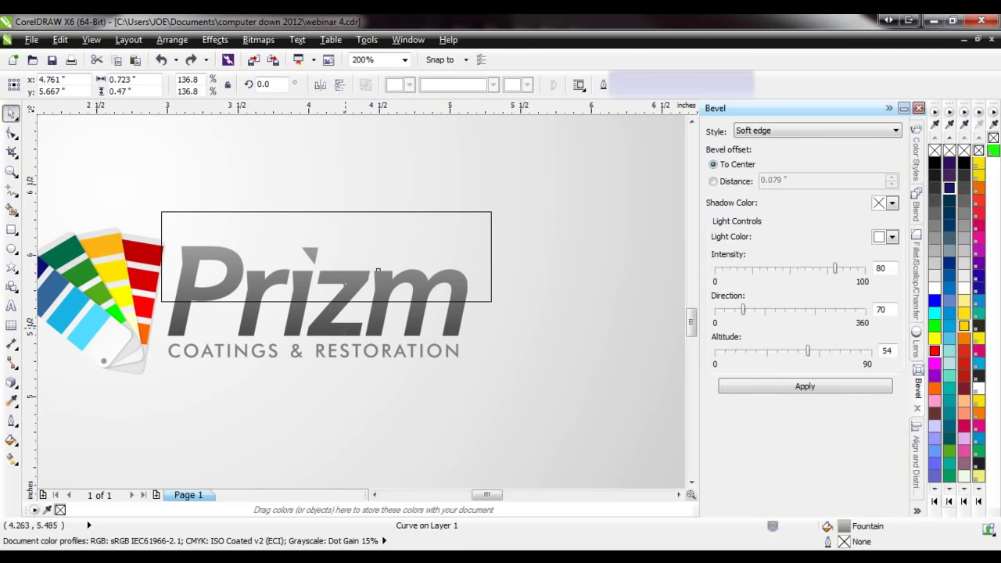
pyautogui.keyDown('shift'); pyautogui.click(298, 338); pyautogui.keyUp('shift')
pyautogui.keyDown('shift'); pyautogui.click(291, 339); pyautogui.keyUp('shift')
pyautogui.keyDown('shift'); pyautogui.click(296, 284); pyautogui.keyUp('shift')
pyautogui.keyDown('shift'); pyautogui.click(246, 340); pyautogui.keyUp('shift')
pyautogui.keyDown('shift'); pyautogui.click(187, 327); pyautogui.keyUp('shift')
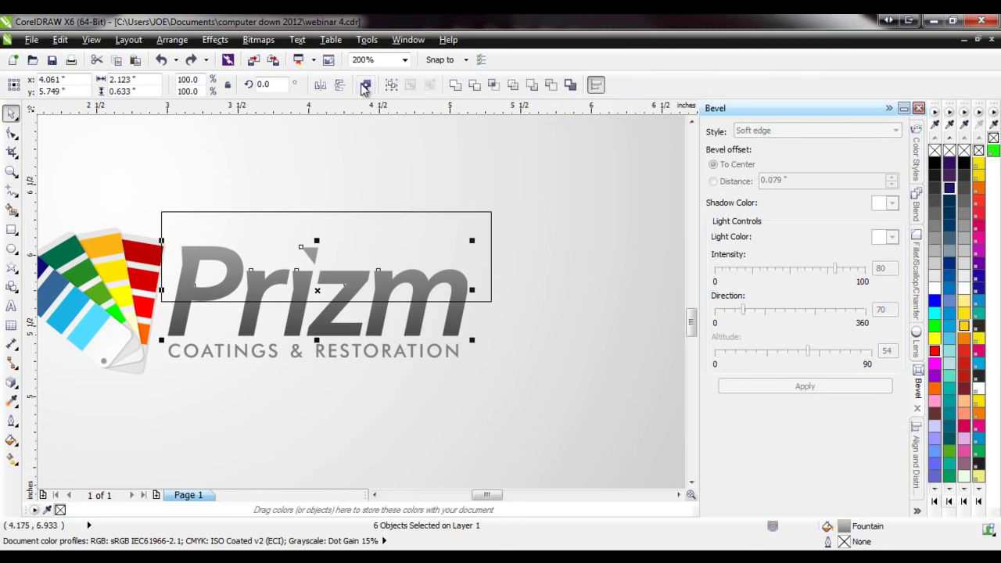
pyautogui.click(454, 86)
# - Intersect the rectangle with the welded Prizm lettering and delete the rectangle
pyautogui.click(436, 214)
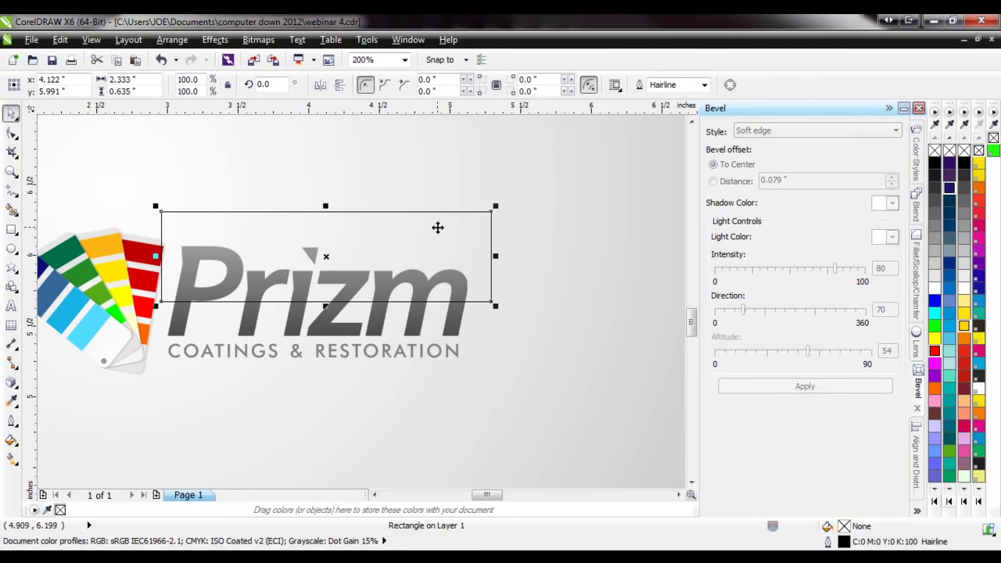
pyautogui.keyDown('shift'); pyautogui.click(413, 323); pyautogui.keyUp('shift')
pyautogui.click(472, 233)
pyautogui.keyDown('shift'); pyautogui.click(414, 324); pyautogui.keyUp('shift')
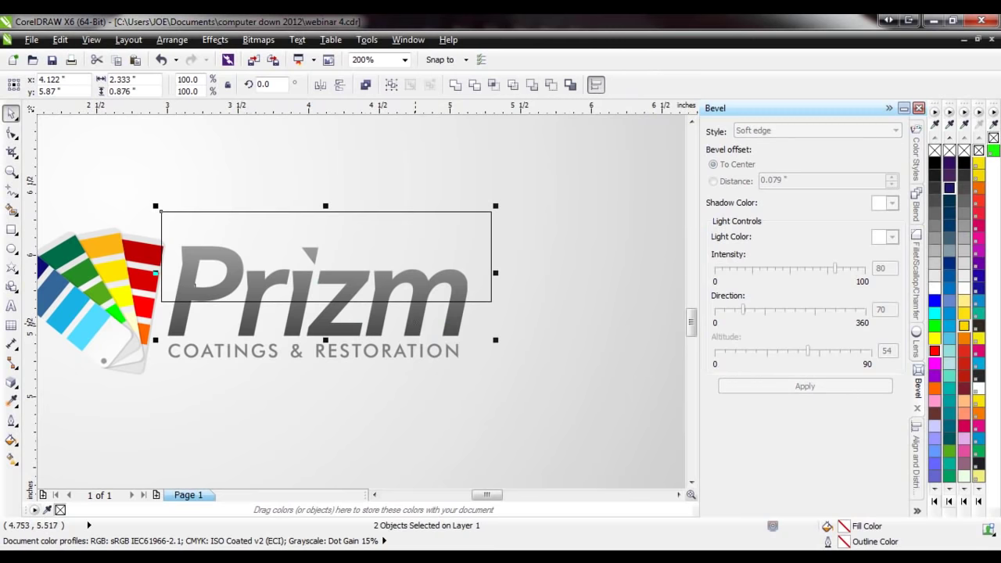
pyautogui.click(494, 84)
pyautogui.click(426, 239)
pyautogui.press('Delete')
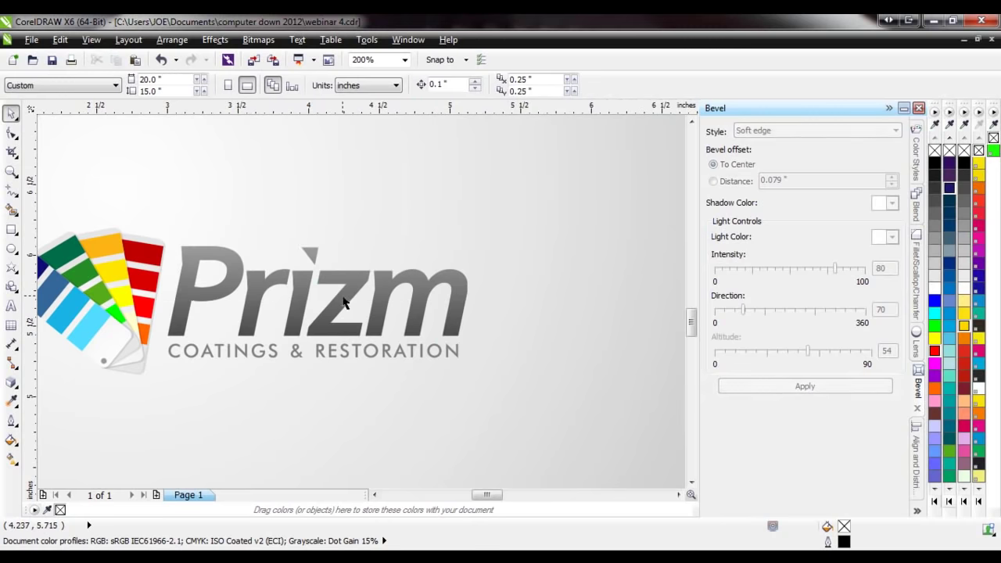
# - Move the intersected upper half of the Prizm lettering above the logo and bring it back into place
pyautogui.click(230, 296)
pyautogui.press('Up')
pyautogui.press('Up')
pyautogui.press('Up')
pyautogui.press('Up')
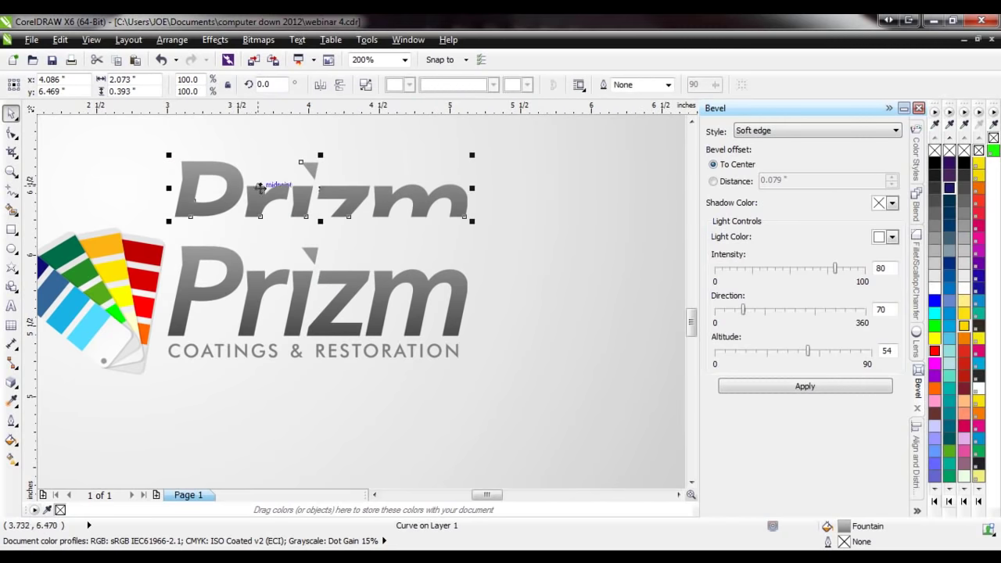
pyautogui.press('Down')
pyautogui.press('Down')
pyautogui.press('Down')
pyautogui.press('Down')
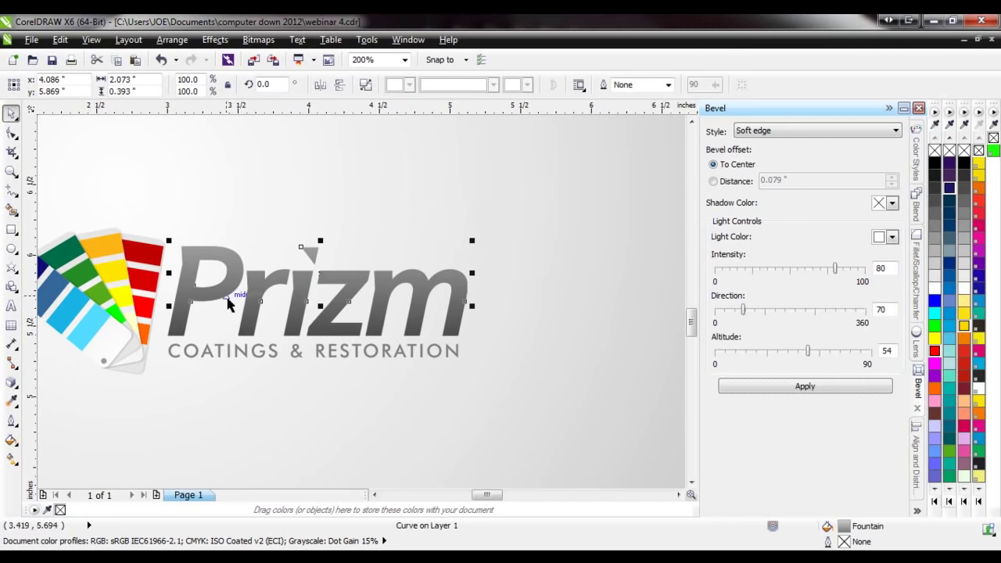
# - Shorten the upper half's linear fountain fill, with its dark end at the lettering's midline and its white end just above the letters
pyautogui.click(11, 459)
pyautogui.moveTo(314, 334); pyautogui.dragTo(314, 301)
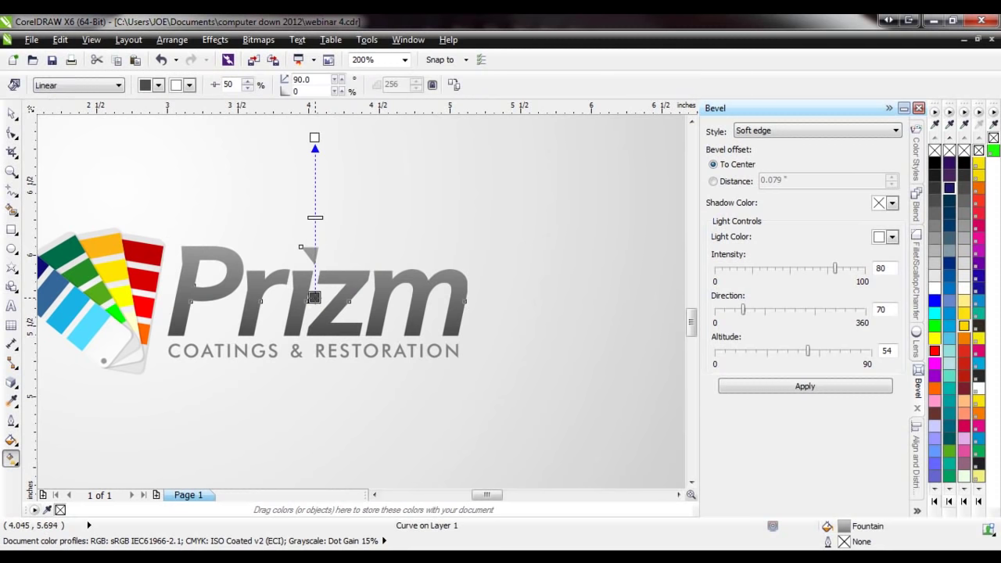
pyautogui.moveTo(314, 137); pyautogui.dragTo(314, 205)
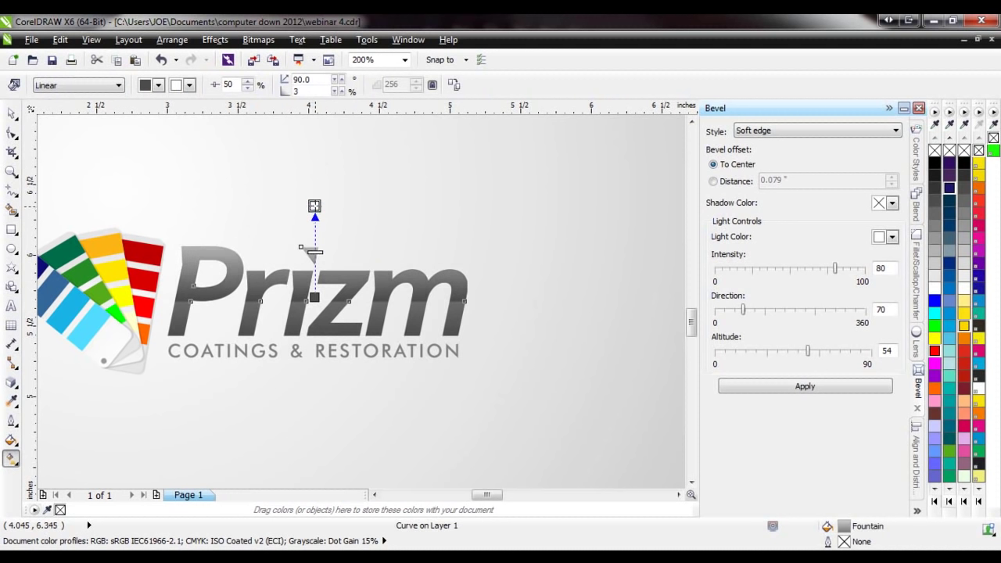
pyautogui.moveTo(314, 301); pyautogui.dragTo(313, 298)
pyautogui.scroll(-2, 417, 297)
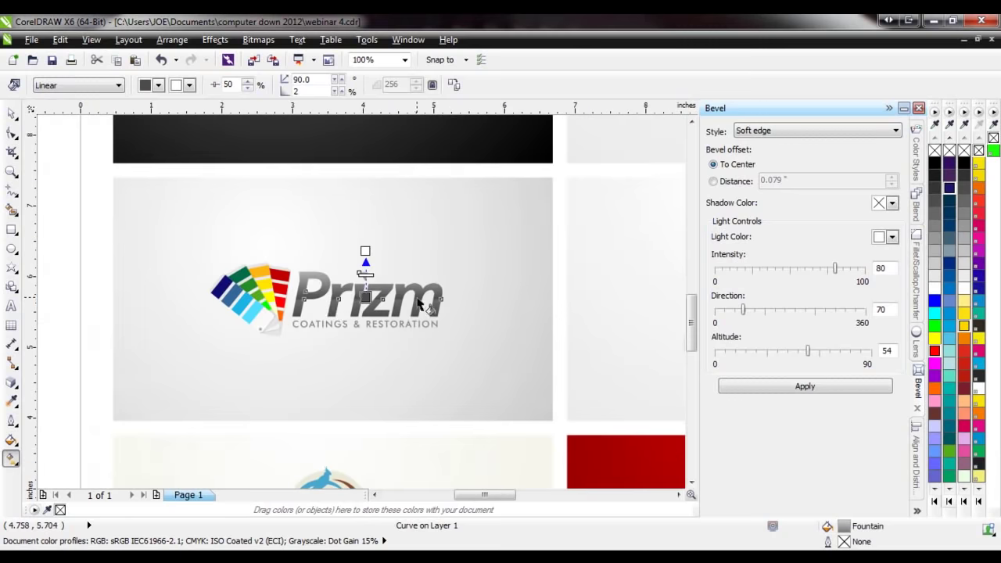
pyautogui.scroll(2, 333, 309)
pyautogui.click(11, 114)
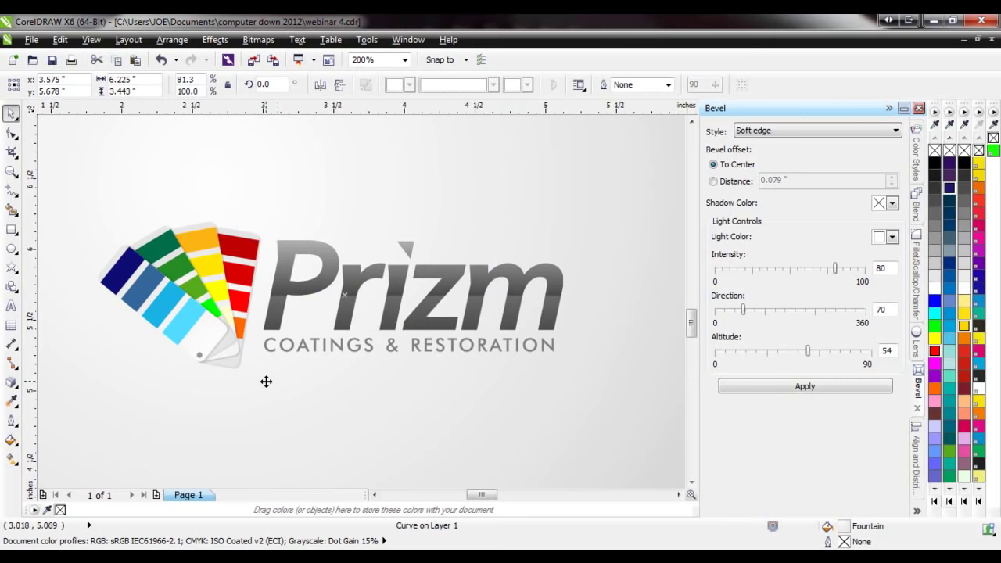
pyautogui.scroll(-1, 421, 379)
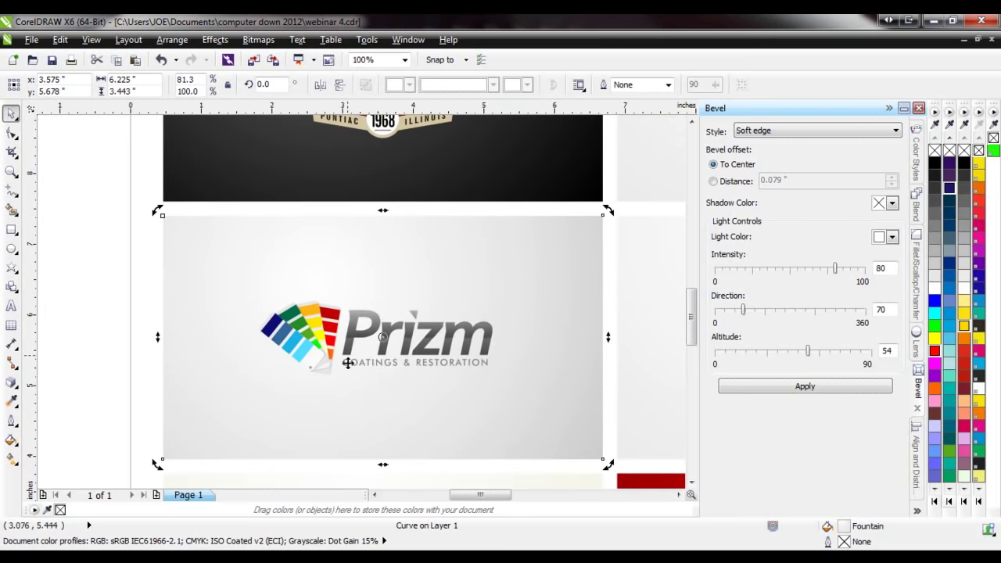
pyautogui.click(97, 336)
# - Examine the Animal Wellness Center lettering and its offset shadow up close
pyautogui.scroll(-1, 86, 266)
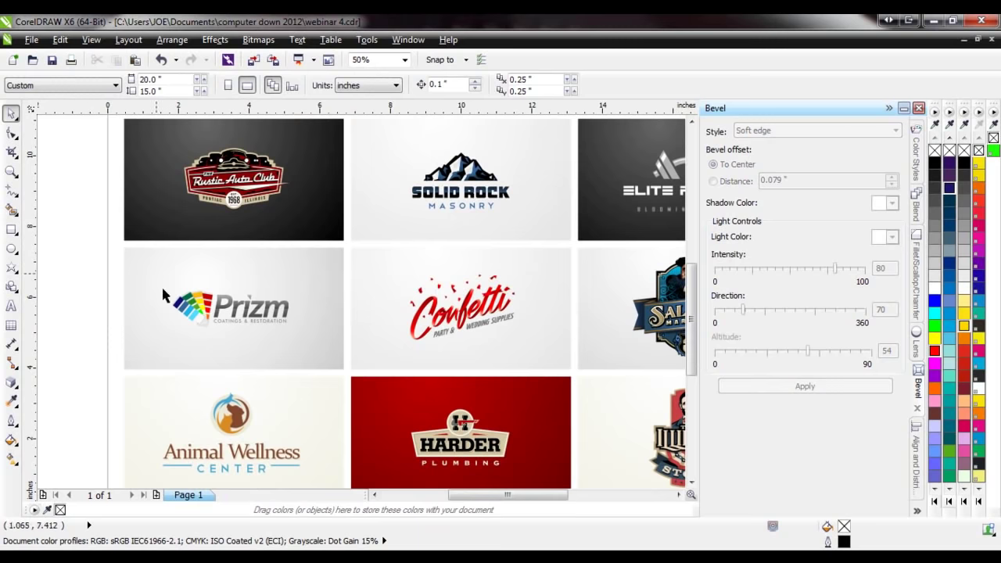
pyautogui.scroll(2, 219, 470)
pyautogui.scroll(1, 217, 470)
pyautogui.scroll(-1, 235, 442)
pyautogui.scroll(1, 256, 422)
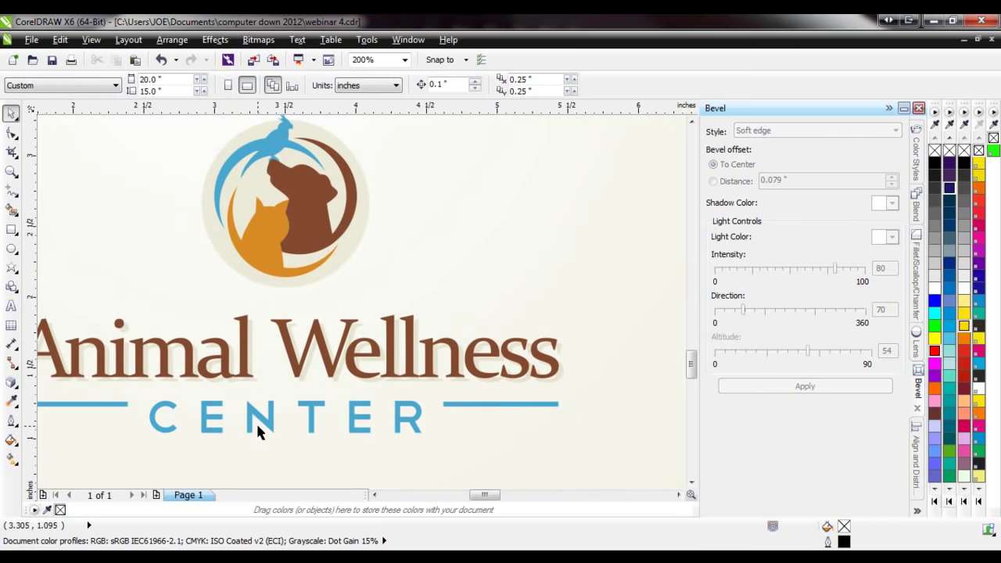
pyautogui.scroll(1, 222, 391)
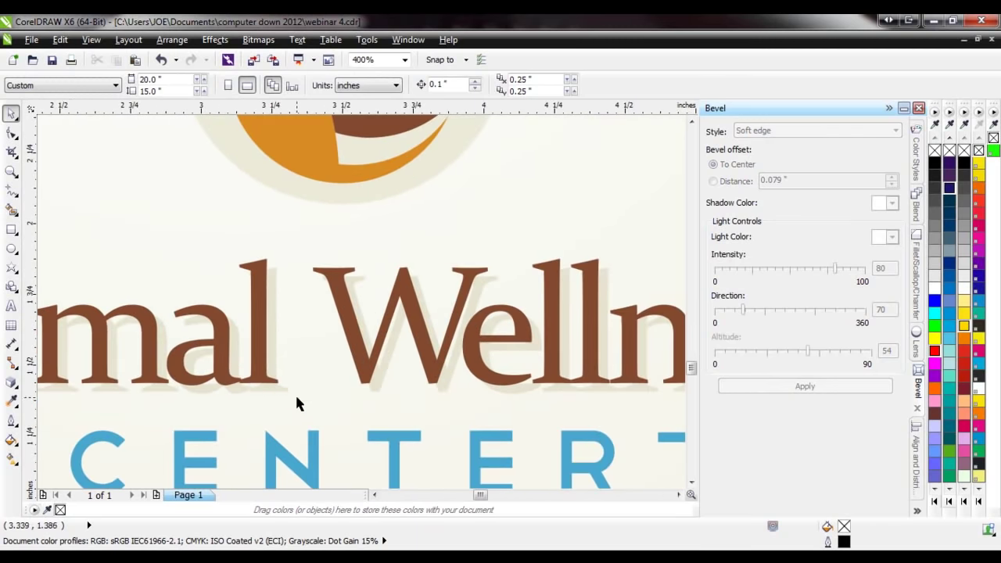
pyautogui.scroll(-1, 295, 403)
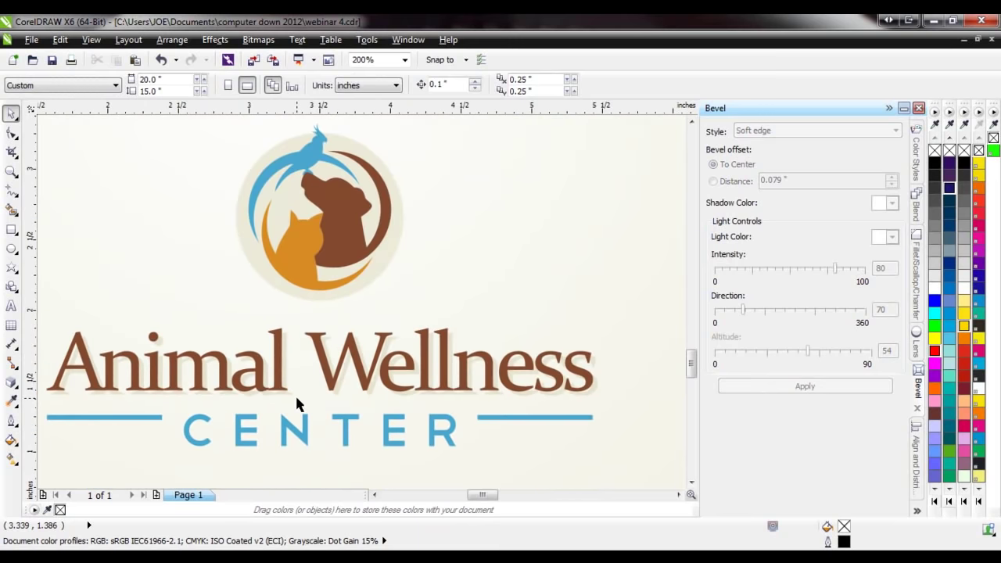
# - View the Harder Plumbing and Illinois Store logos up close, focusing on their lettering
pyautogui.scroll(-1, 222, 393)
pyautogui.scroll(-1, 220, 393)
pyautogui.scroll(2, 489, 377)
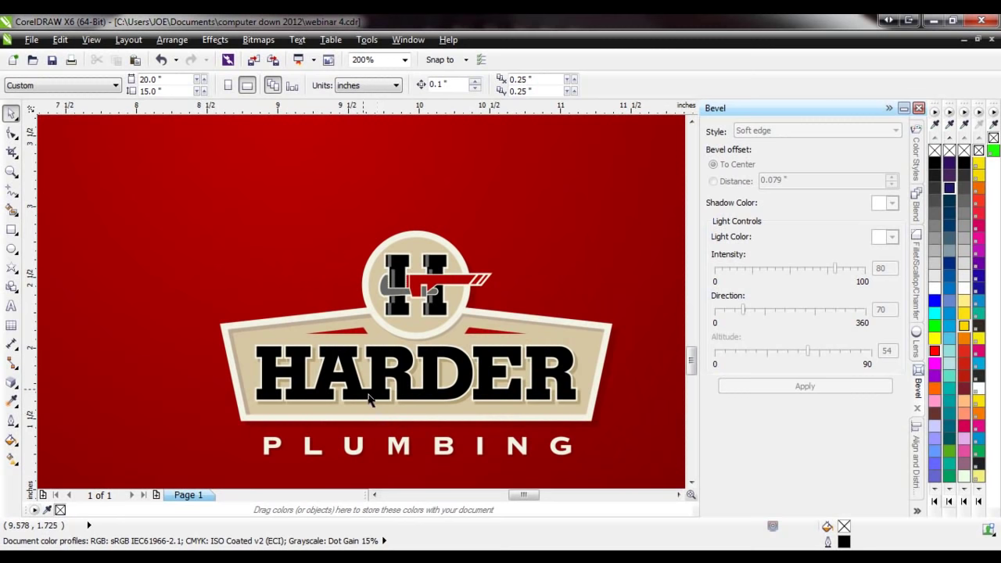
pyautogui.scroll(-3, 375, 429)
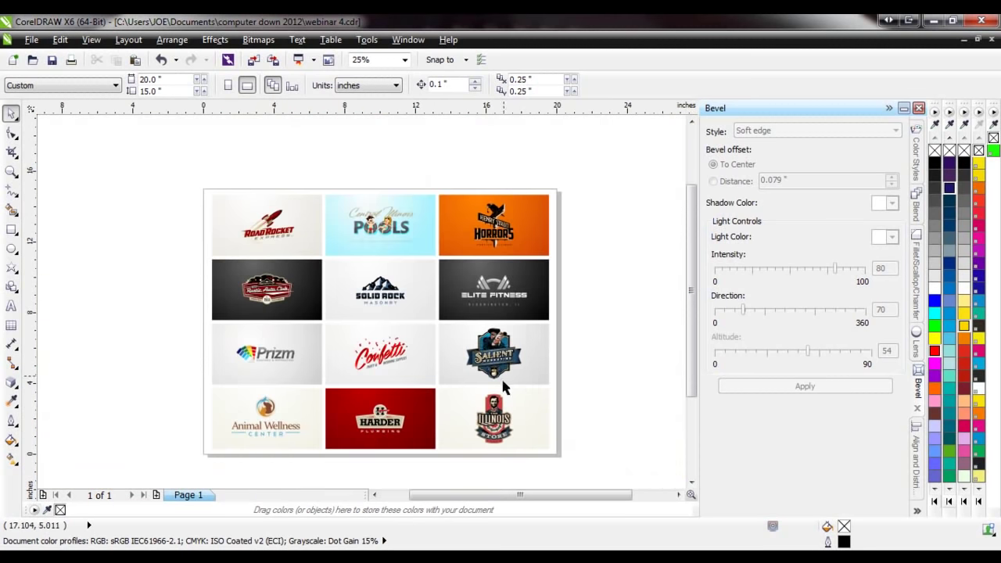
pyautogui.scroll(4, 491, 430)
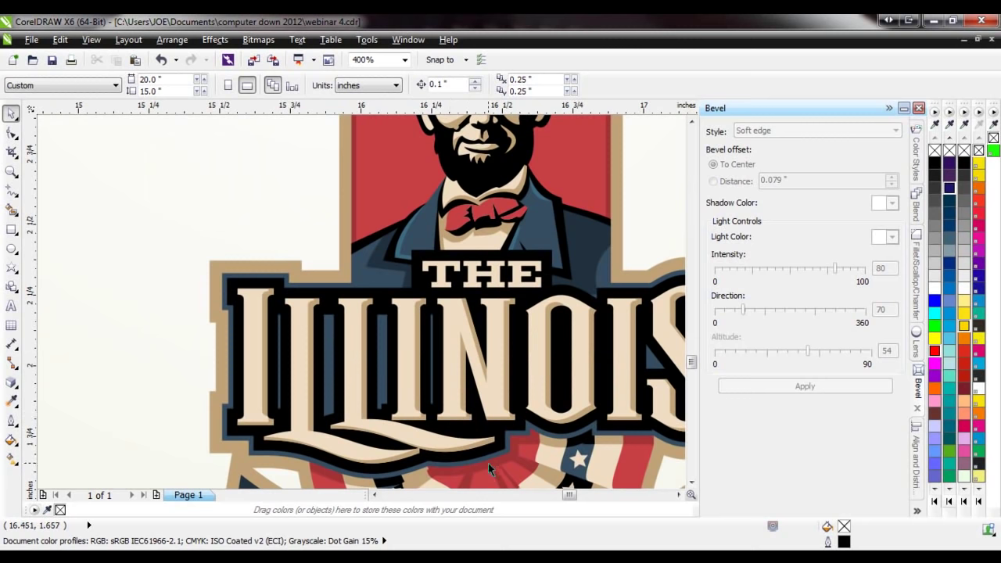
pyautogui.scroll(-1, 429, 454)
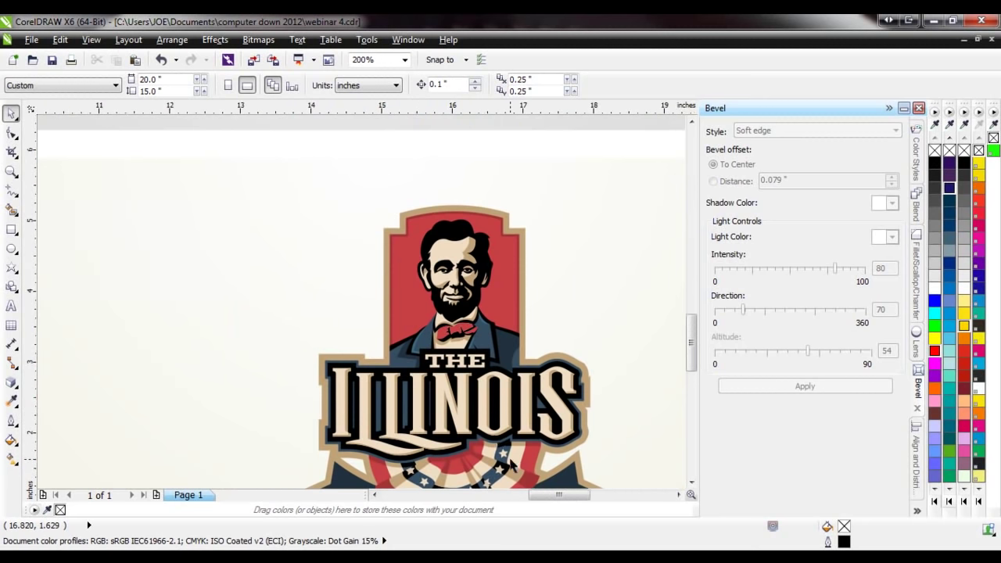
# - Examine the Salient Marketing logo's lettering and illustration up close, and view the Elite Fitness logo above it
pyautogui.scroll(-1, 513, 464)
pyautogui.scroll(2, 475, 153)
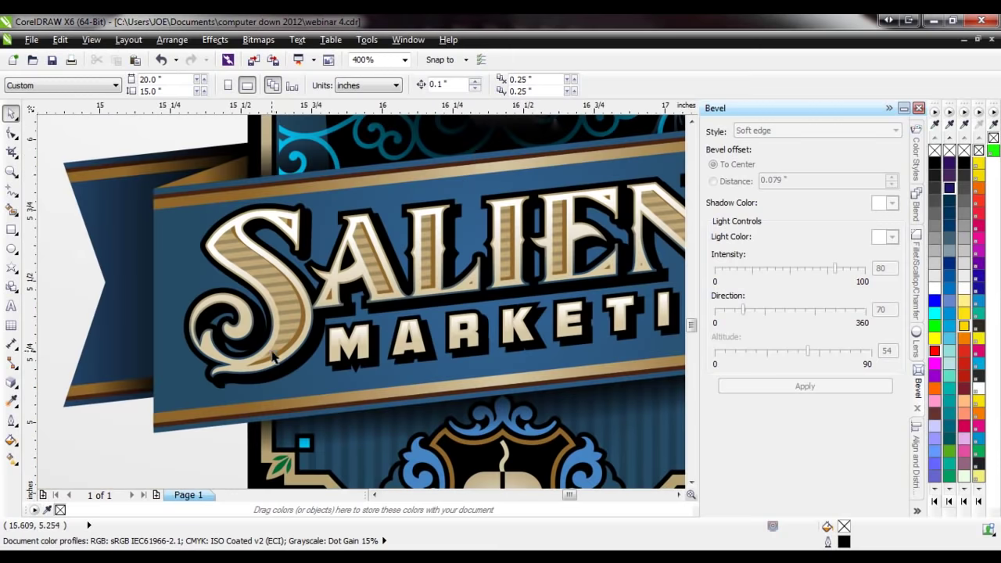
pyautogui.scroll(-1, 270, 374)
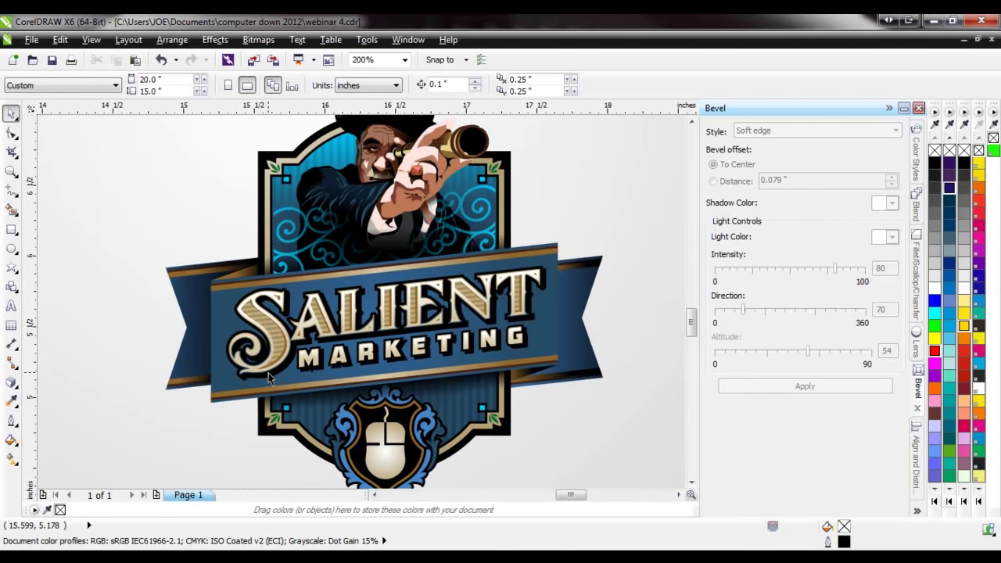
pyautogui.moveTo(690, 322); pyautogui.dragTo(691, 313)
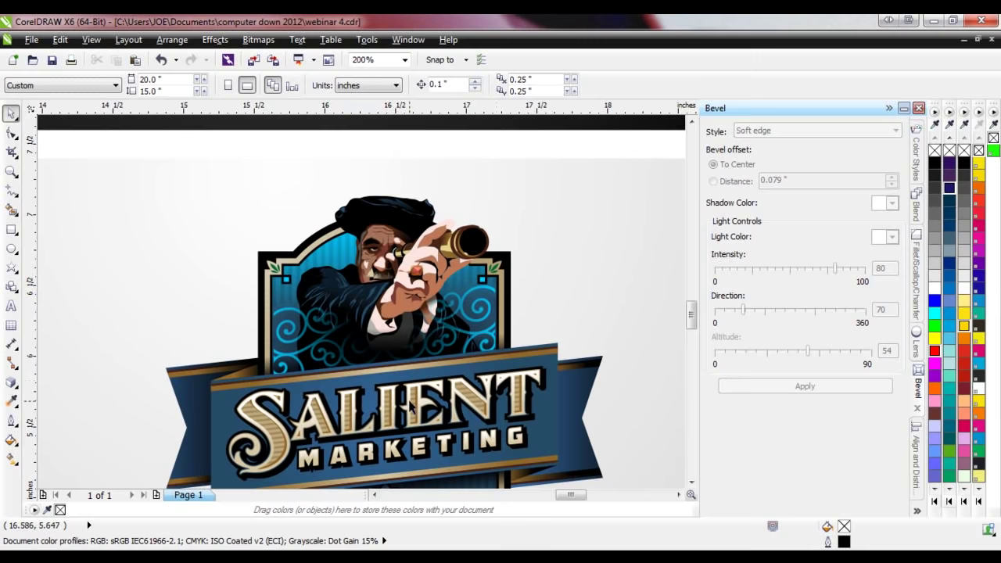
pyautogui.scroll(-2, 504, 356)
pyautogui.moveTo(689, 311); pyautogui.dragTo(693, 273)
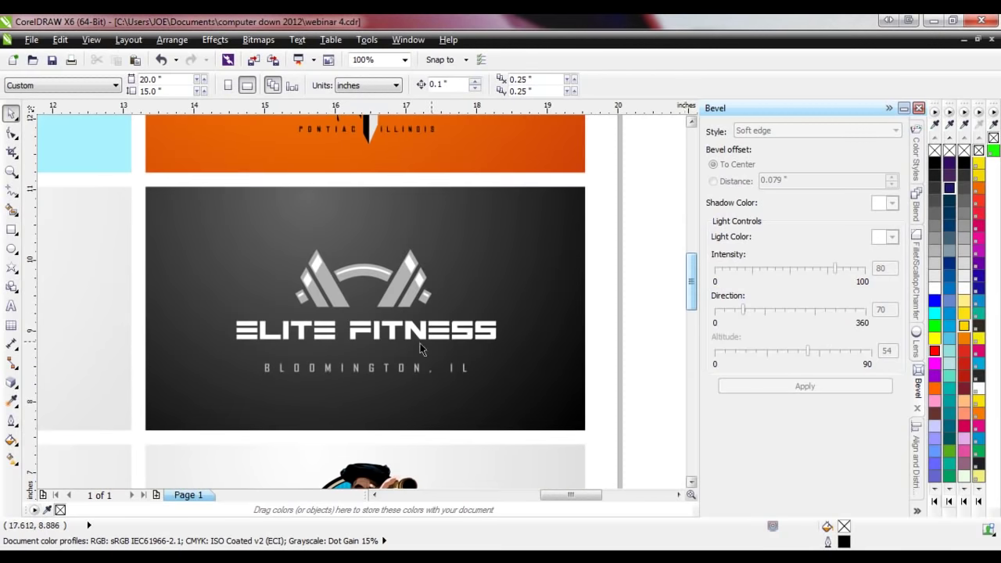
# - View the Elite Fitness logo up close and examine the jagged HORRORS lettering of the Henry Street Horrors logo
pyautogui.scroll(2, 415, 339)
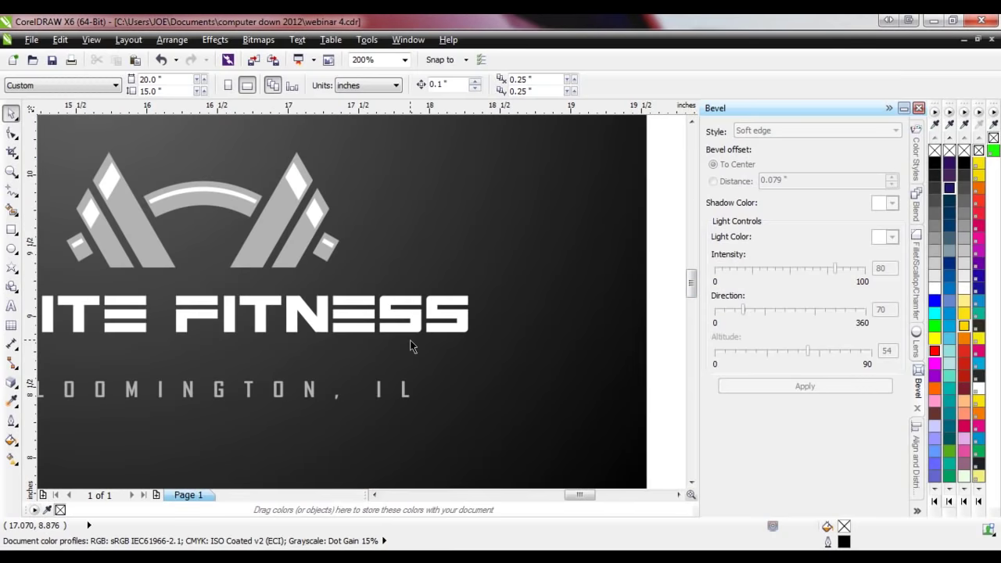
pyautogui.scroll(-2, 427, 345)
pyautogui.moveTo(692, 278); pyautogui.dragTo(691, 249)
pyautogui.scroll(2, 416, 276)
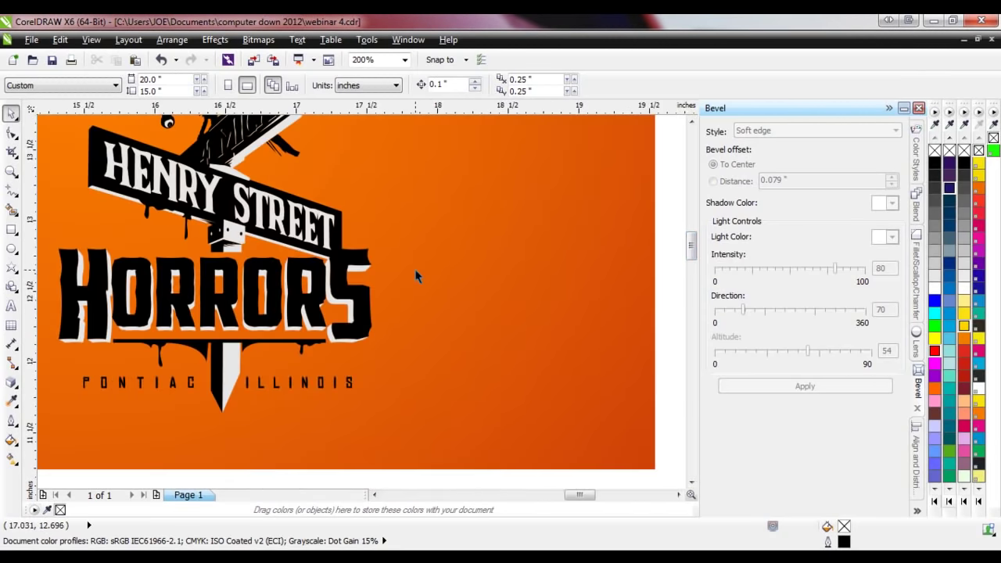
pyautogui.scroll(-2, 376, 342)
pyautogui.scroll(2, 278, 313)
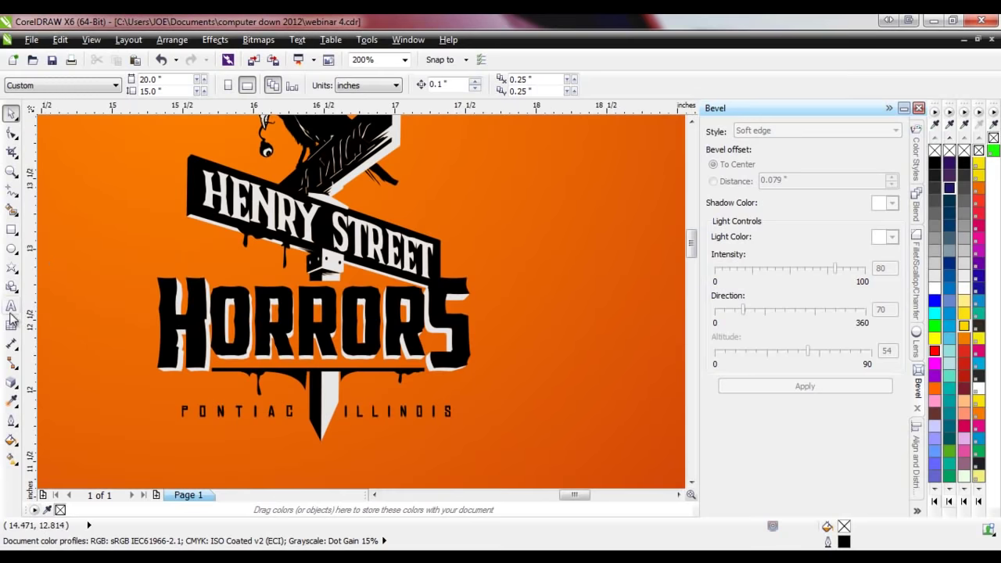
pyautogui.click(200, 369)
pyautogui.scroll(2, 143, 333)
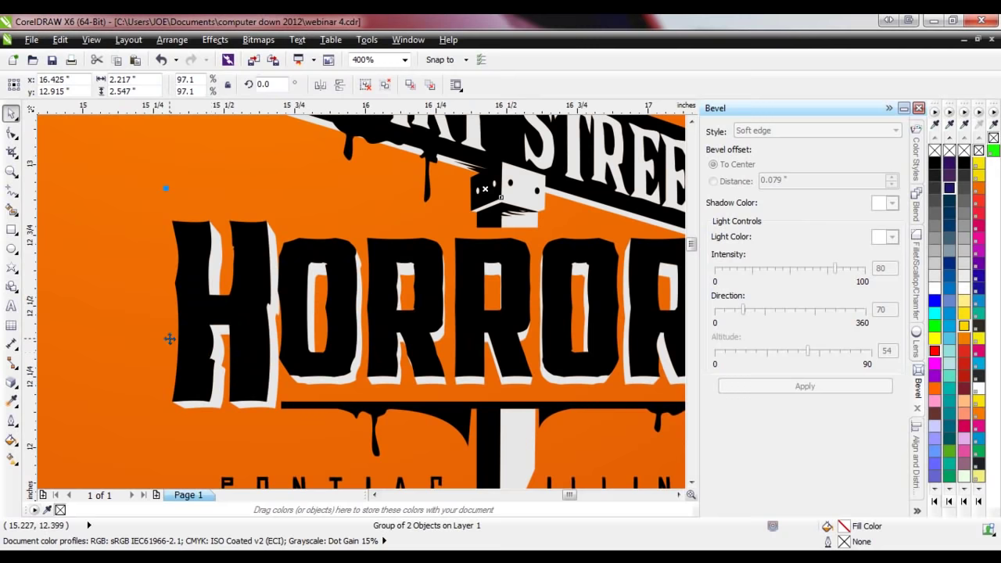
pyautogui.scroll(-2, 224, 362)
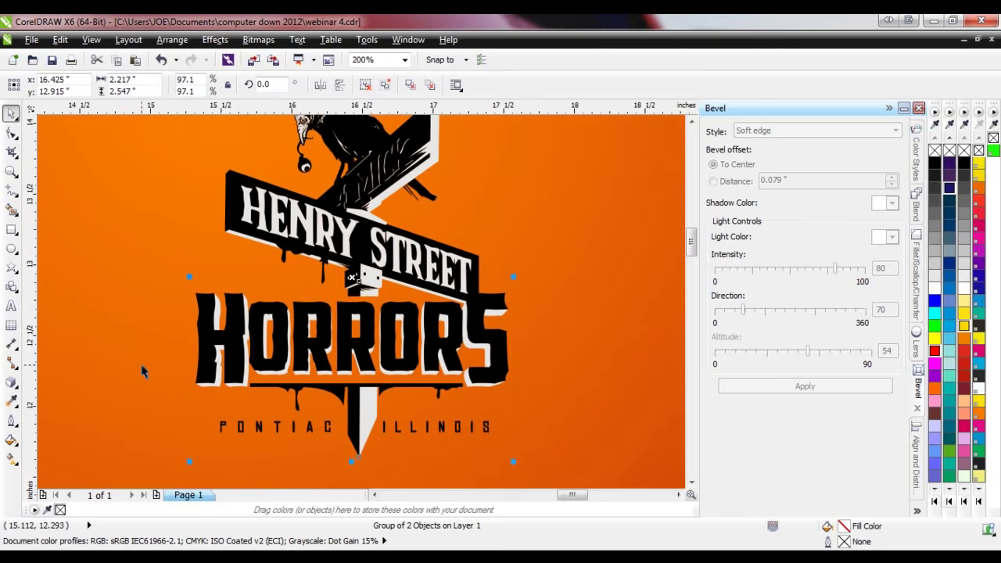
# - Add the artistic text "HORRORS" on the orange background beside the Henry Street Horrors logo
pyautogui.click(11, 305)
pyautogui.scroll(-2, 483, 340)
pyautogui.scroll(2, 524, 343)
pyautogui.click(506, 325)
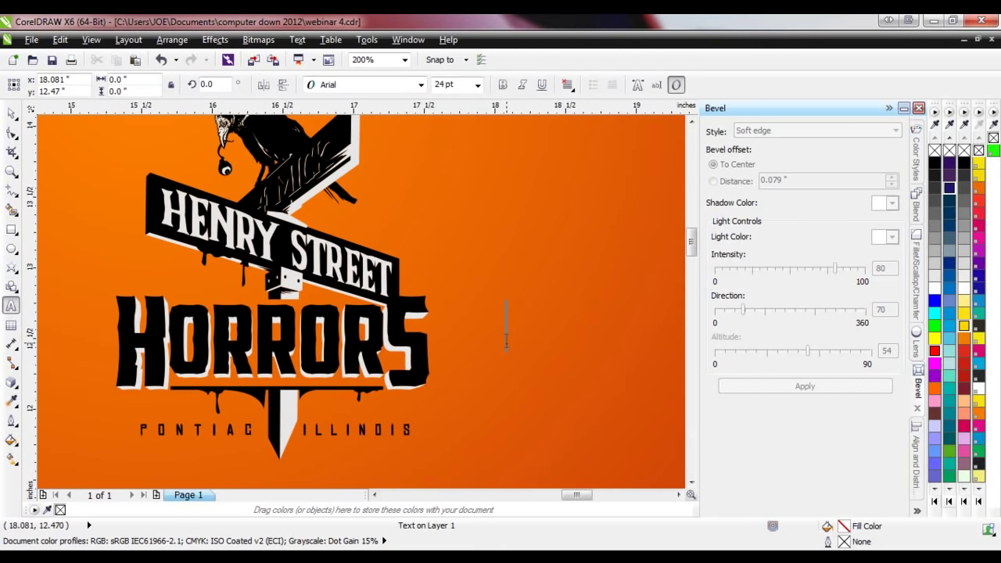
pyautogui.write('HOR')
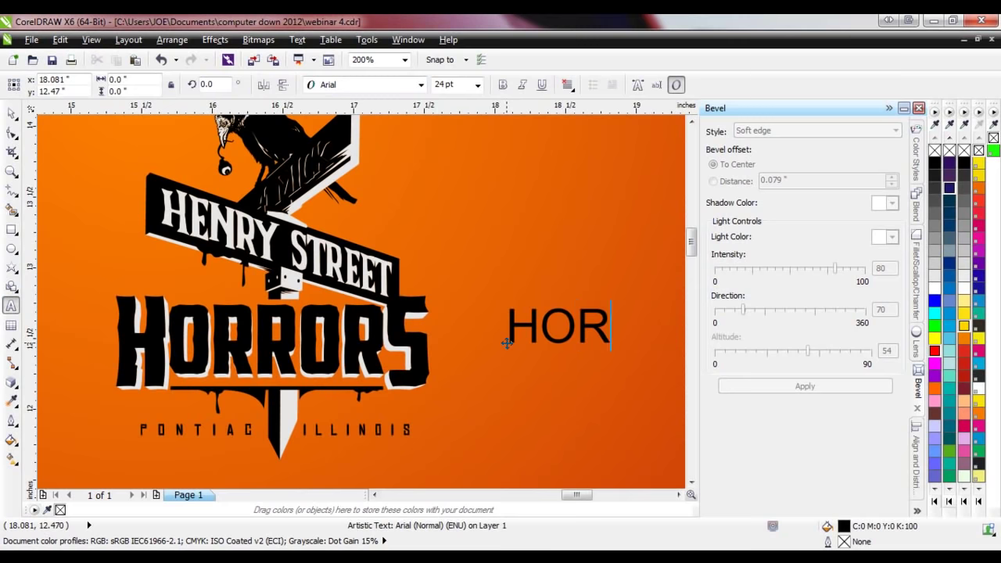
pyautogui.write('RORS')
pyautogui.press('Escape')
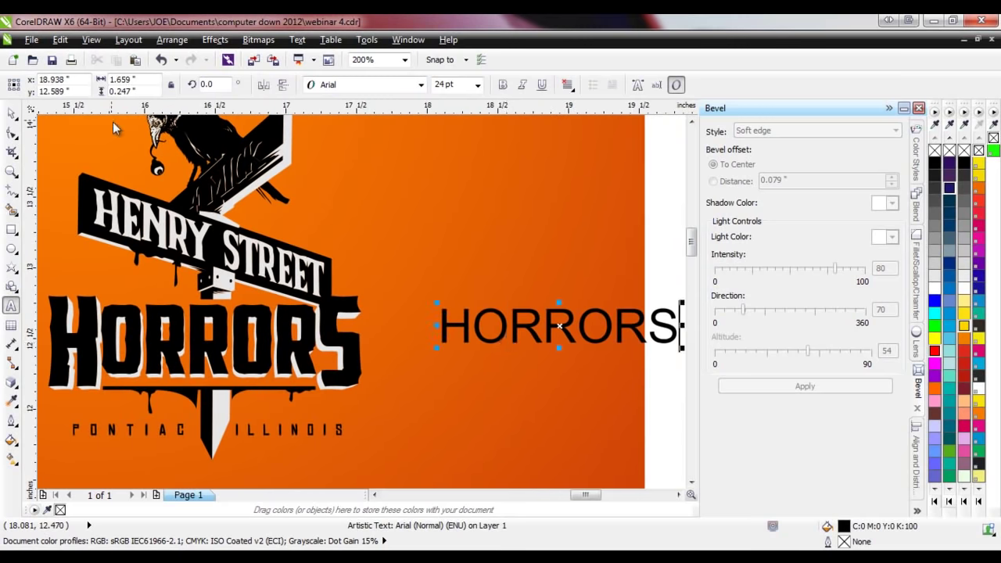
# - Set the new HORRORS text in American Captain and enlarge it to about 33 pt beside the logo
pyautogui.click(10, 114)
pyautogui.click(352, 84)
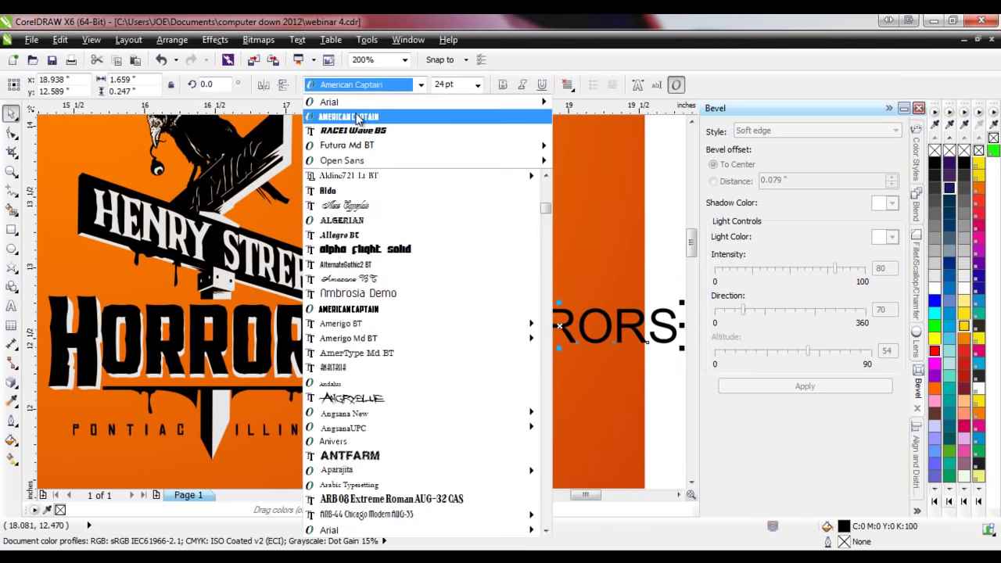
pyautogui.click(360, 118)
pyautogui.moveTo(507, 322); pyautogui.dragTo(483, 277)
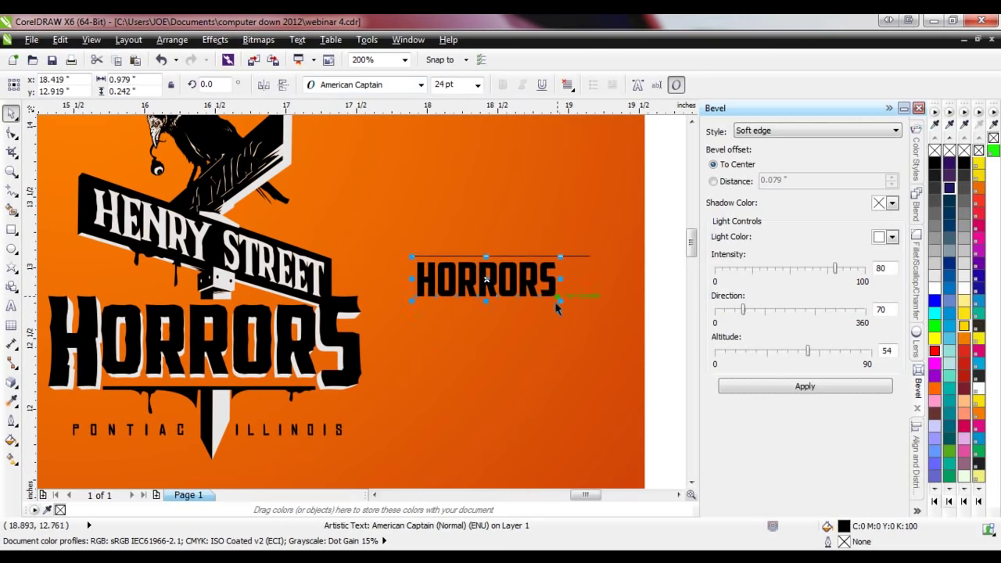
pyautogui.moveTo(562, 300); pyautogui.dragTo(588, 326)
pyautogui.moveTo(469, 283); pyautogui.dragTo(479, 317)
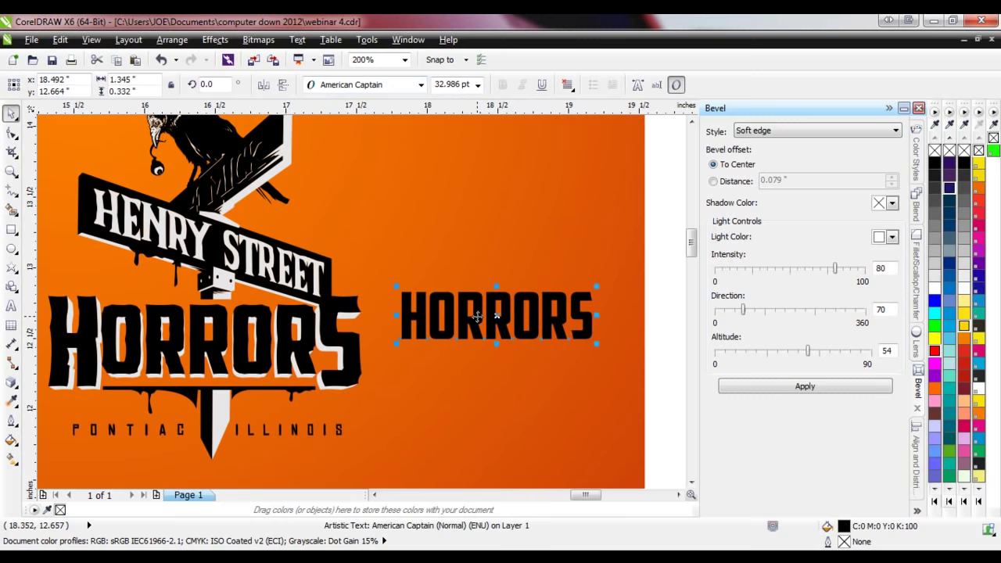
# - Convert the new HORRORS text to curves and add displaced nodes along the H's left edge to make it jagged
pyautogui.rightClick(480, 321)
pyautogui.click(489, 78)
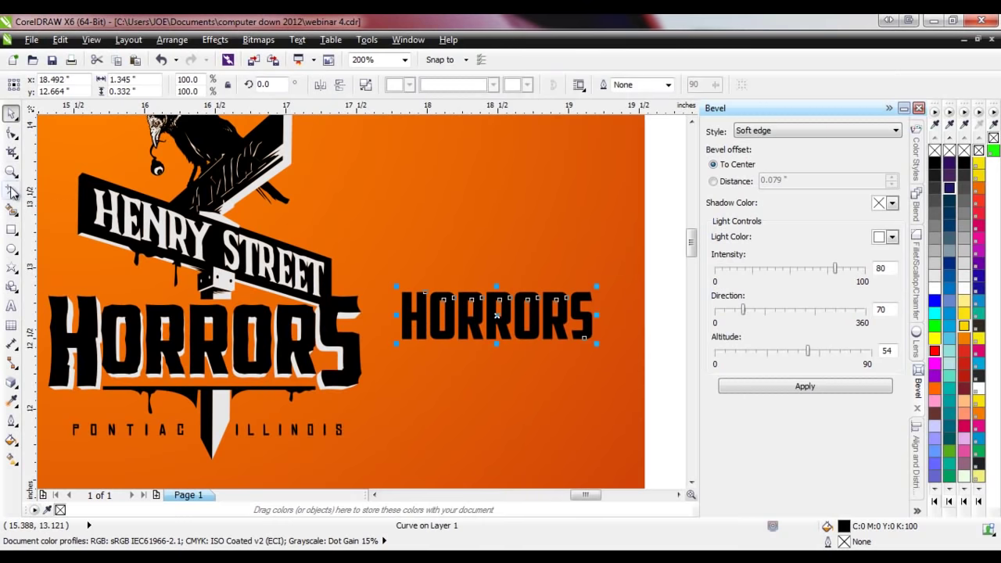
pyautogui.click(12, 133)
pyautogui.scroll(4, 439, 317)
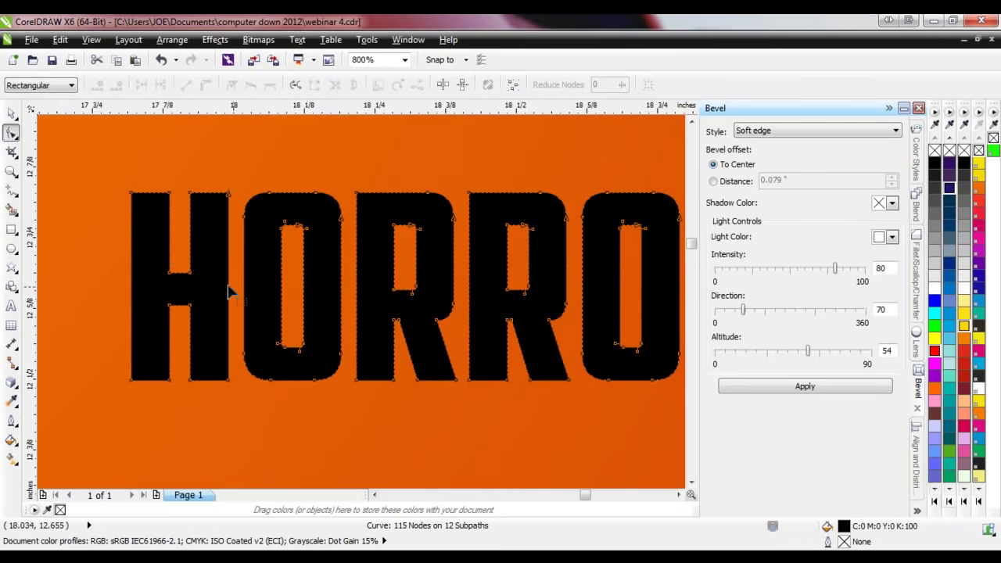
pyautogui.doubleClick(131, 214)
pyautogui.moveTo(131, 213); pyautogui.dragTo(129, 315)
pyautogui.doubleClick(126, 255)
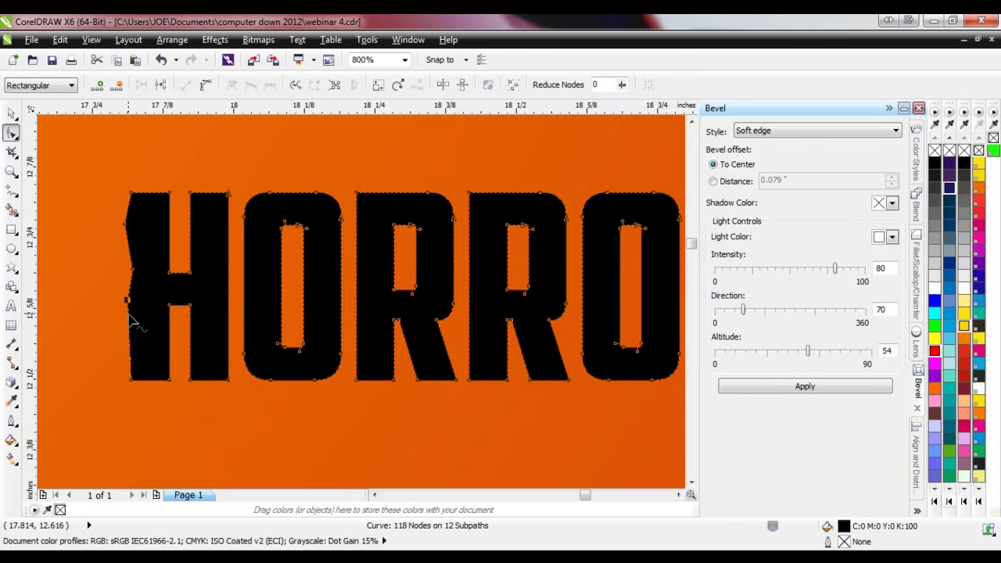
# - Curve the lower segment of the H's left edge inward and pull its upper node closer to the stem
pyautogui.rightClick(128, 315)
pyautogui.click(172, 136)
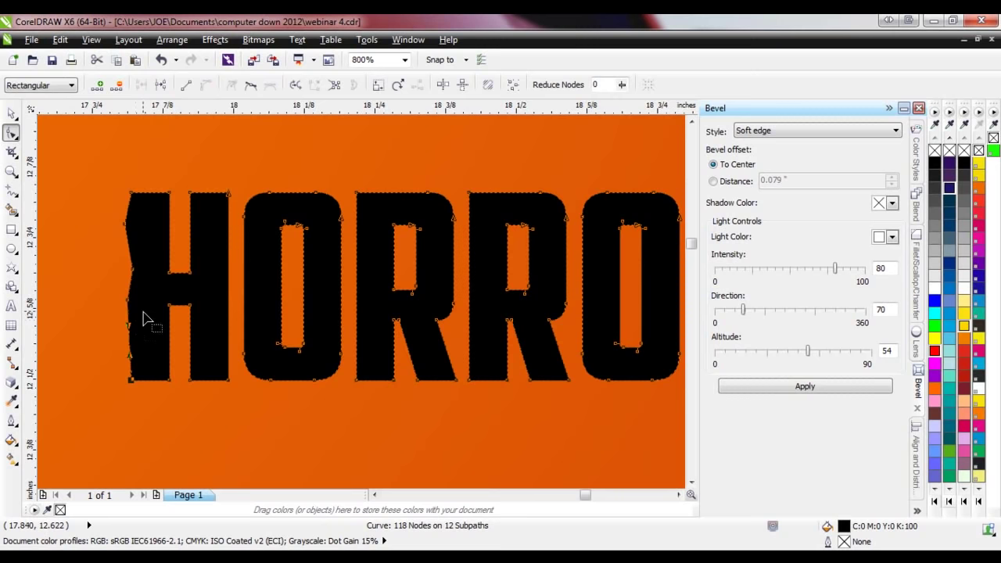
pyautogui.moveTo(130, 336); pyautogui.dragTo(134, 352)
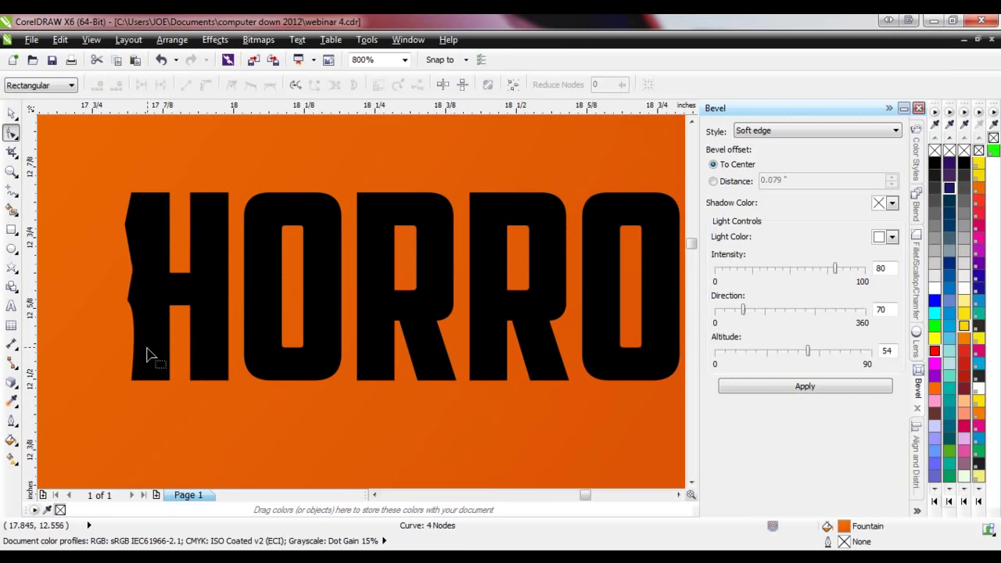
pyautogui.moveTo(130, 224)
pyautogui.mouseDown()
pyautogui.moveTo(139, 227)
pyautogui.moveTo(129, 223)
pyautogui.mouseUp()
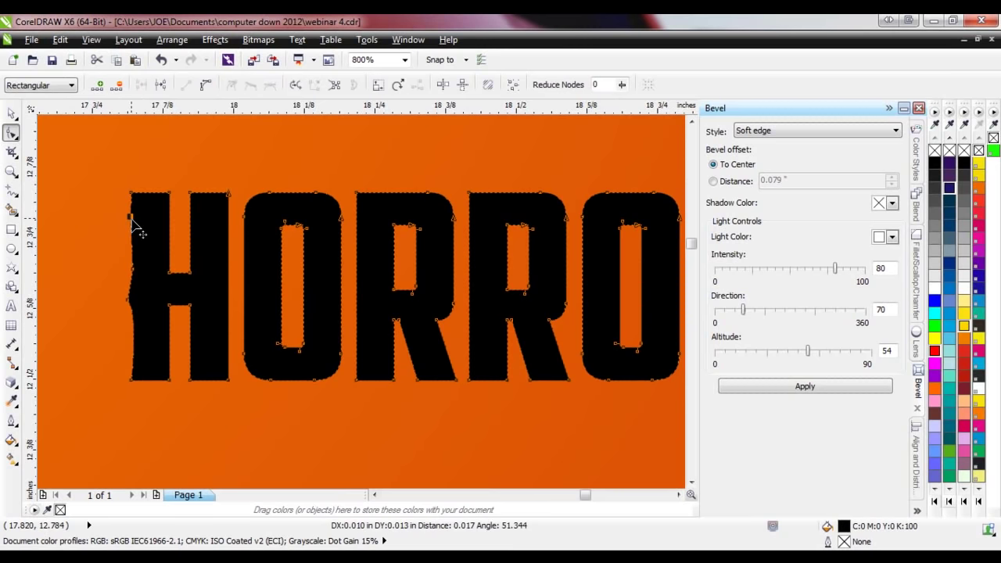
pyautogui.click(94, 400)
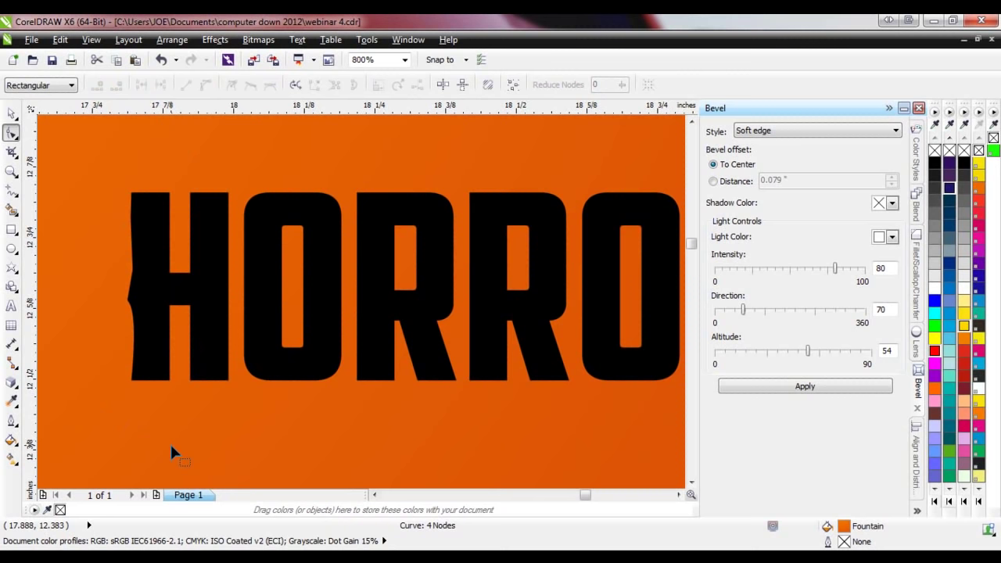
# - Delete the added nodes from the H's left edge and convert the edge back to a straight line
pyautogui.click(158, 364)
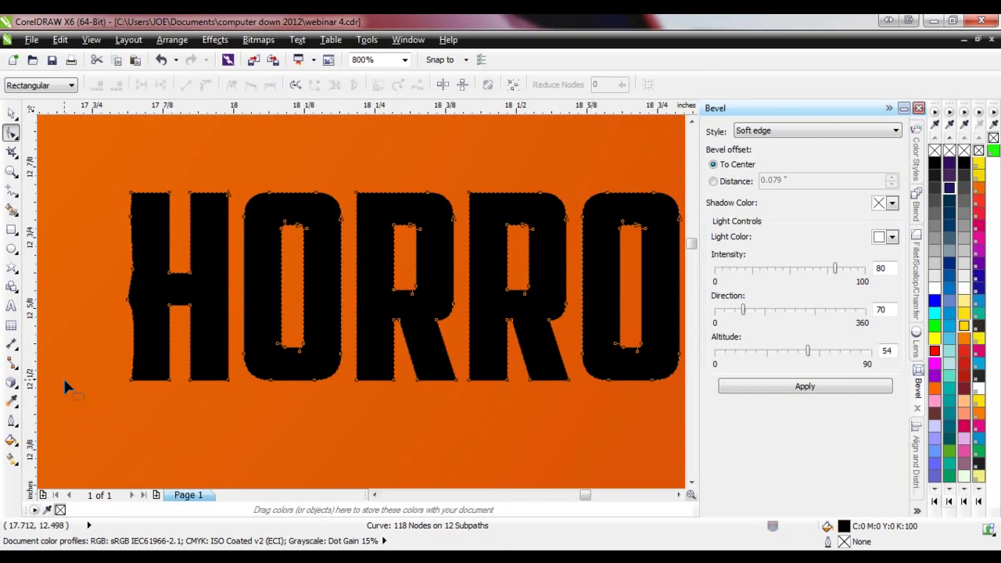
pyautogui.moveTo(99, 217); pyautogui.dragTo(146, 347)
pyautogui.press('Delete')
pyautogui.click(133, 282)
pyautogui.rightClick(135, 288)
pyautogui.click(169, 328)
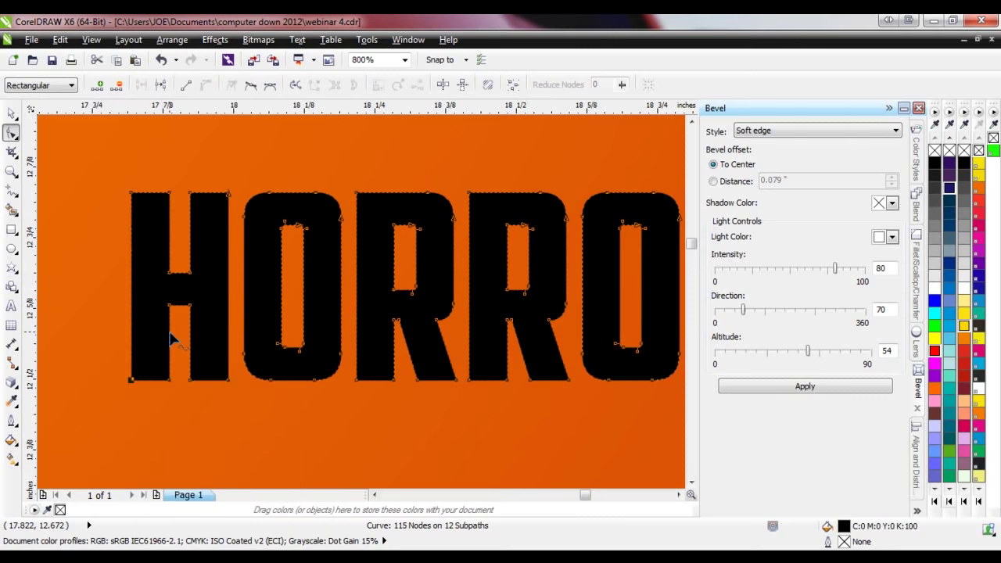
# - Roughen the edges of the new text's H, first O and both neighbouring R's with the Roughen Brush
pyautogui.click(17, 142)
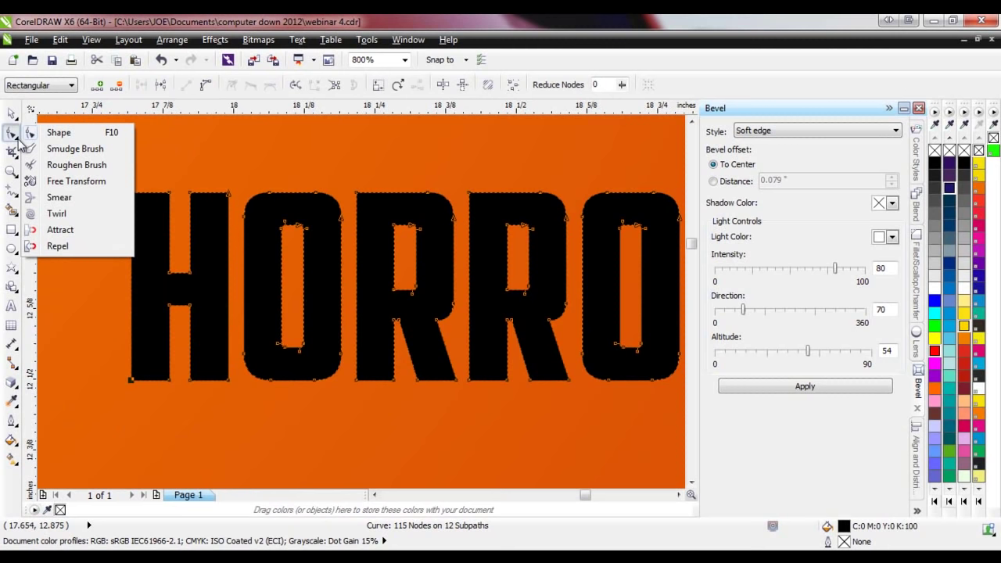
pyautogui.click(76, 165)
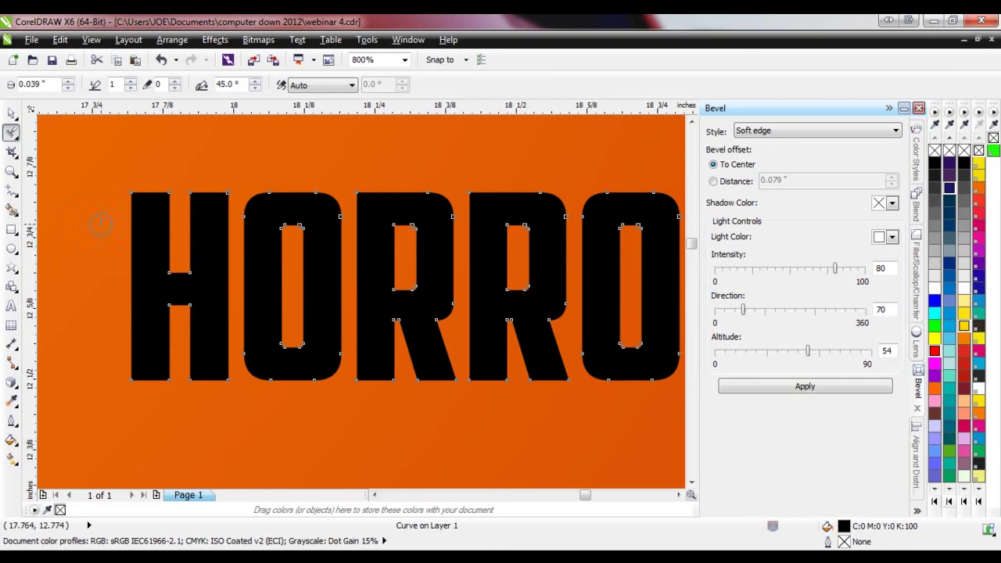
pyautogui.moveTo(120, 258); pyautogui.dragTo(129, 280)
pyautogui.moveTo(119, 320); pyautogui.dragTo(140, 377)
pyautogui.moveTo(198, 398)
pyautogui.mouseDown()
pyautogui.moveTo(235, 351)
pyautogui.moveTo(251, 355)
pyautogui.moveTo(244, 270)
pyautogui.mouseUp()
pyautogui.moveTo(329, 284); pyautogui.dragTo(351, 266)
pyautogui.moveTo(384, 208); pyautogui.dragTo(380, 168)
pyautogui.moveTo(481, 246)
pyautogui.mouseDown()
pyautogui.moveTo(446, 239)
pyautogui.moveTo(429, 326)
pyautogui.moveTo(452, 330)
pyautogui.moveTo(441, 353)
pyautogui.mouseUp()
pyautogui.click(10, 114)
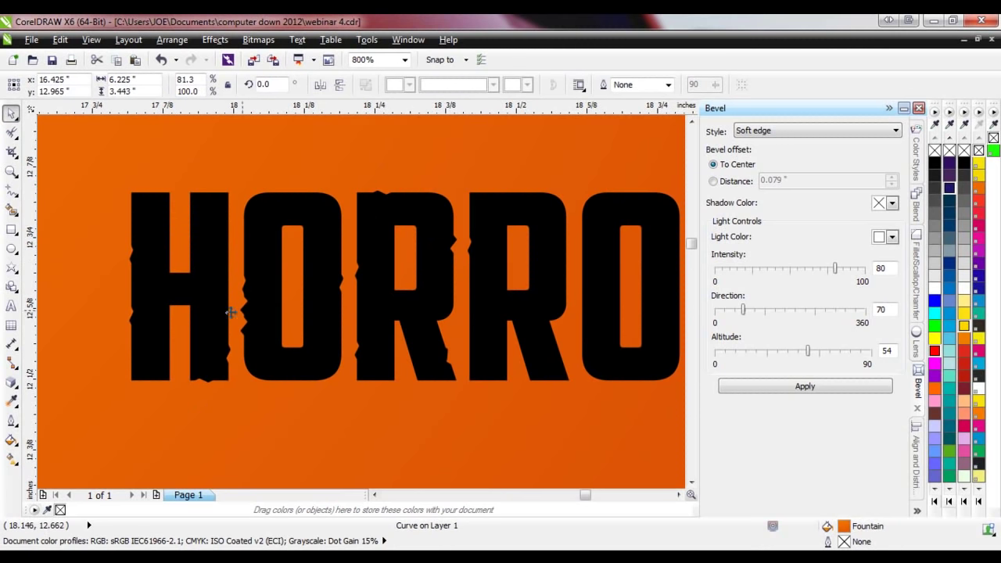
# - Compare the roughened practice lettering with the original Horrors logo, and delete the practice lettering
pyautogui.scroll(-2, 154, 324)
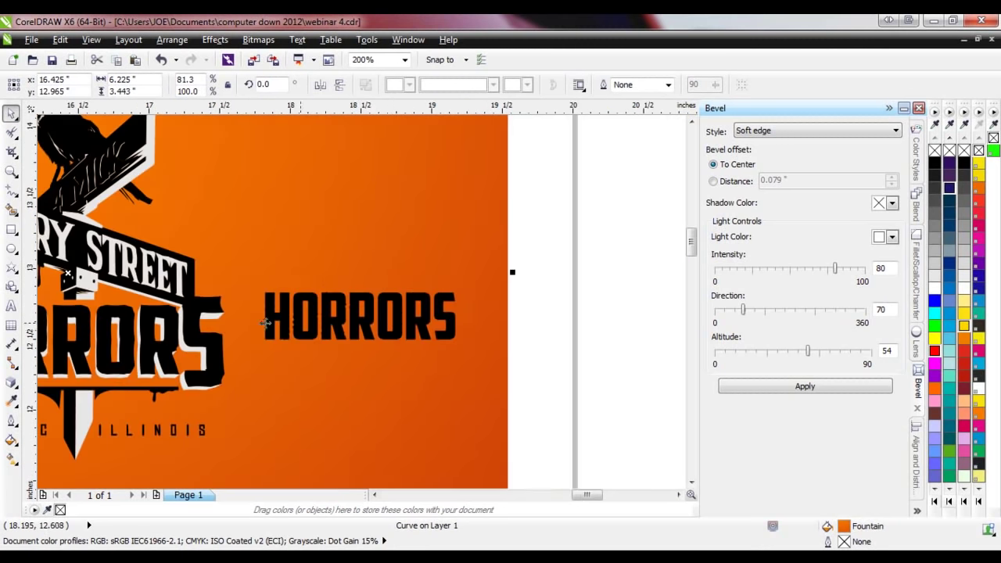
pyautogui.scroll(1, 178, 370)
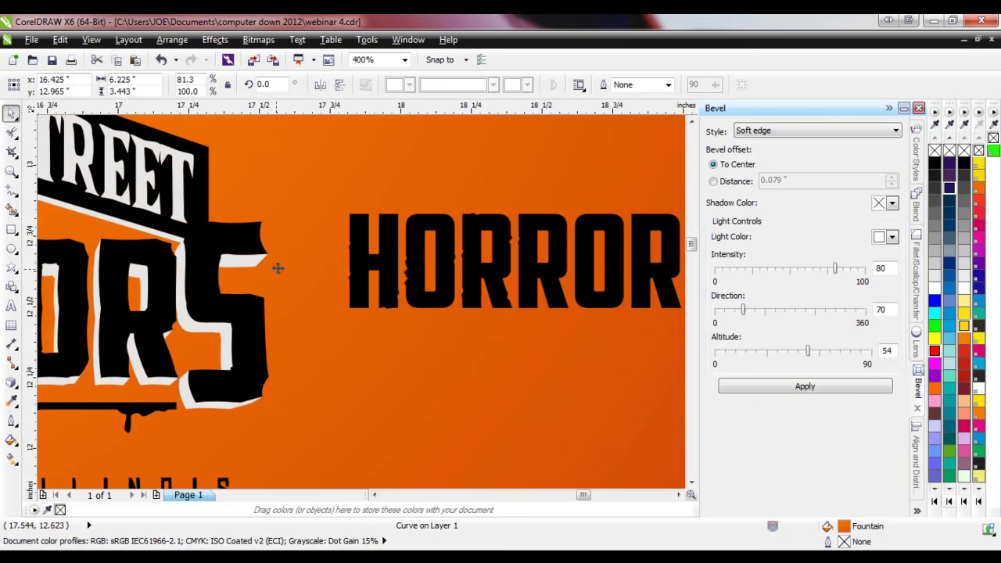
pyautogui.scroll(-1, 307, 309)
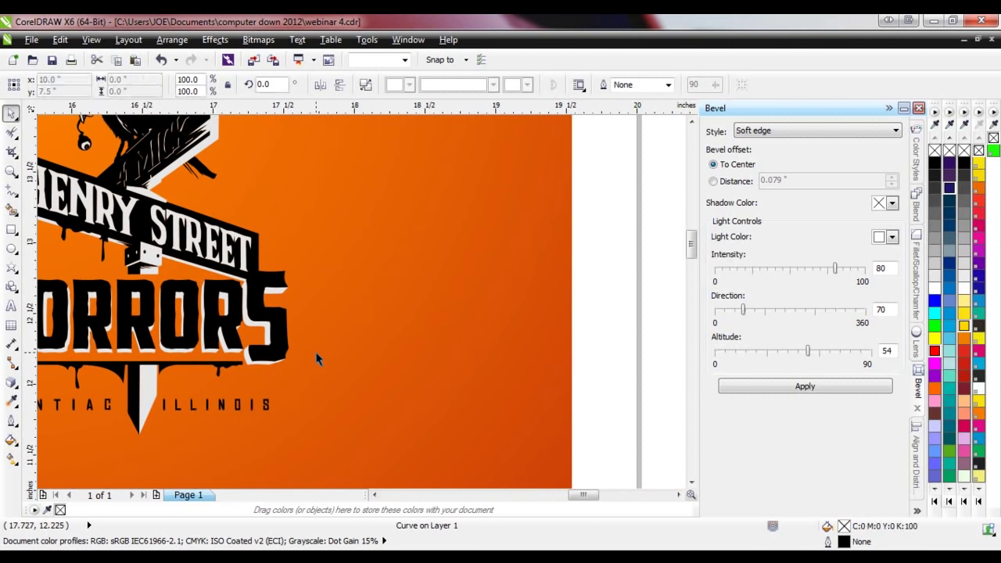
pyautogui.press('Escape')
# - Examine the Central Illinois Pools logo up close, including its two-tone POOLS lettering, offset blue shadow and inner-tube O's
pyautogui.scroll(-1, 316, 352)
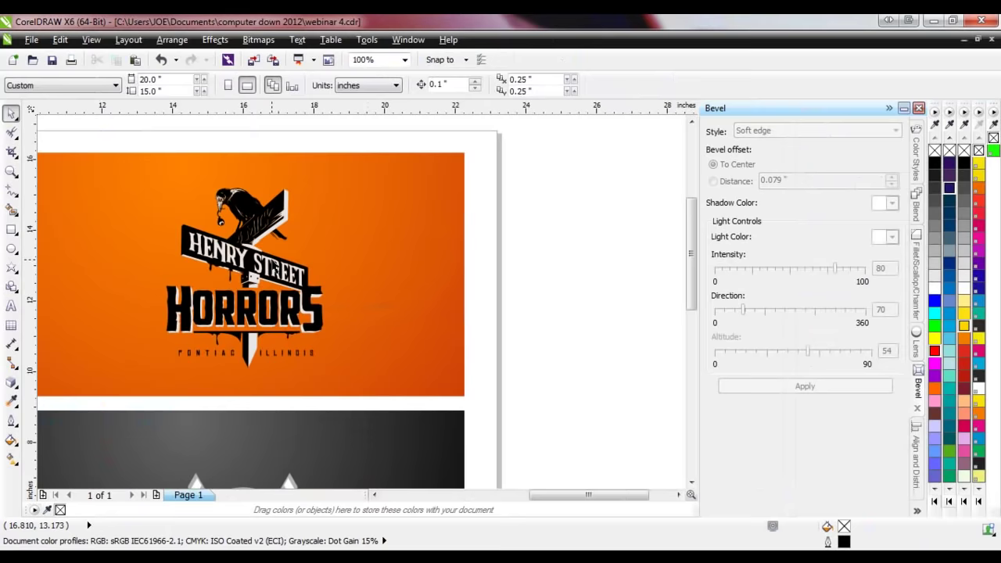
pyautogui.scroll(-2, 447, 306)
pyautogui.scroll(2, 224, 309)
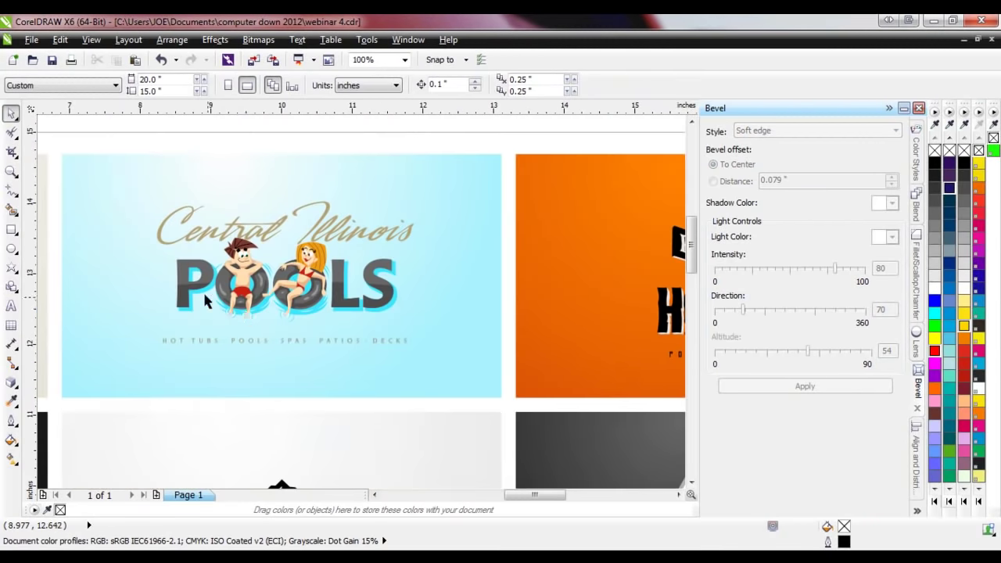
pyautogui.scroll(2, 225, 309)
pyautogui.scroll(-1, 167, 290)
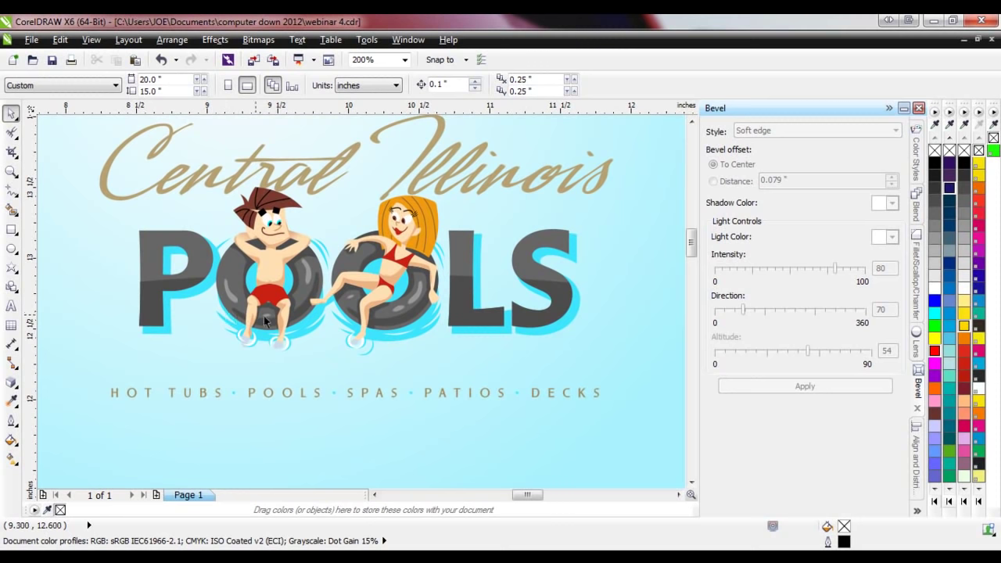
pyautogui.scroll(-1, 287, 332)
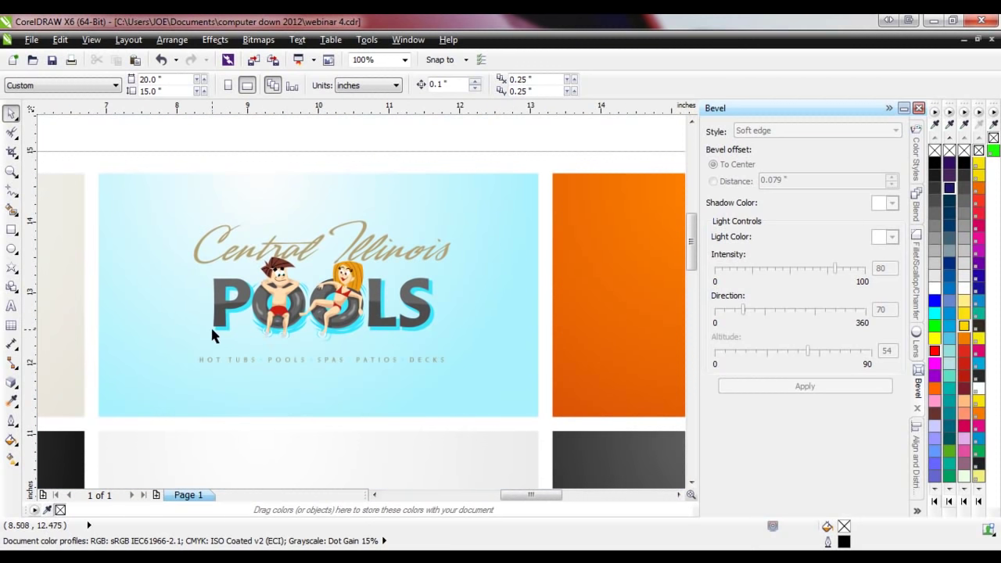
pyautogui.scroll(1, 288, 328)
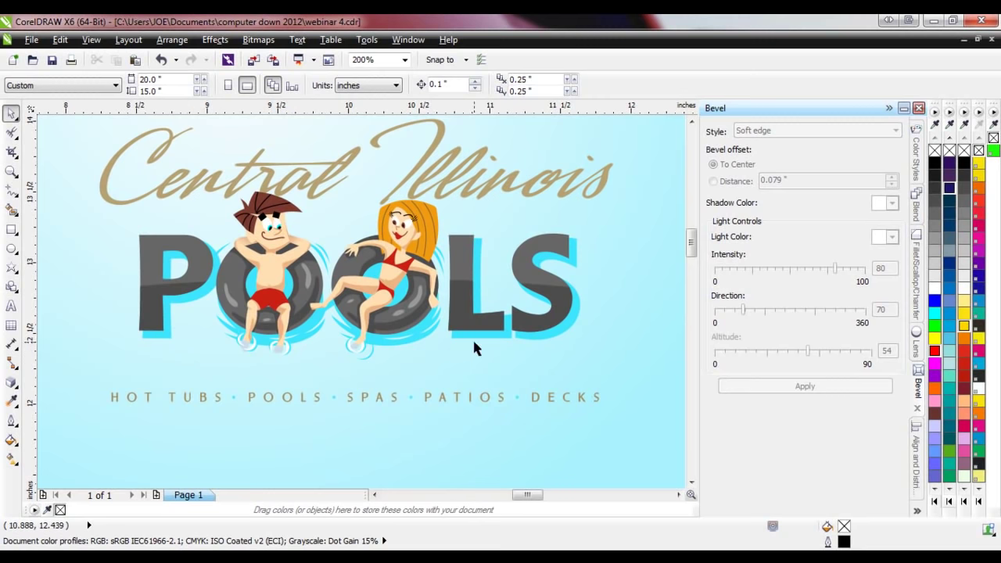
pyautogui.scroll(-1, 392, 365)
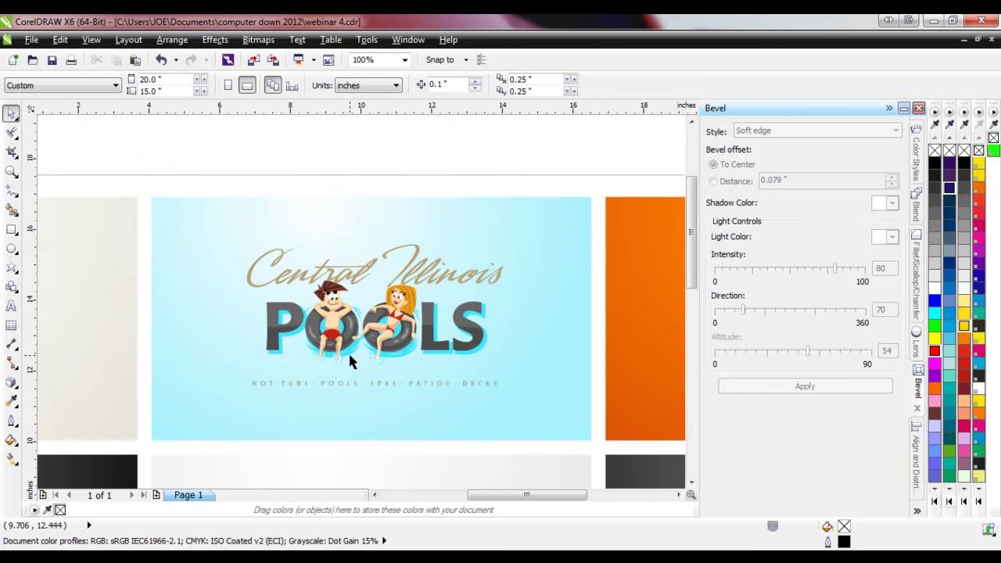
# - Examine the Confetti logo's ribbon-like lettering up close, and view the whole sheet of logos
pyautogui.scroll(-1, 348, 351)
pyautogui.scroll(-1, 314, 388)
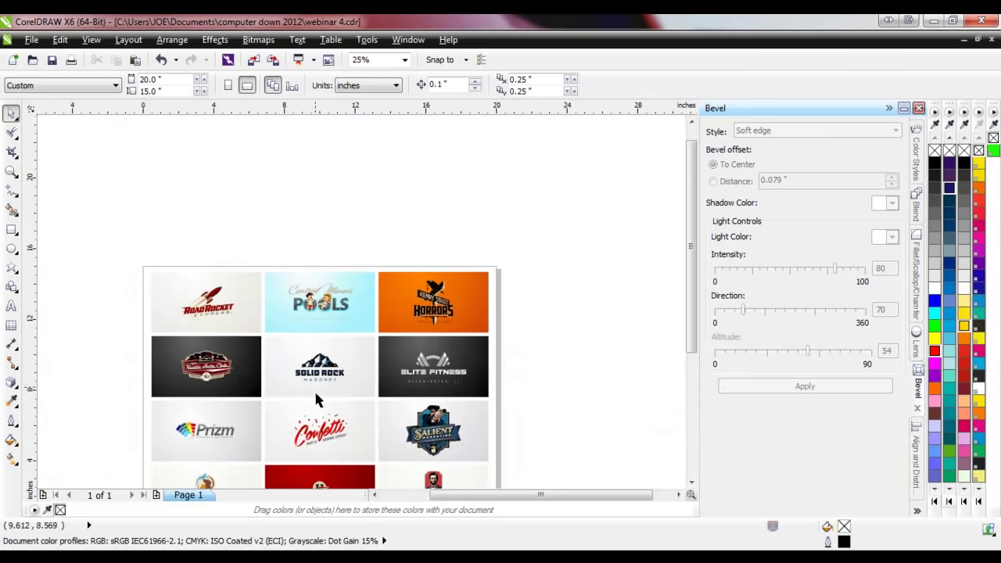
pyautogui.scroll(1, 327, 448)
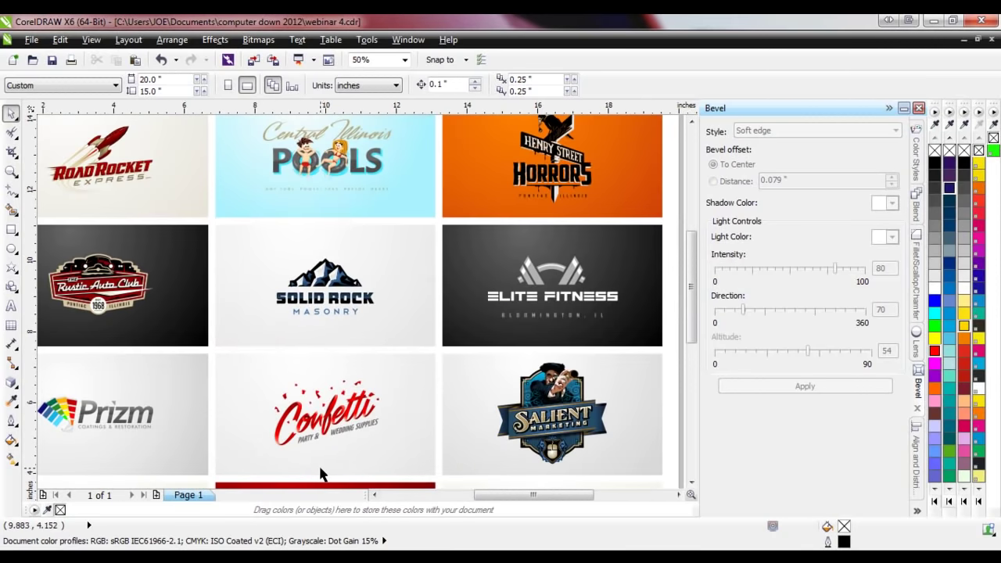
pyautogui.click(13, 170)
pyautogui.moveTo(237, 358); pyautogui.dragTo(410, 476)
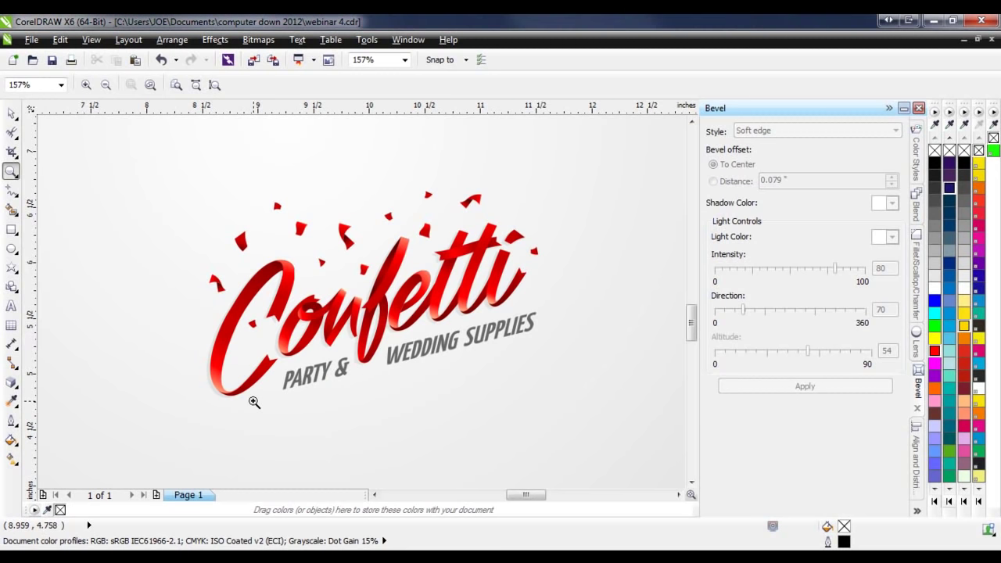
pyautogui.scroll(-2, 267, 401)
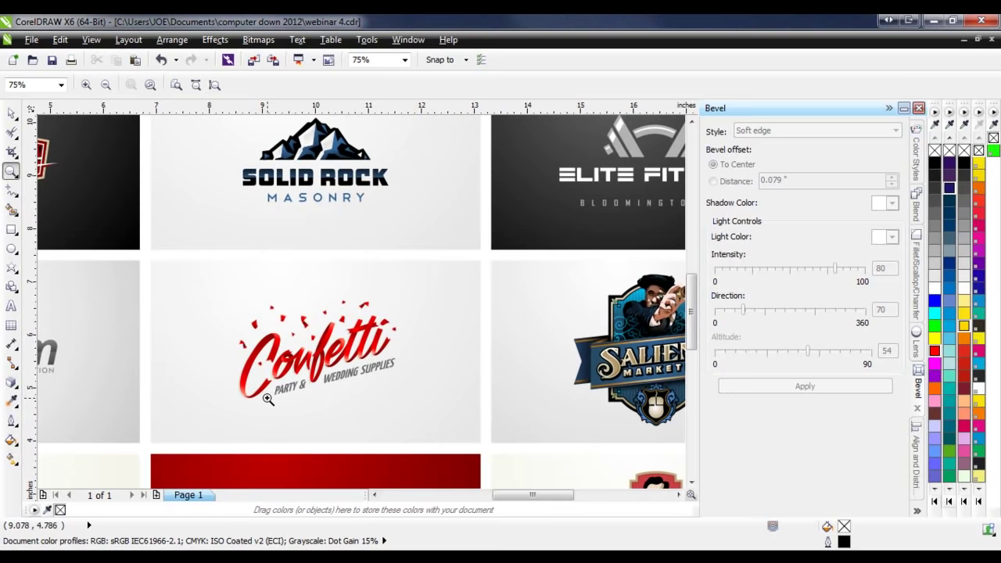
pyautogui.scroll(-1, 313, 348)
pyautogui.scroll(-1, 311, 321)
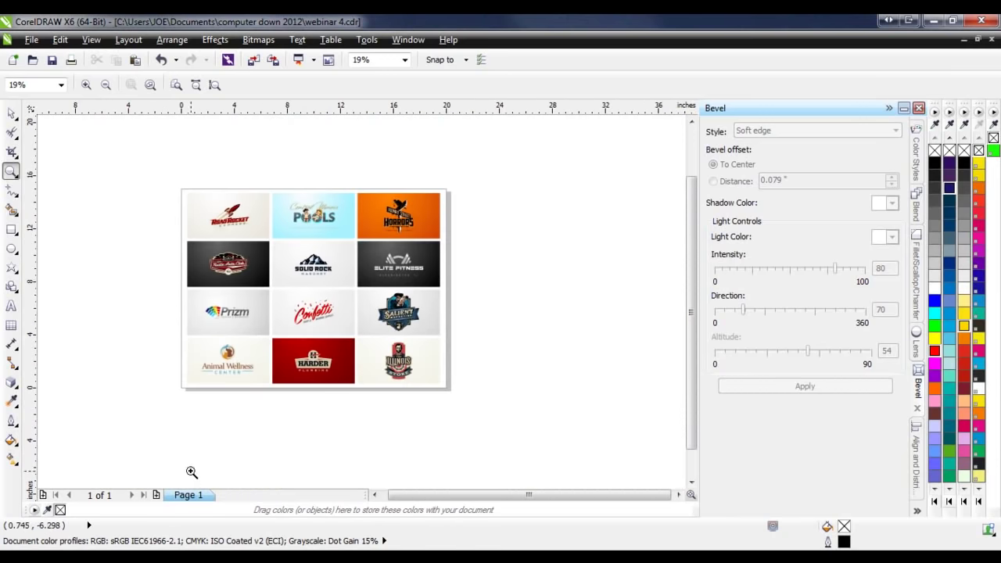
pyautogui.scroll(1, 227, 378)
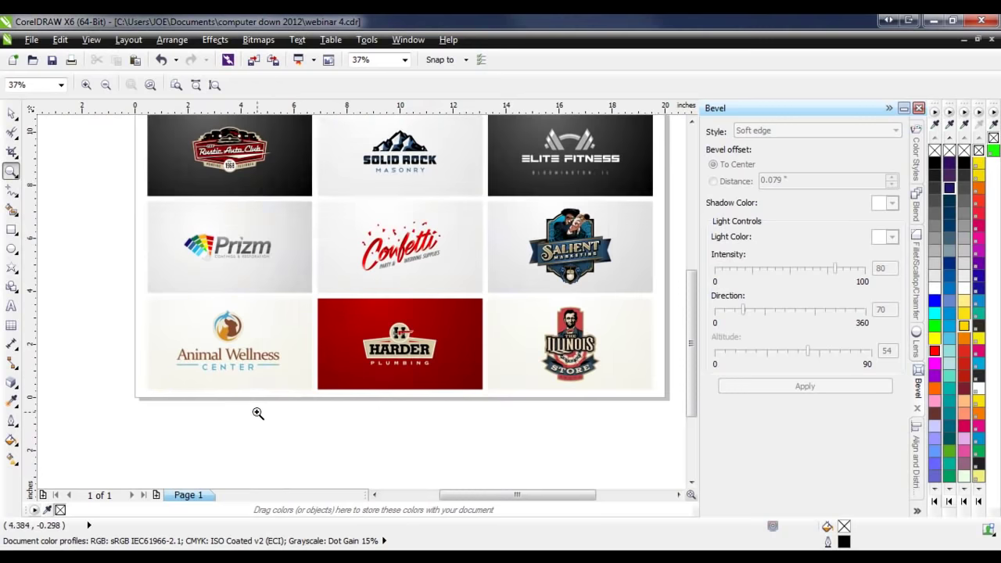
pyautogui.scroll(-1, 258, 413)
pyautogui.scroll(1, 303, 346)
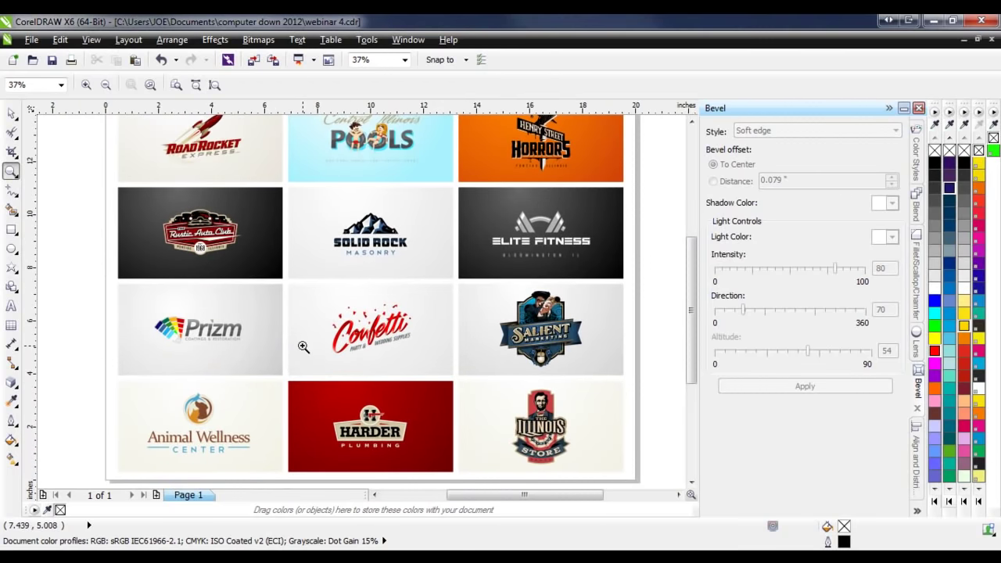